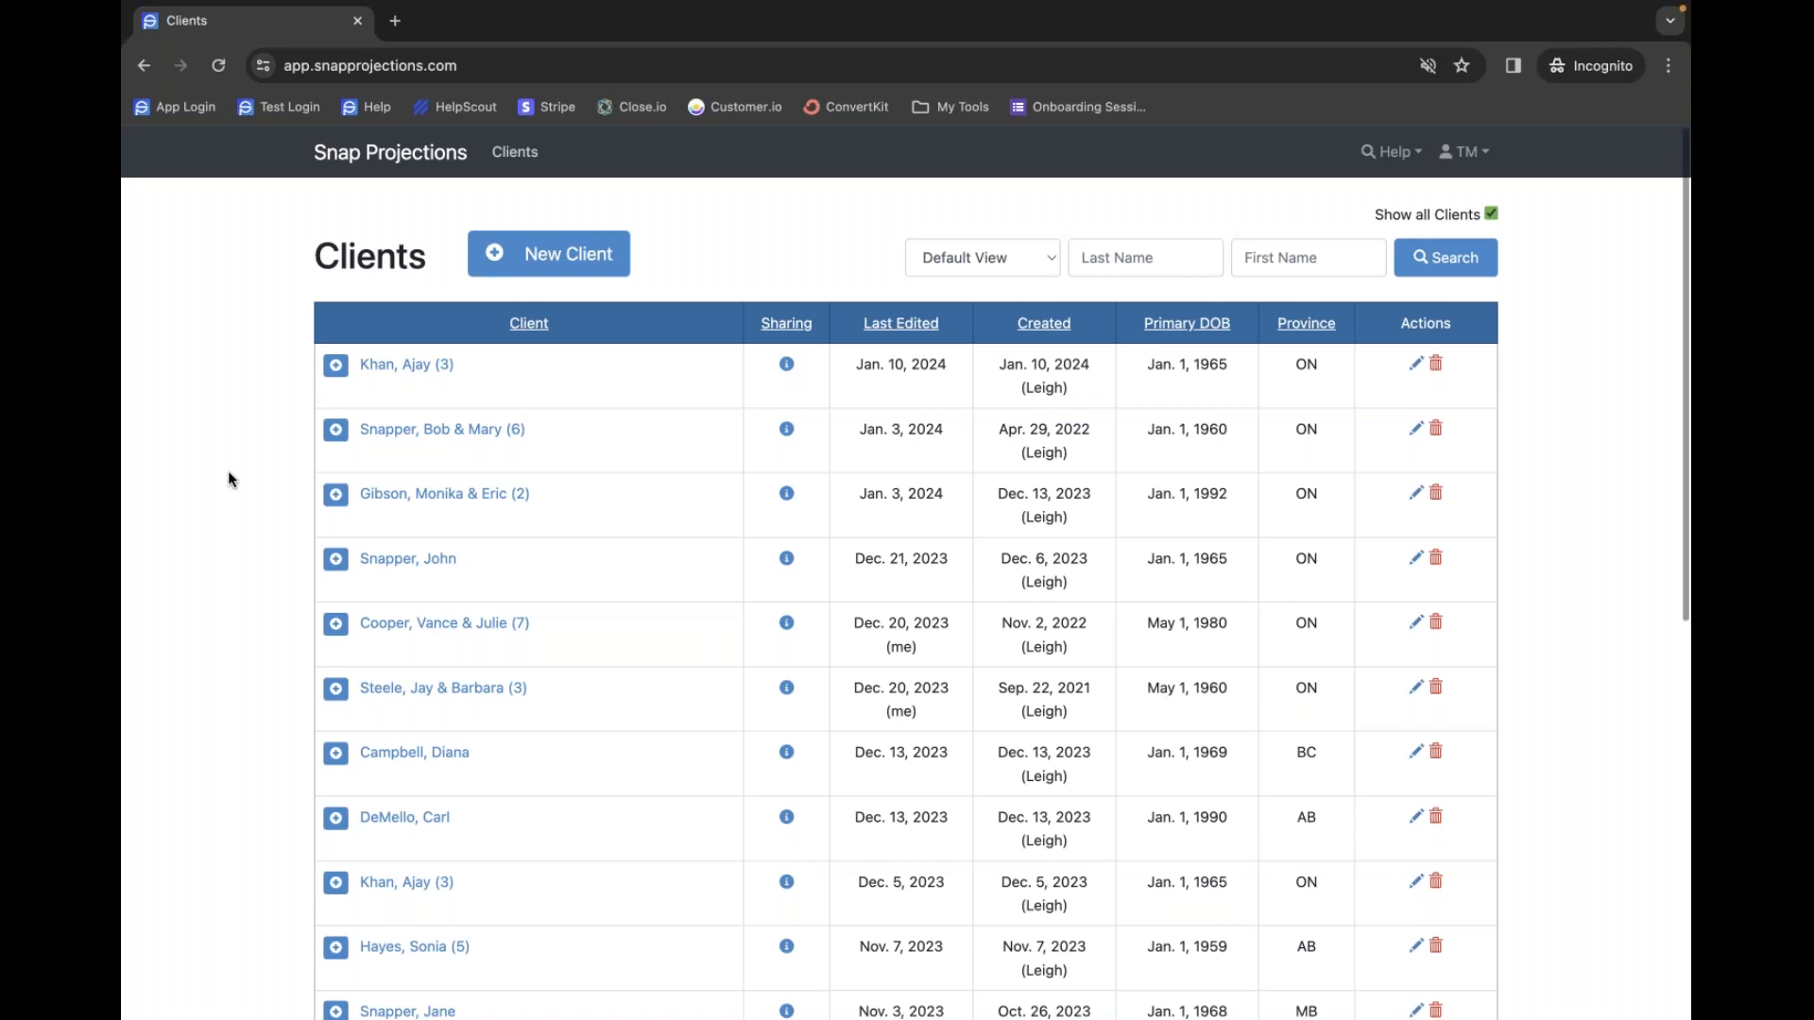
scroll(241, 478, "down", 1)
scroll(241, 478, "up", 1)
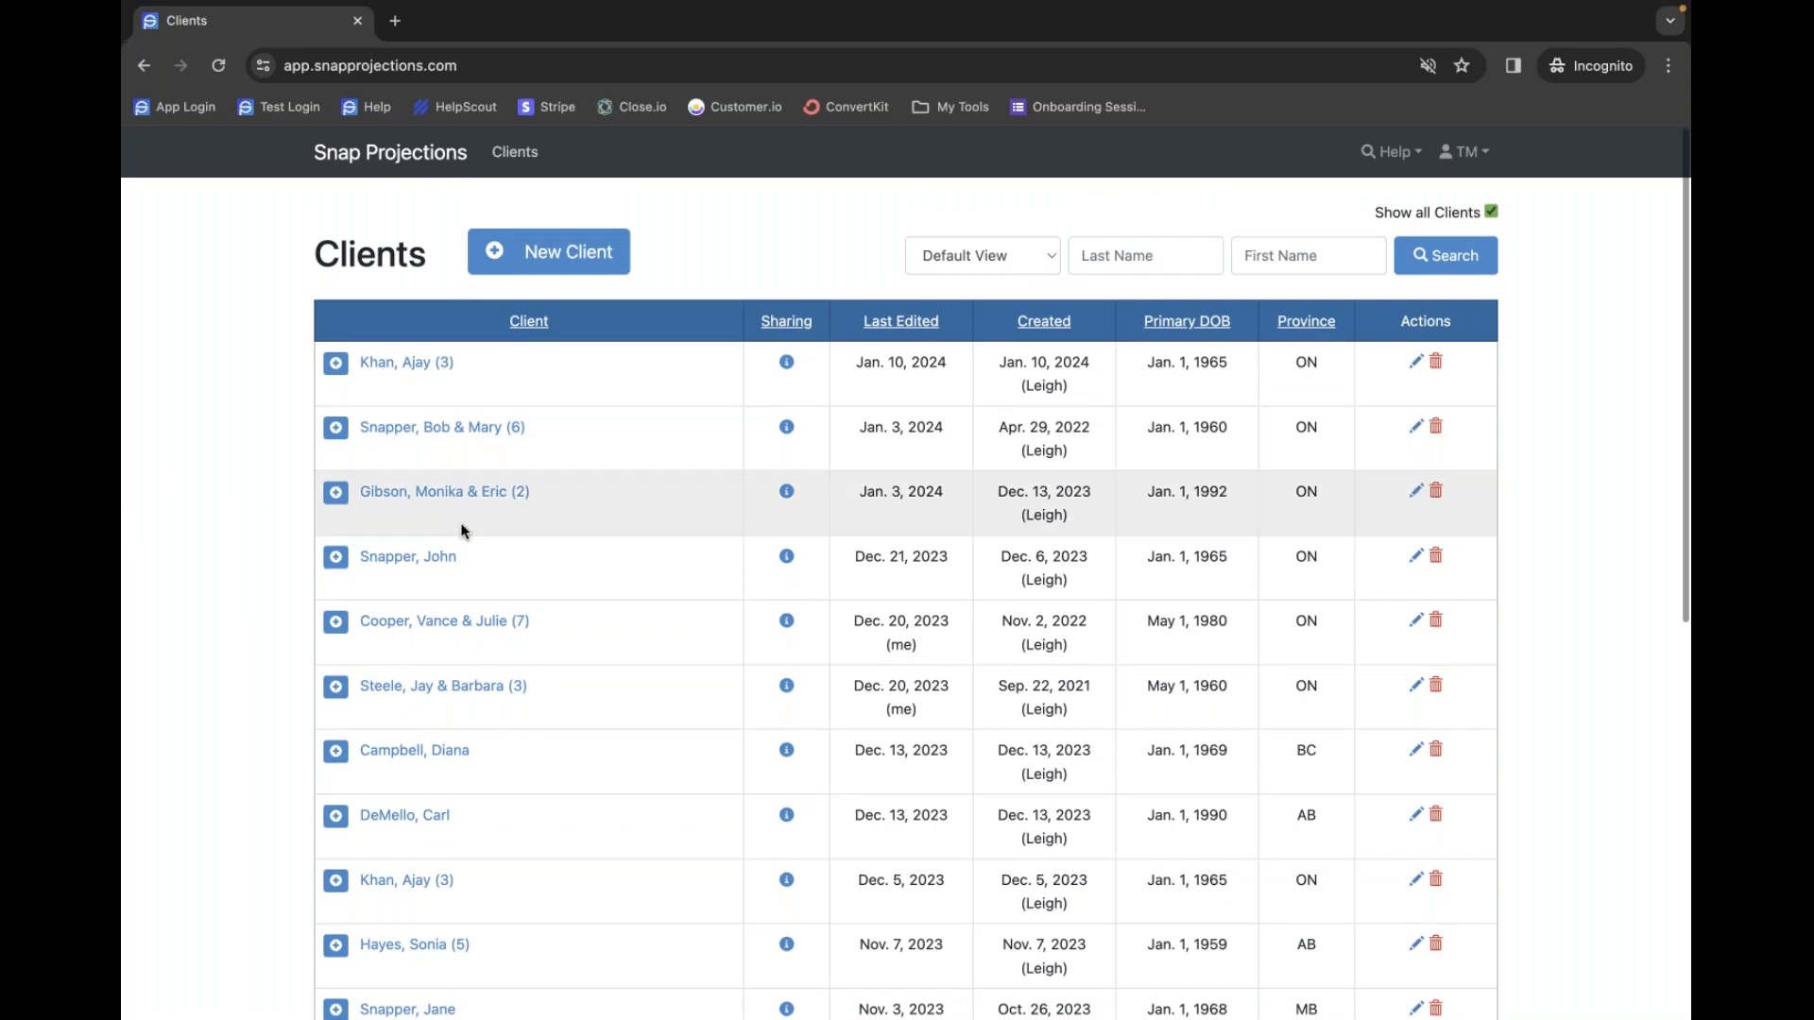
scroll(404, 672, "down", 2)
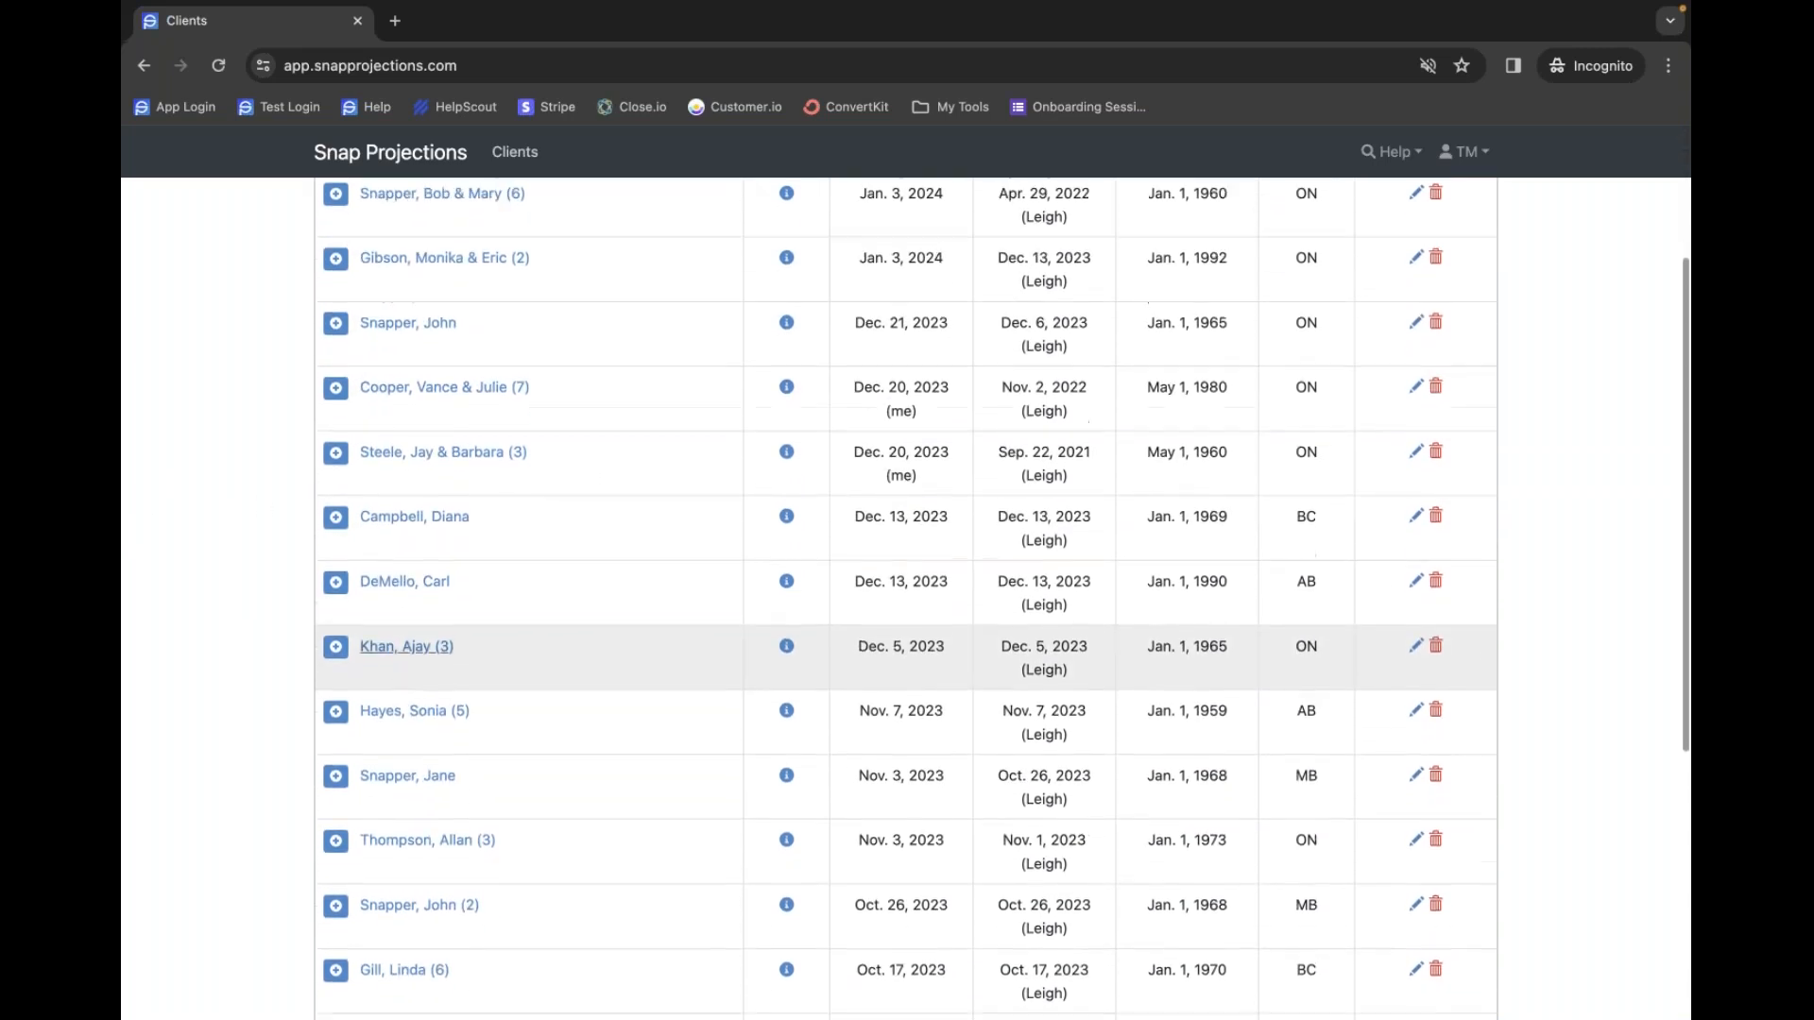
scroll(310, 586, "up", 3)
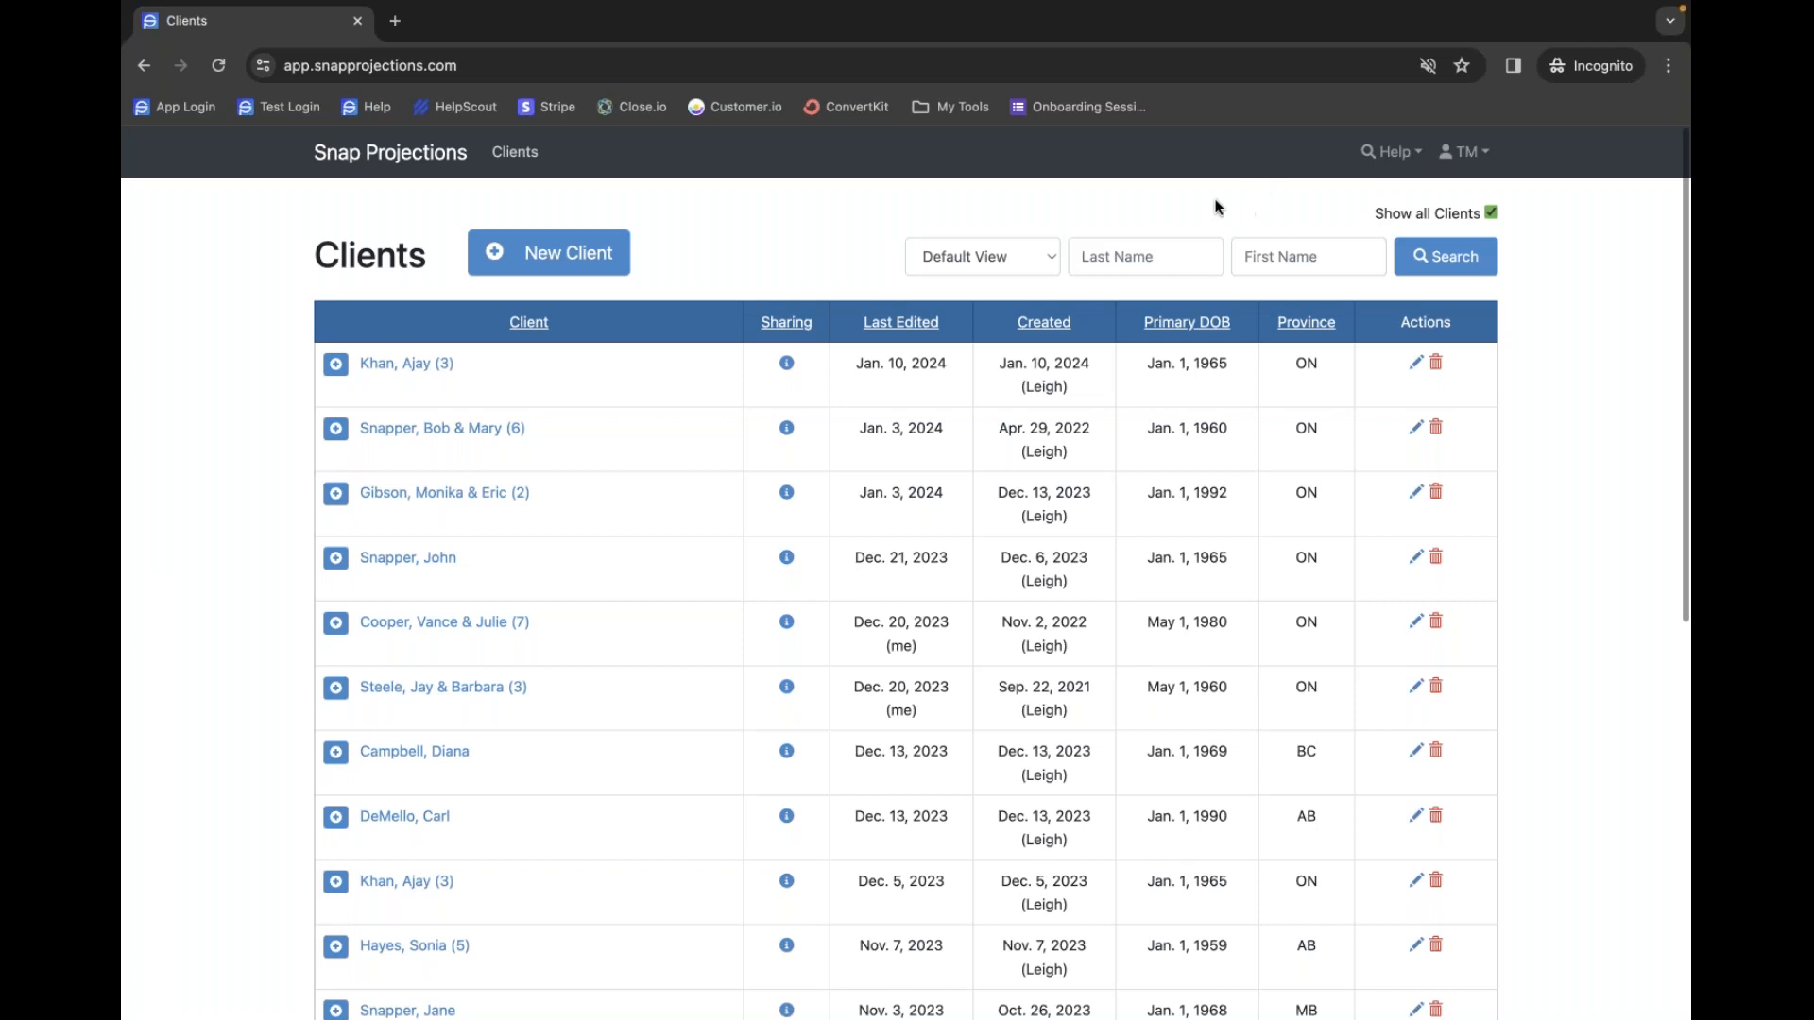
- Open the Snap Projections Toolkit article in the Help Center's Start Here category and examine the Financial Planning Questionnaires section
left_click(1406, 155)
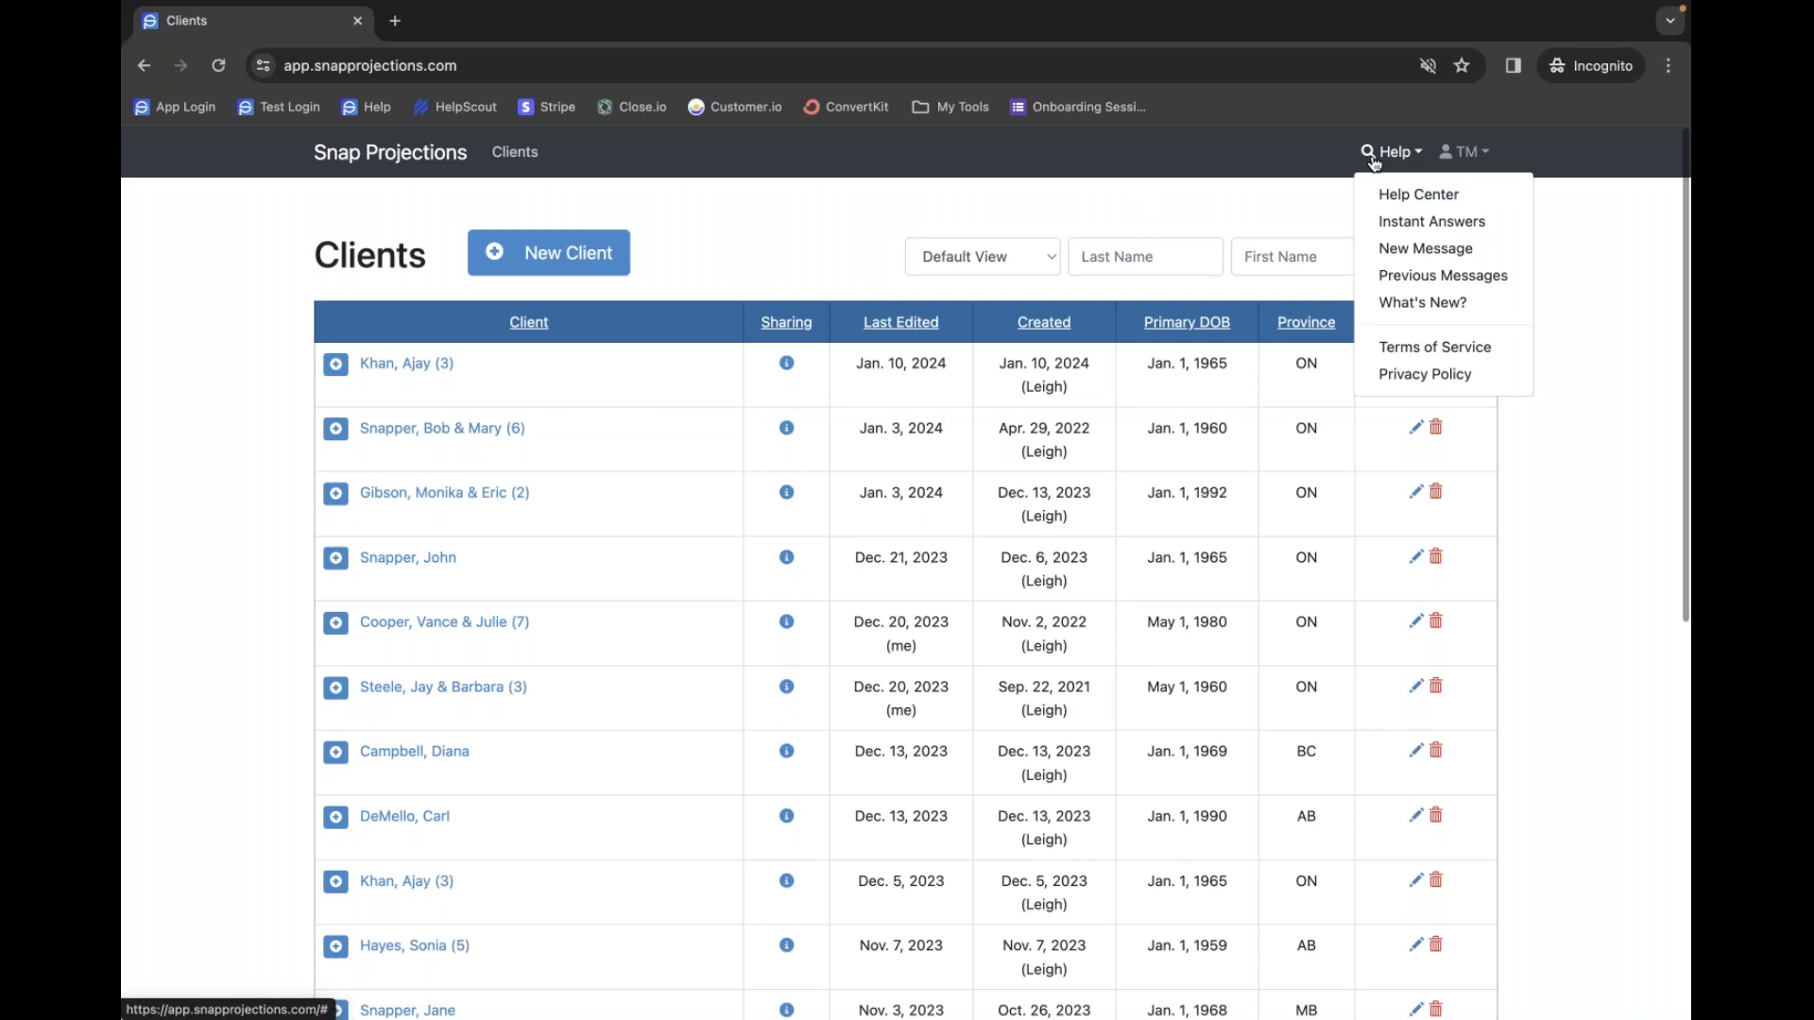
left_click(1391, 194)
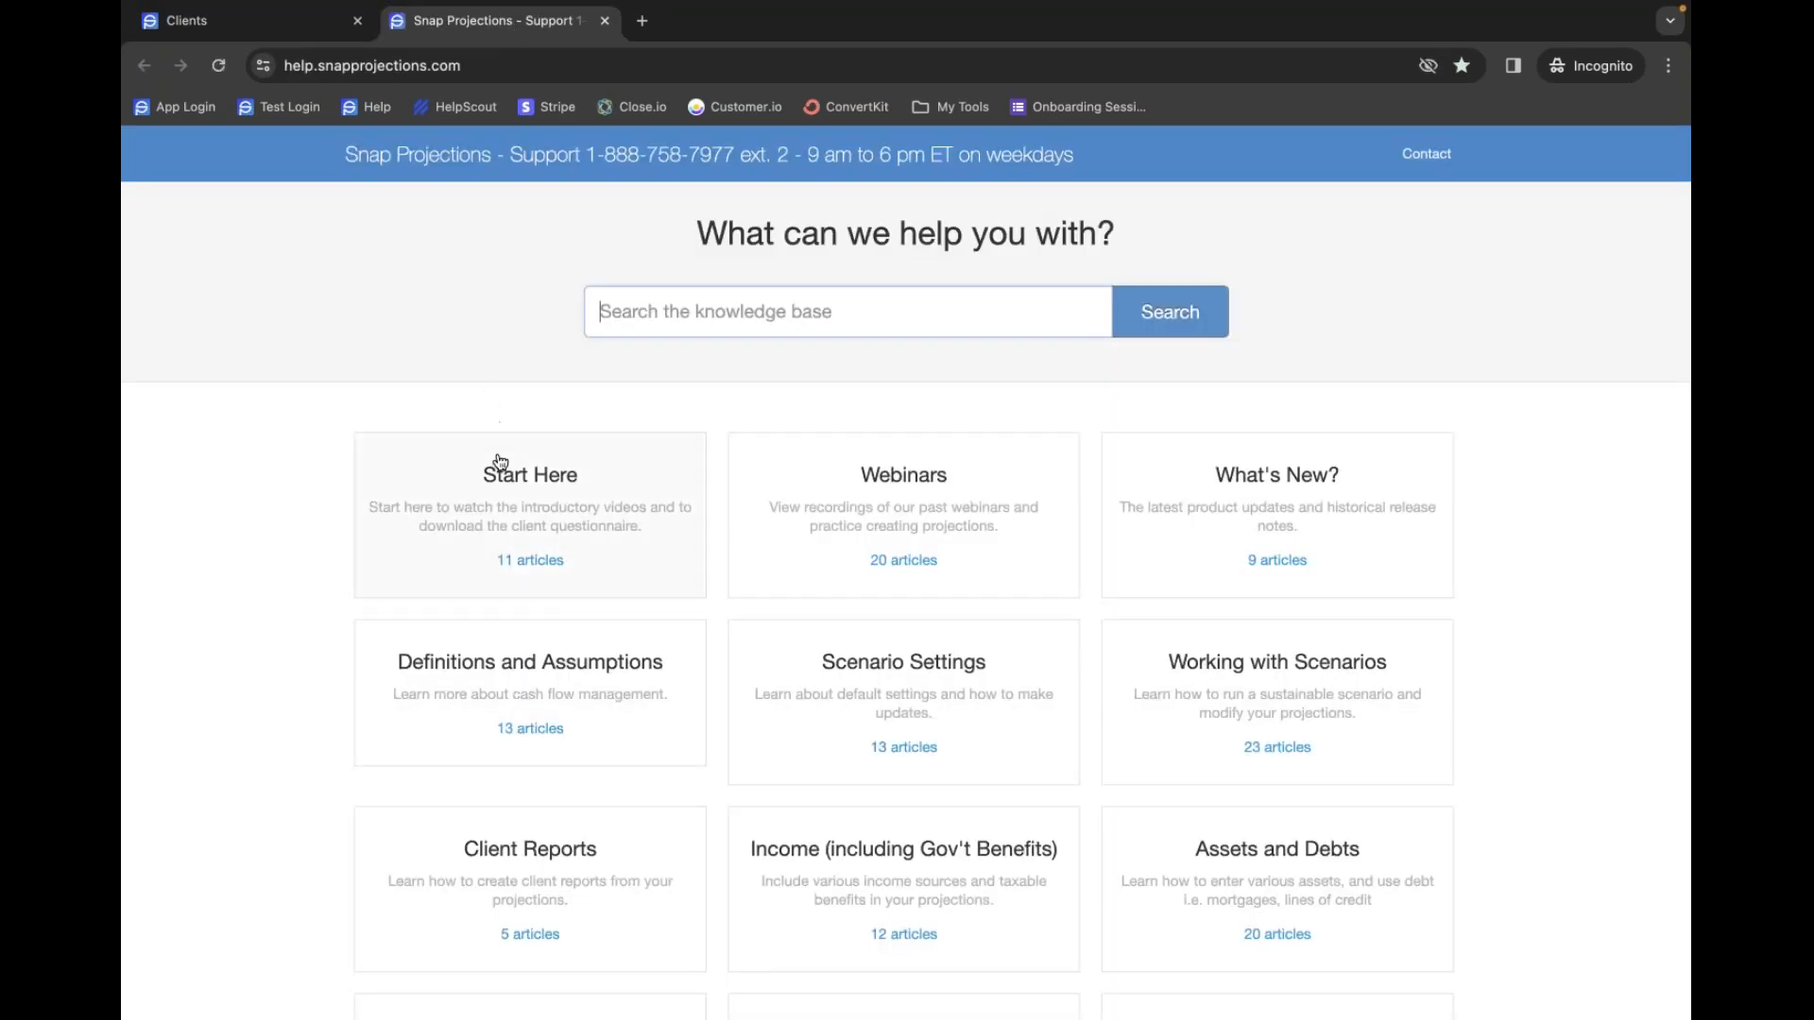
left_click(503, 490)
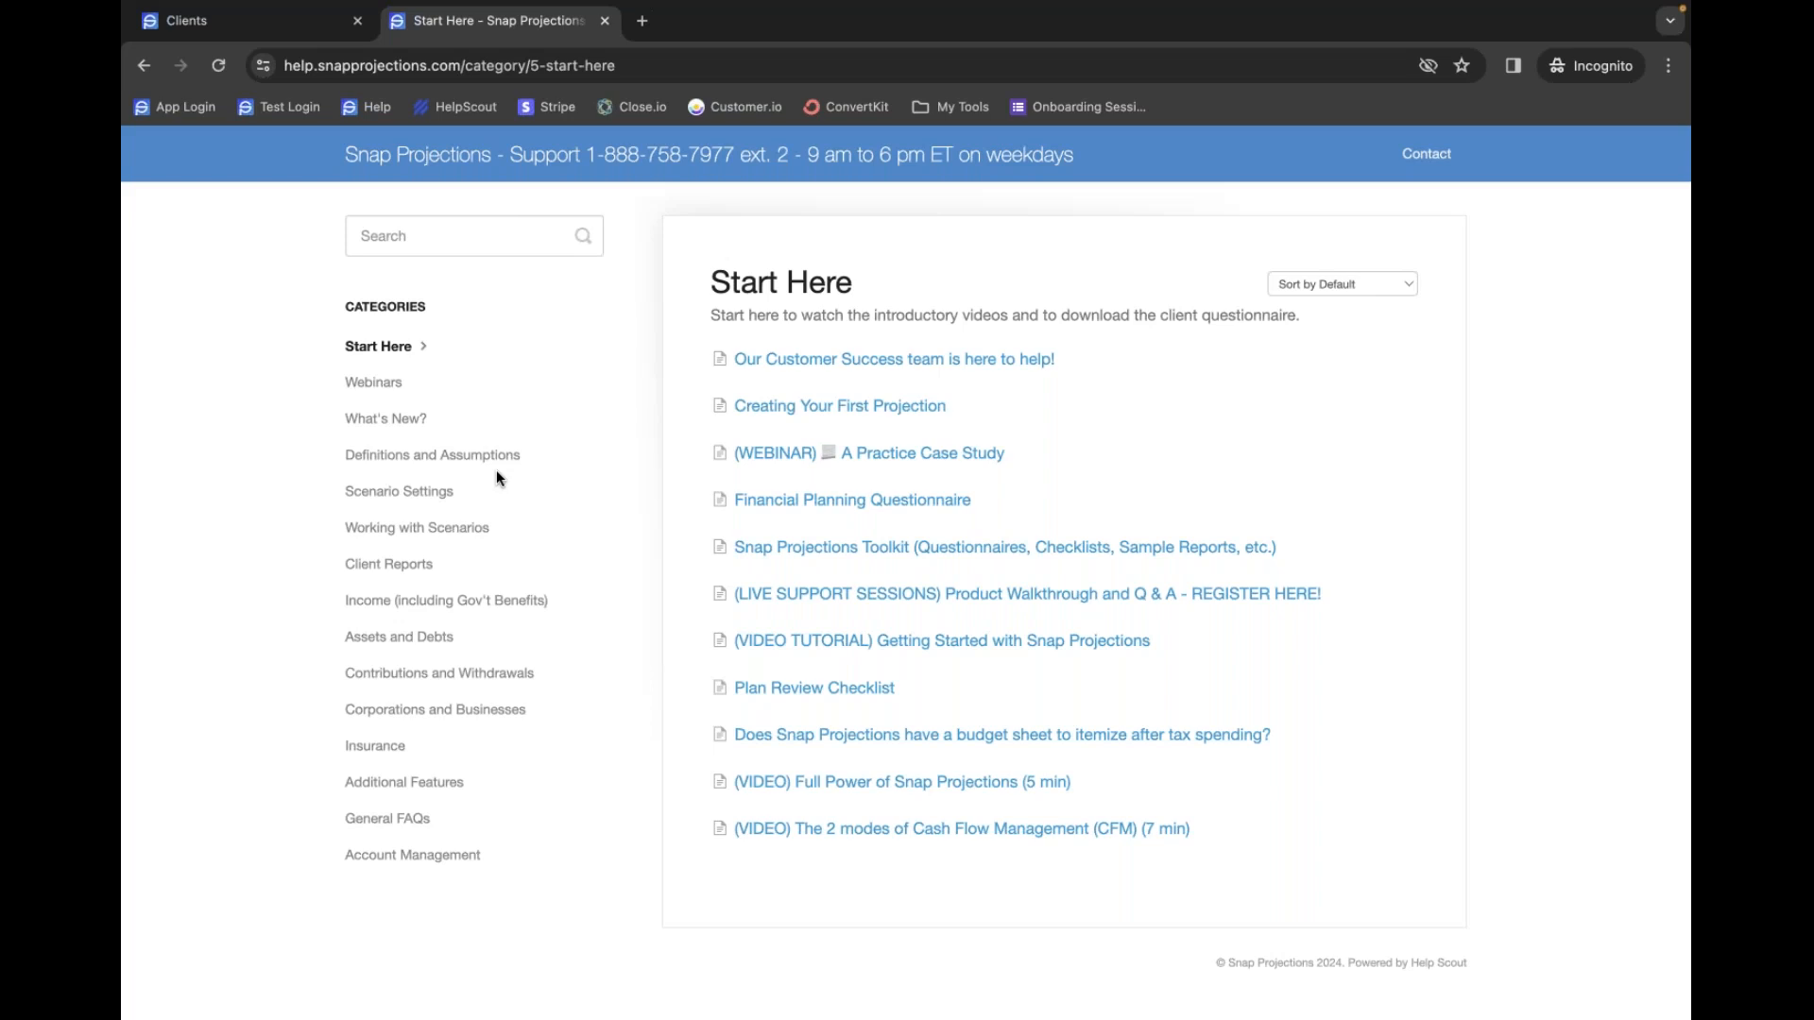
left_click(841, 550)
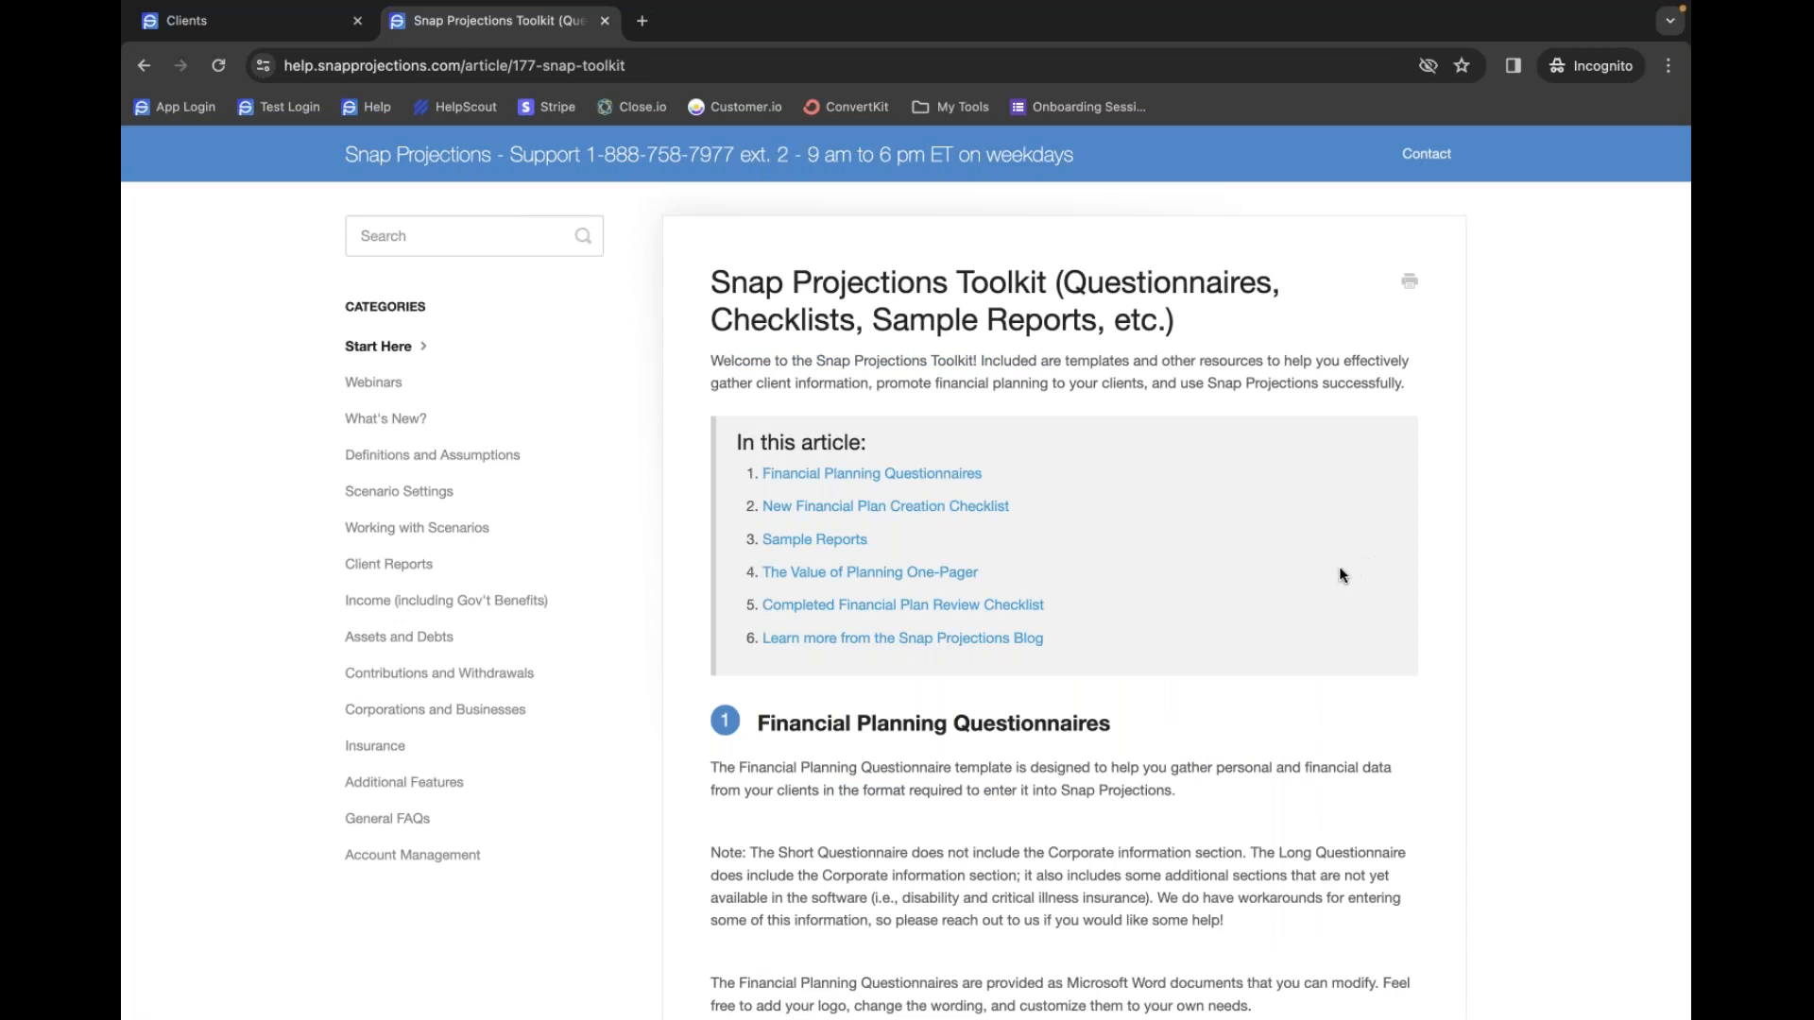
scroll(1332, 574, "down", 3)
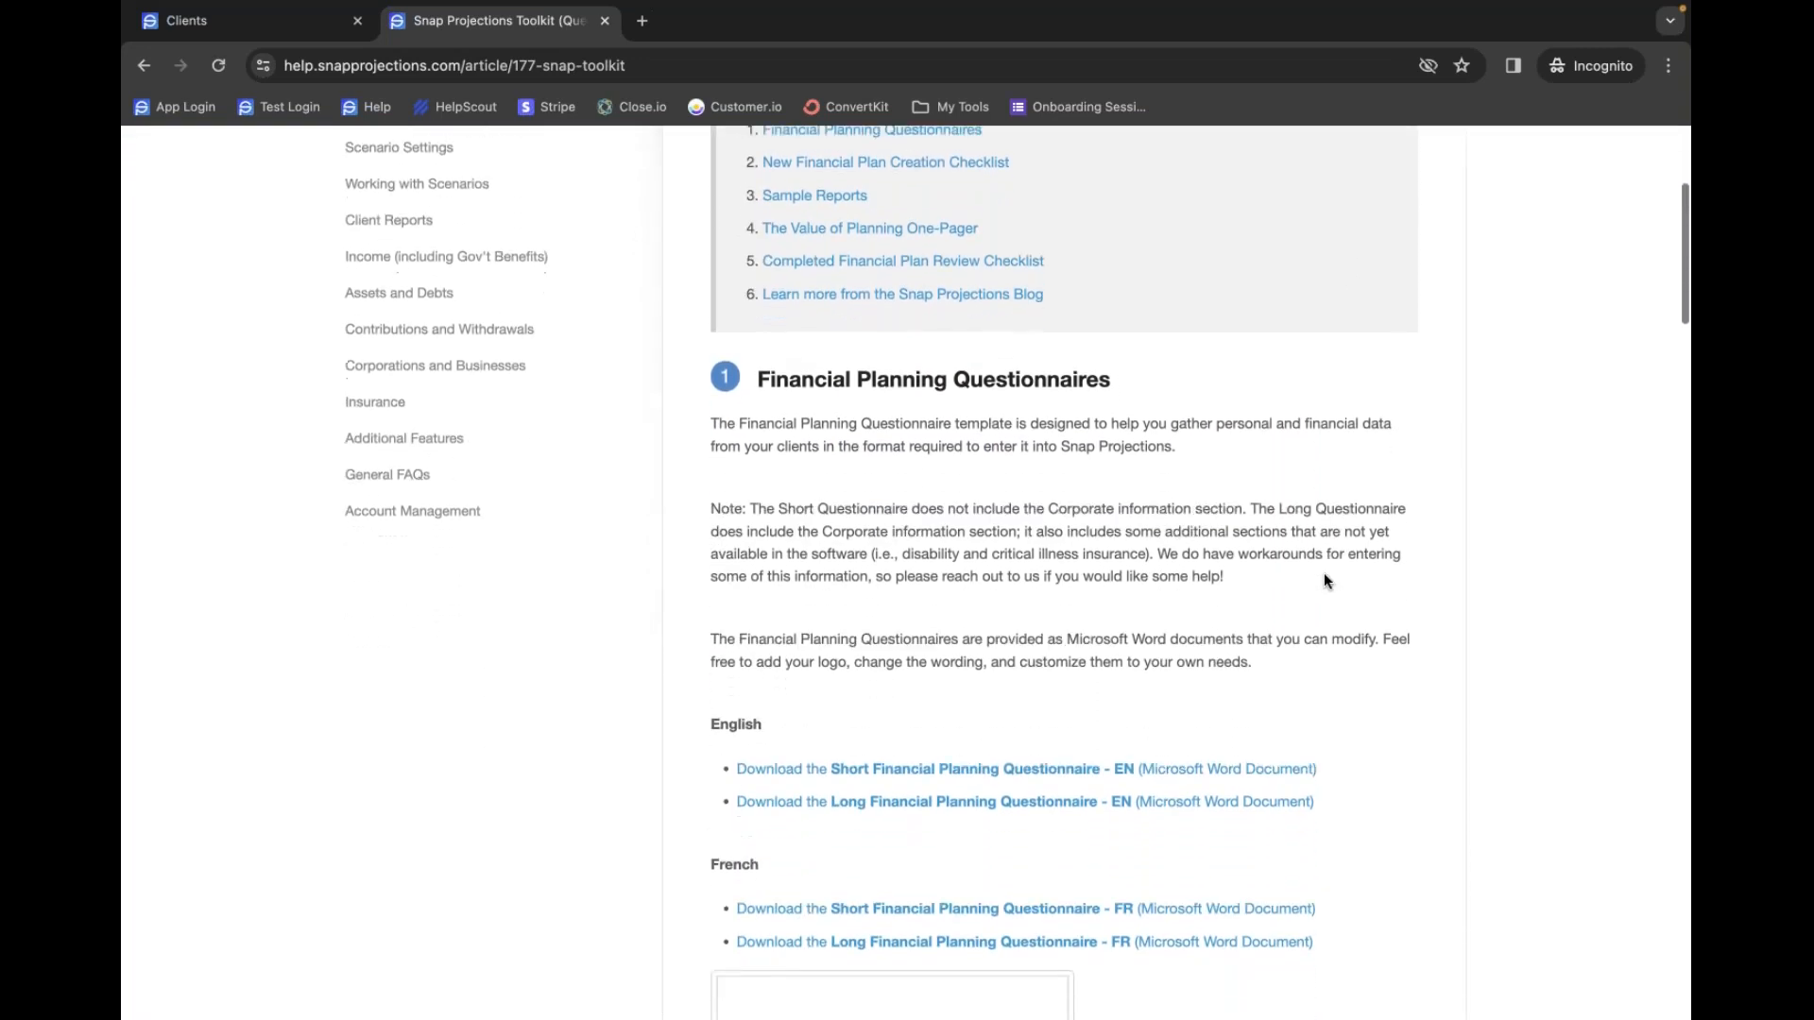
scroll(1325, 580, "down", 2)
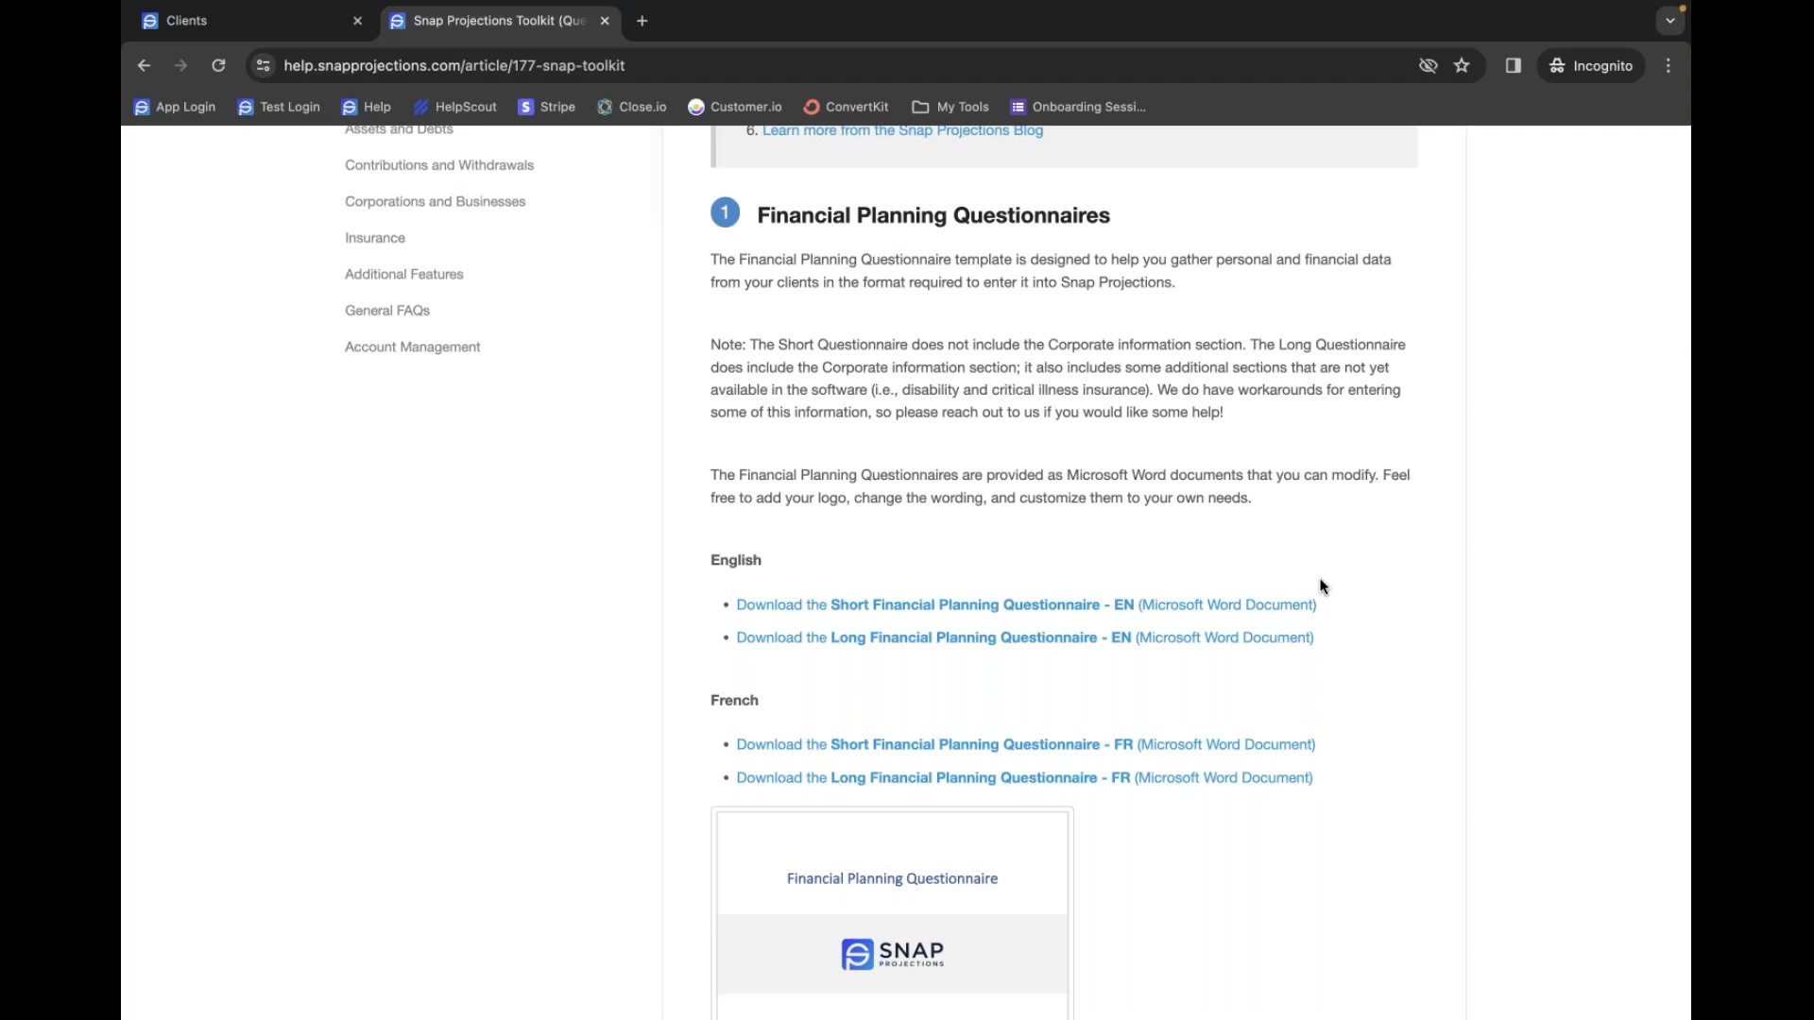
scroll(1323, 584, "down", 4)
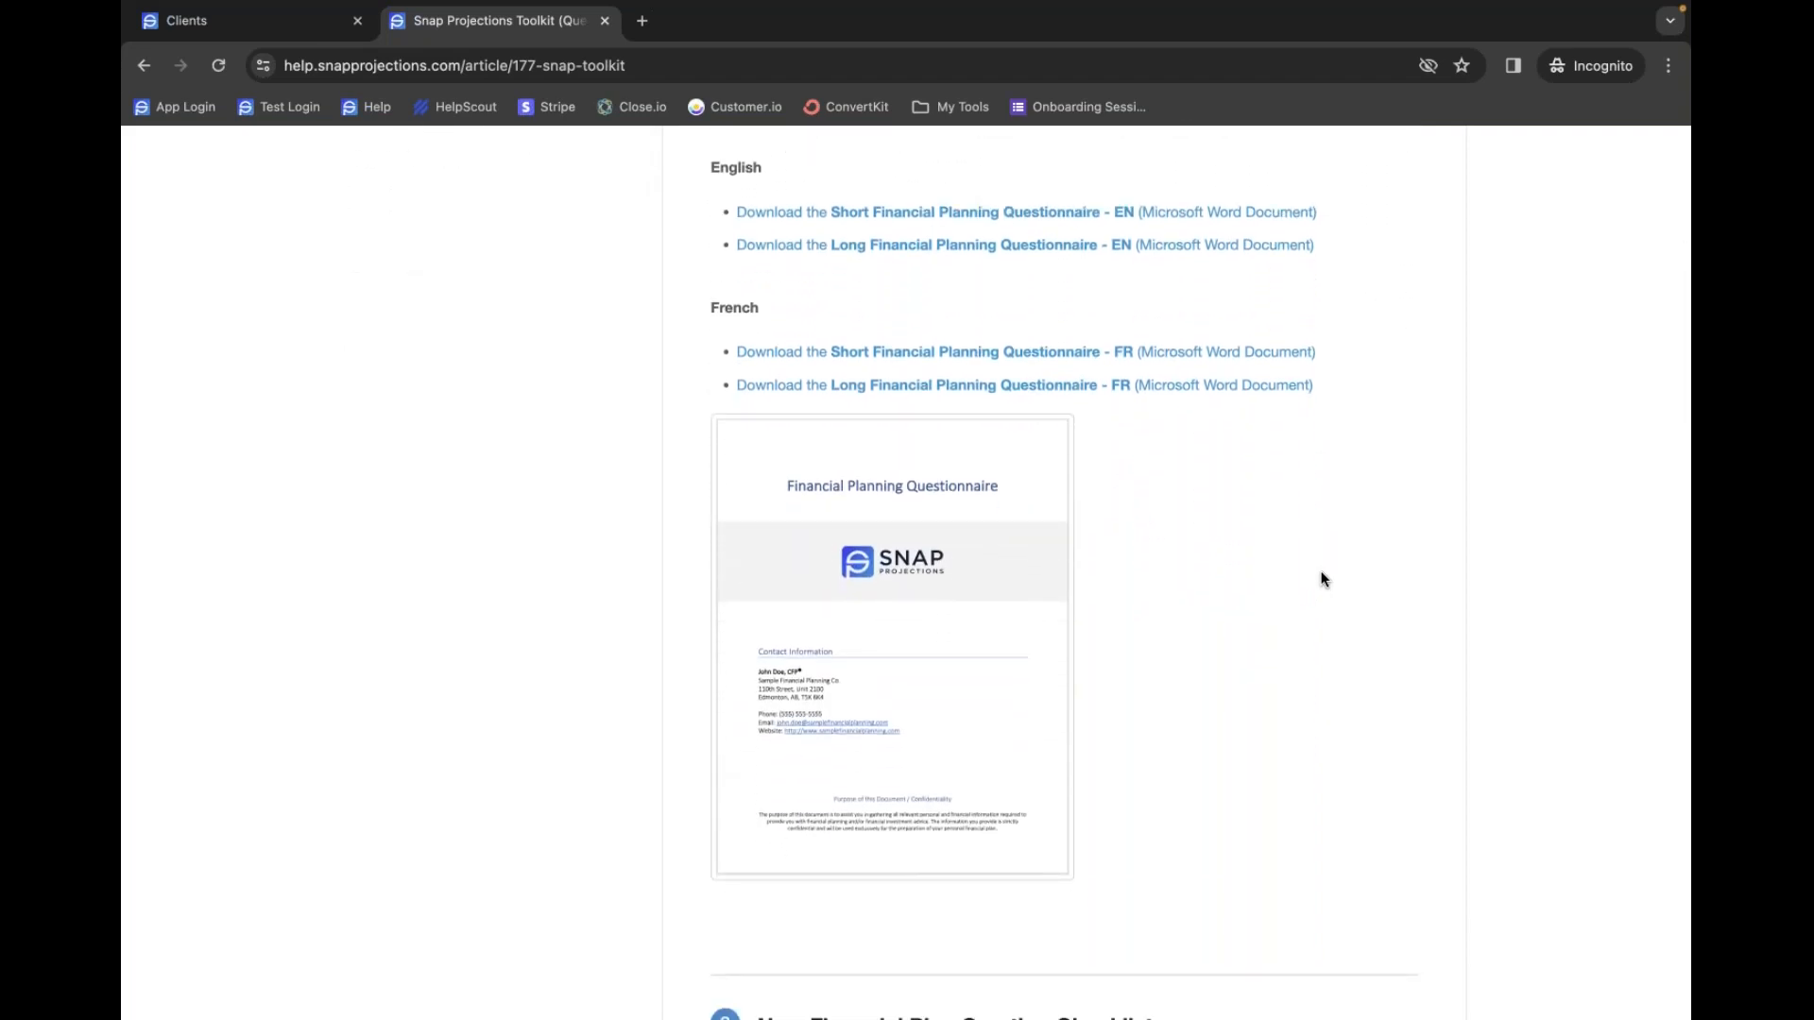
- Return to the Clients page and start a new client record
left_click(223, 28)
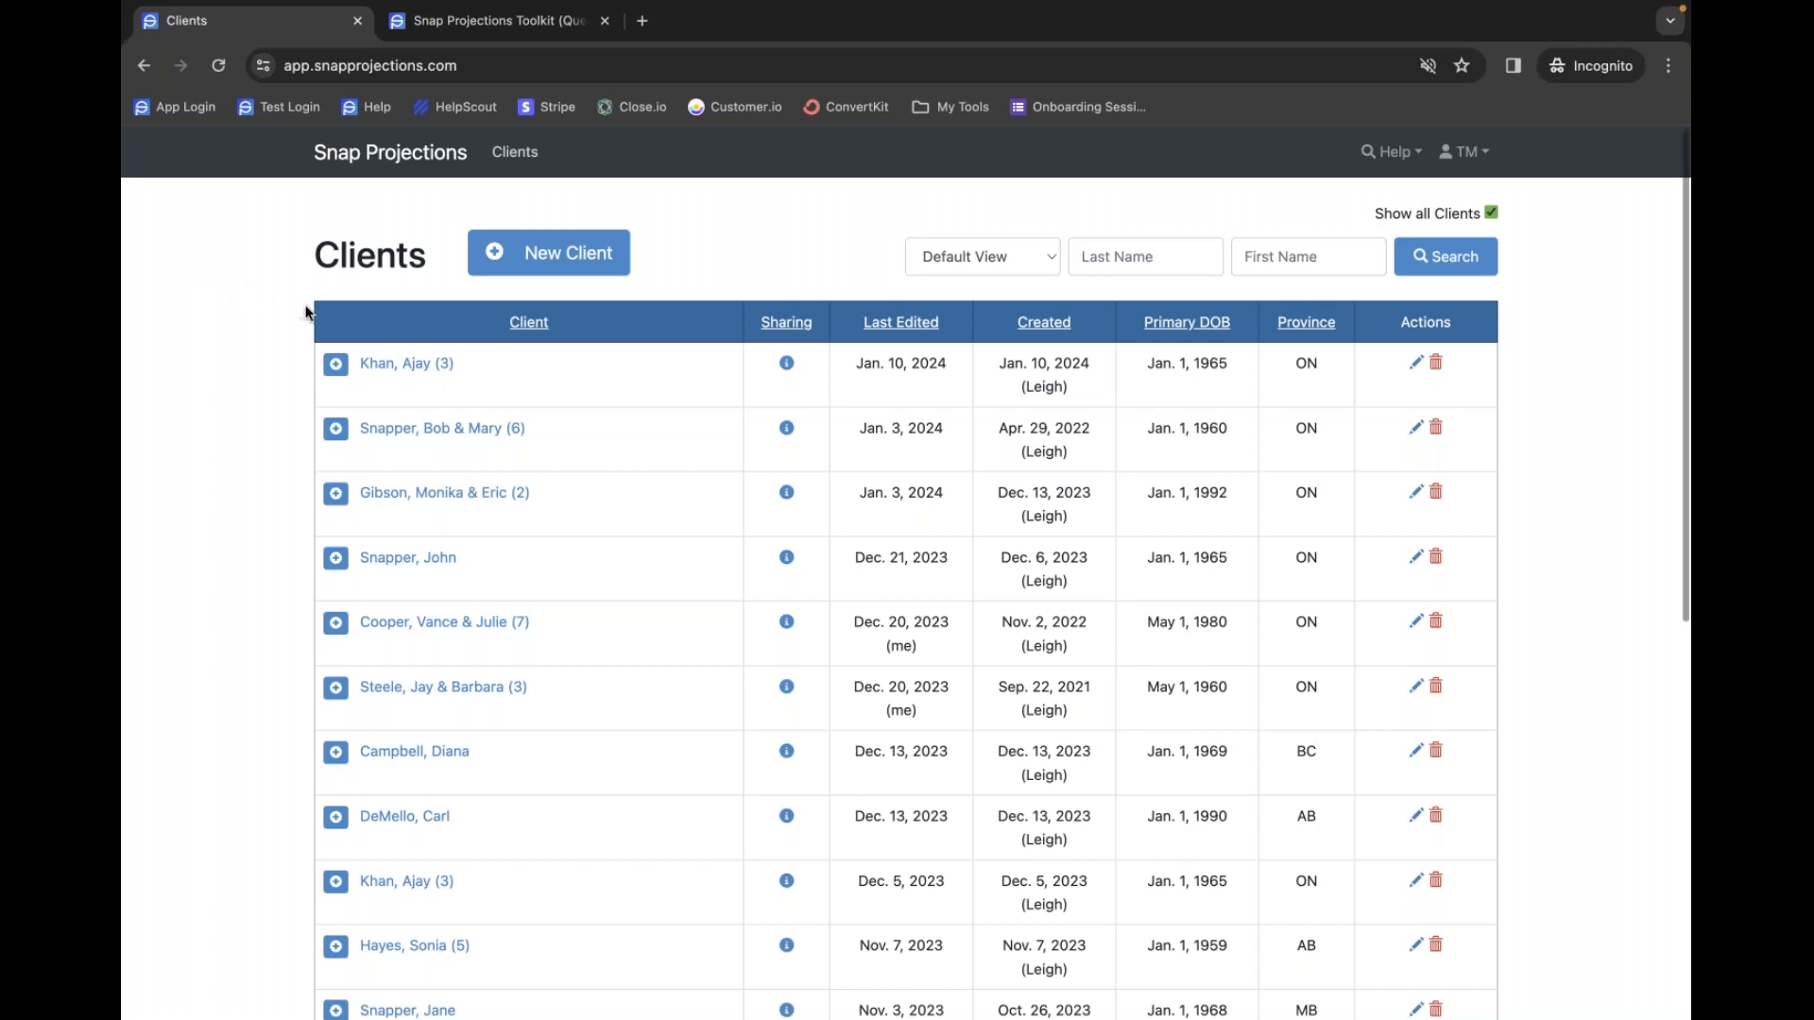
scroll(305, 310, "down", 3)
scroll(305, 310, "up", 3)
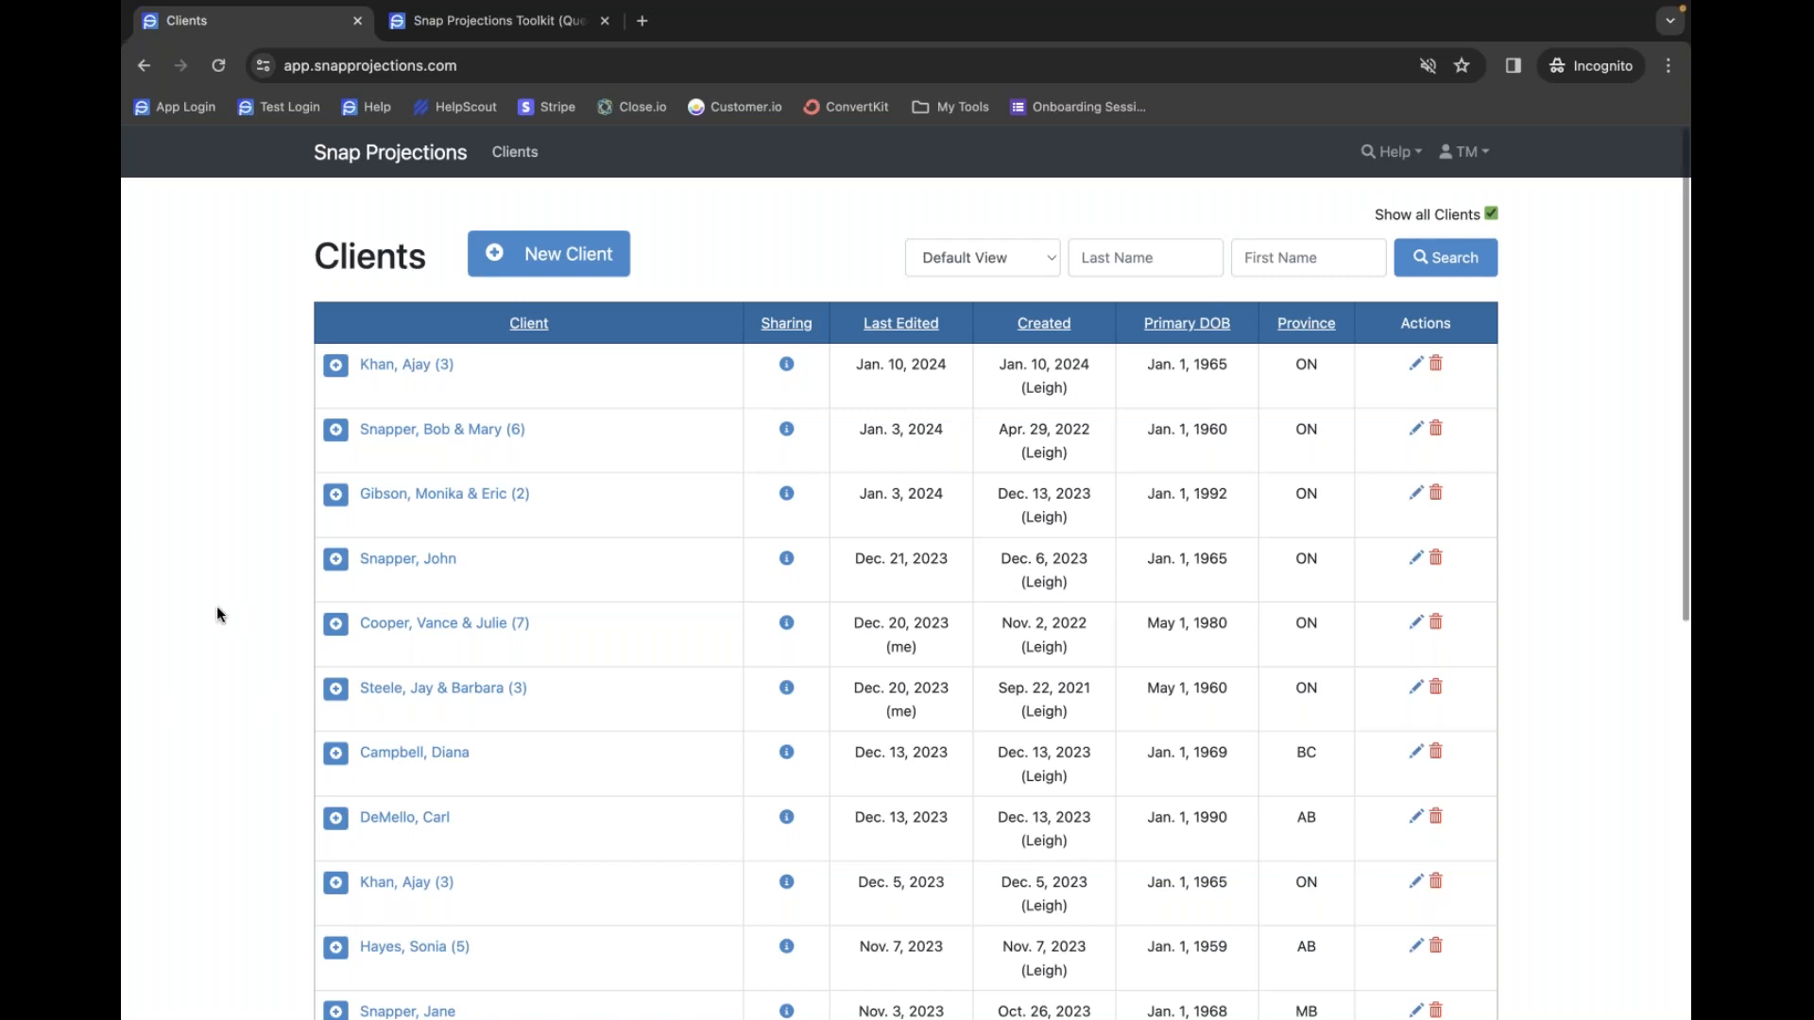
left_click(543, 255)
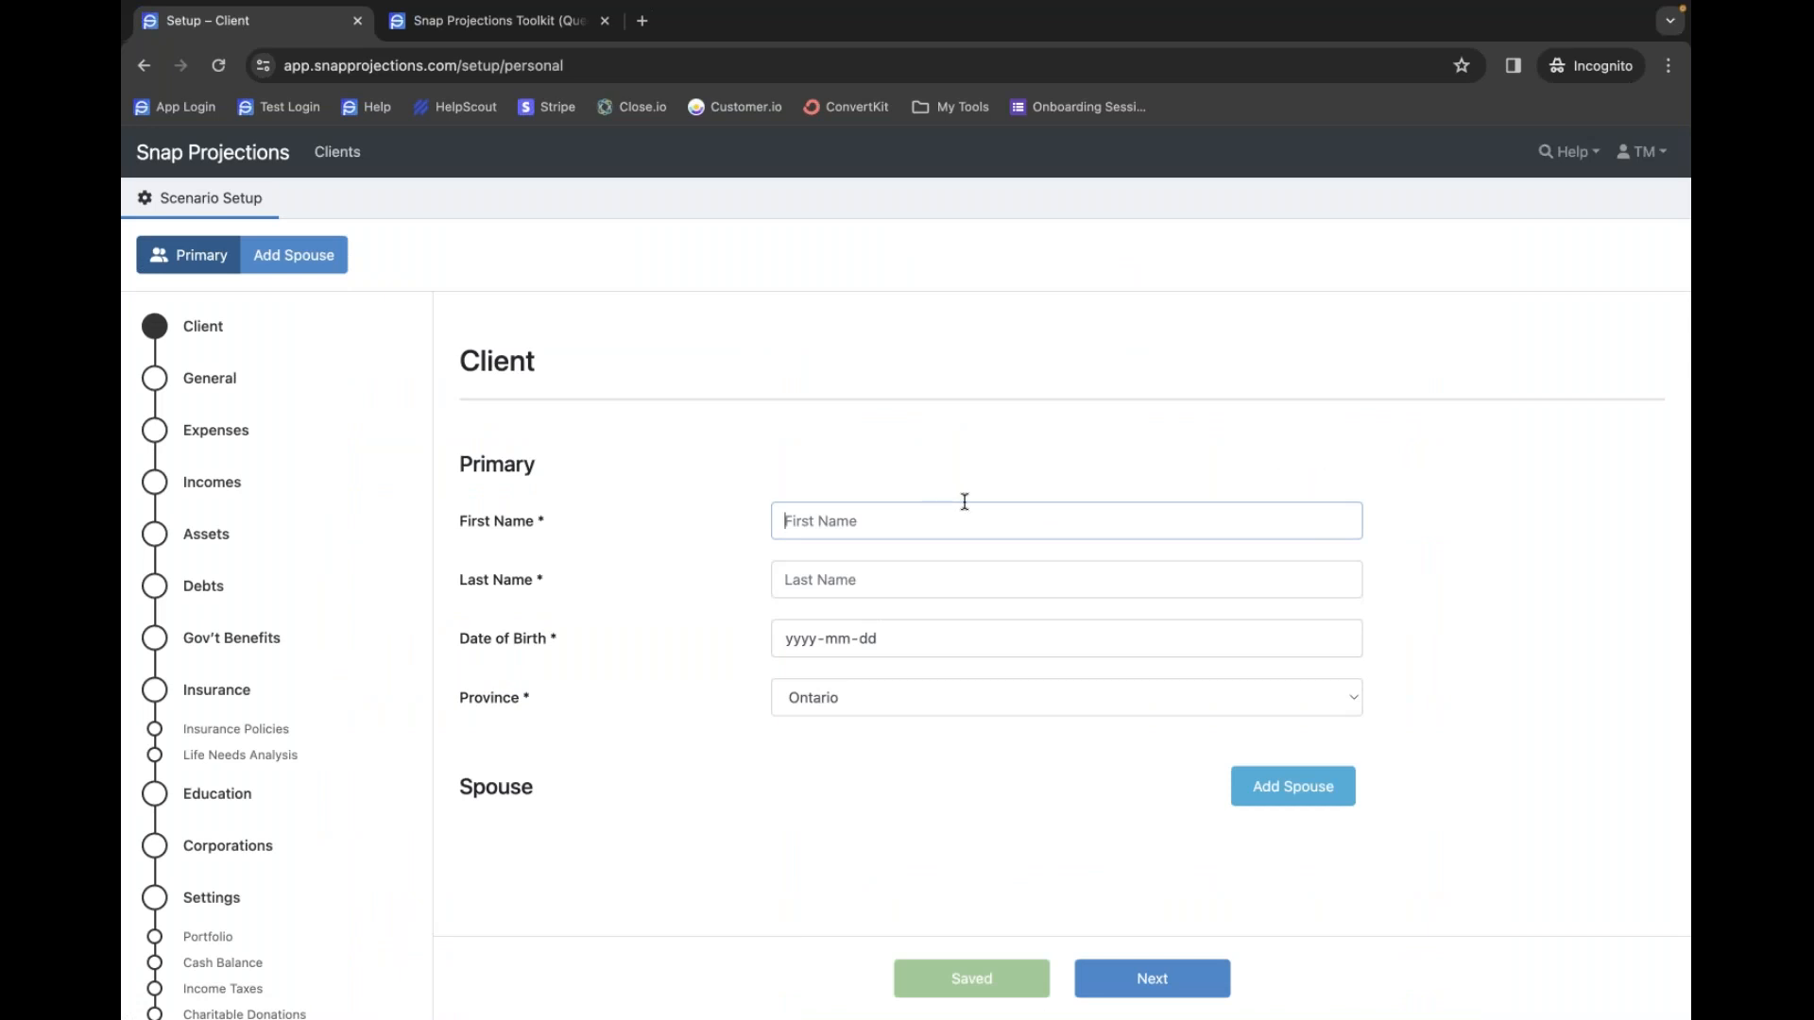
- Enter the primary client's first name, last name and date of birth, and save the record
type("Joa")
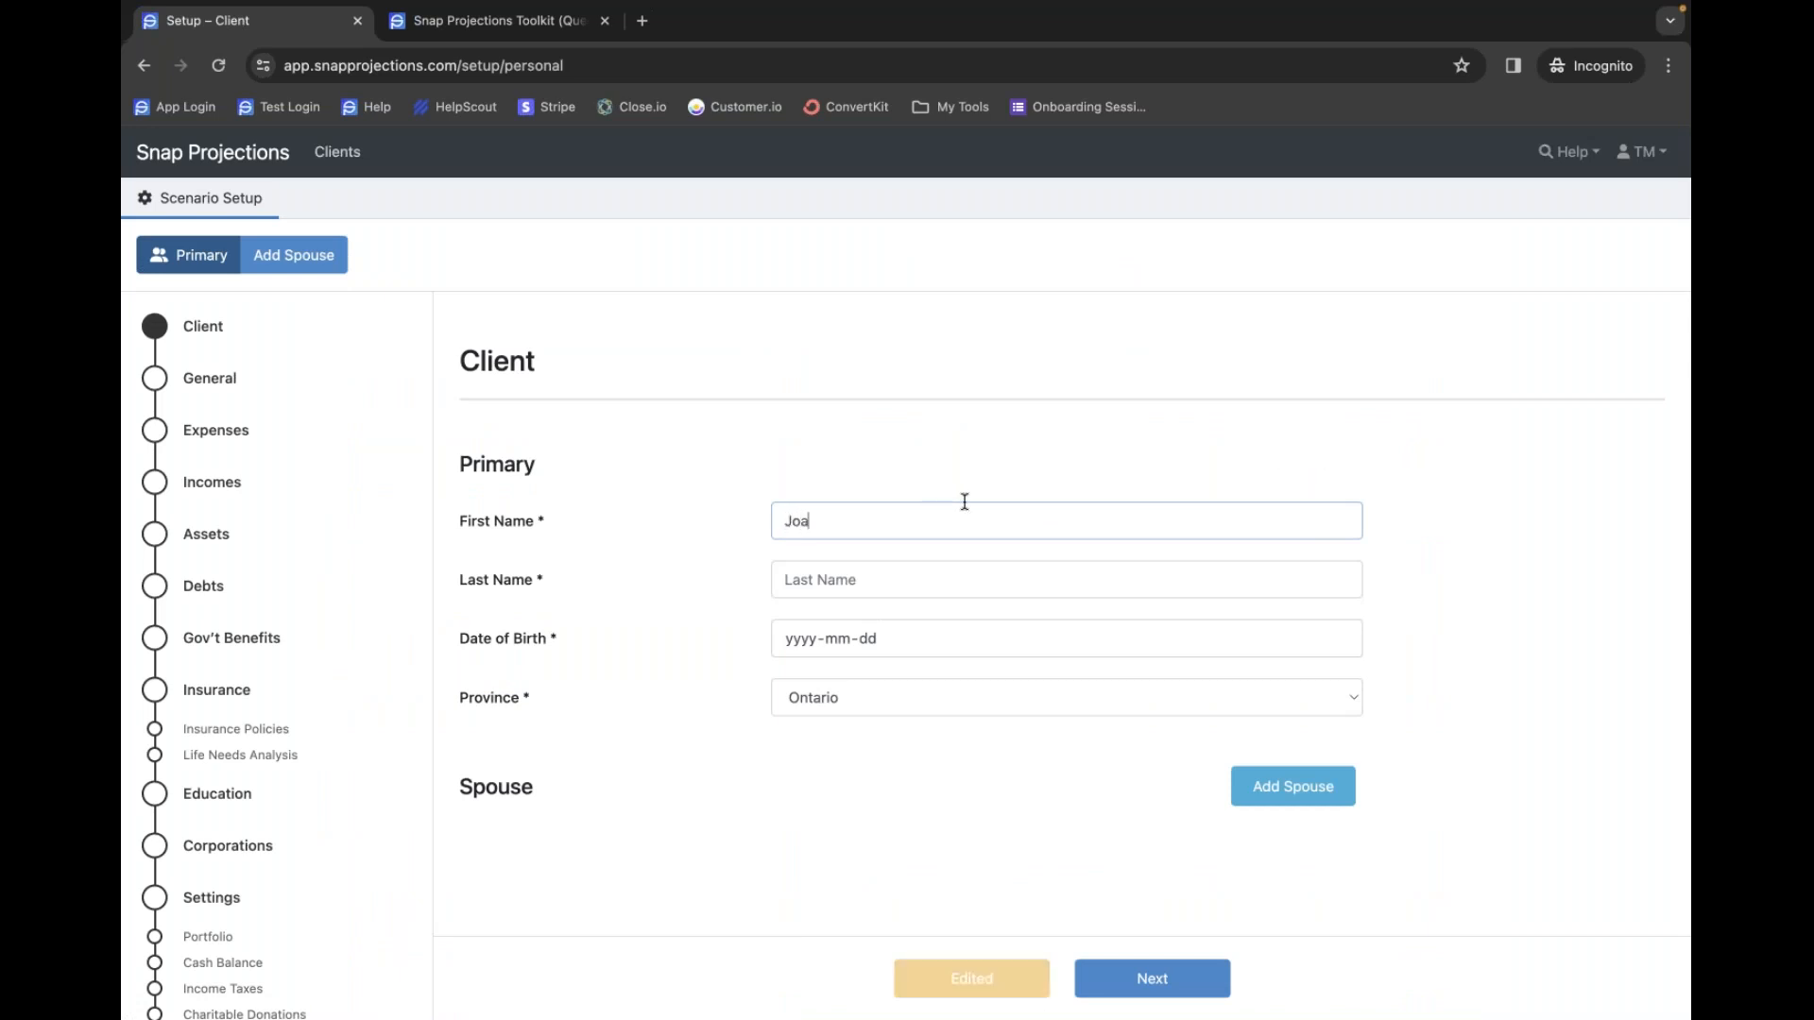
type("nna")
key("Tab")
type("D")
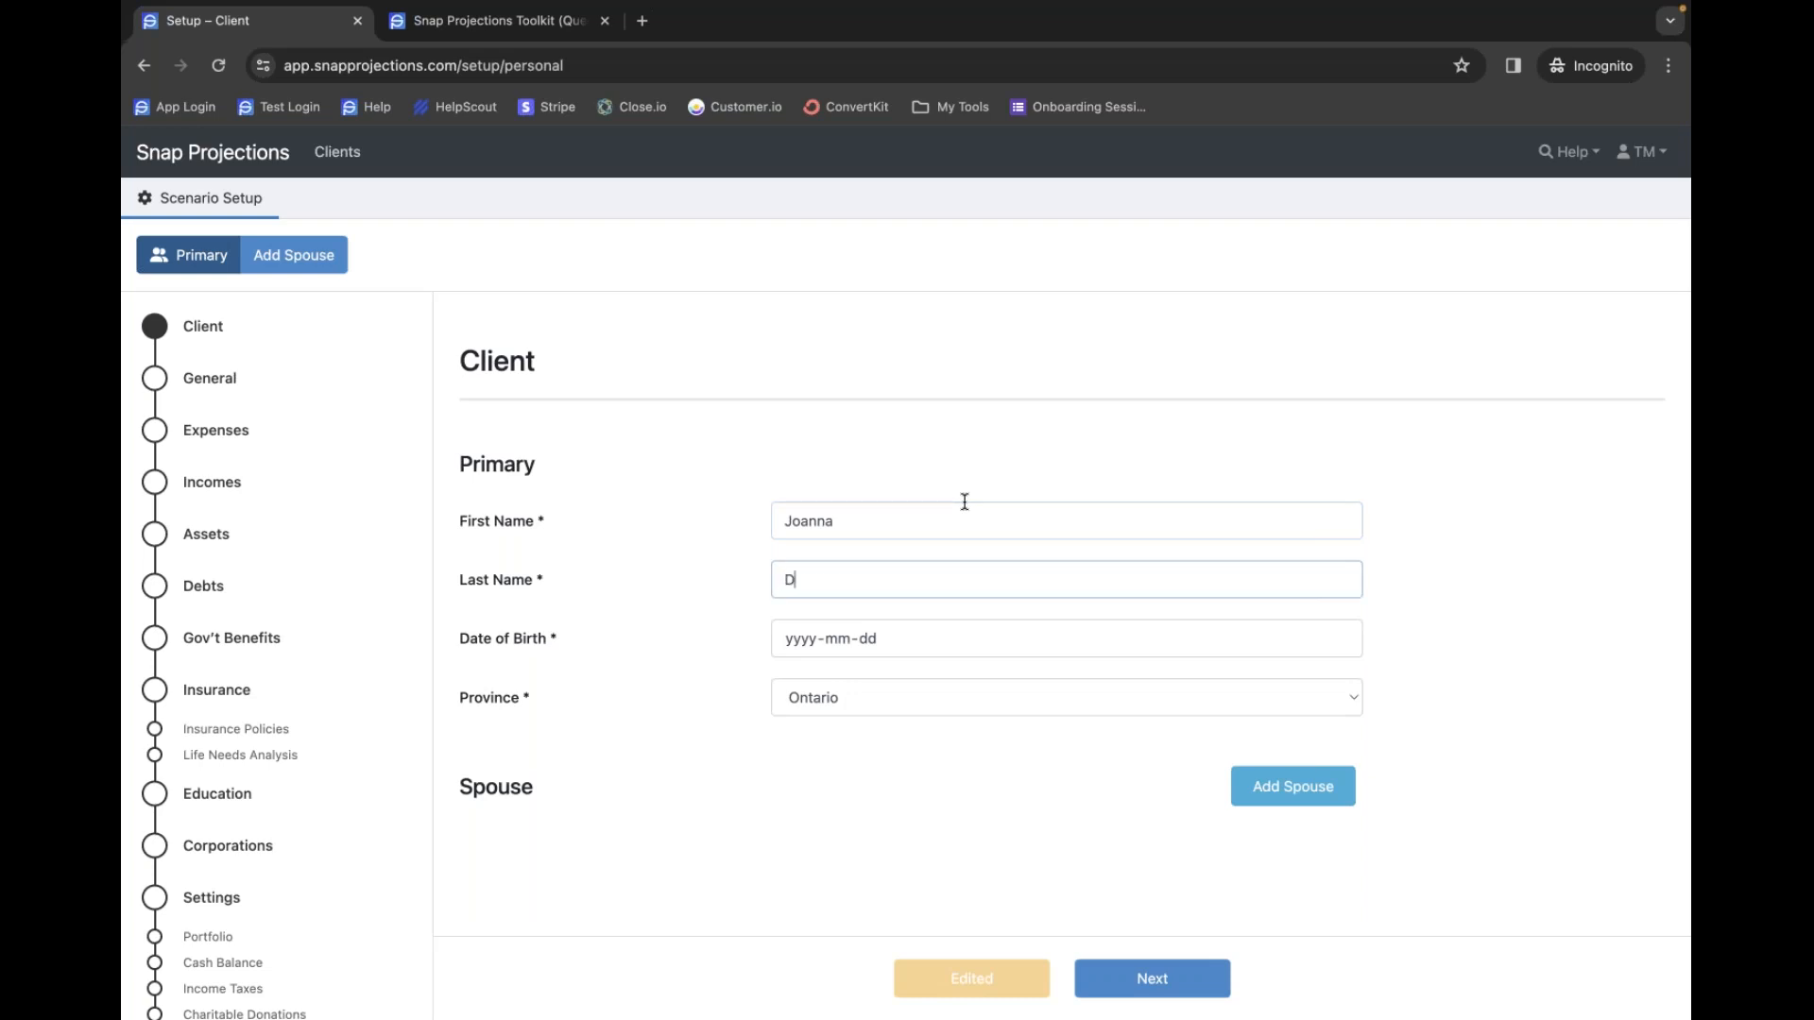
key("BackSpace")
type("Snapper")
left_click(791, 642)
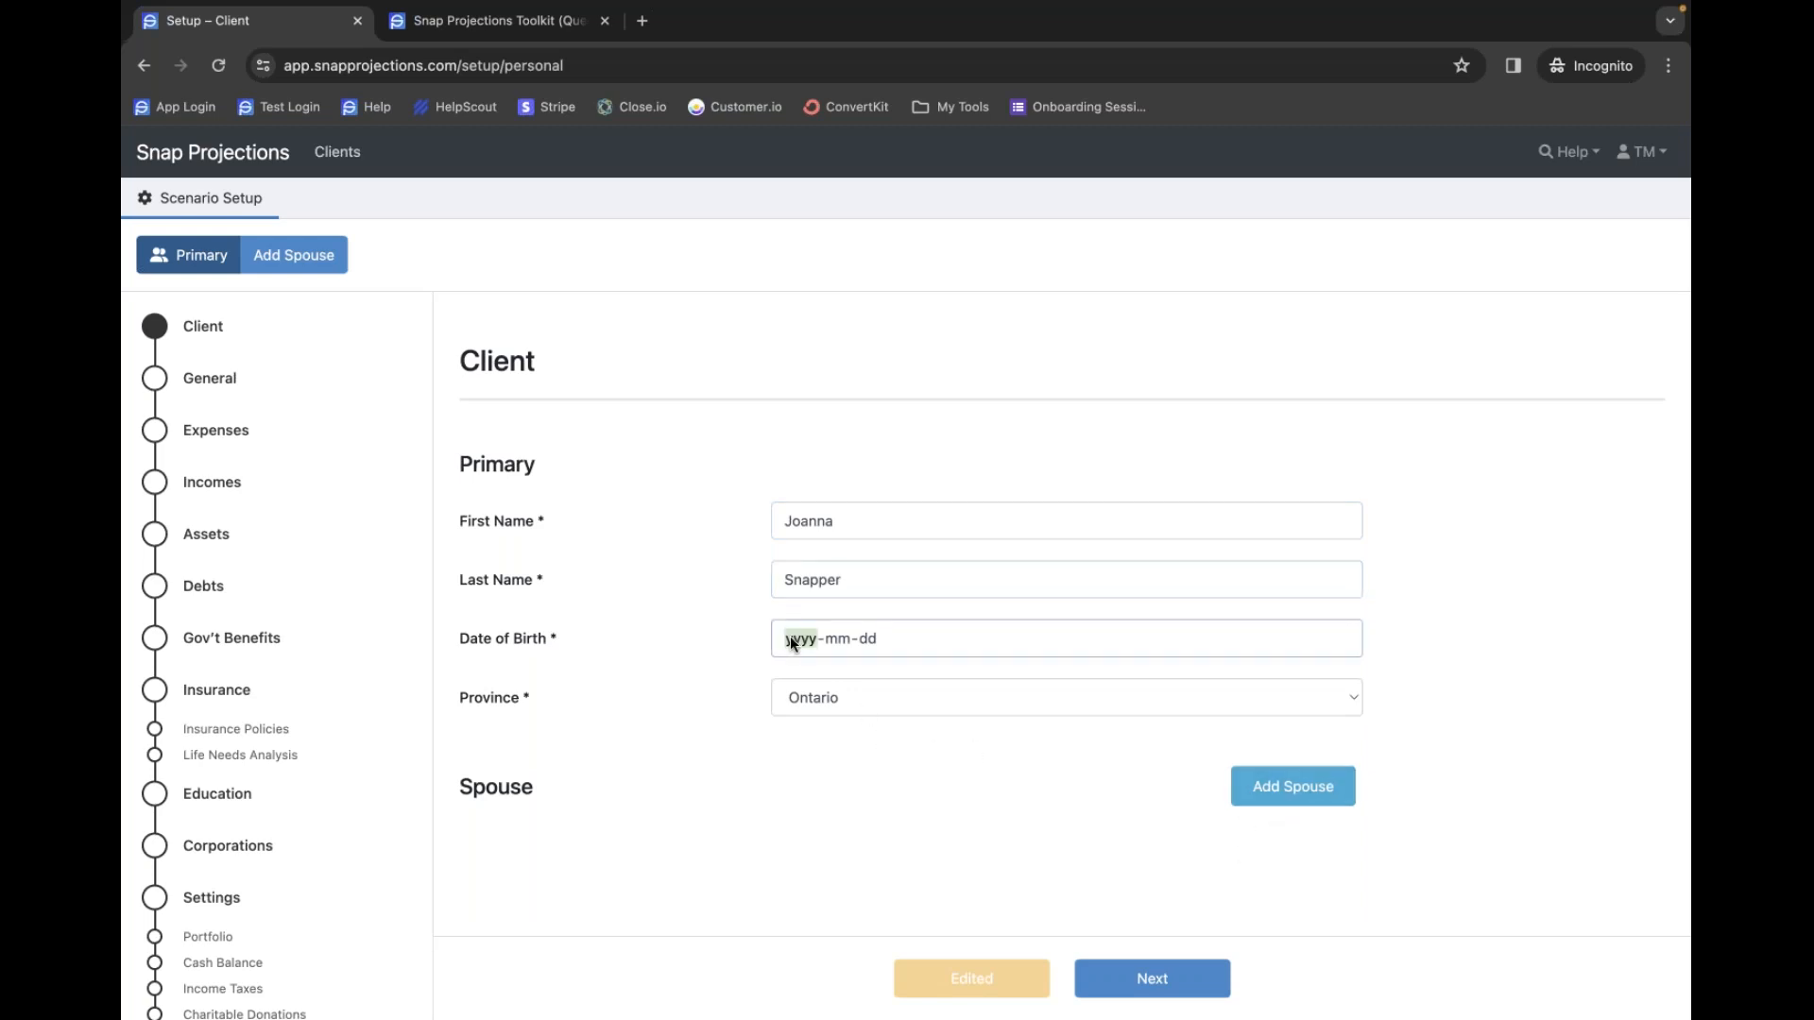
type("1985-01-01")
left_click(668, 716)
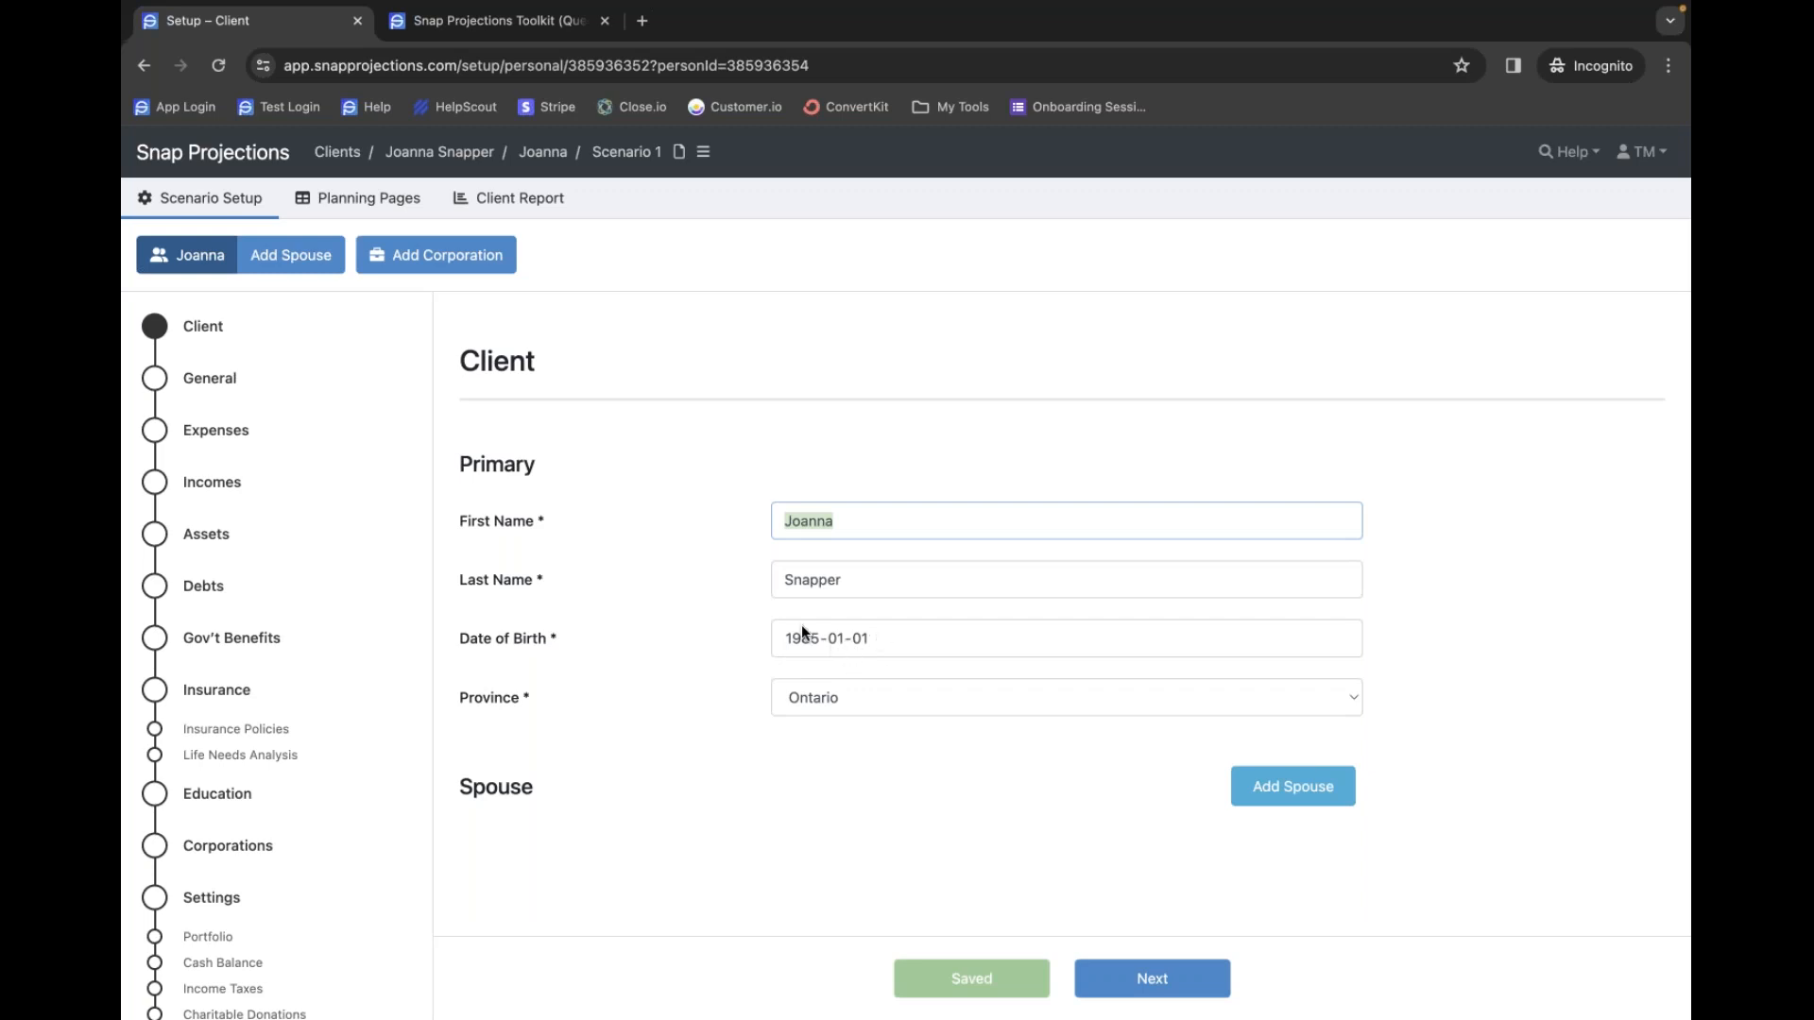
- Add a spouse to the client record and enter the spouse's first and last name
left_click(1289, 795)
left_click(887, 841)
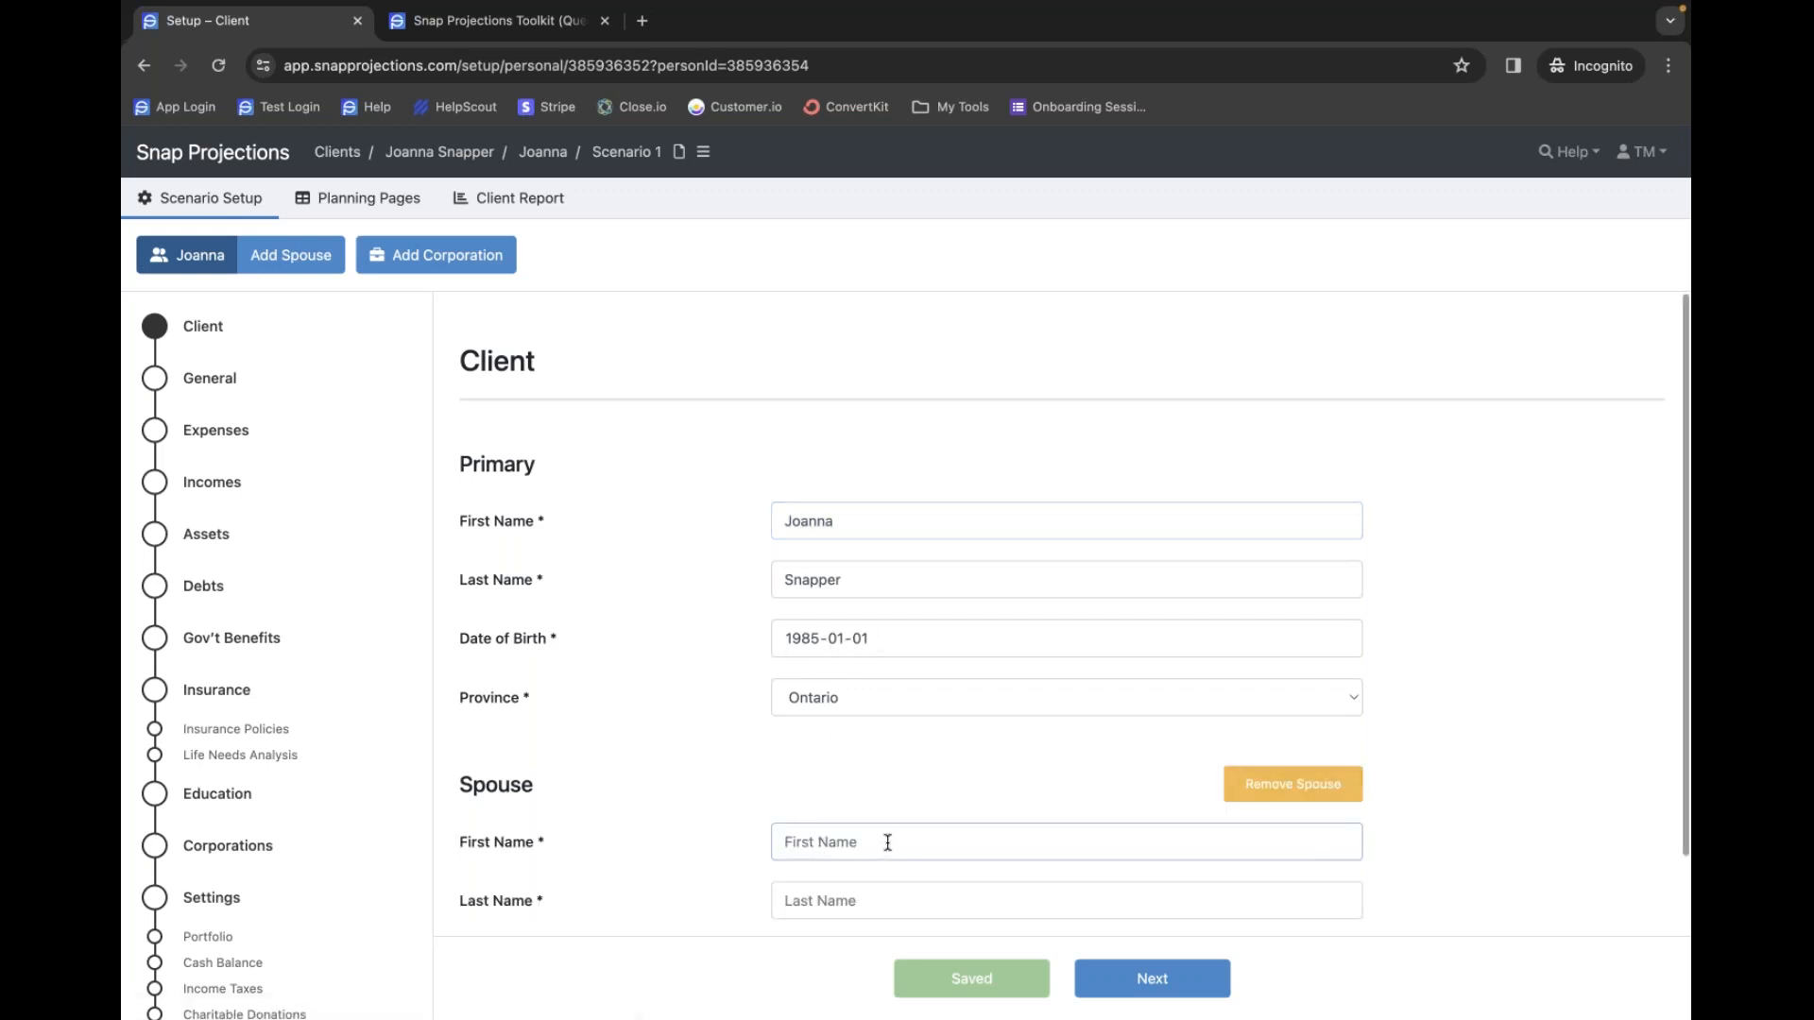
type("Ro")
key("BackSpace")
key("BackSpace")
type("John")
type("Snapper")
key("Tab")
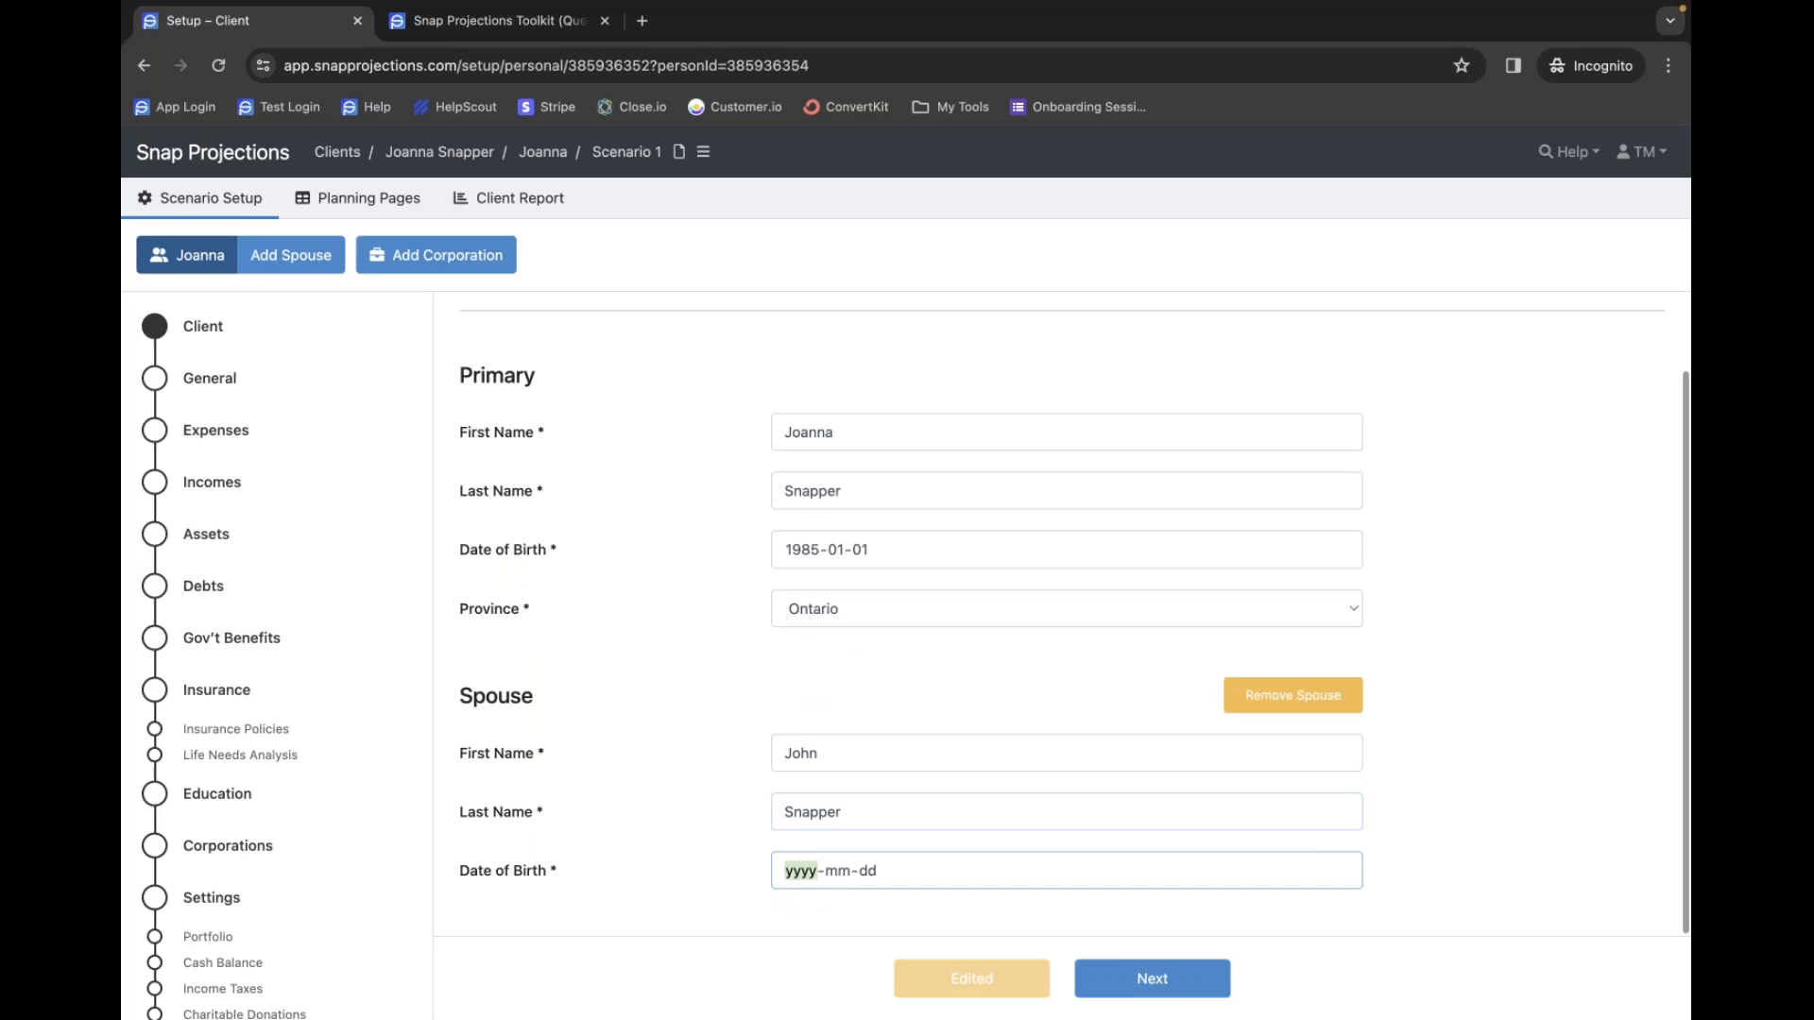
- Enter the spouse's date of birth and save the client record
type("1985")
key("Tab")
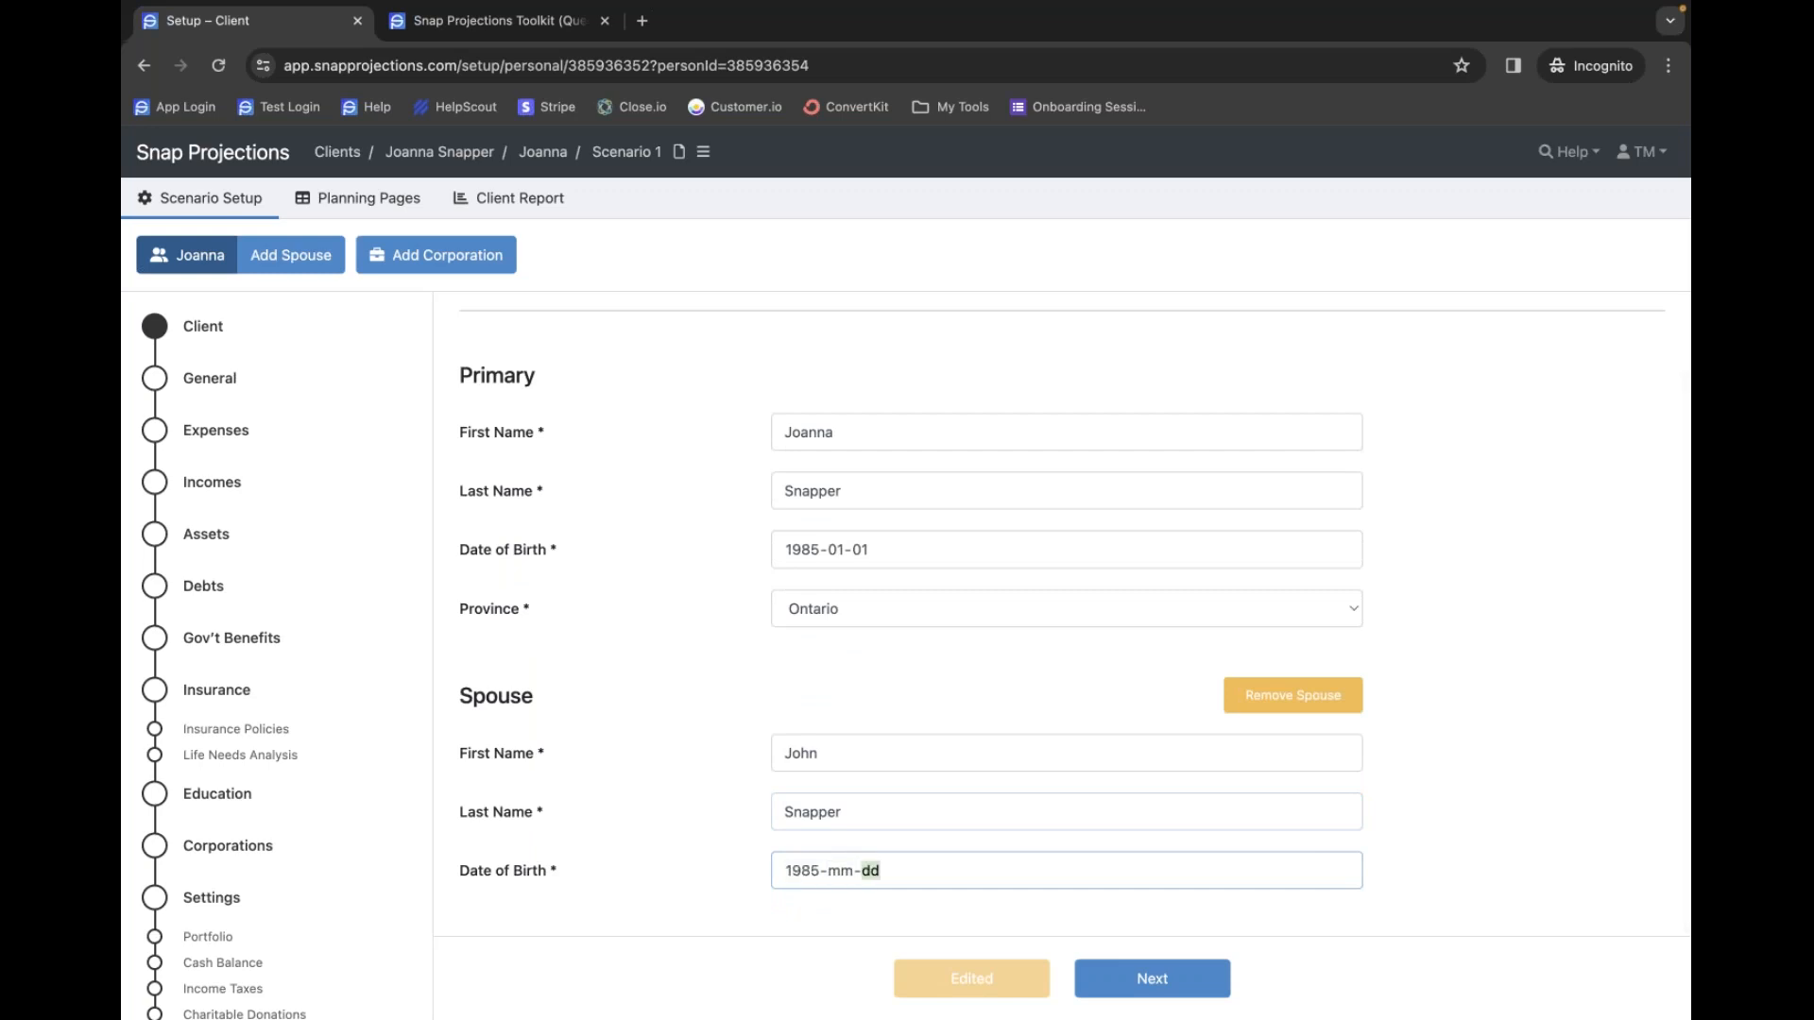
key("shift+Tab")
type("01-01")
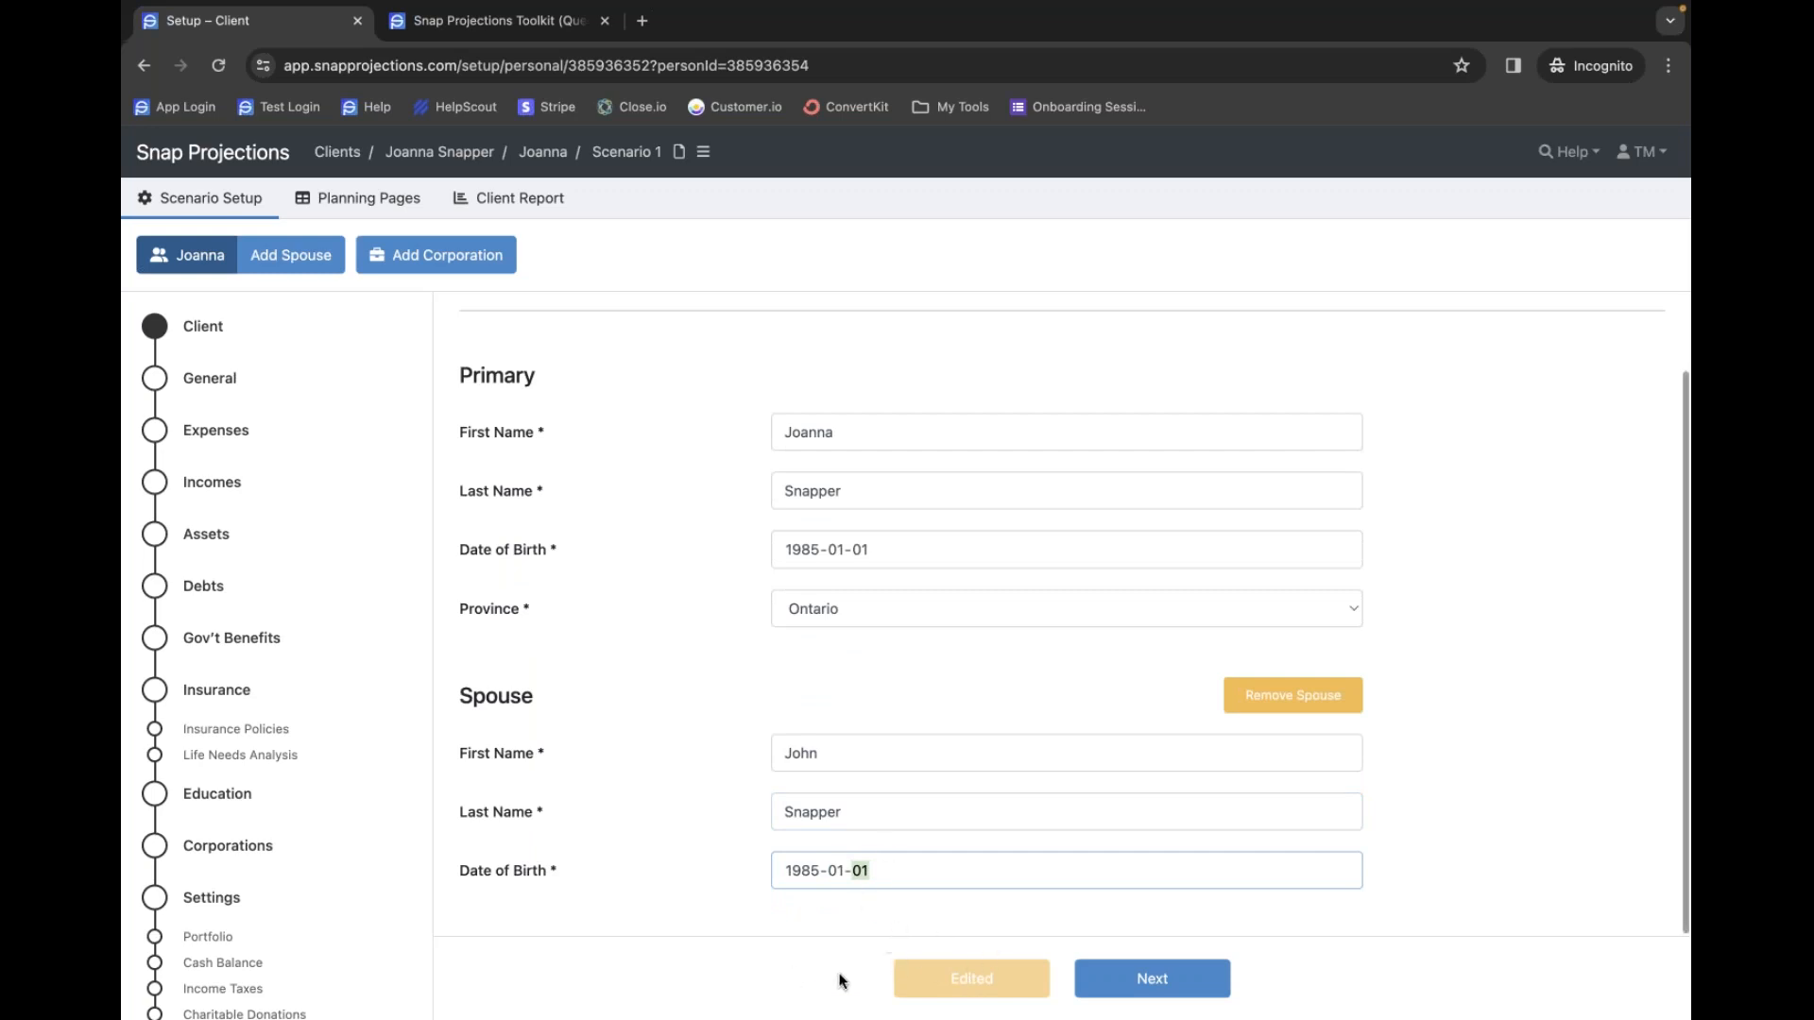
left_click(711, 890)
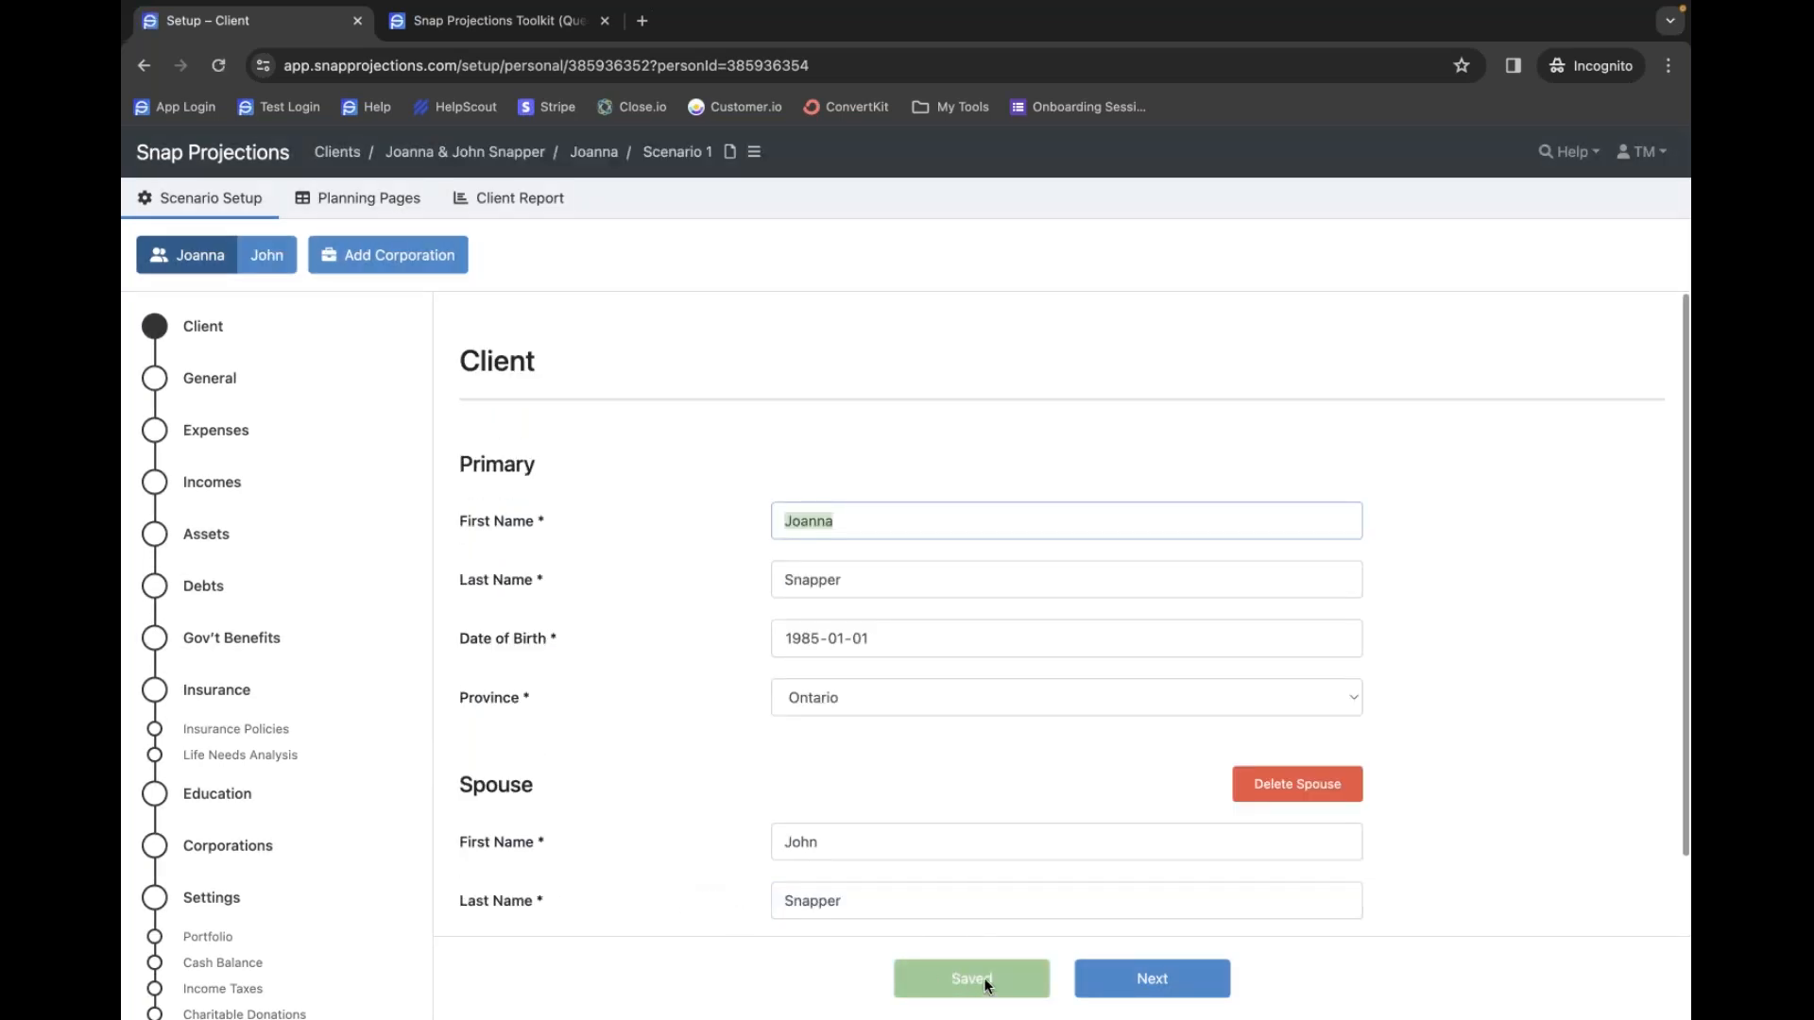
scroll(700, 816, "down", 1)
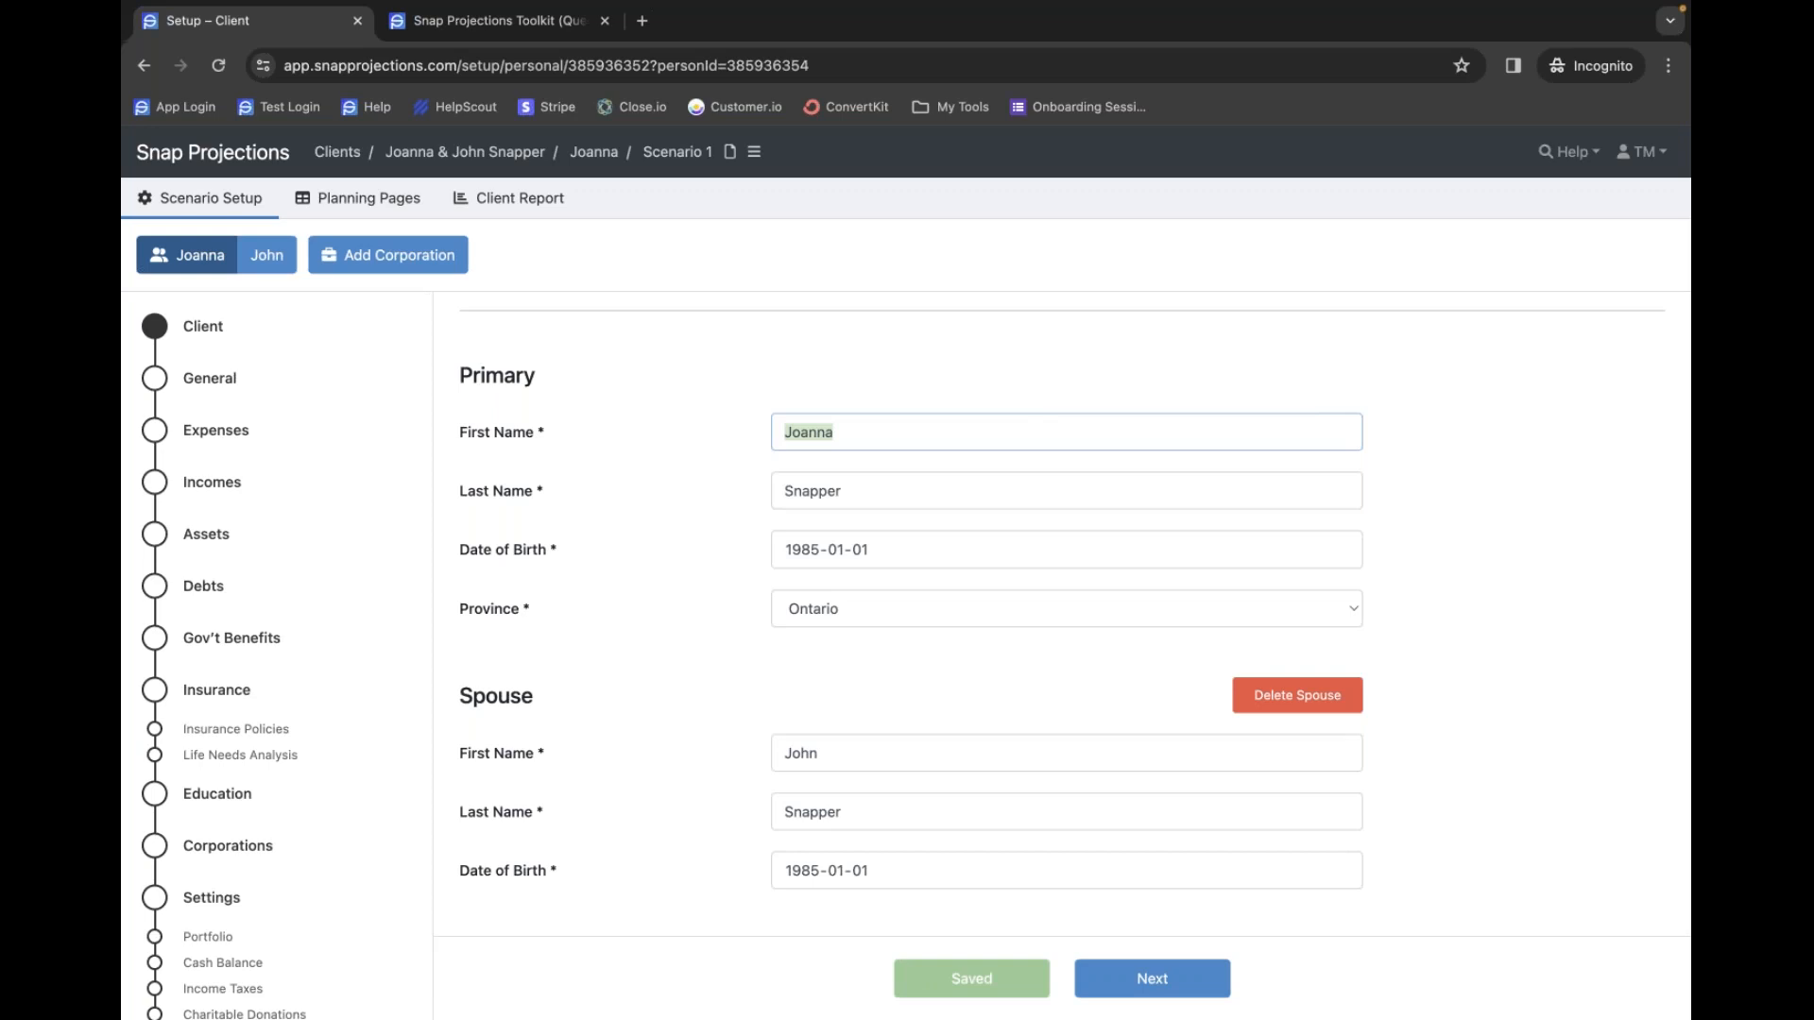
left_click(1515, 710)
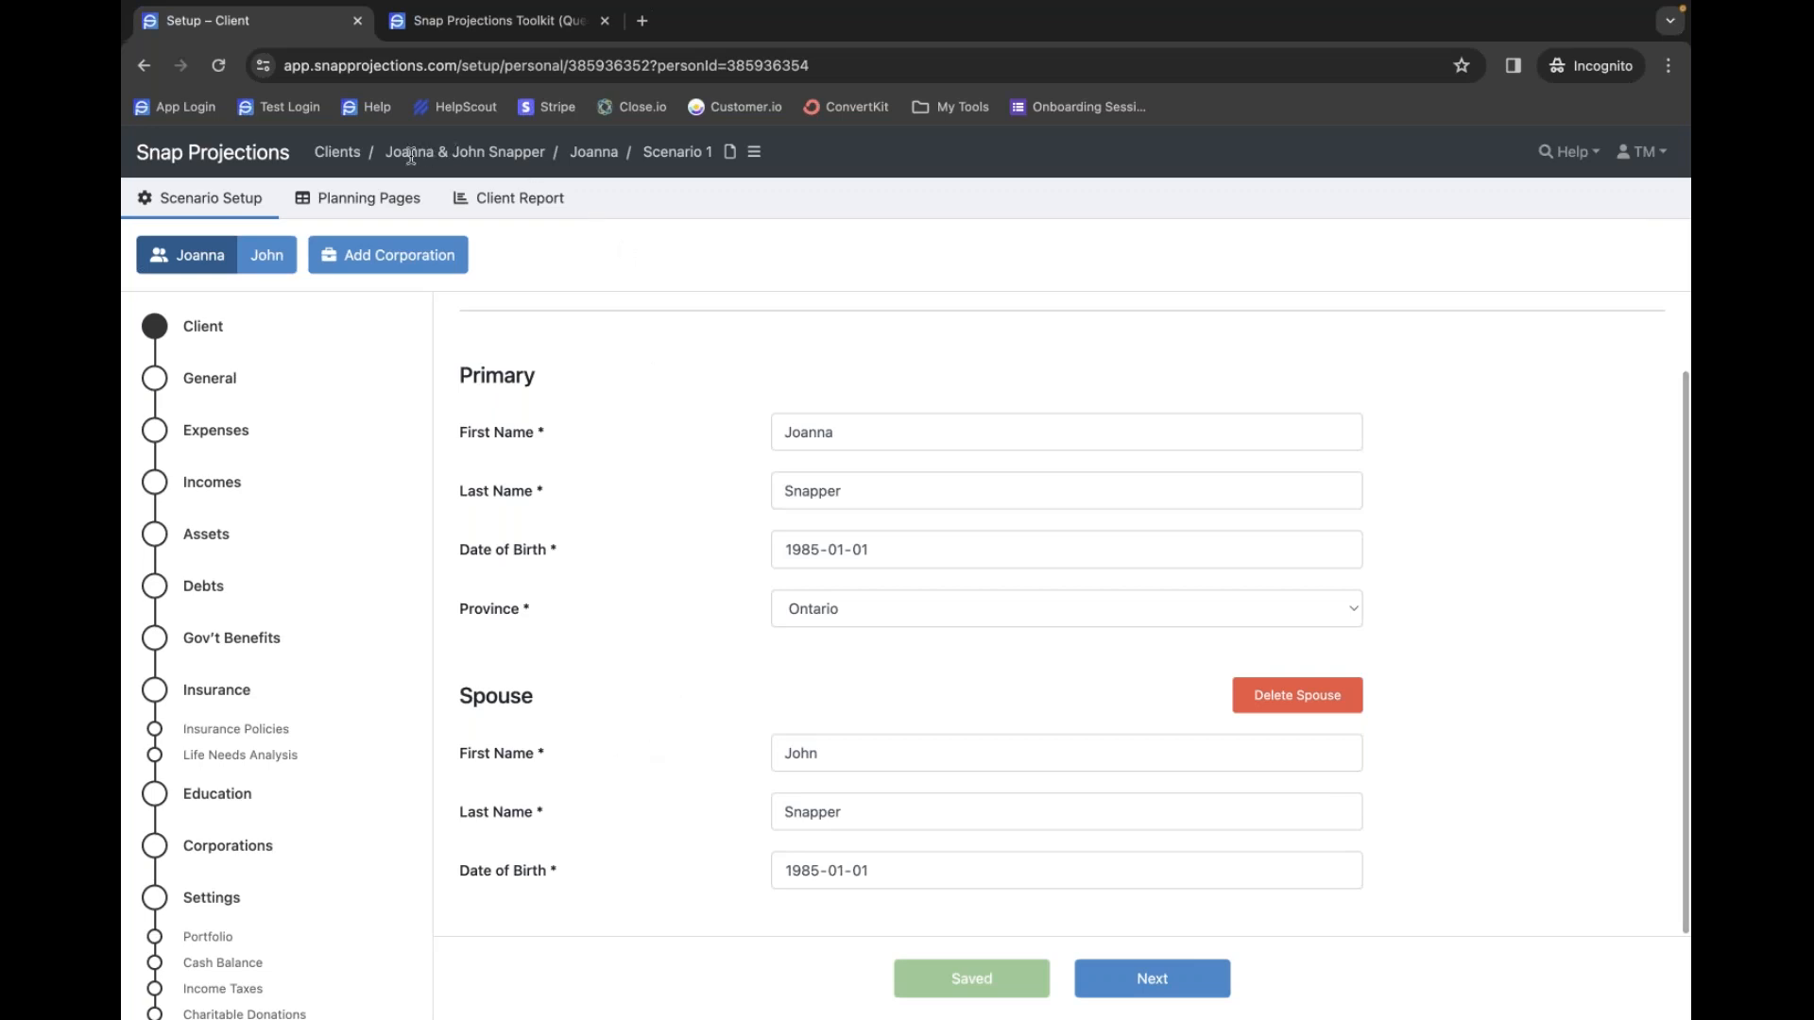
left_click_drag(386, 152, 549, 156)
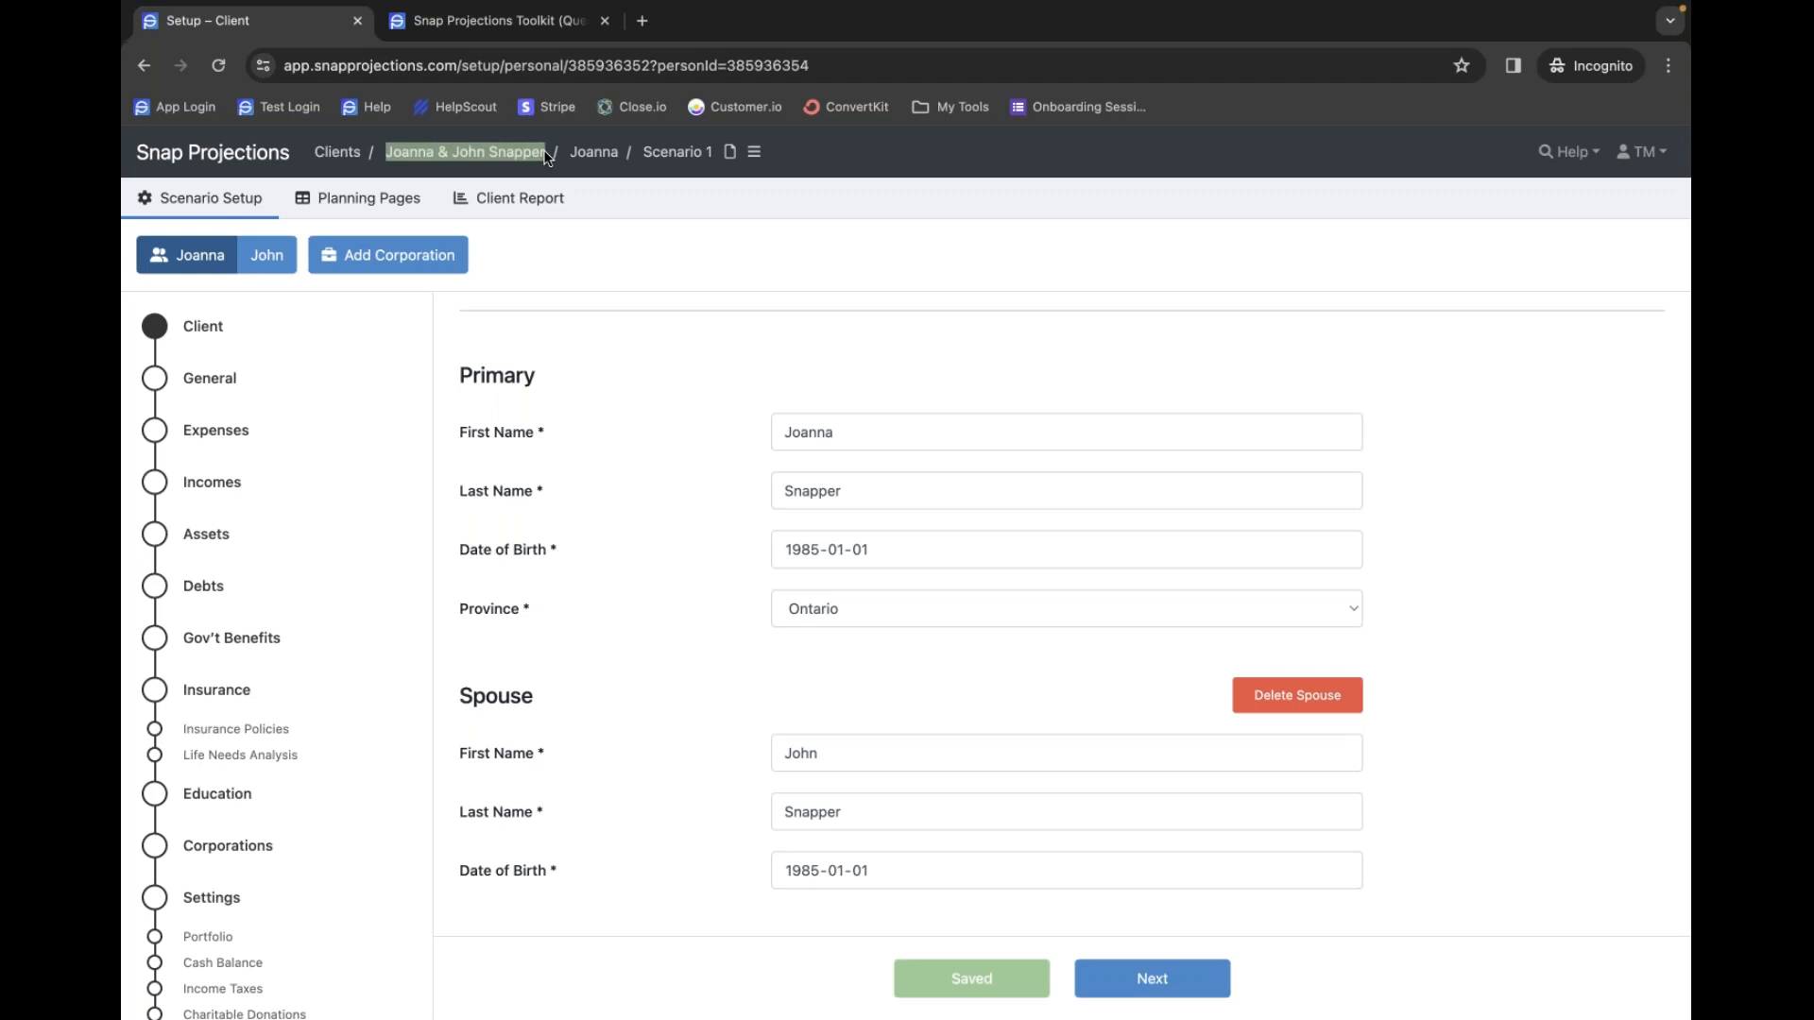
left_click(548, 158)
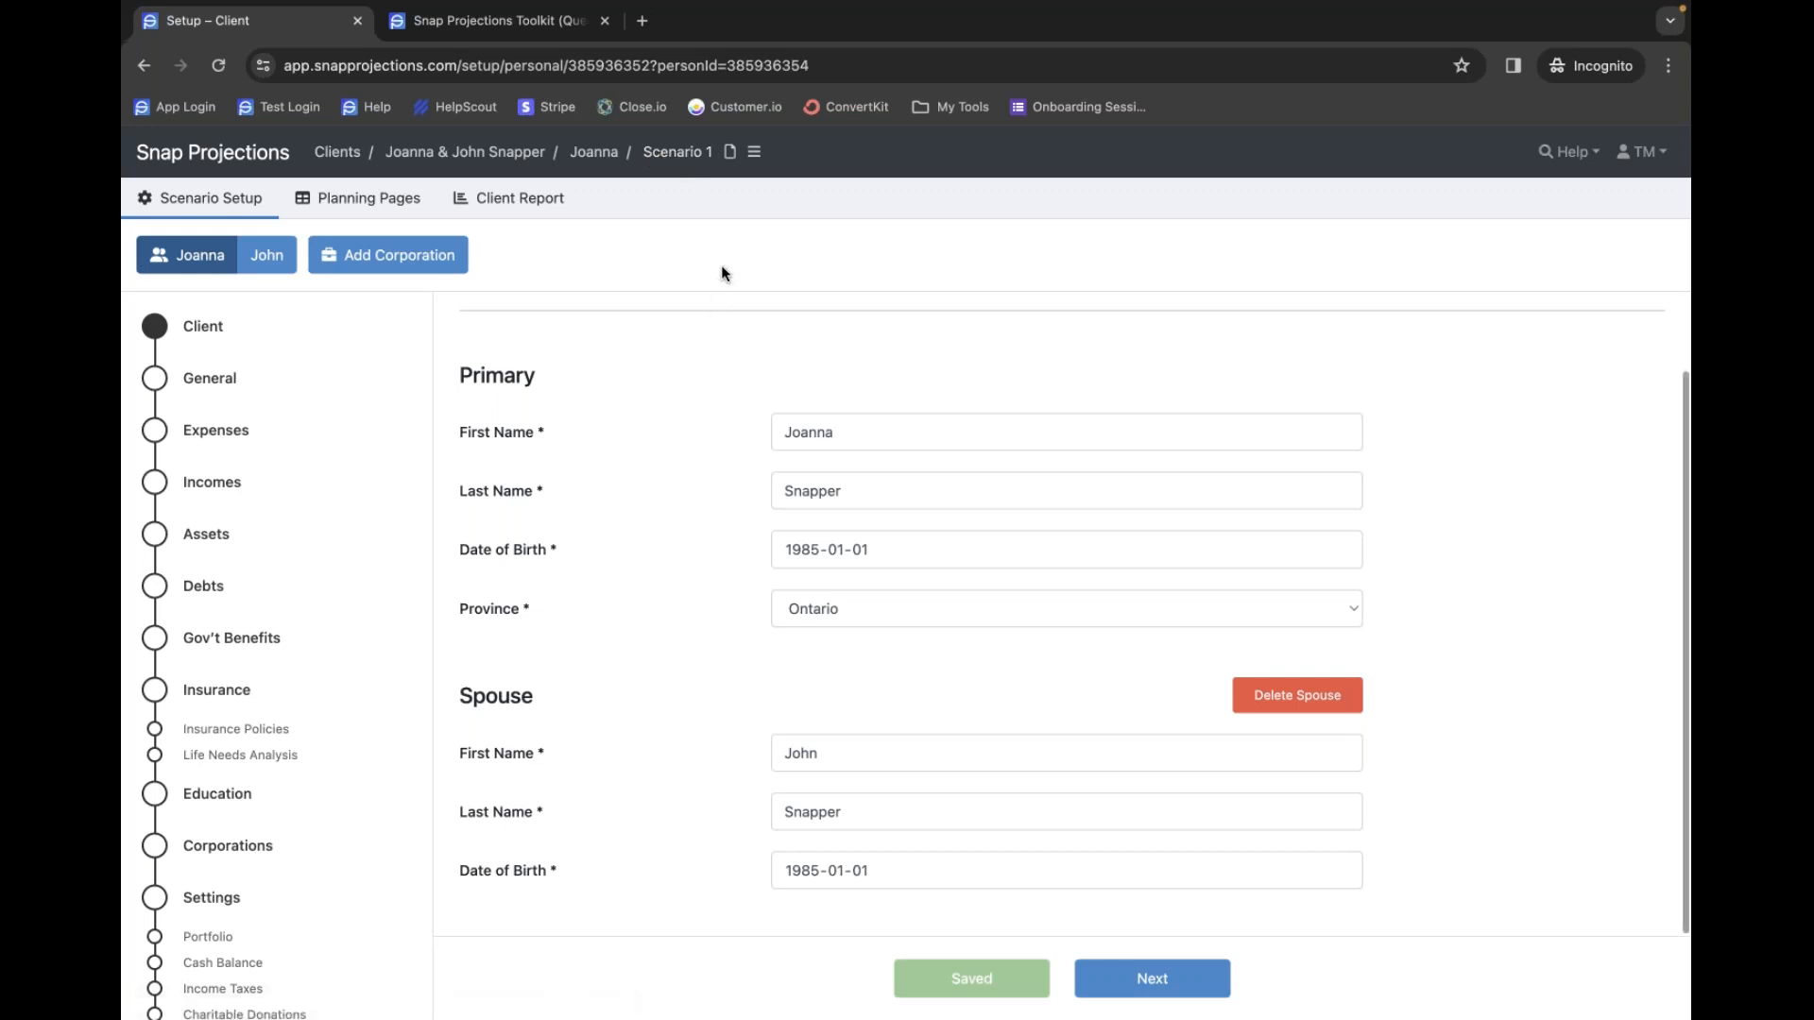
left_click(682, 162)
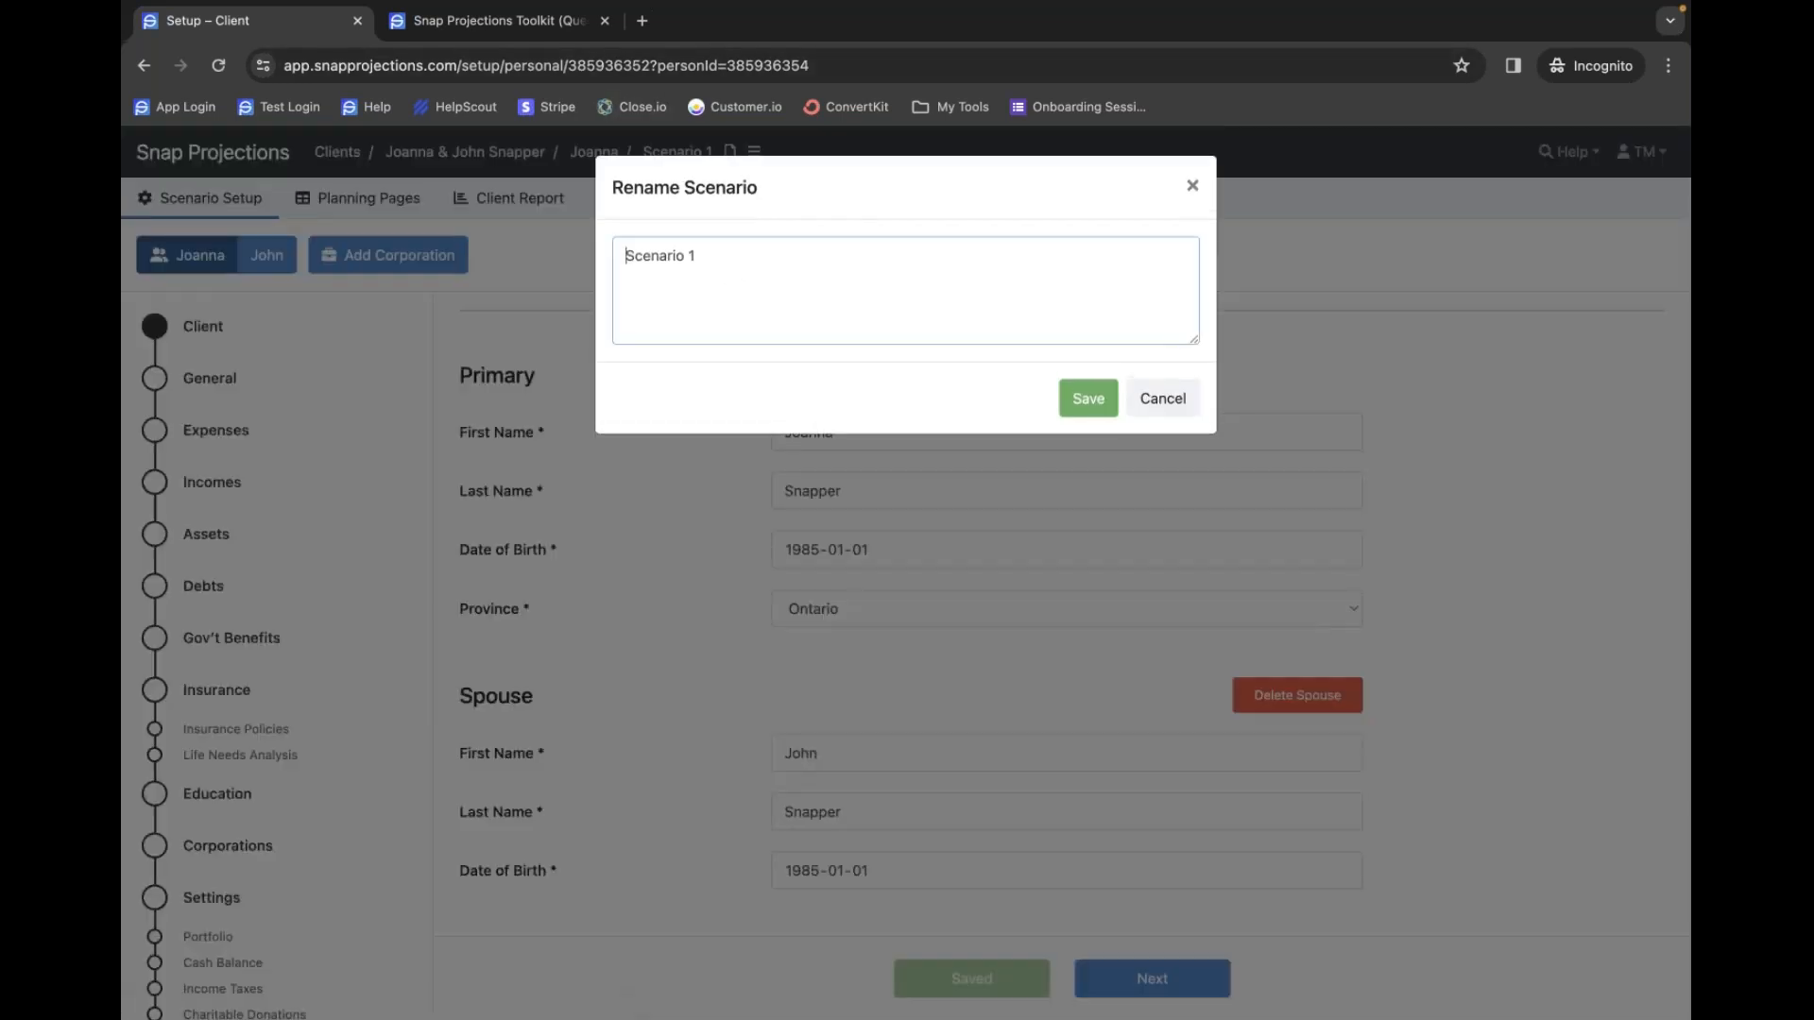
left_click_drag(802, 263, 610, 259)
left_click(1181, 401)
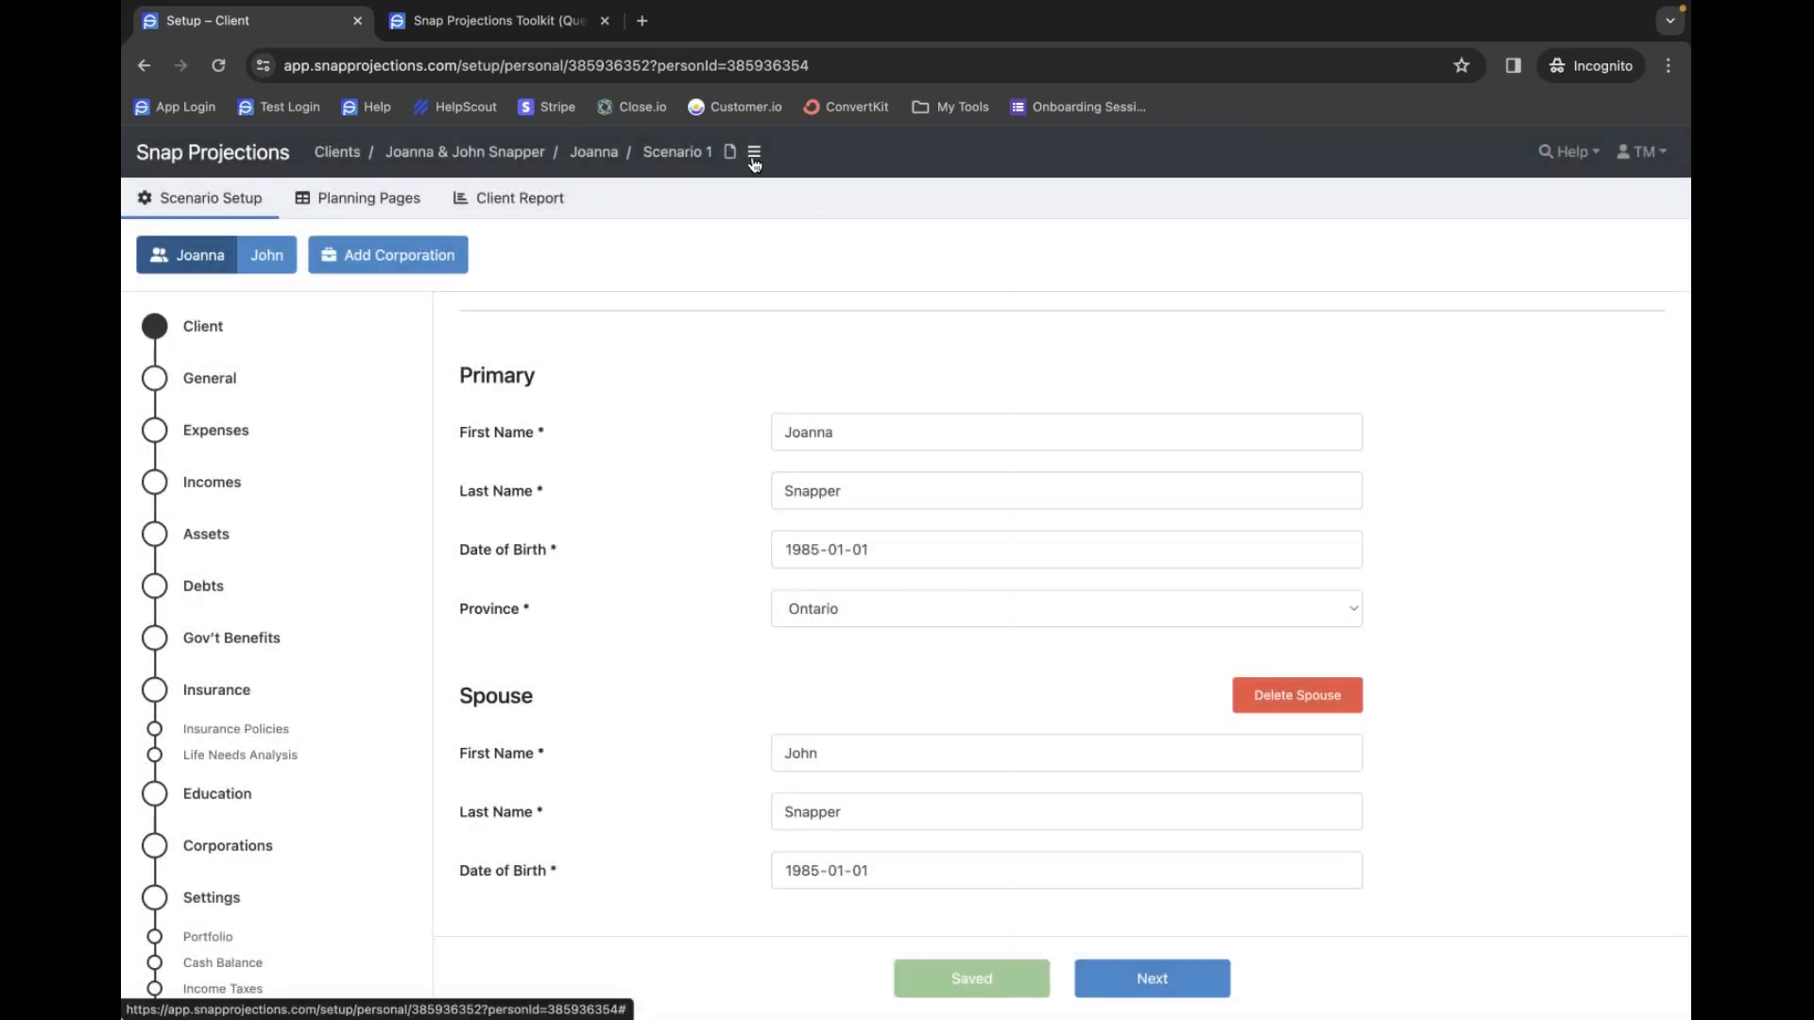
- Rename the current scenario as "Base Scenario" and save the new name
left_click(755, 153)
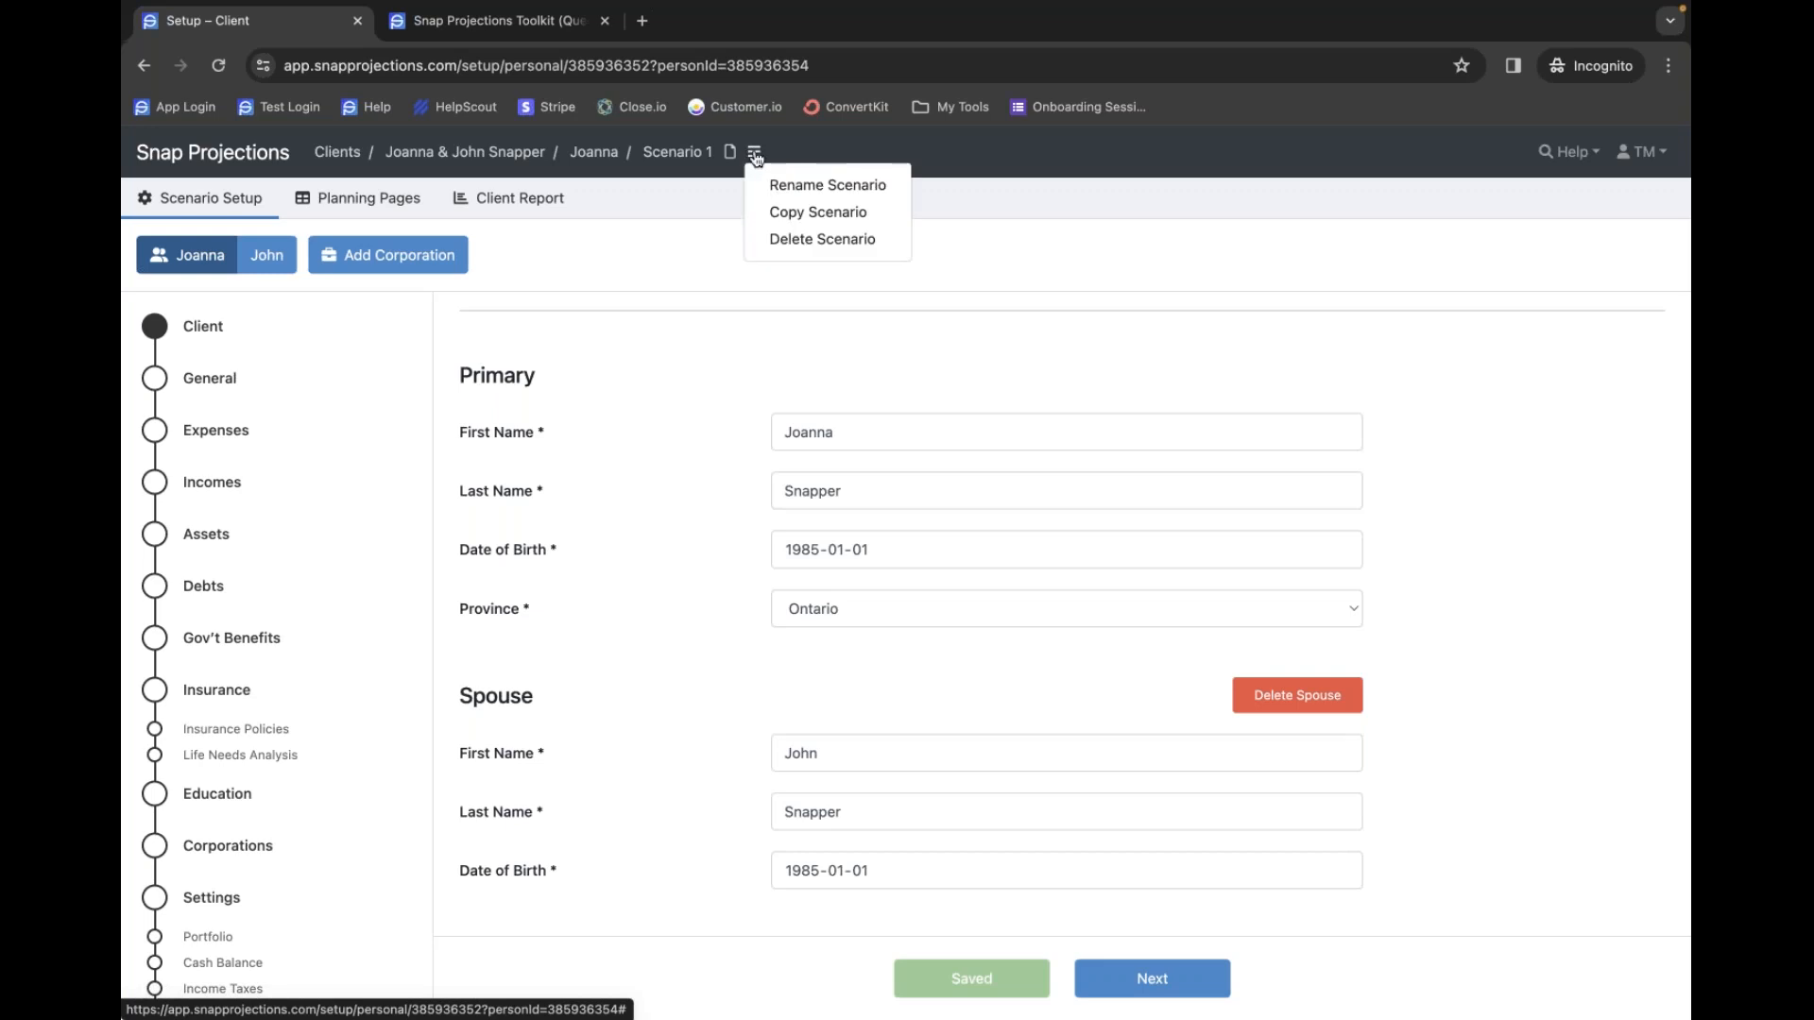
left_click(864, 186)
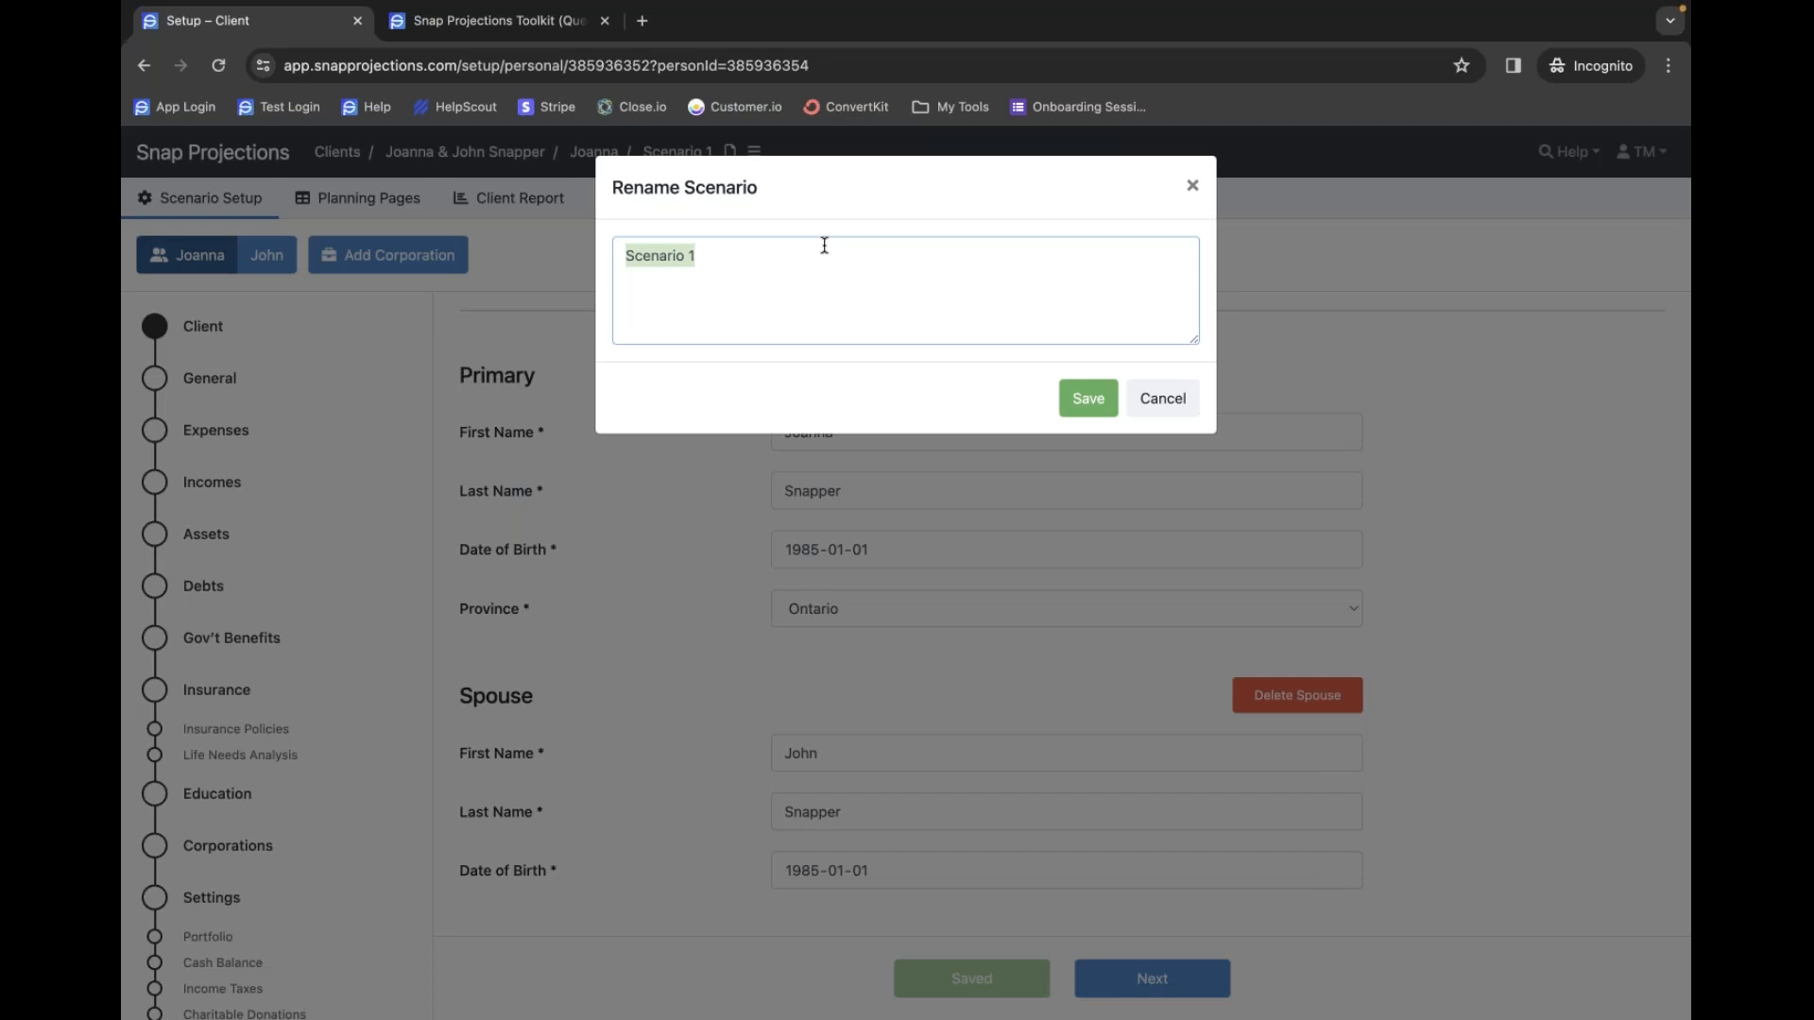
type("Base Scenario")
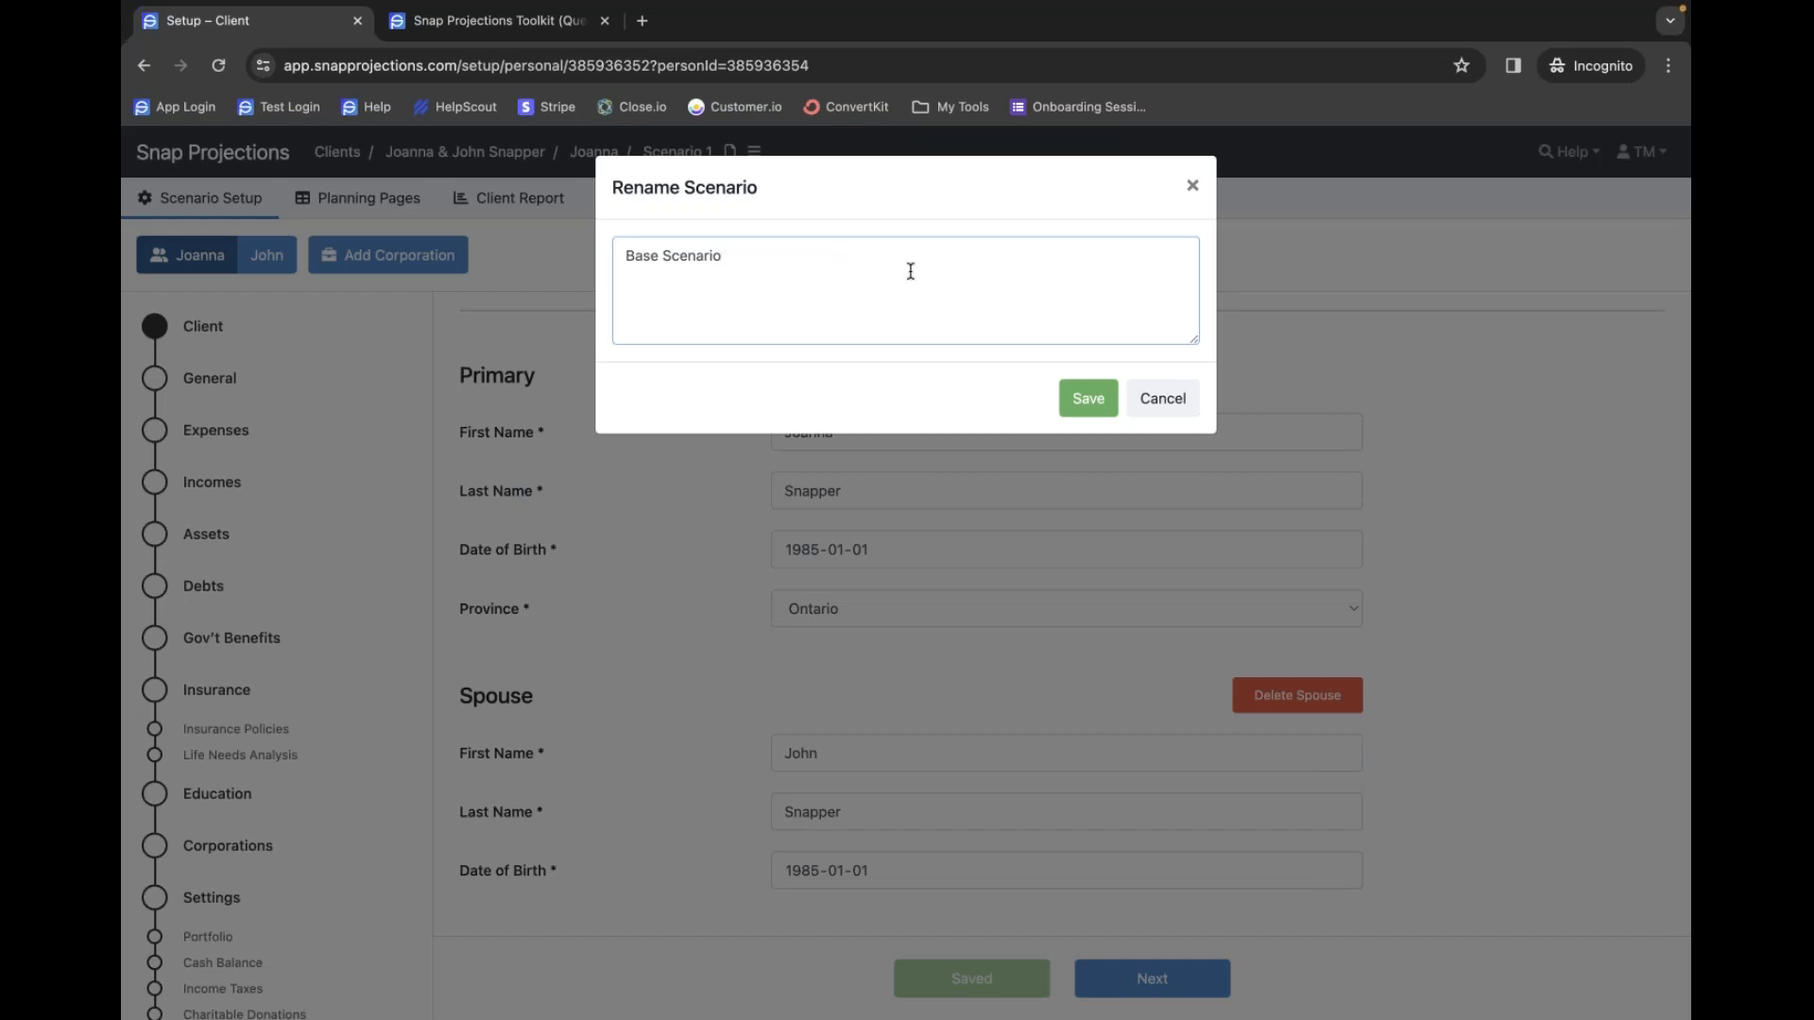
left_click(1082, 406)
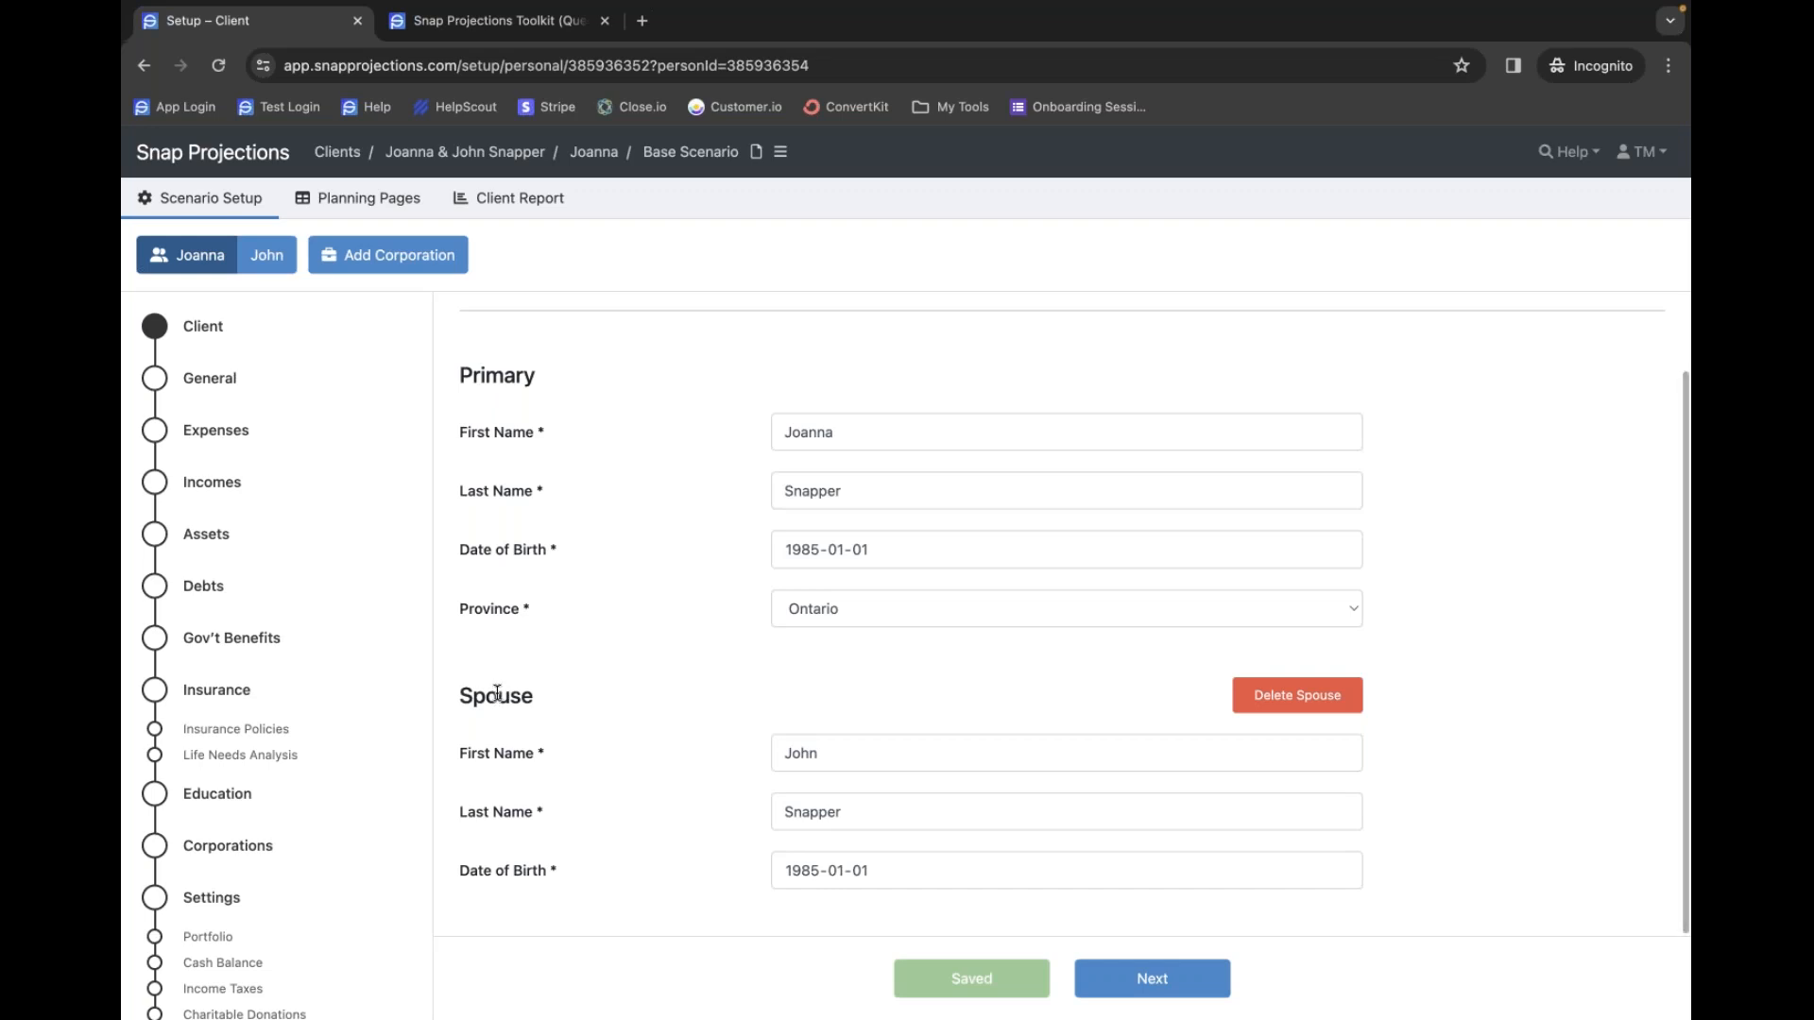
- Set the primary client's employment income amount to $100,000 in the scenario's incomes
left_click(214, 493)
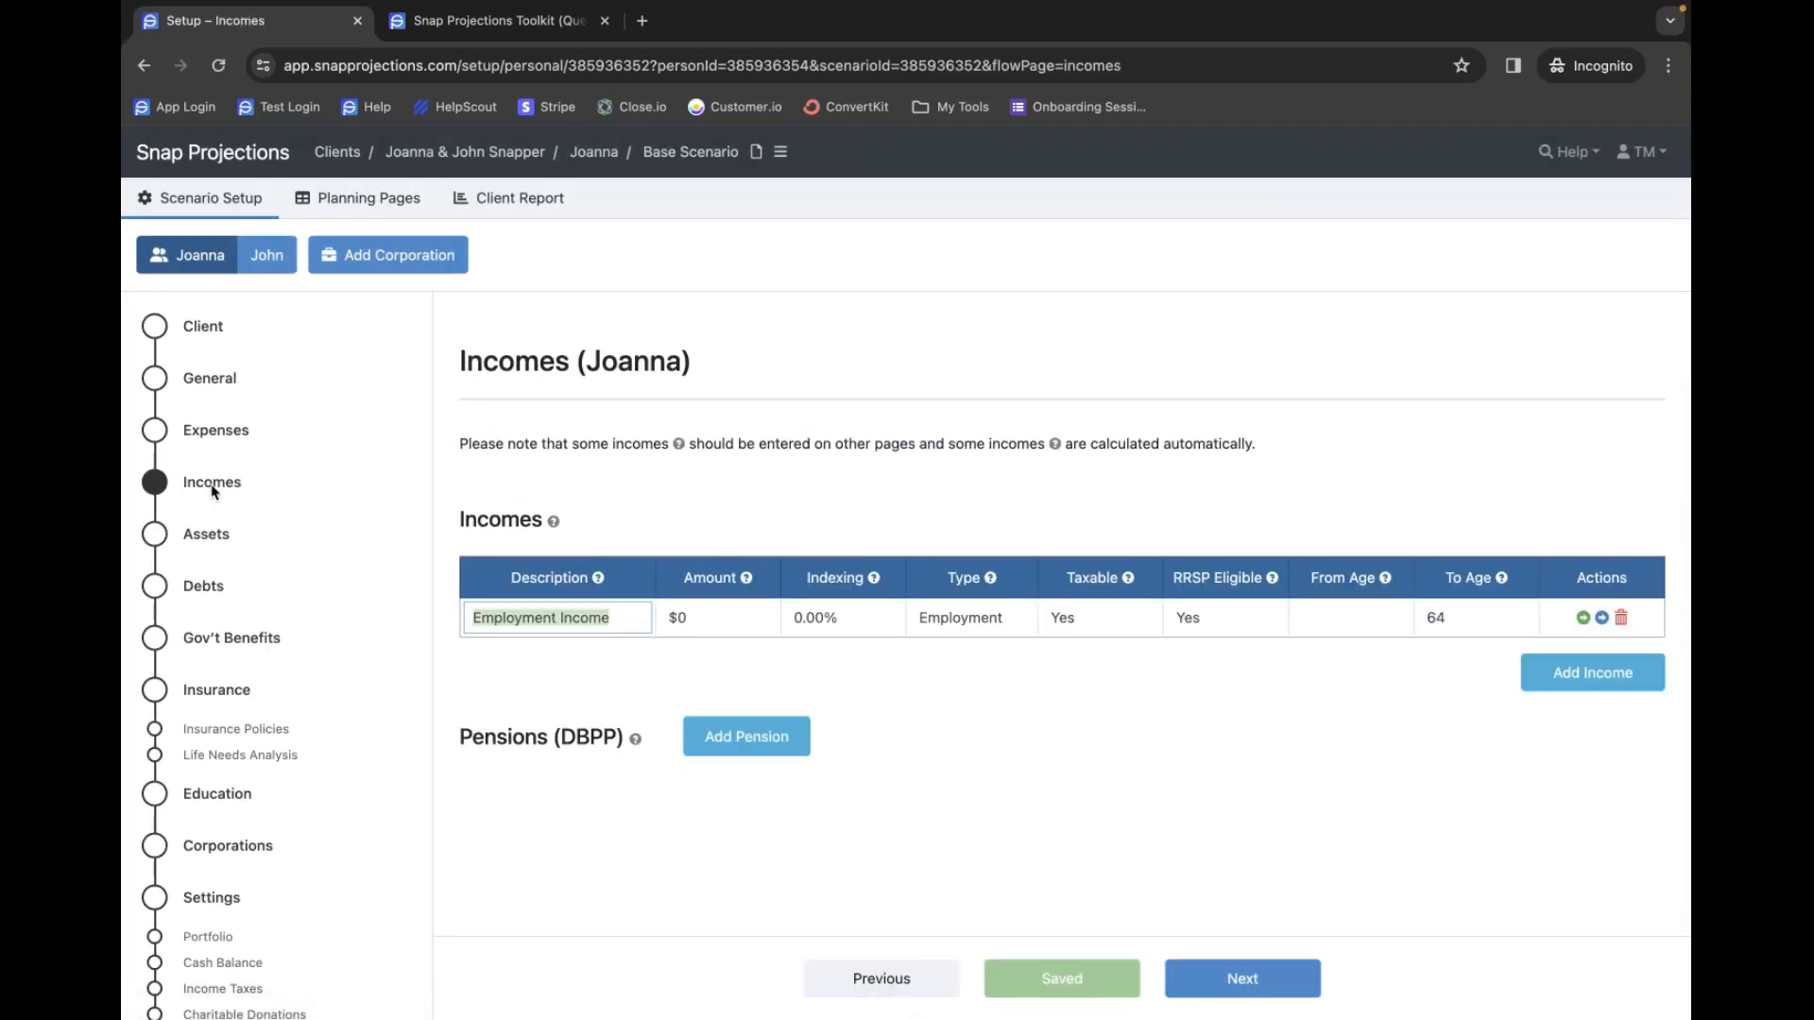
left_click(699, 623)
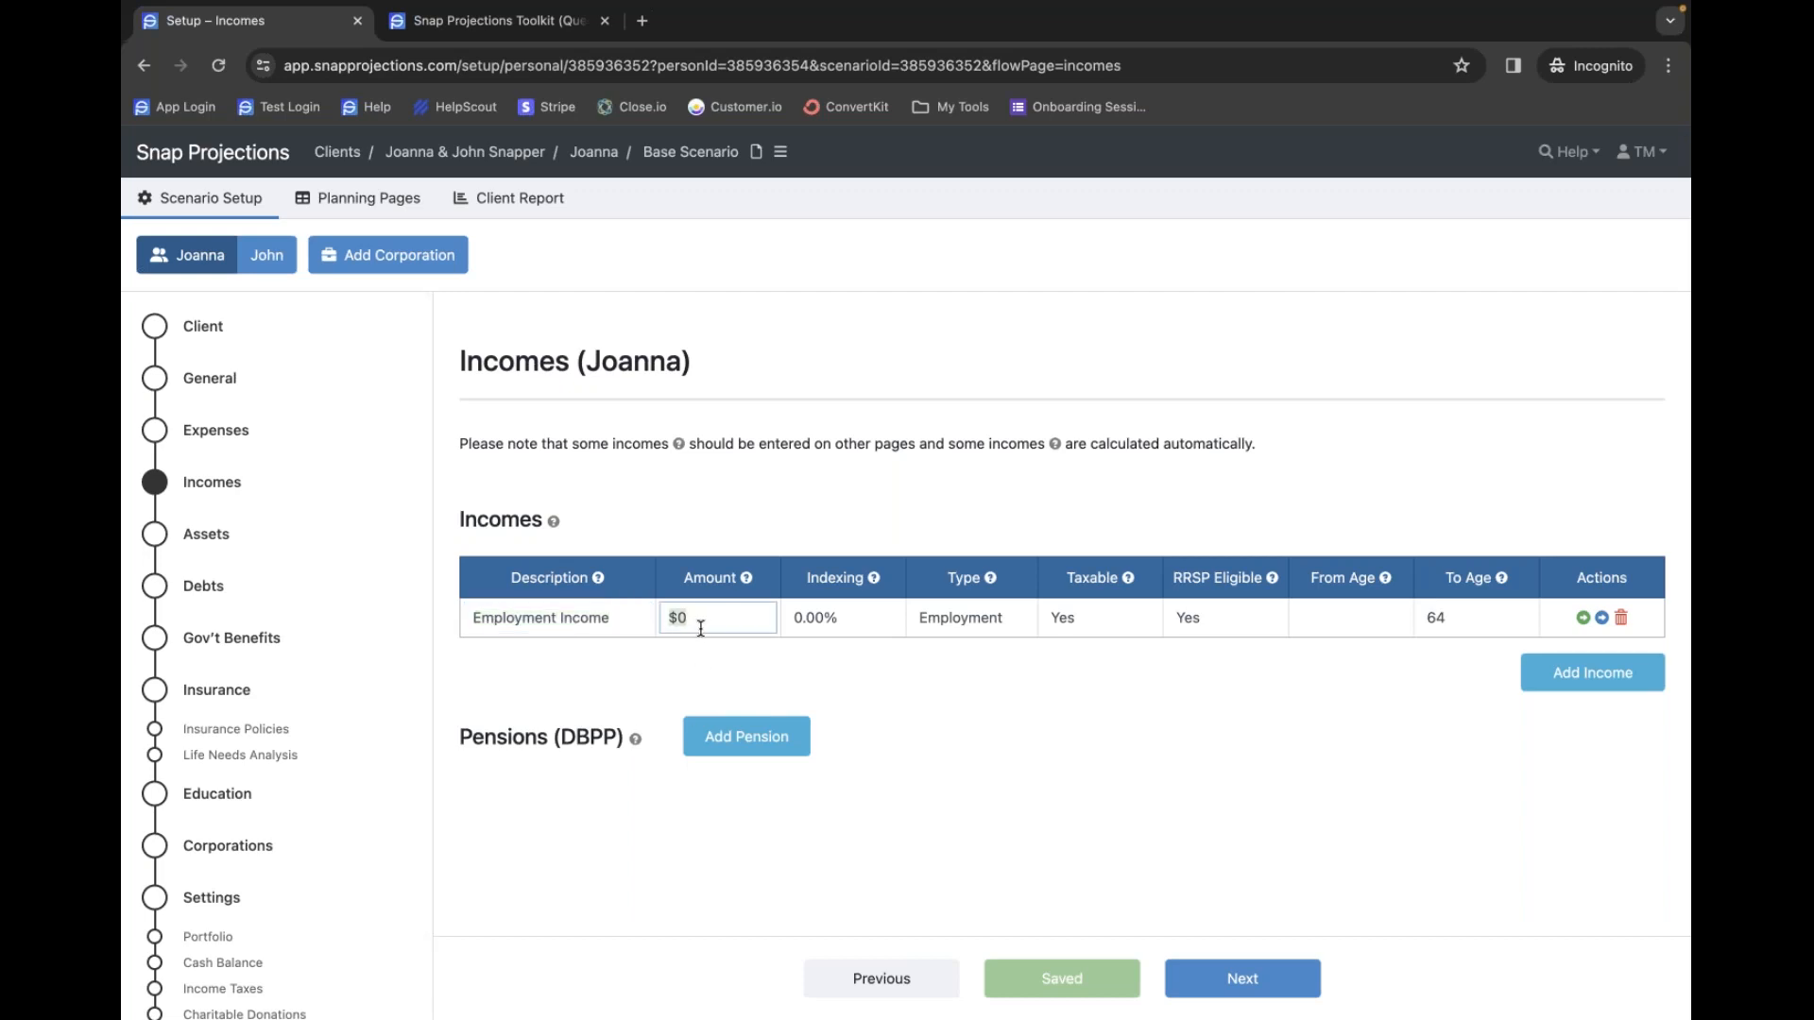
type("100,00")
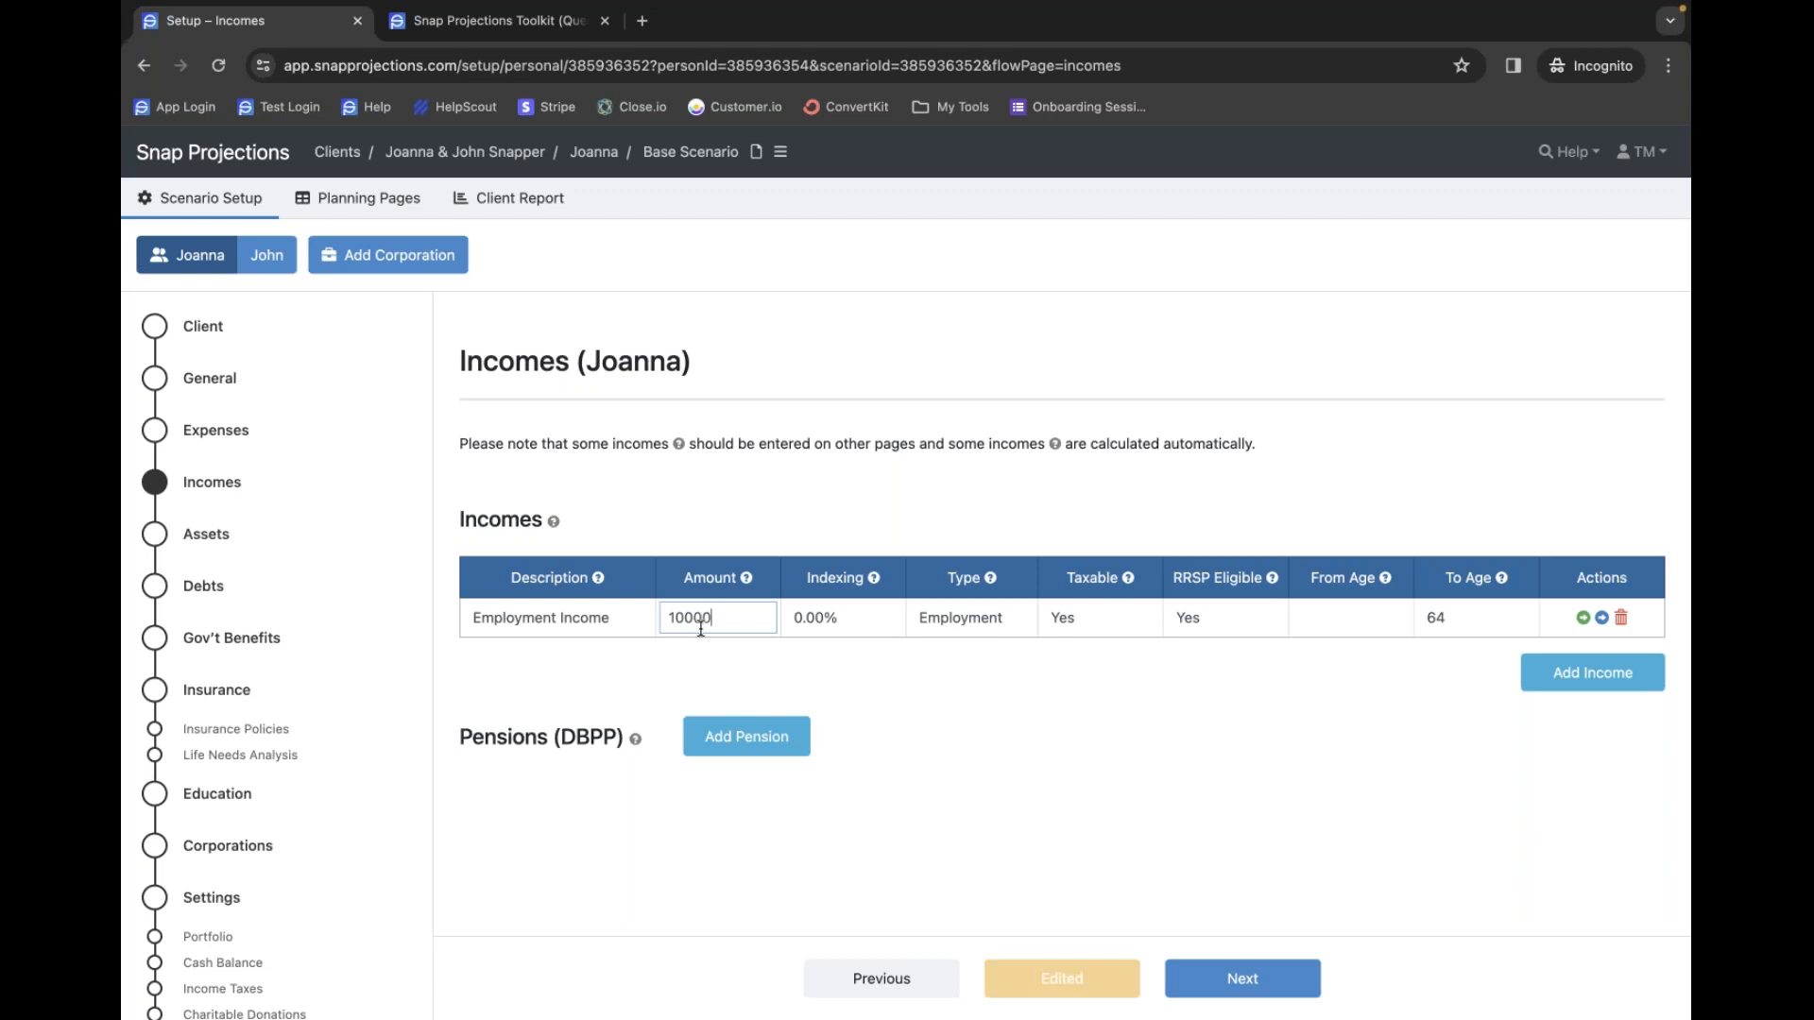
type("0")
key("Tab")
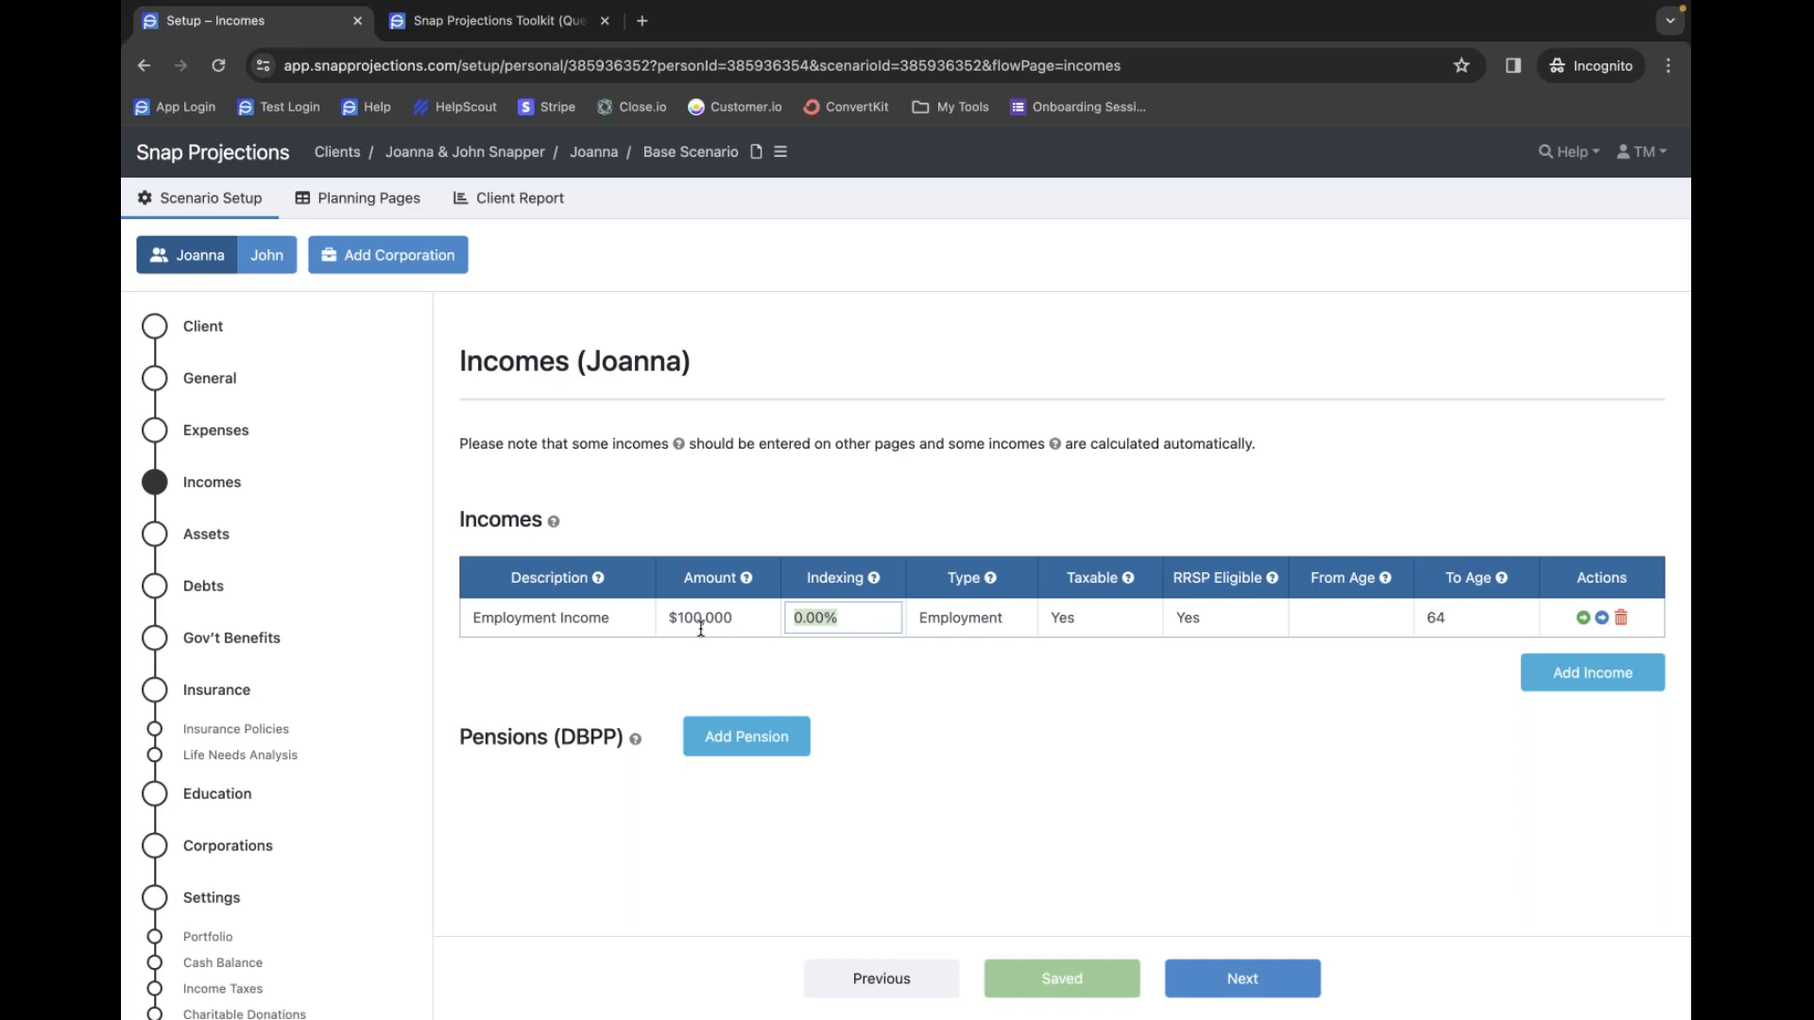
- Clear the employment income's indexing rate so it follows general inflation, and keep the income type as Employment
left_click(865, 643)
left_click(863, 623)
key("BackSpace")
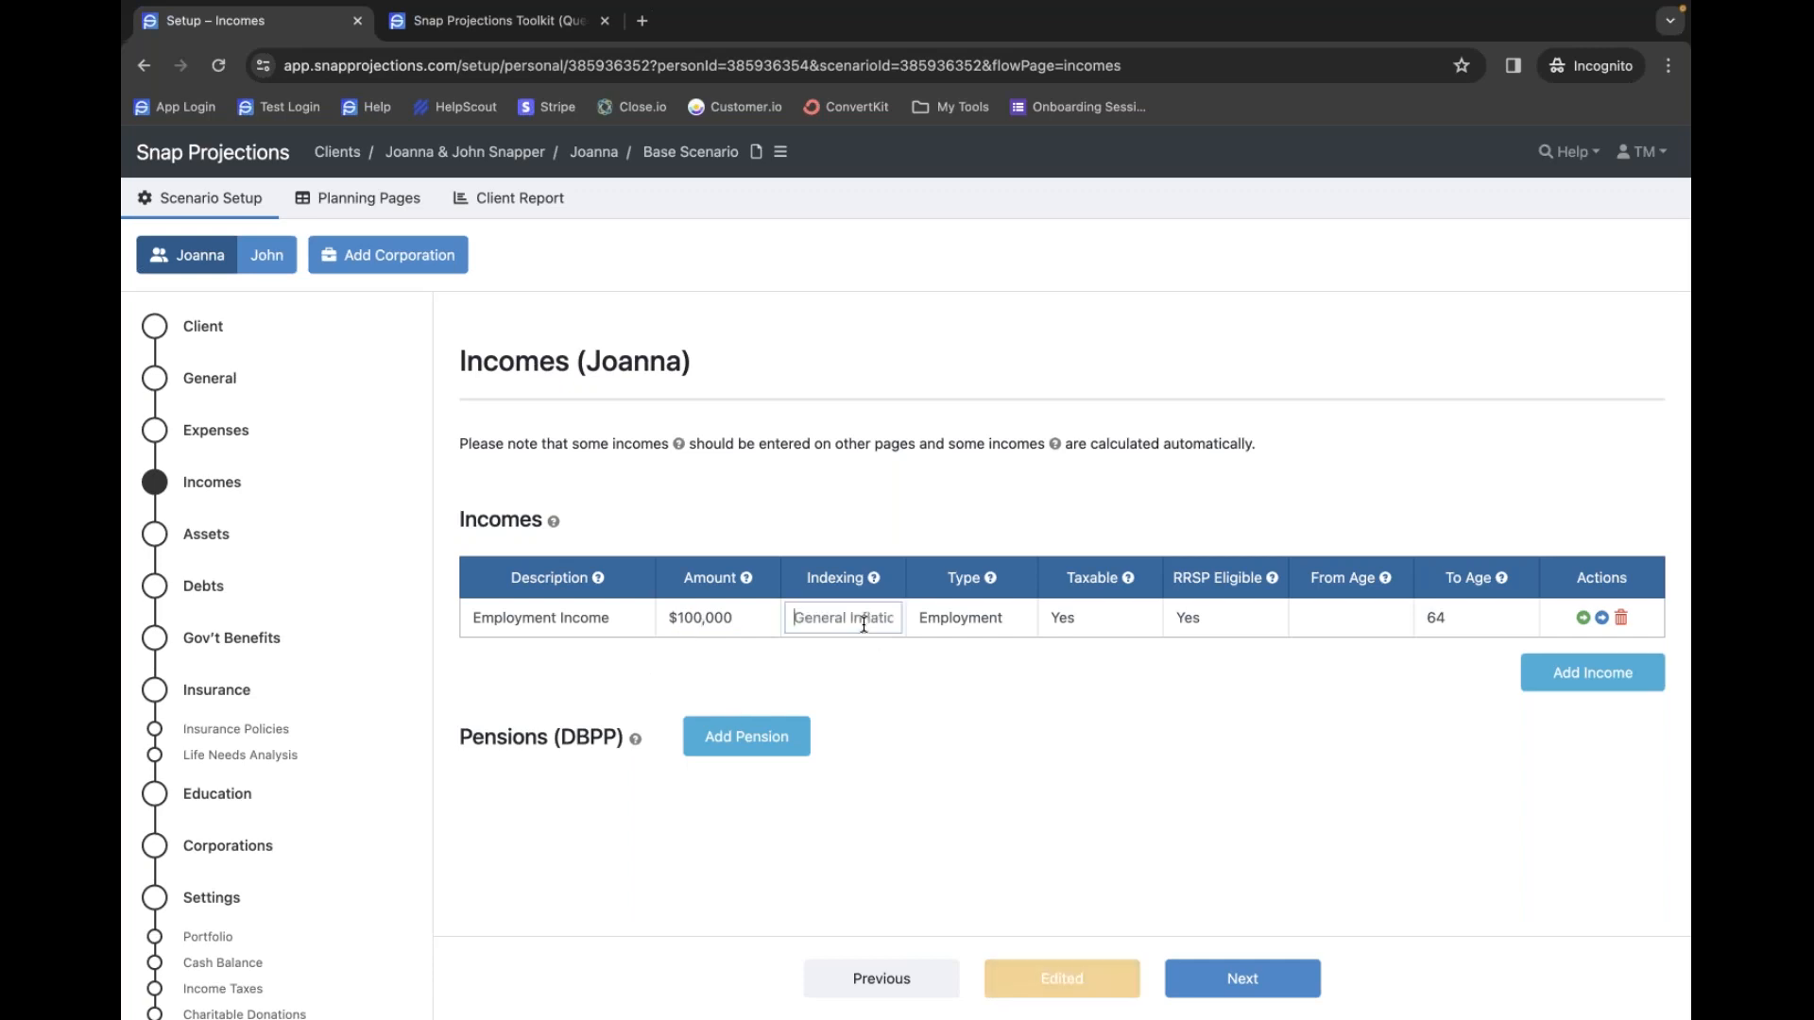
left_click(851, 661)
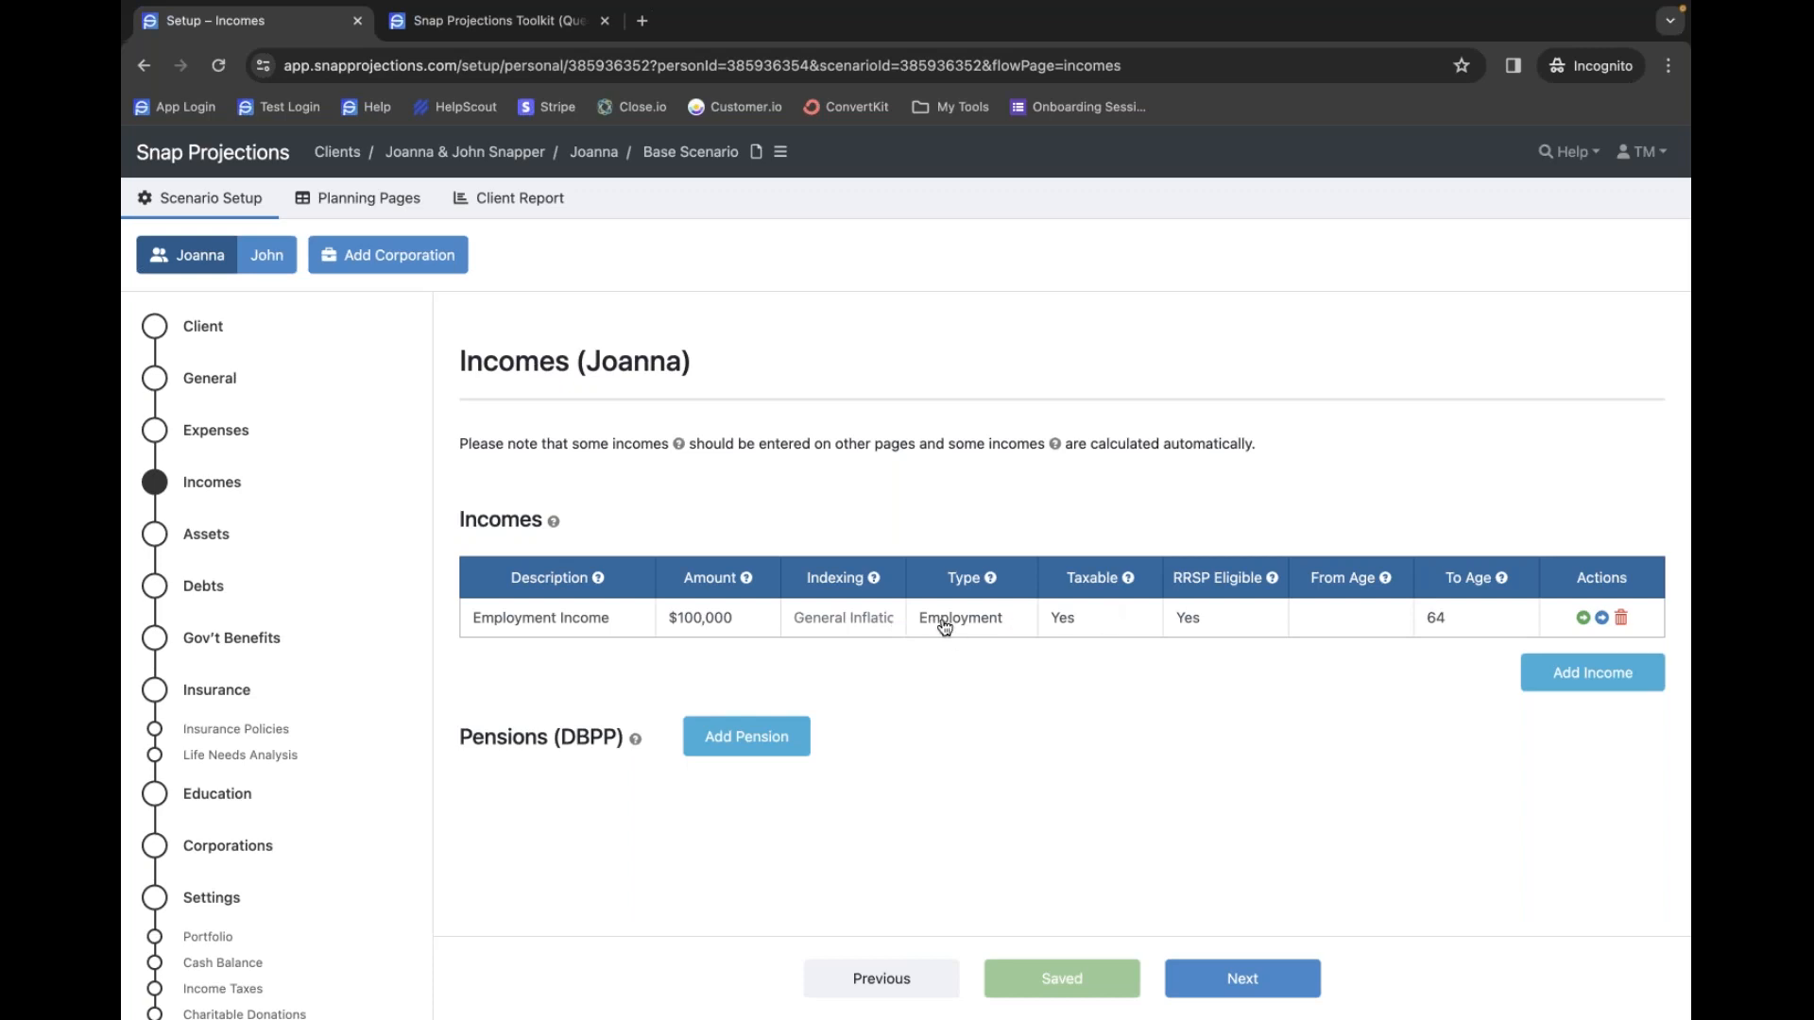
left_click(995, 625)
left_click(995, 620)
left_click(1196, 670)
- Set the spouse's employment income amount to $85,000
left_click(269, 263)
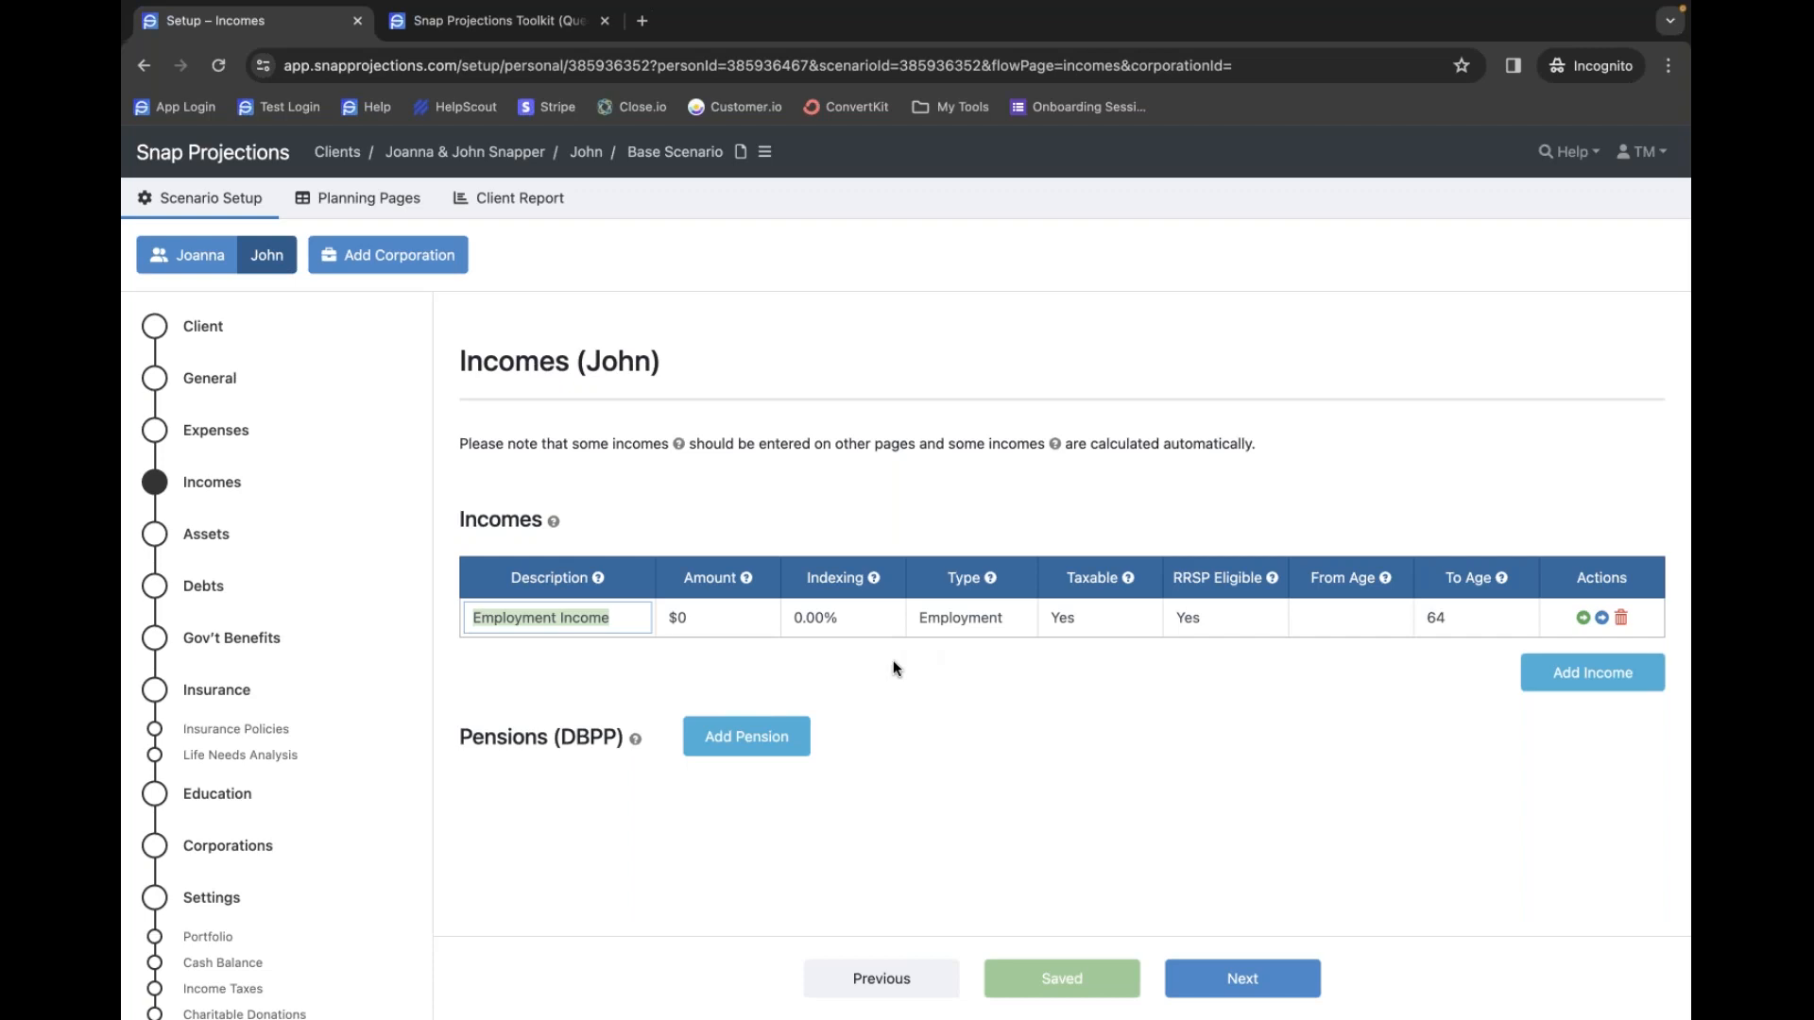
left_click(708, 619)
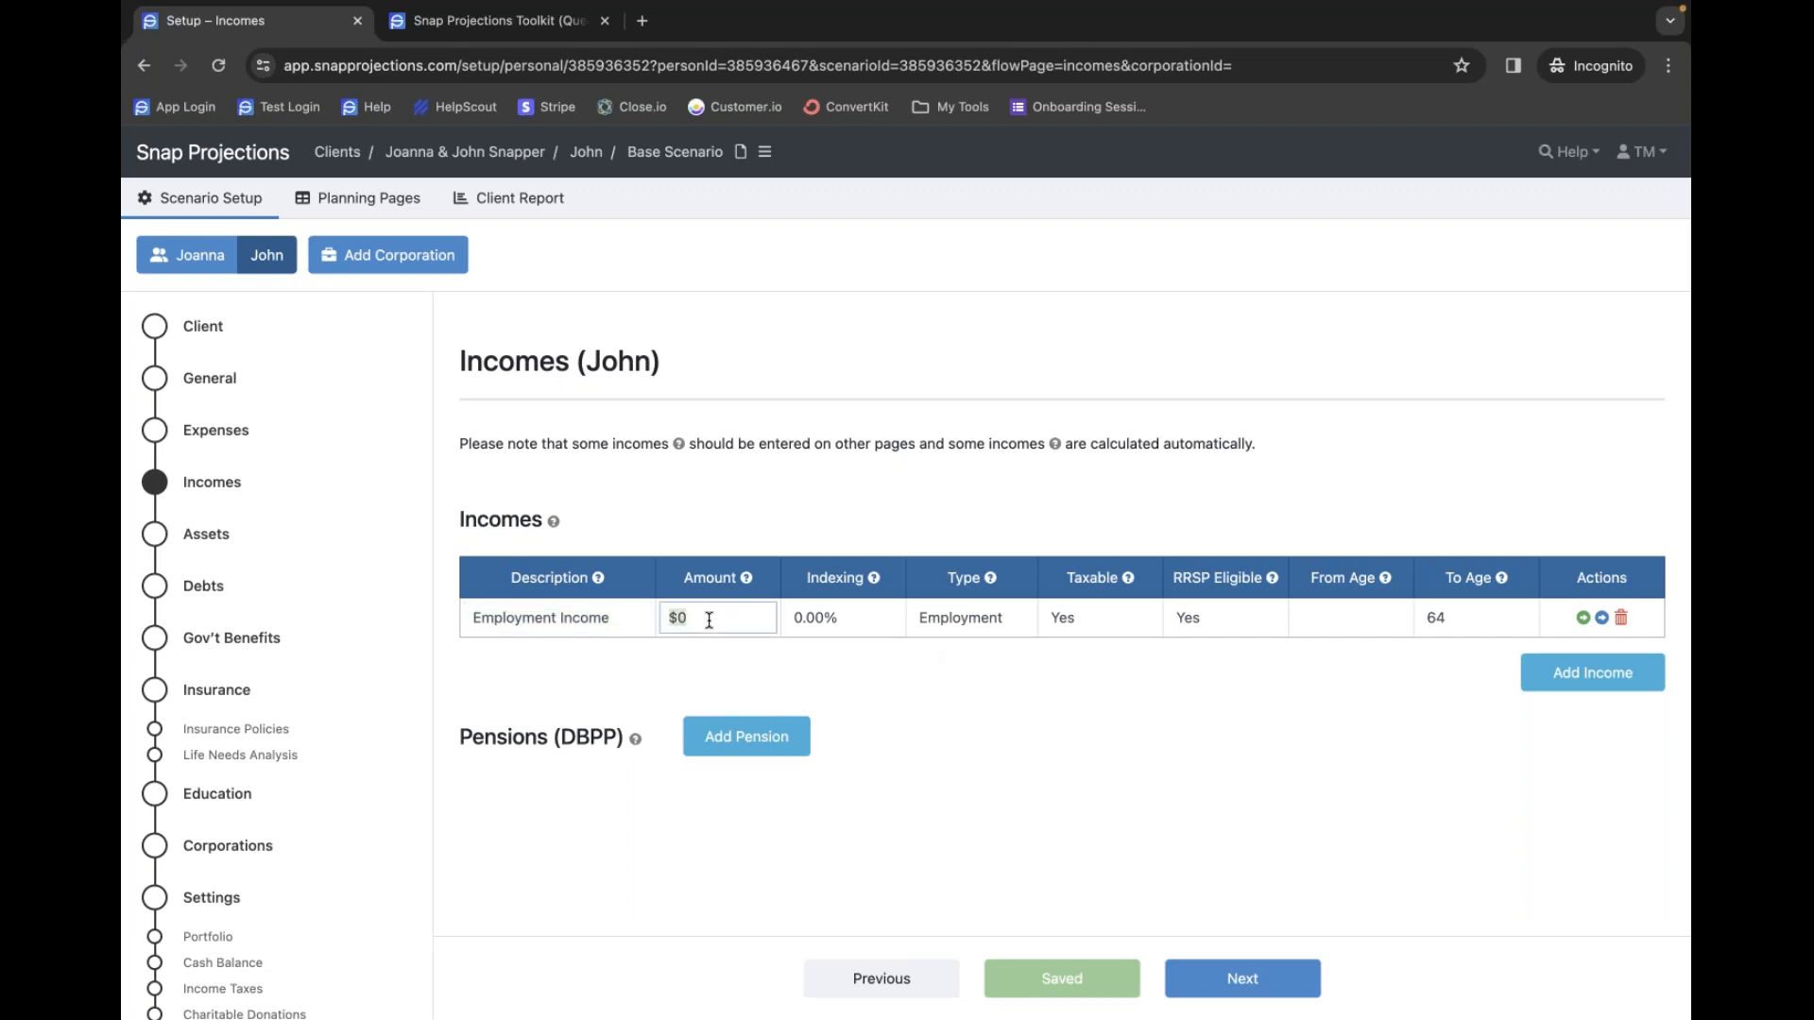
type("85000")
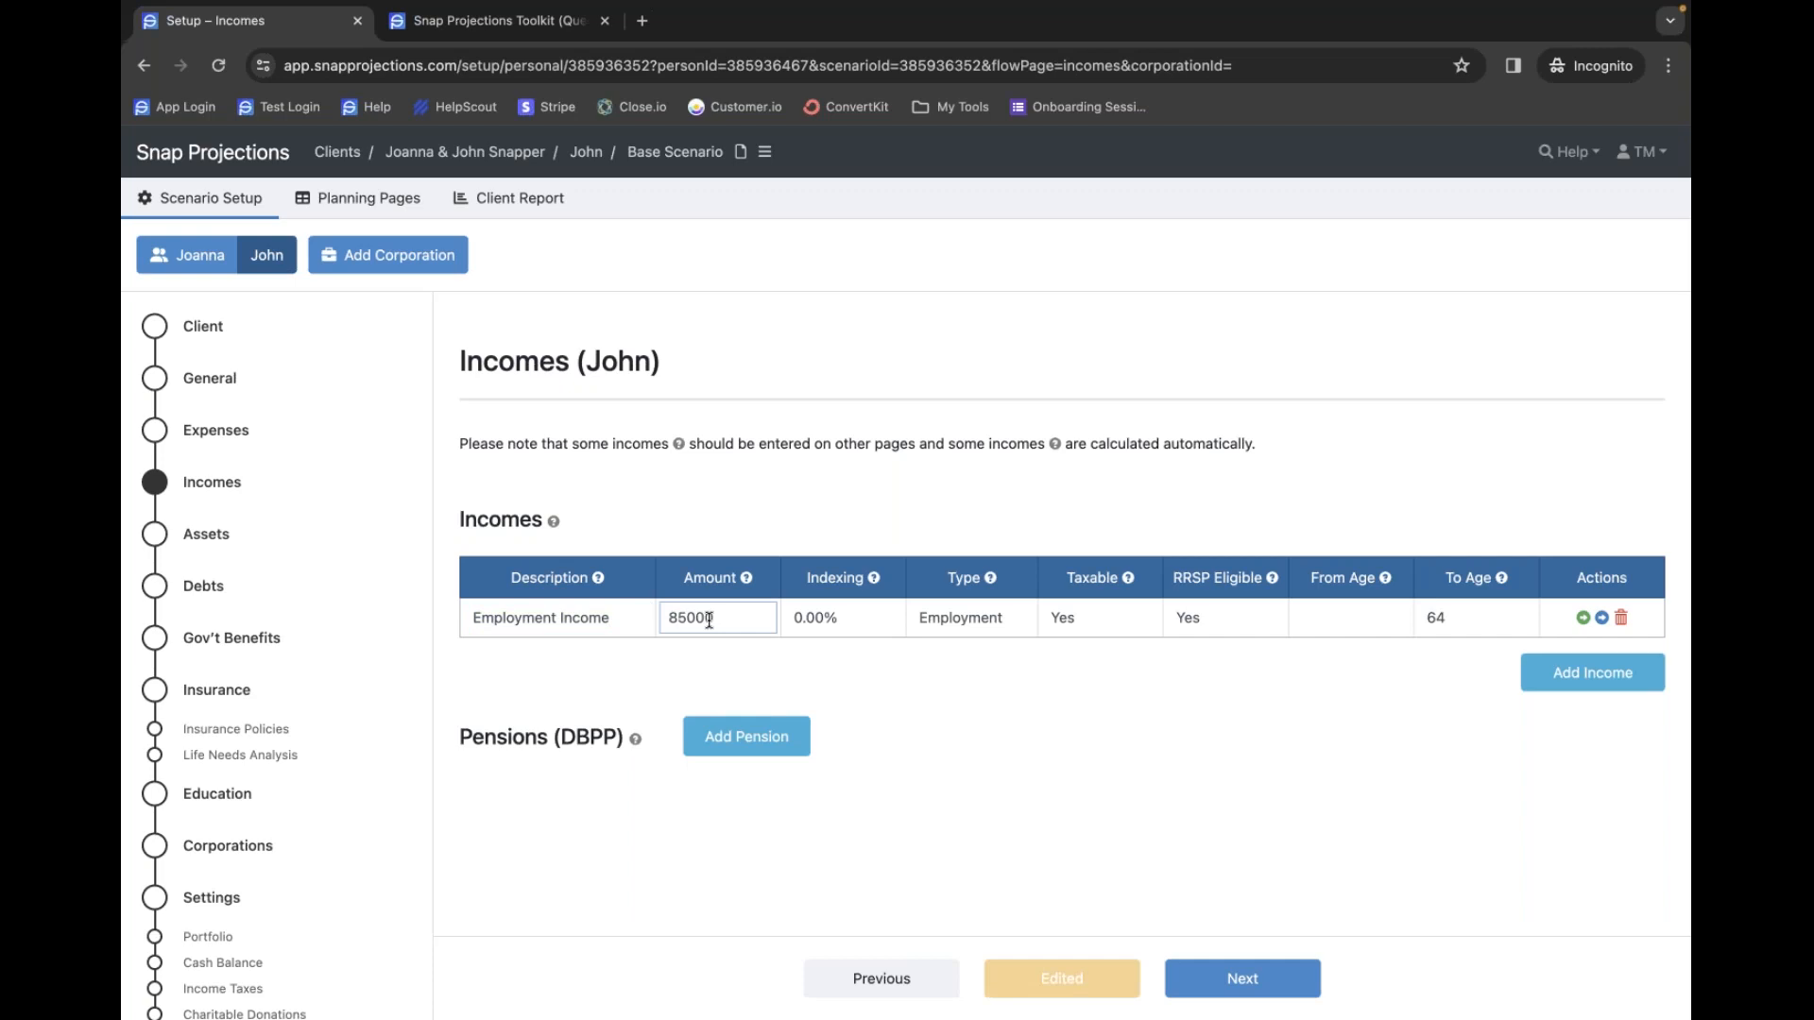
key("Tab")
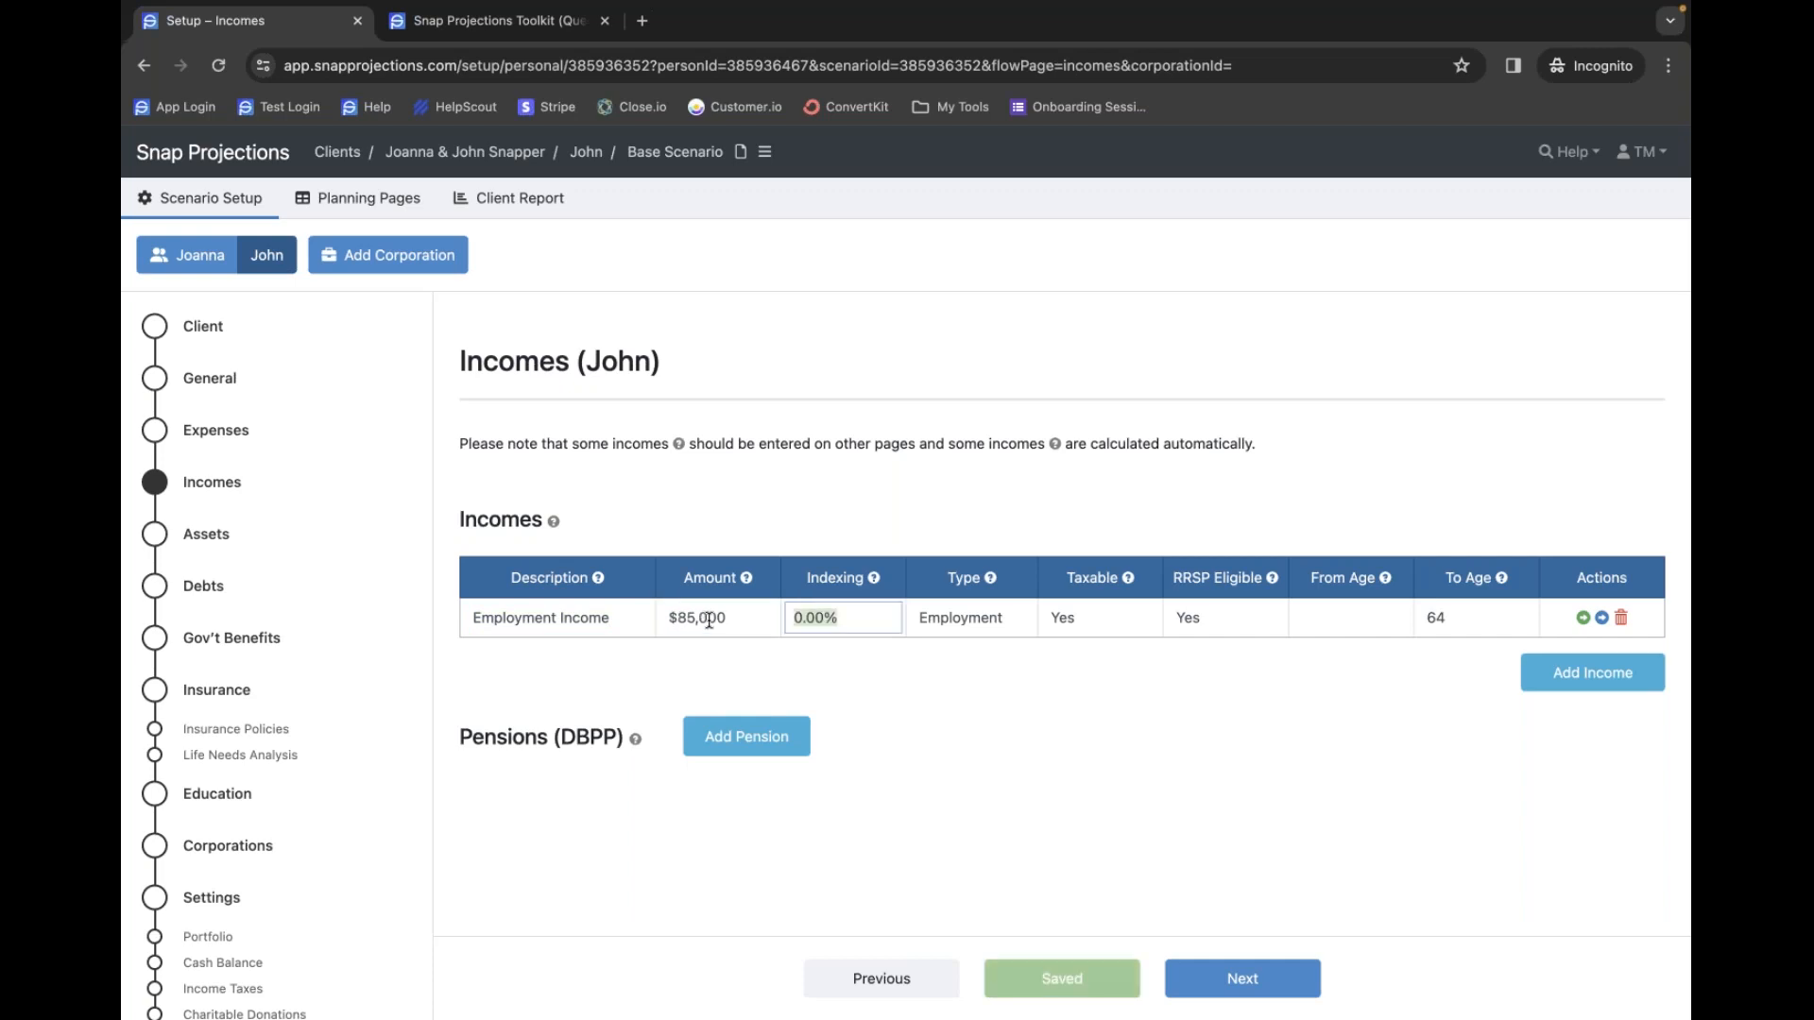
left_click(1161, 683)
- In the primary client's capital assets, rename the default asset as "Cash" and set its value to $250,000
left_click(196, 254)
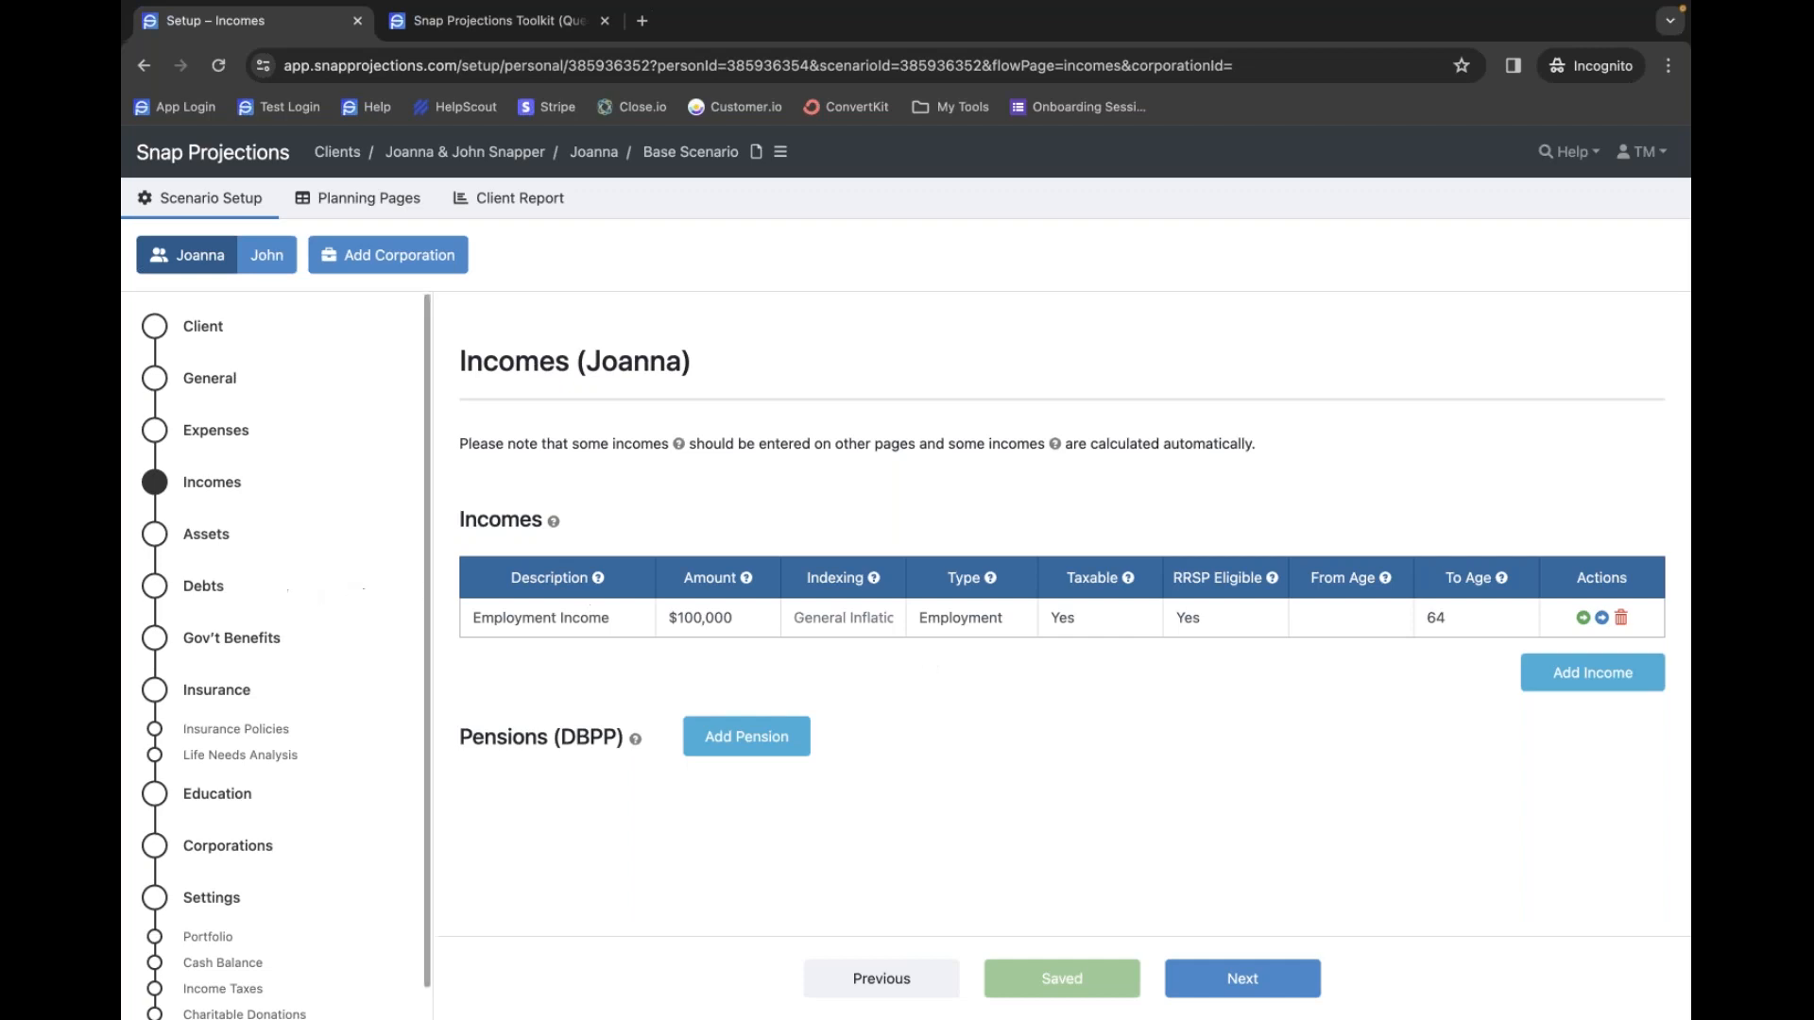
left_click(204, 539)
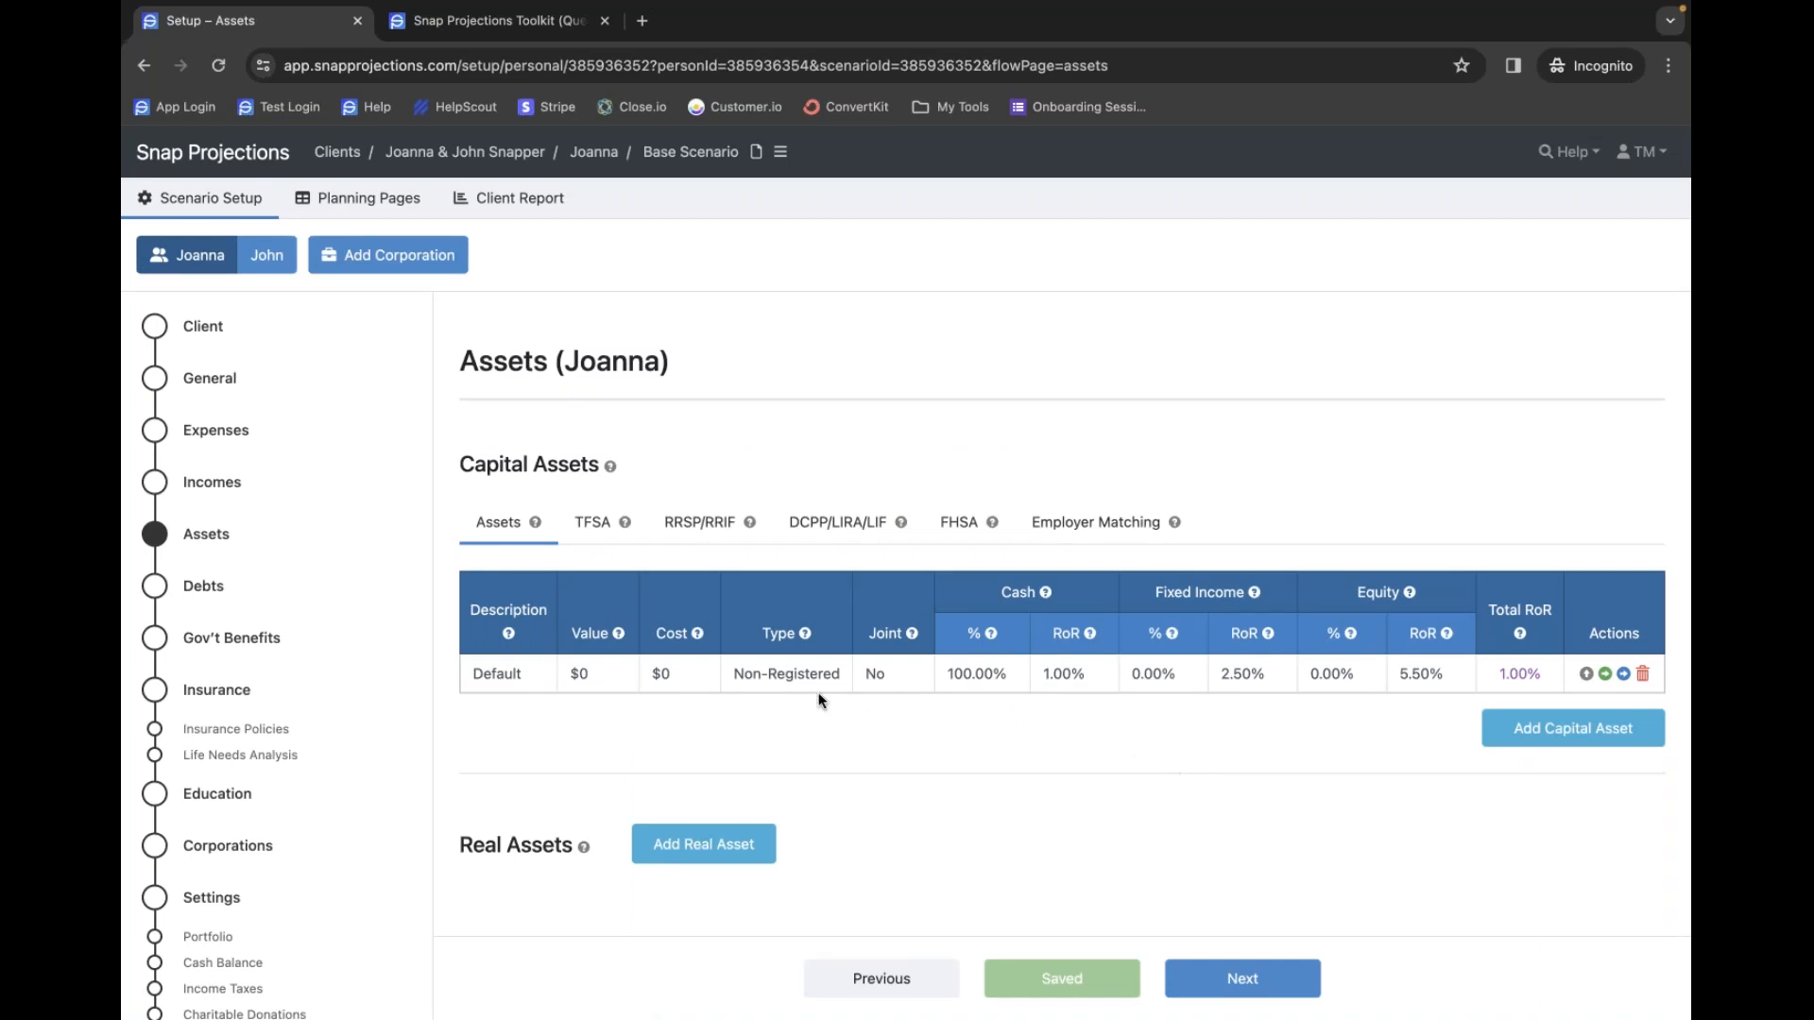
left_click(510, 674)
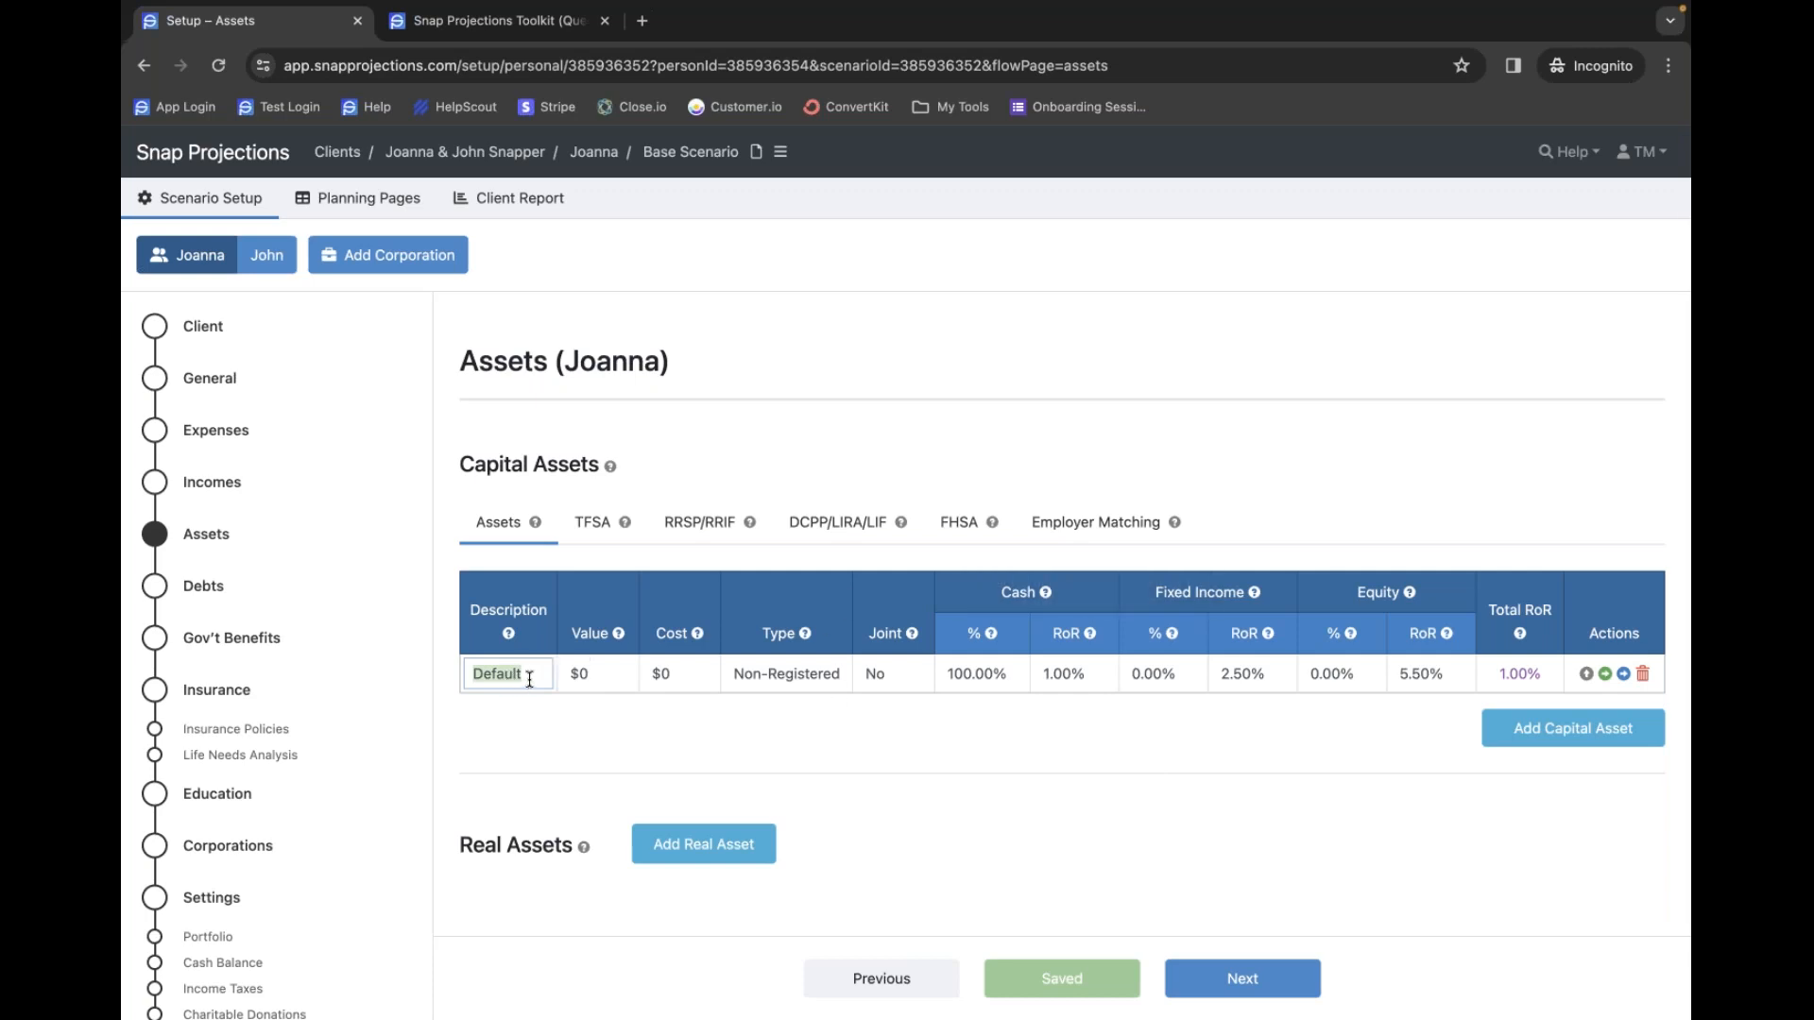
type("Cash")
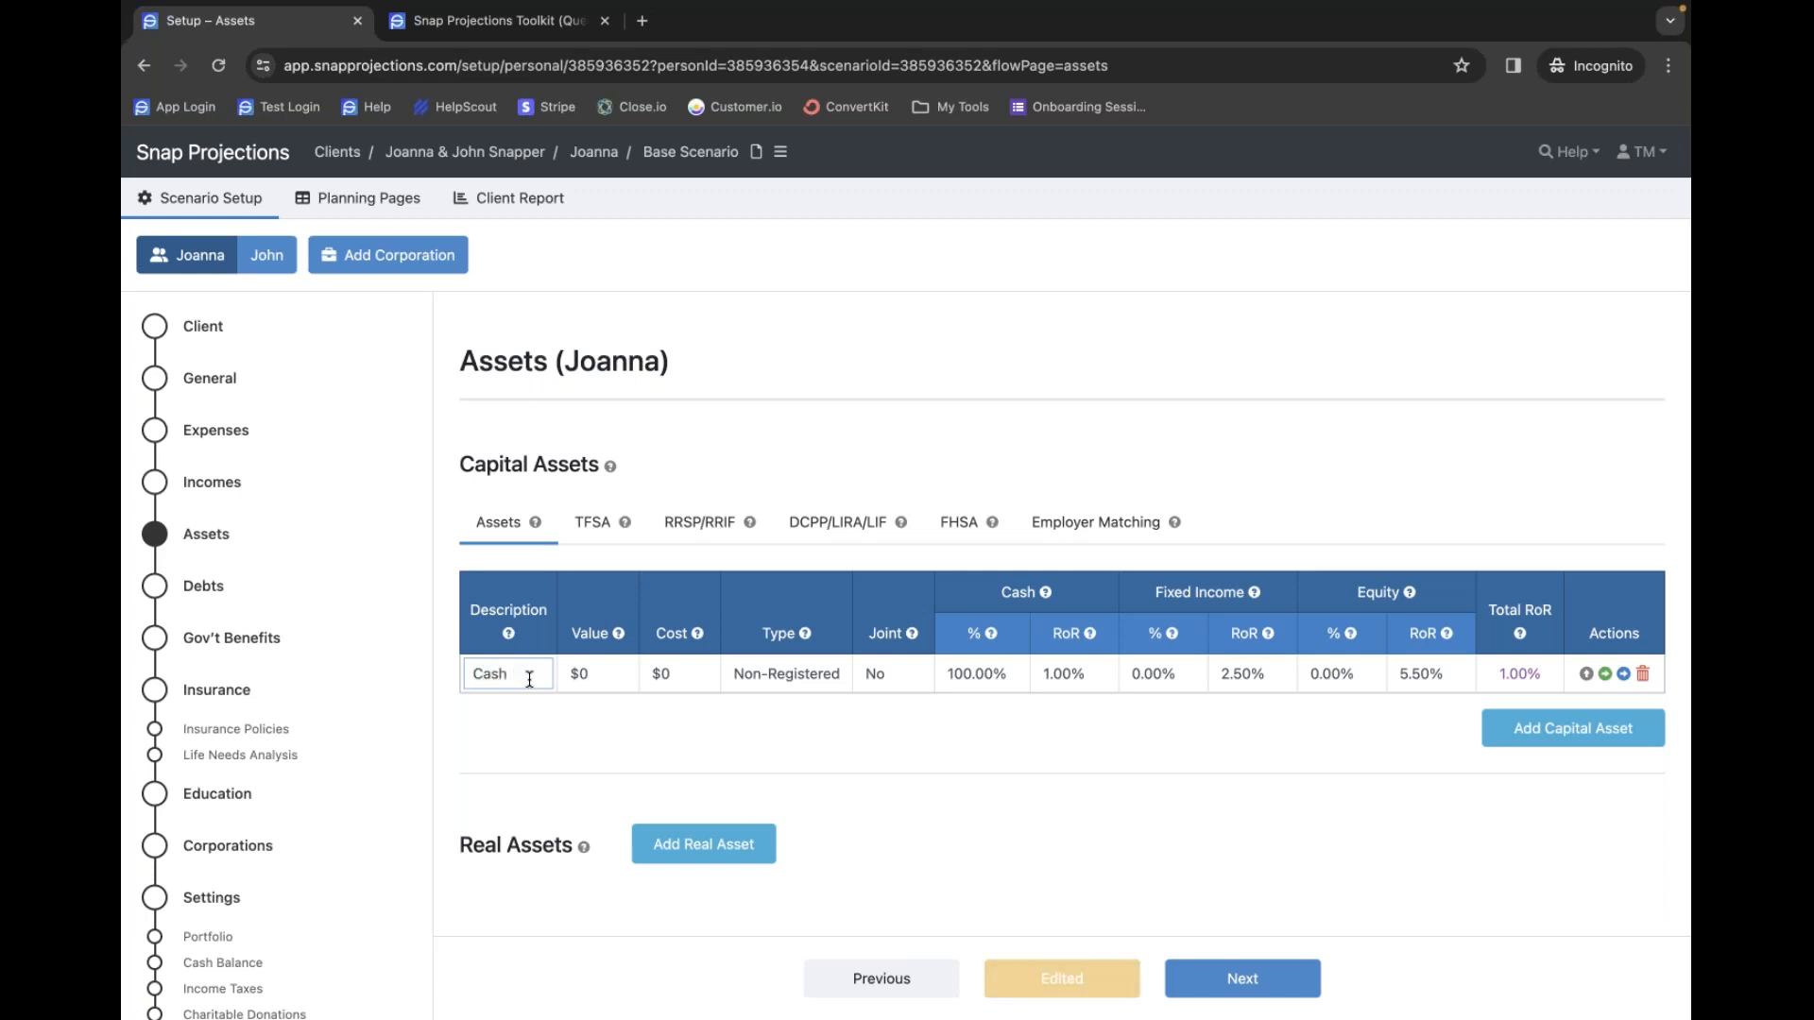
key("Tab")
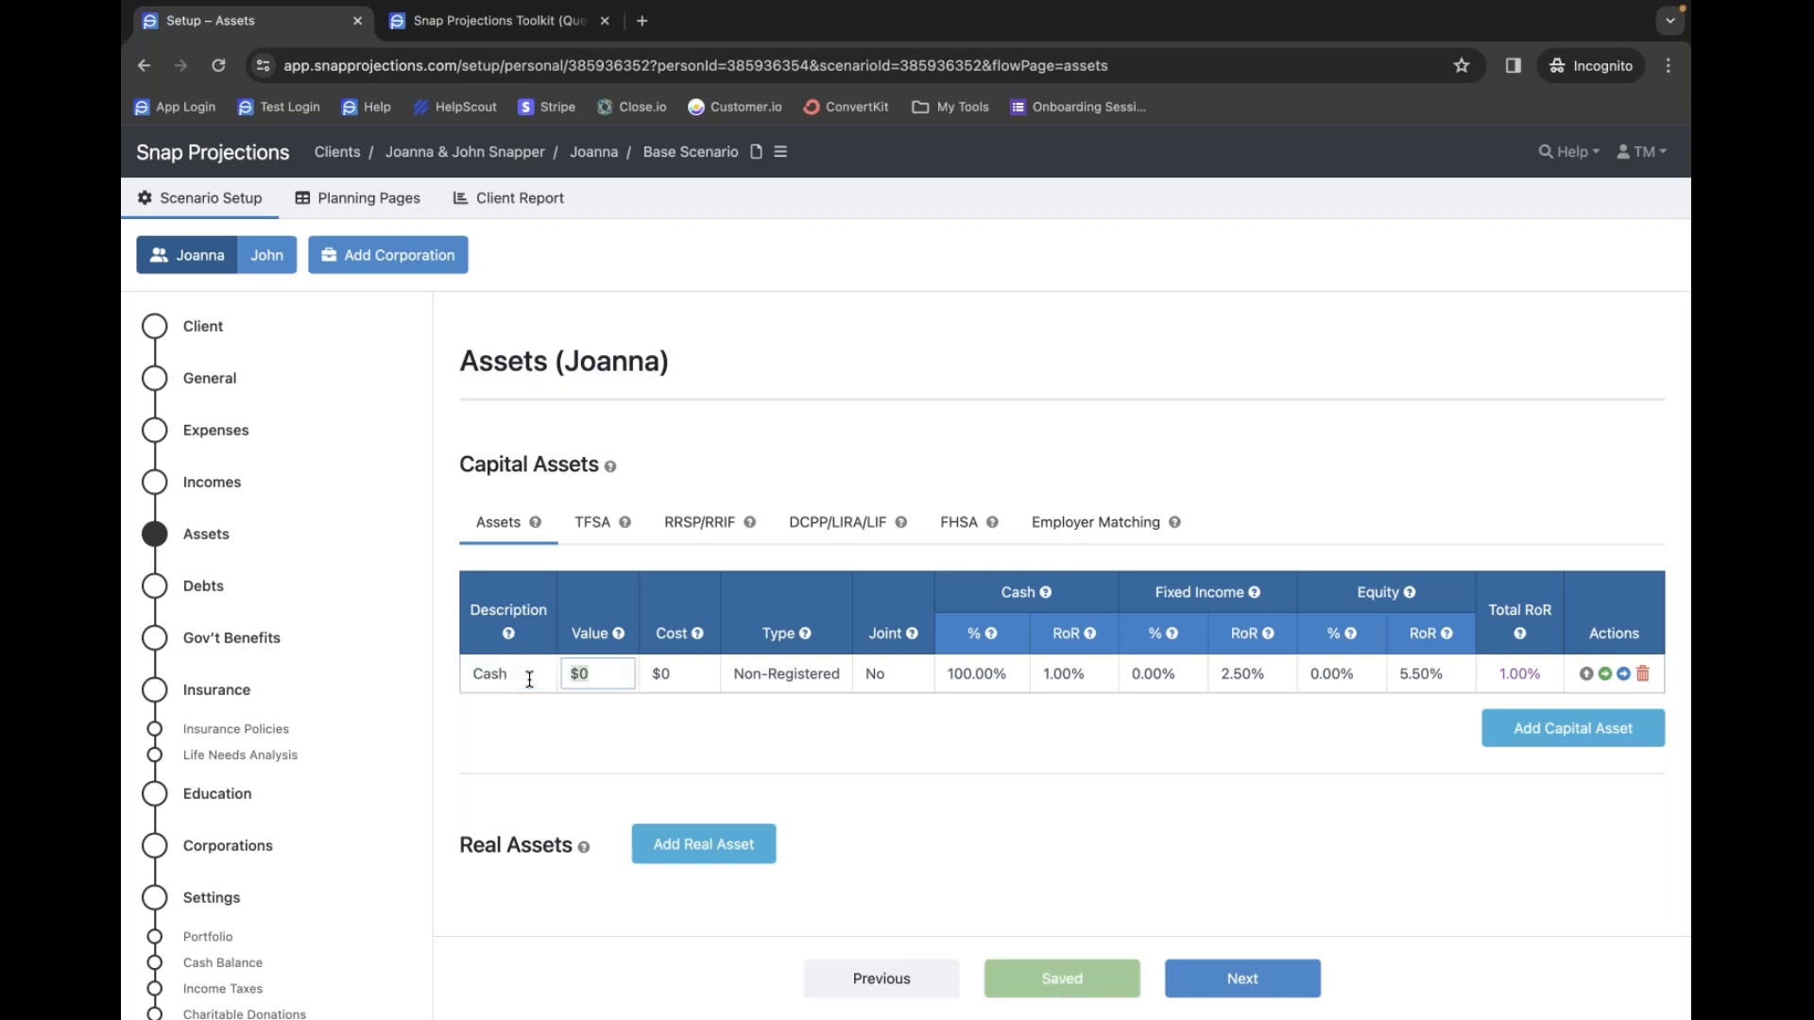
type("250000")
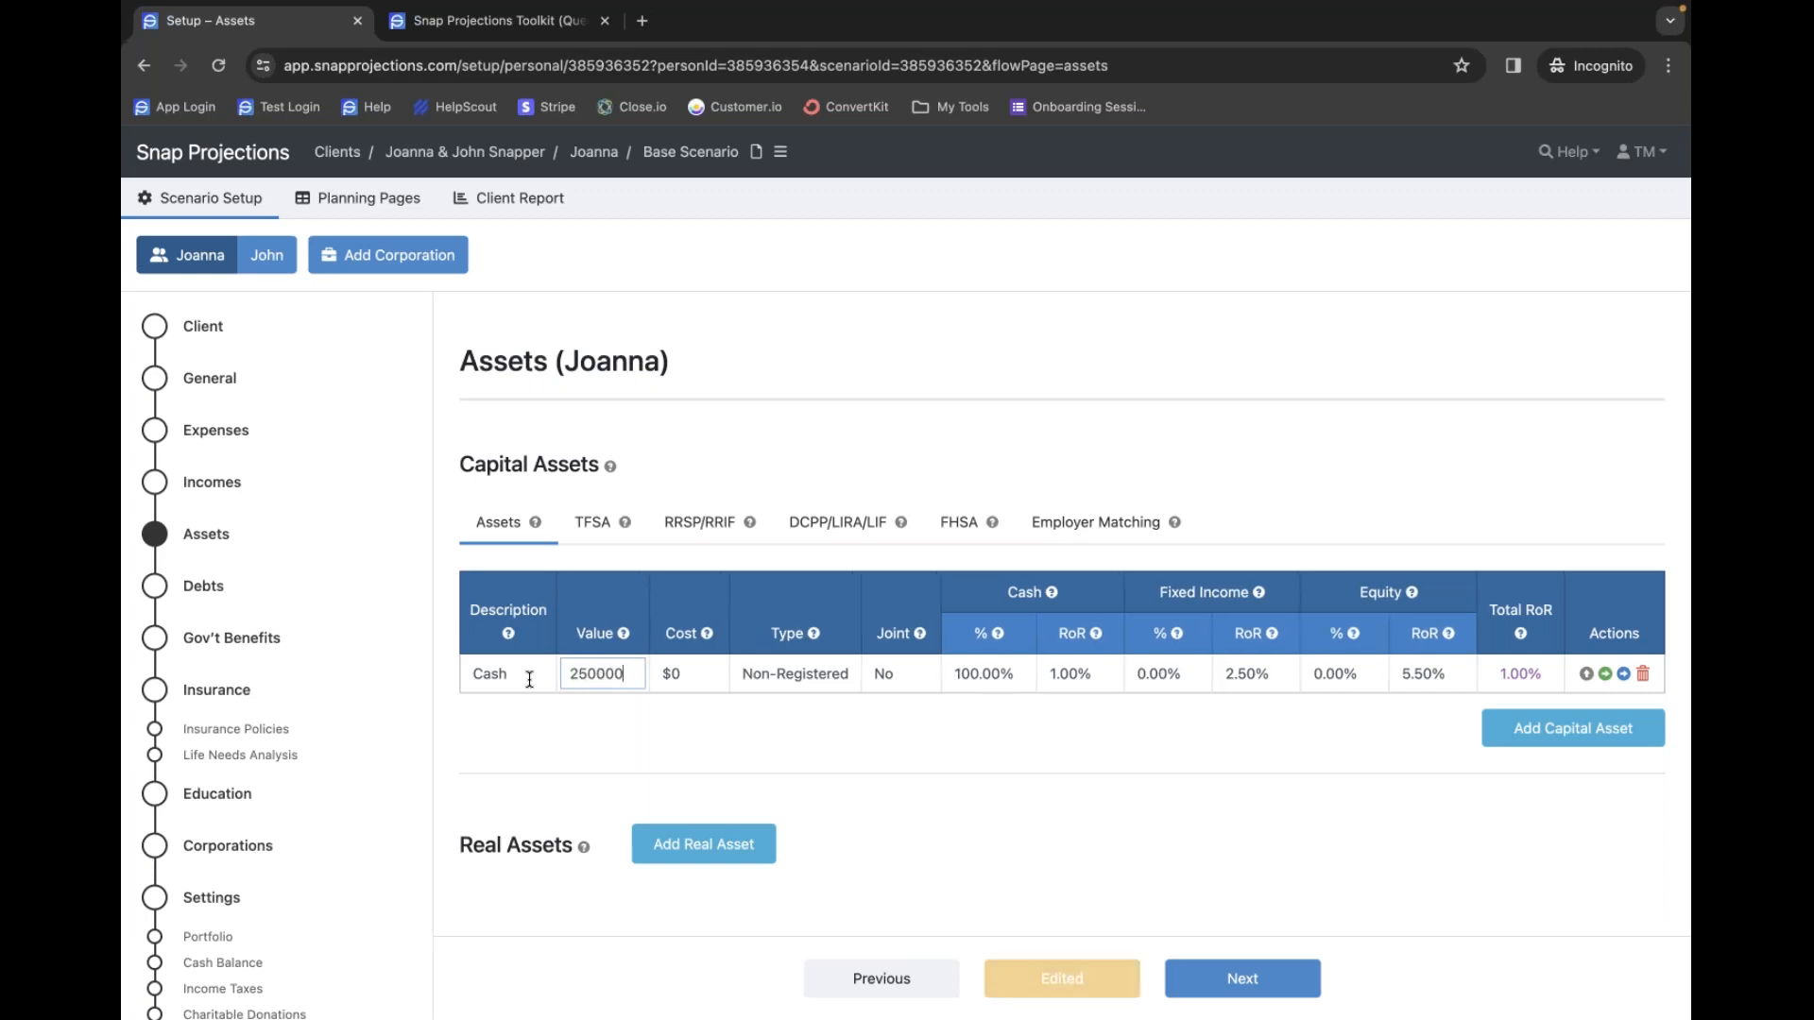
key("Tab")
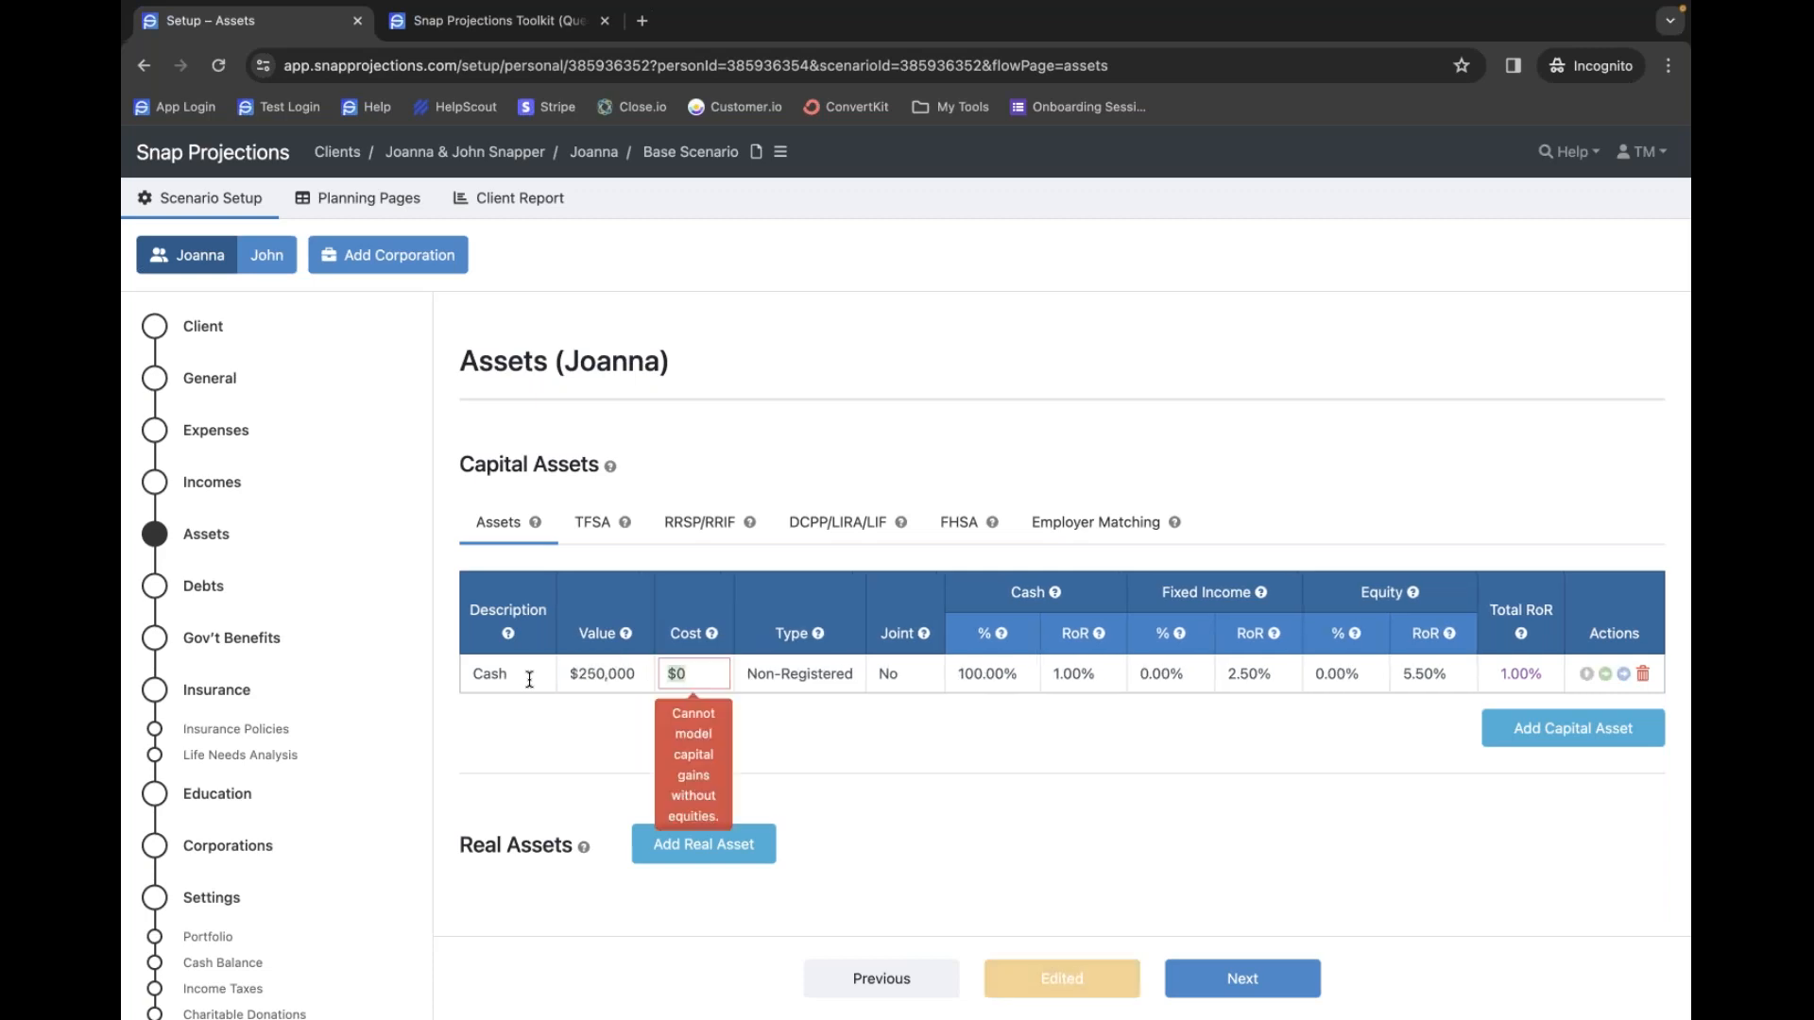
- Set the Cash asset's cost to $250,000, keep its type as Non-Registered and mark it as jointly owned
type("25000")
key("Tab")
left_click(716, 675)
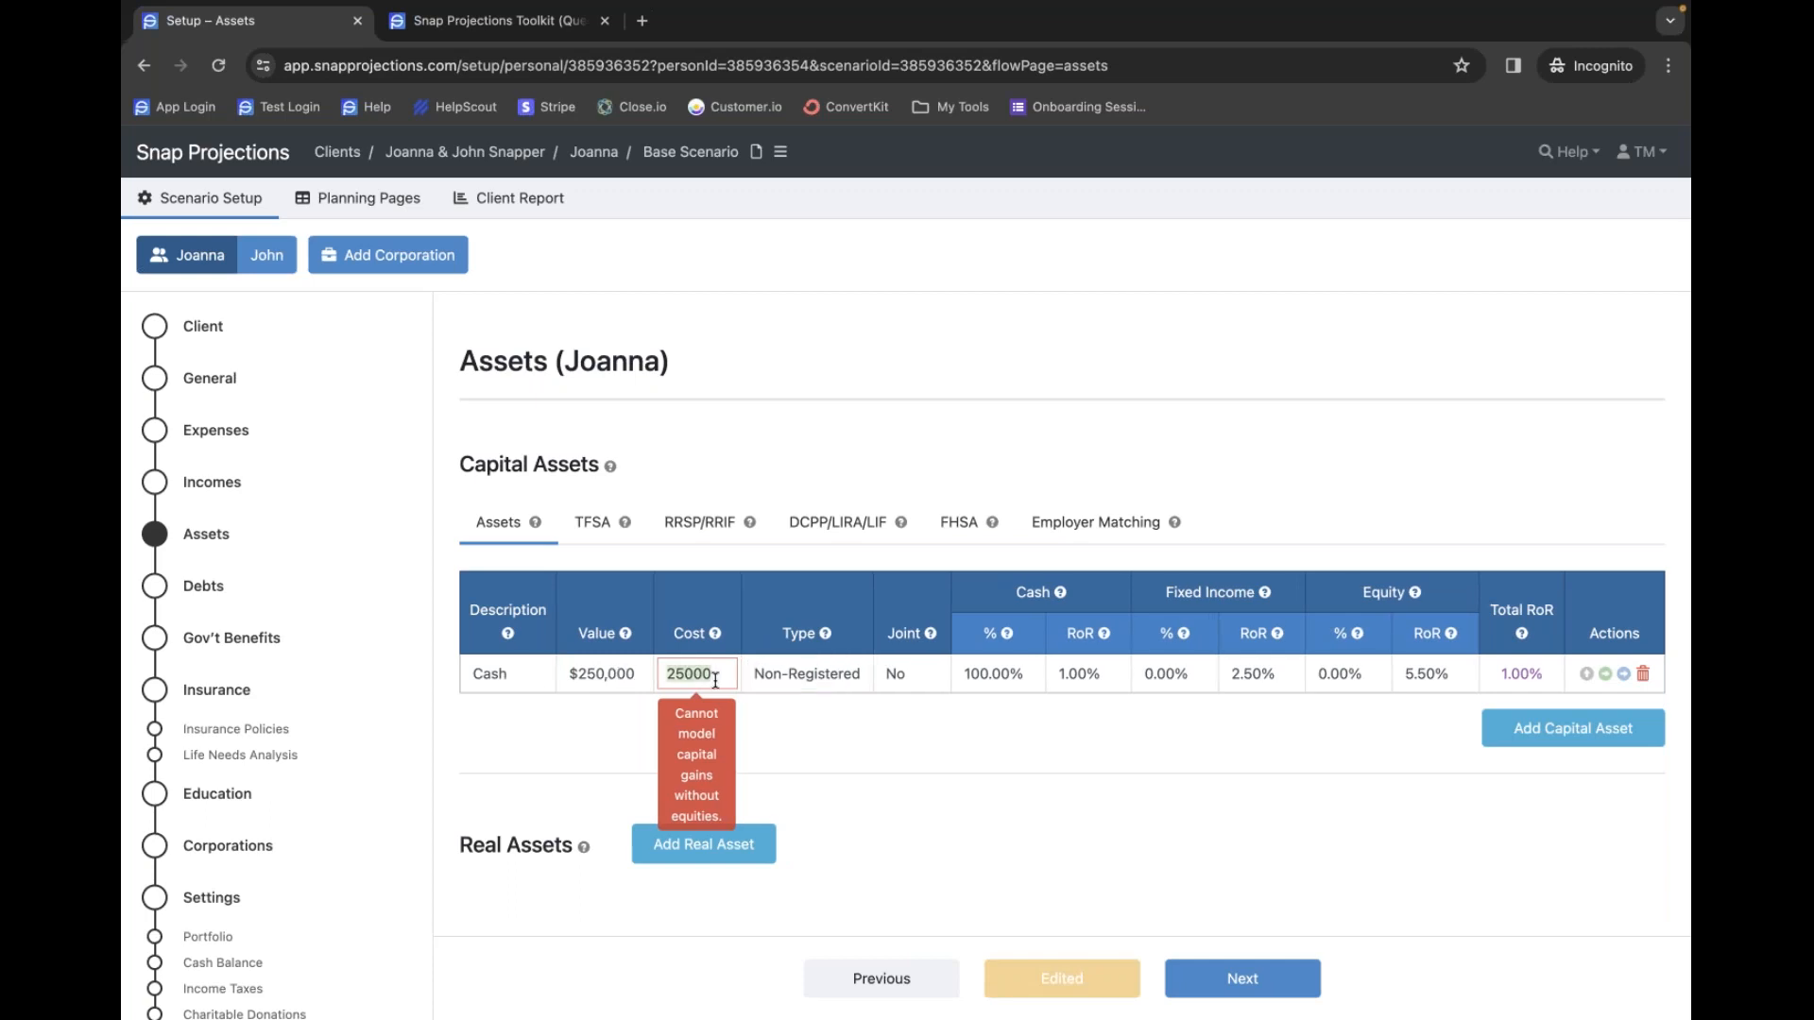
type("0")
left_click(780, 676)
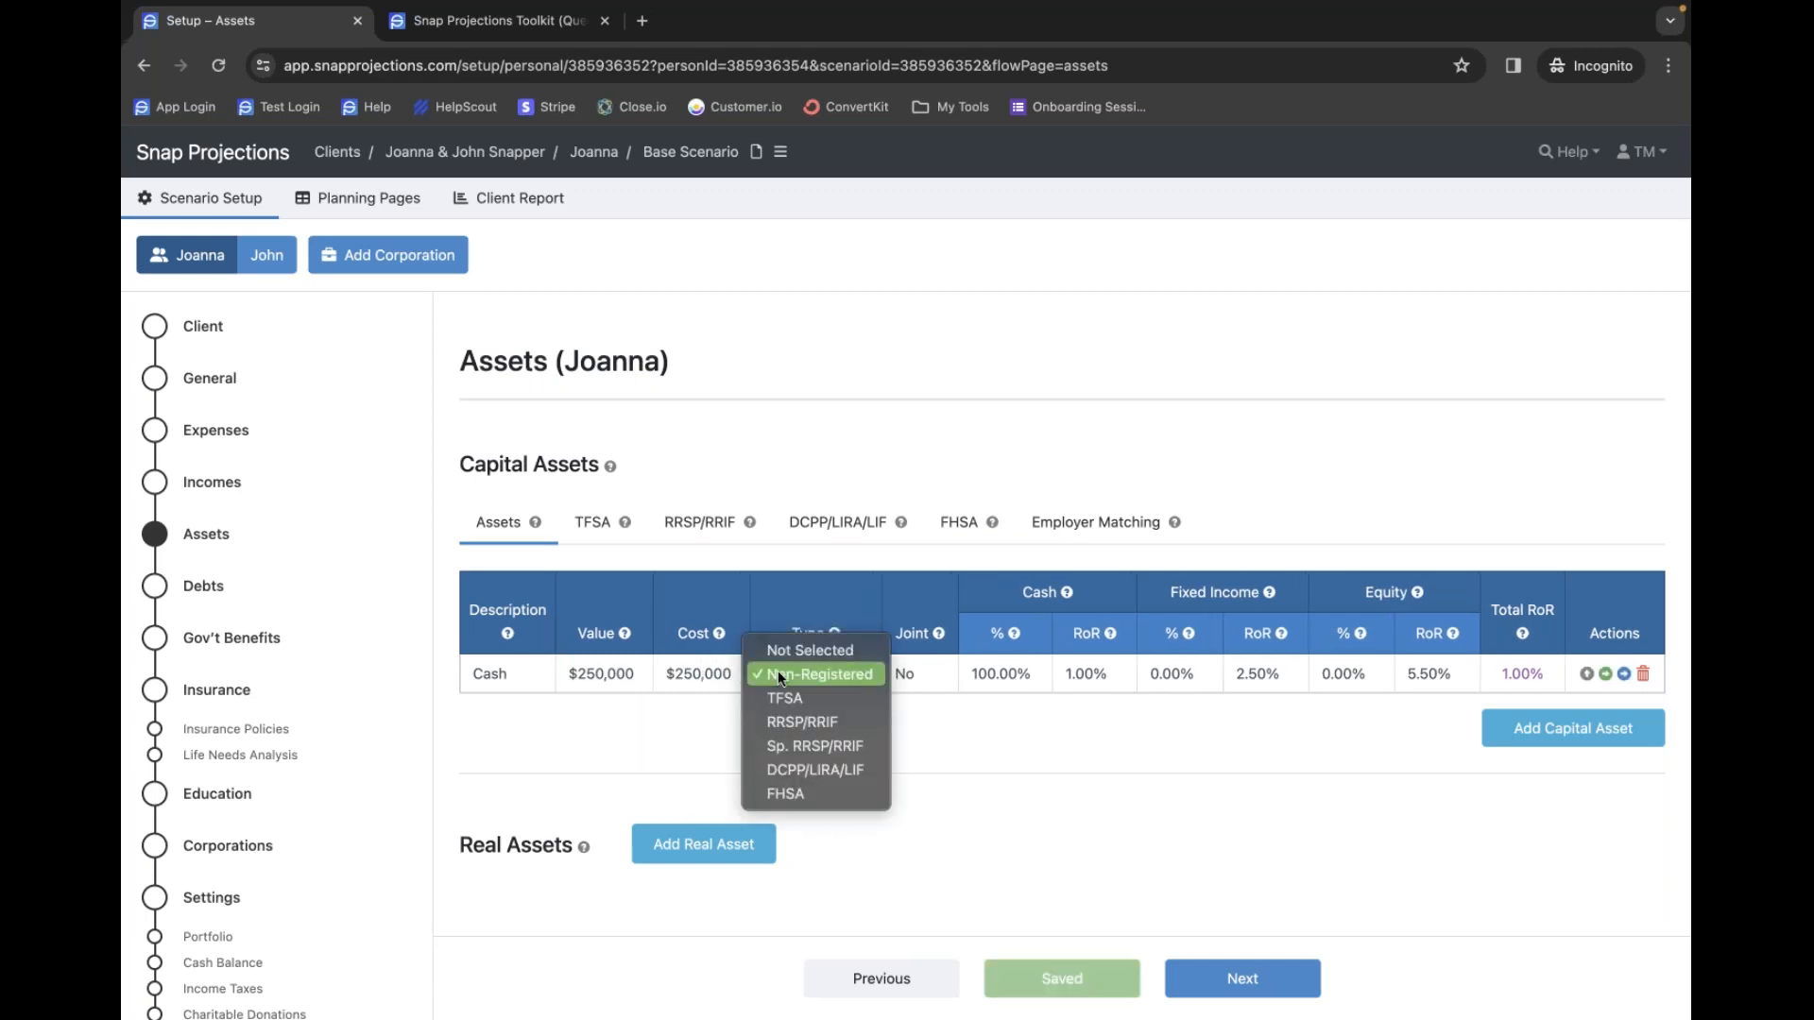
left_click(835, 672)
left_click(908, 675)
left_click(910, 697)
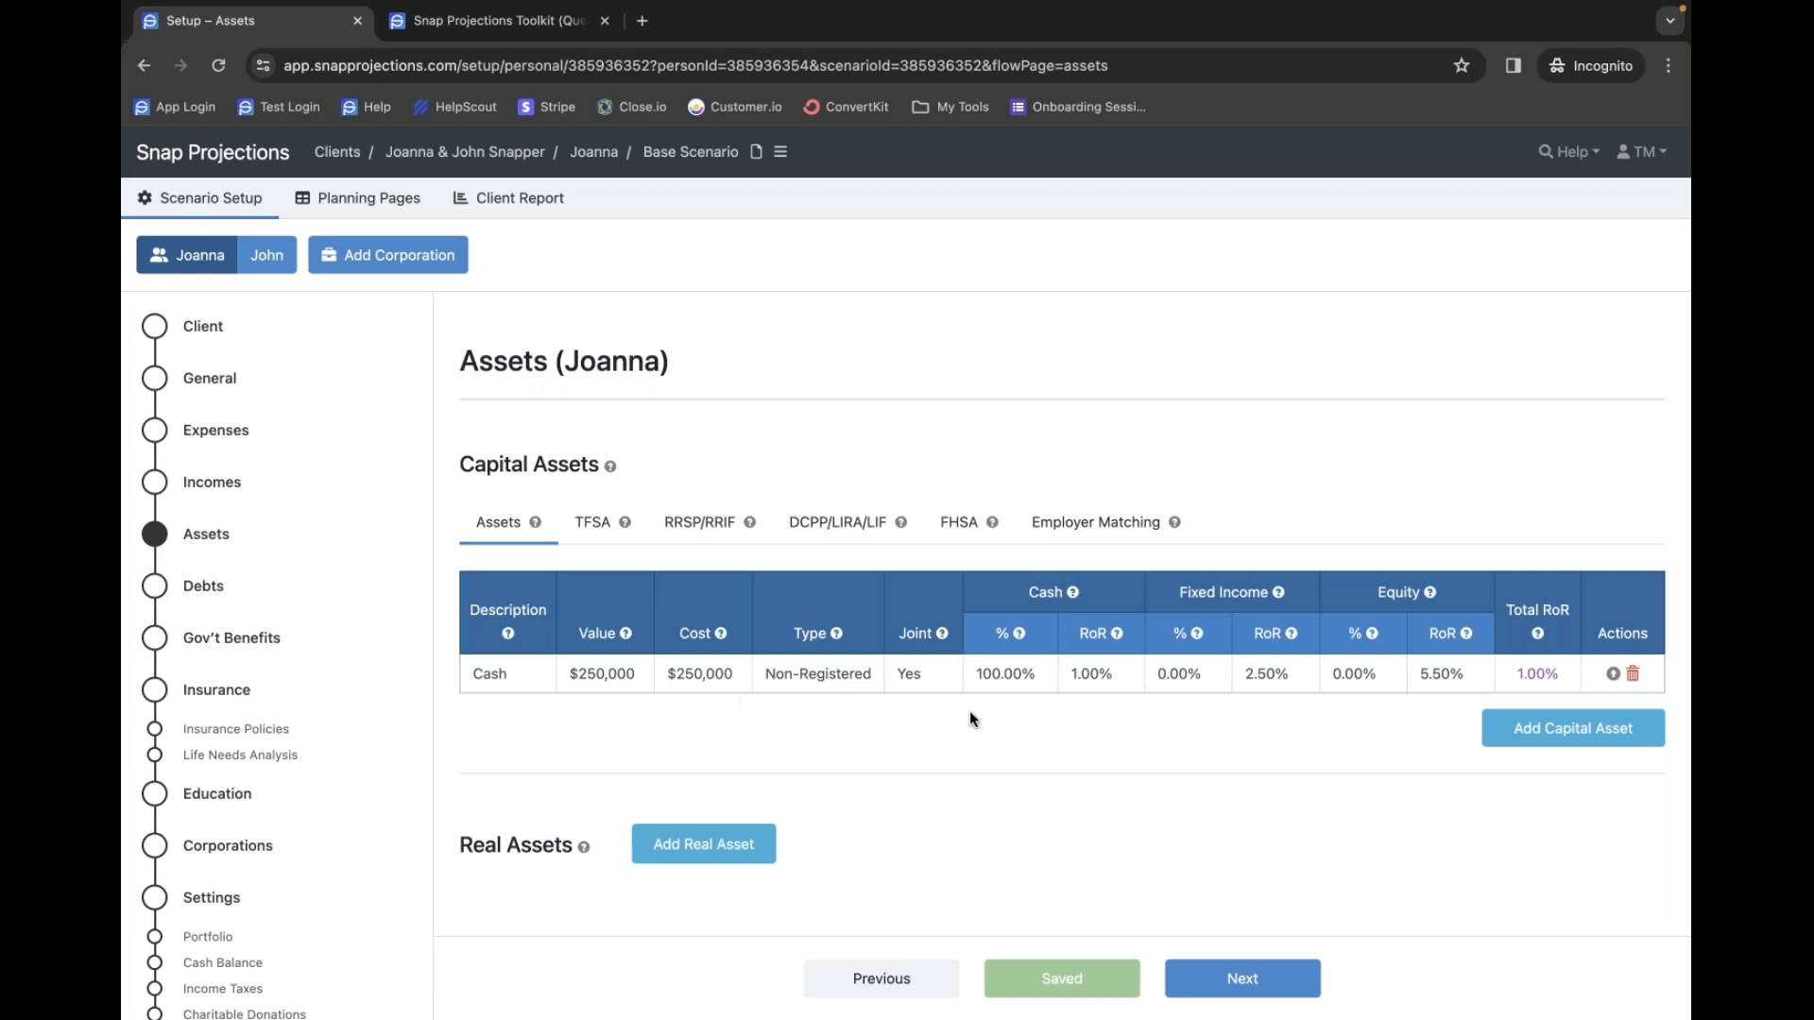
- Add a capital asset described as "TFSA" with a value of $30,000 and the type TFSA
left_click(1511, 748)
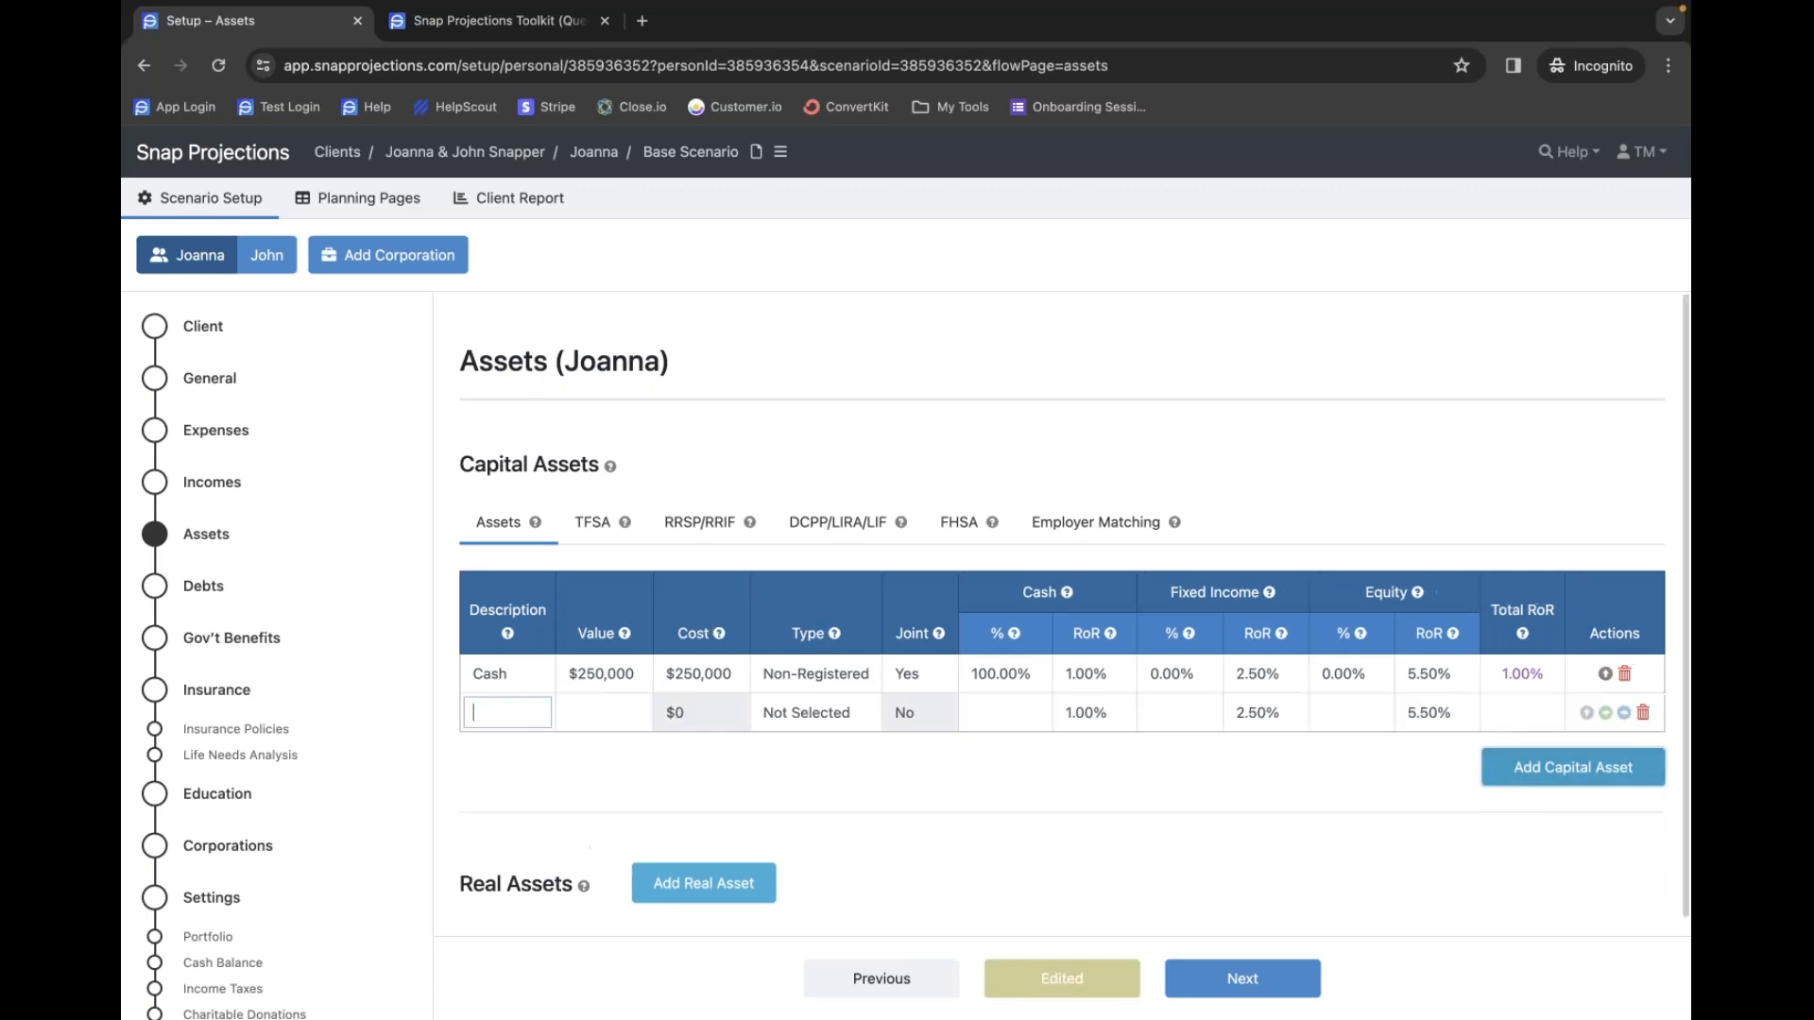
type("TFSA")
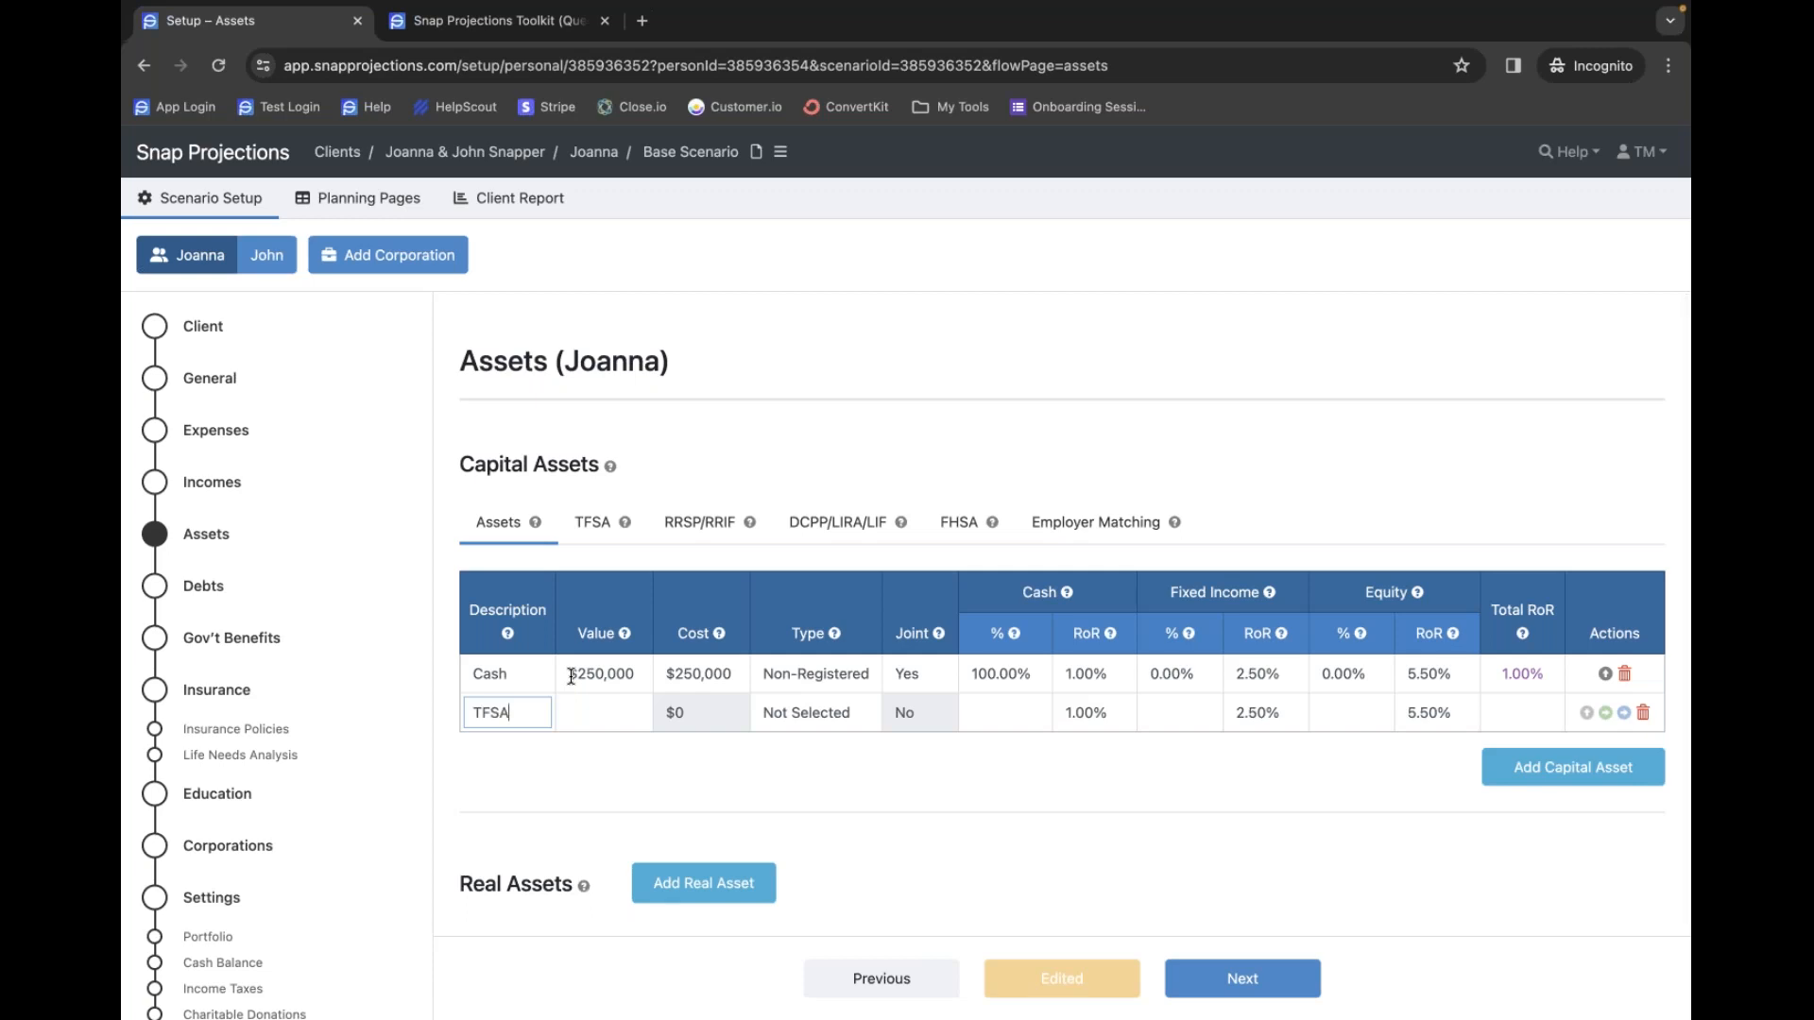
key("Tab")
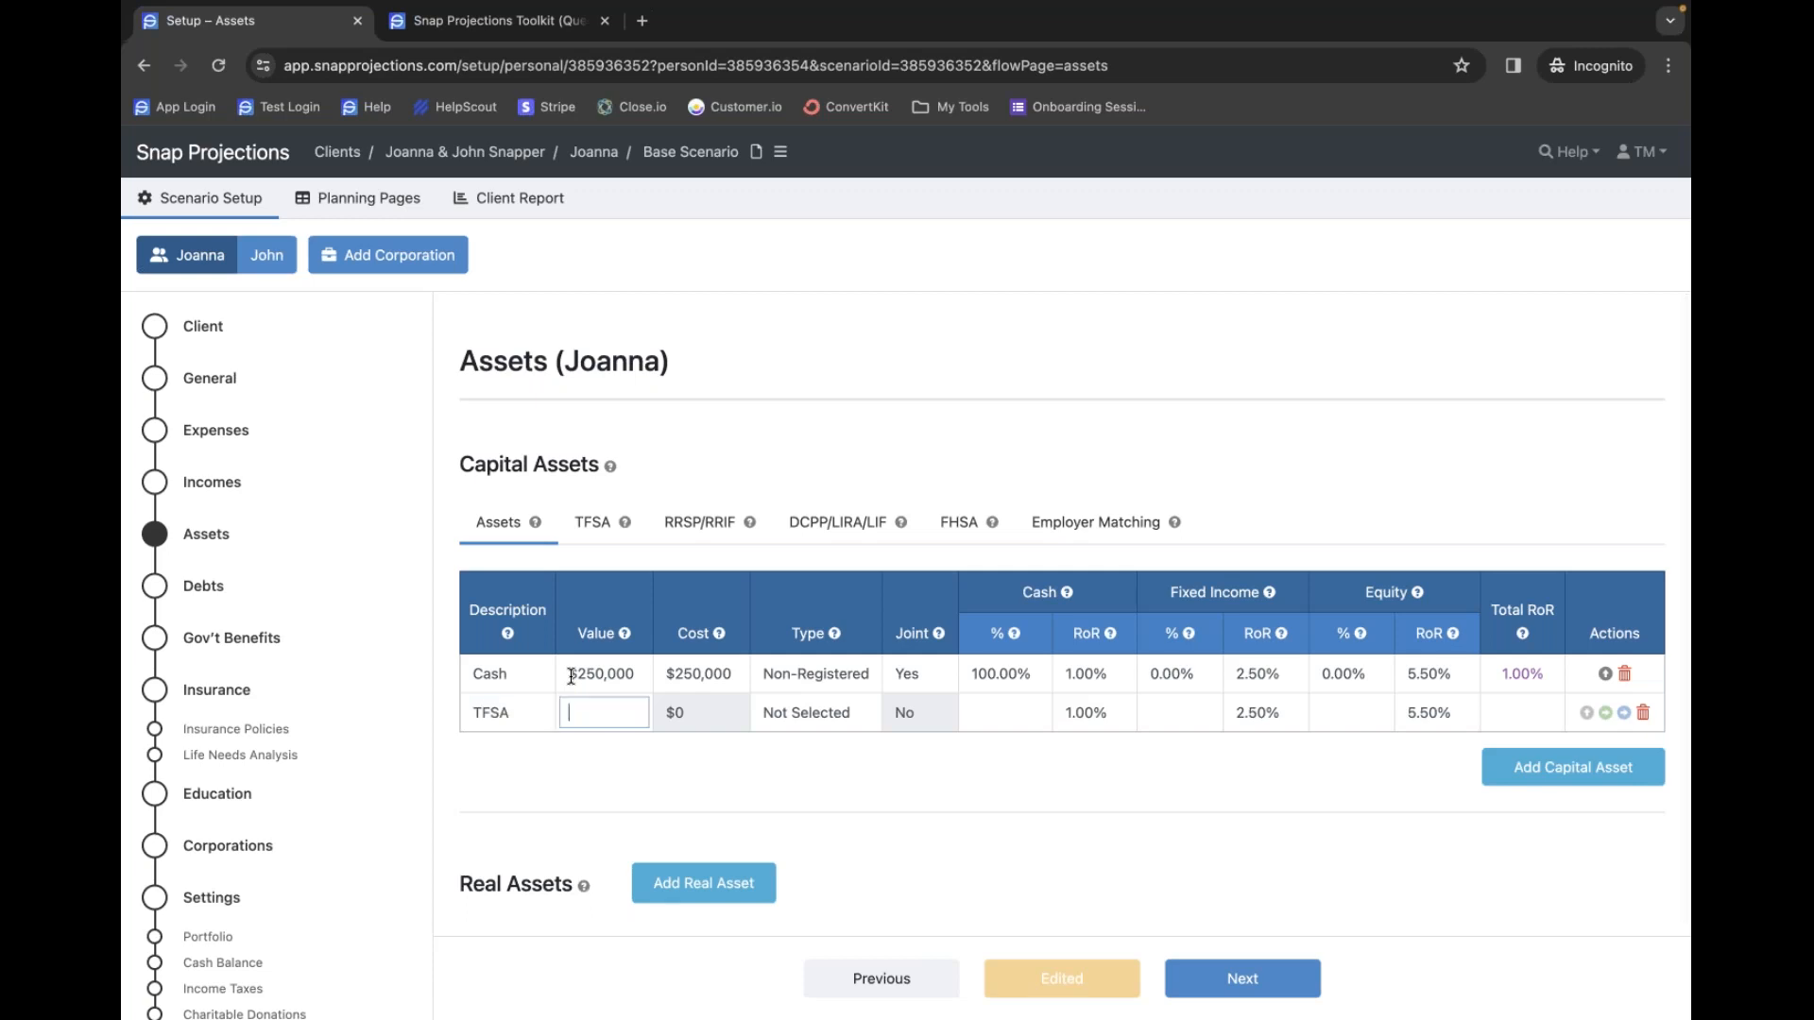
type("30000")
key("Tab")
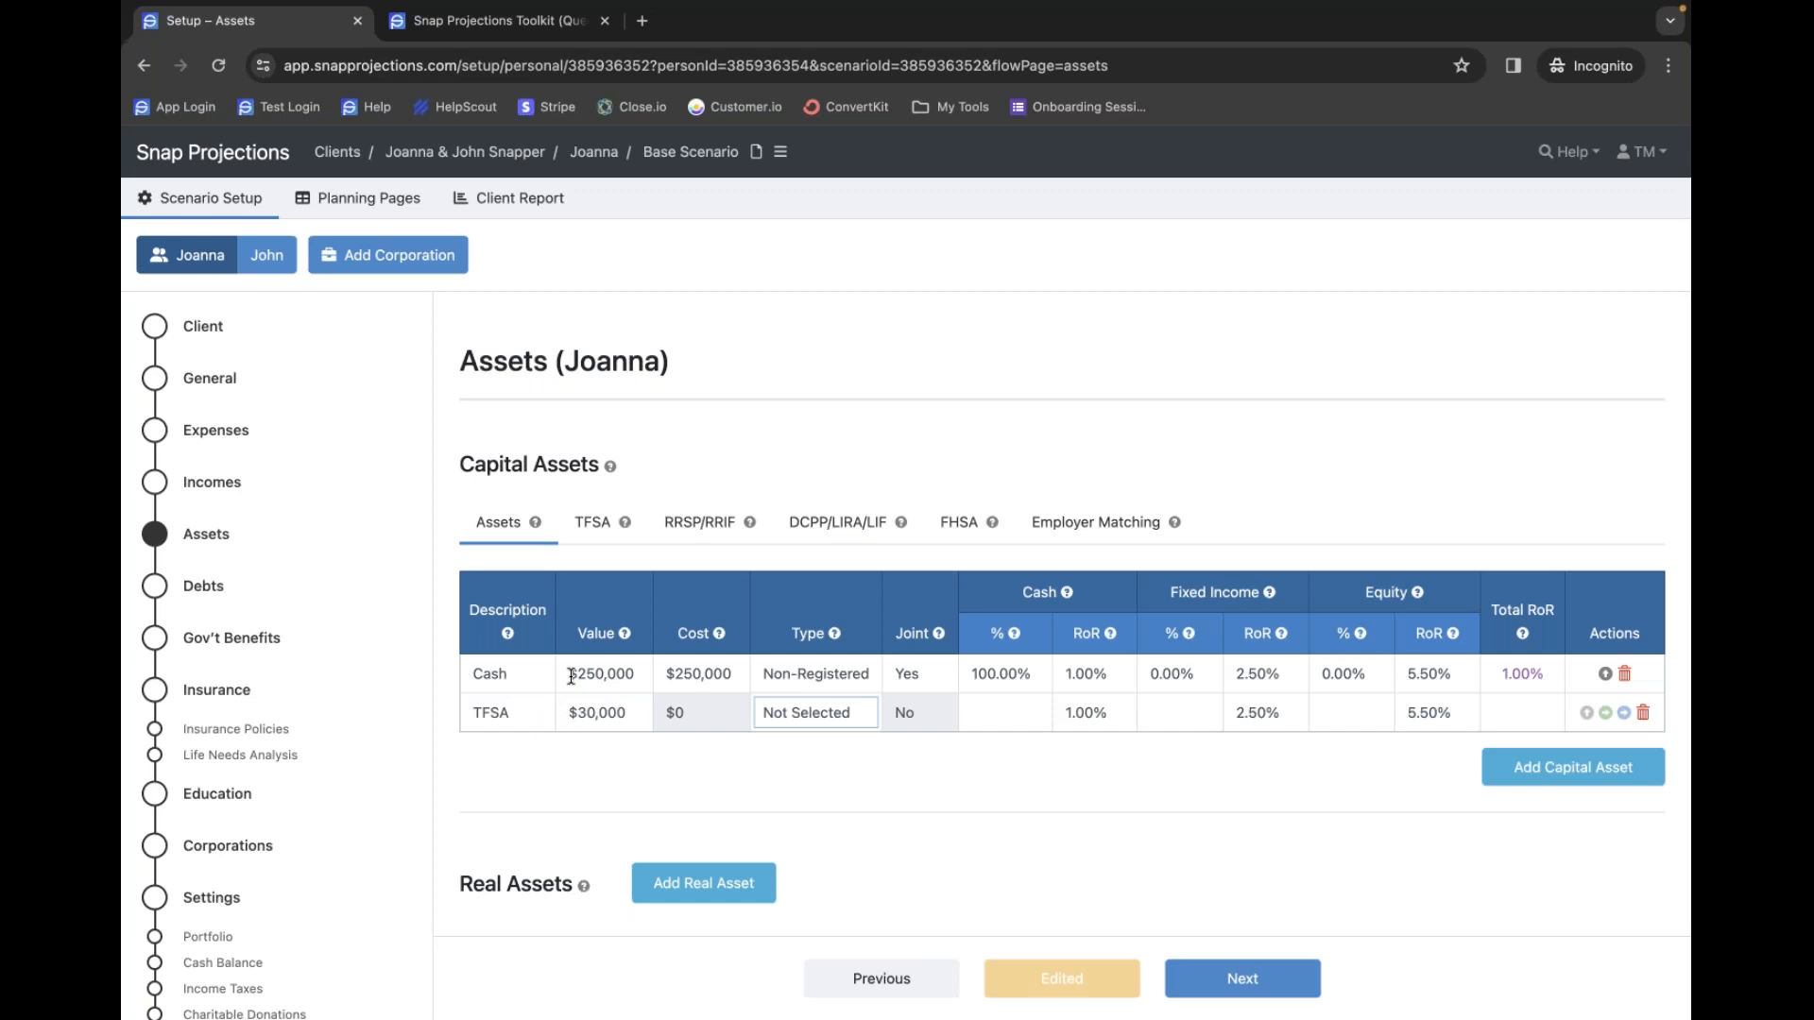
left_click(782, 711)
key("Return")
- Allocate the TFSA asset 50% to fixed income and 50% to equity
left_click(1011, 713)
left_click(1161, 712)
type("50")
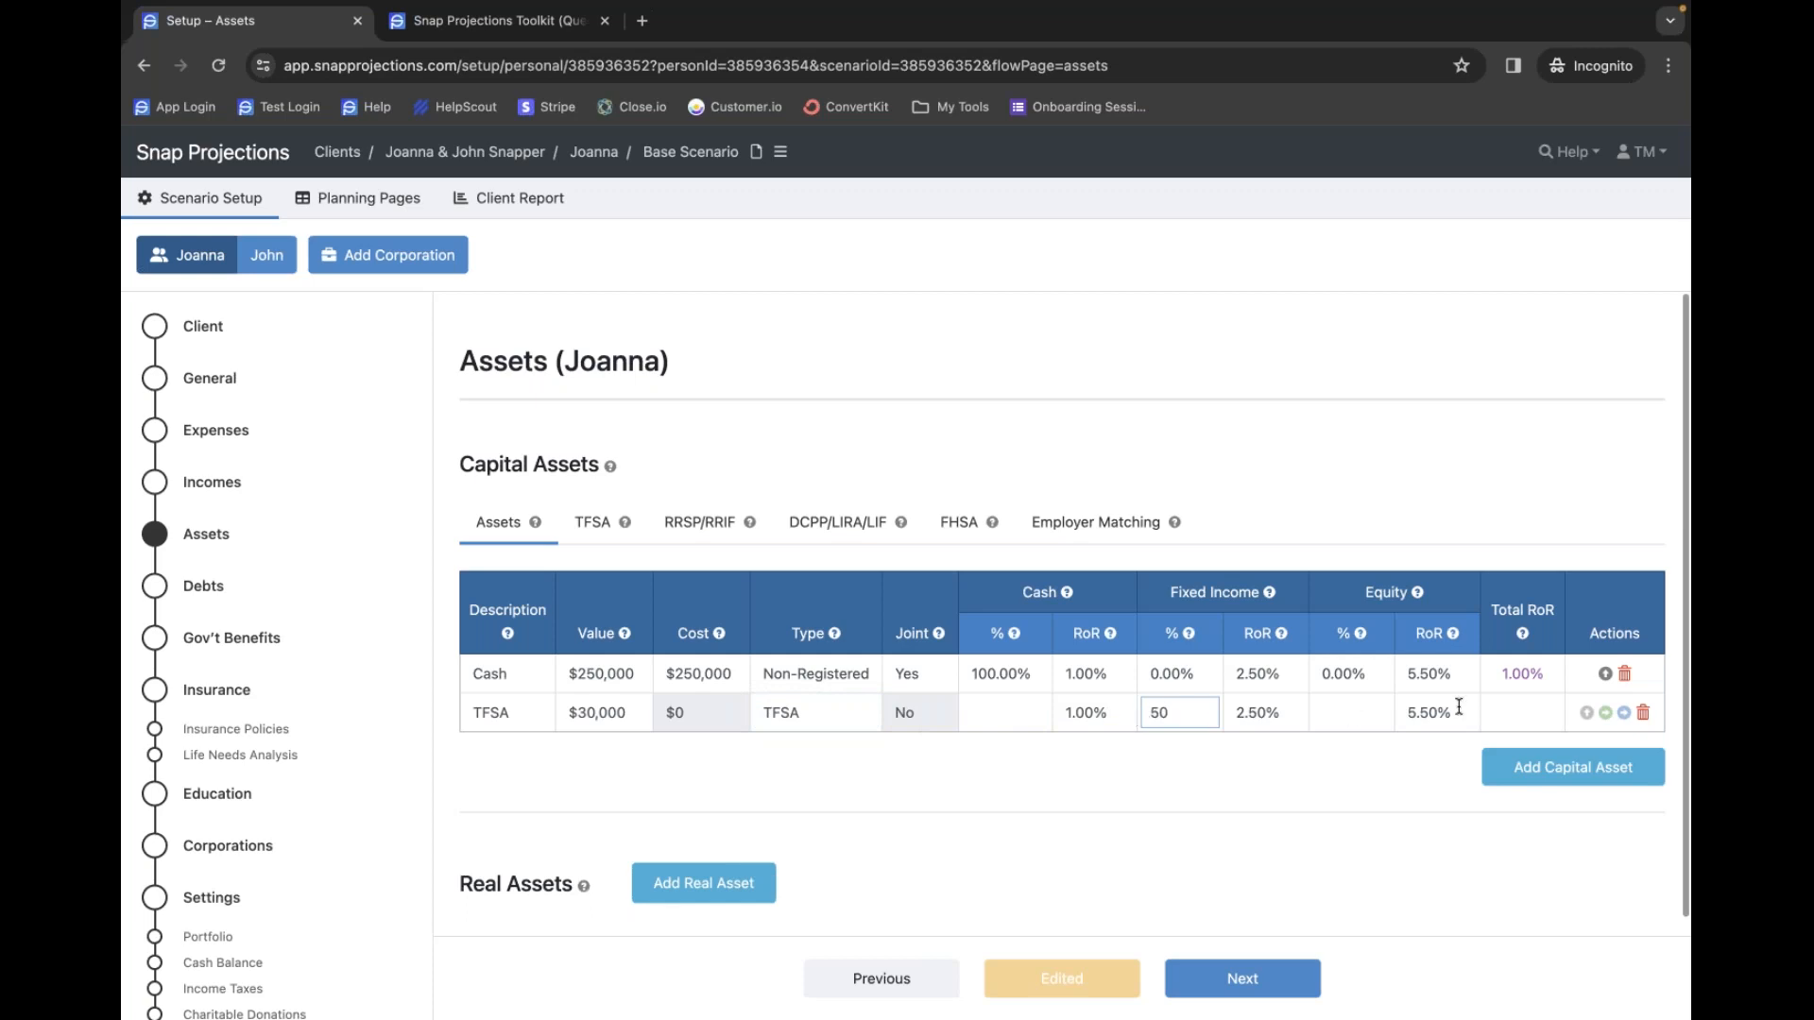
left_click(1365, 708)
type("50")
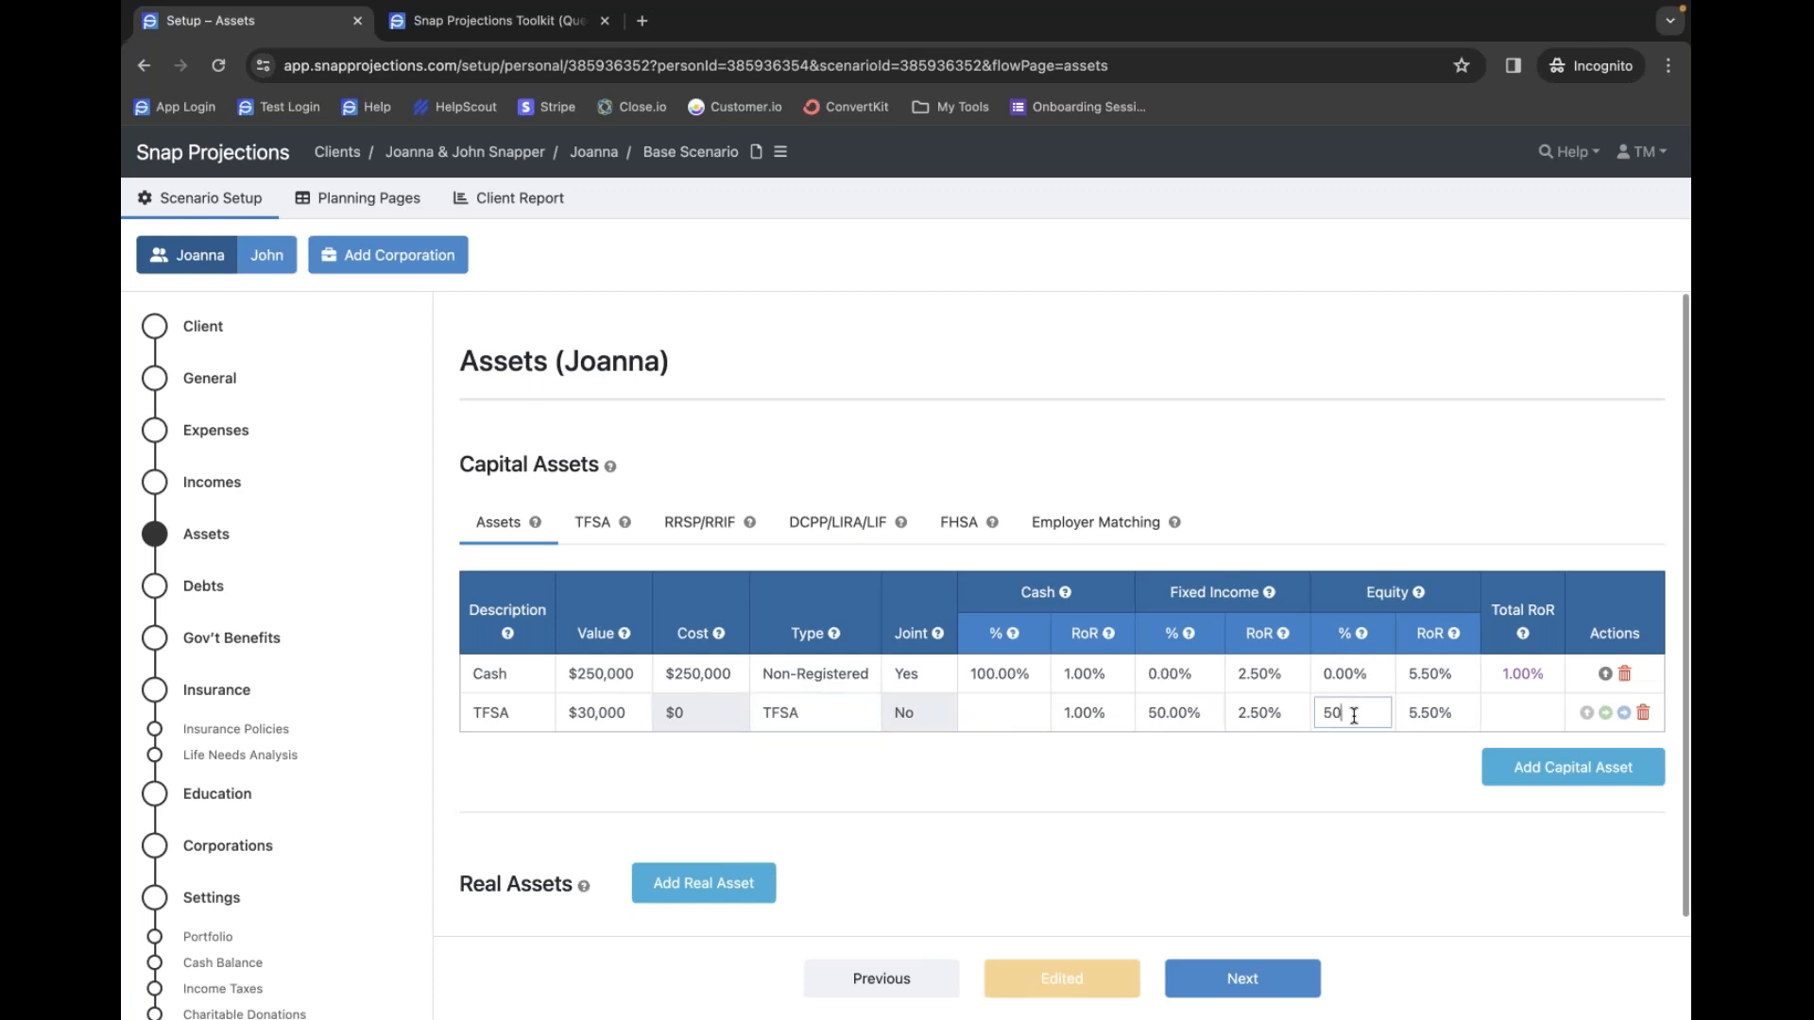
left_click(1314, 791)
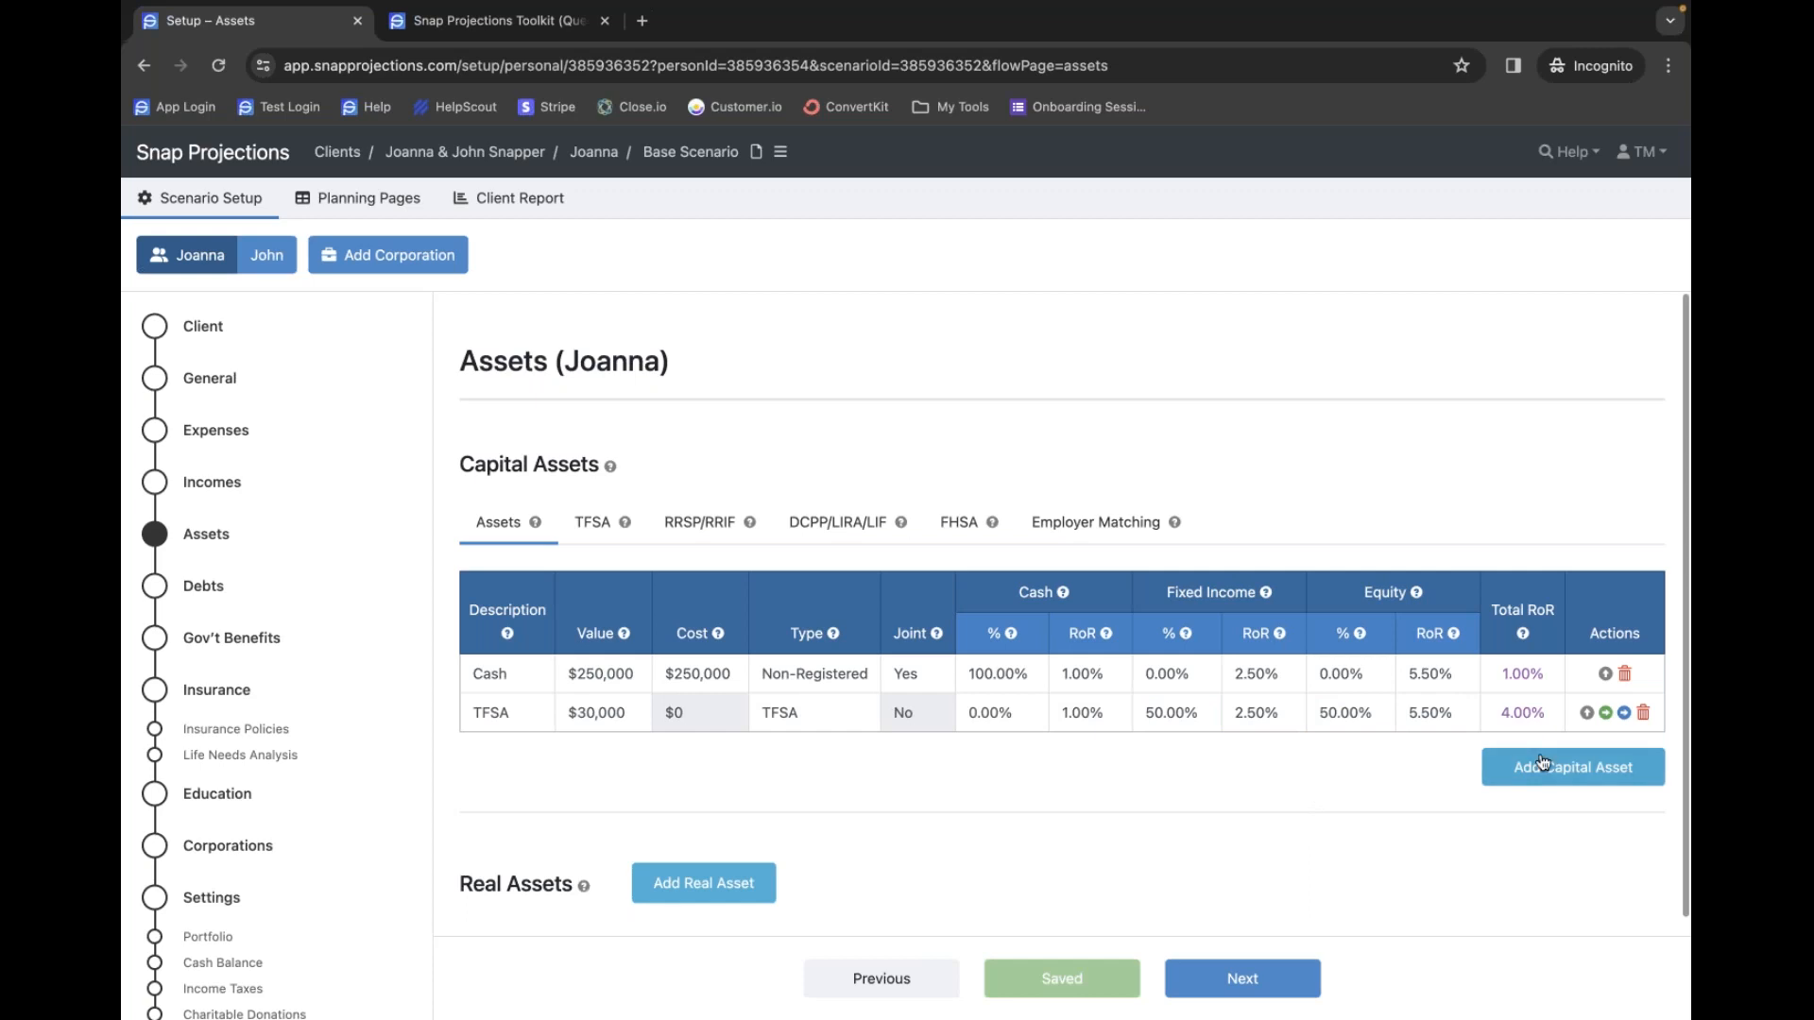
- Add a capital asset described as "RRSP" with a value of $190,000 and the type RRSP/RRIF
left_click(1515, 773)
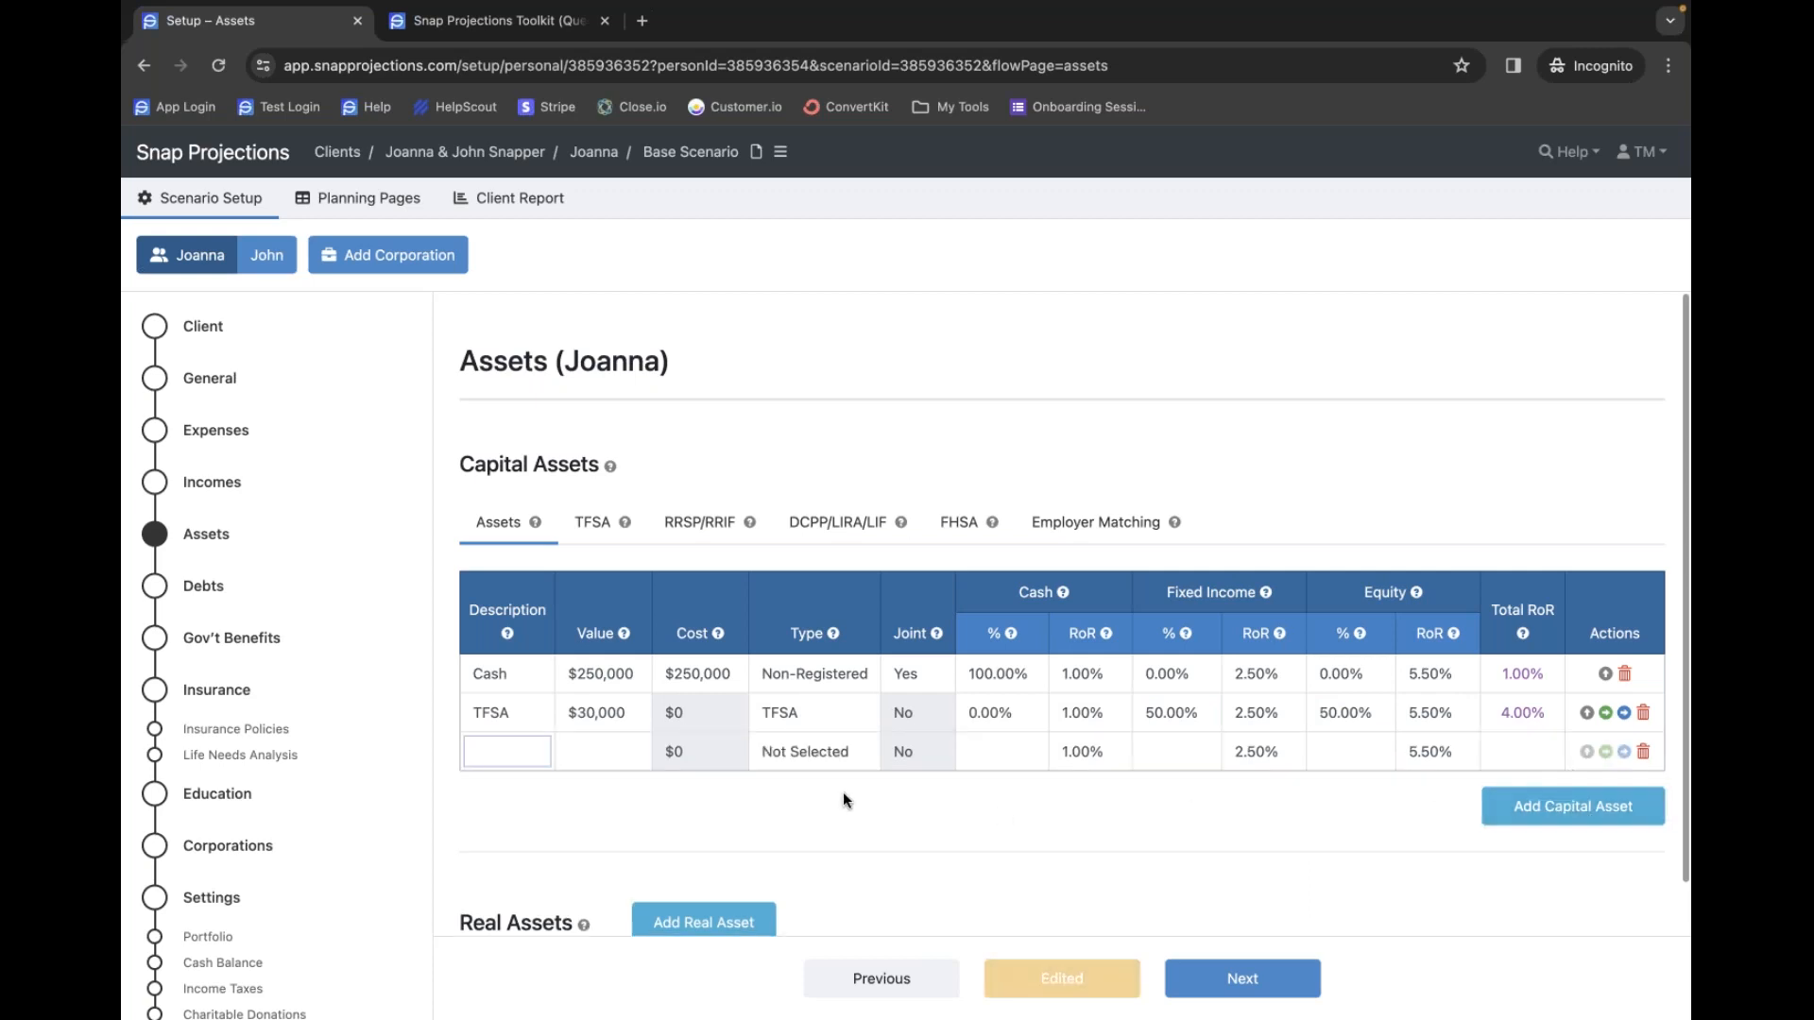
type("RR")
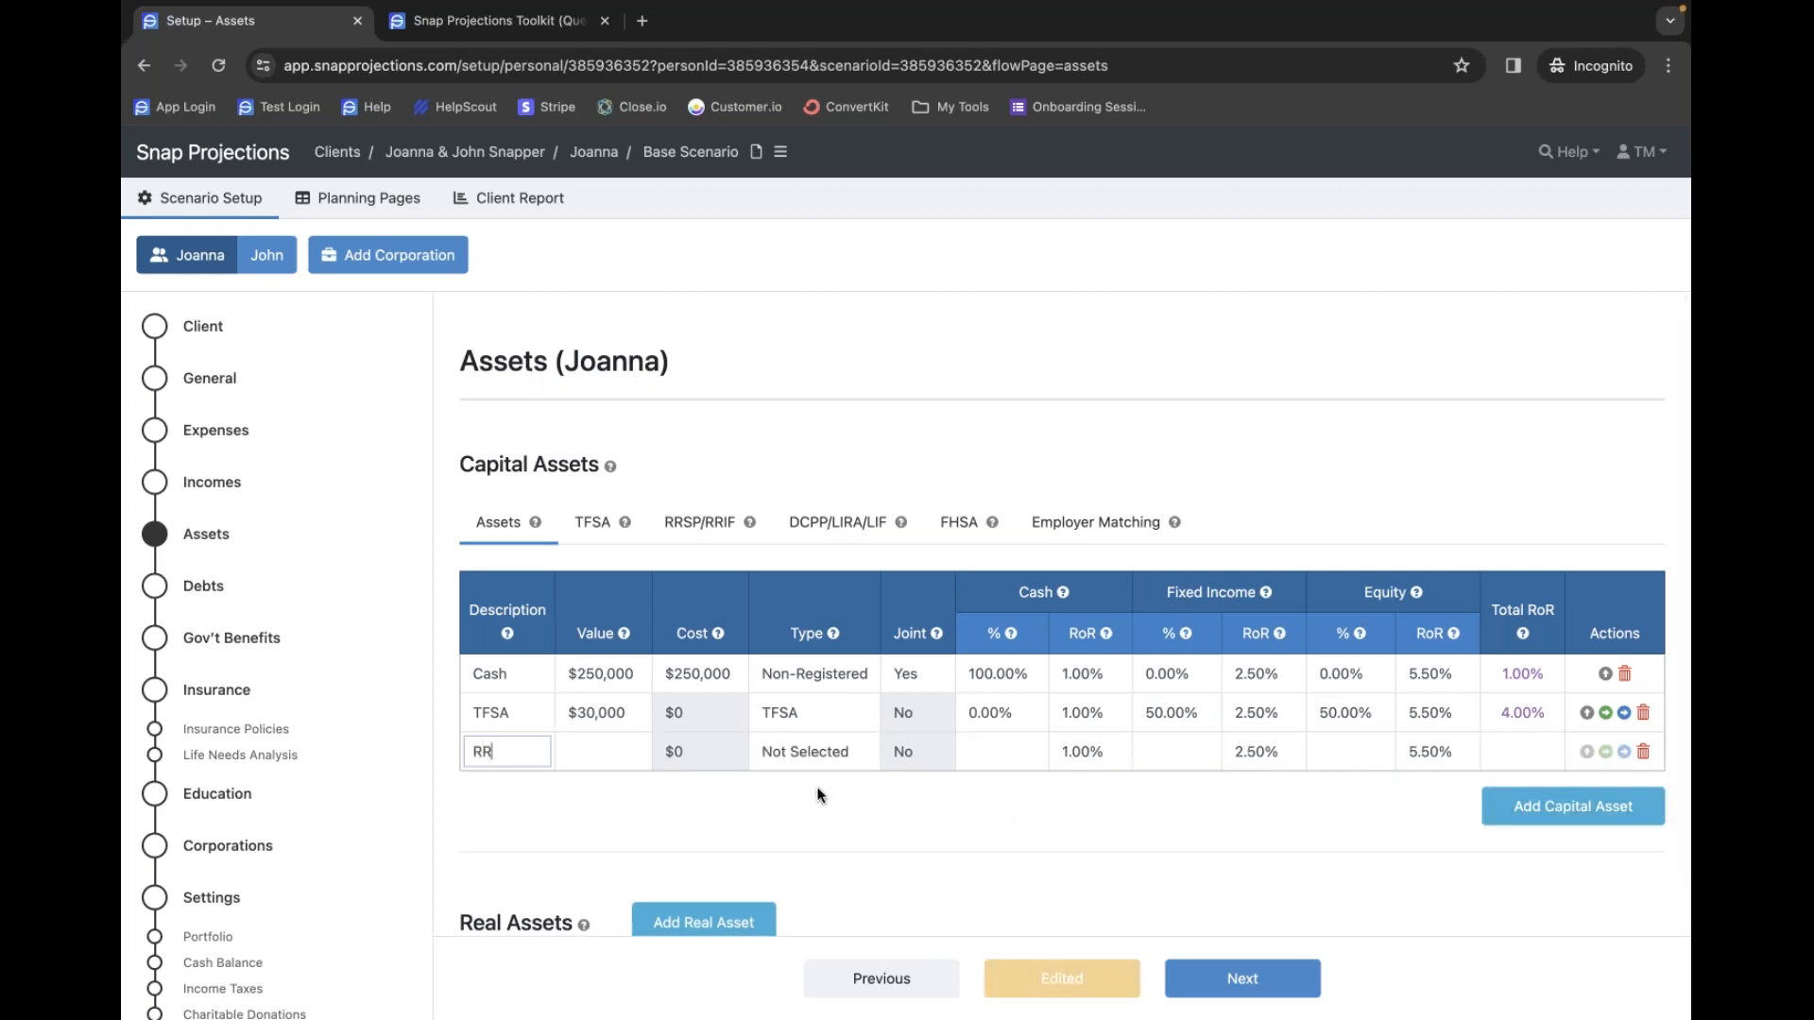
type("SP")
left_click(645, 748)
type("190000")
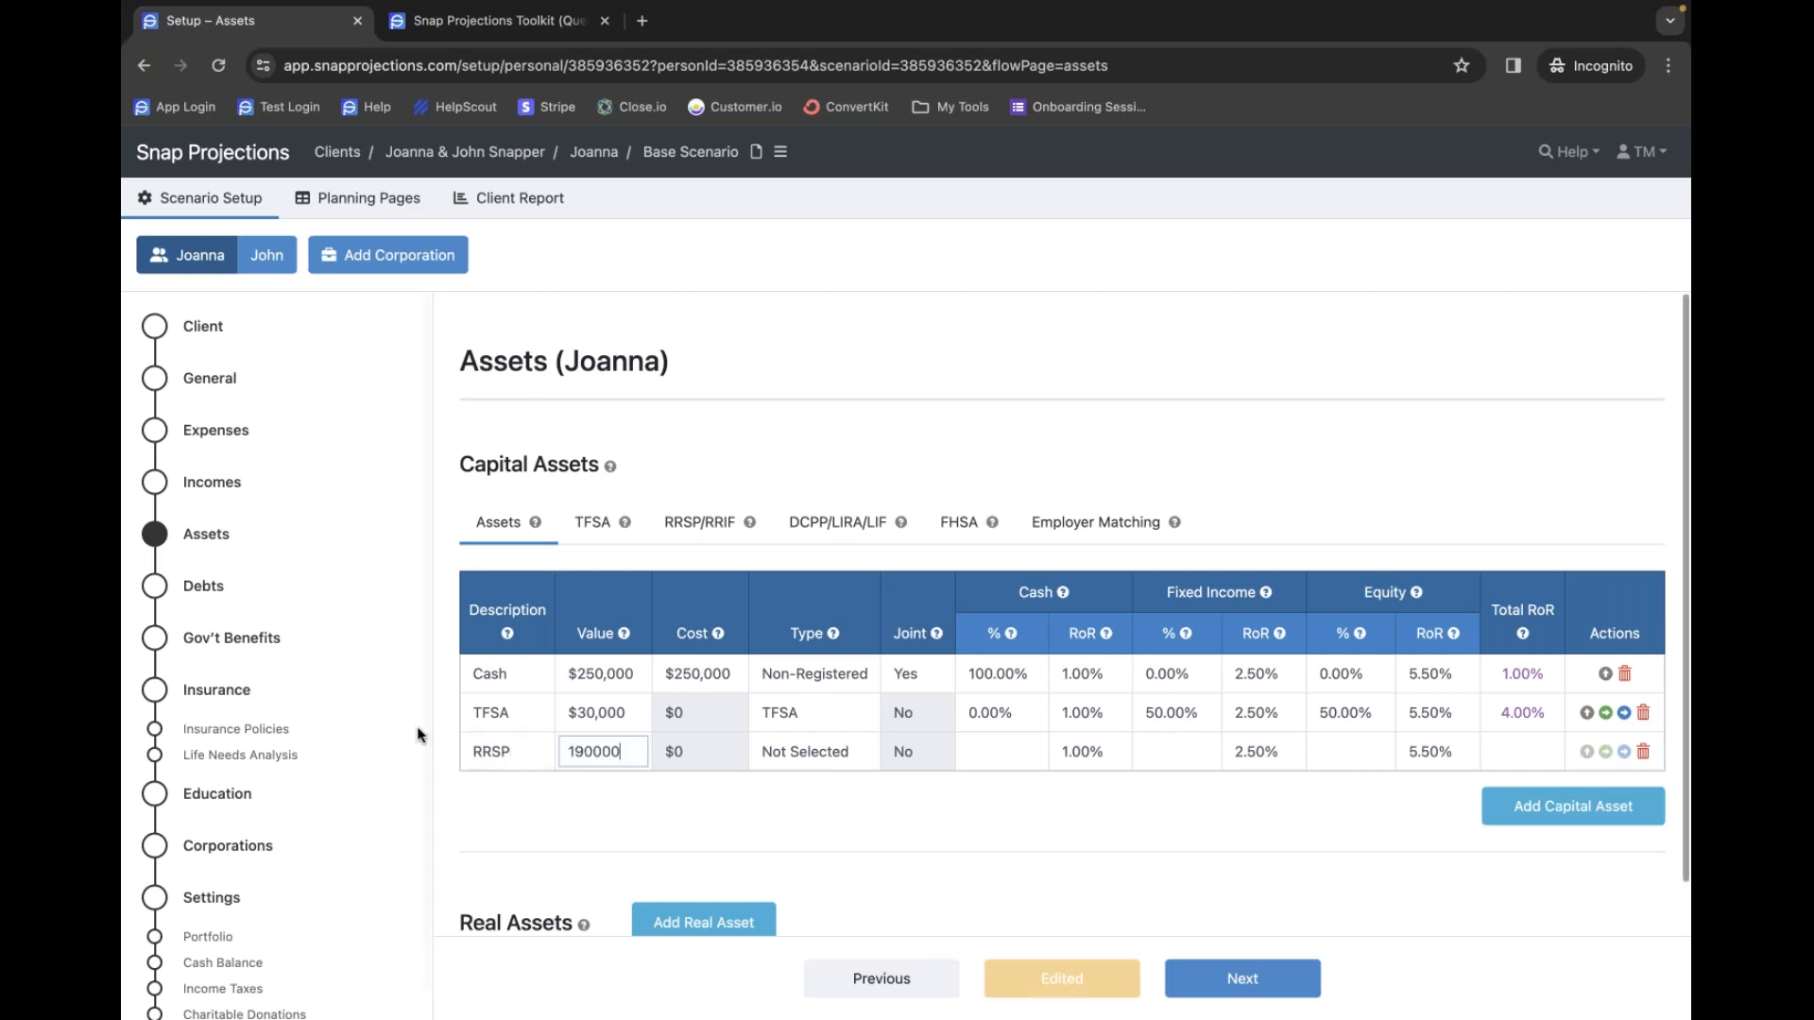
left_click(793, 756)
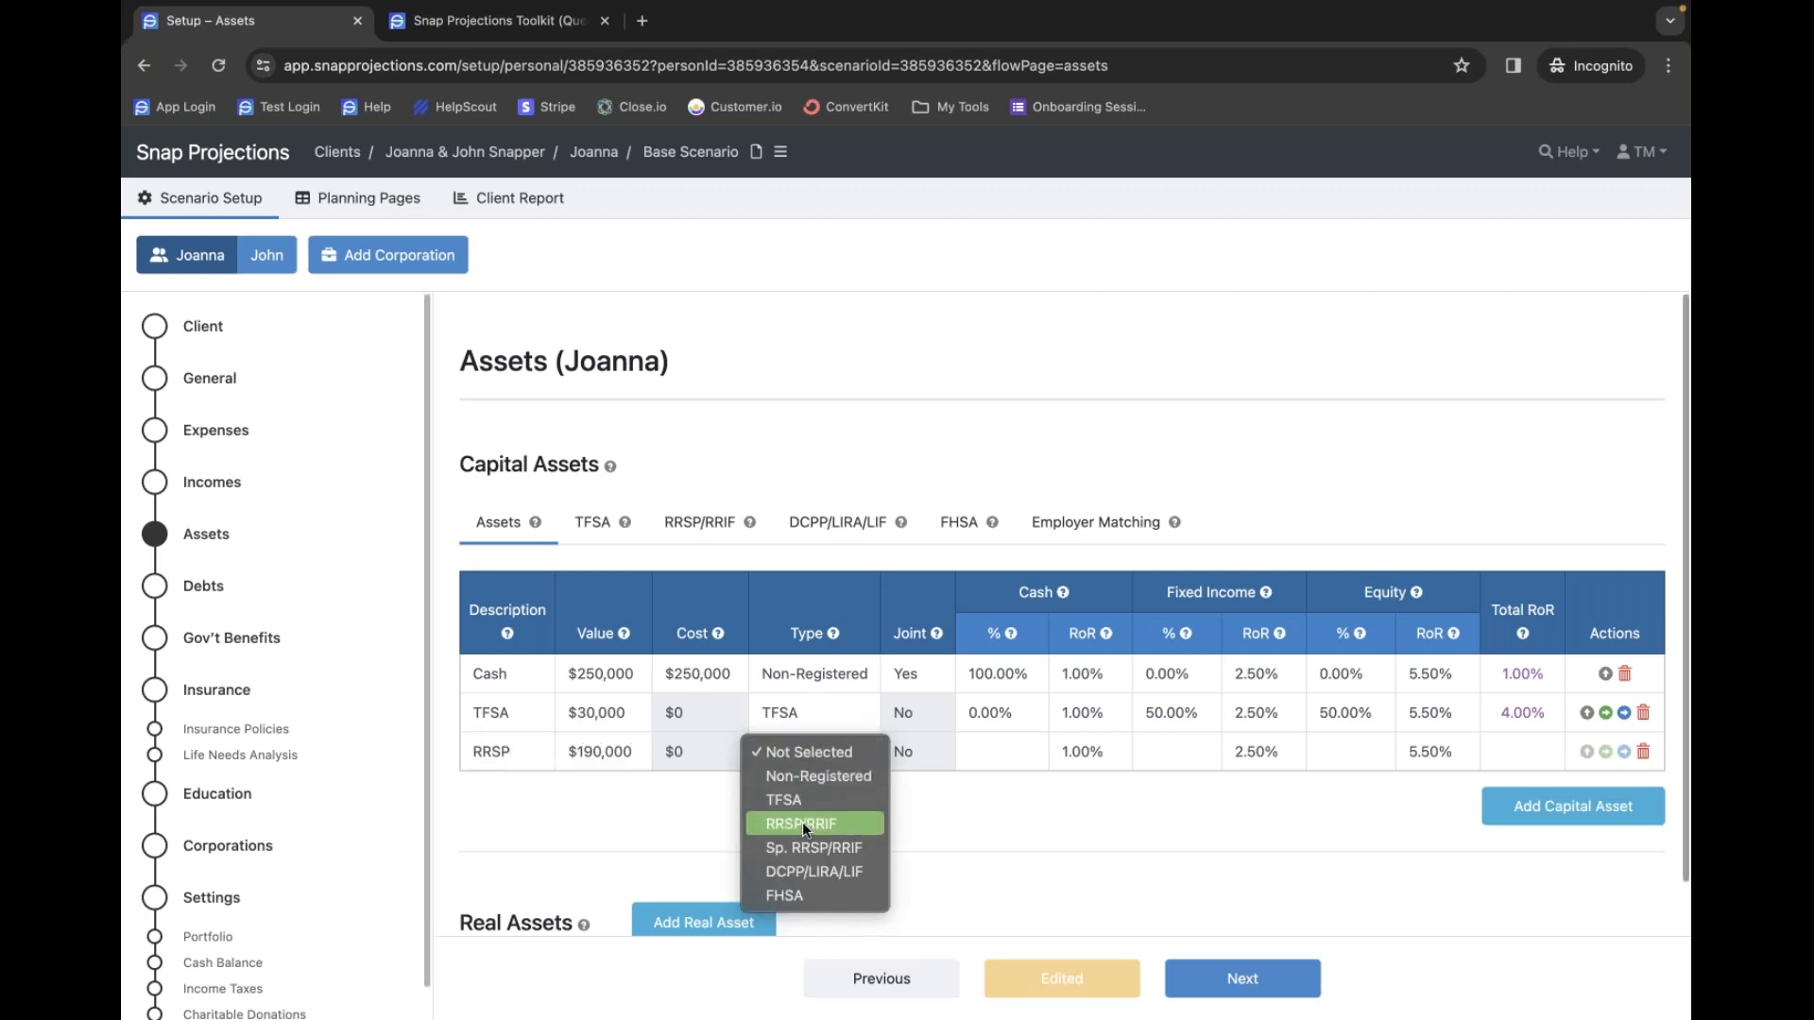
left_click(832, 821)
- Allocate the RRSP asset 0% to cash, 50% to fixed income and 50% to equity
left_click(991, 761)
type("0")
left_click(1162, 756)
type("50")
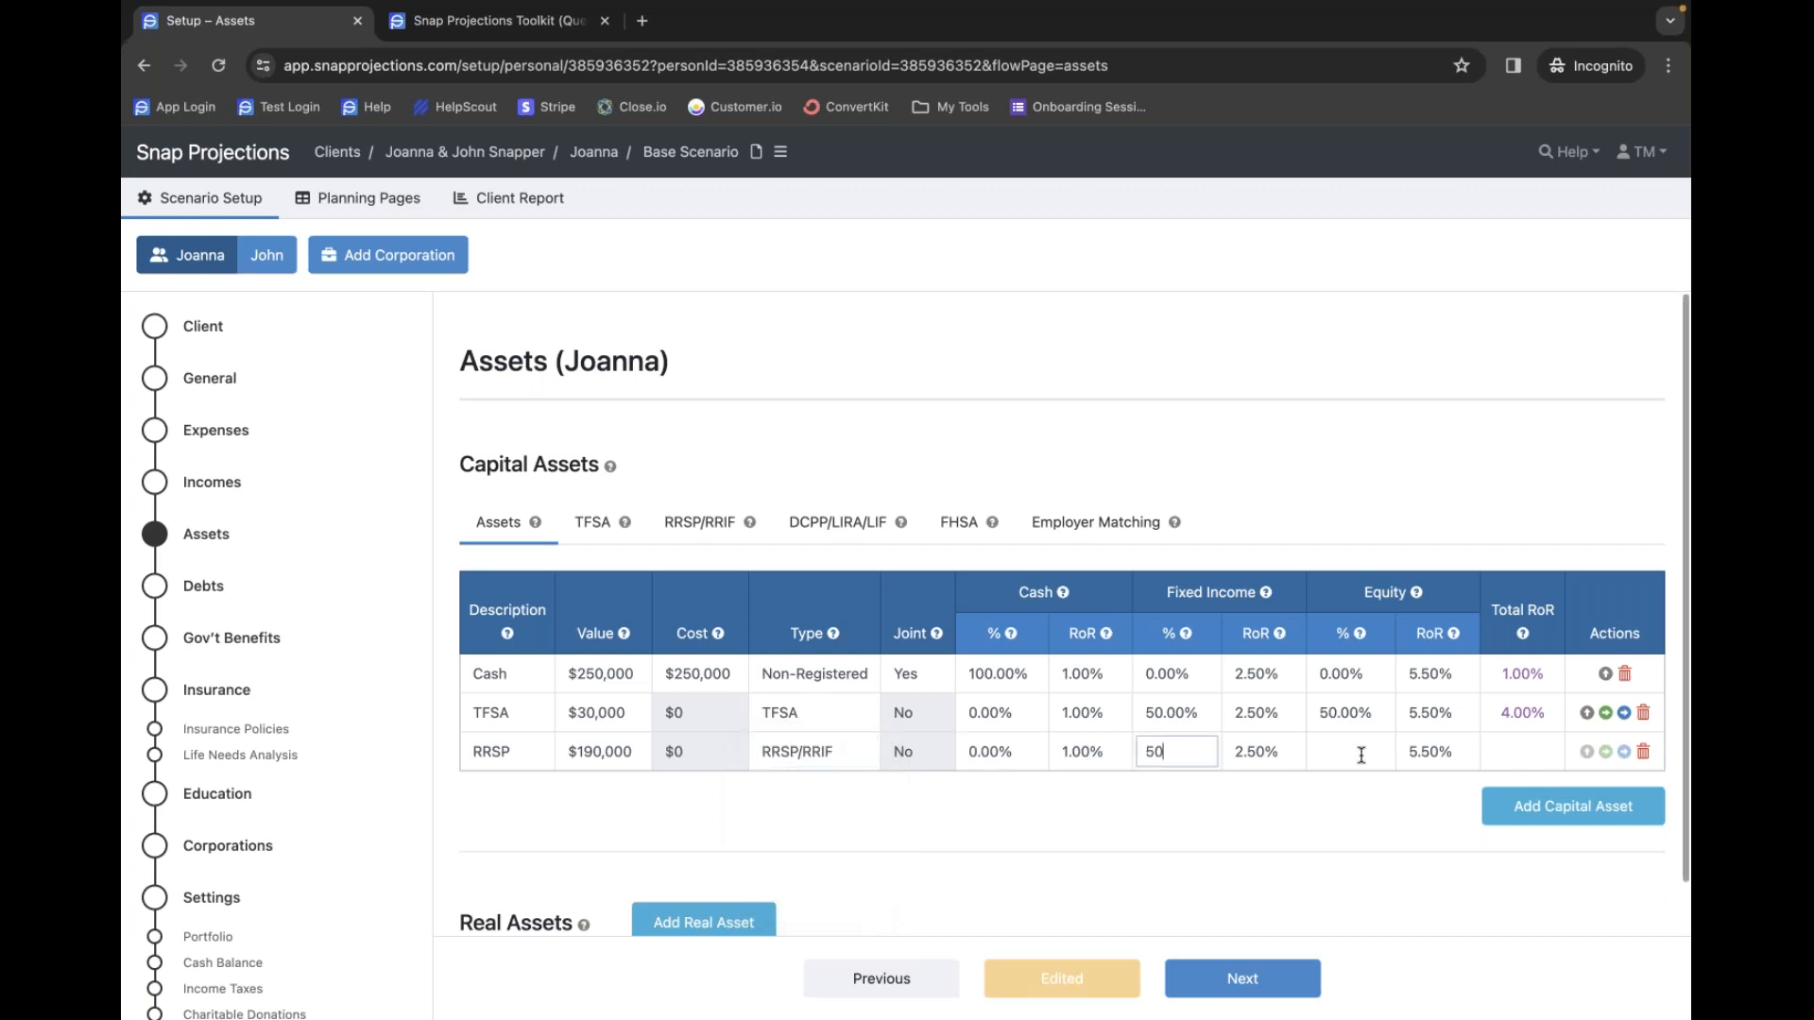
left_click(1360, 753)
type("50")
- Add a capital asset described as "ESP RRSP" with a value of $100,000 and the type RRSP/RRIF
left_click(1539, 805)
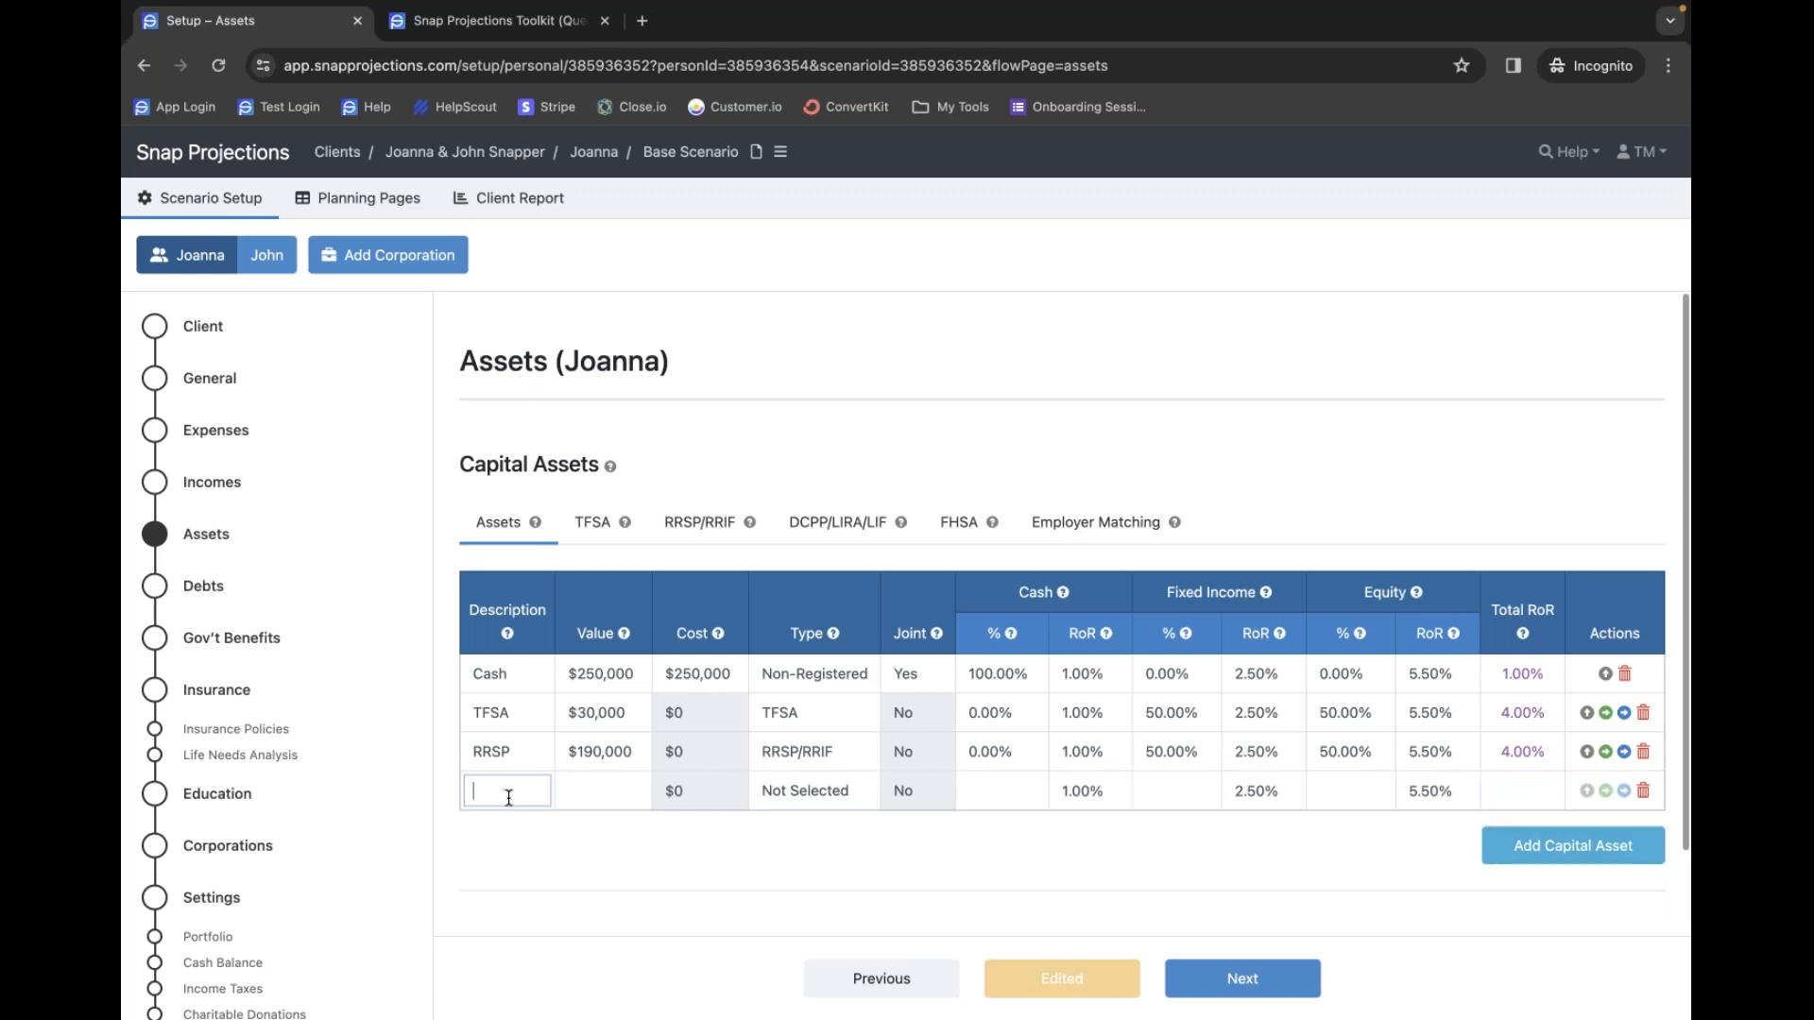
type("E")
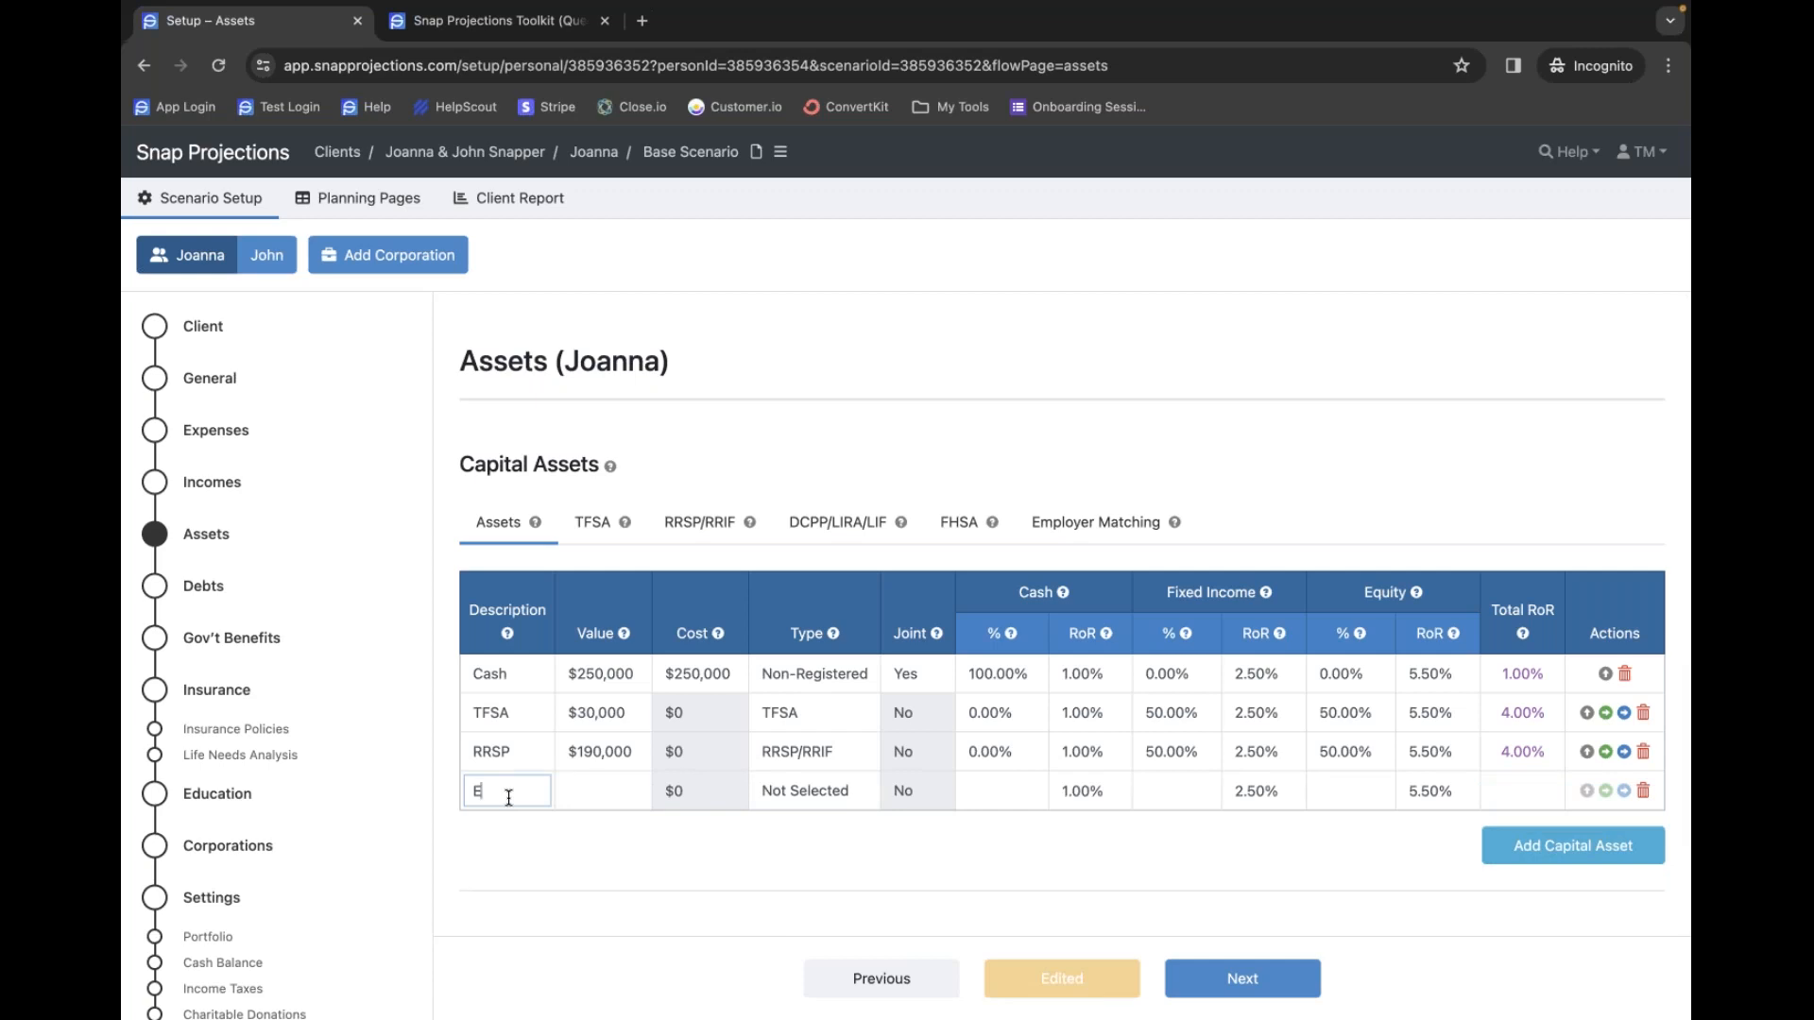
type("SP RRSP")
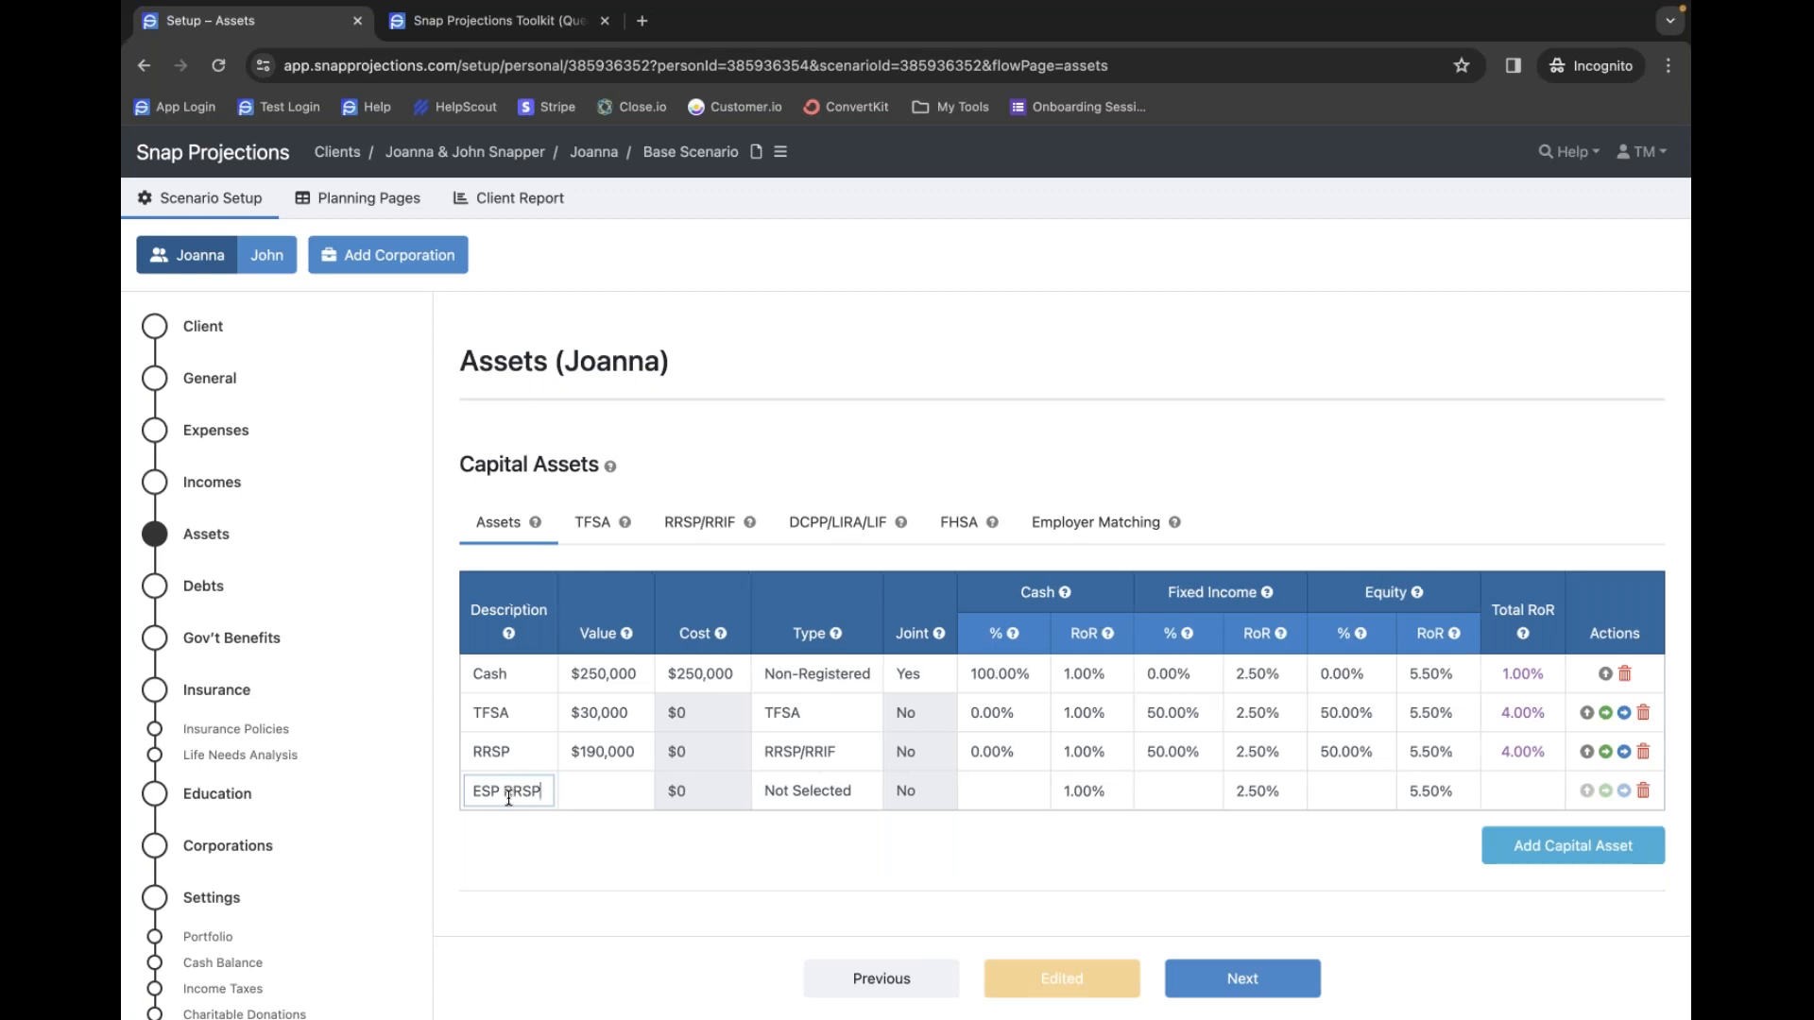
left_click(603, 797)
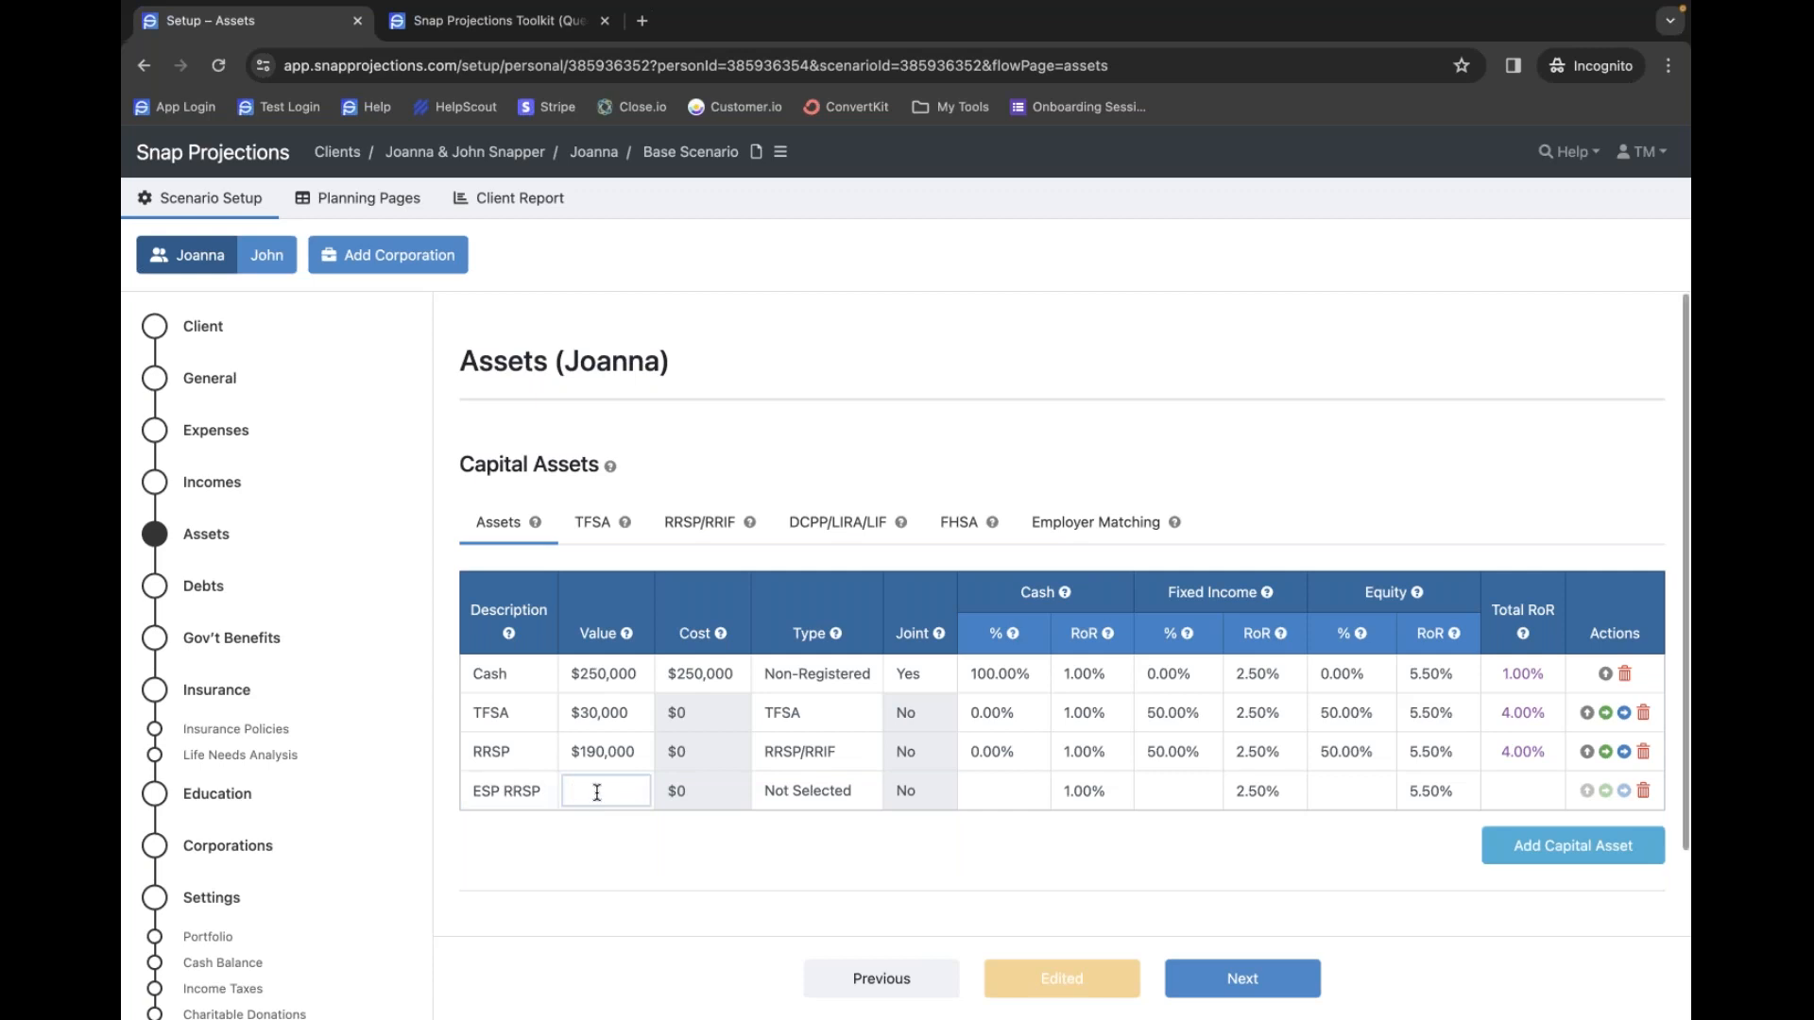
type("100000")
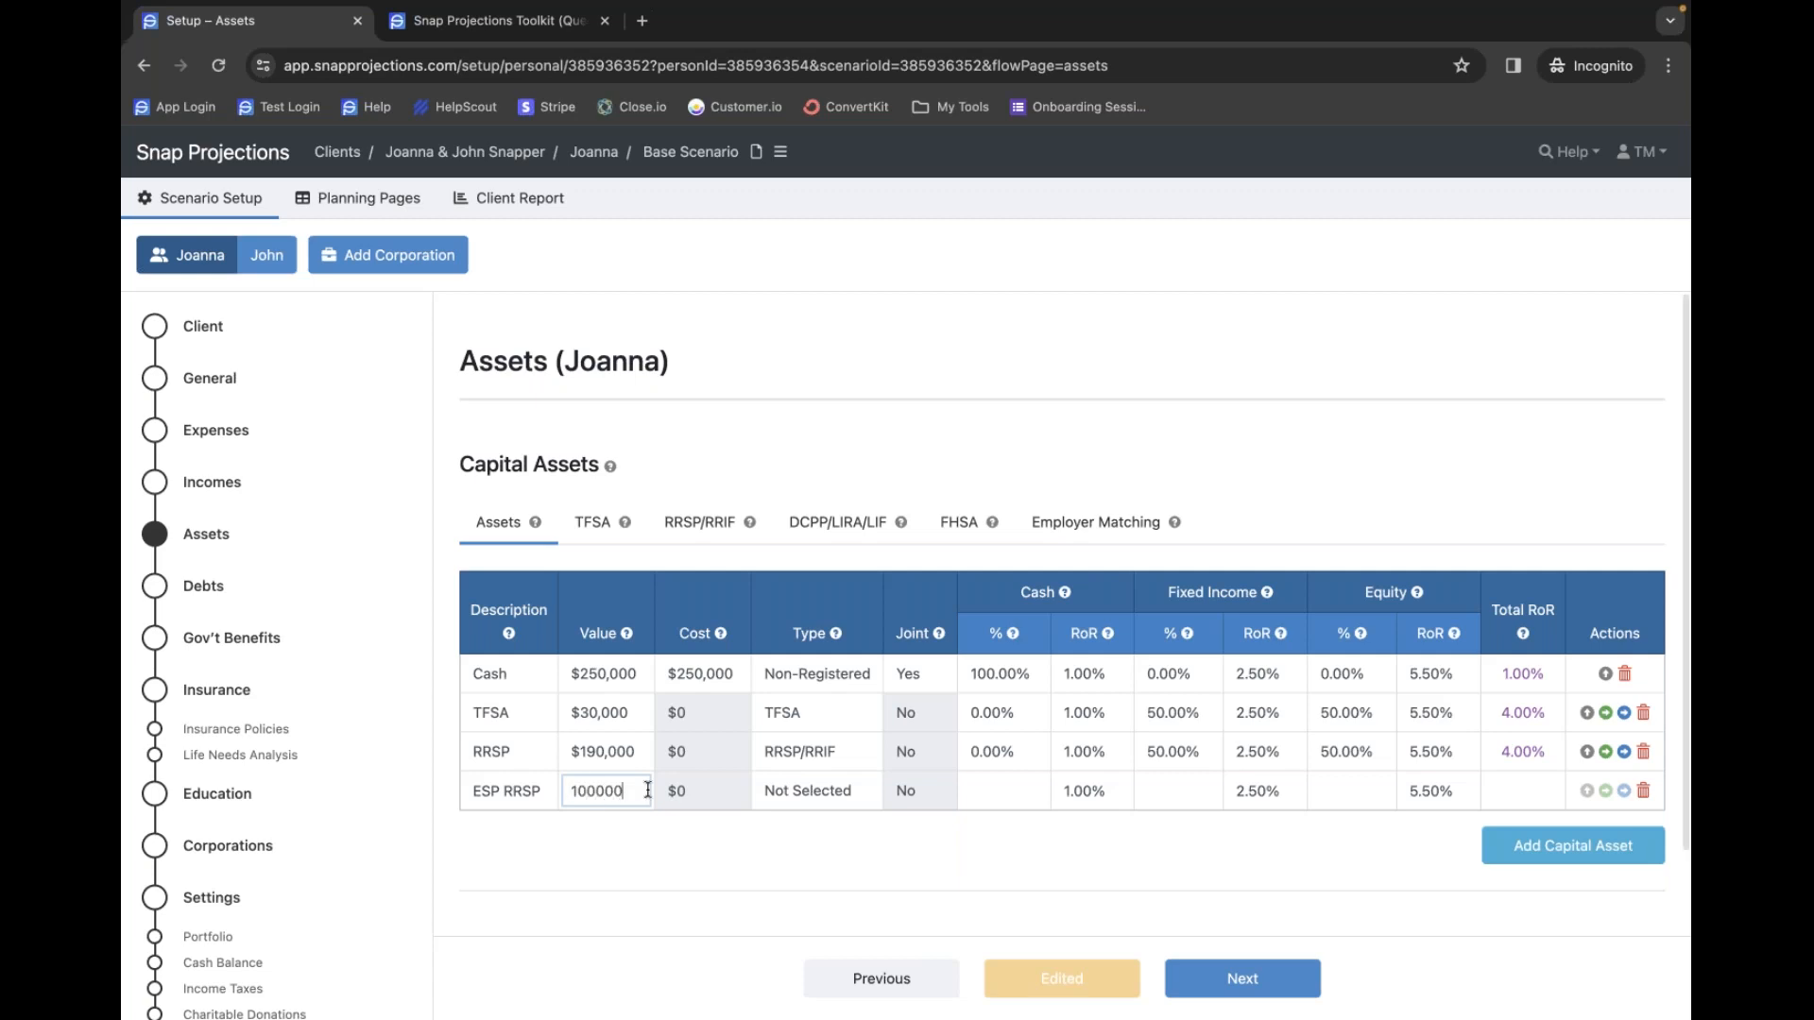
left_click(808, 794)
left_click(803, 862)
- Allocate the ESP RRSP asset 0% to cash and 100% to fixed income
left_click(1034, 790)
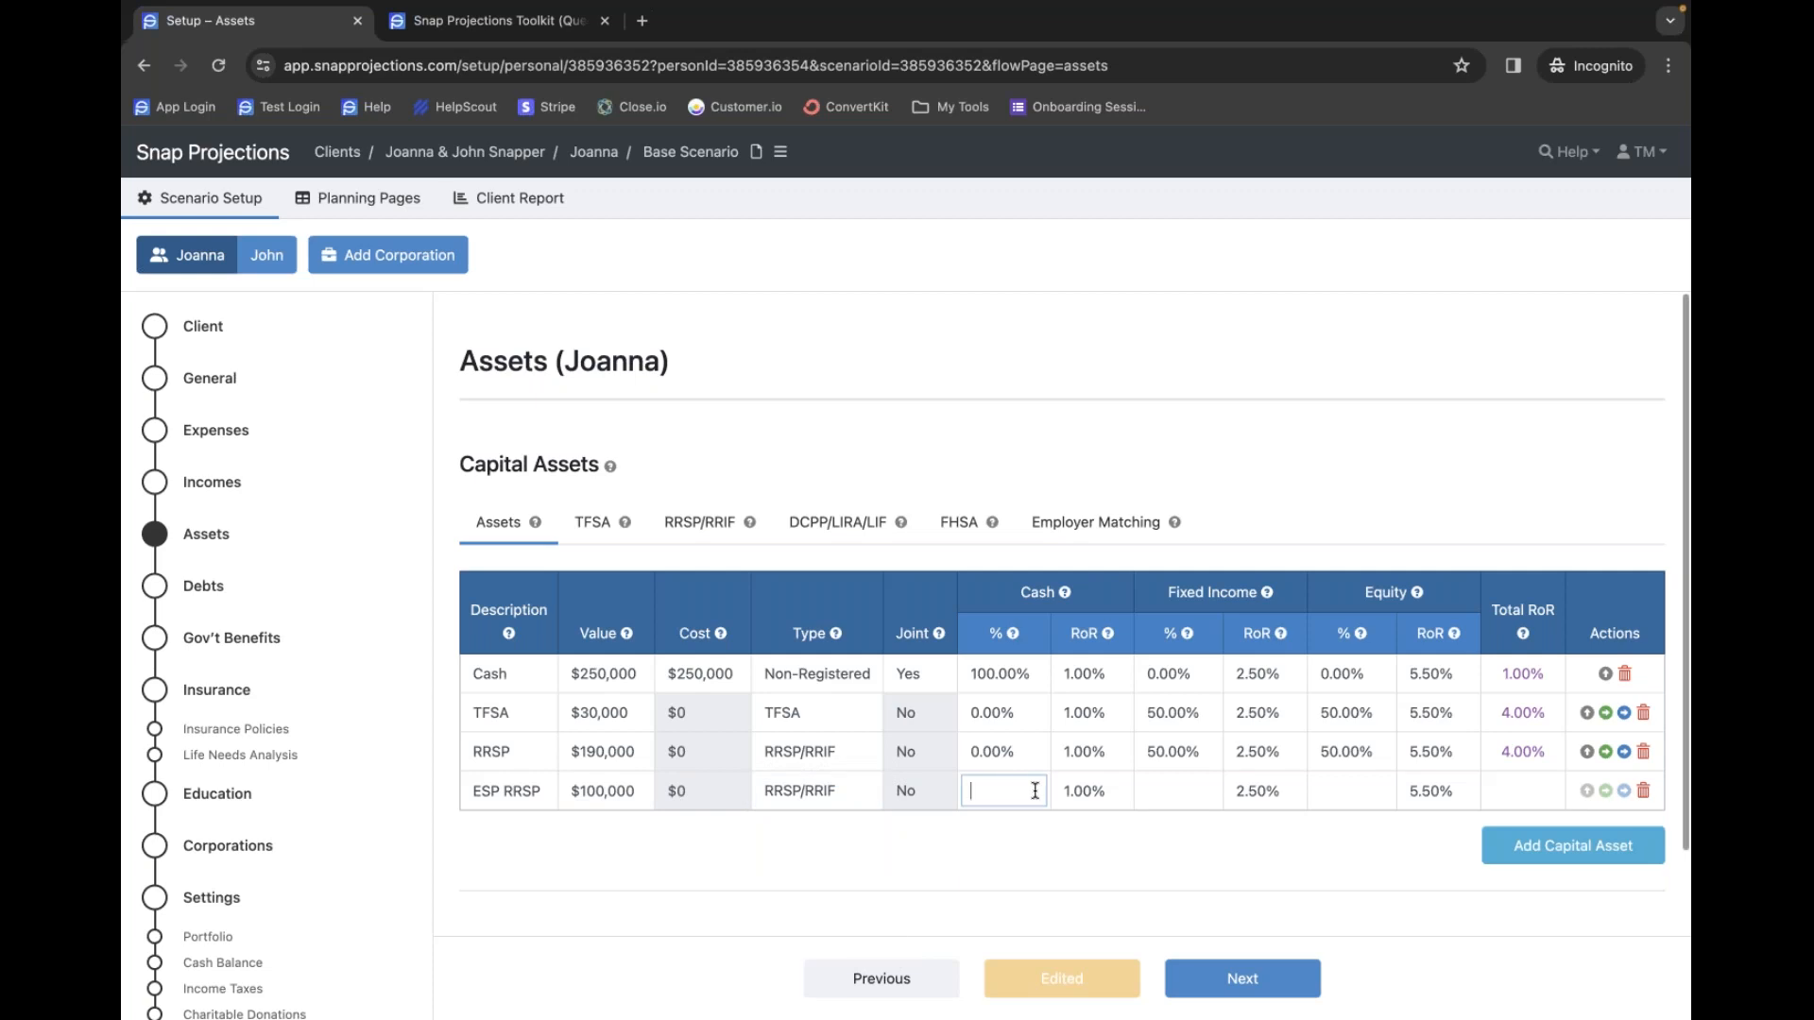
type("0")
left_click(1176, 794)
type("100")
left_click(1269, 850)
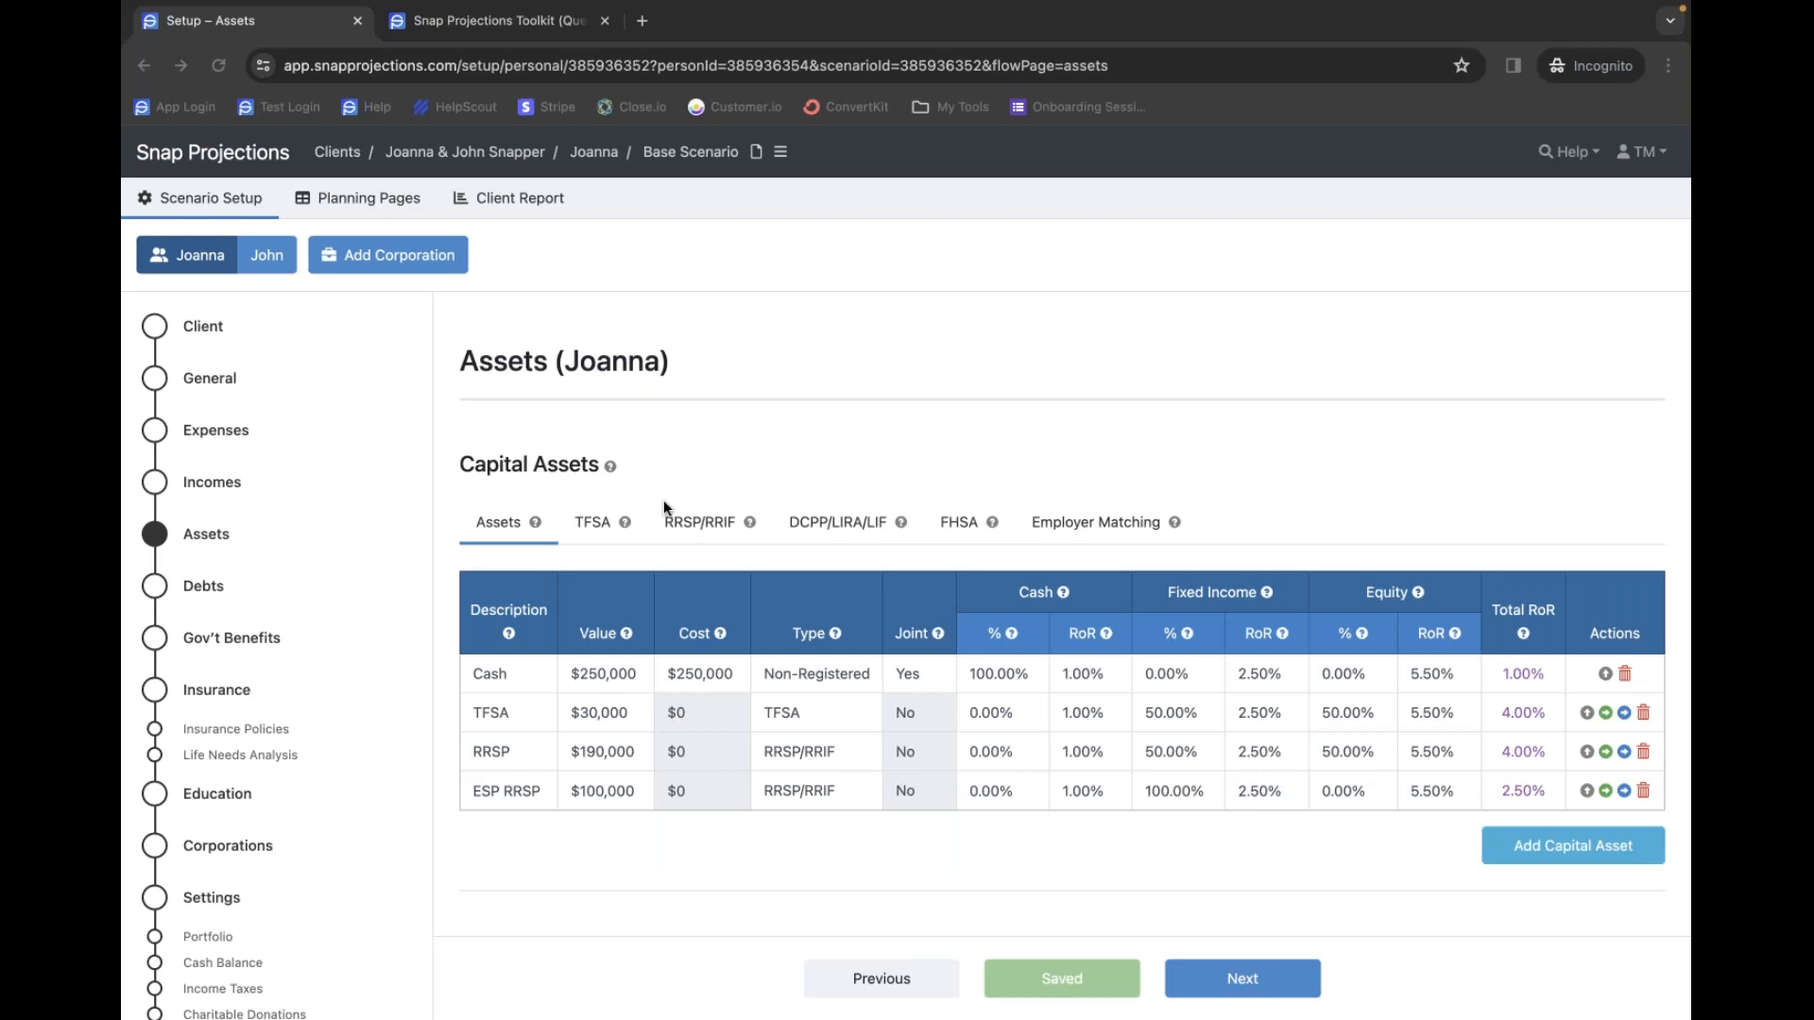
- Set the first spouse's TFSA contribution room for 2024 to $65,000
left_click(580, 531)
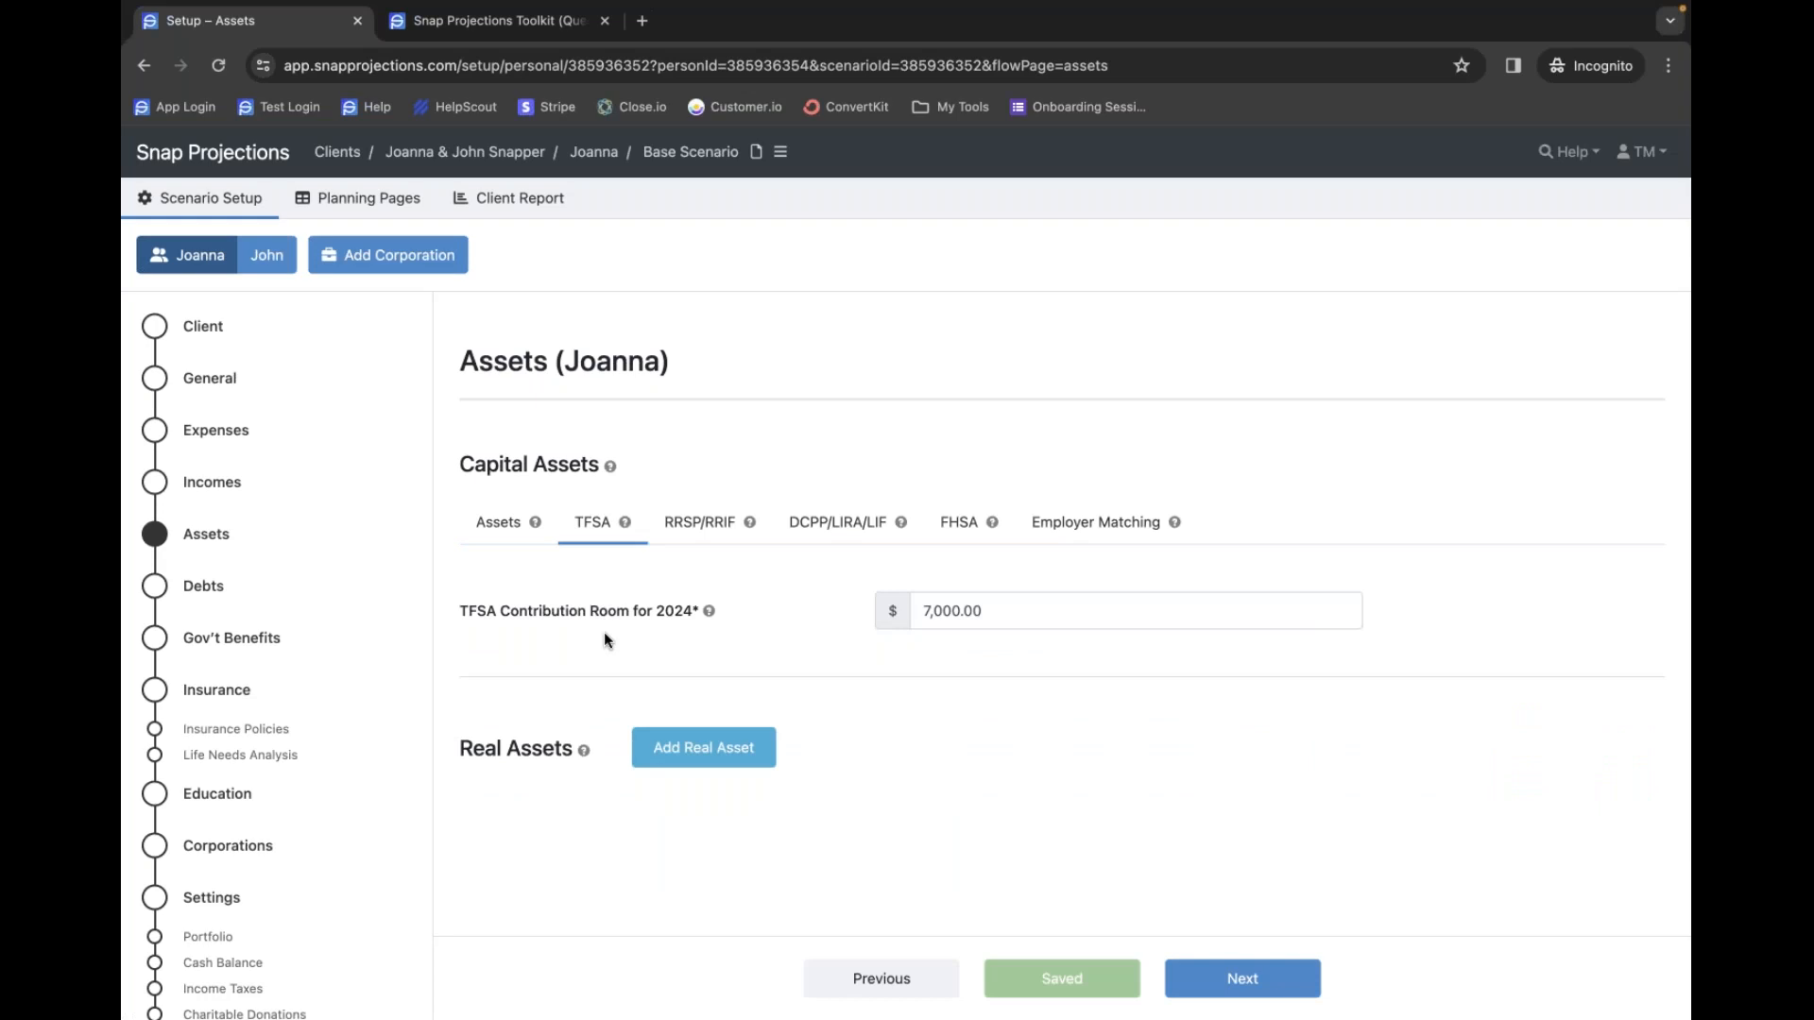
left_click(1034, 616)
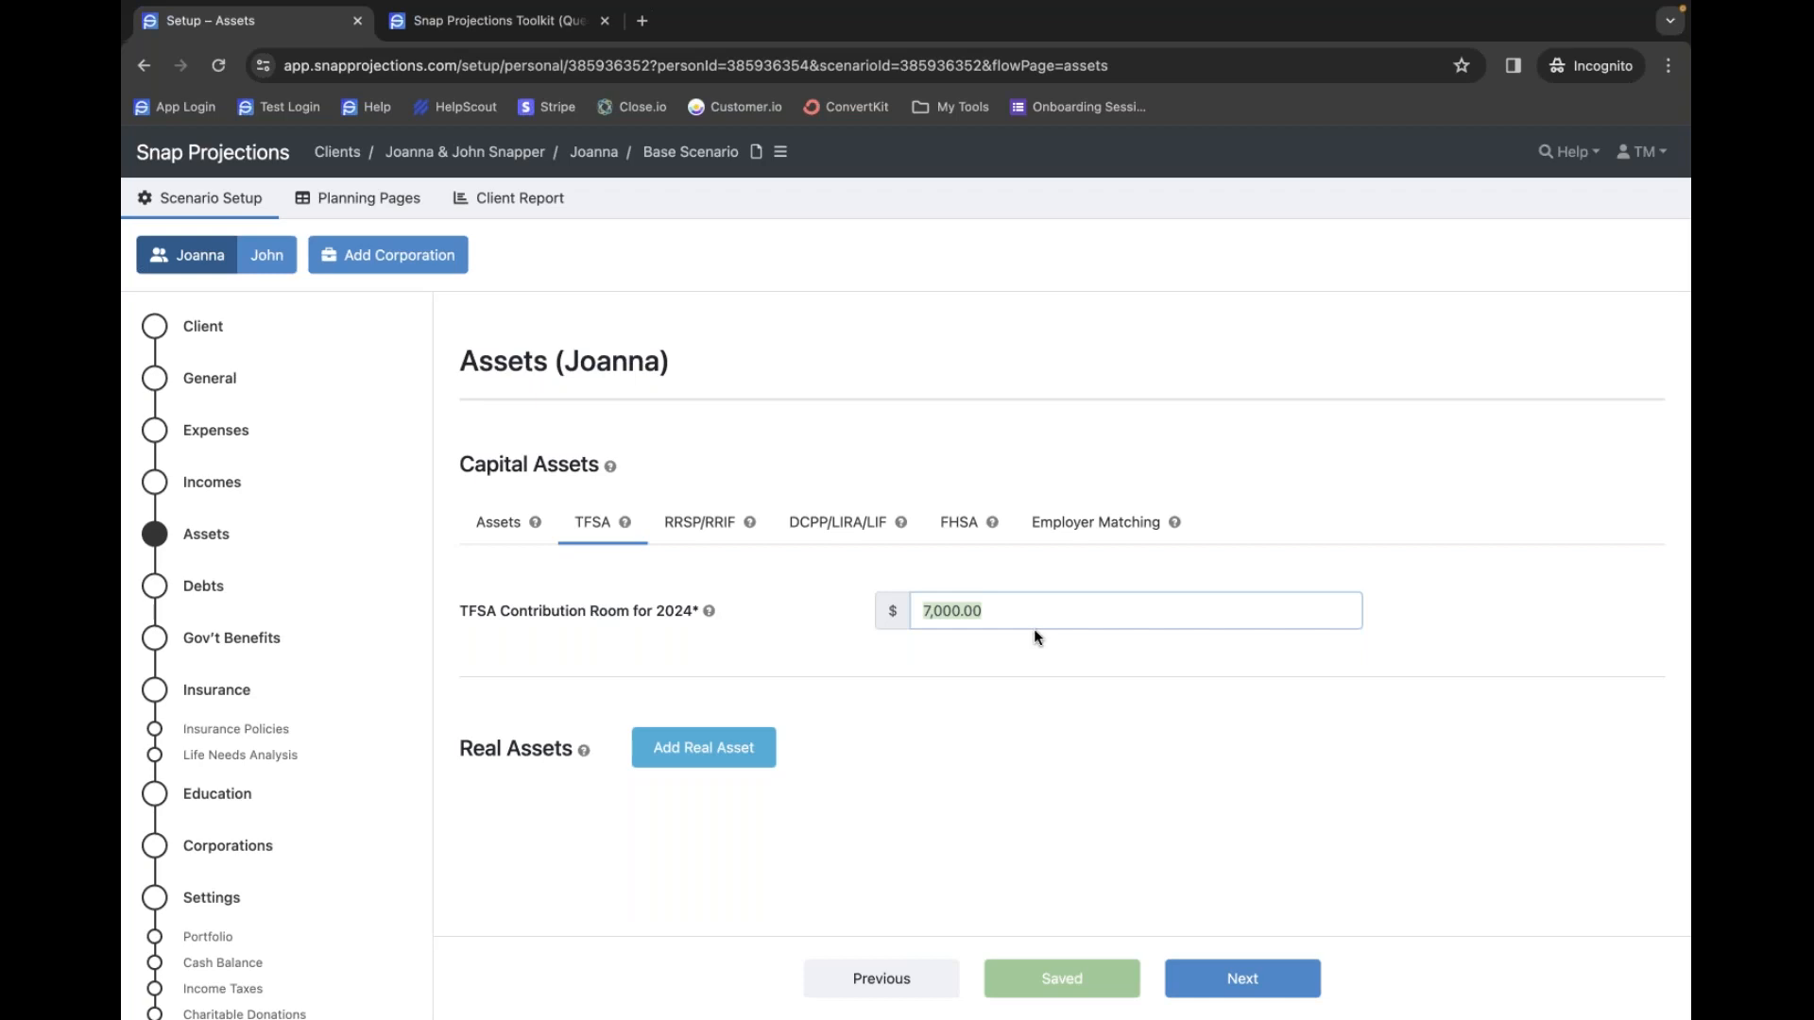
type("65000")
- Review the first spouse's RRSP contribution room for 2024 in the RRSP/RRIF settings
left_click(689, 524)
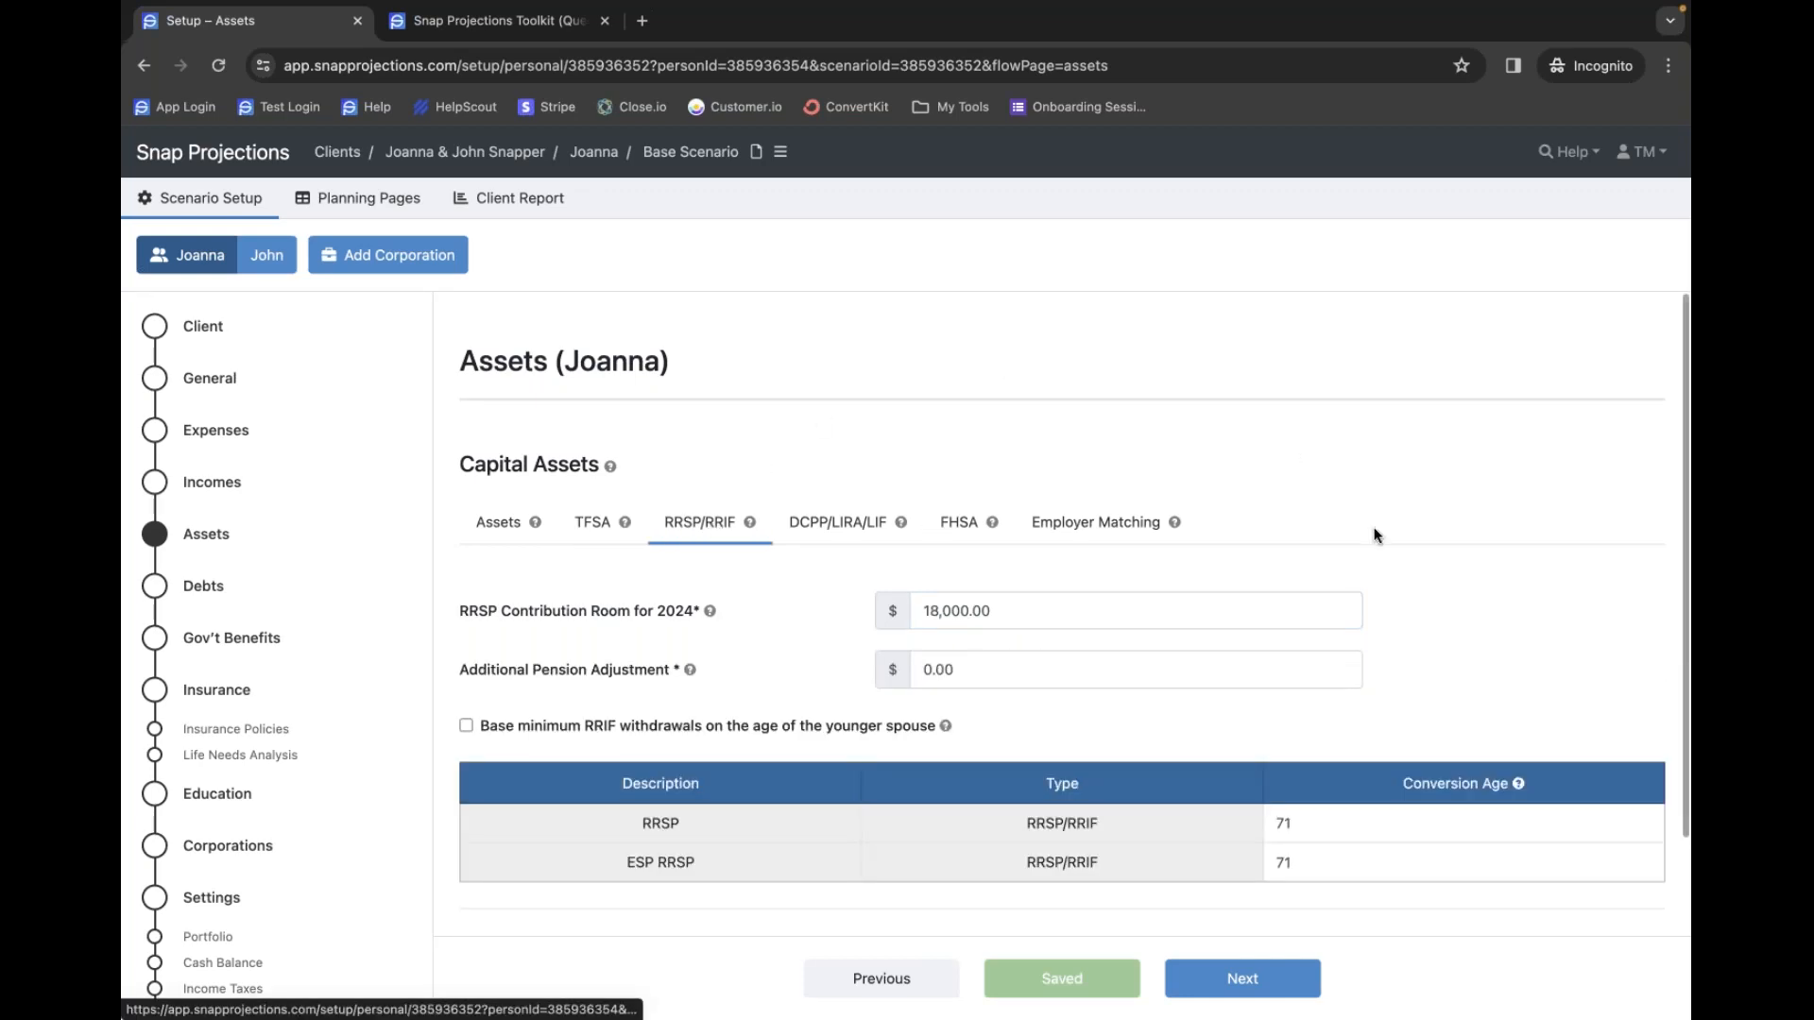
left_click(1017, 616)
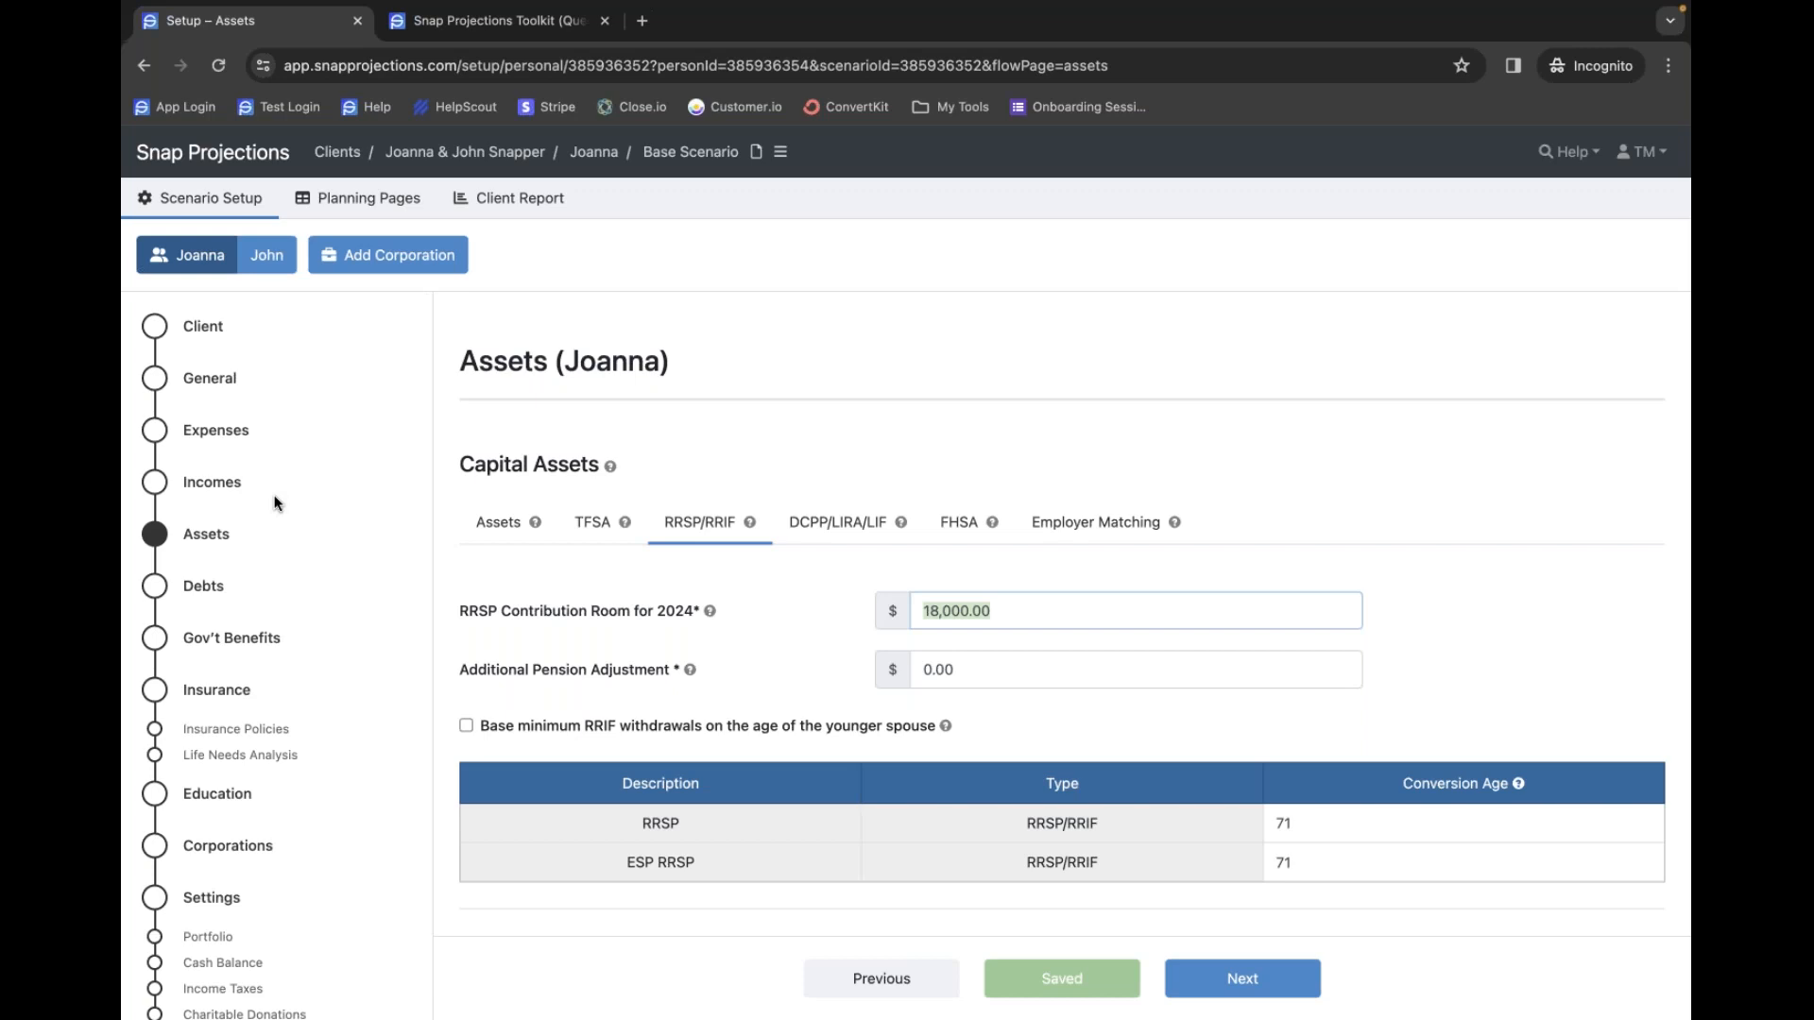
left_click(1015, 604)
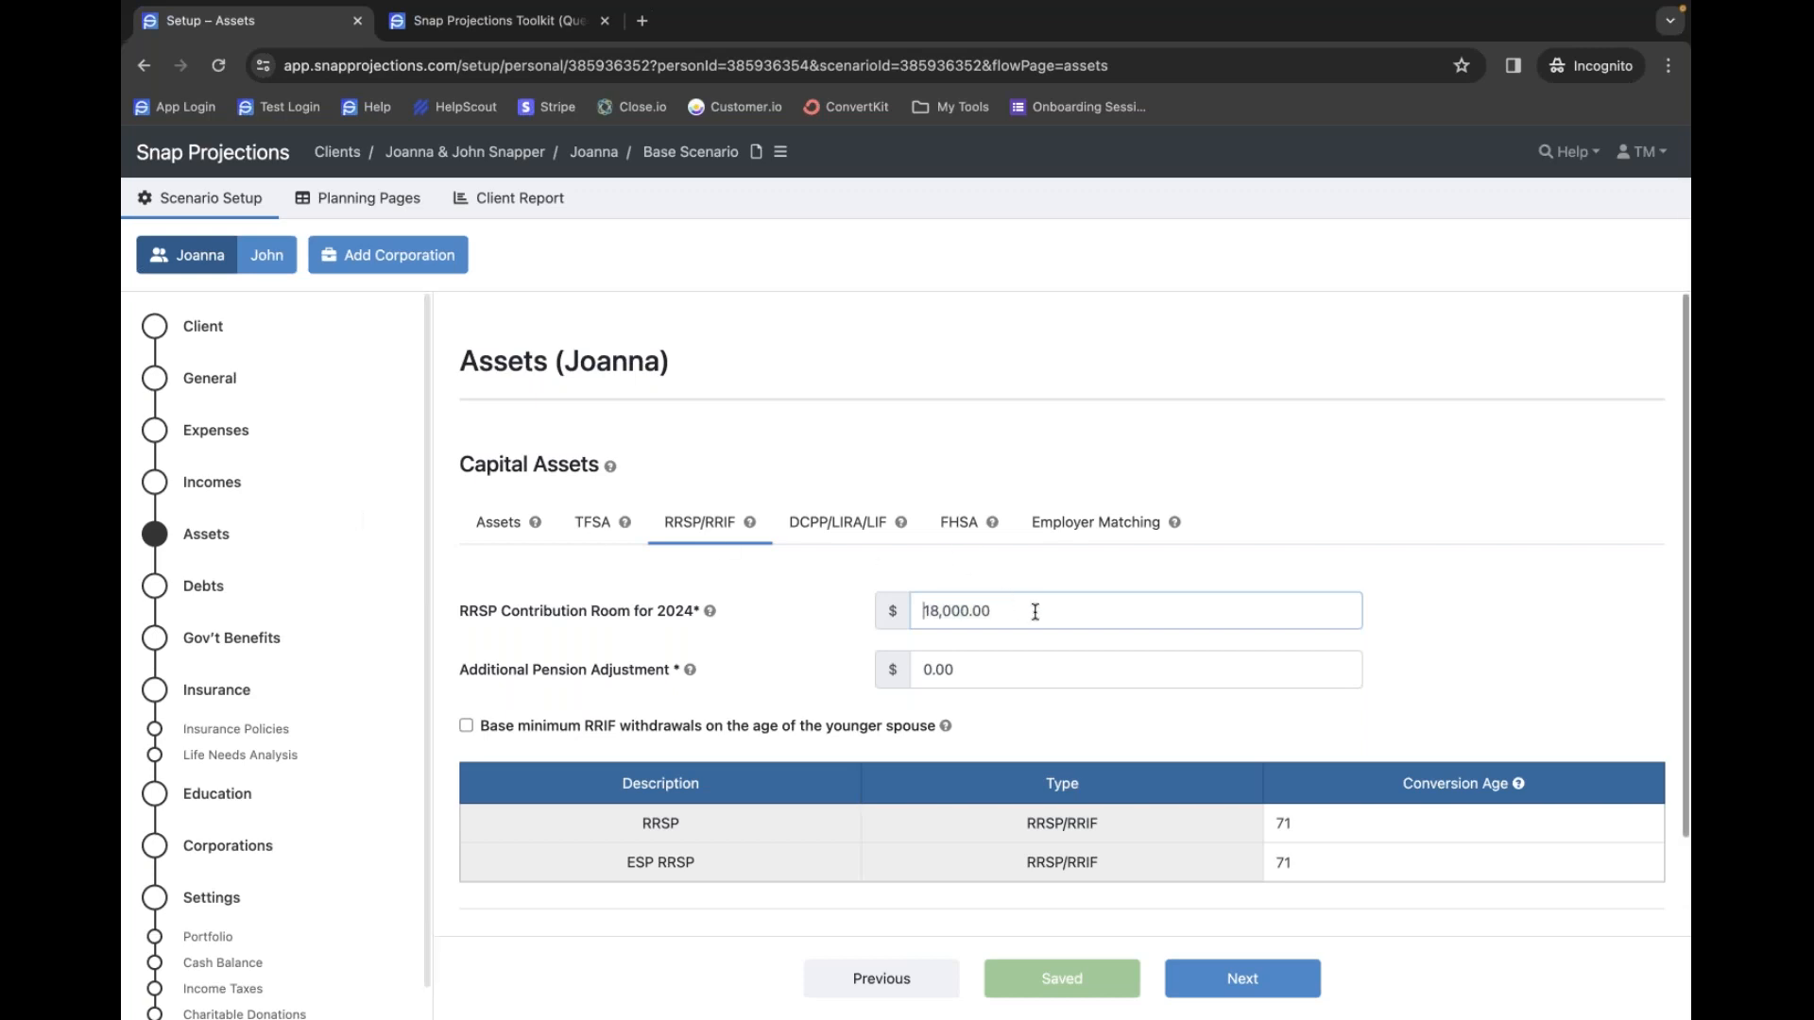
left_click_drag(1032, 613, 920, 612)
left_click(936, 612)
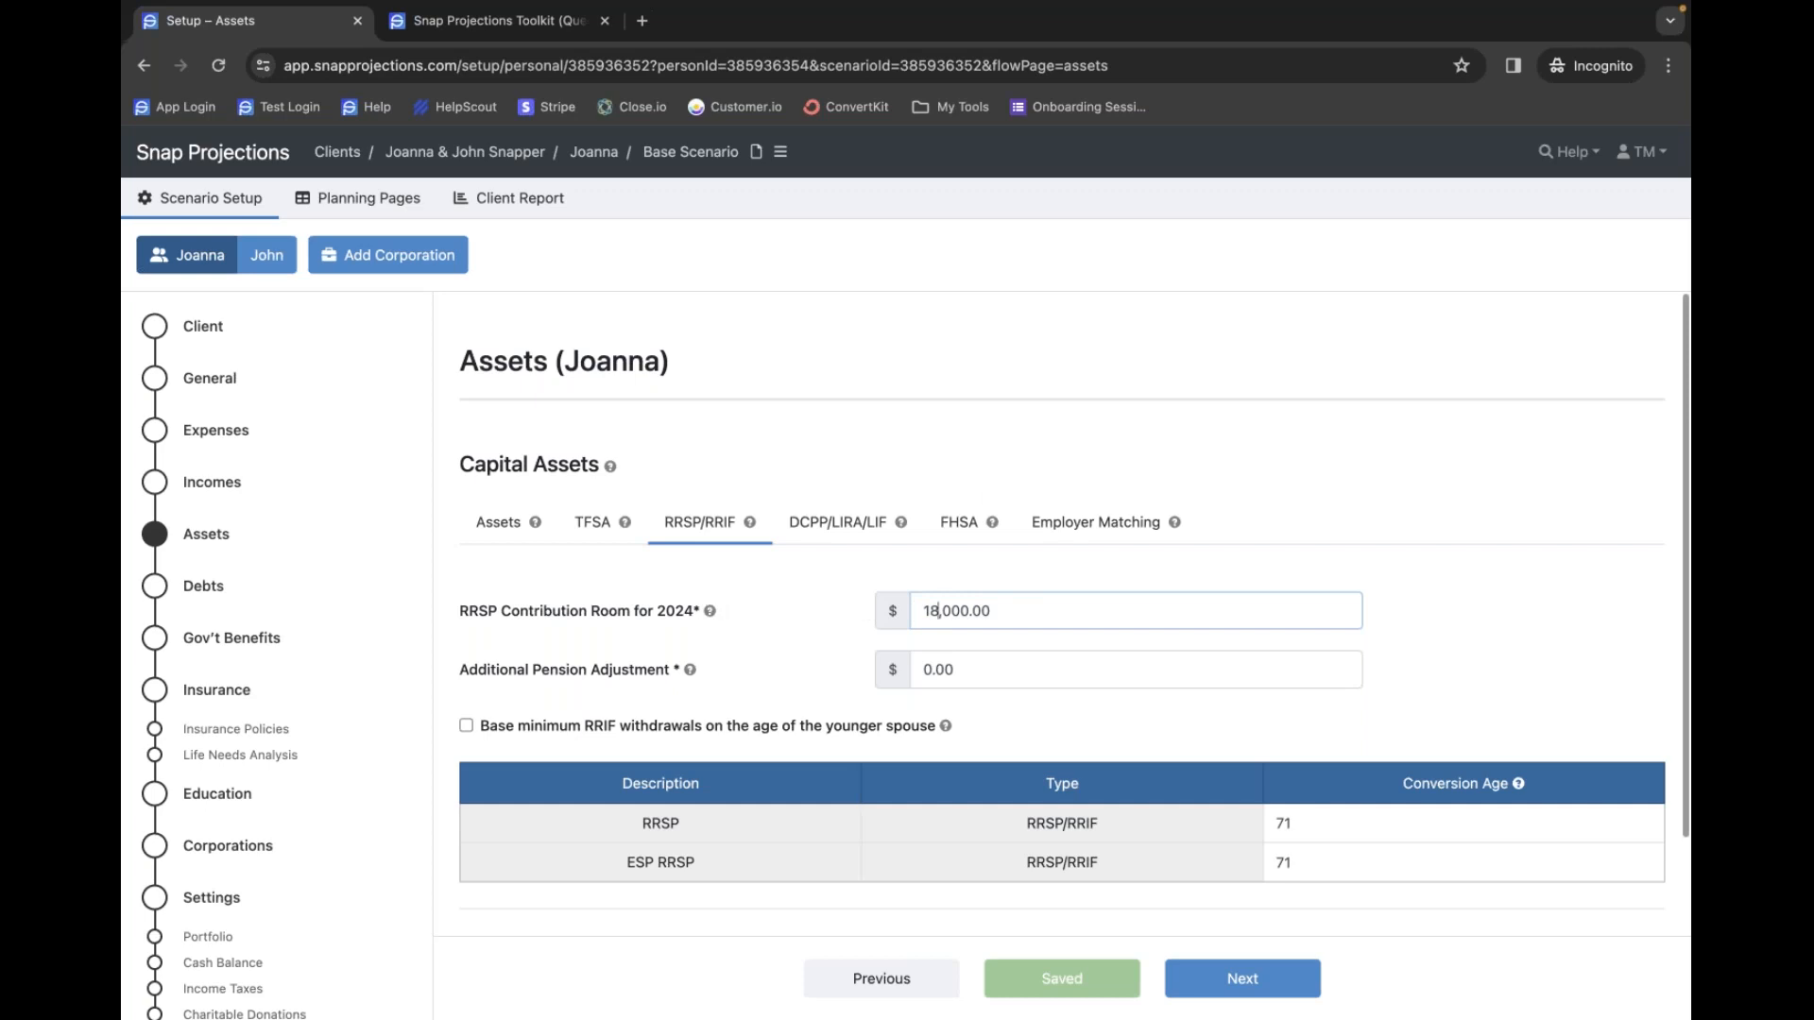
- Set up employer matching for the ESP RRSP on Employment Income, with 5% employee and 5% employer contributions
left_click(1082, 524)
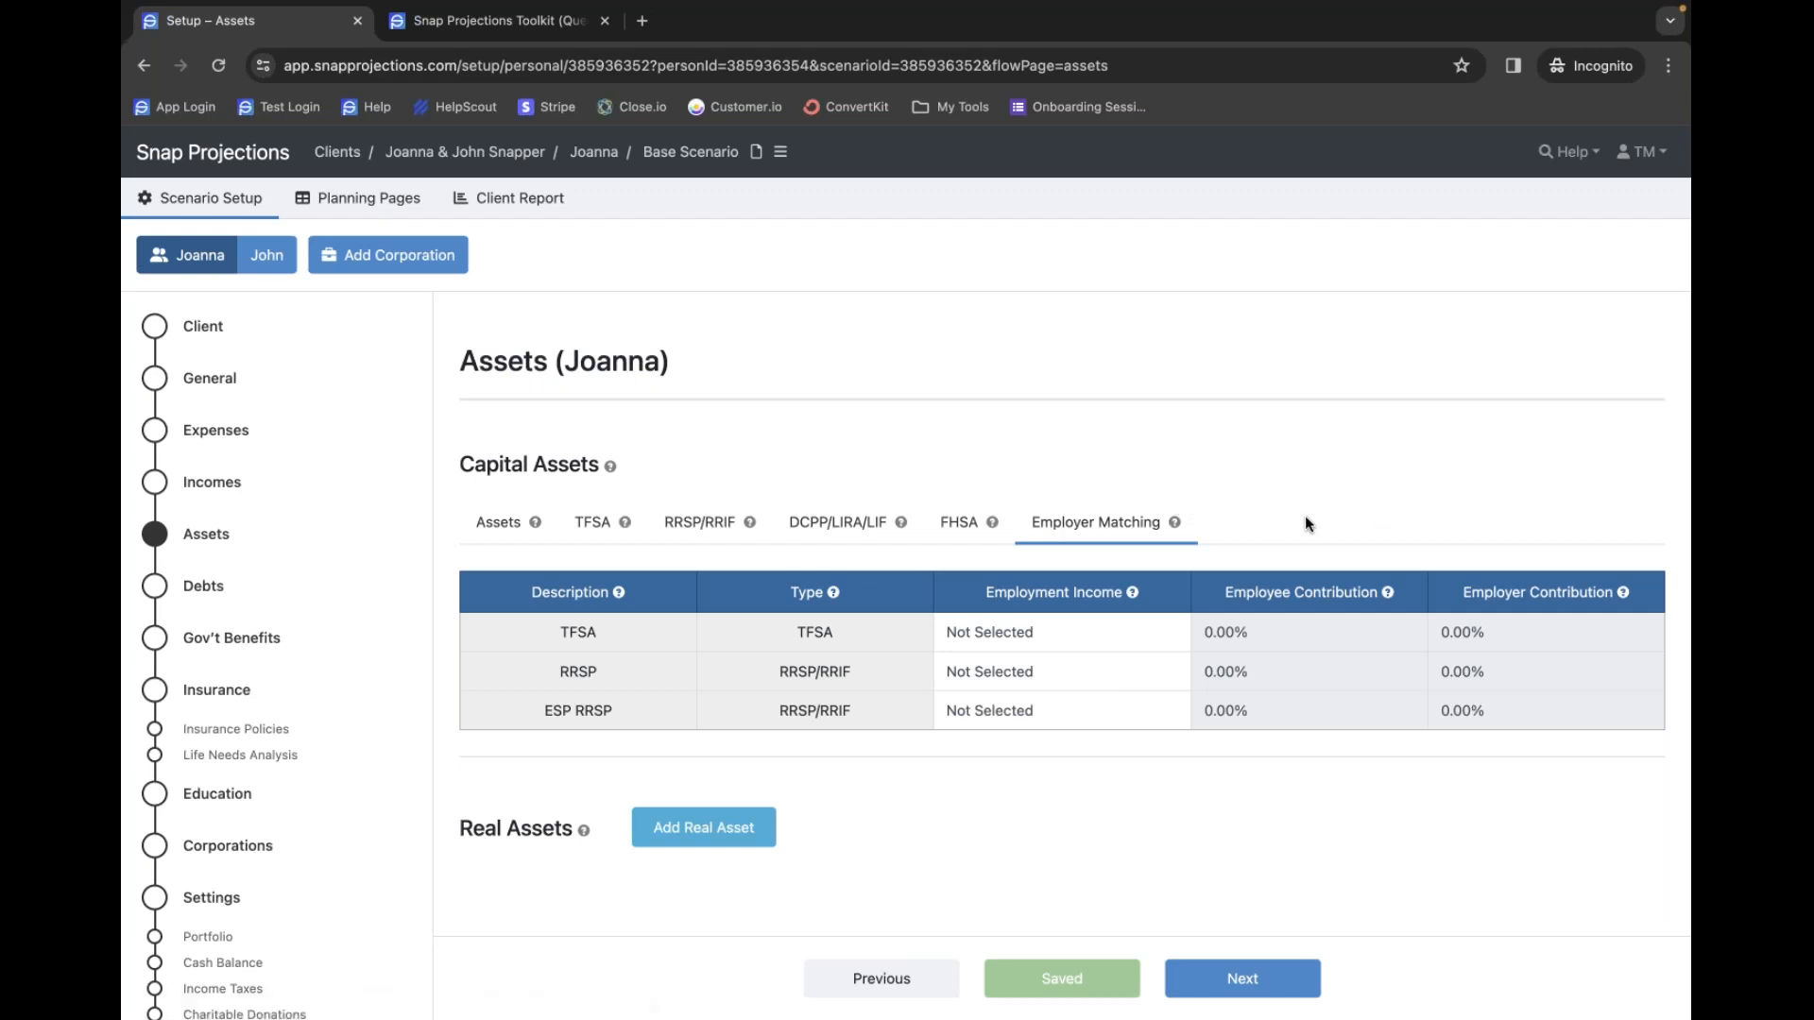
left_click(982, 710)
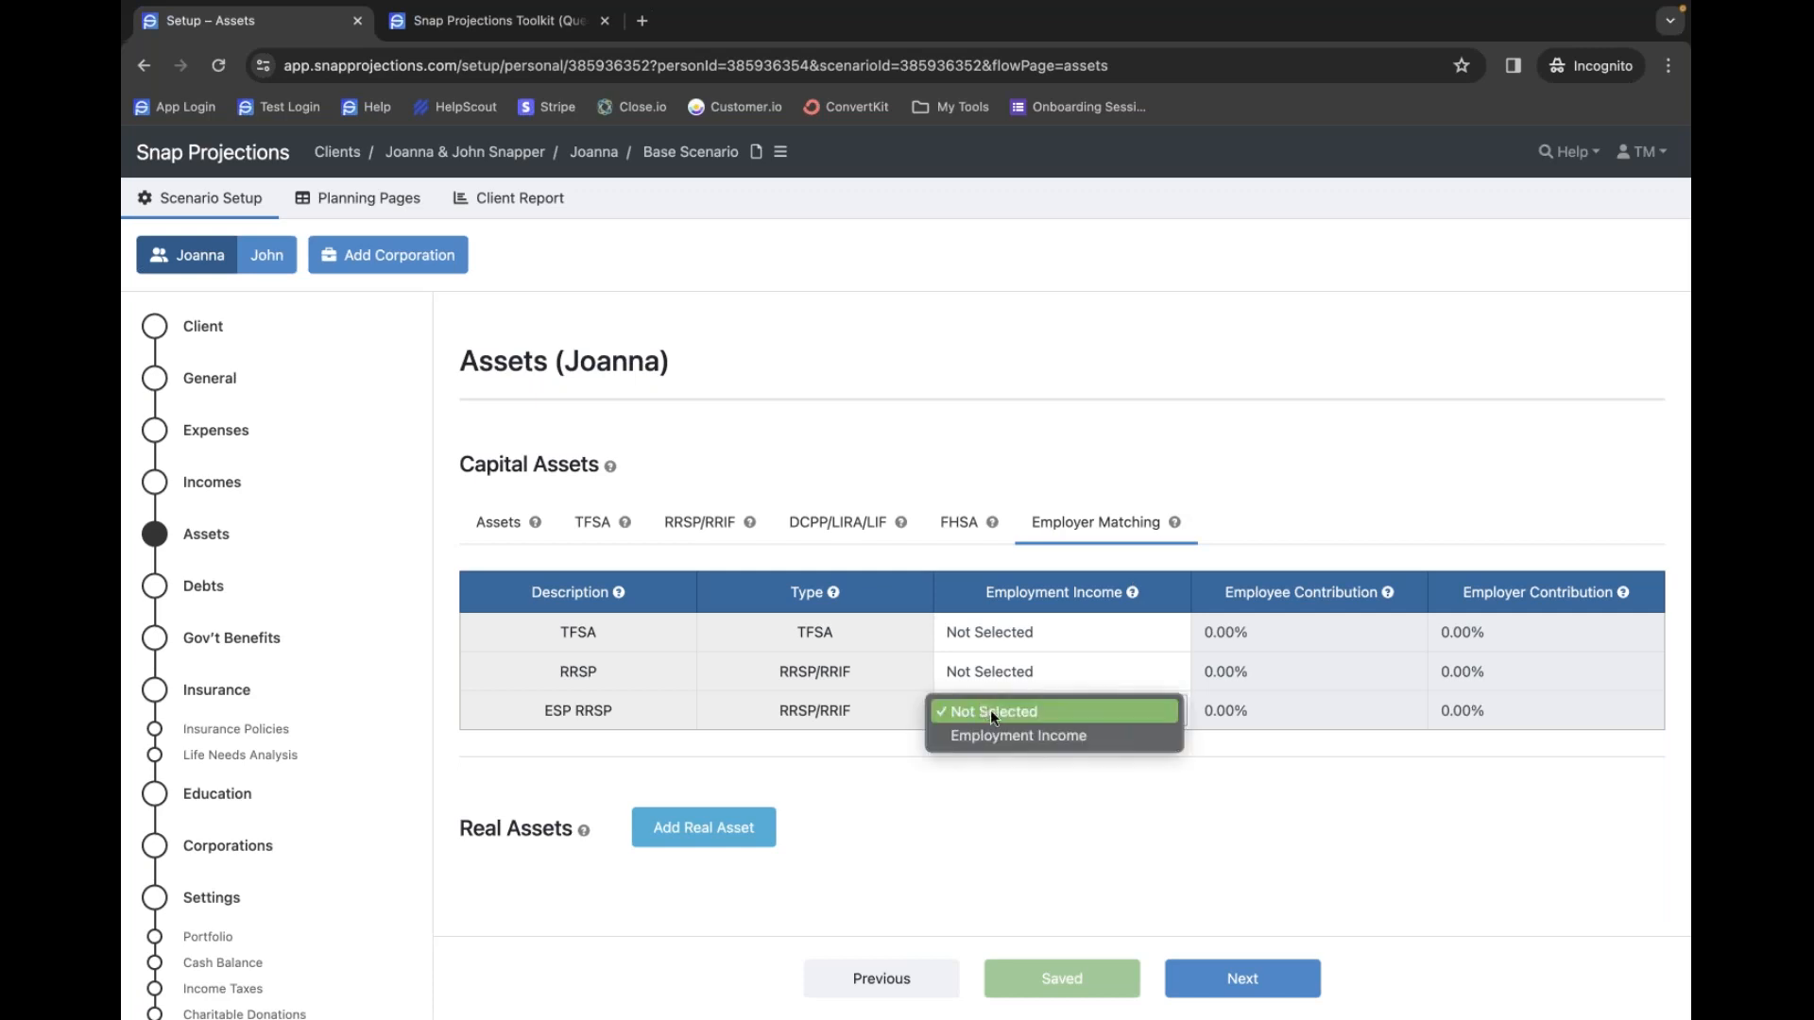
left_click(978, 737)
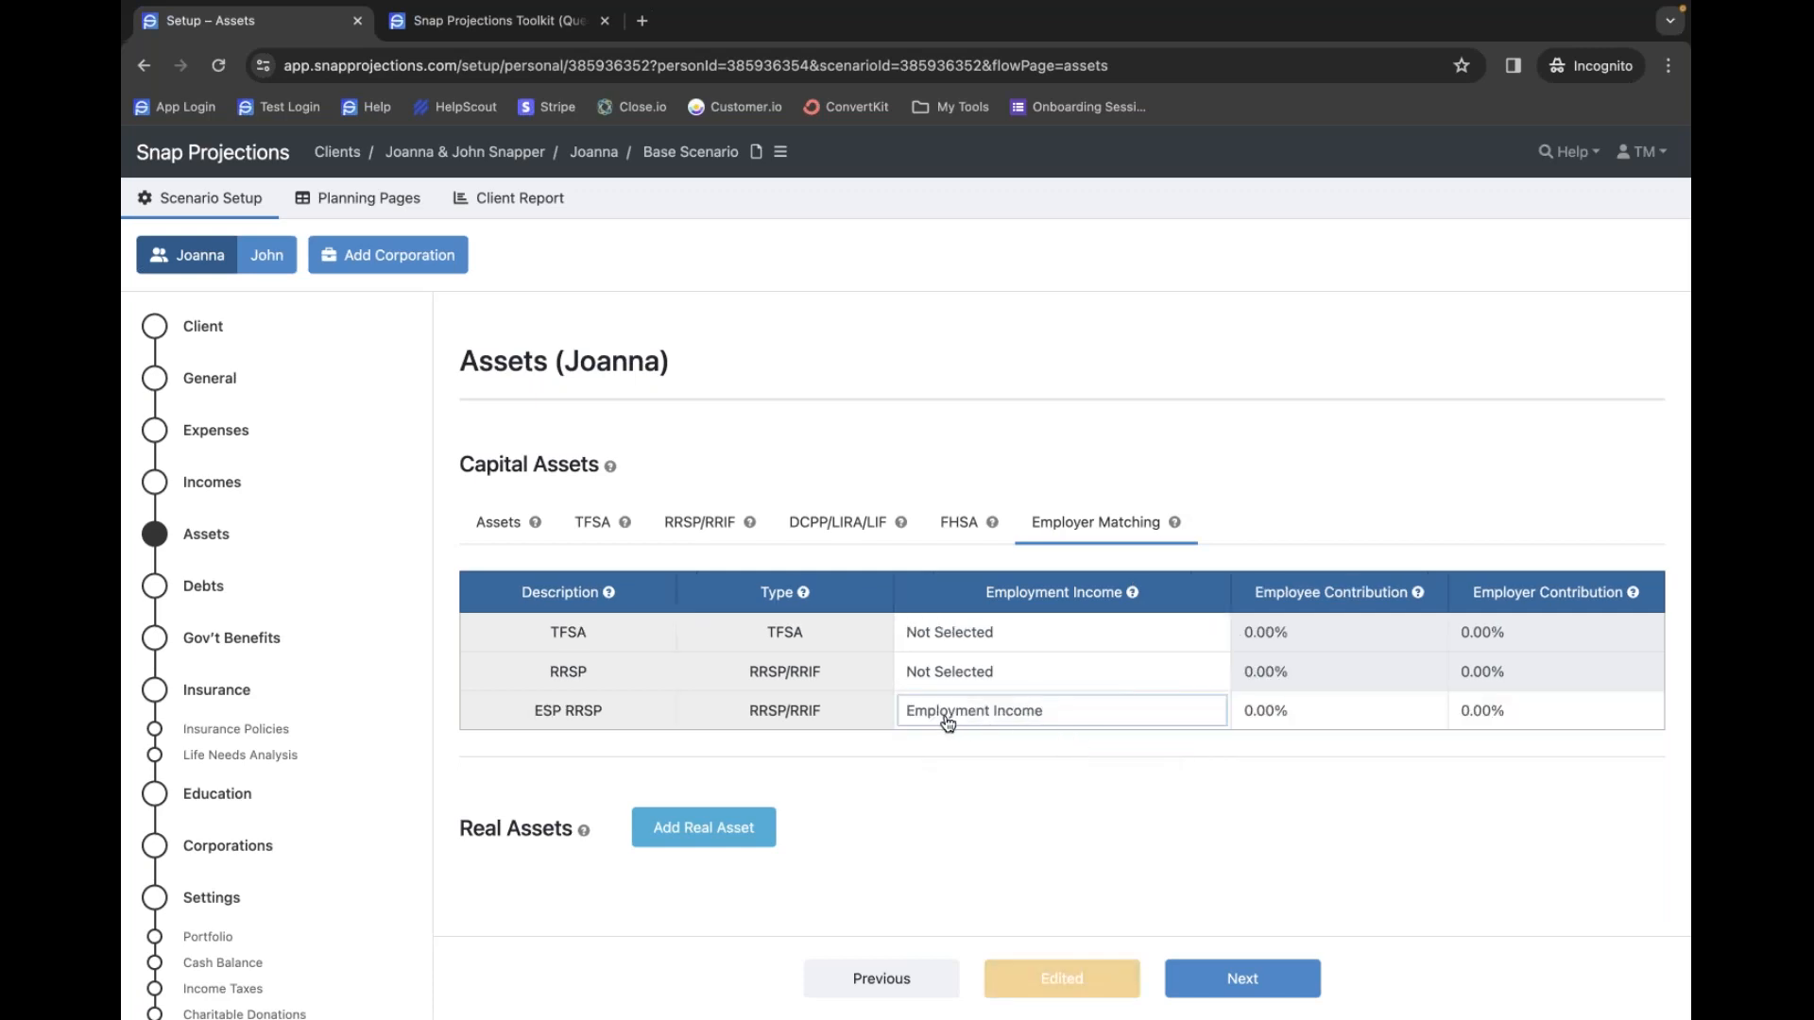
left_click(1327, 717)
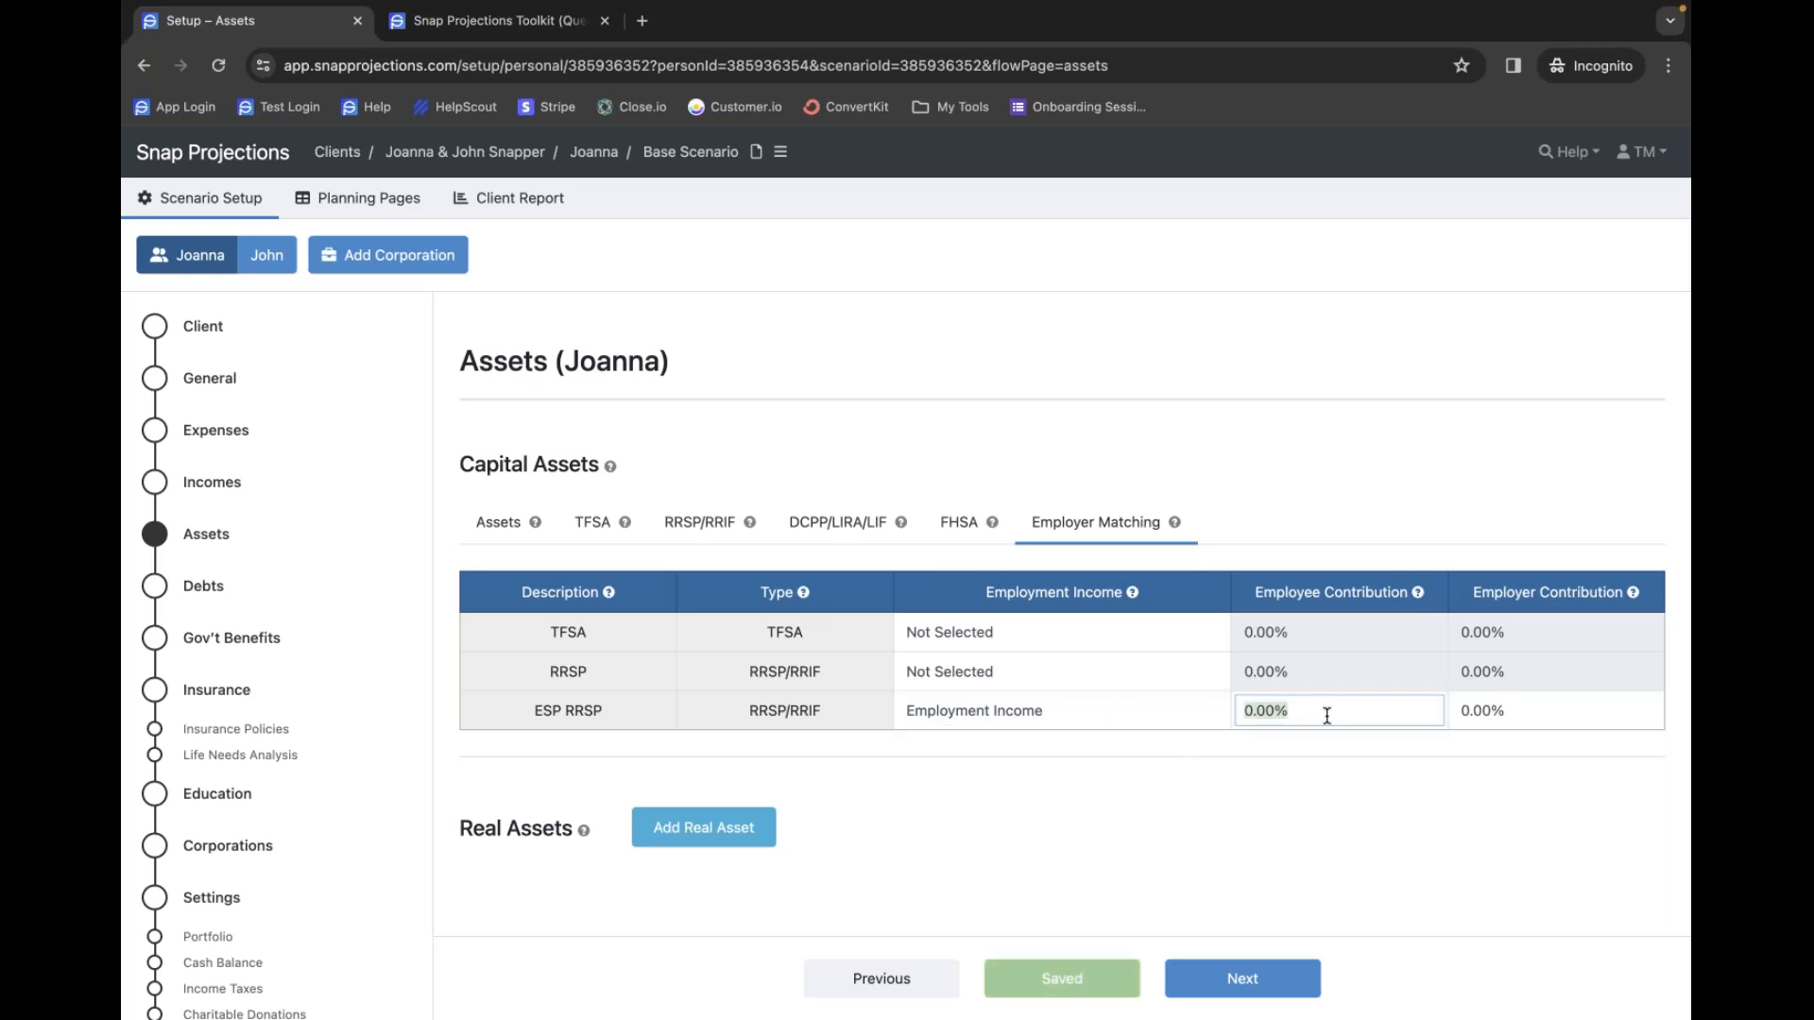
type("5")
left_click(1525, 712)
type("5")
left_click(1464, 753)
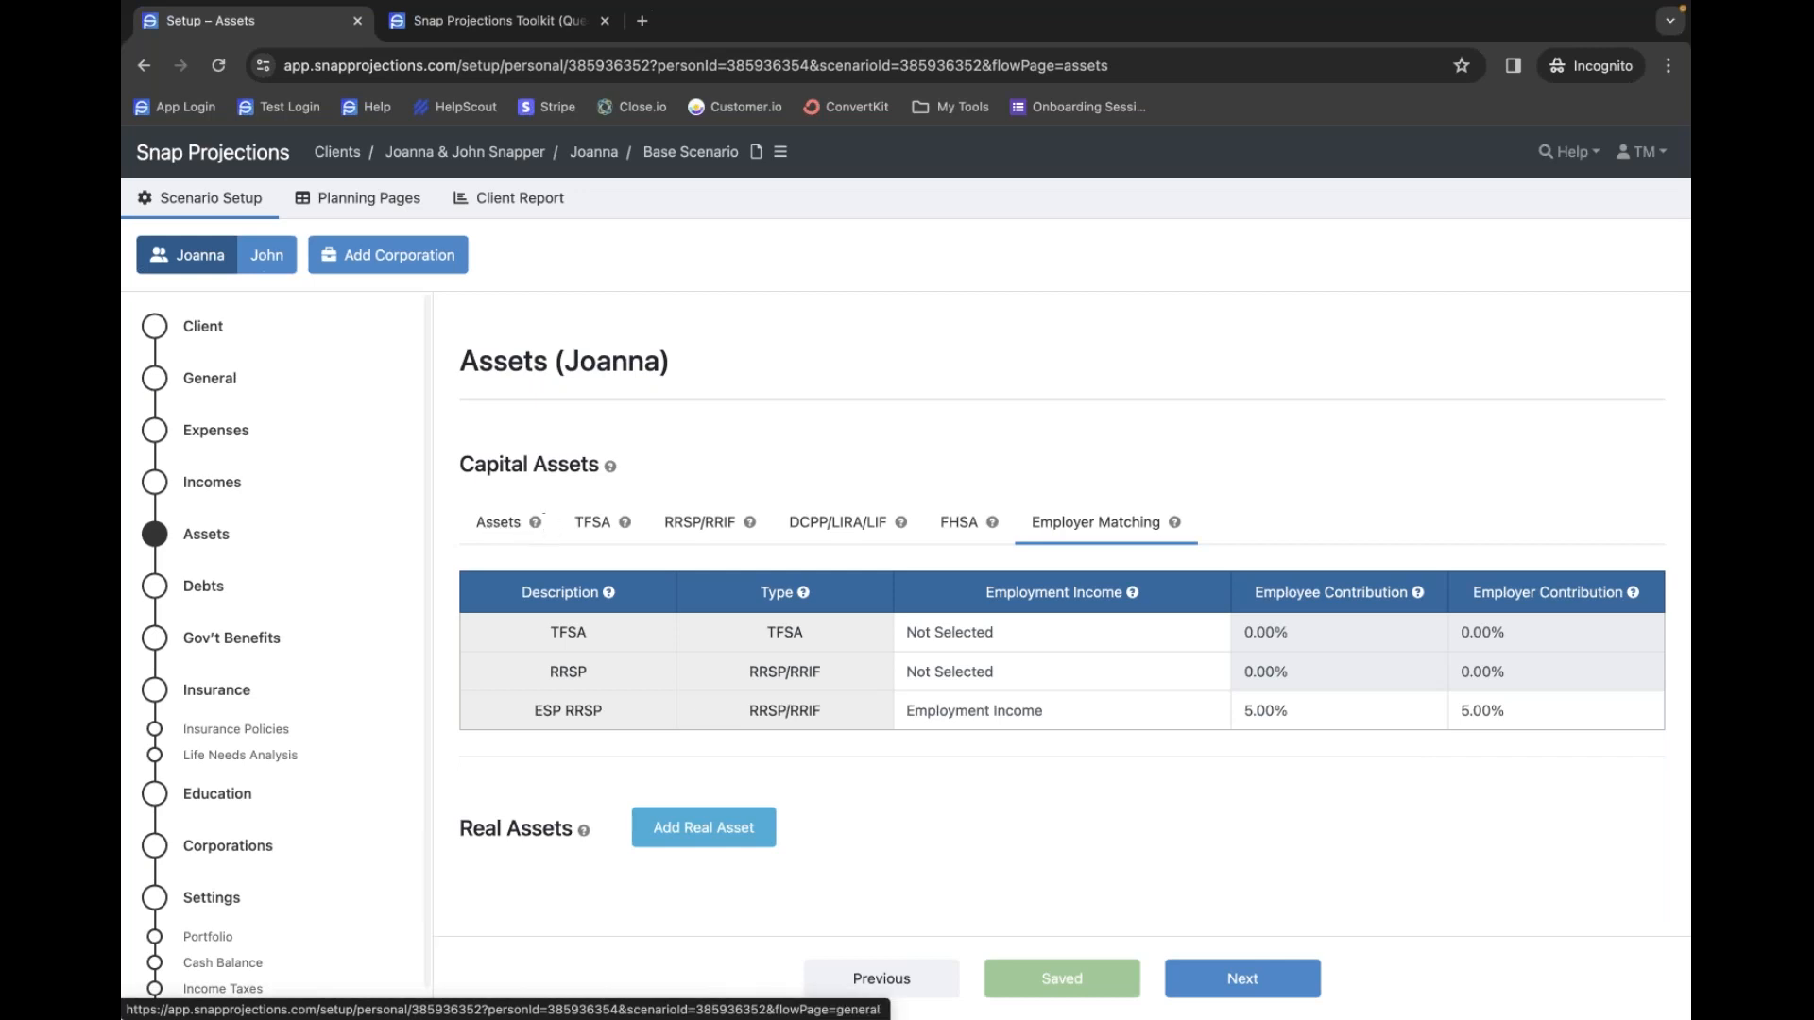
- Delete the Default capital asset from the second spouse's assets
left_click(267, 263)
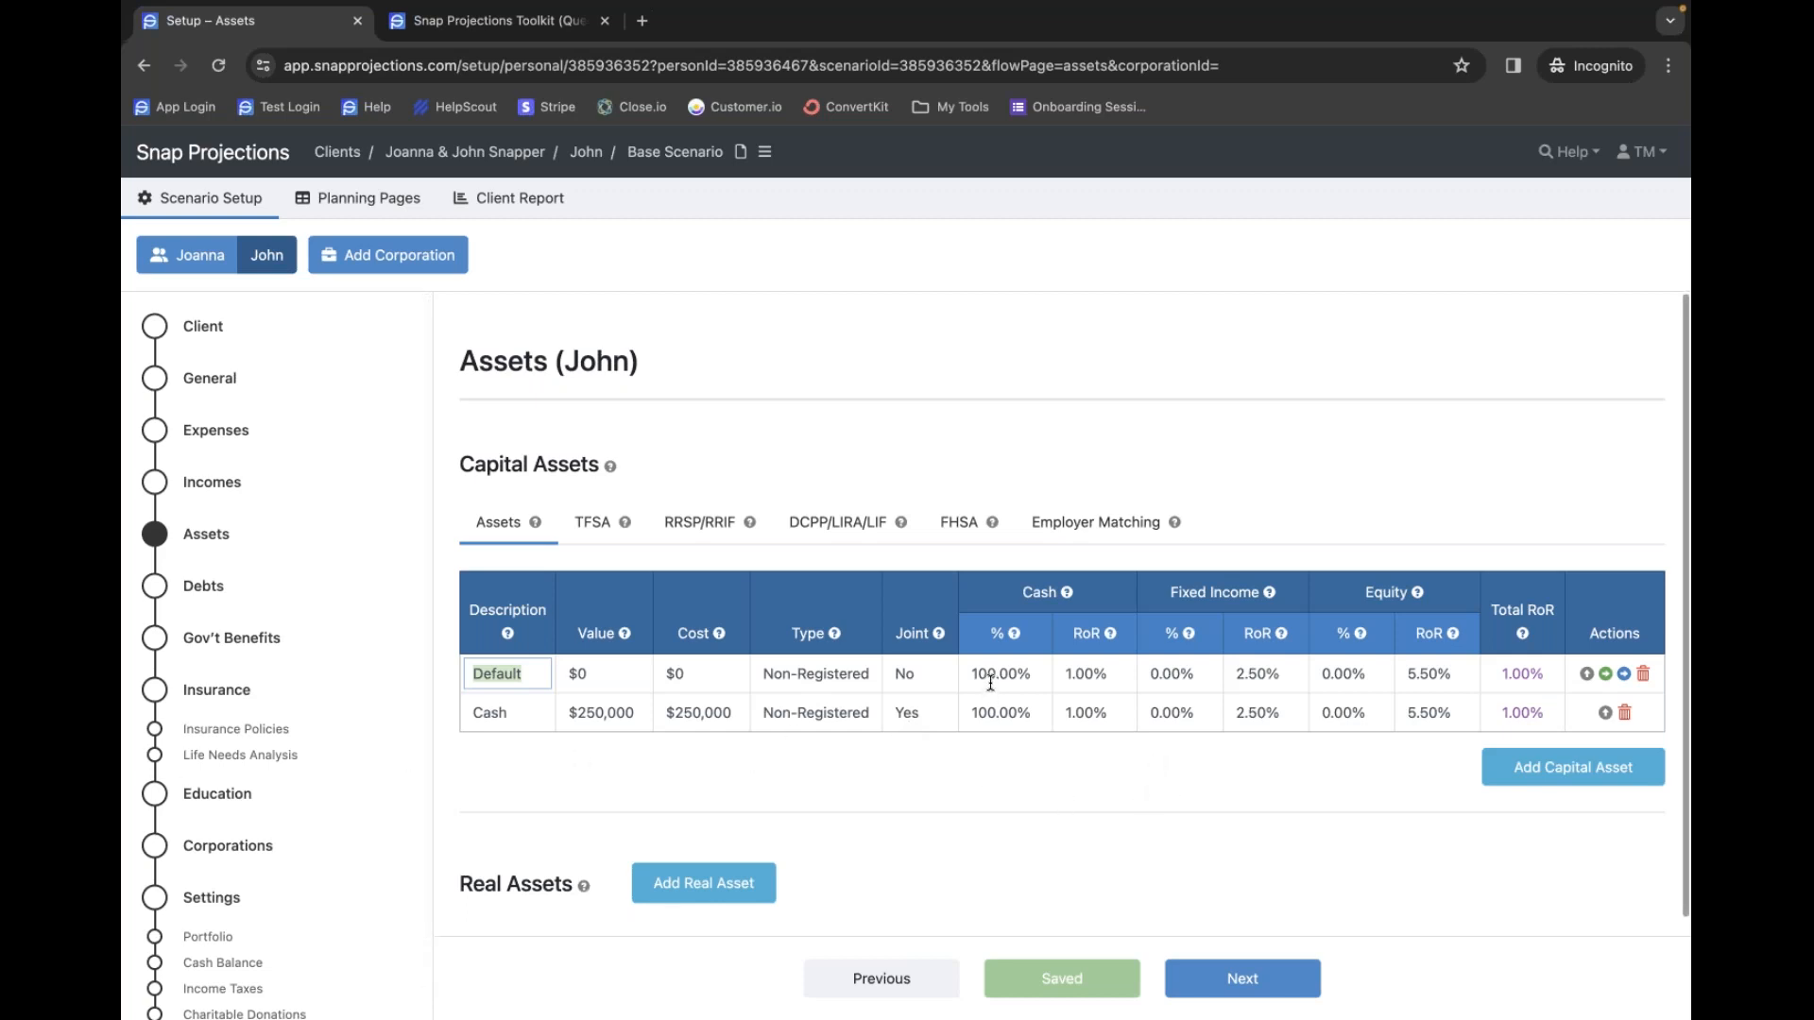
left_click(1643, 674)
left_click(1084, 373)
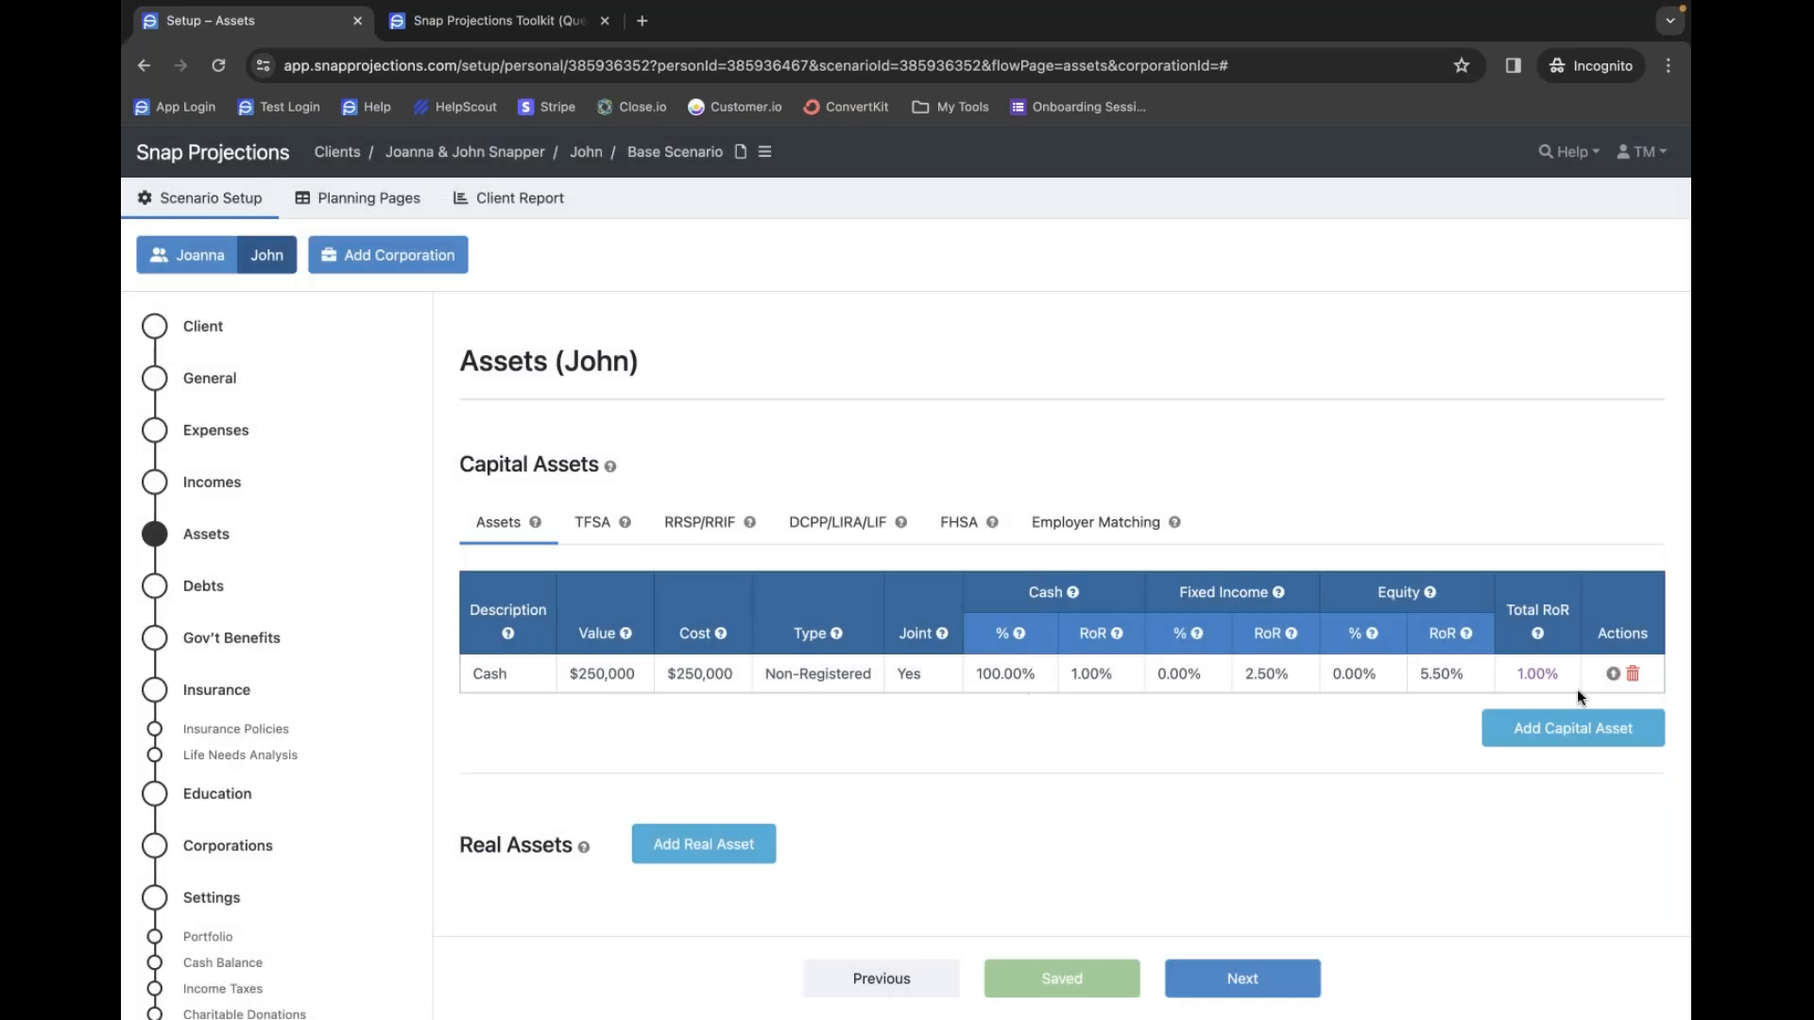
- Add a capital asset for the second spouse described as "TFSA" with a value of $30,000 and the type TFSA
left_click(1539, 728)
type("TFSA")
key("Tab")
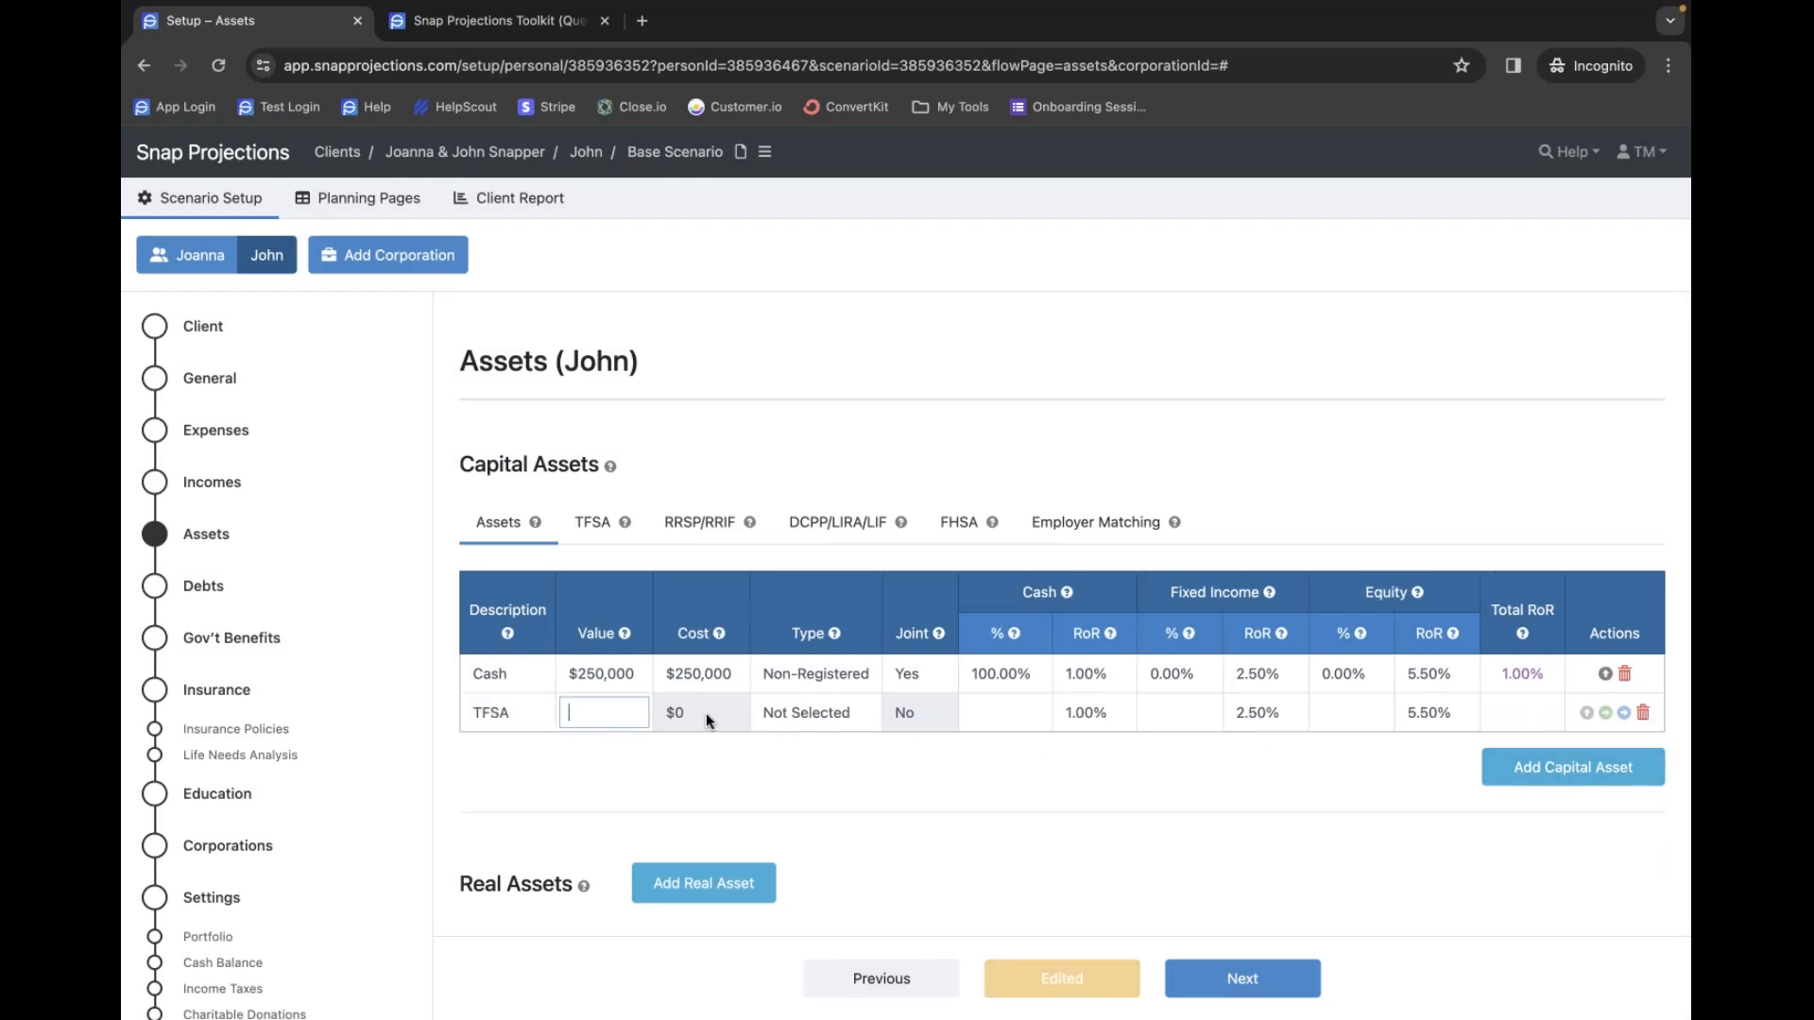
type("30000")
key("Tab")
left_click(822, 714)
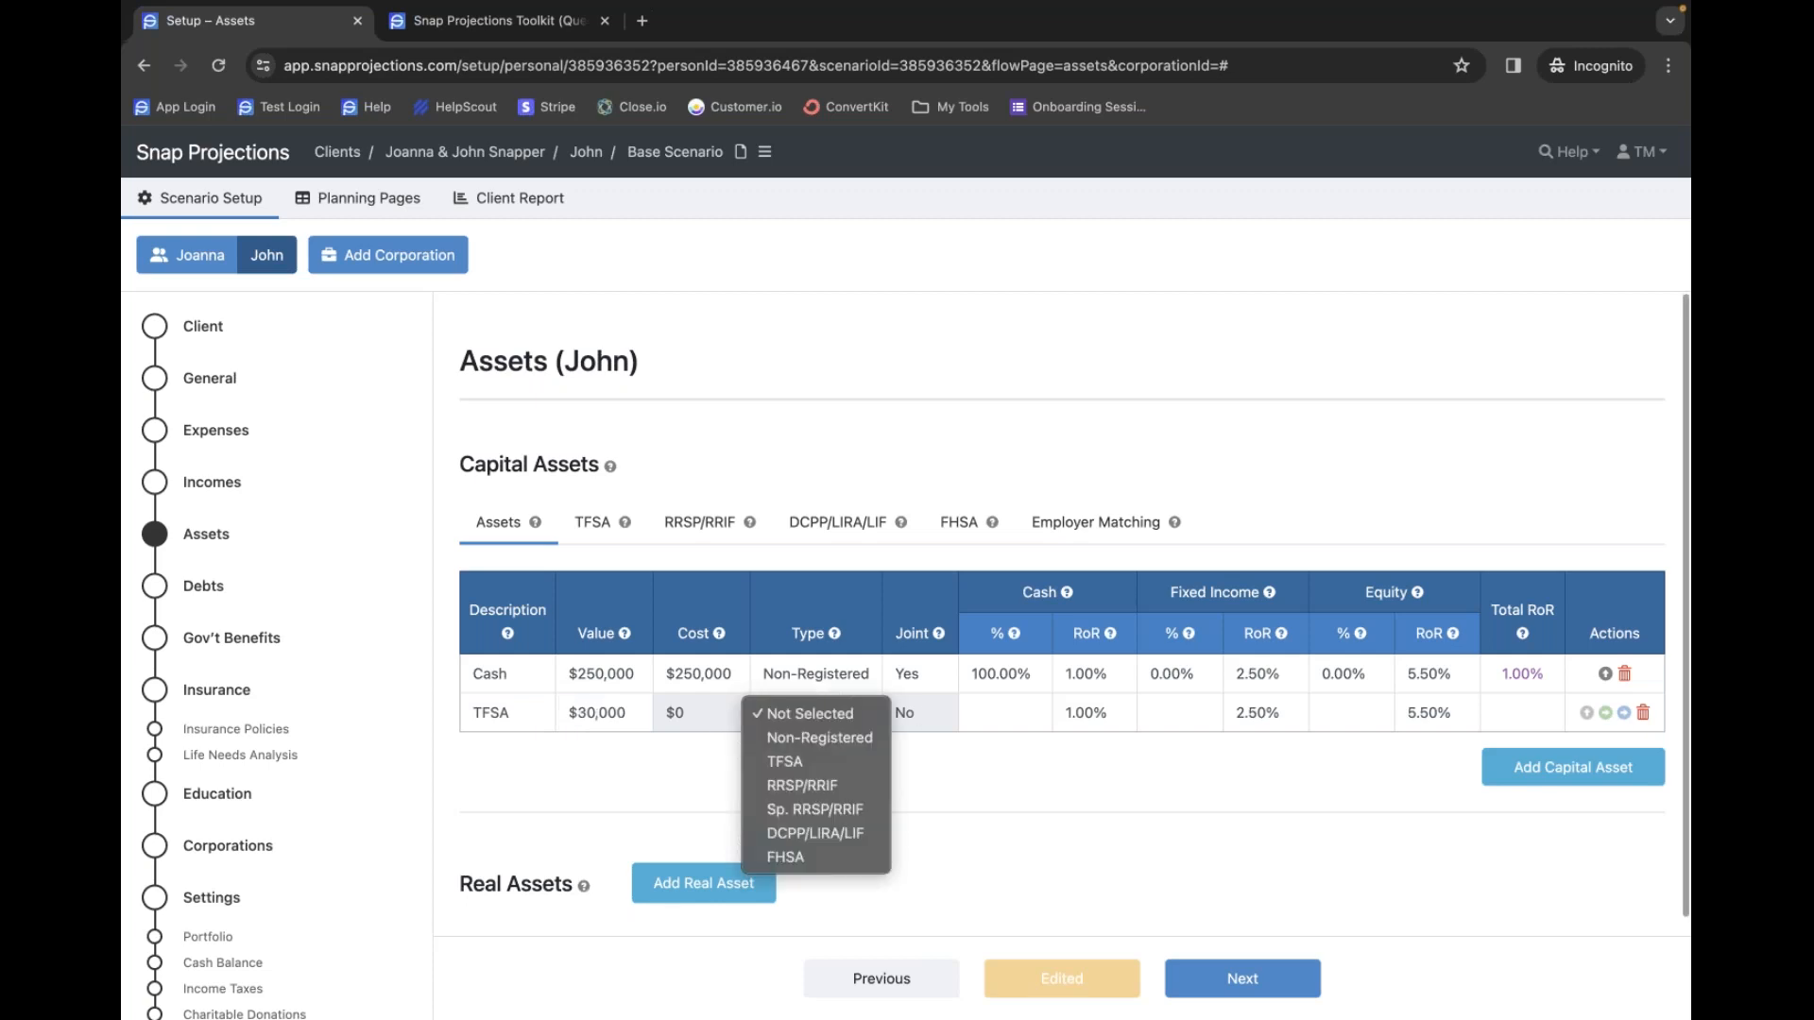
left_click(825, 759)
- Allocate the second spouse's TFSA asset 50% to fixed income and 50% to equity
left_click(1176, 720)
type("50")
left_click(1342, 709)
type("50")
left_click(1284, 791)
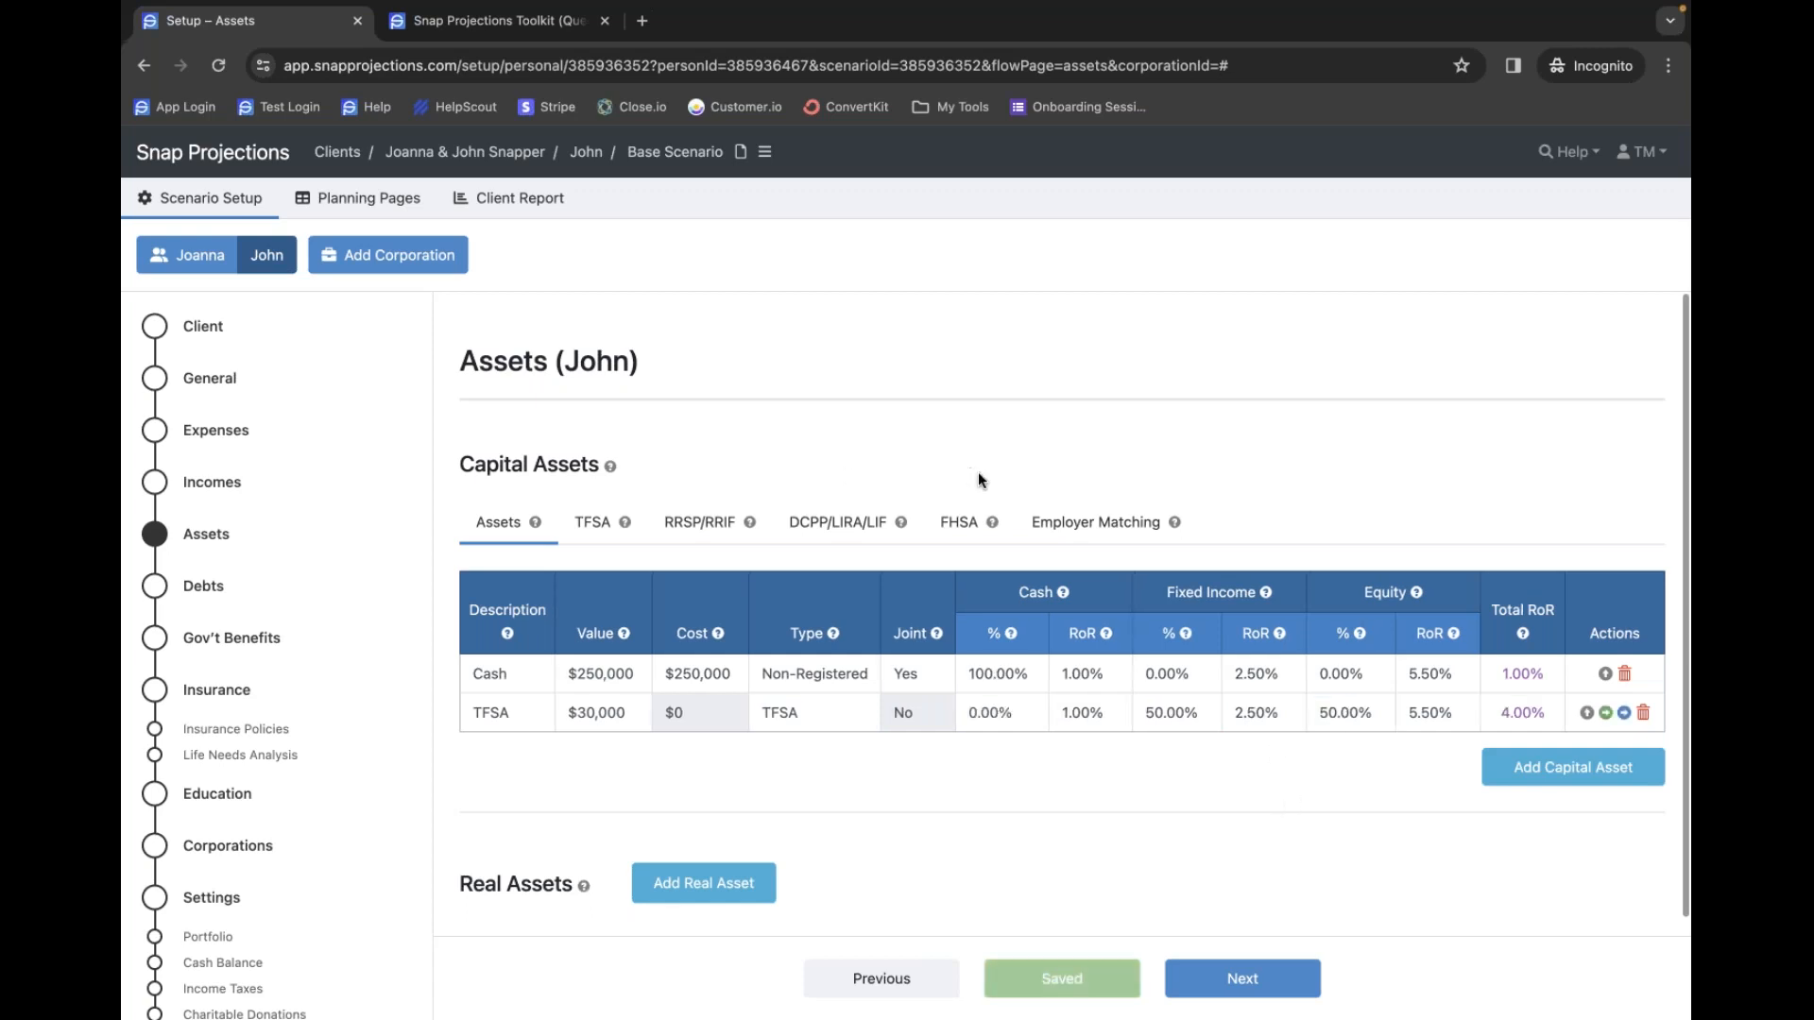
- Set the second spouse's TFSA contribution room for 2024 to $65,000 and return to the capital assets list
left_click(594, 523)
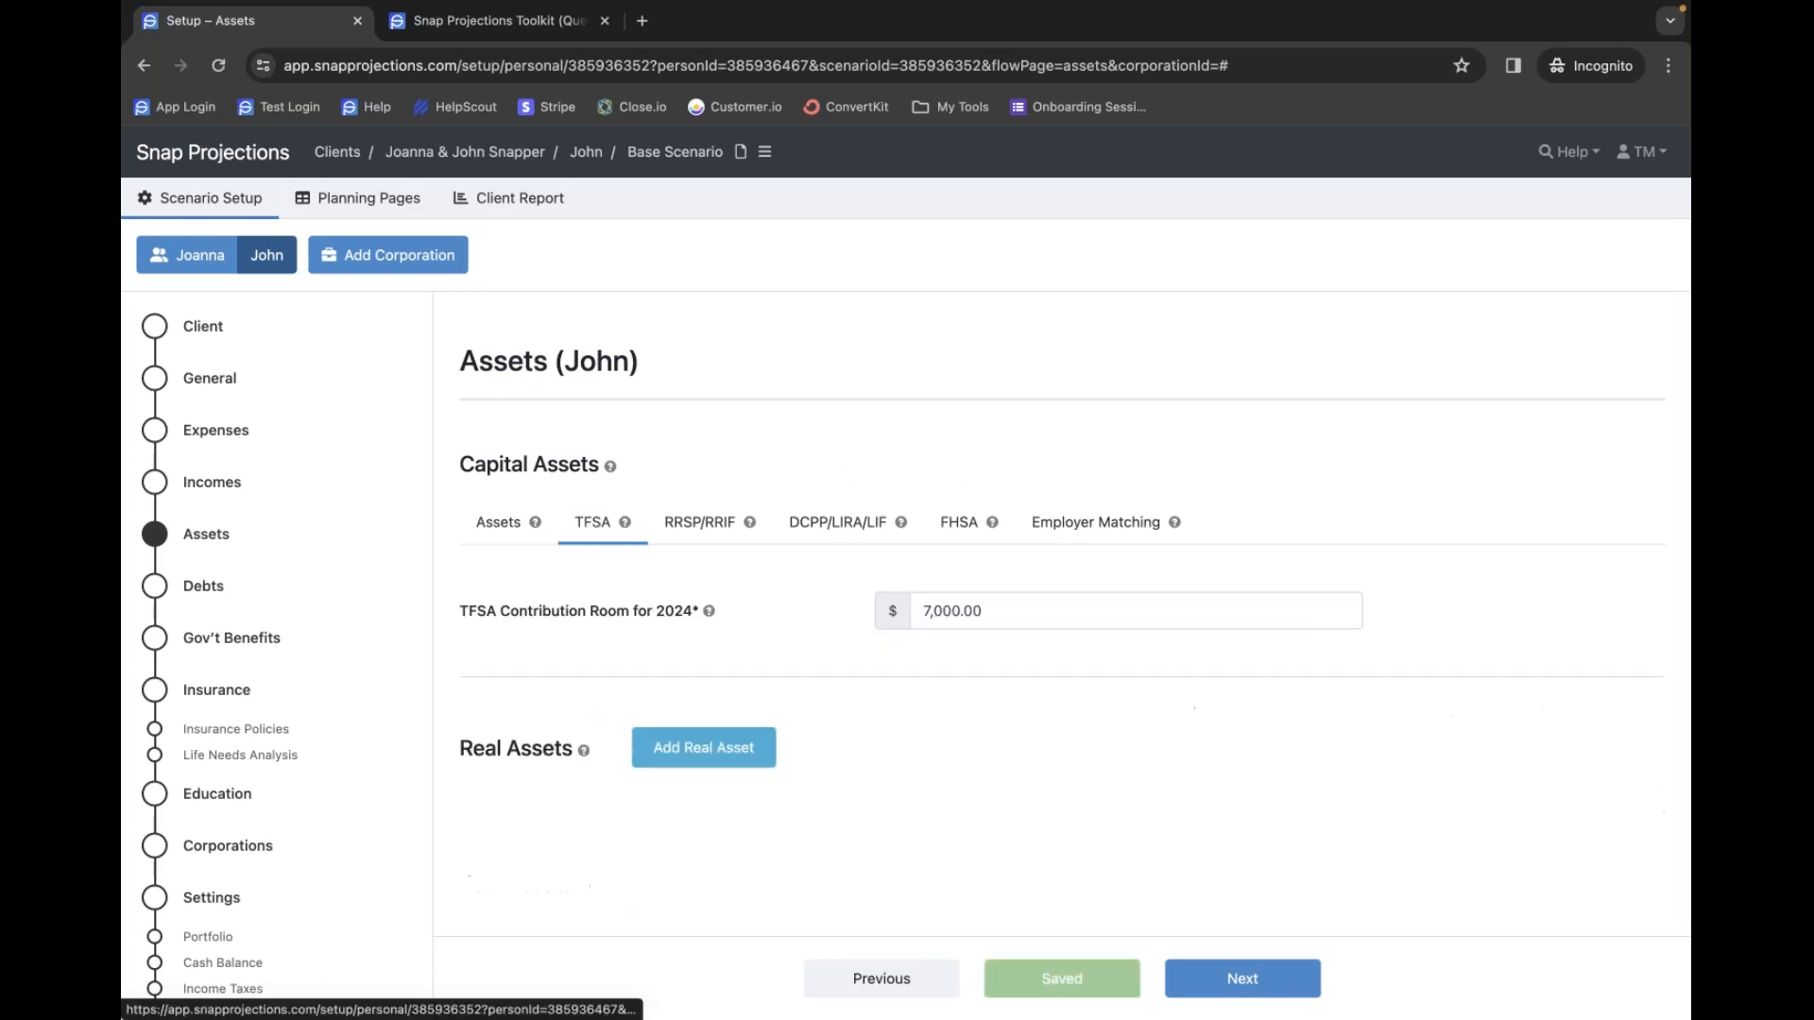
left_click(1030, 606)
type("65000")
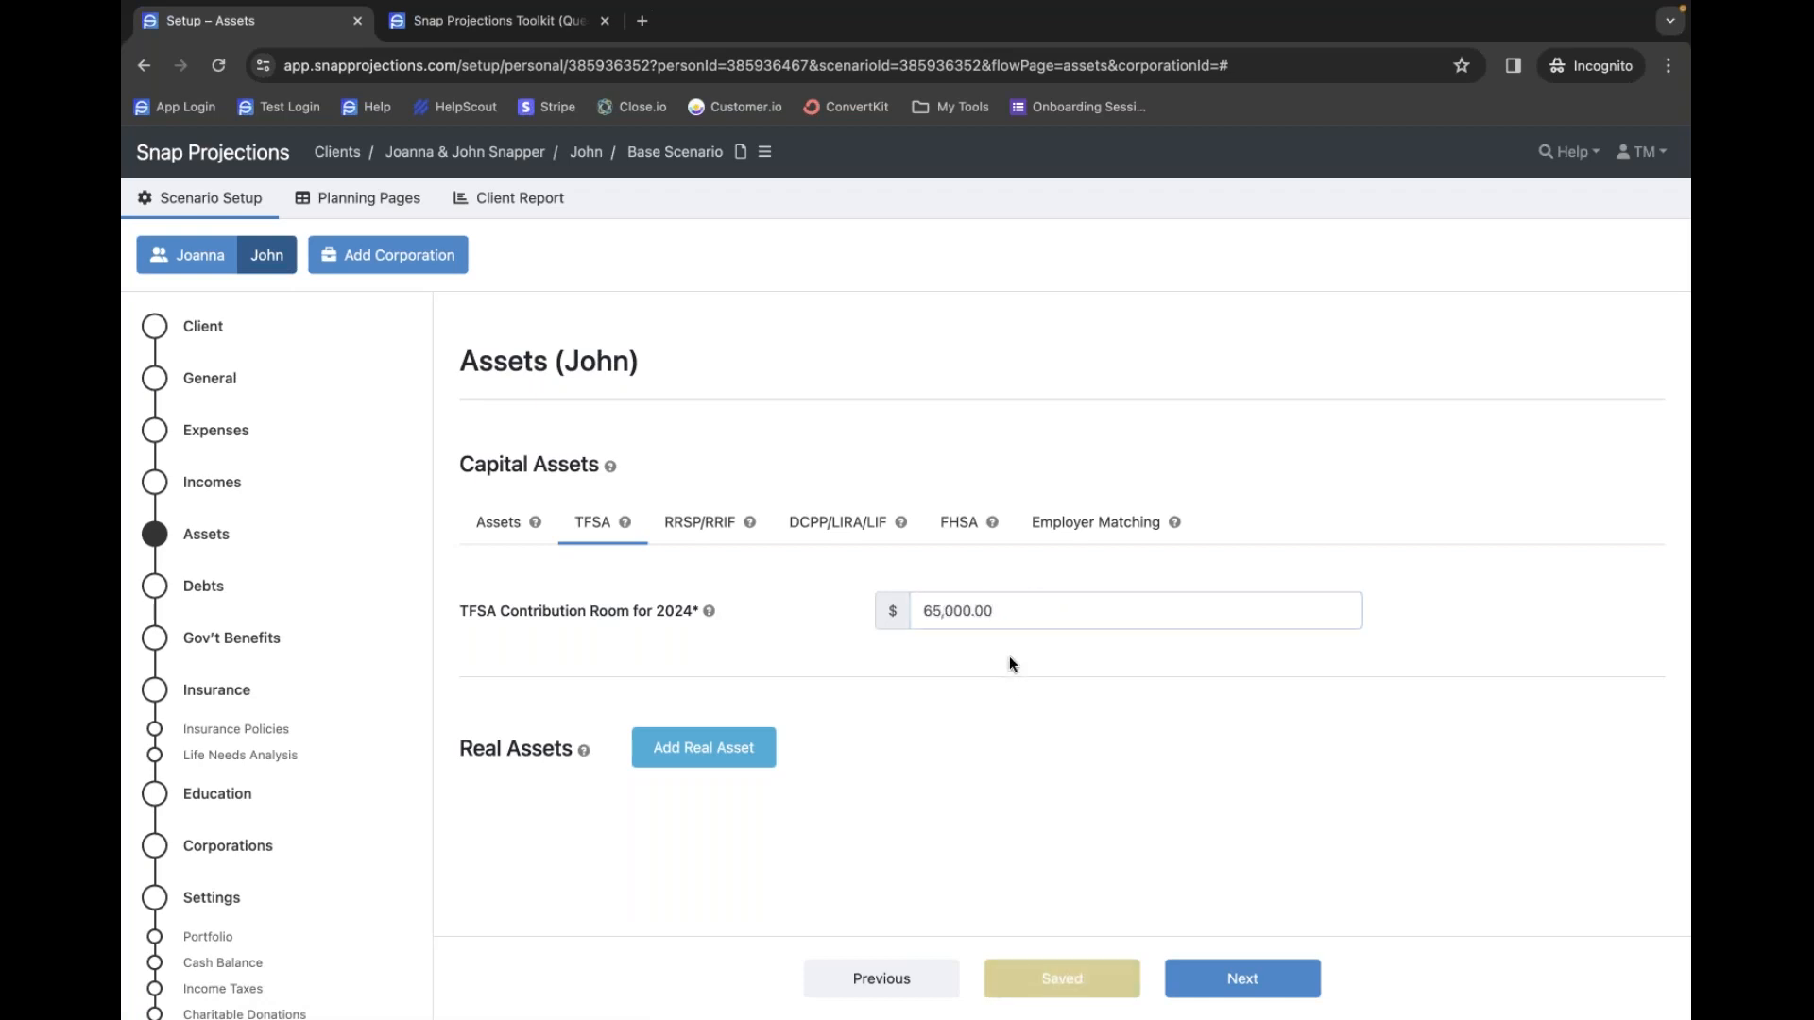
left_click(488, 523)
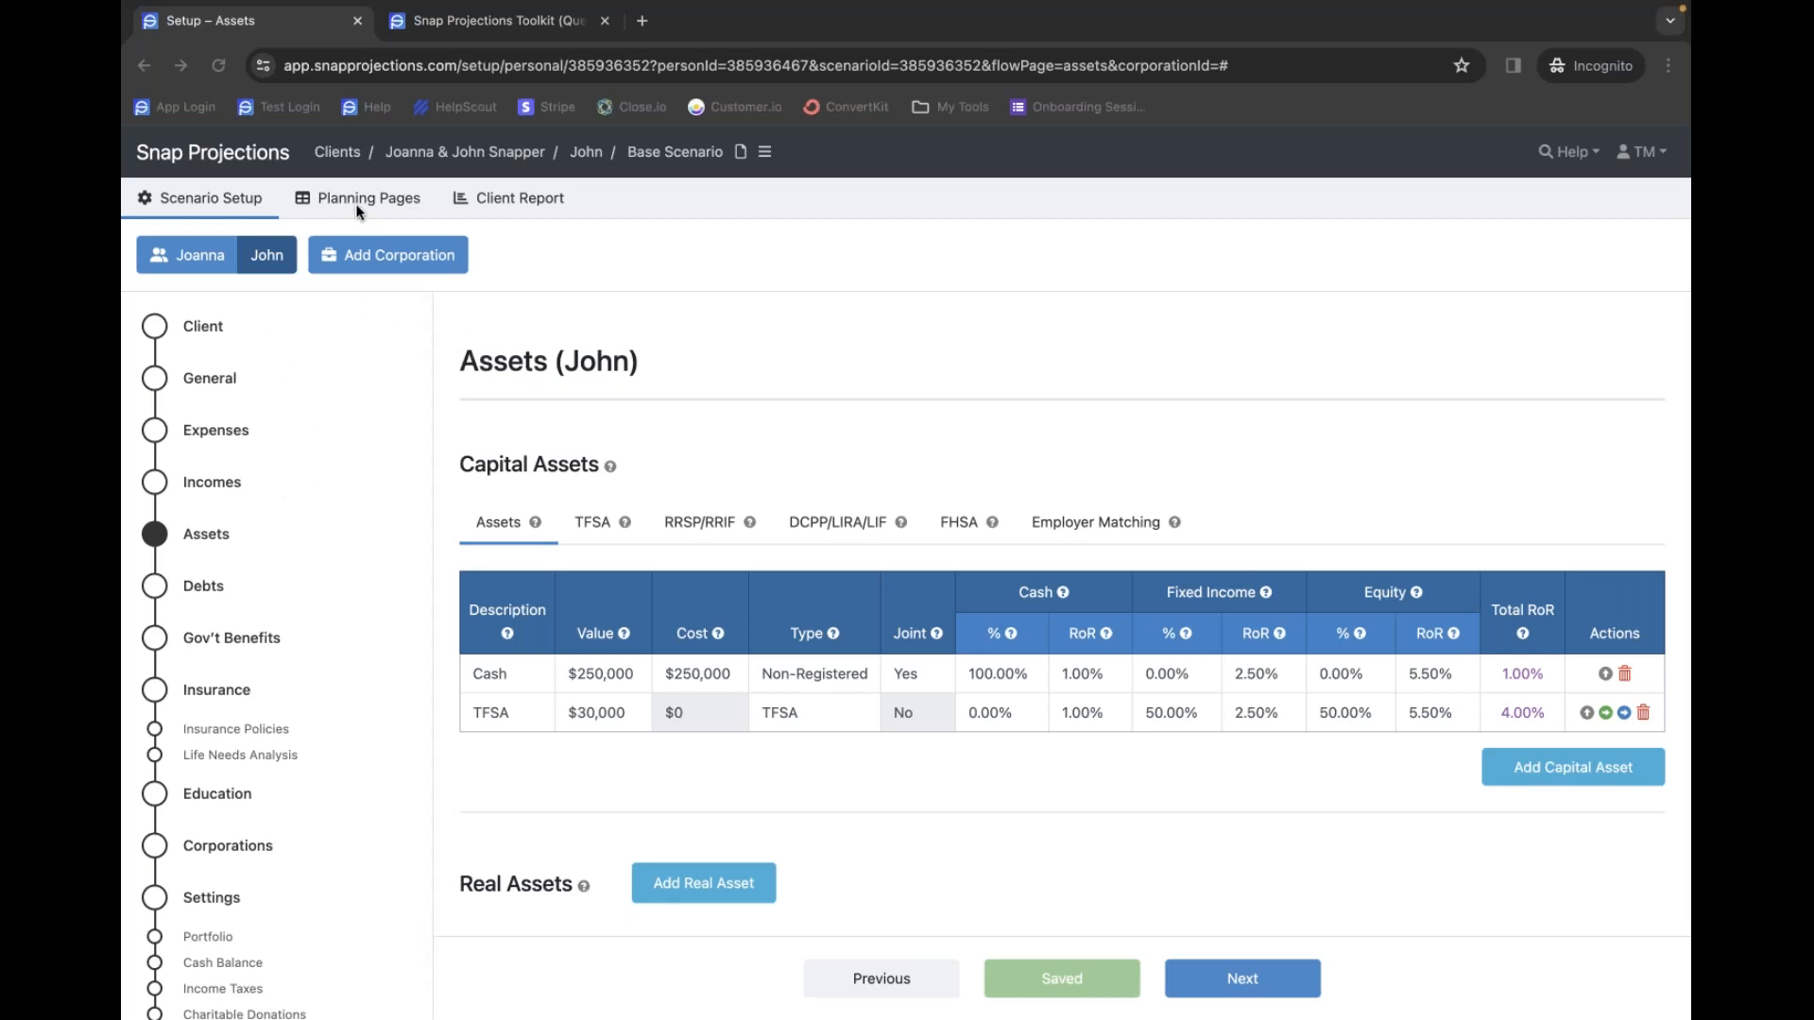
left_click(696, 223)
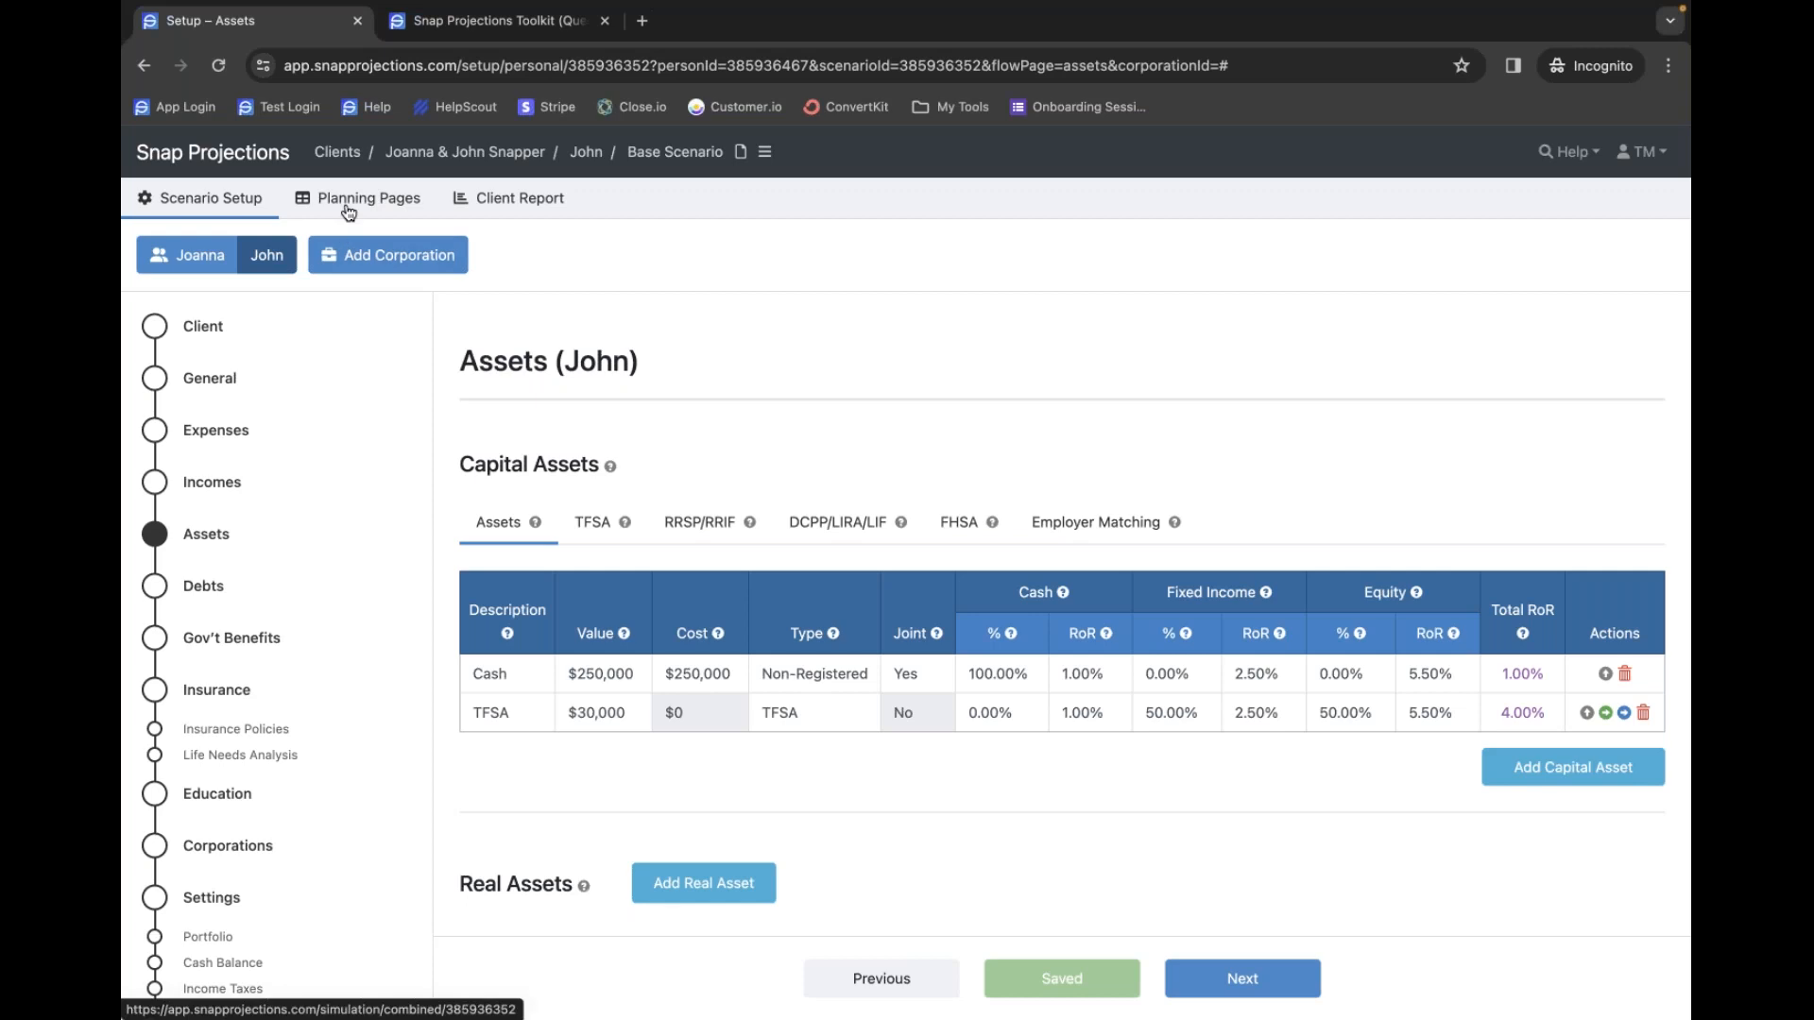
- Open the planning pages and examine the couple's combined year-by-year projection
left_click(348, 209)
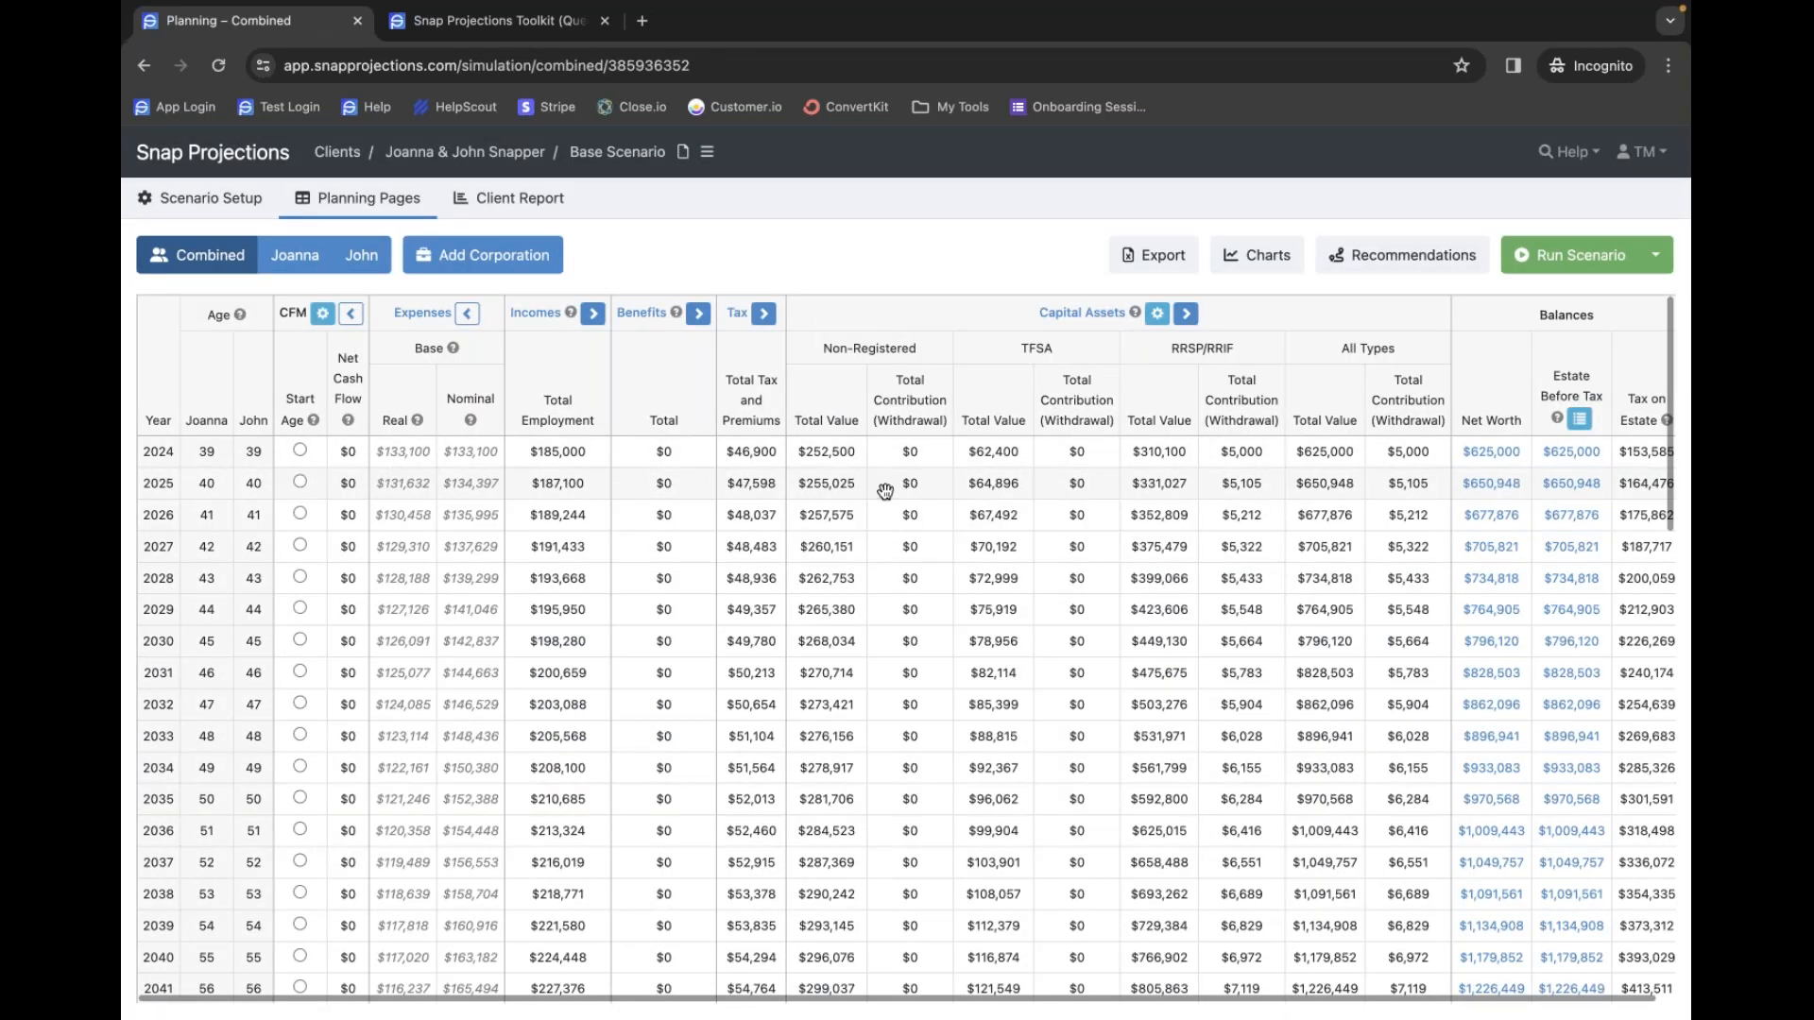
scroll(855, 477, "down", 1)
scroll(851, 473, "down", 4)
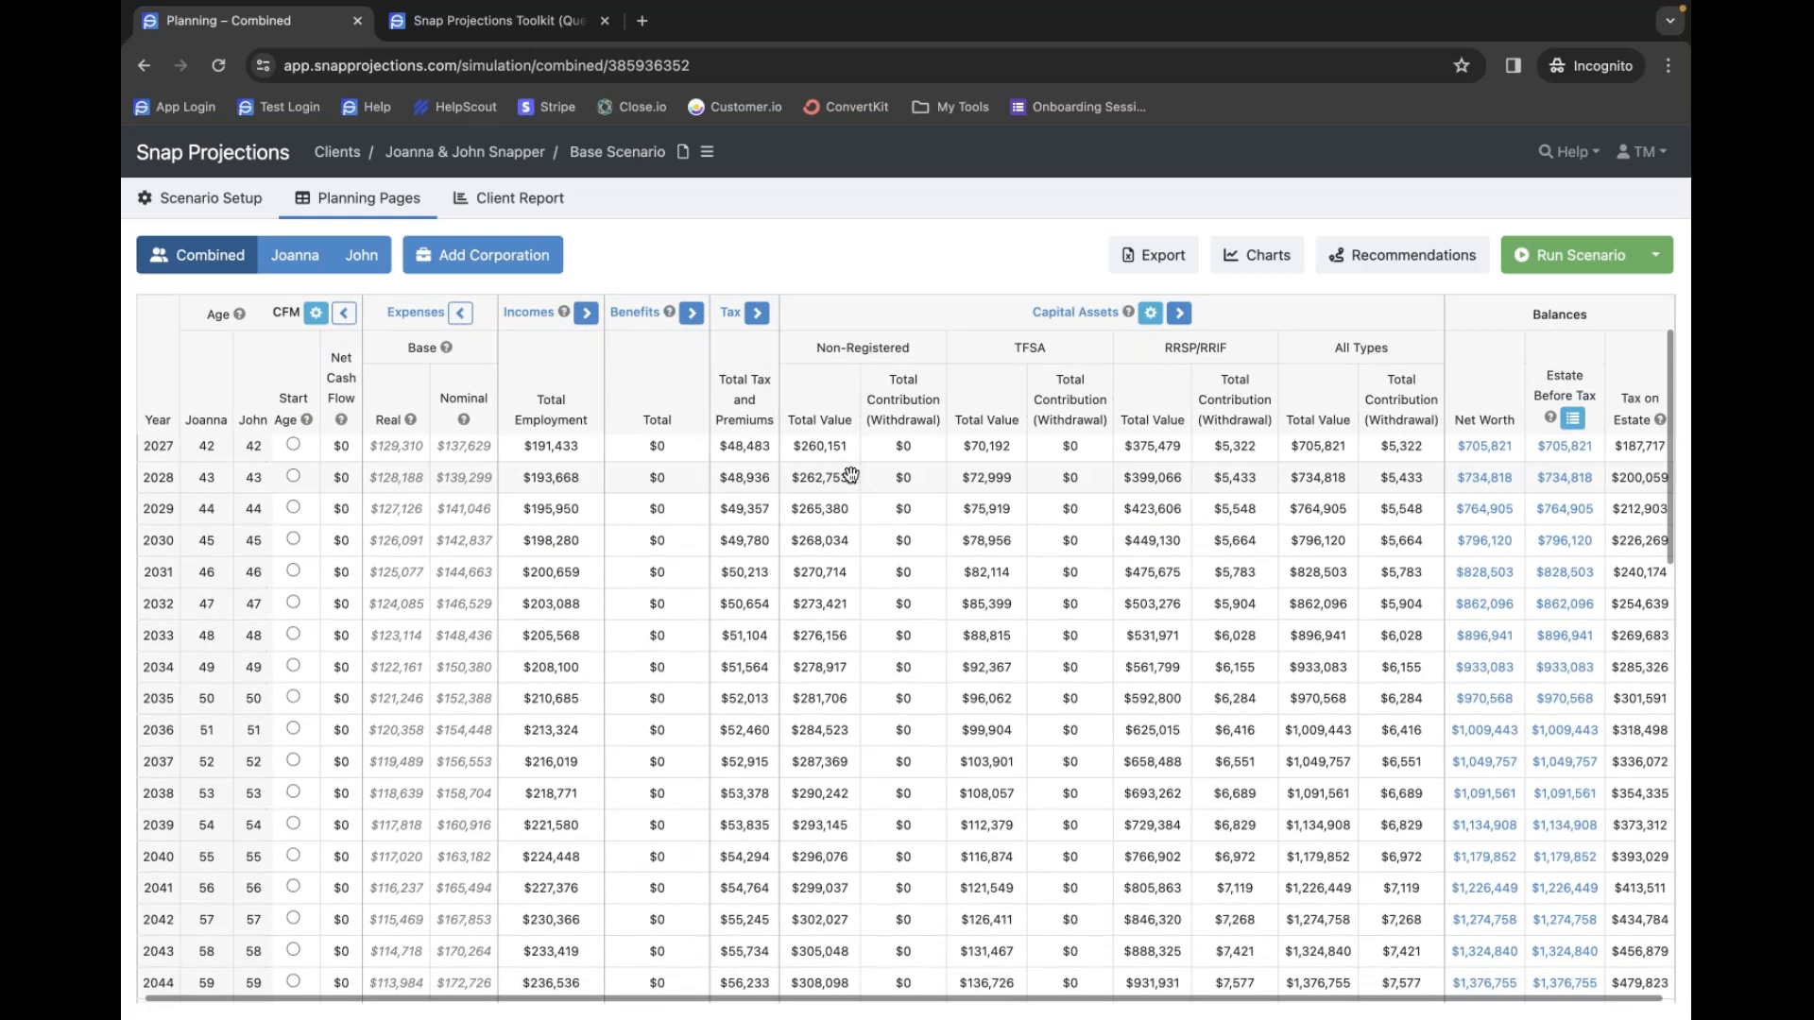
scroll(841, 473, "up", 5)
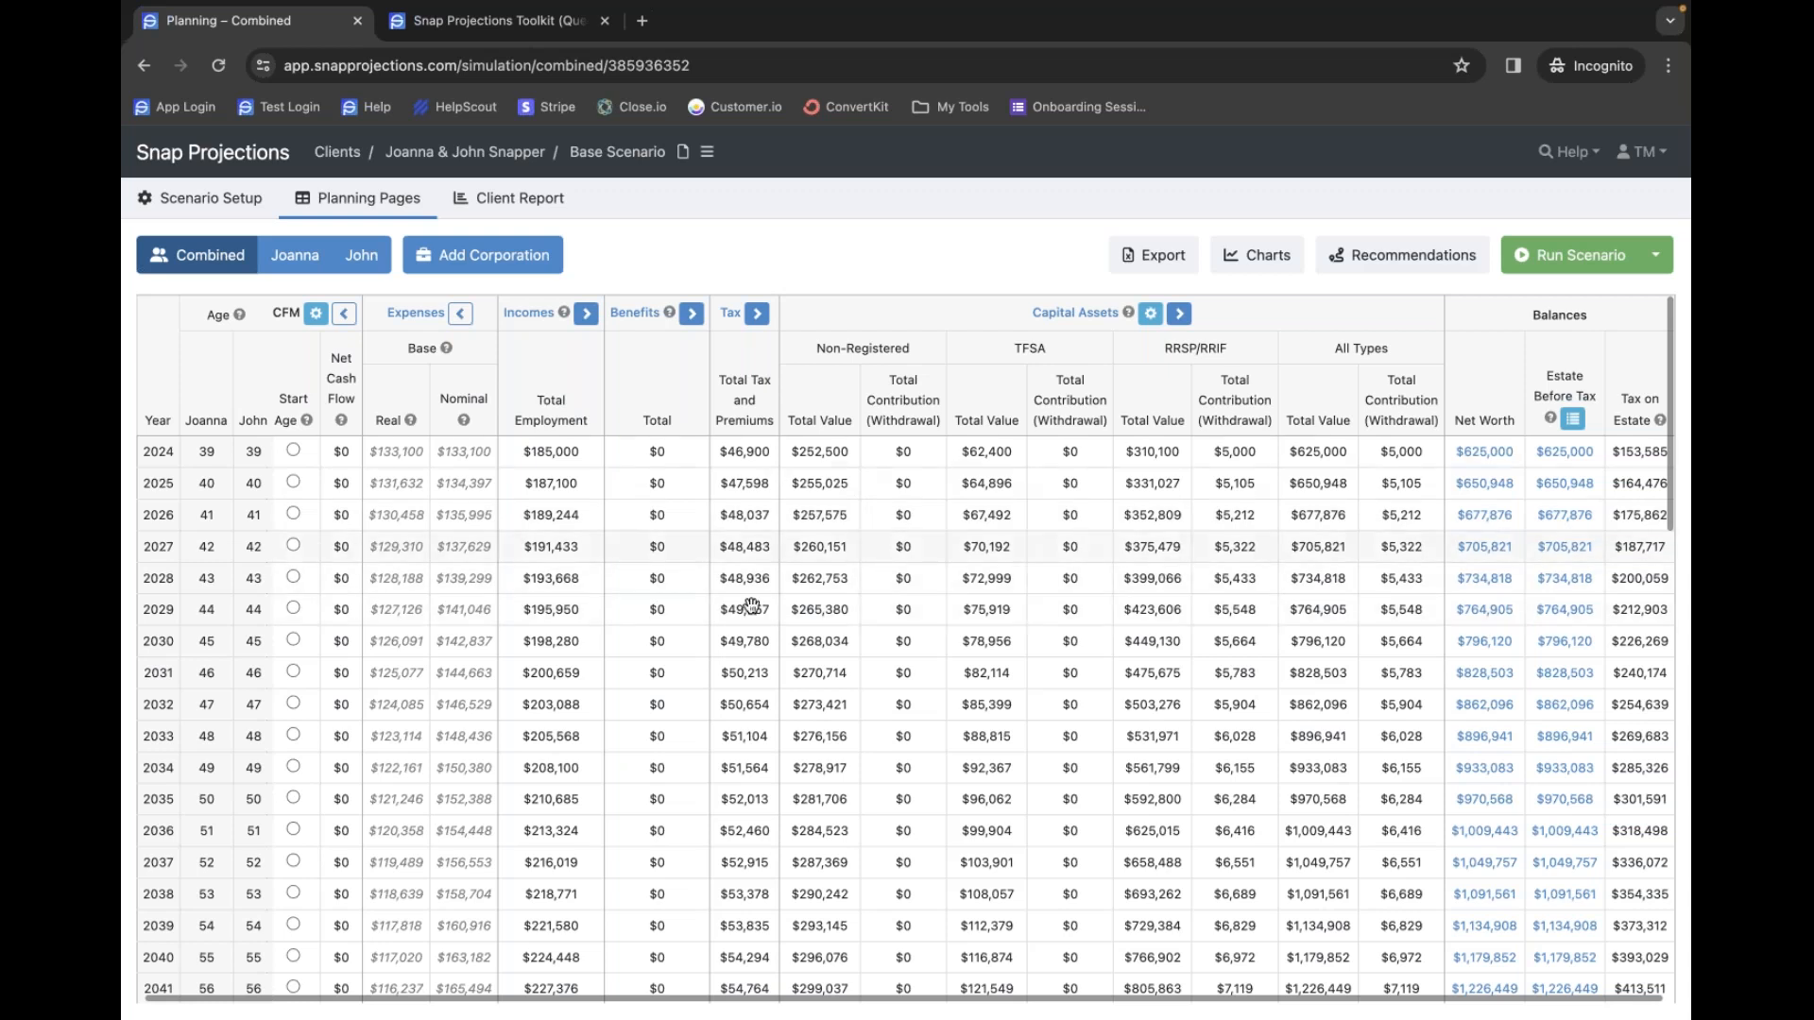
scroll(904, 564, "down", 3)
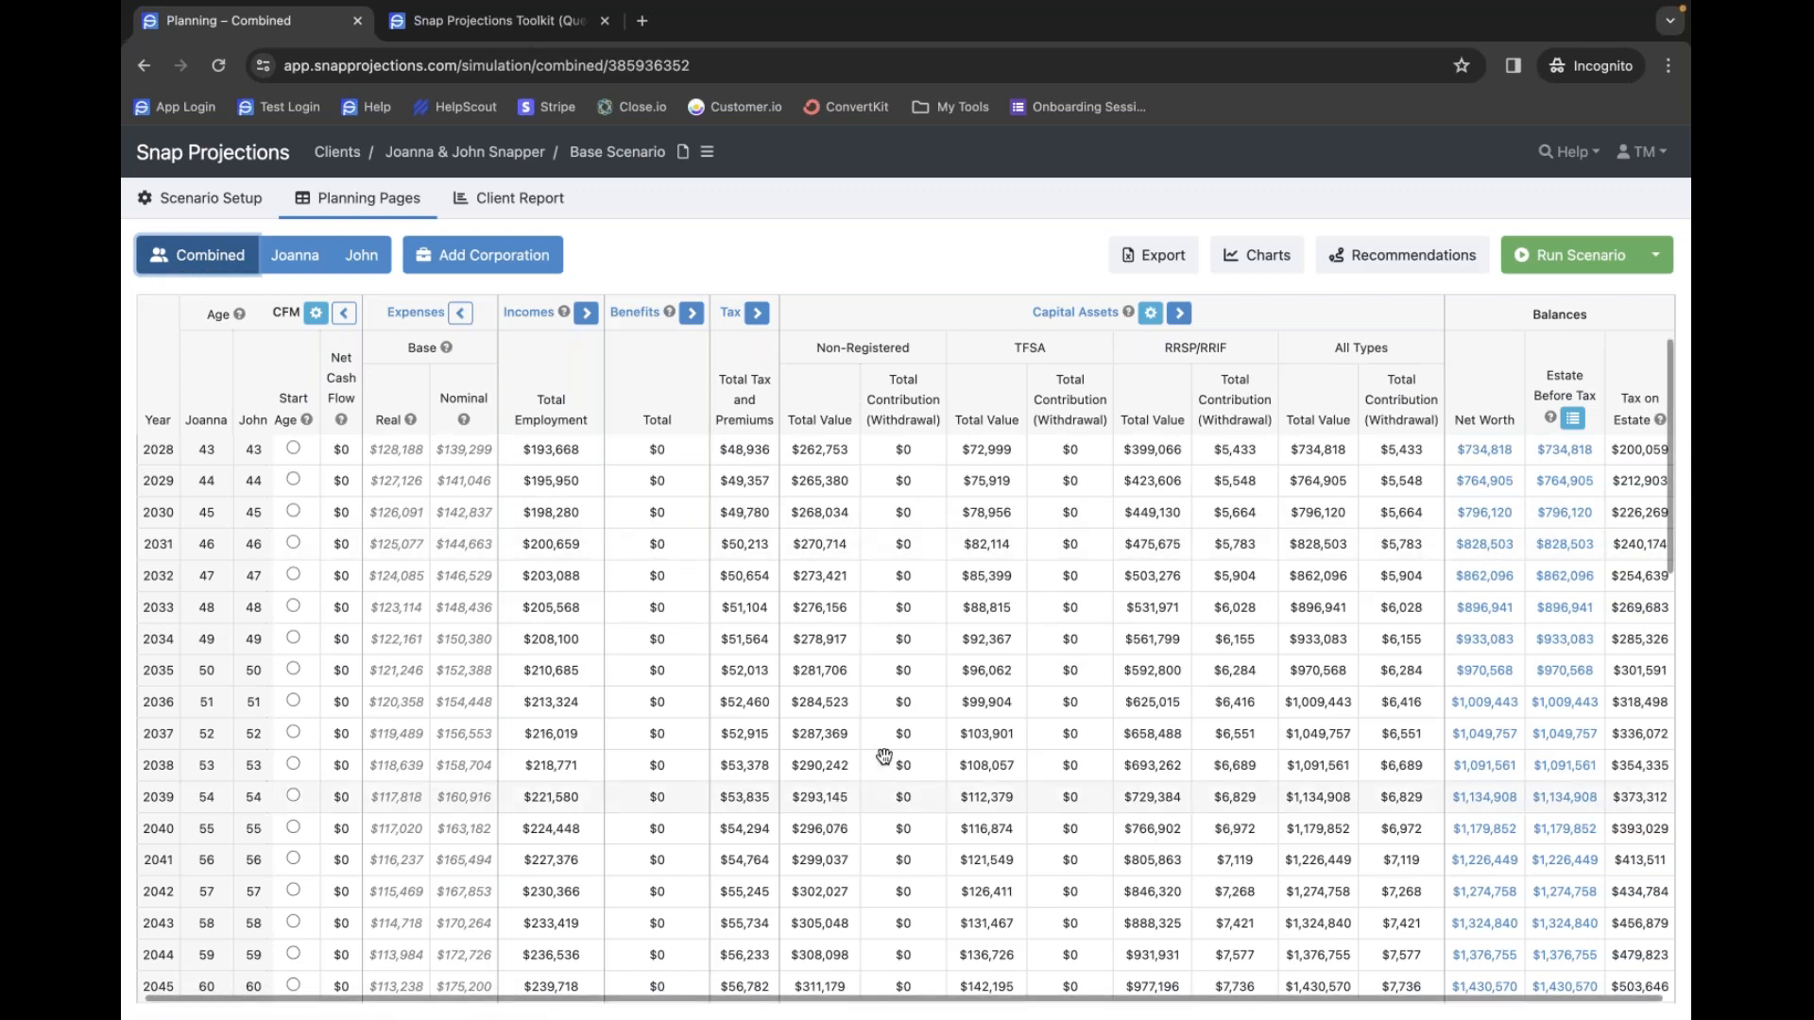
scroll(557, 496, "up", 3)
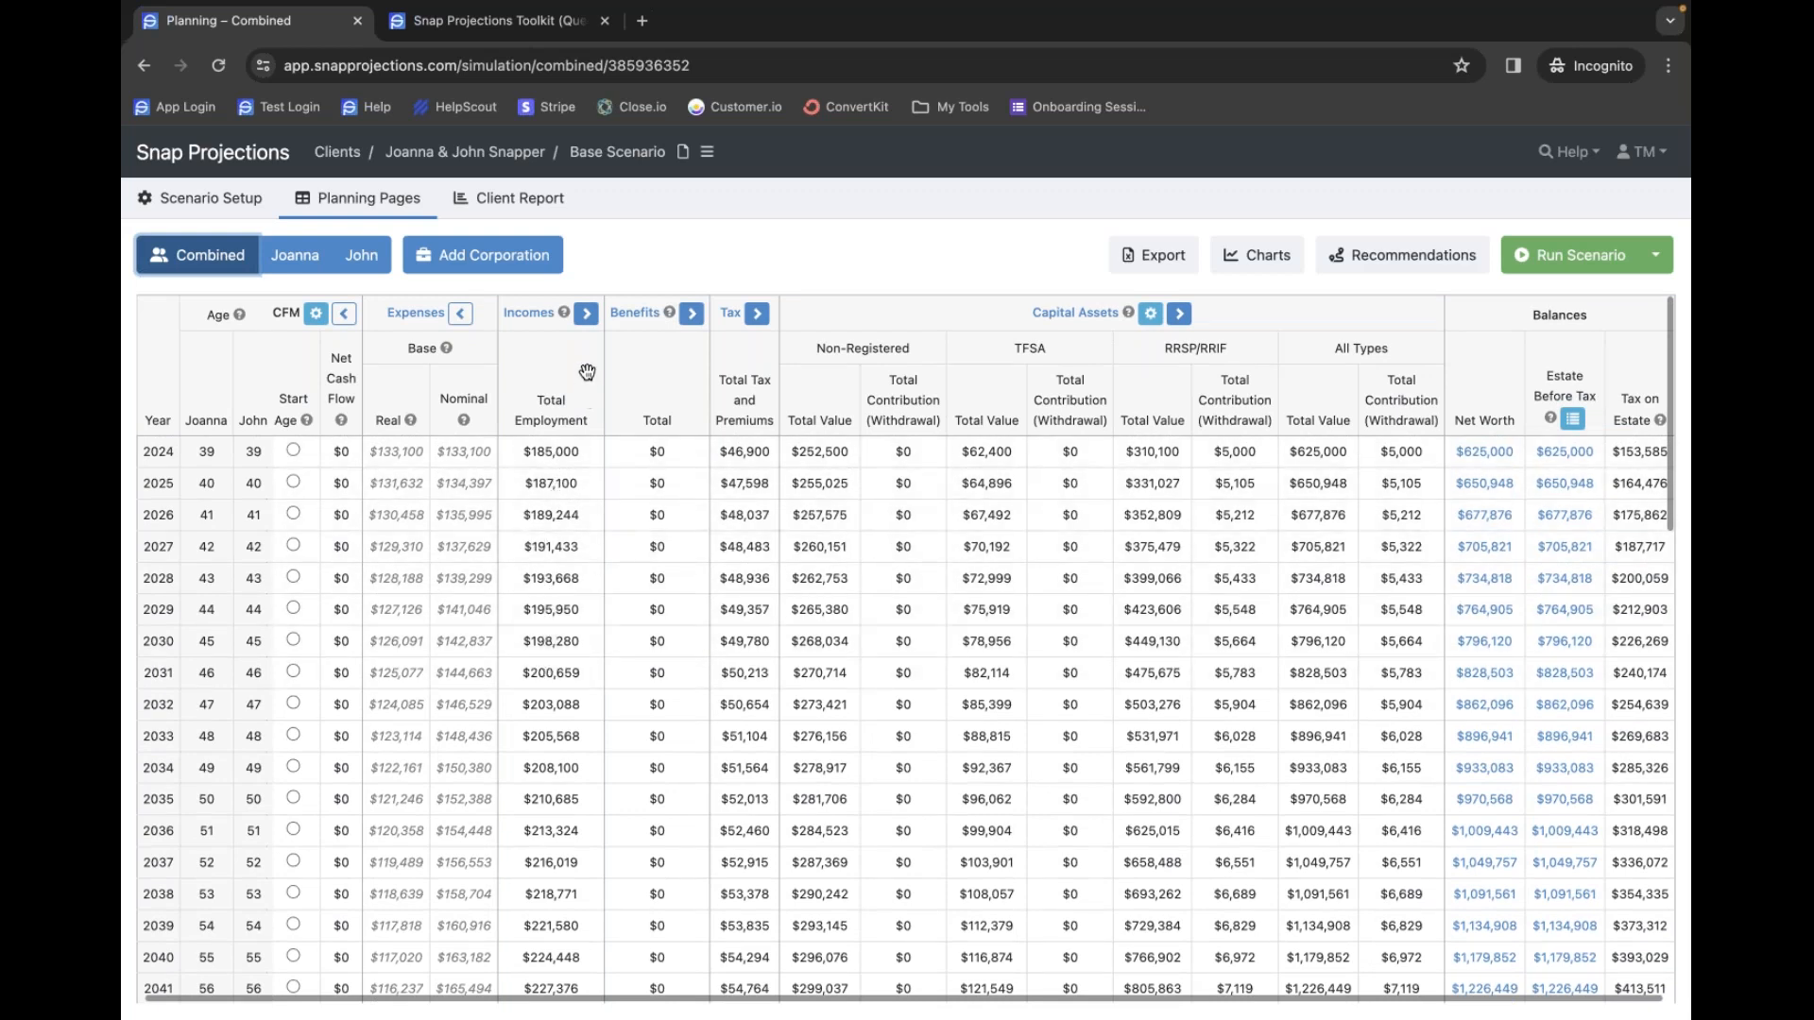
- Expand the incomes section of the combined projection and examine each spouse's employment income over the years
left_click(587, 315)
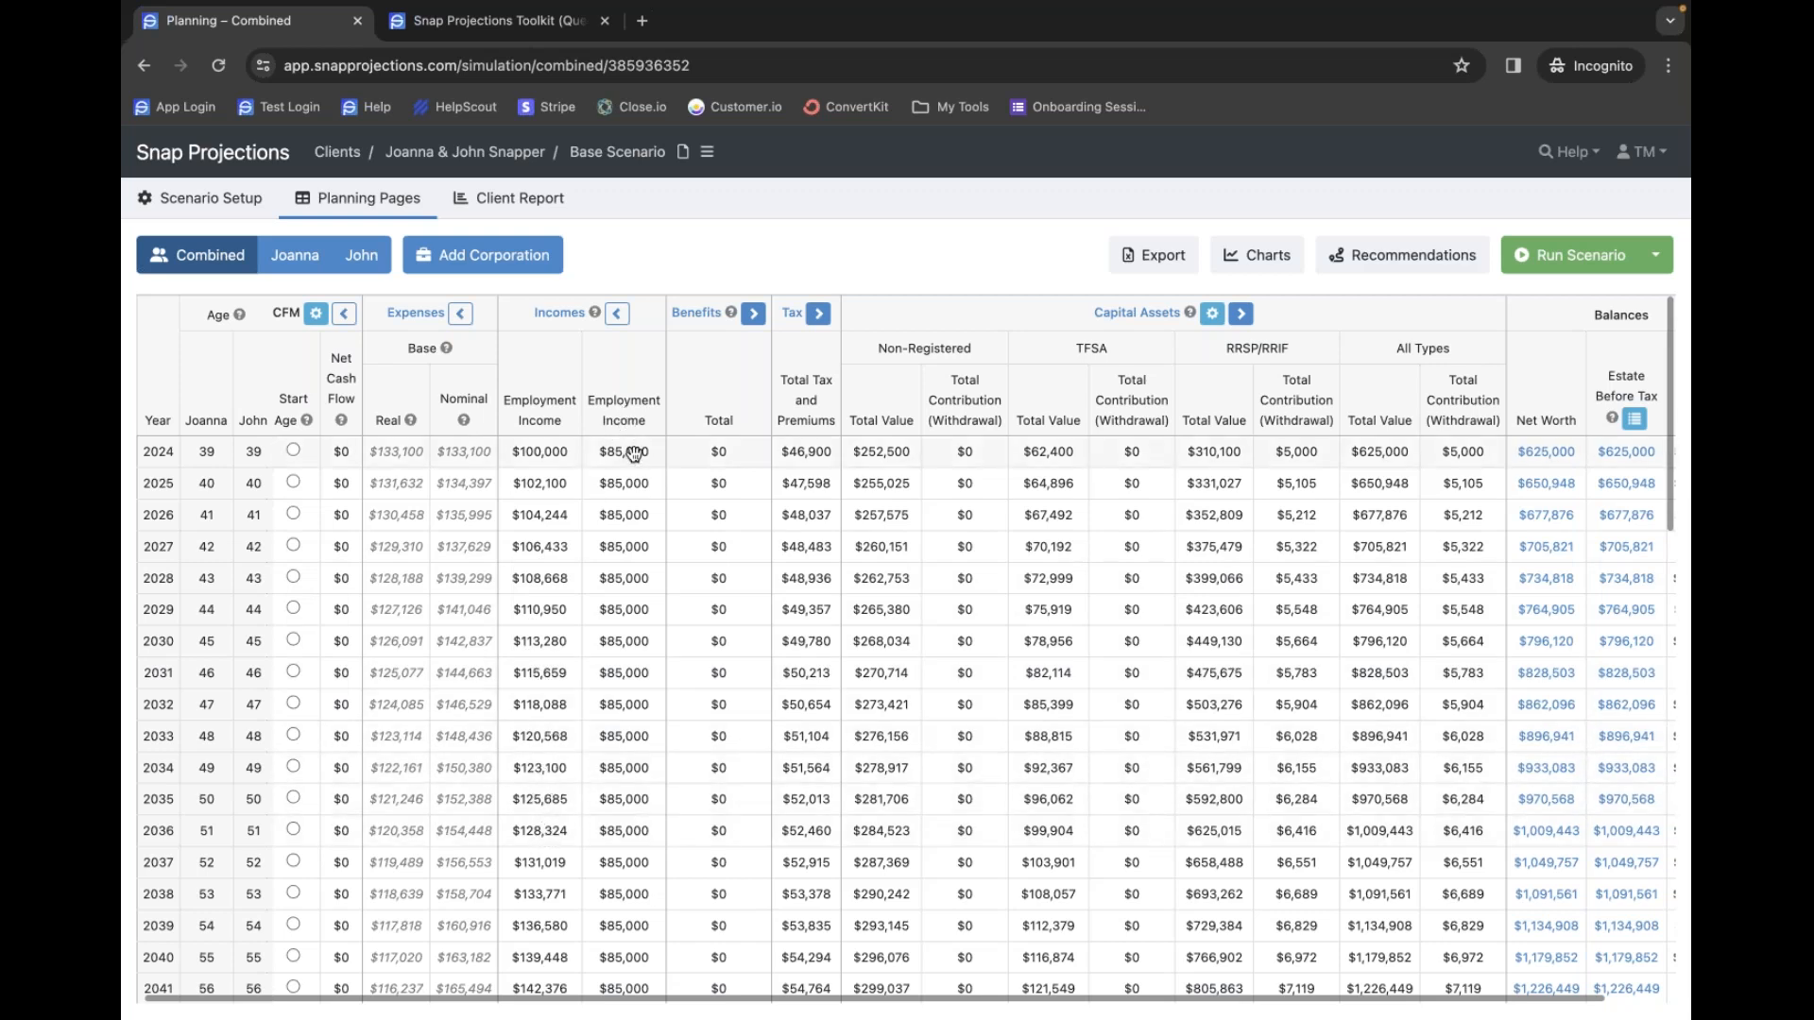
scroll(617, 612, "down", 3)
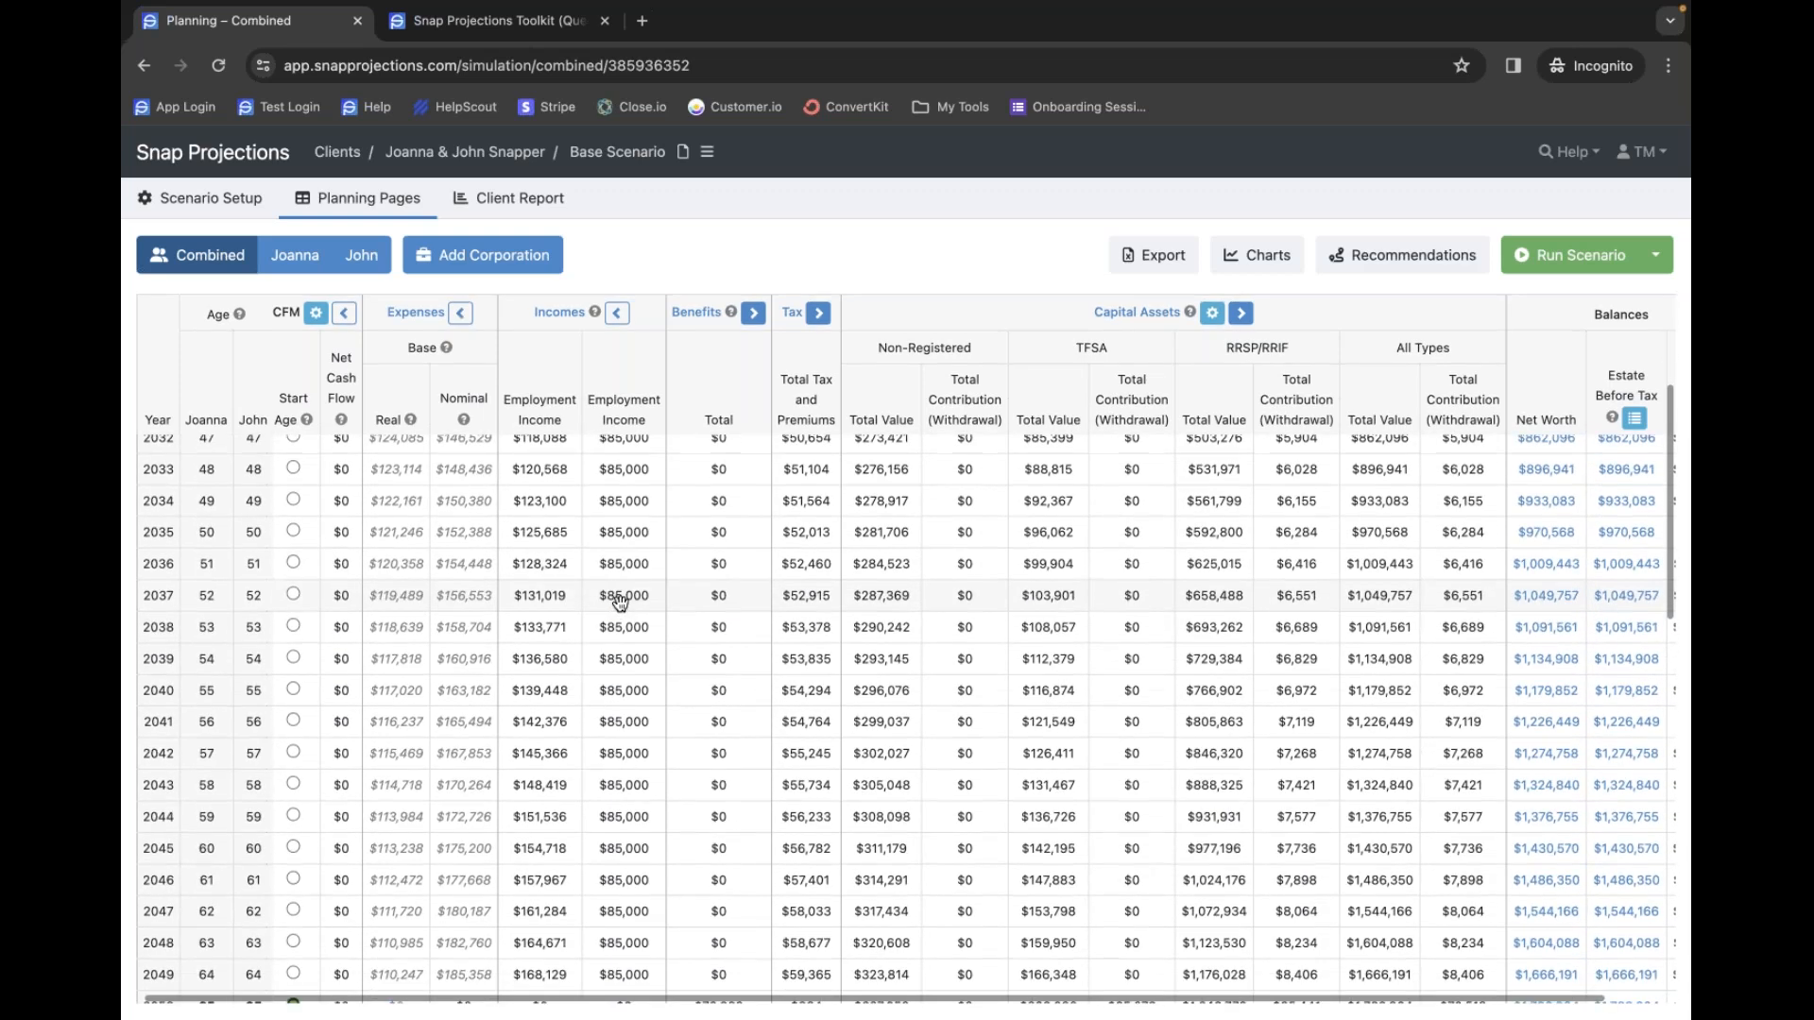
scroll(619, 602, "up", 1)
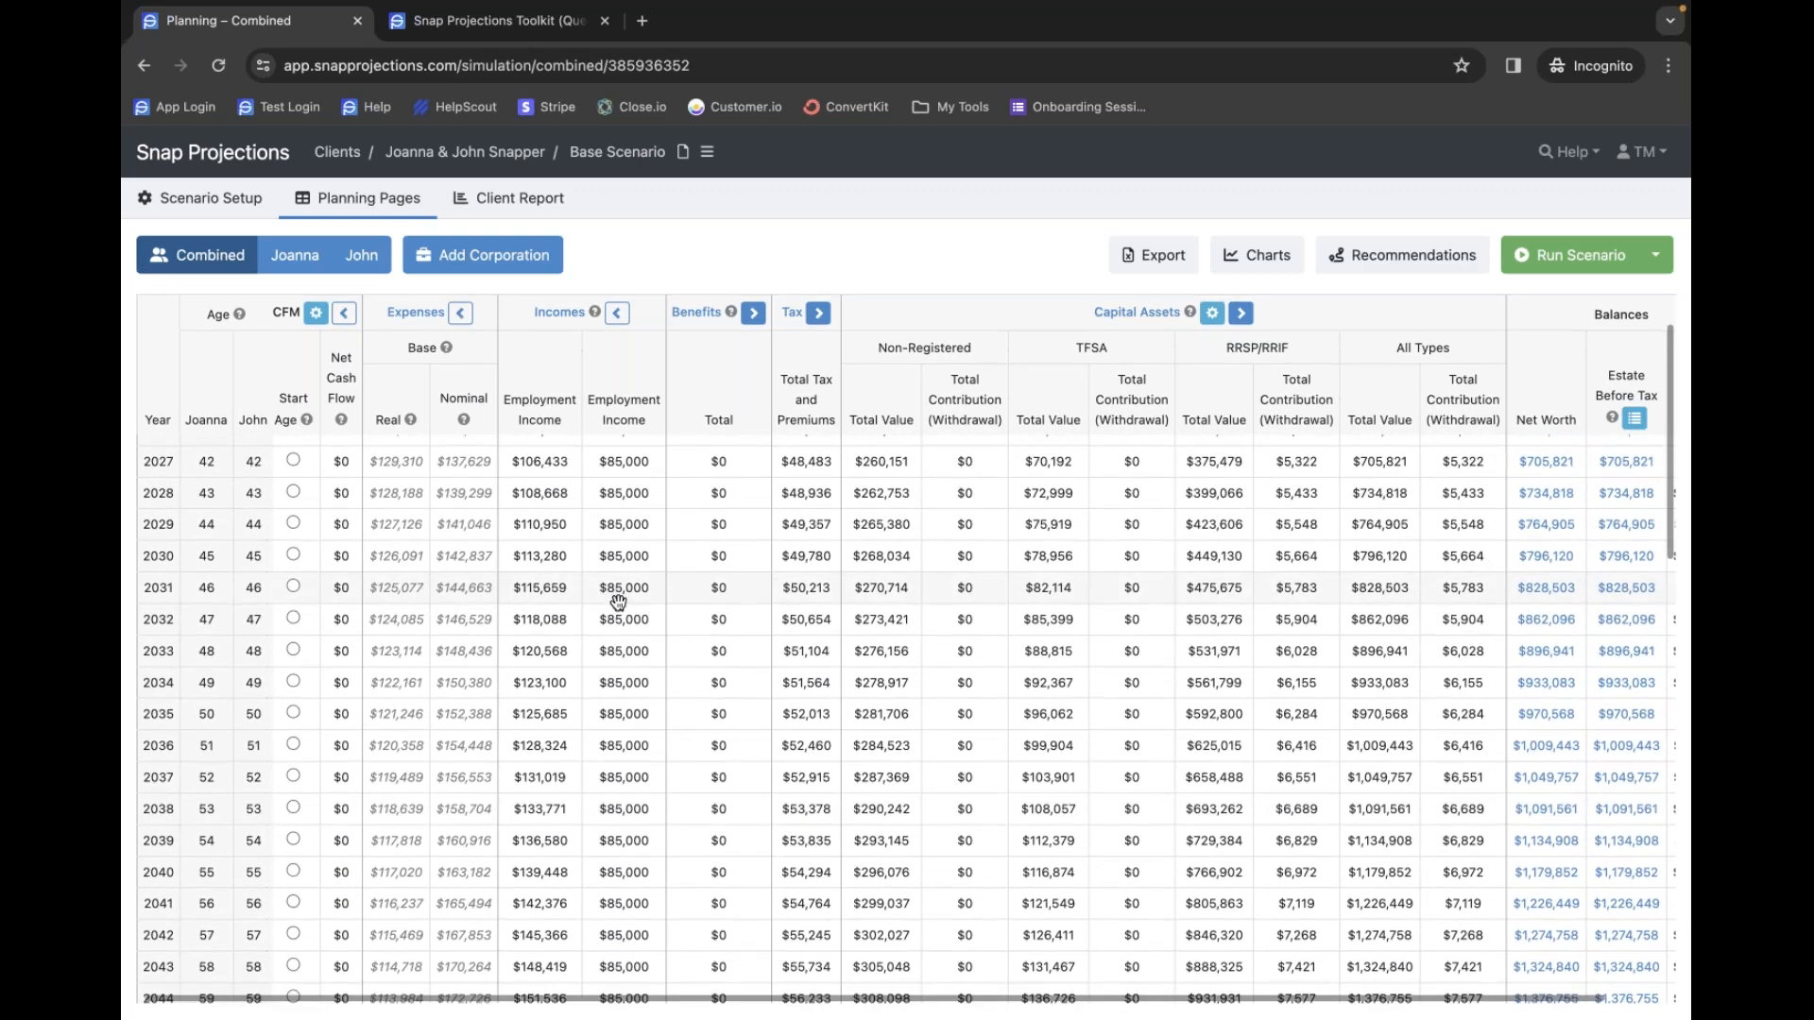
- Examine the combined projection from the working years through the start of retirement at age 65
scroll(619, 601, "down", 1)
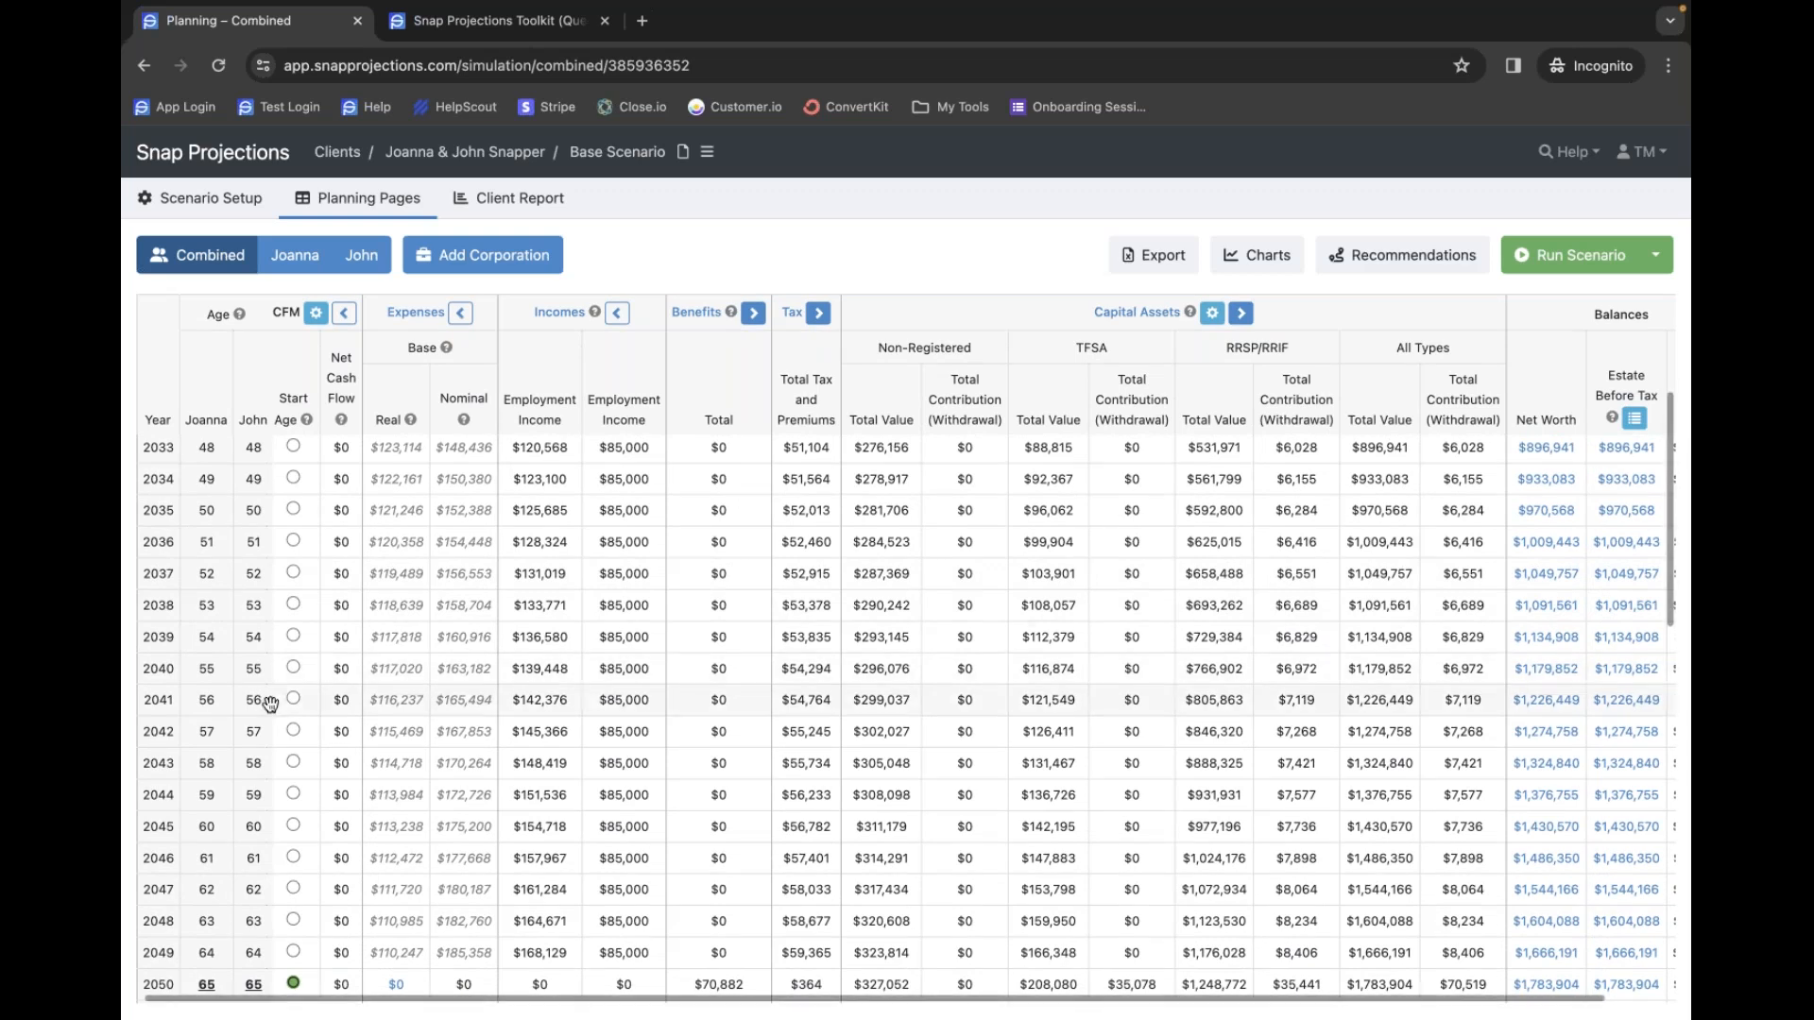
scroll(553, 753, "down", 5)
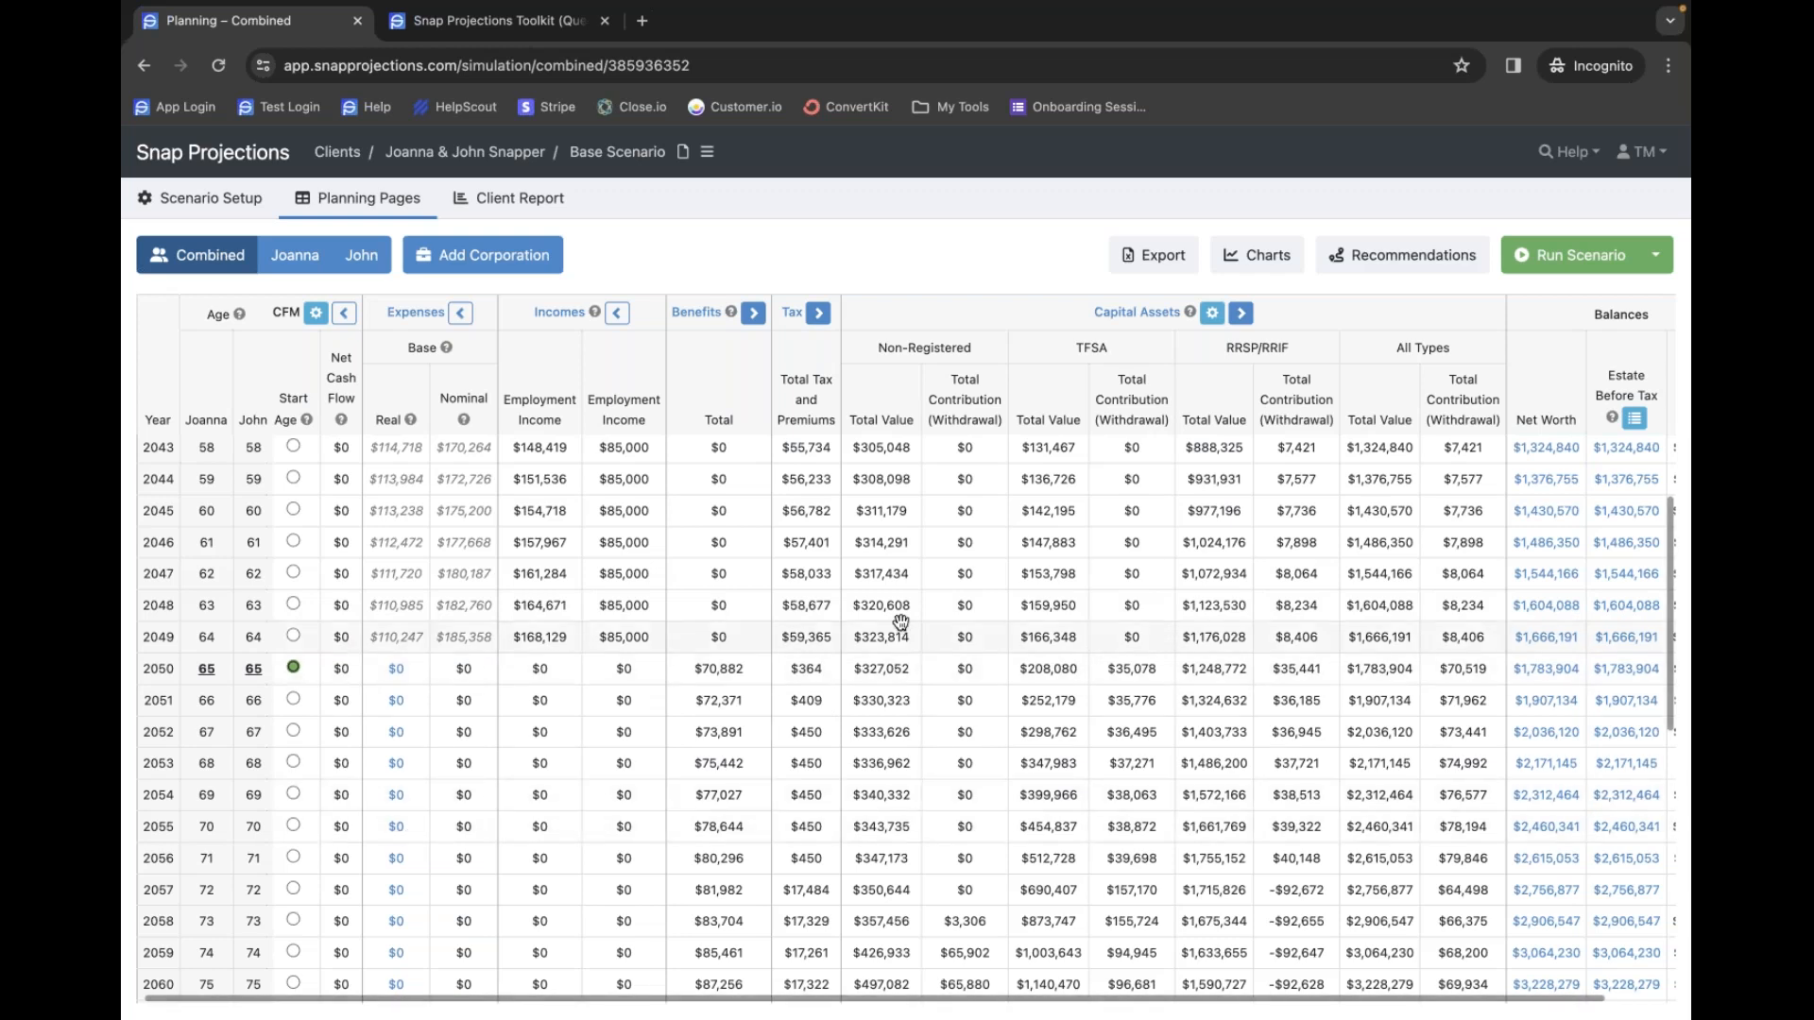
scroll(1066, 593, "up", 3)
scroll(1066, 593, "up", 5)
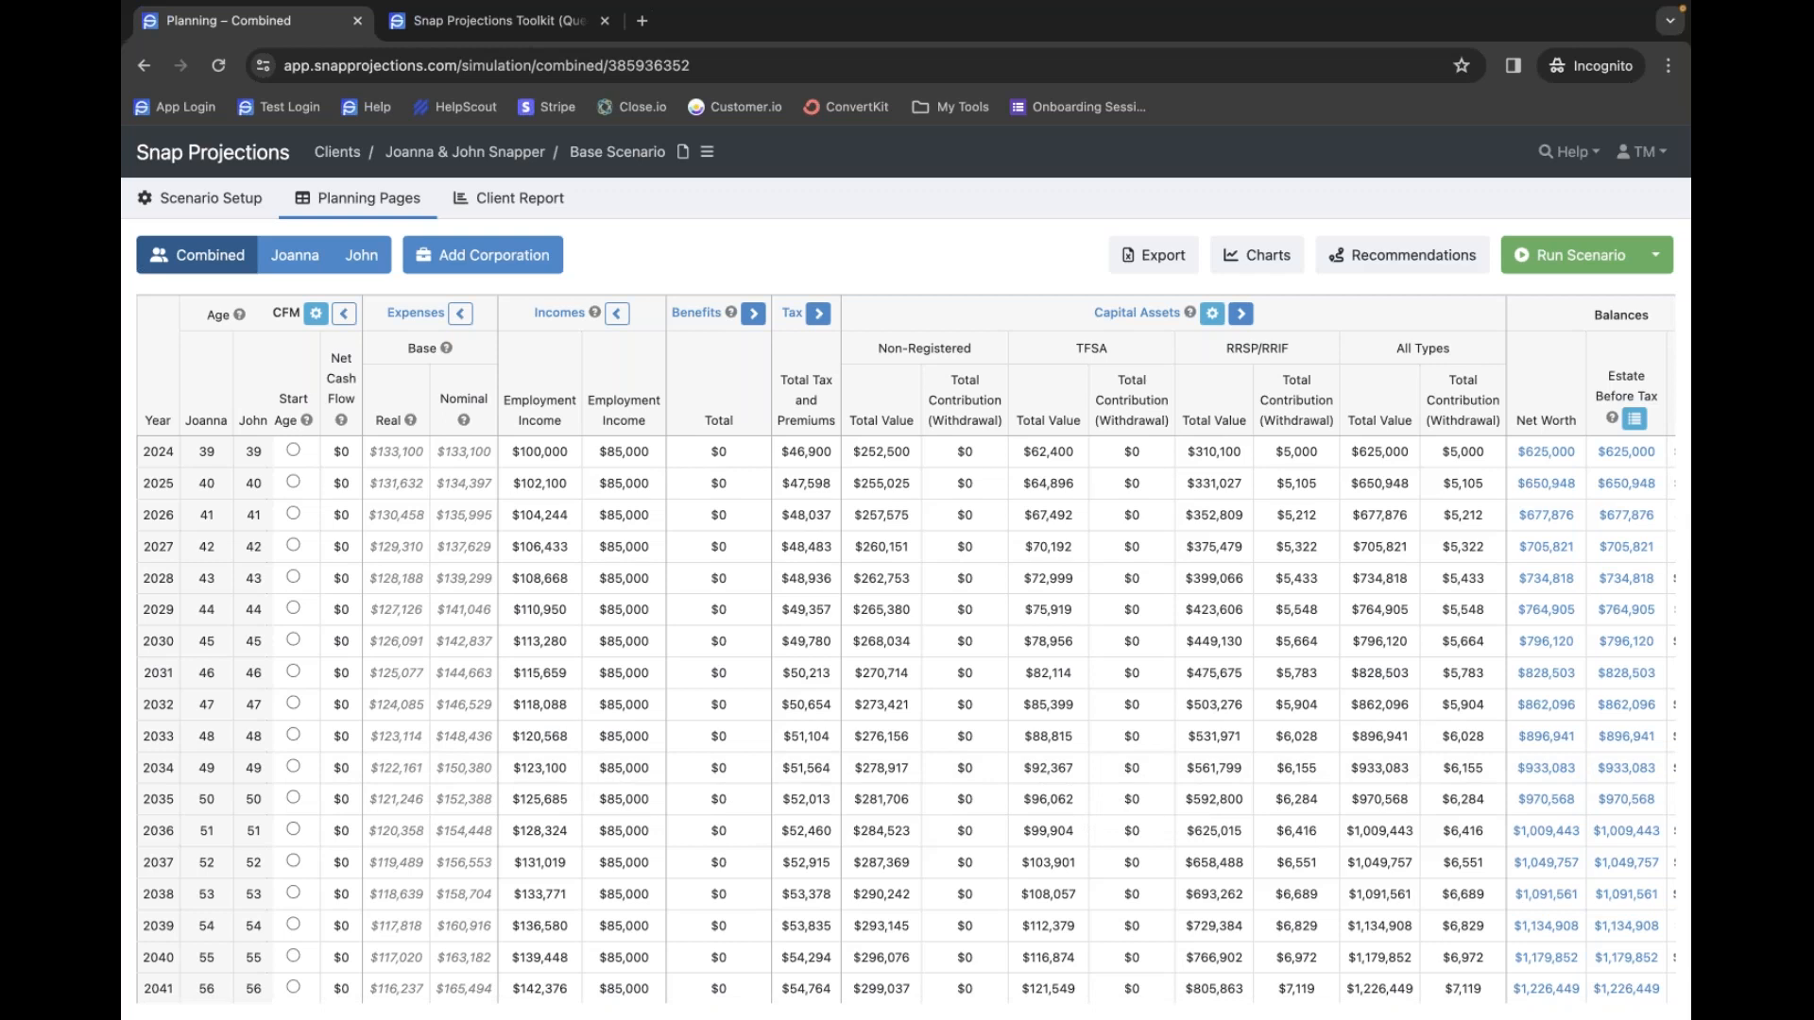
- On the first spouse's planning page, set the TFSA contribution to $20,000 from 2024, copied down to age 64, and rerun the scenario
left_click(261, 269)
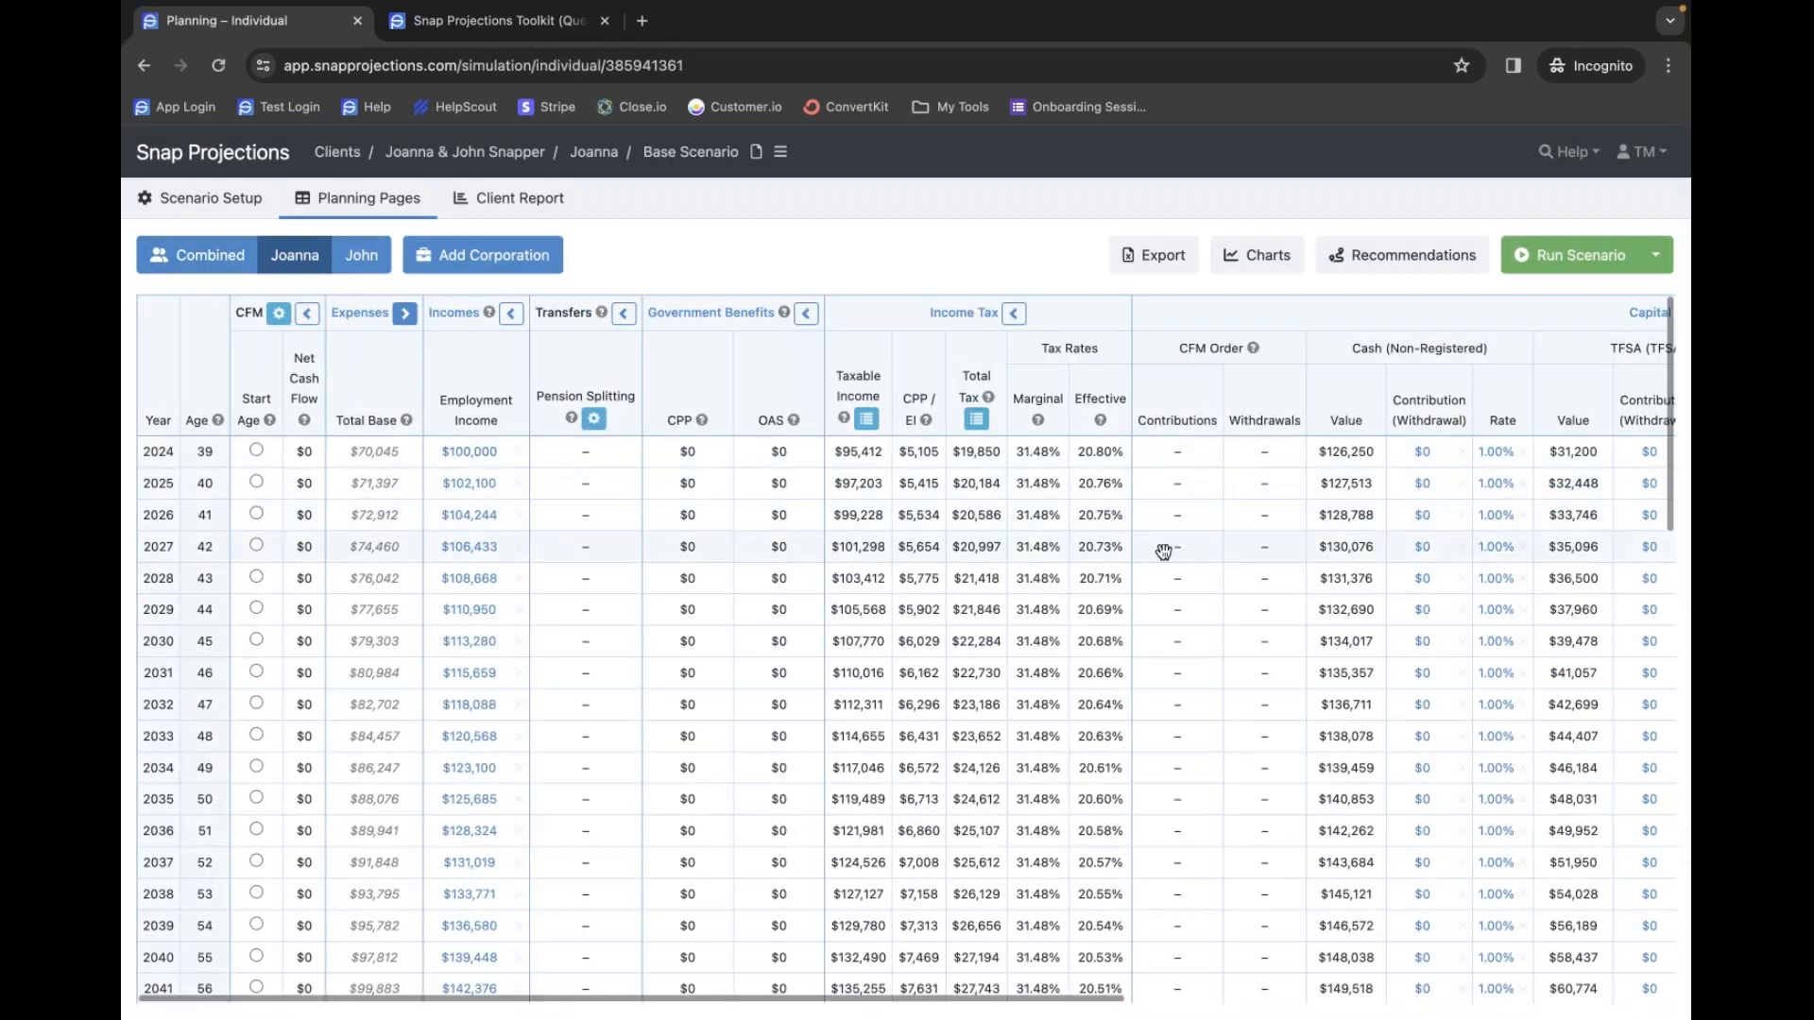
scroll(1163, 551, "right", 10)
scroll(1134, 548, "right", 4)
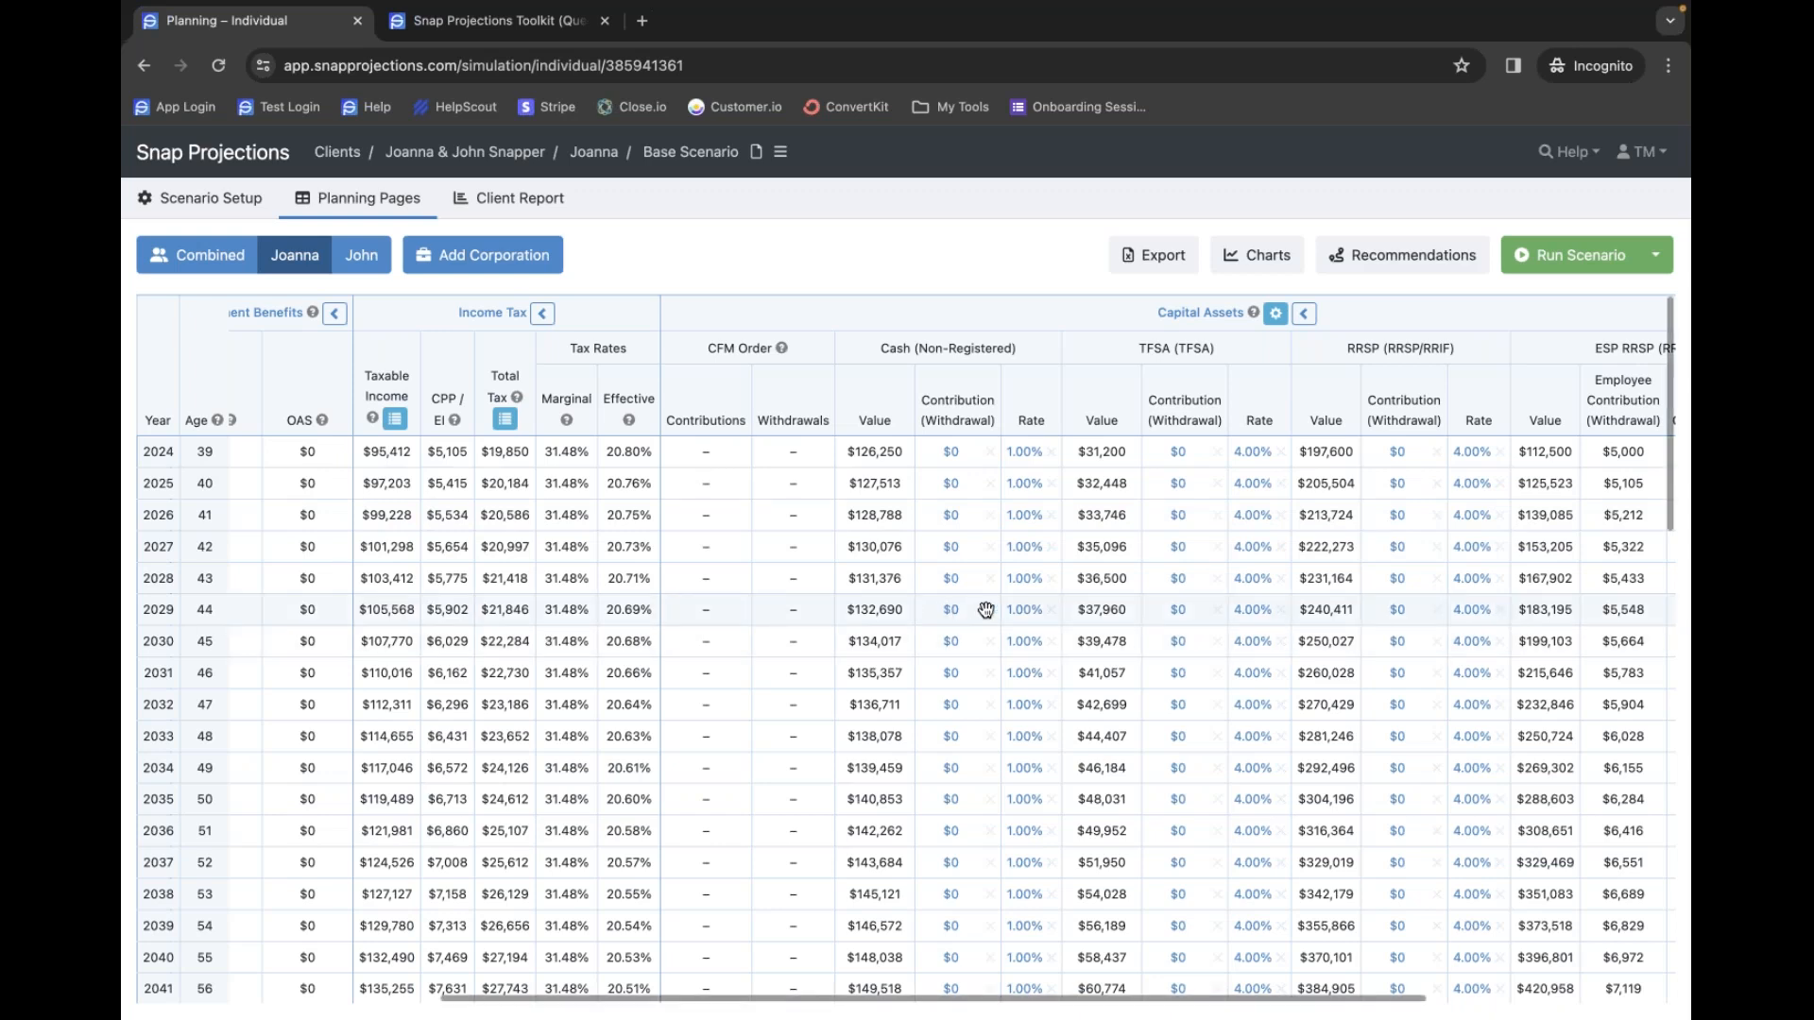
scroll(986, 610, "right", 3)
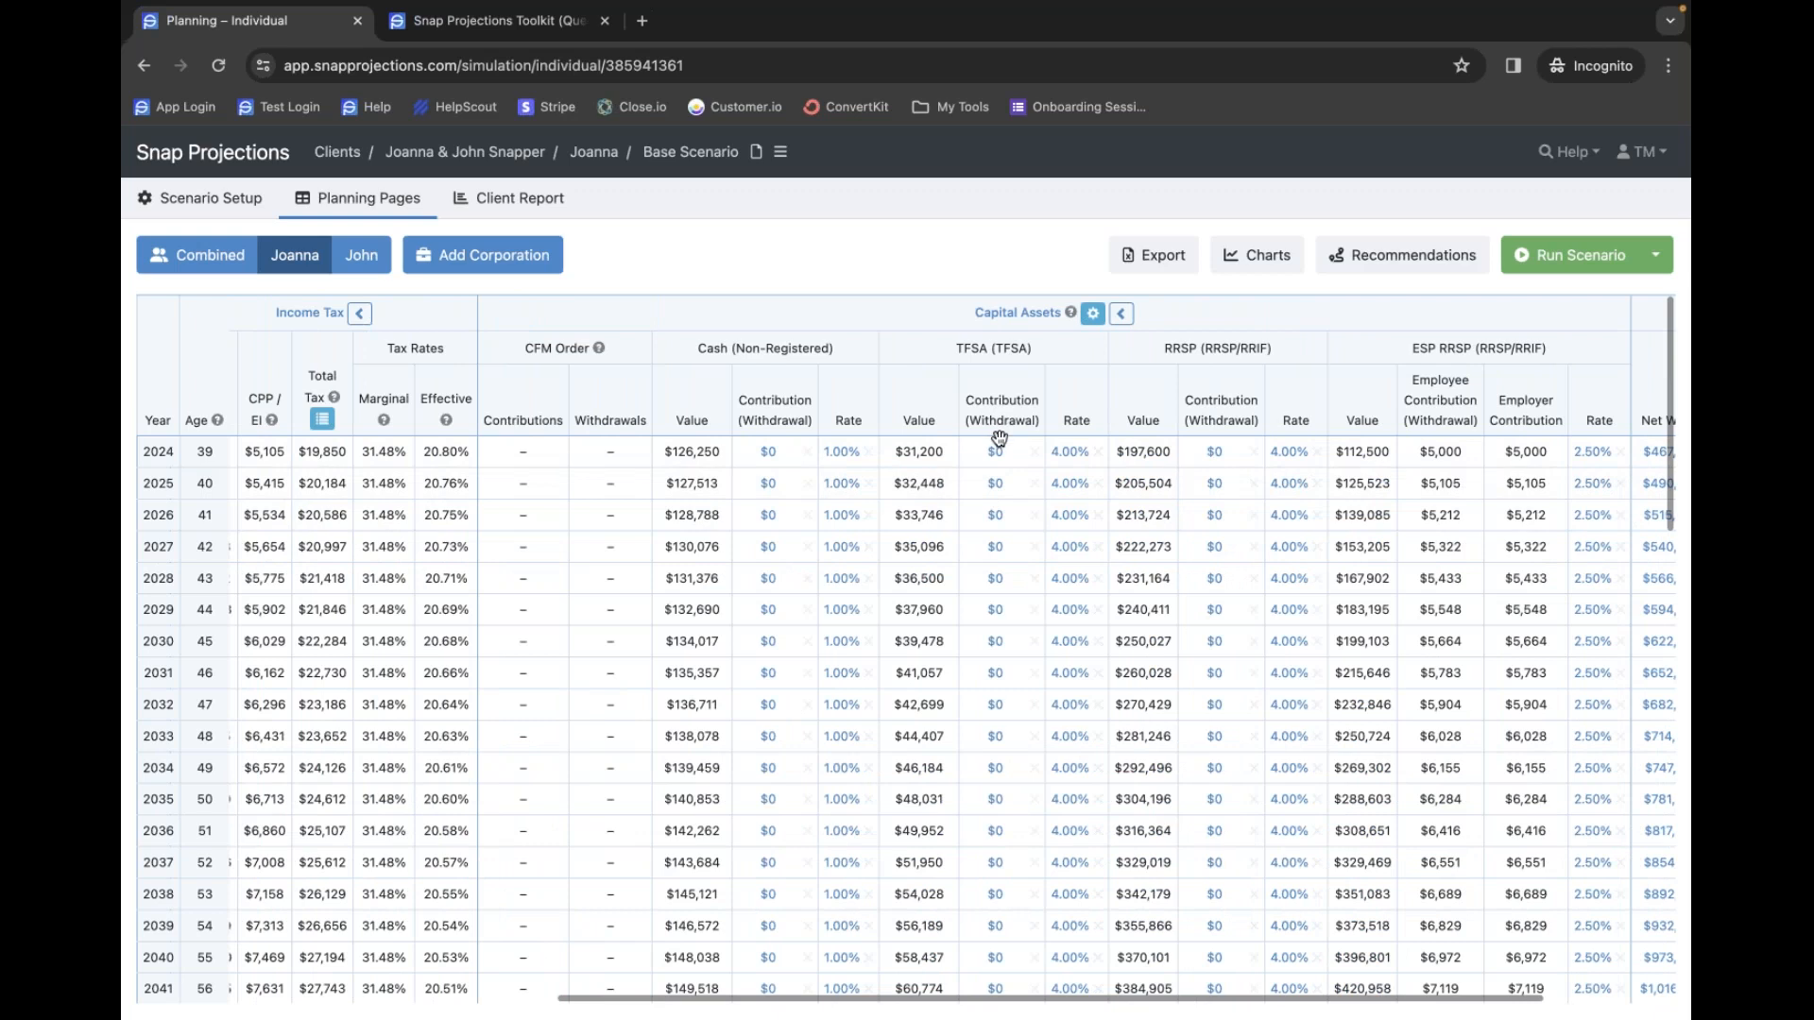
left_click(997, 454)
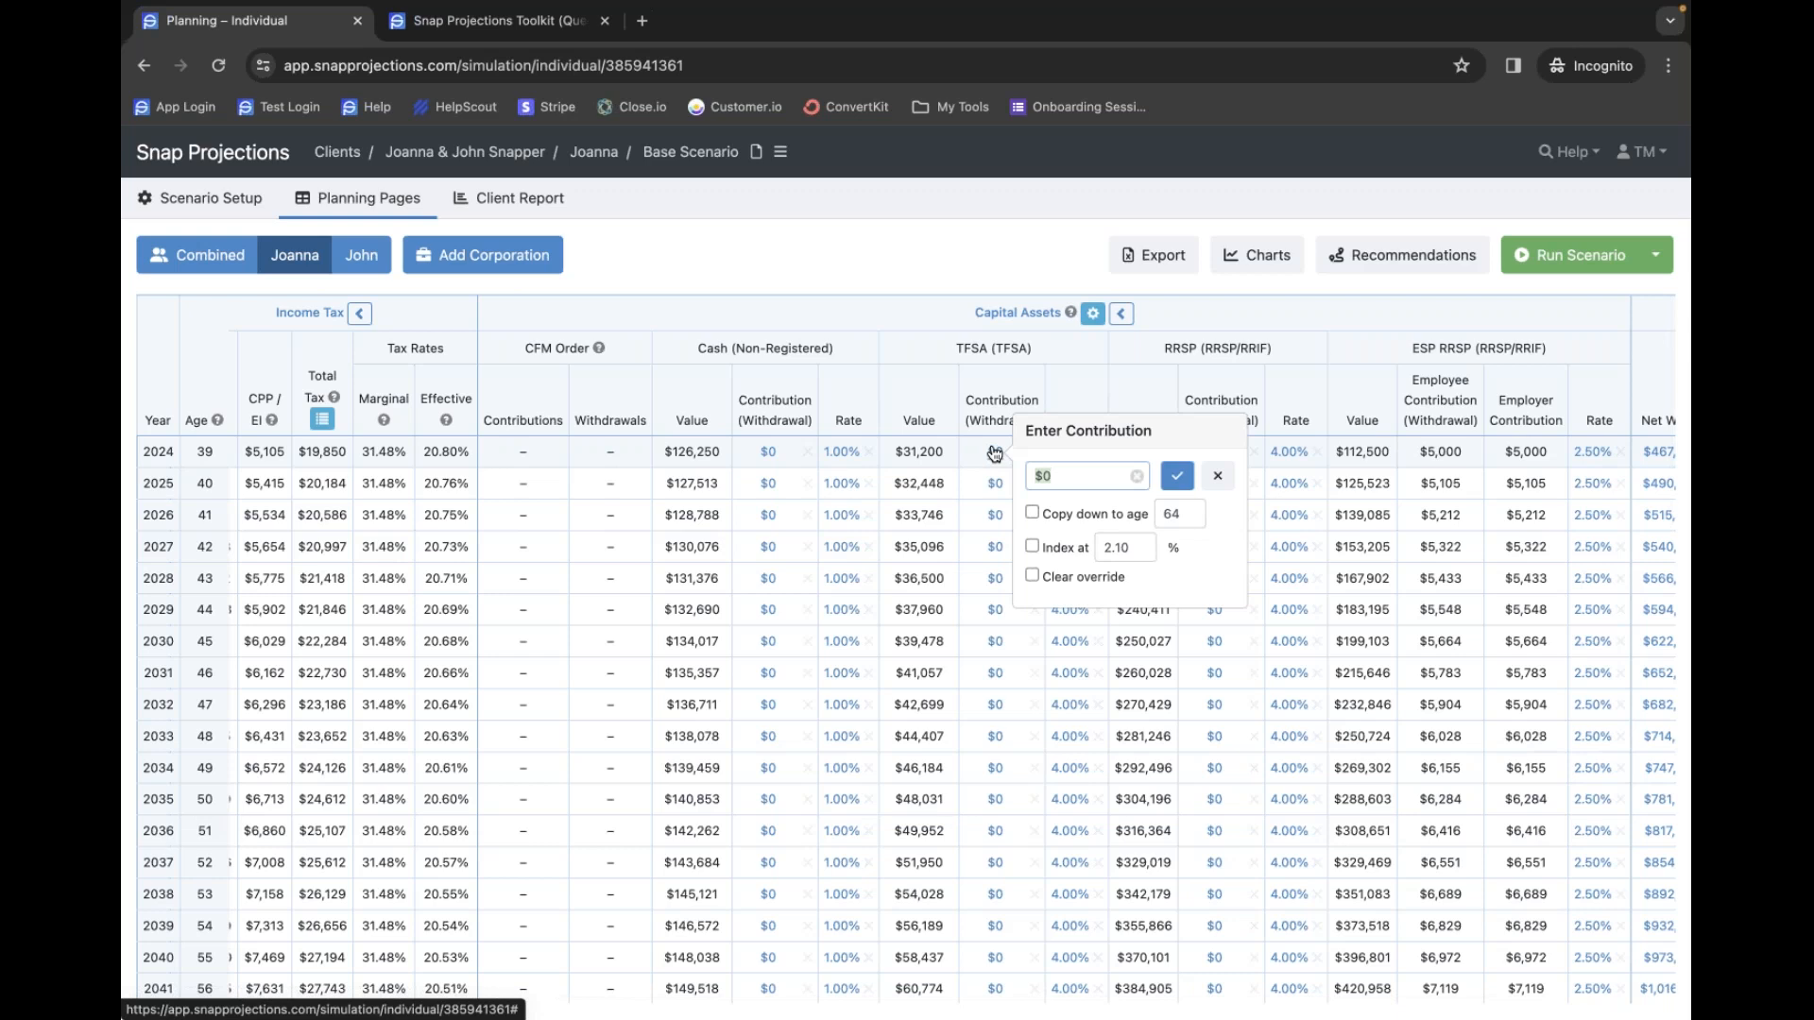
left_click(977, 382)
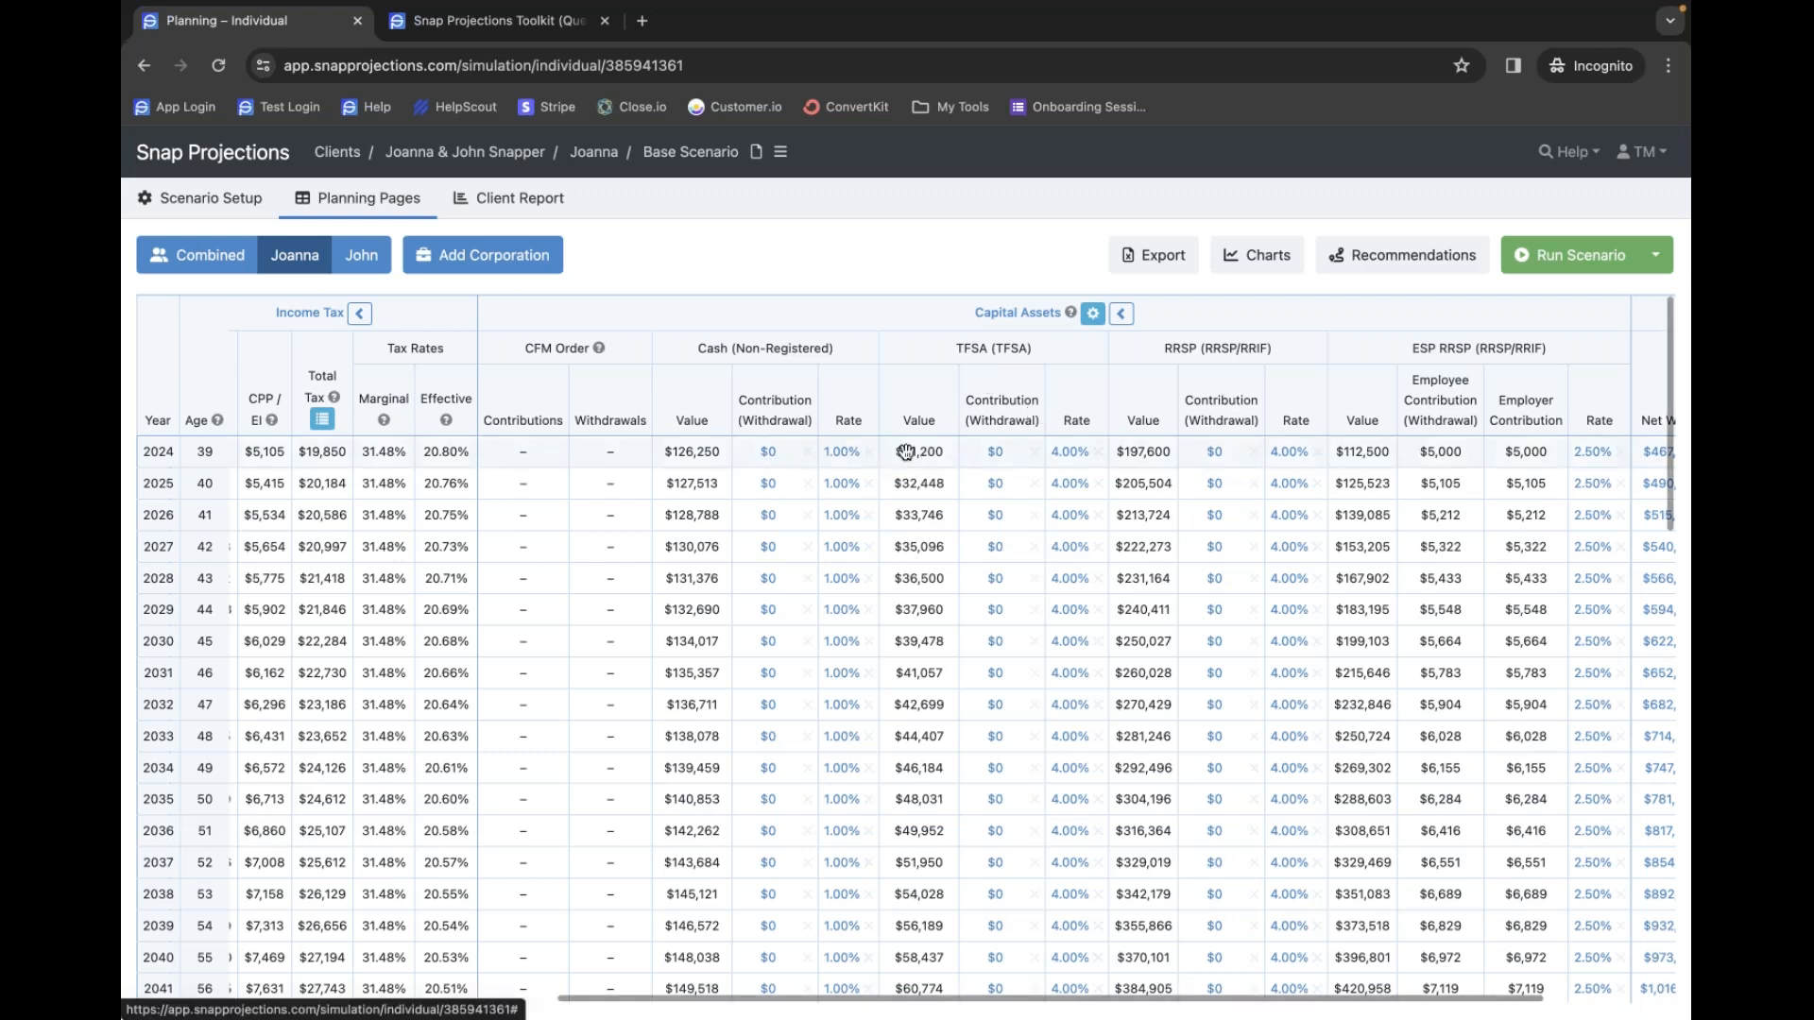
left_click(998, 455)
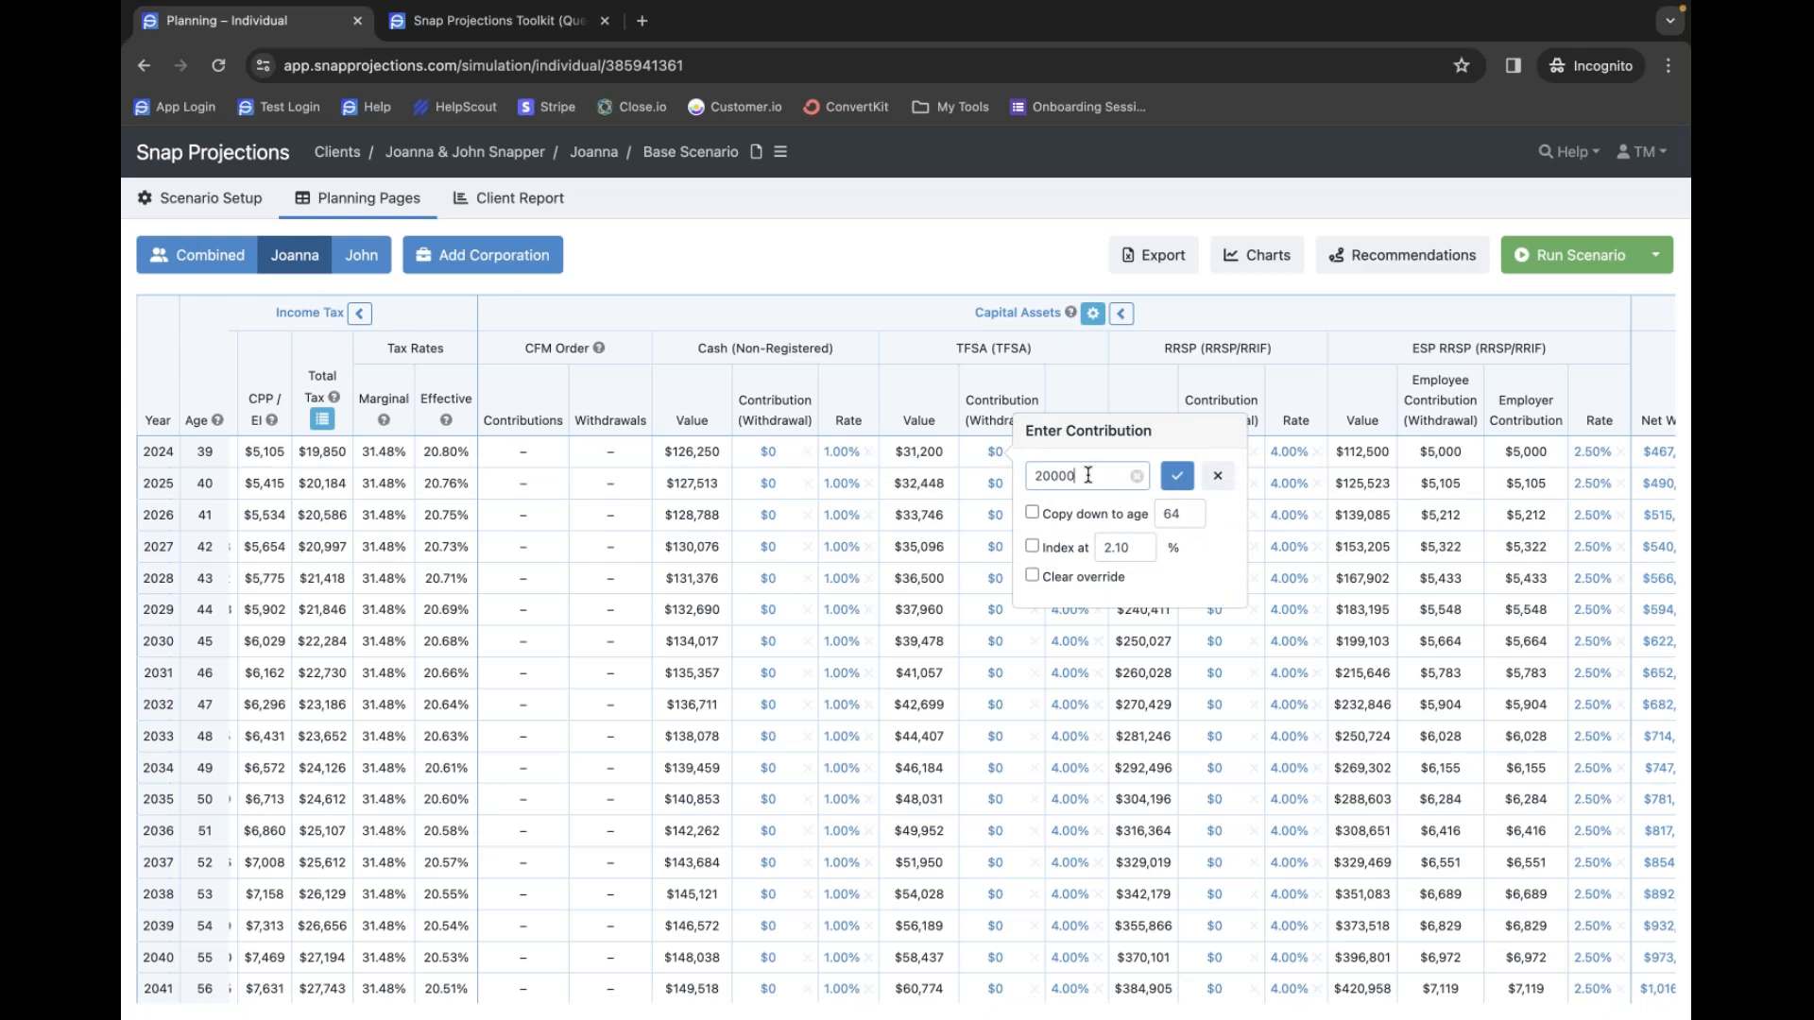
left_click(1113, 514)
left_click(1178, 477)
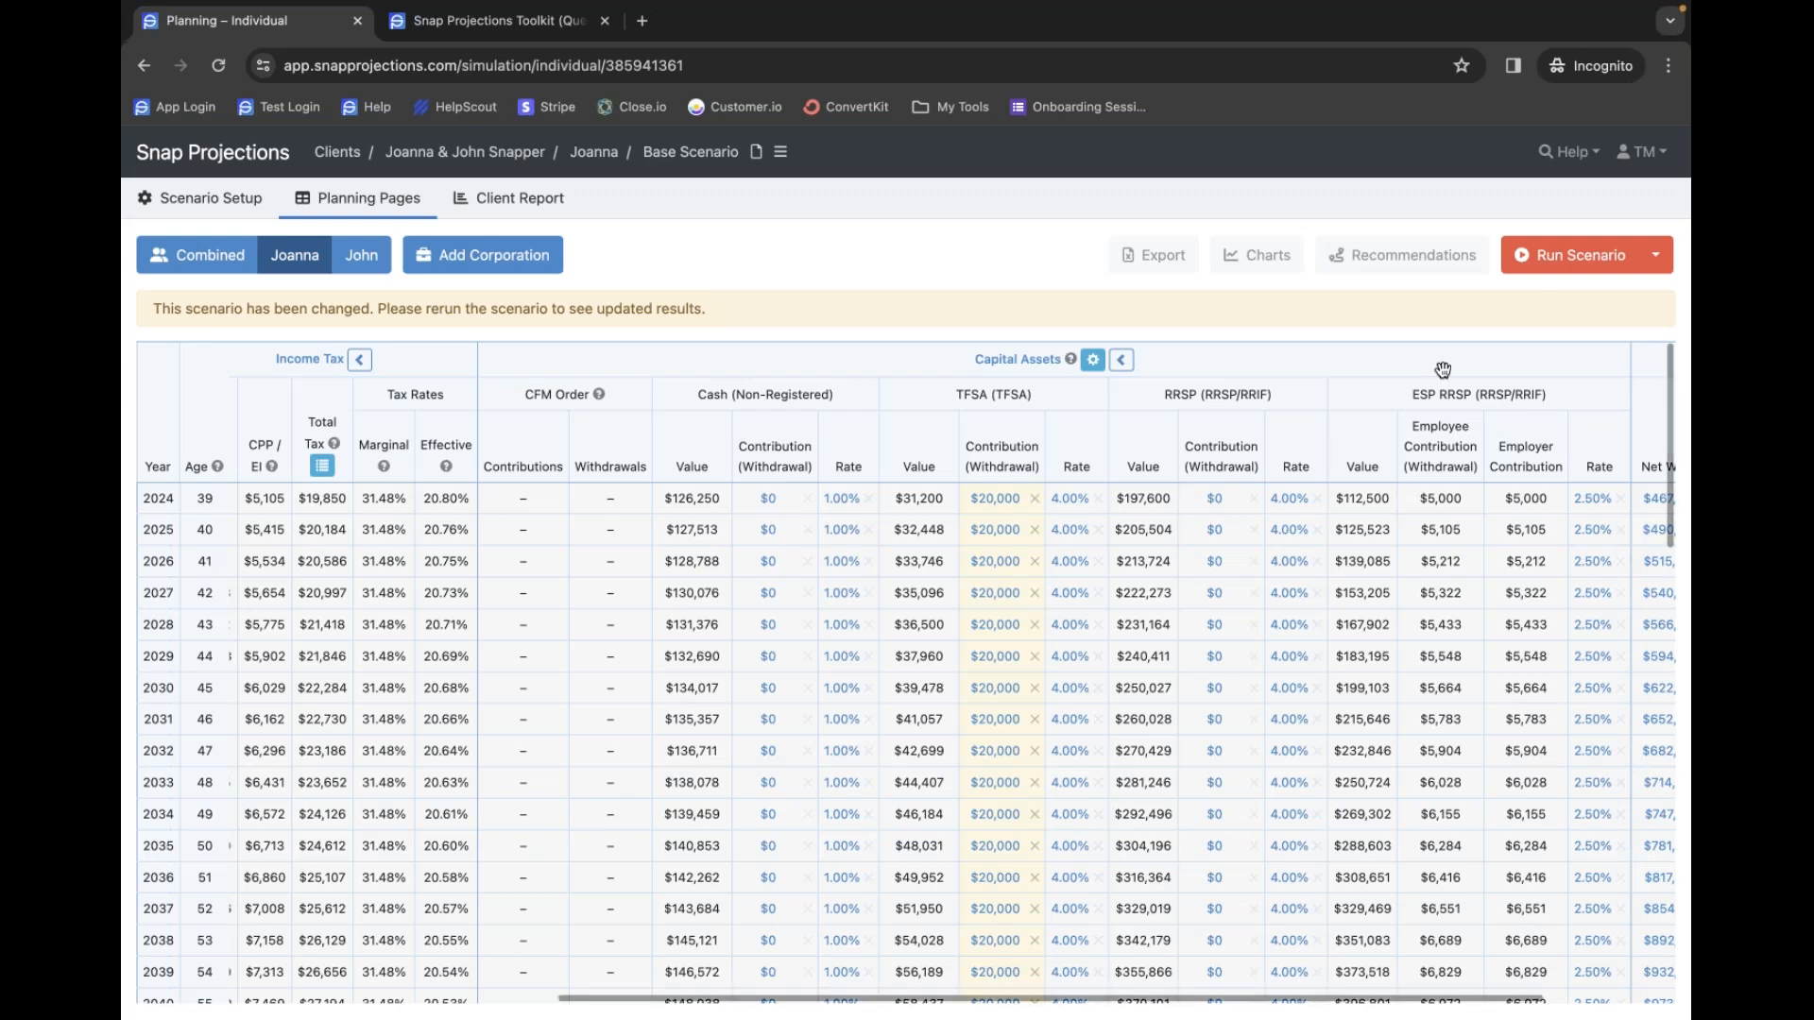
left_click(1536, 265)
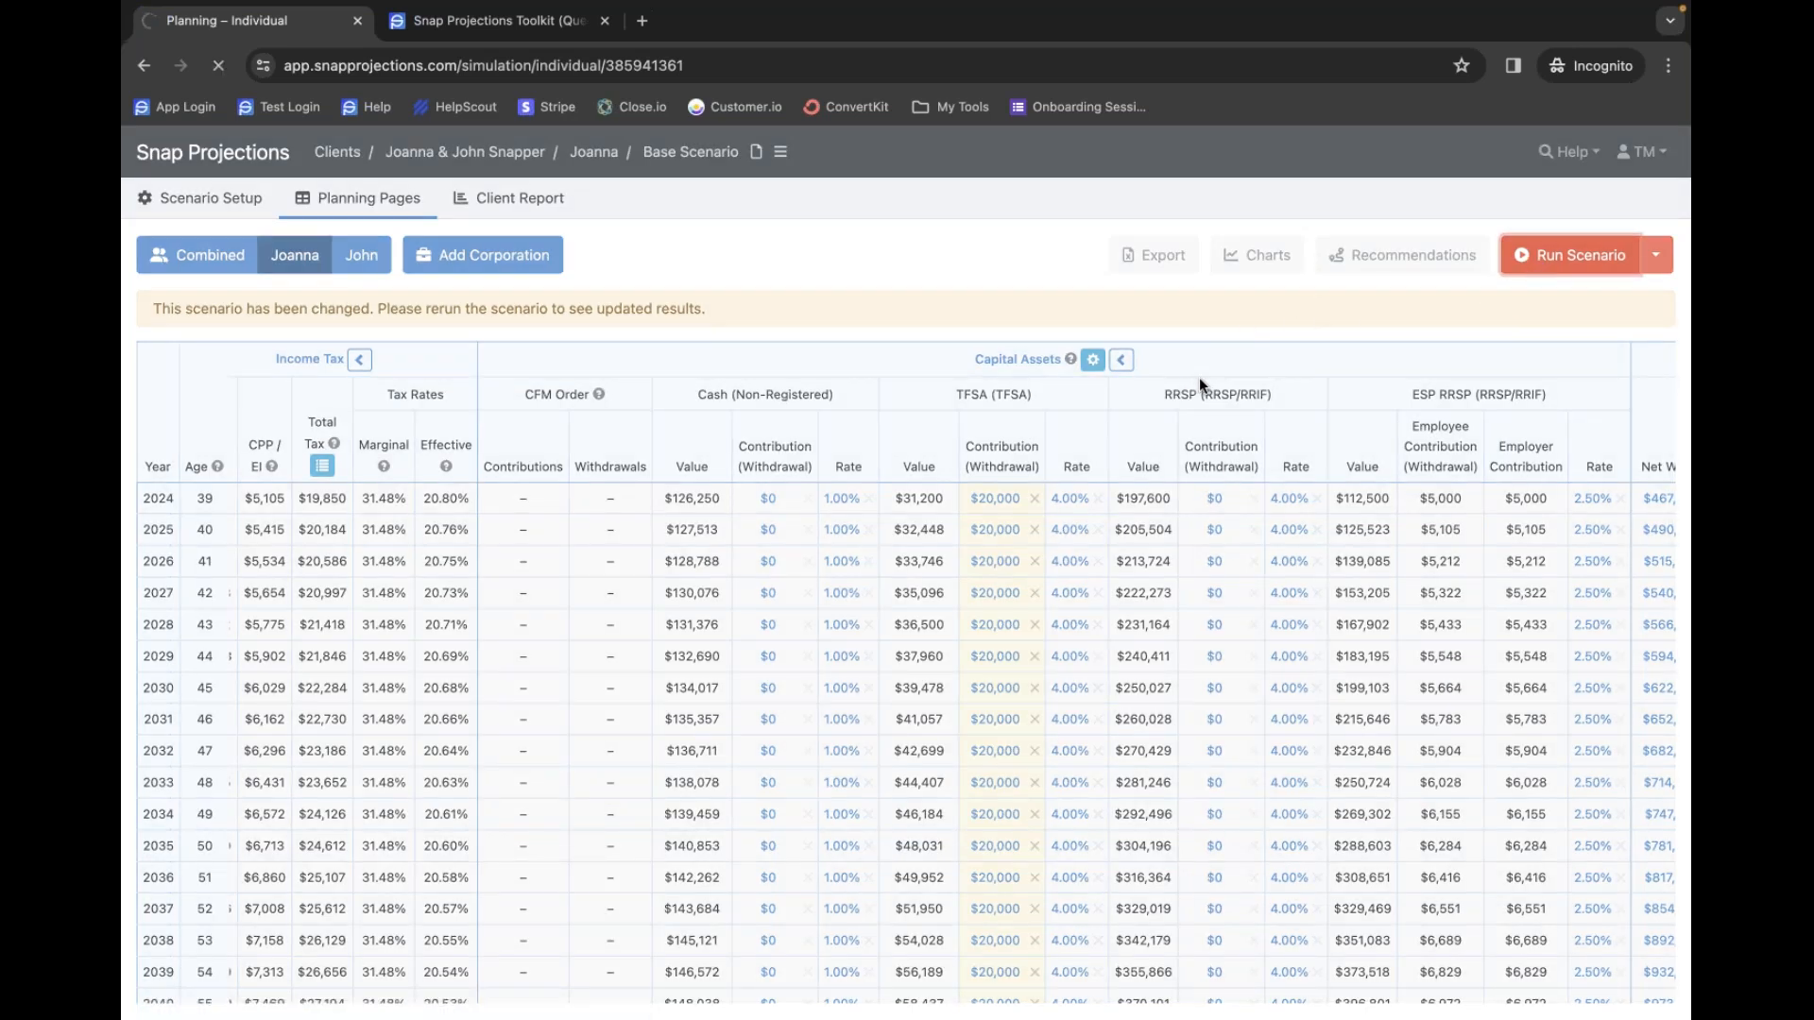
- Examine the first spouse's recalculated TFSA contributions year by year against the available contribution room
scroll(1314, 555, "right", 5)
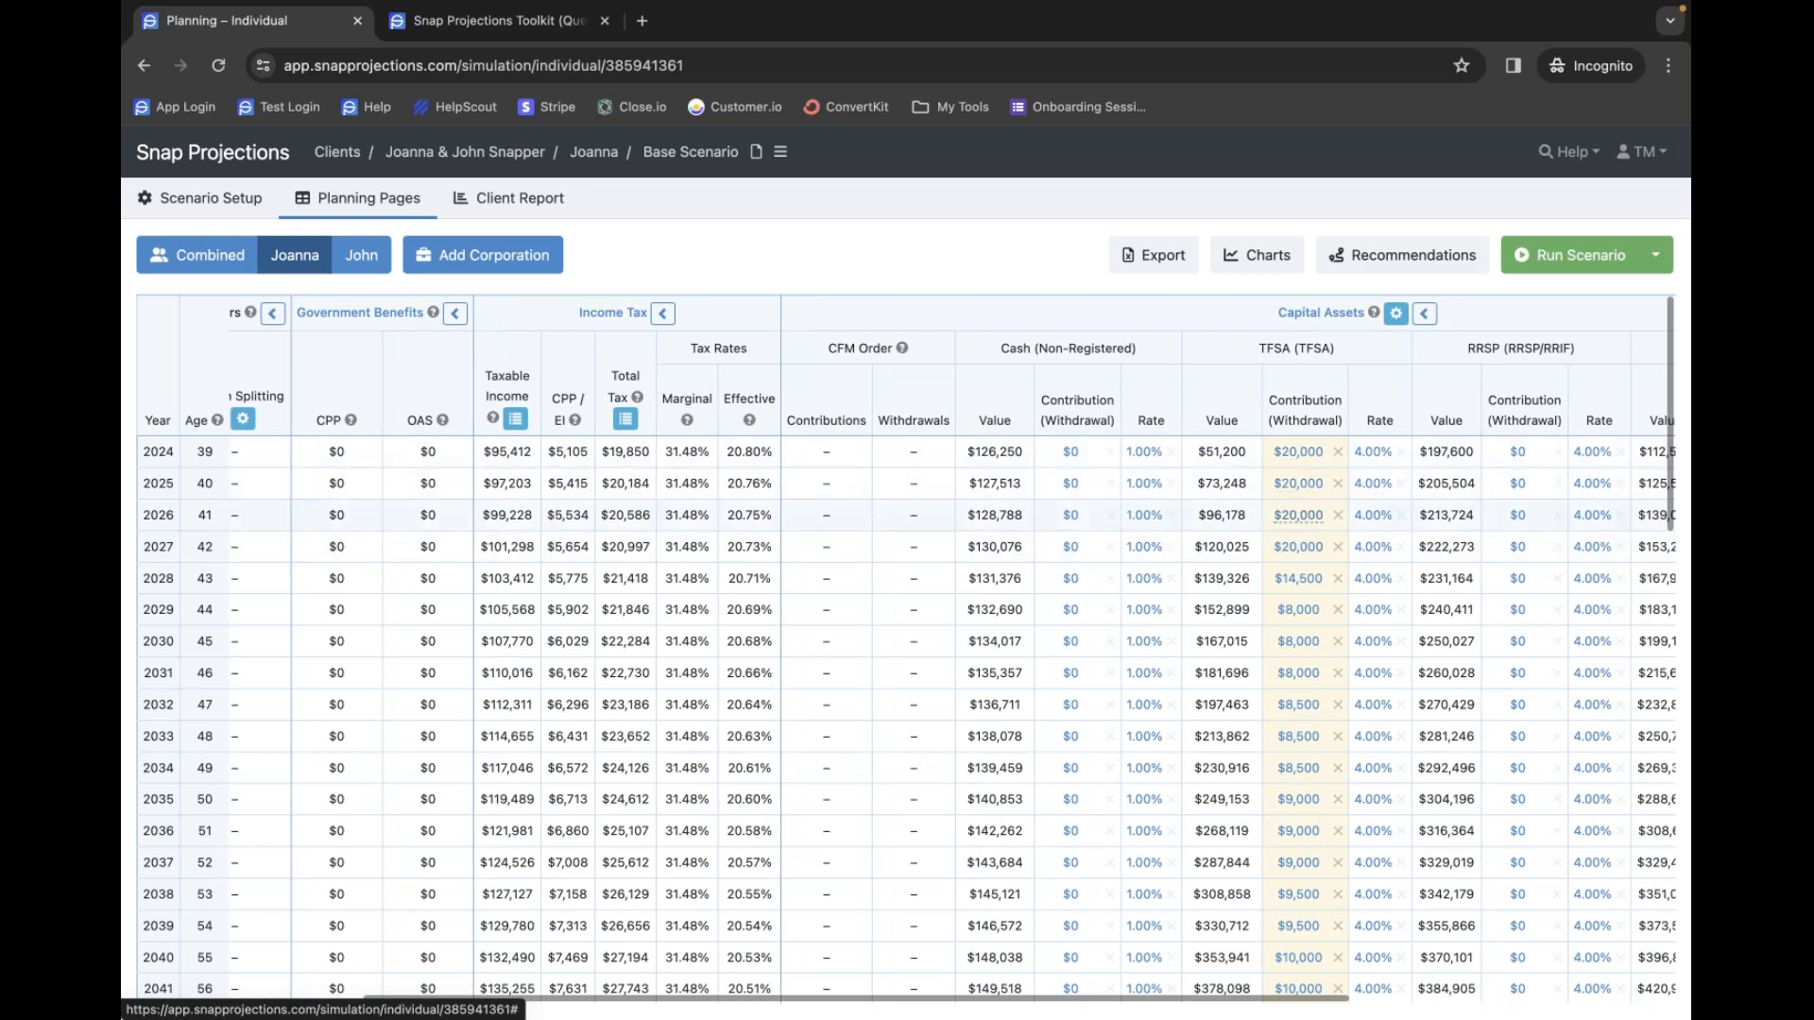
scroll(1312, 553, "right", 2)
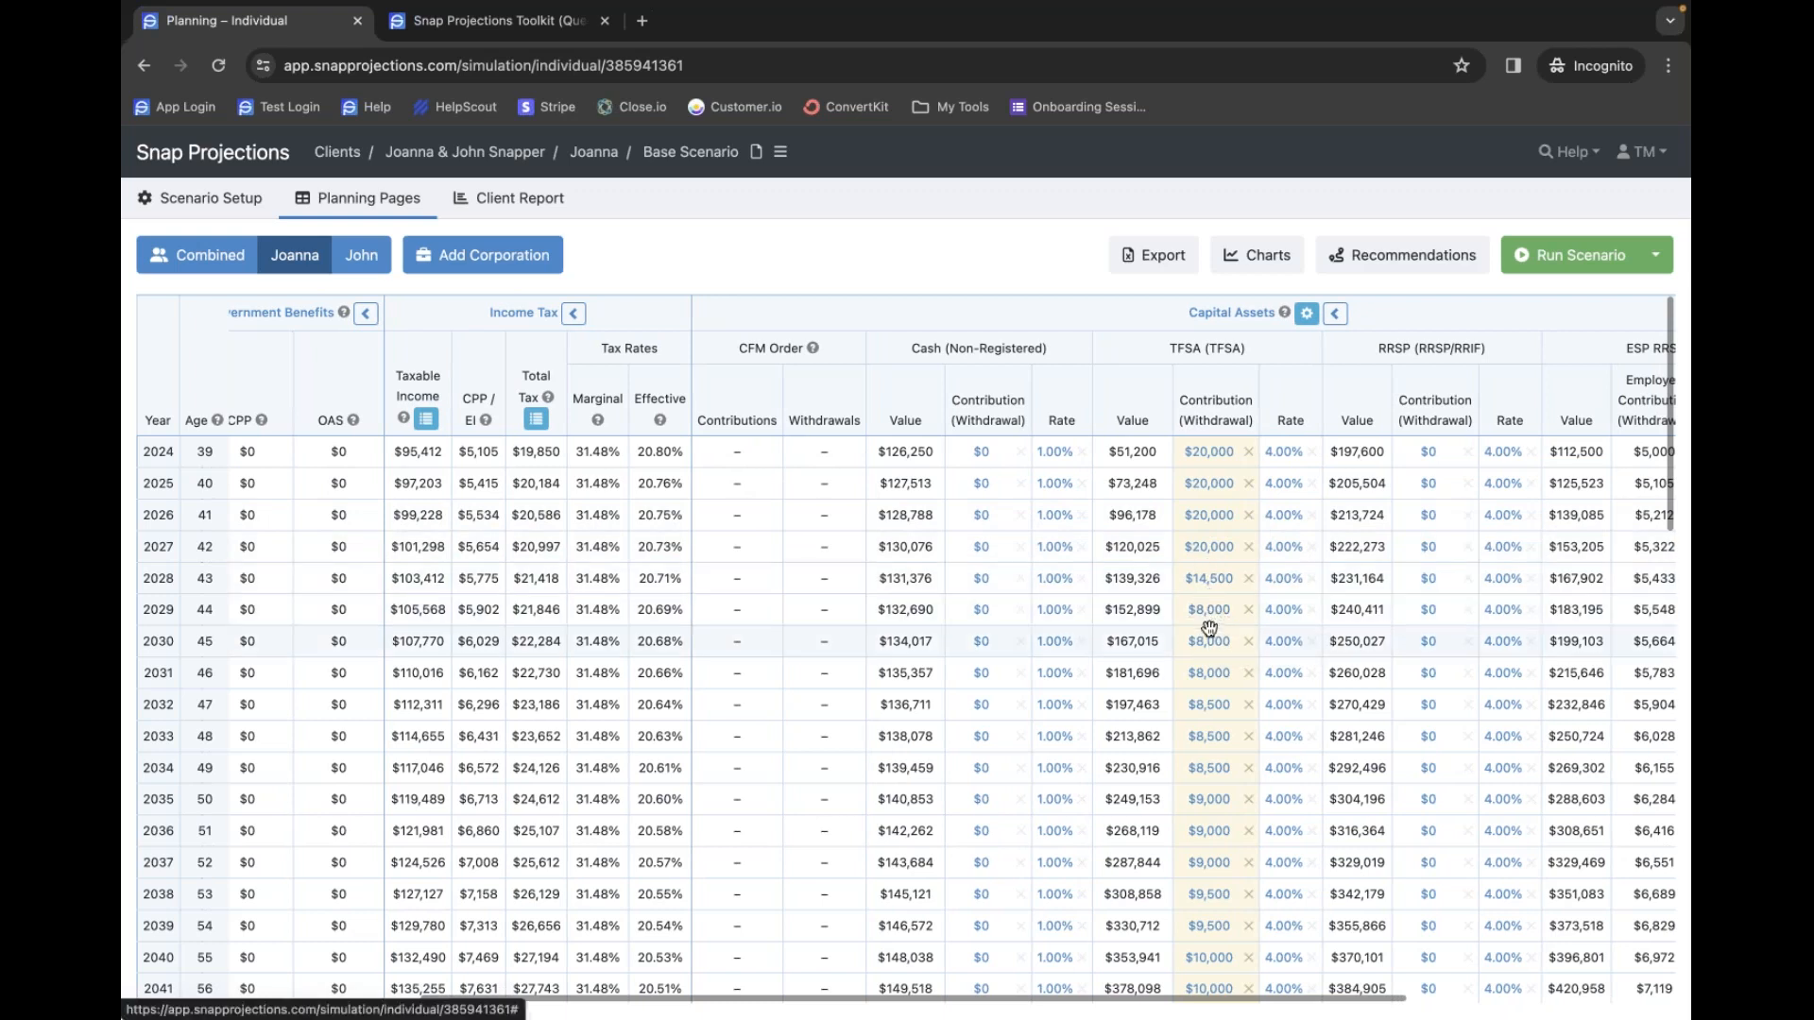
mouse_move(1209, 650)
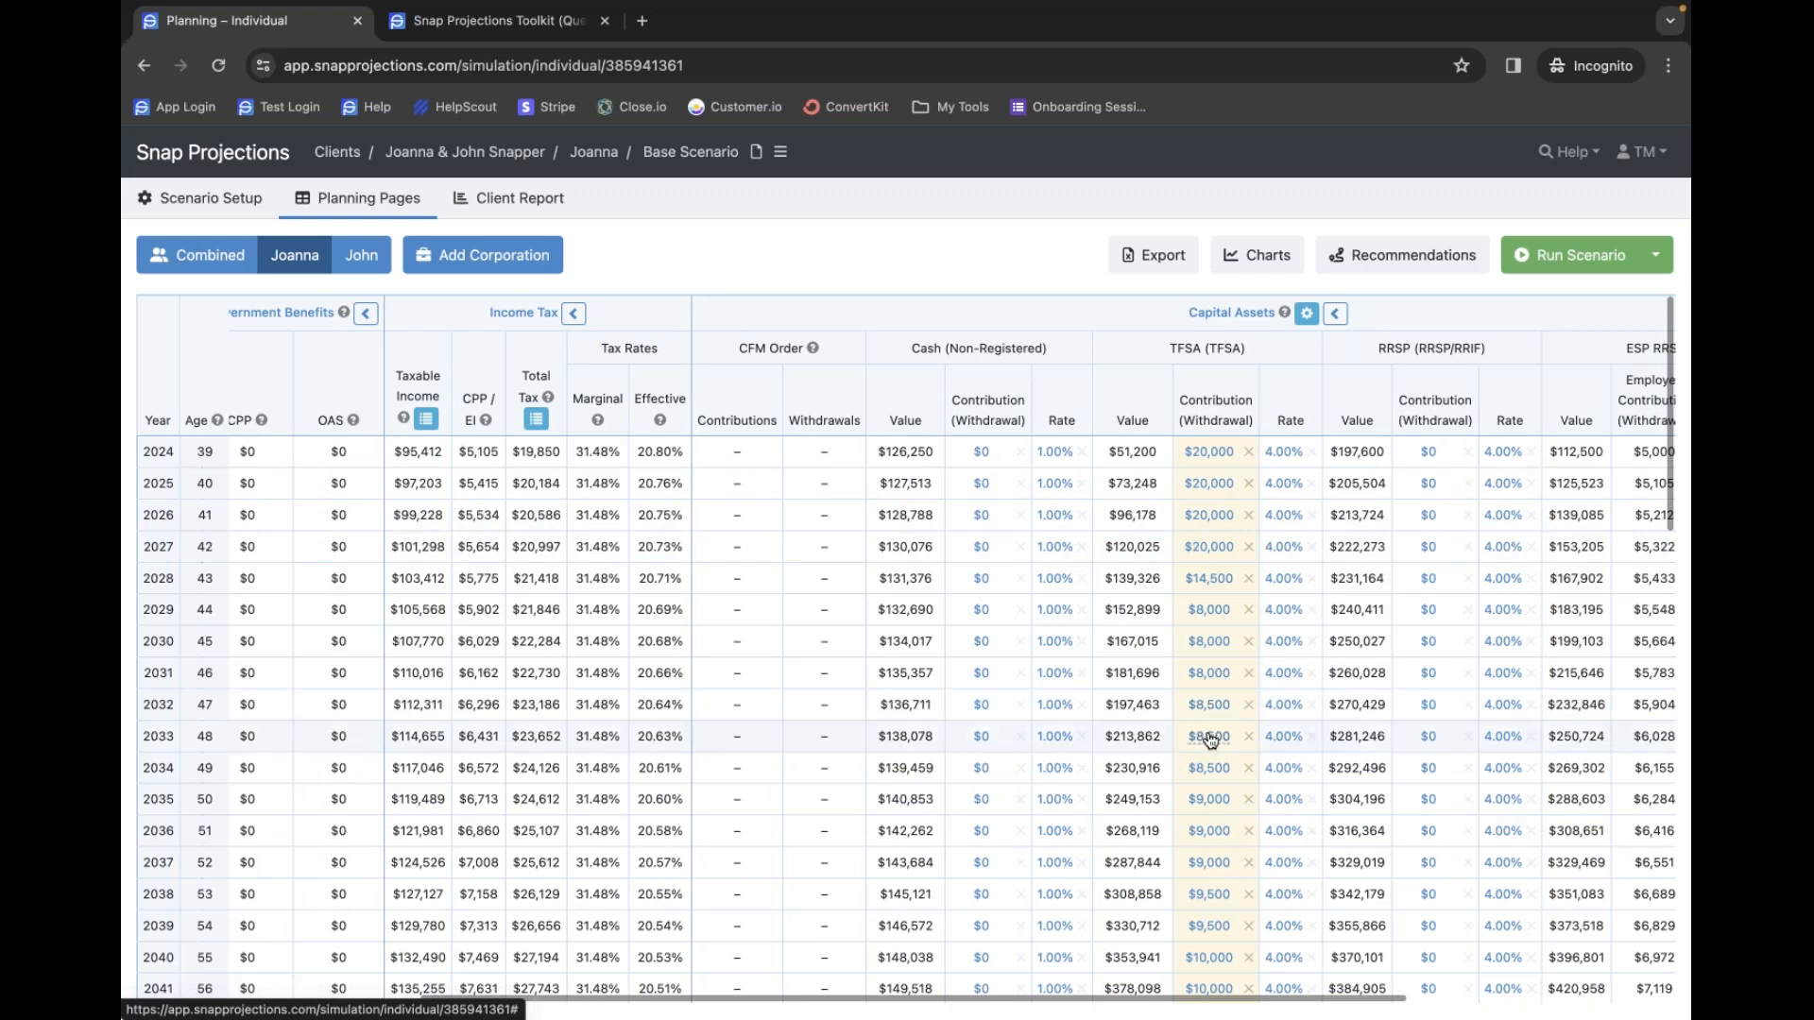
mouse_move(1210, 739)
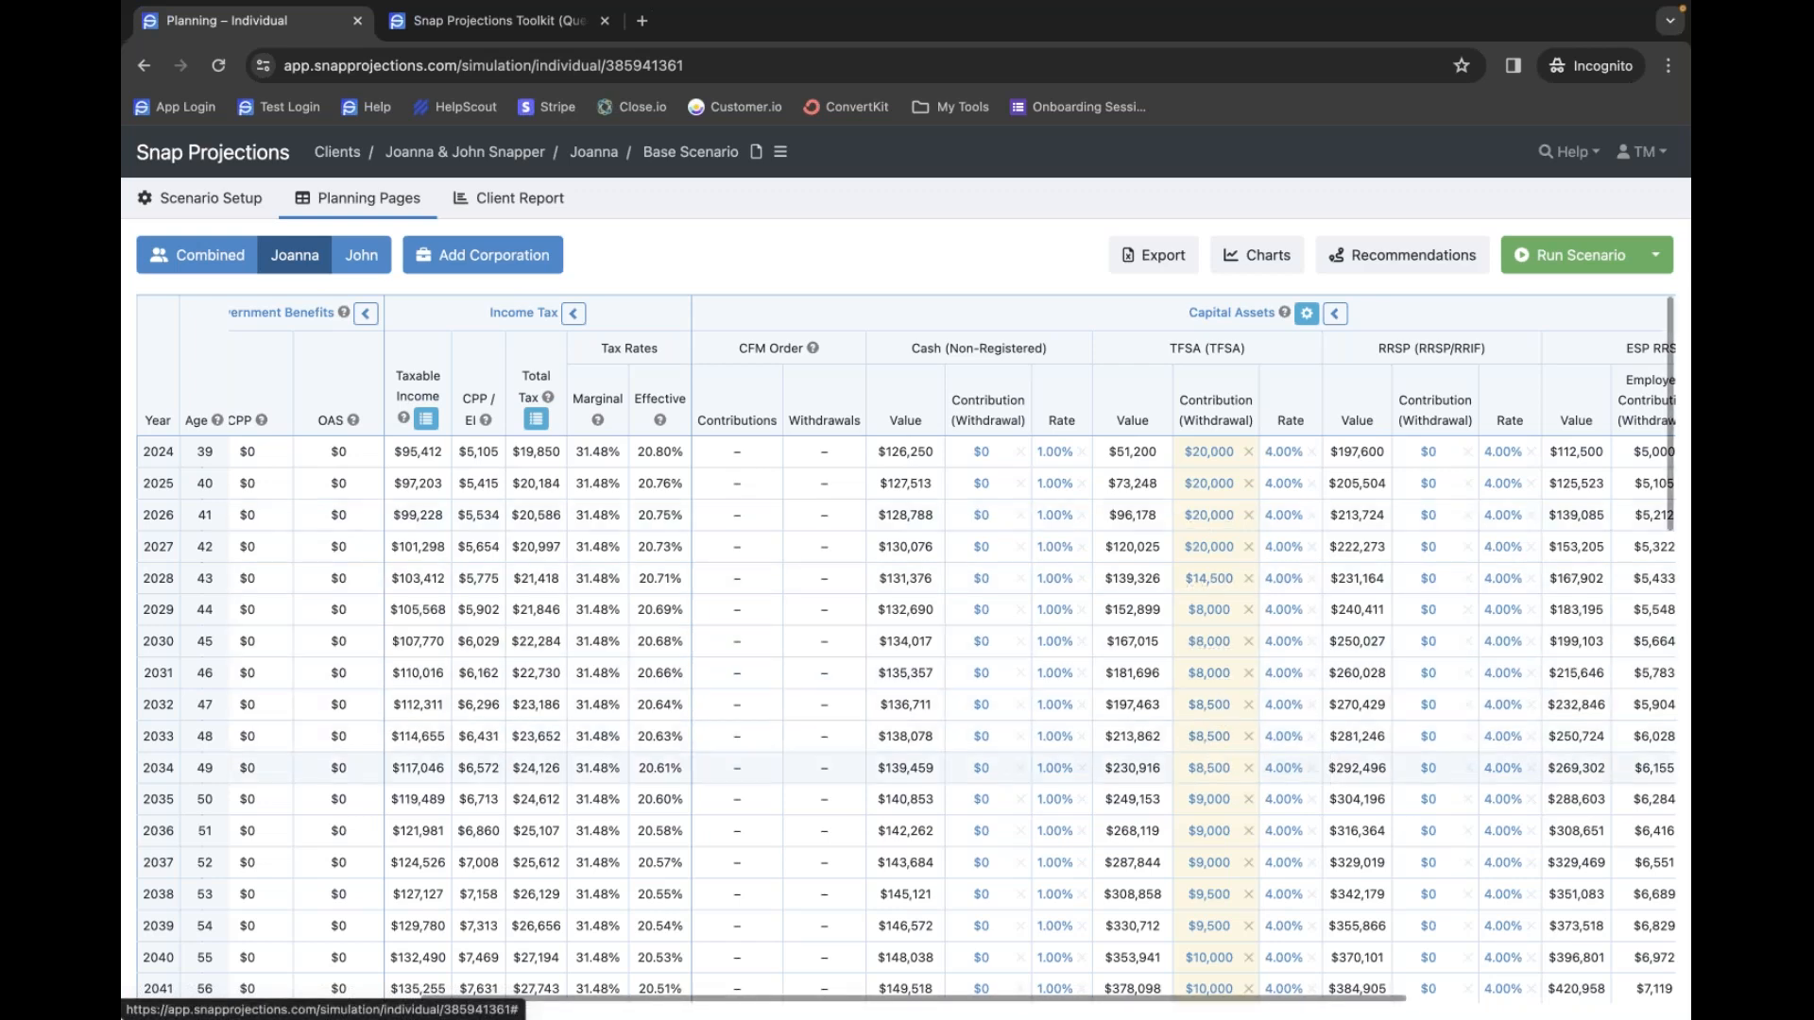
left_click(1209, 451)
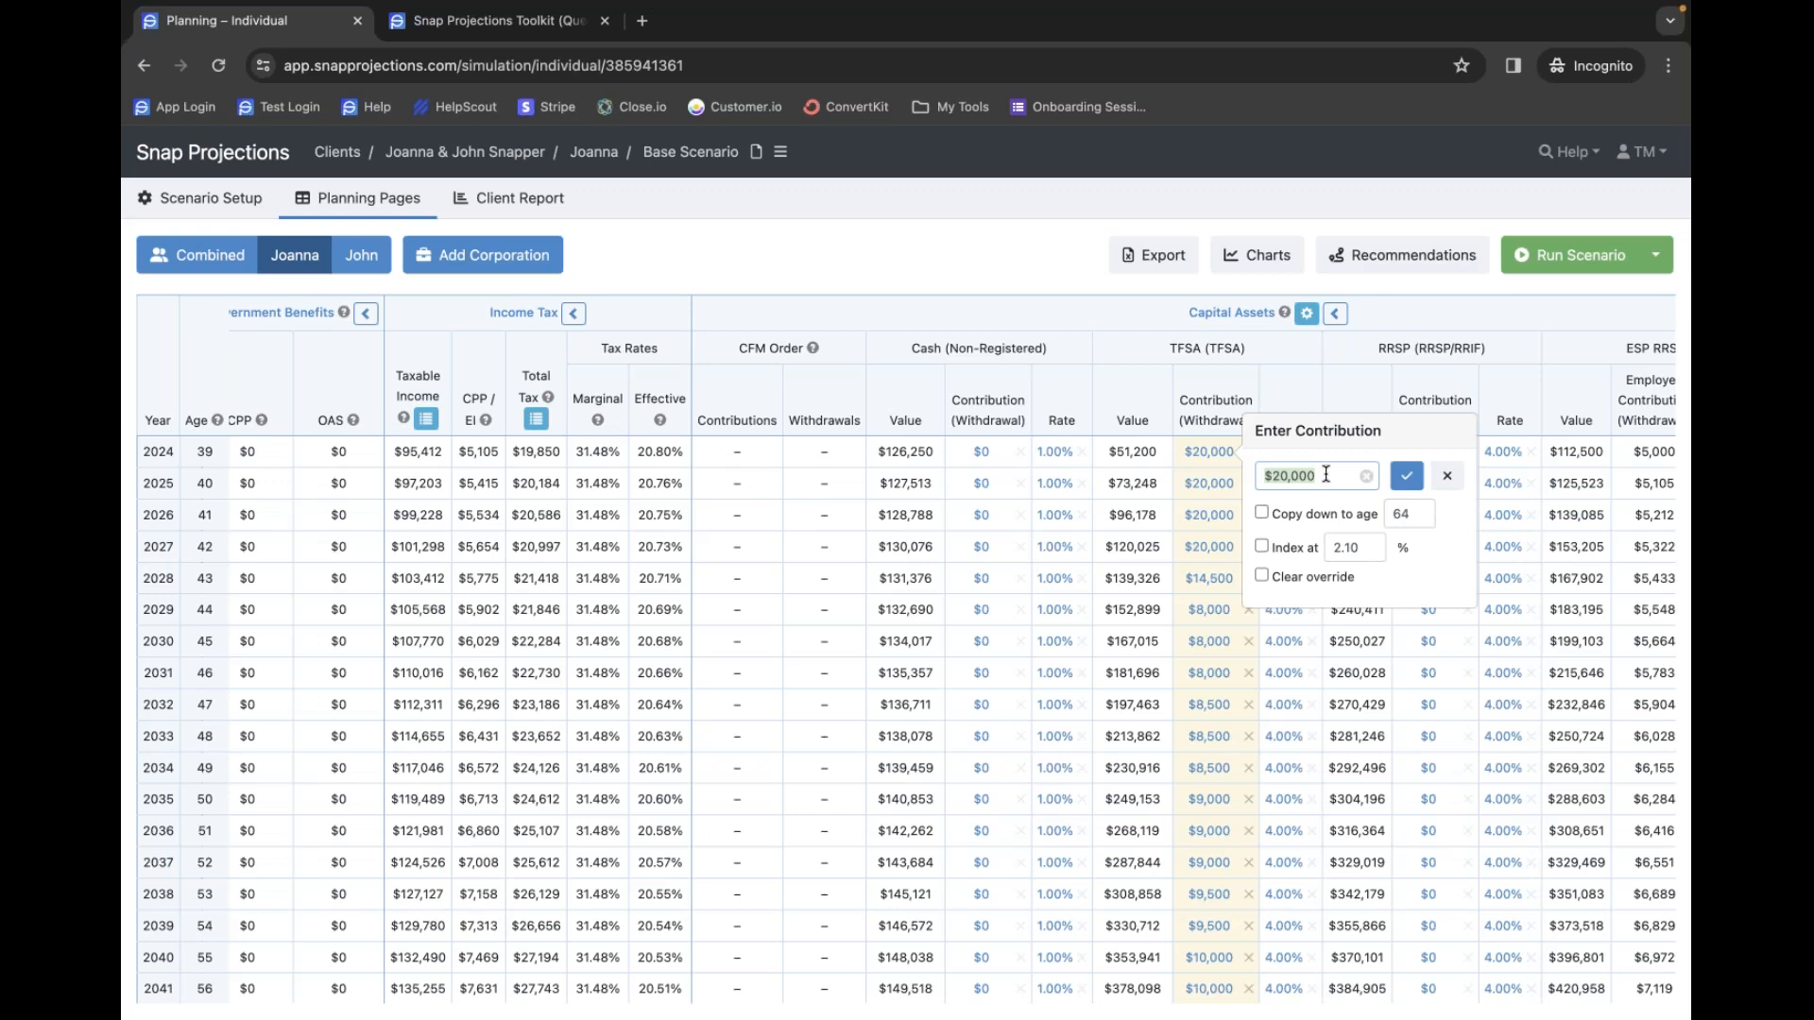
left_click(1195, 399)
- Set the first spouse's RRSP contribution to $20,000 from 2024, copied down to age 64, and rerun the scenario
scroll(1222, 521, "right", 3)
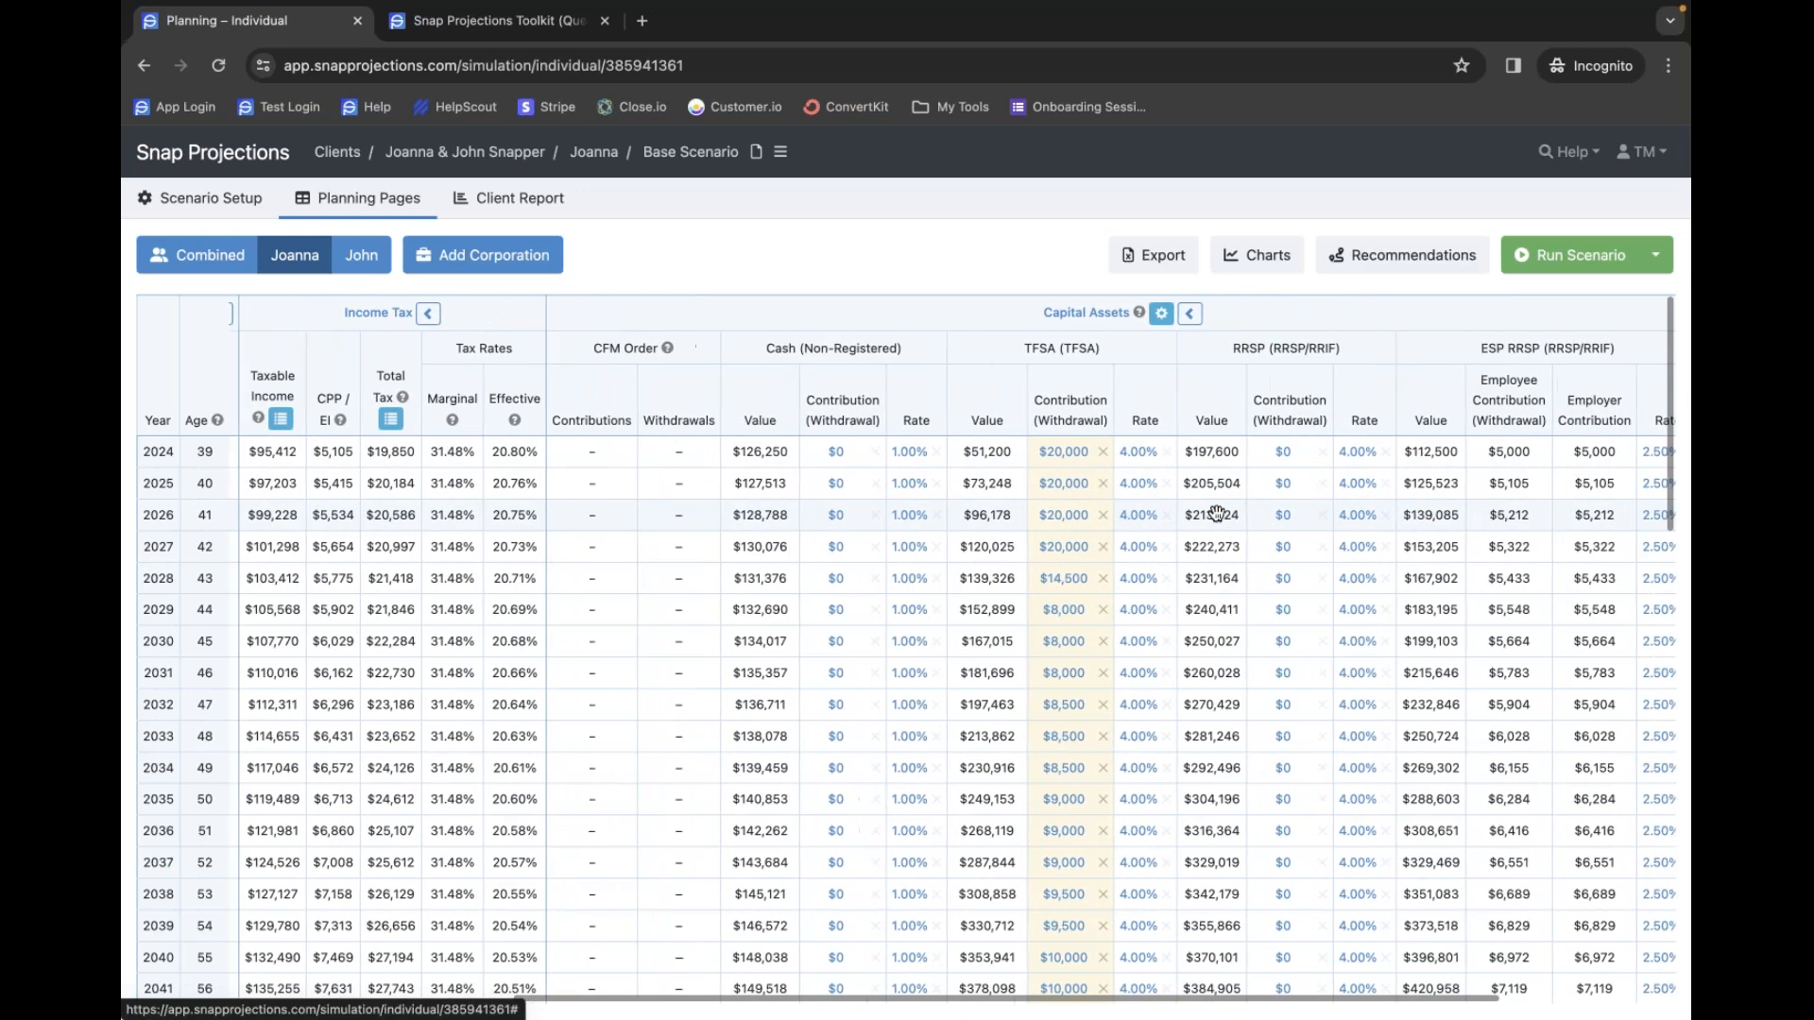
scroll(1225, 508, "right", 1)
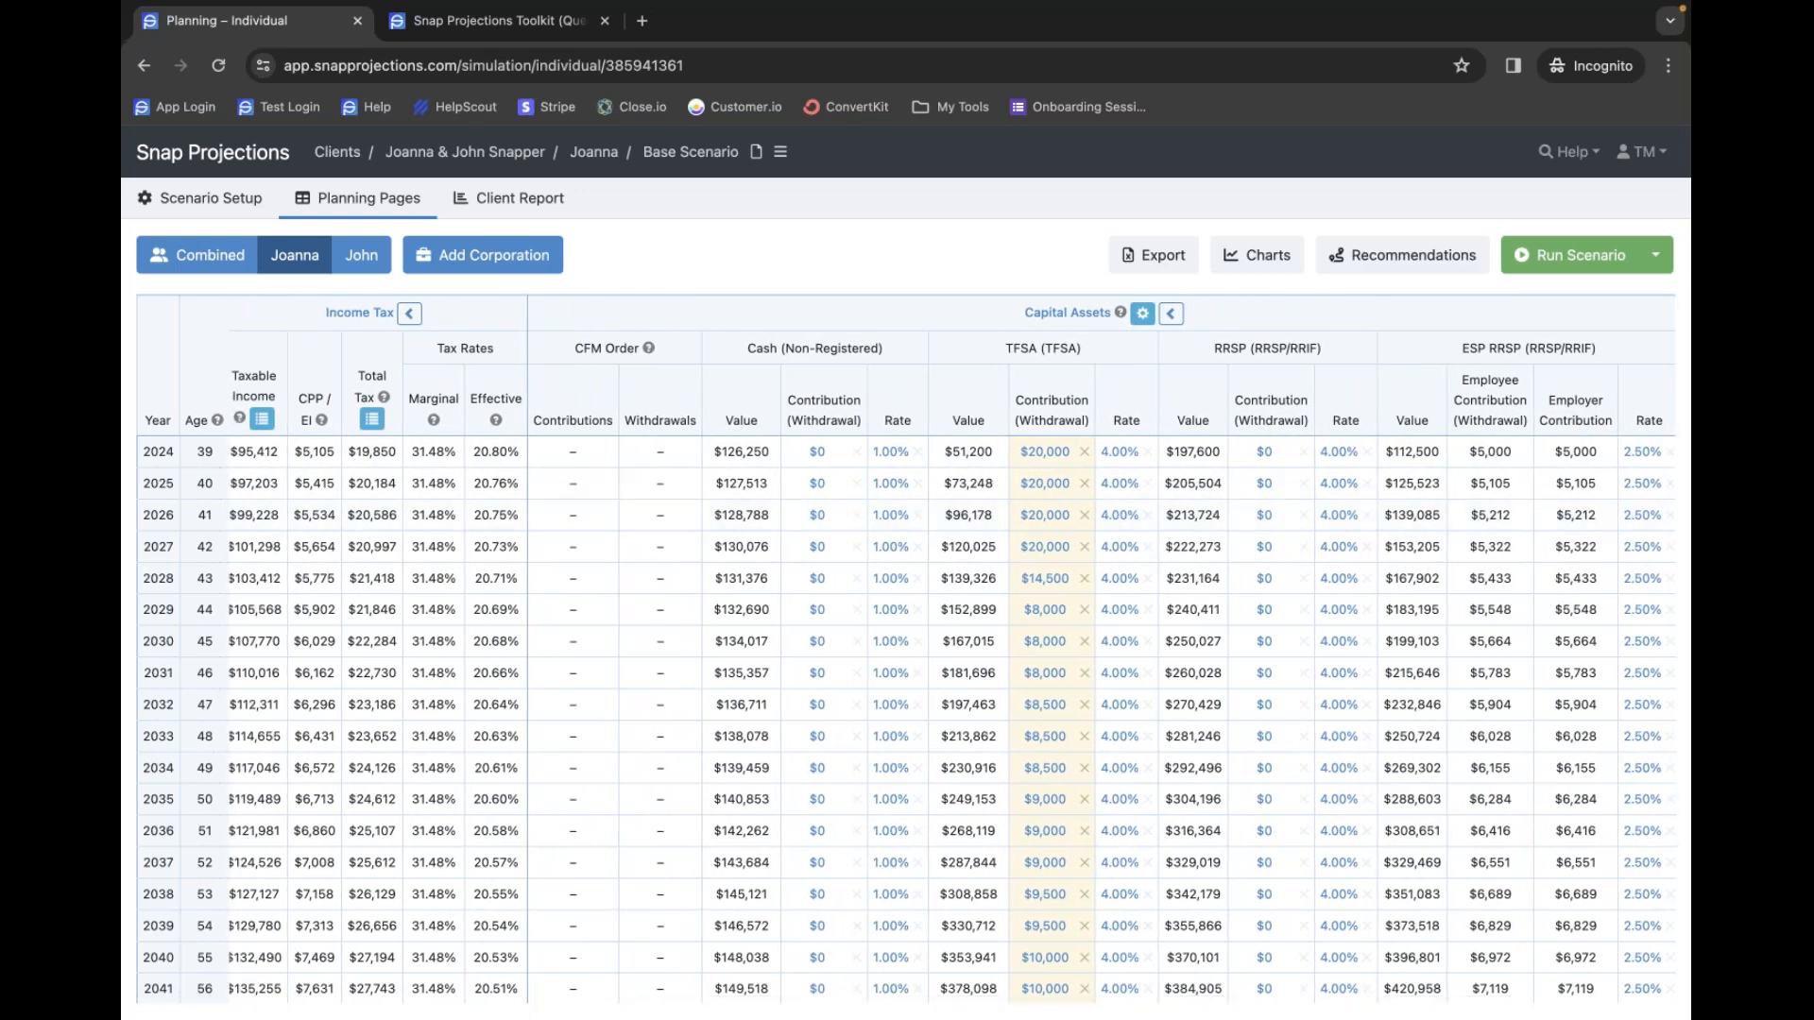
scroll(877, 646, "right", 1)
scroll(877, 645, "right", 3)
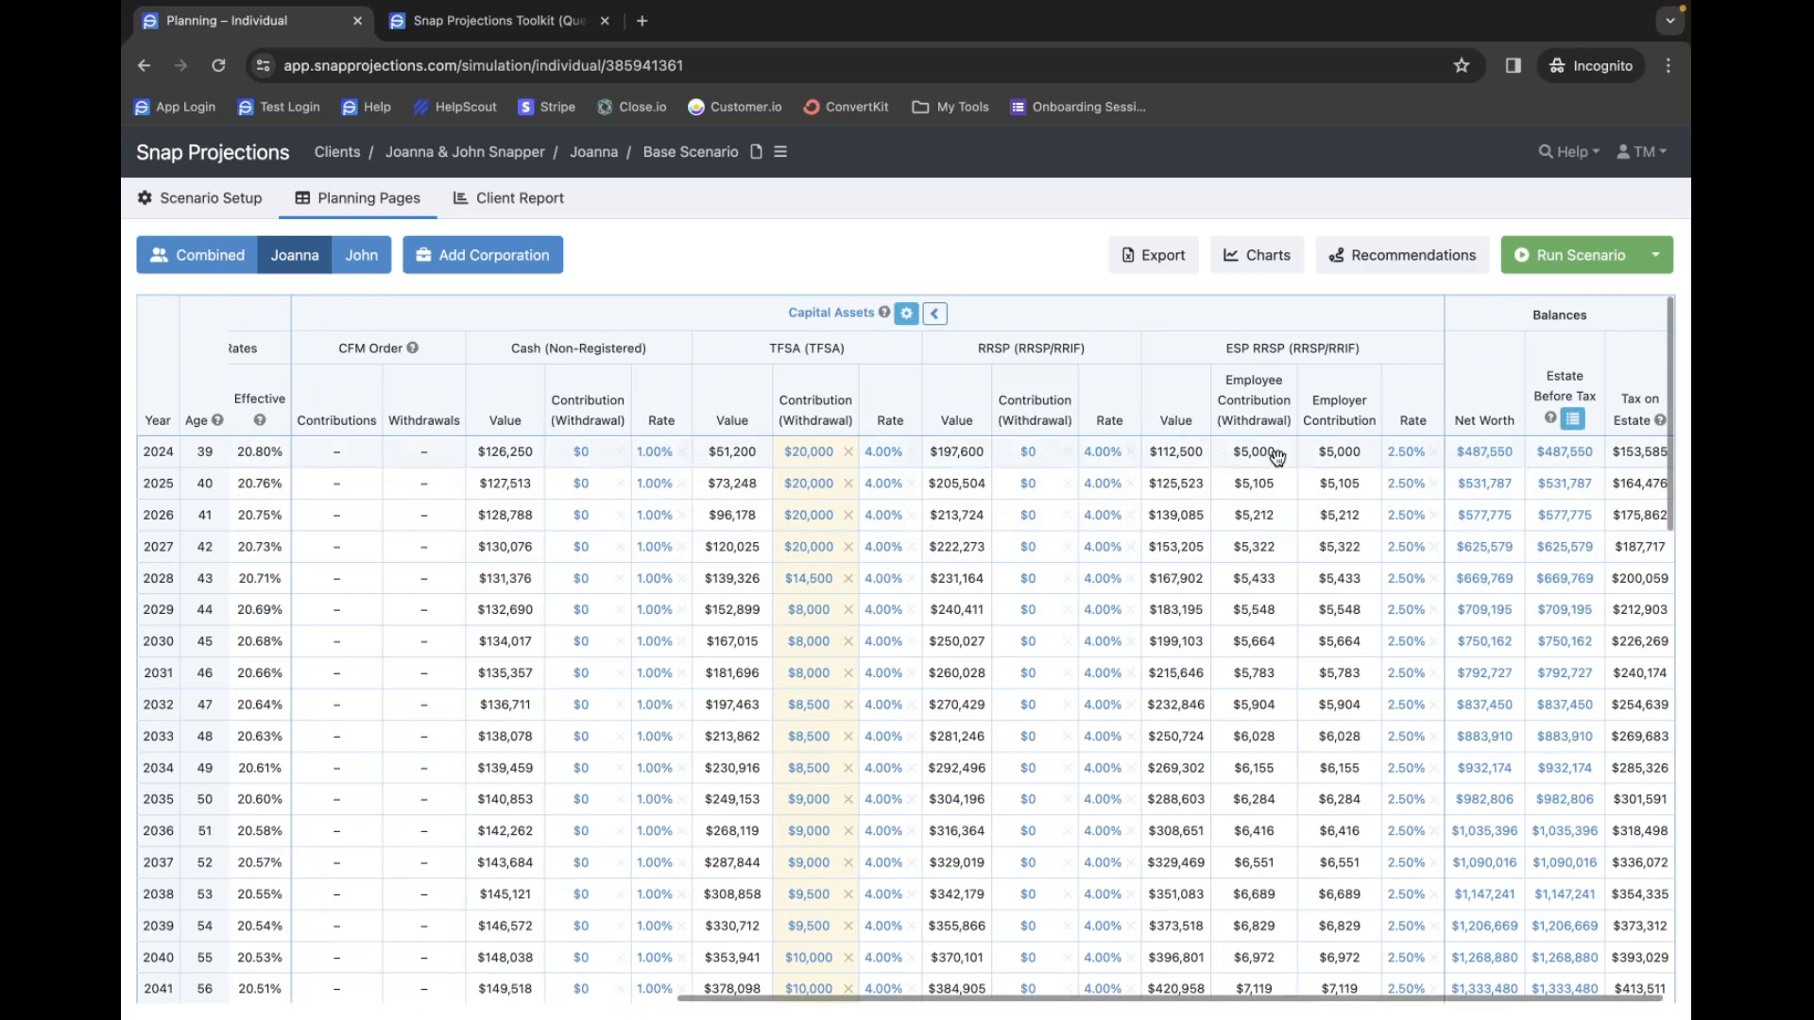
left_click(1237, 451)
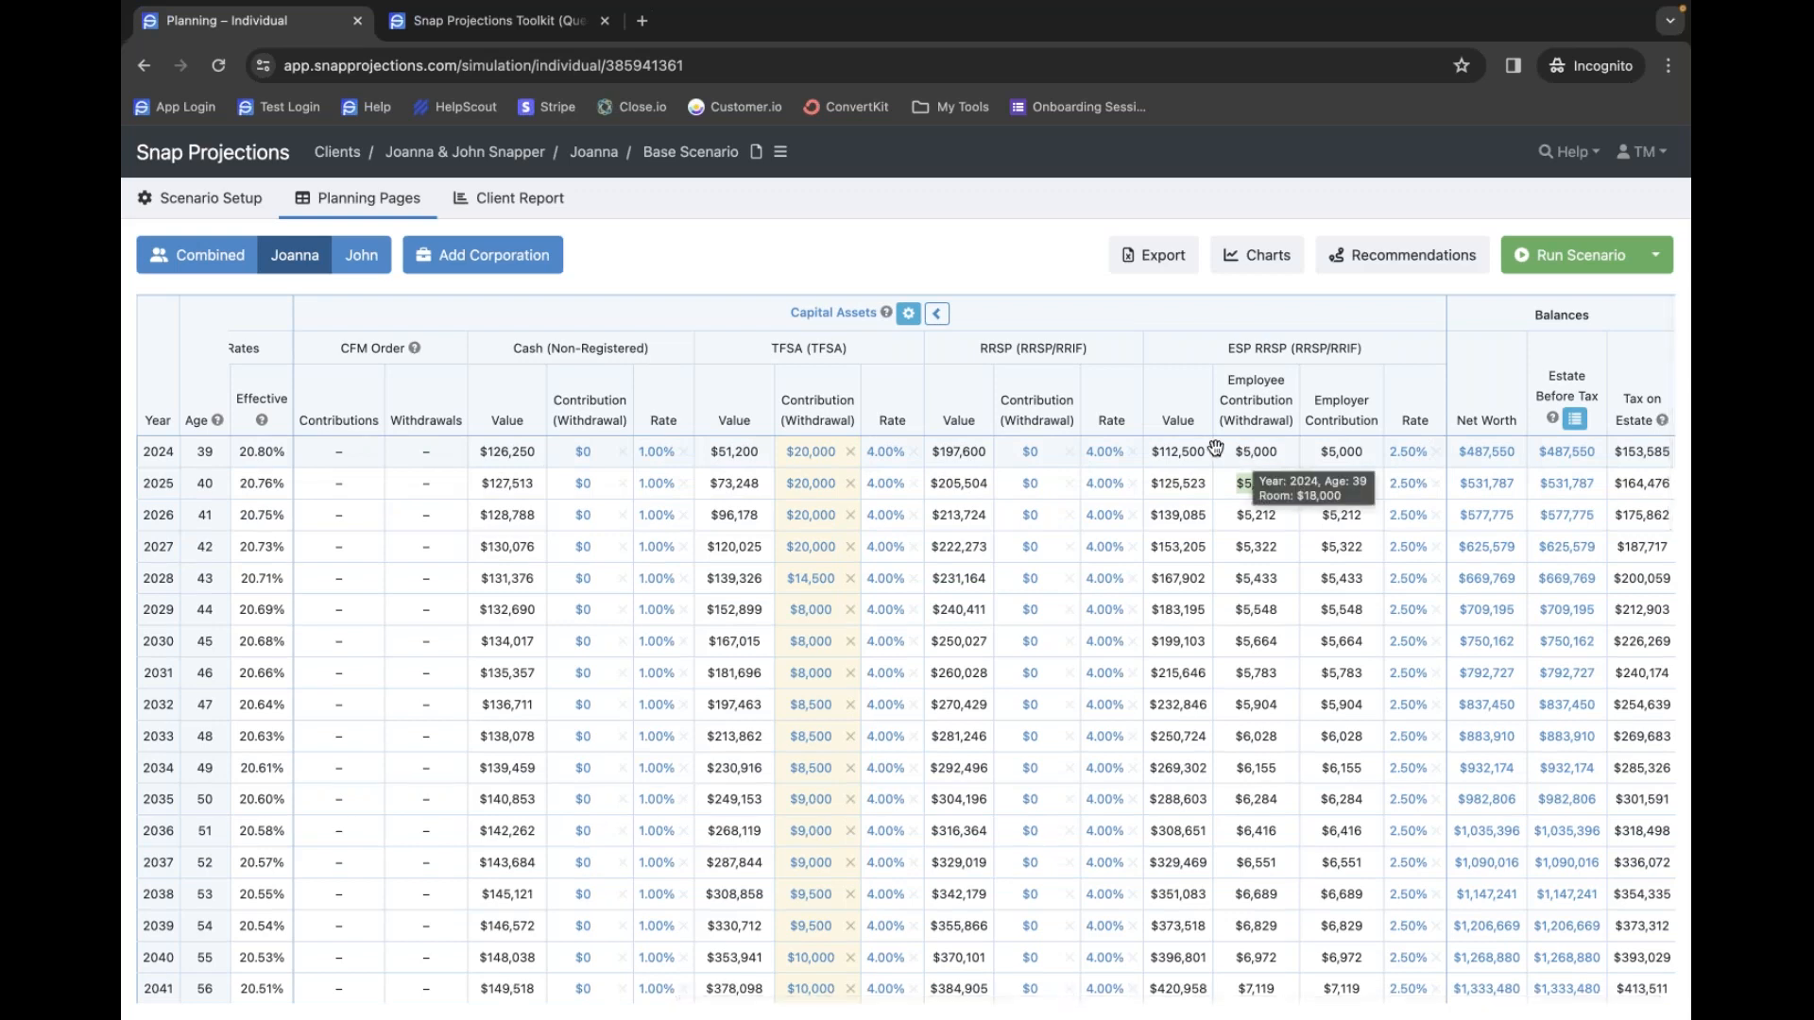
left_click(1029, 453)
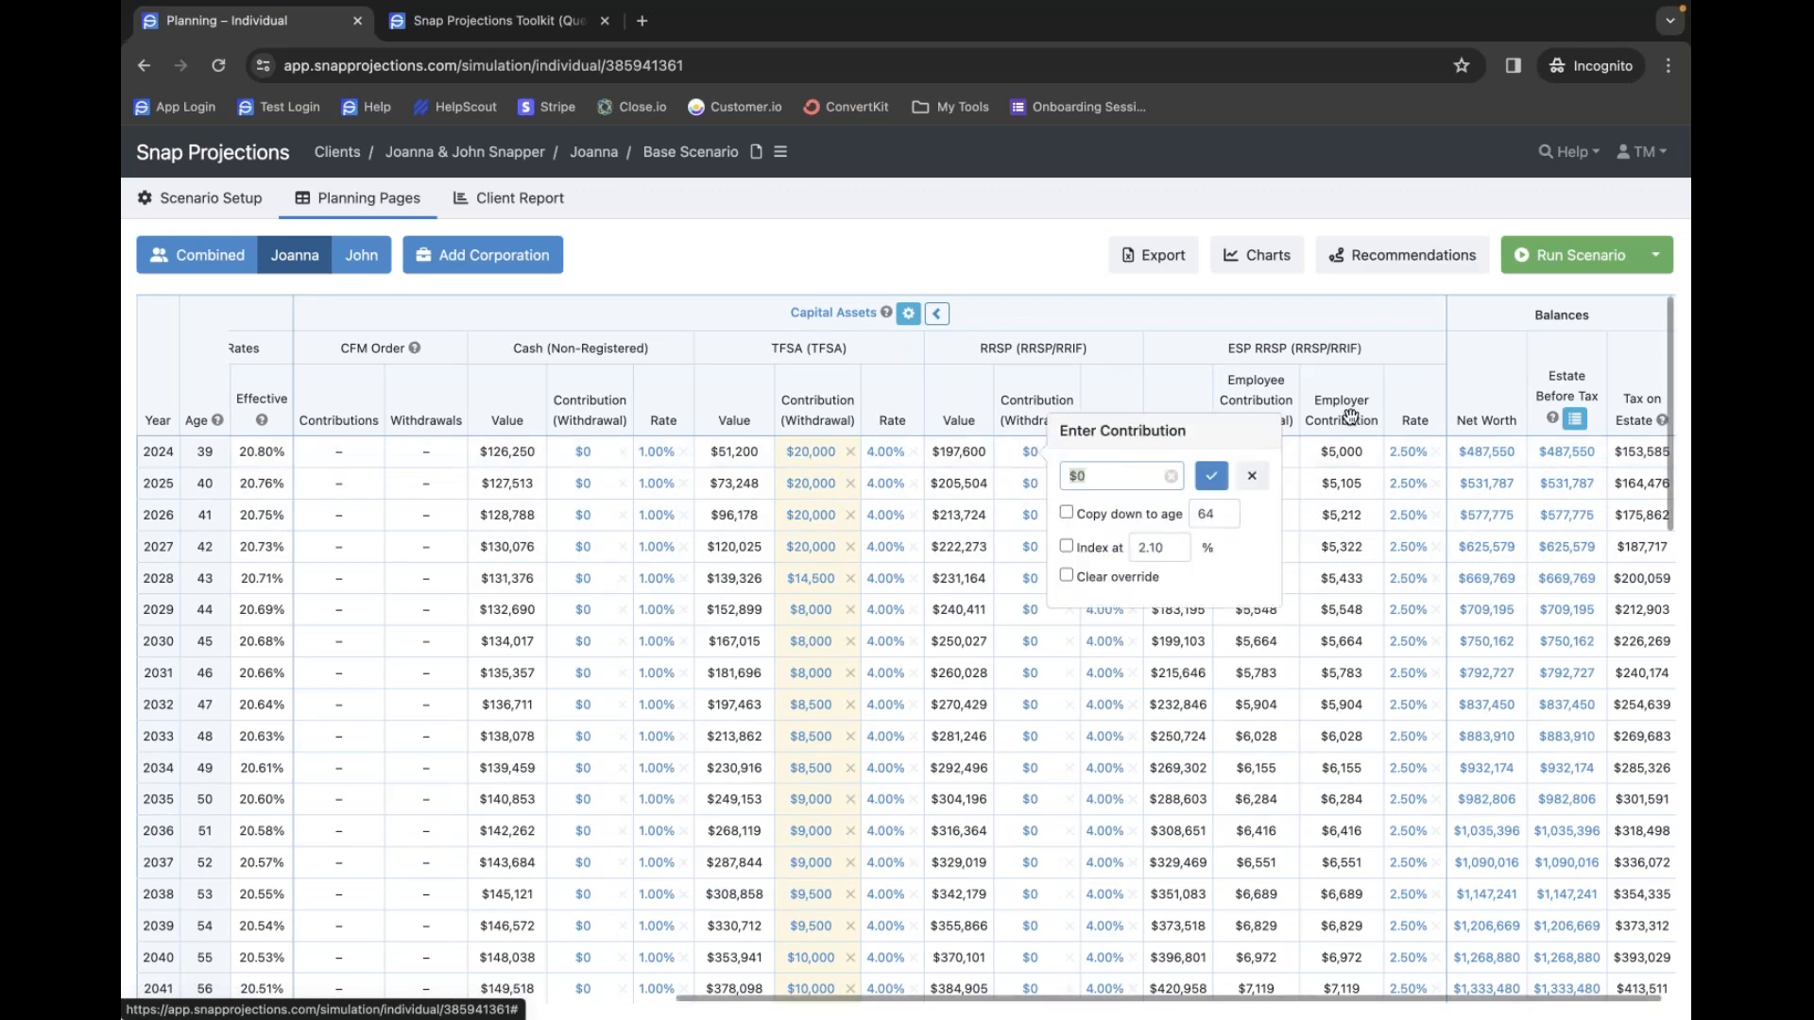
type("20000")
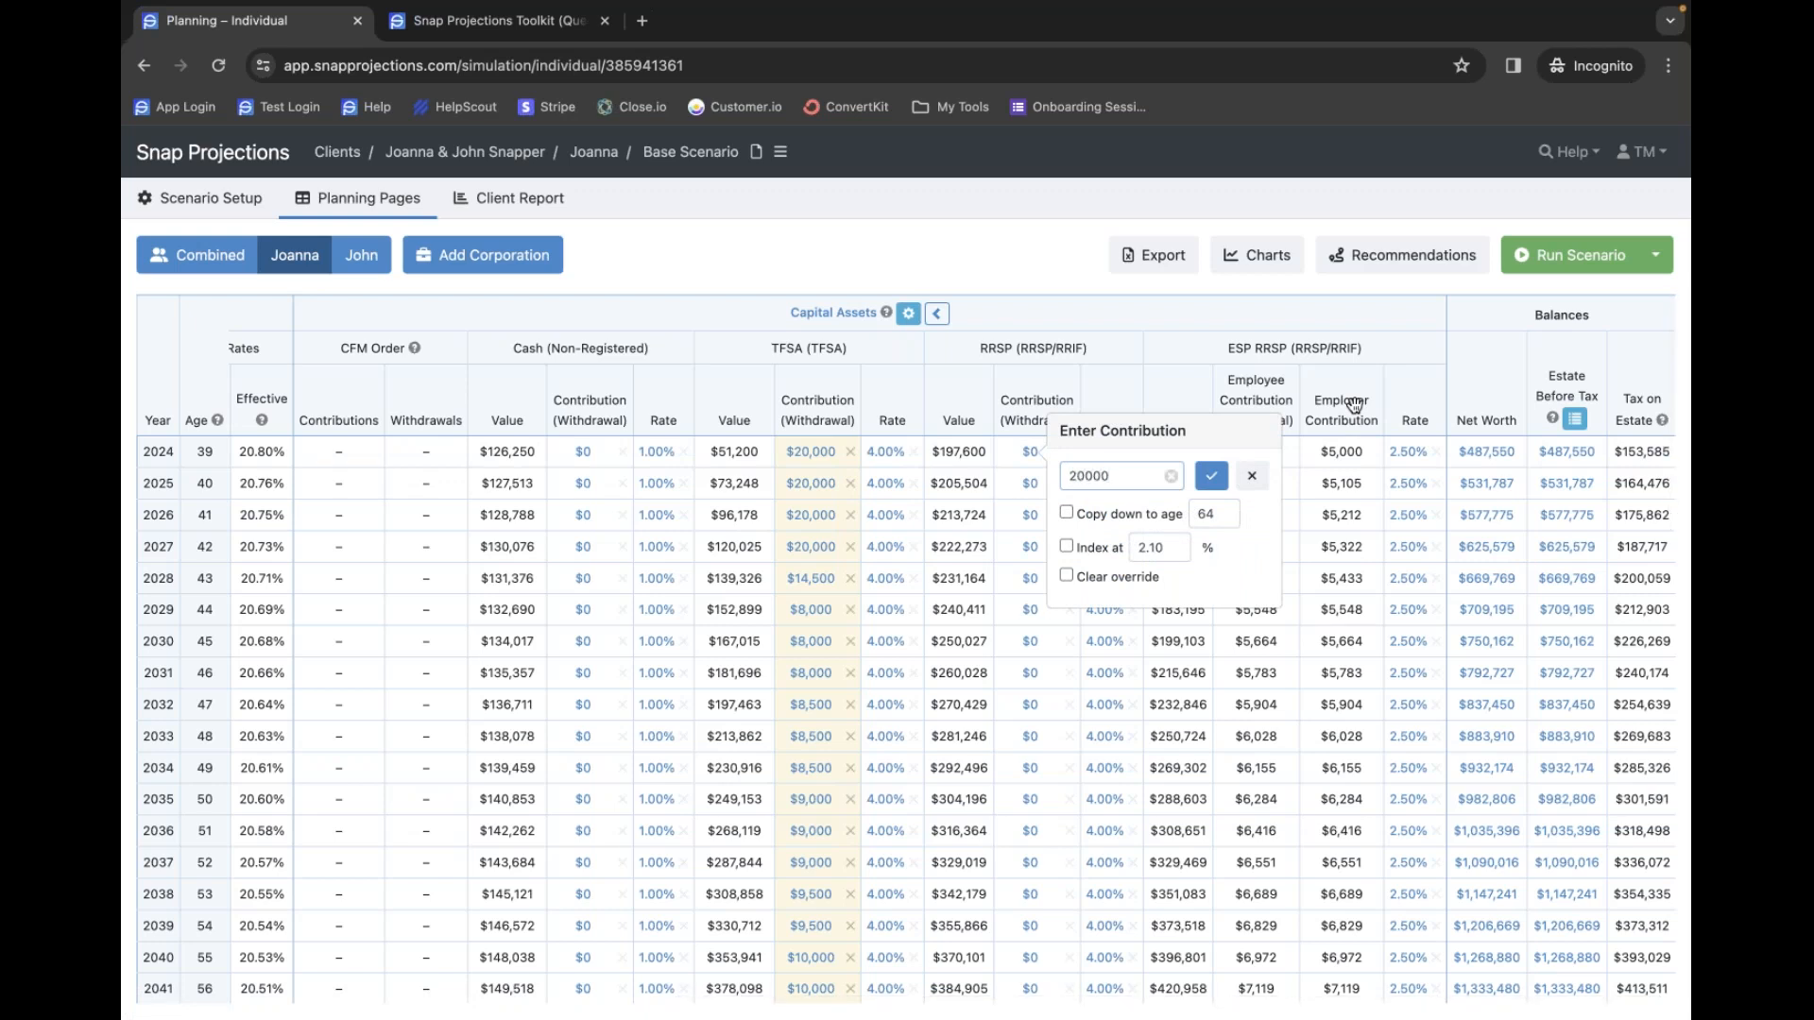
left_click(1157, 514)
left_click(1210, 476)
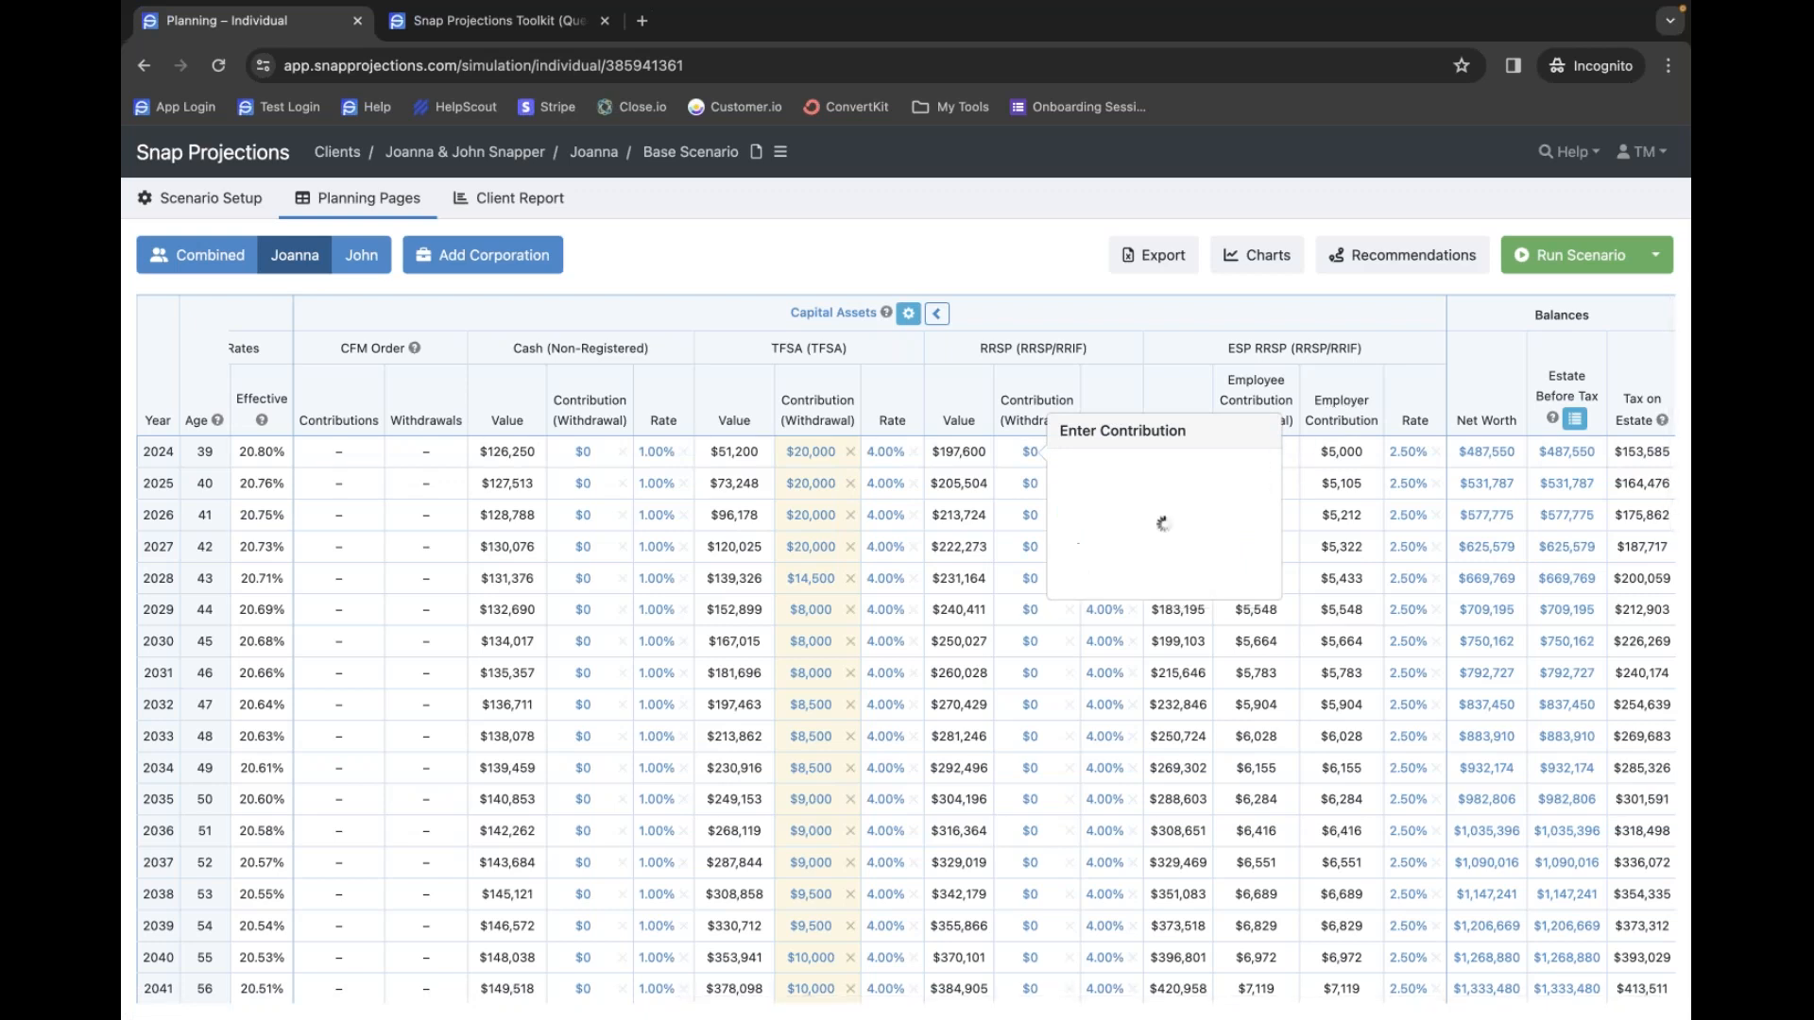
left_click(1570, 269)
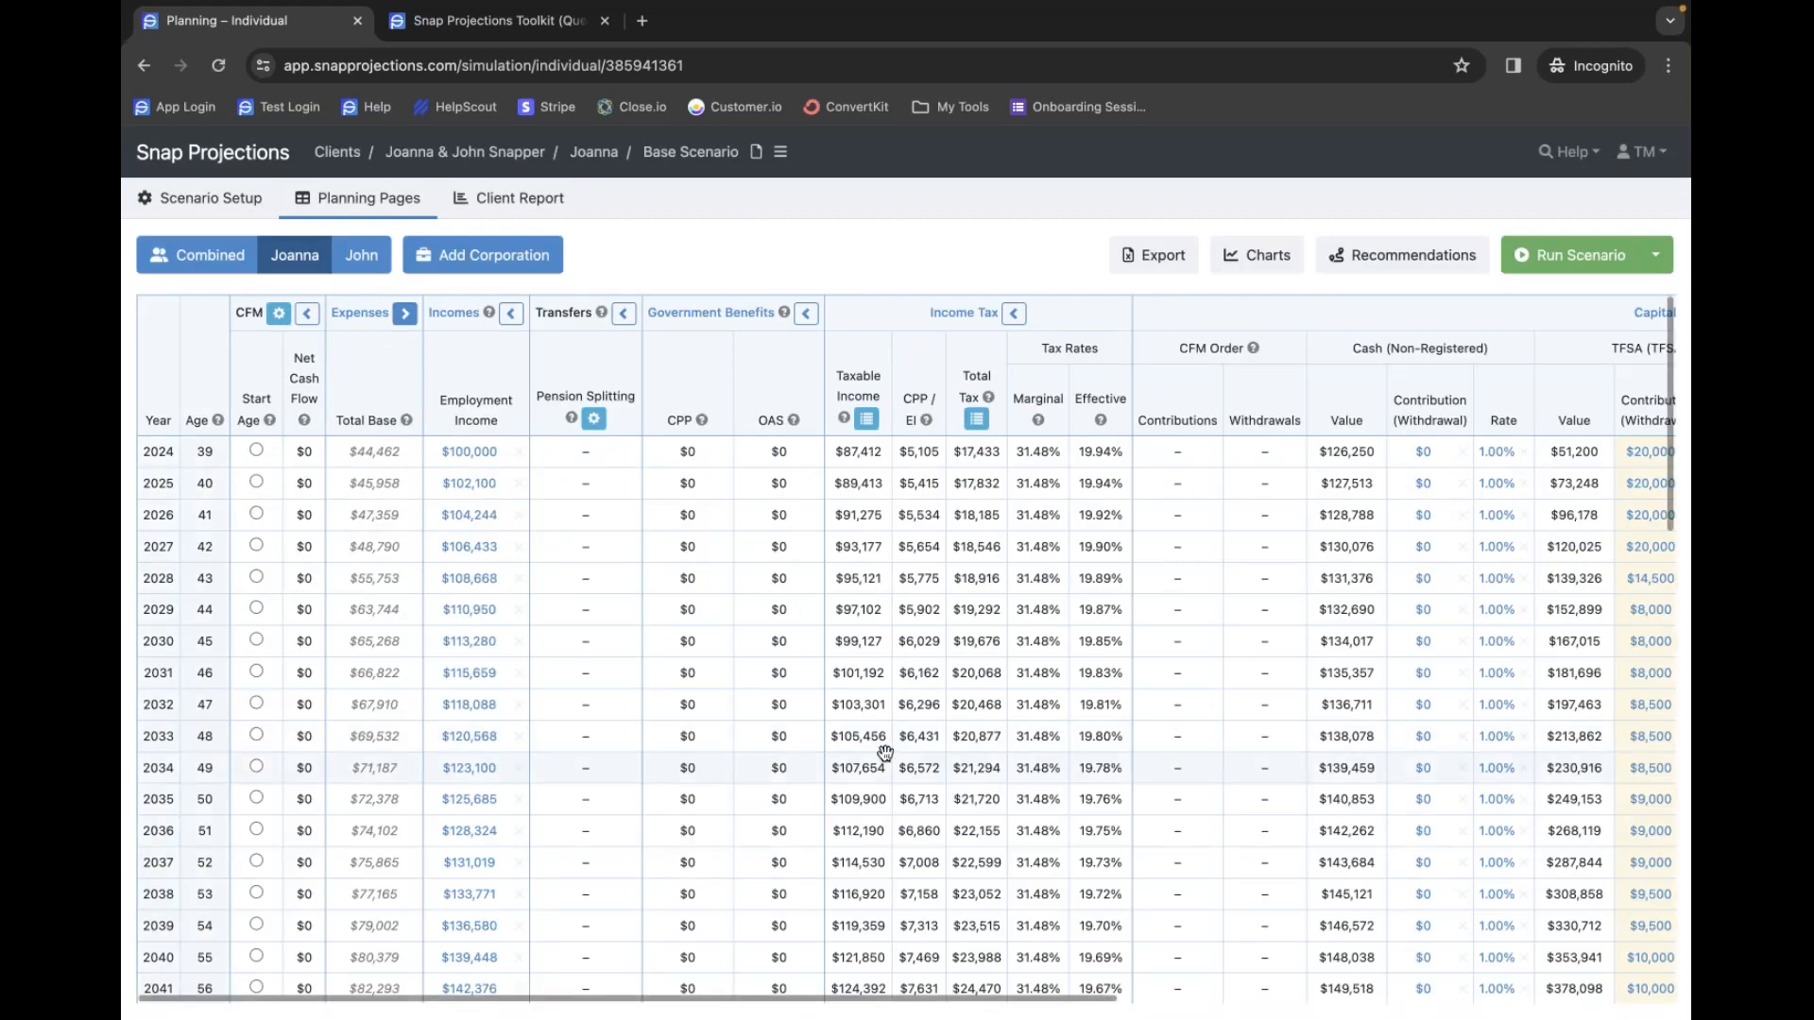
scroll(791, 741, "right", 10)
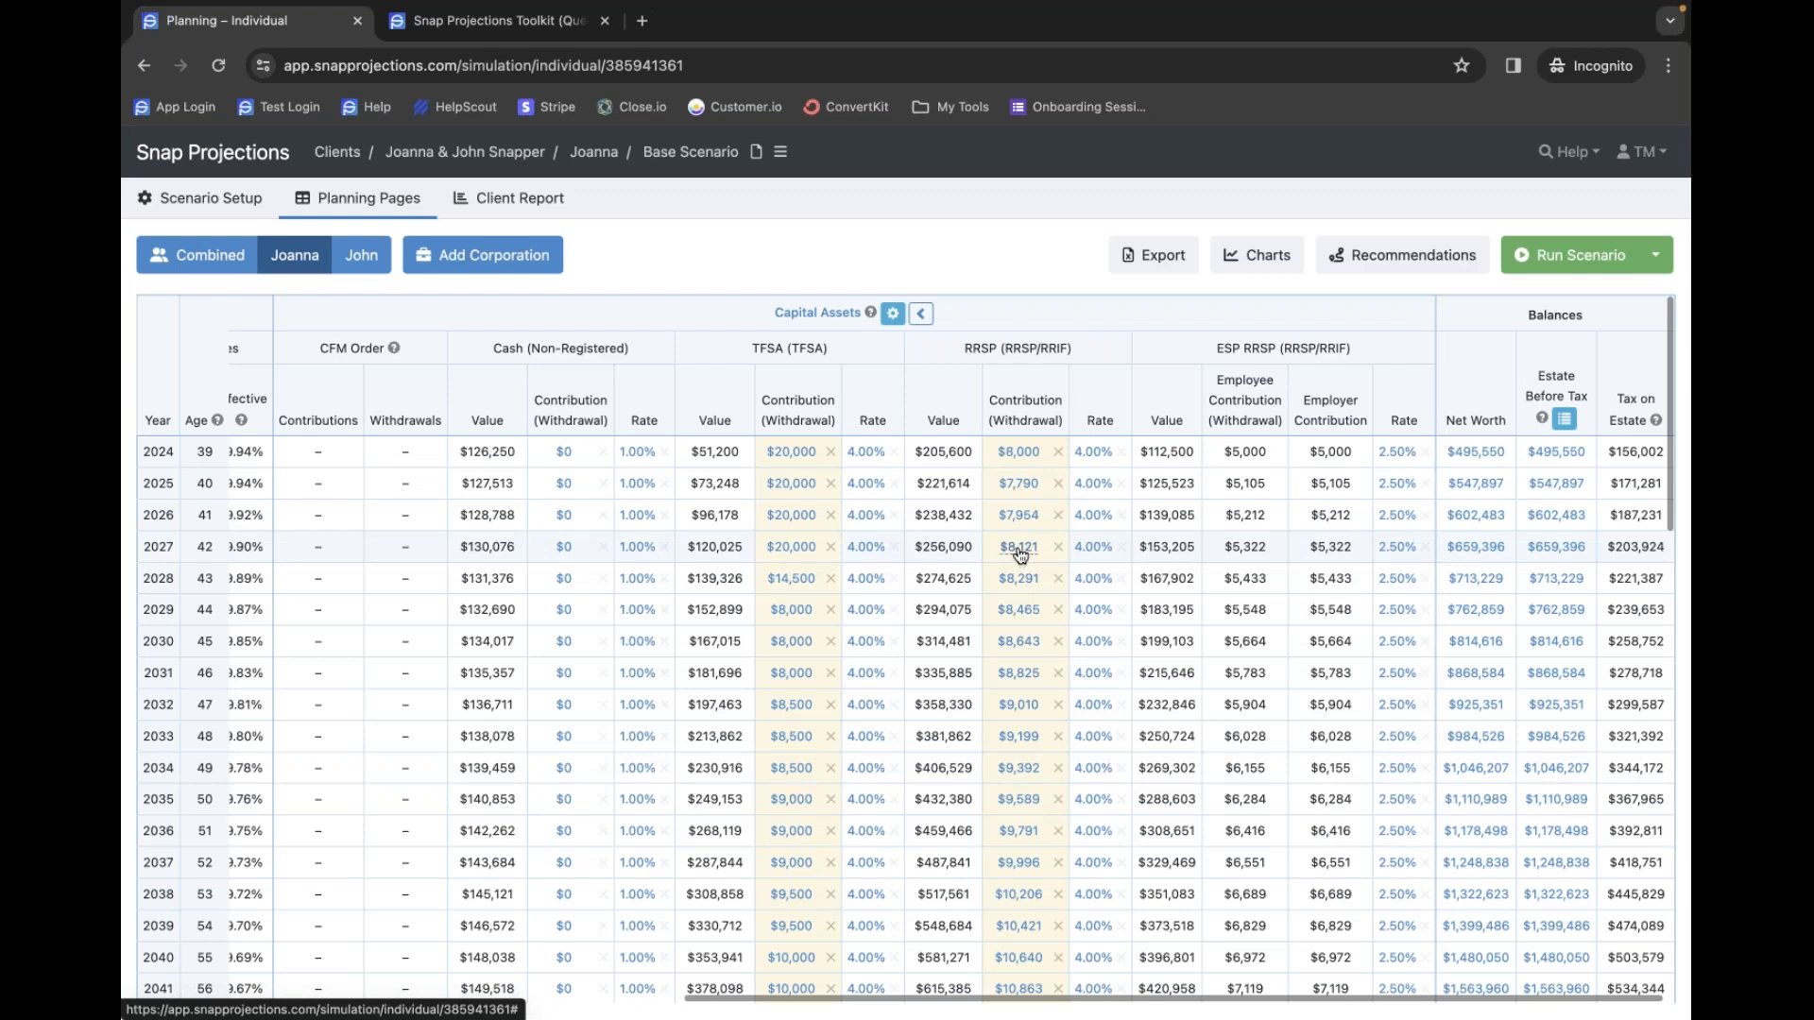
mouse_move(1020, 554)
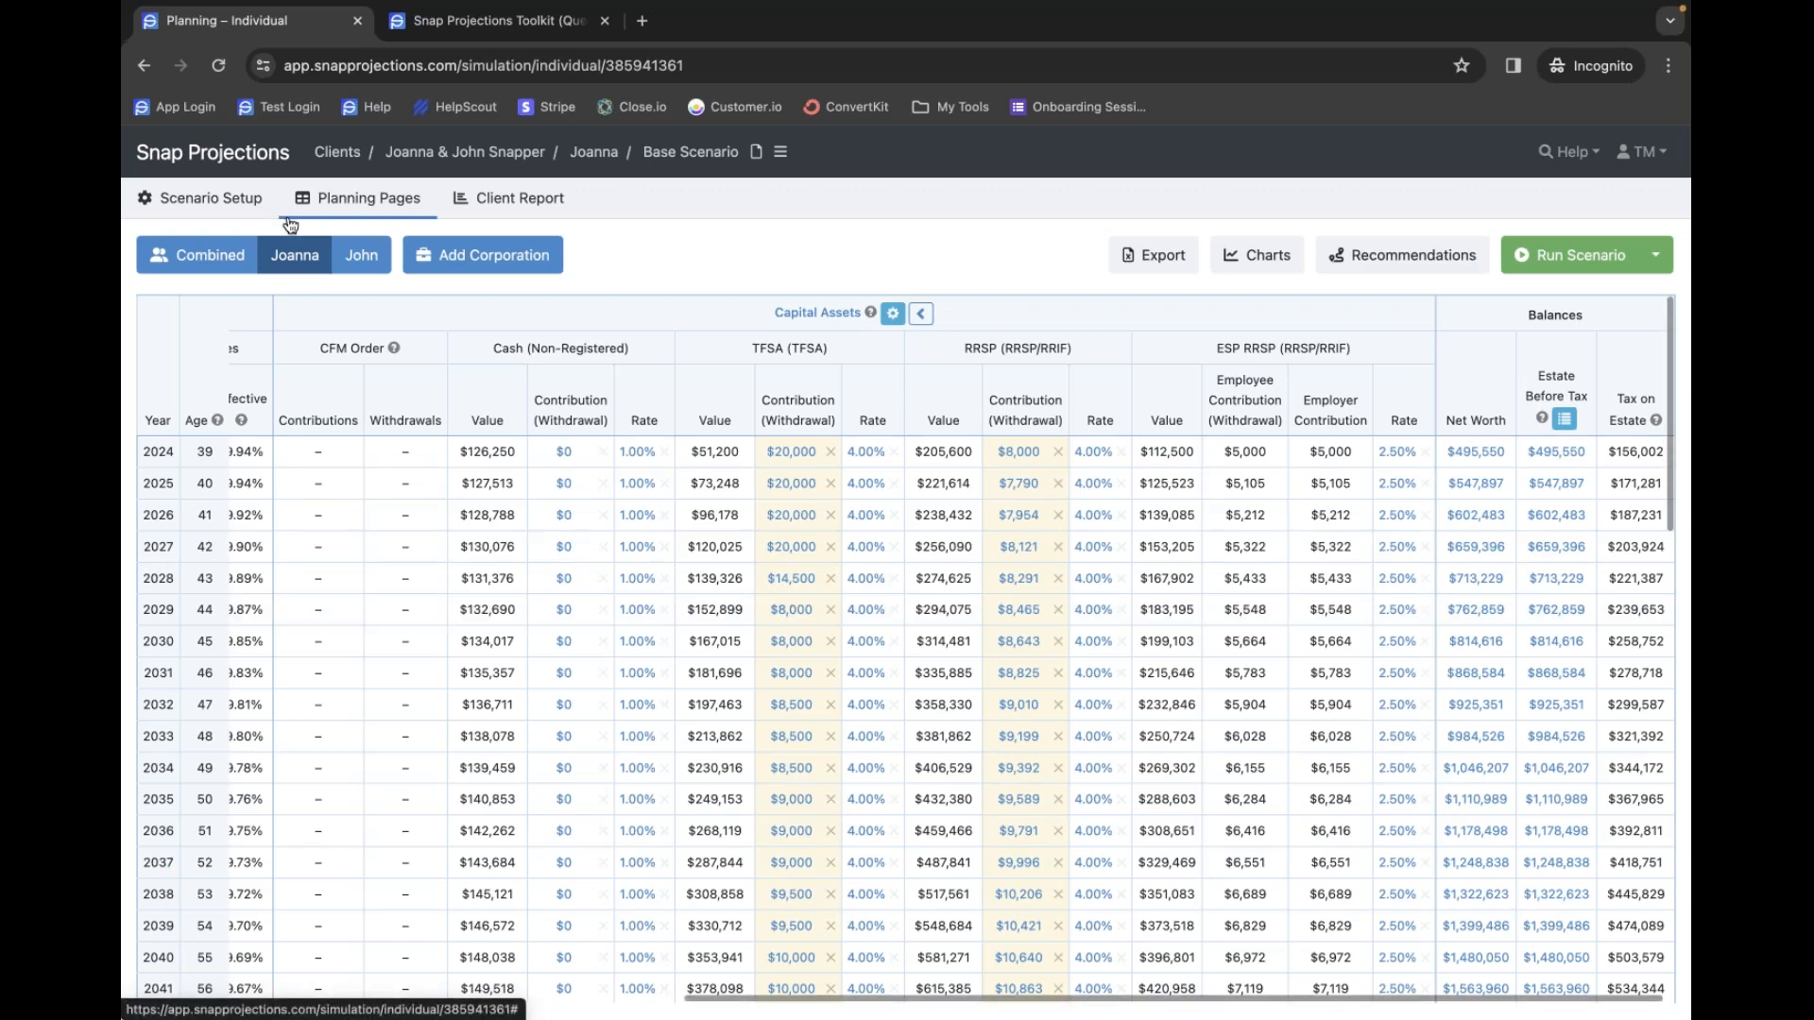
- On the second spouse's planning page, set the TFSA contribution to $20,000 from 2024, copied down the following years, and rerun the scenario
left_click(368, 265)
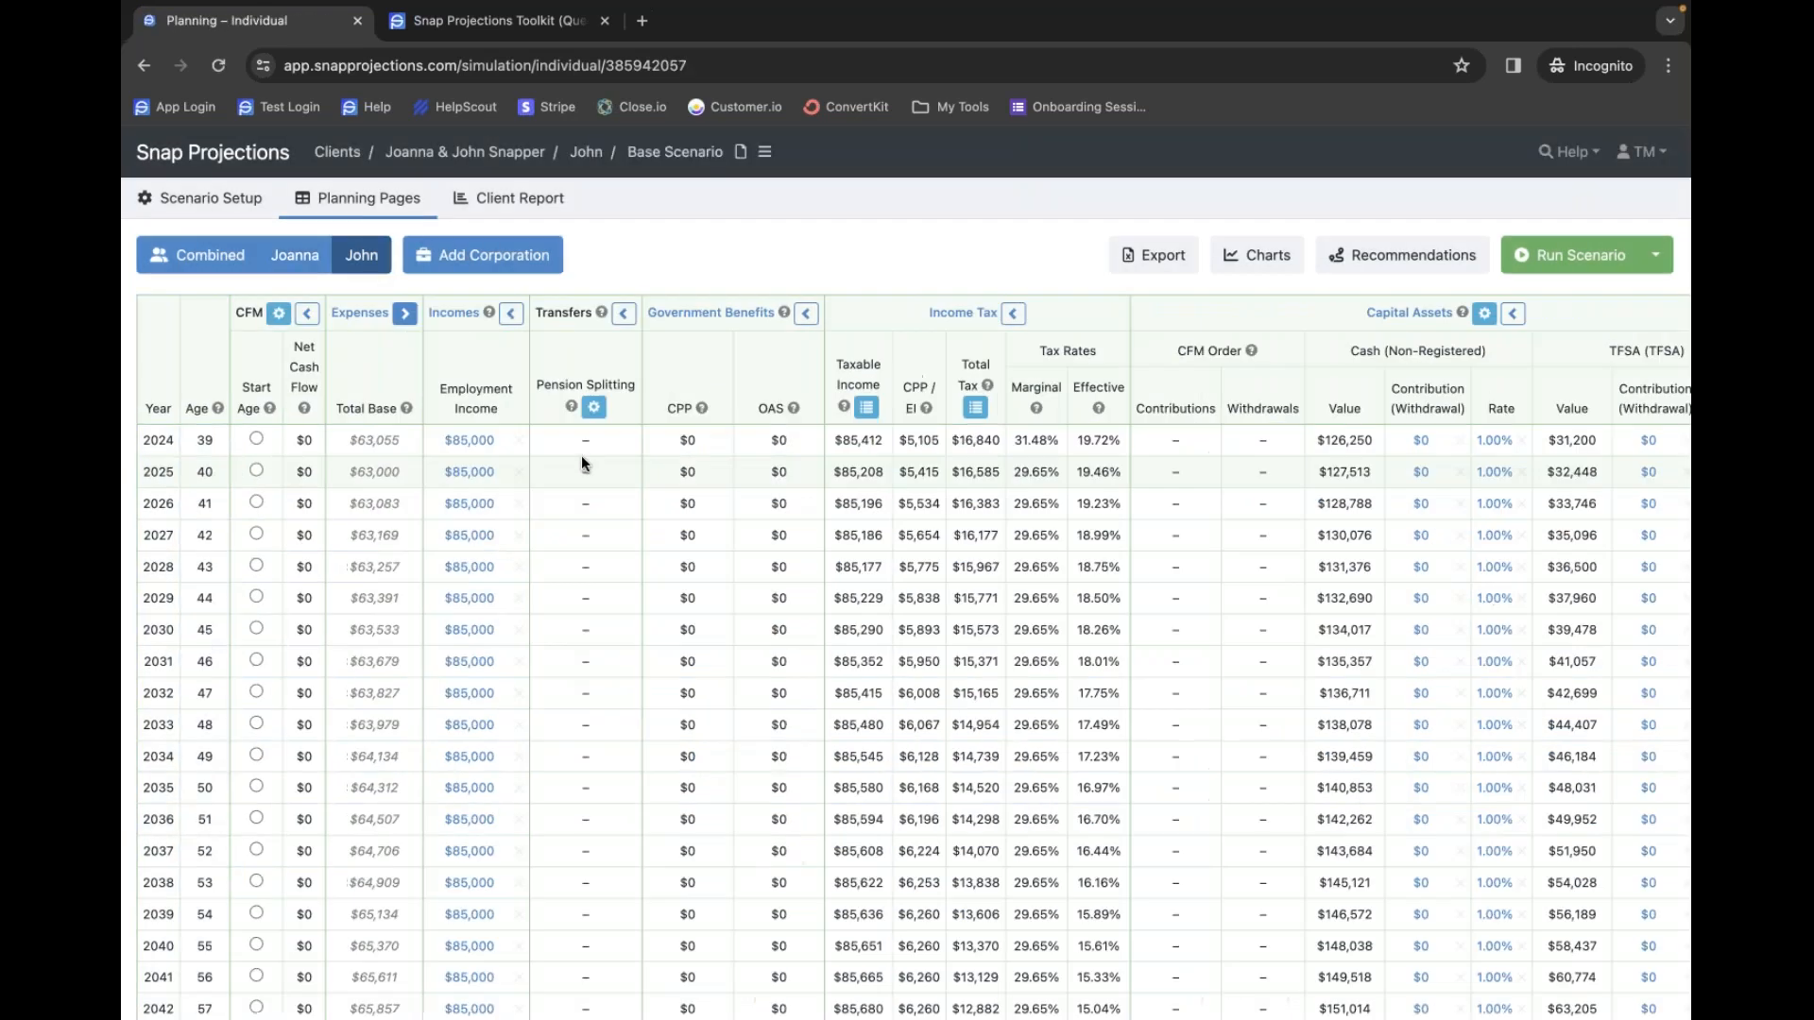
scroll(1377, 432, "right", 2)
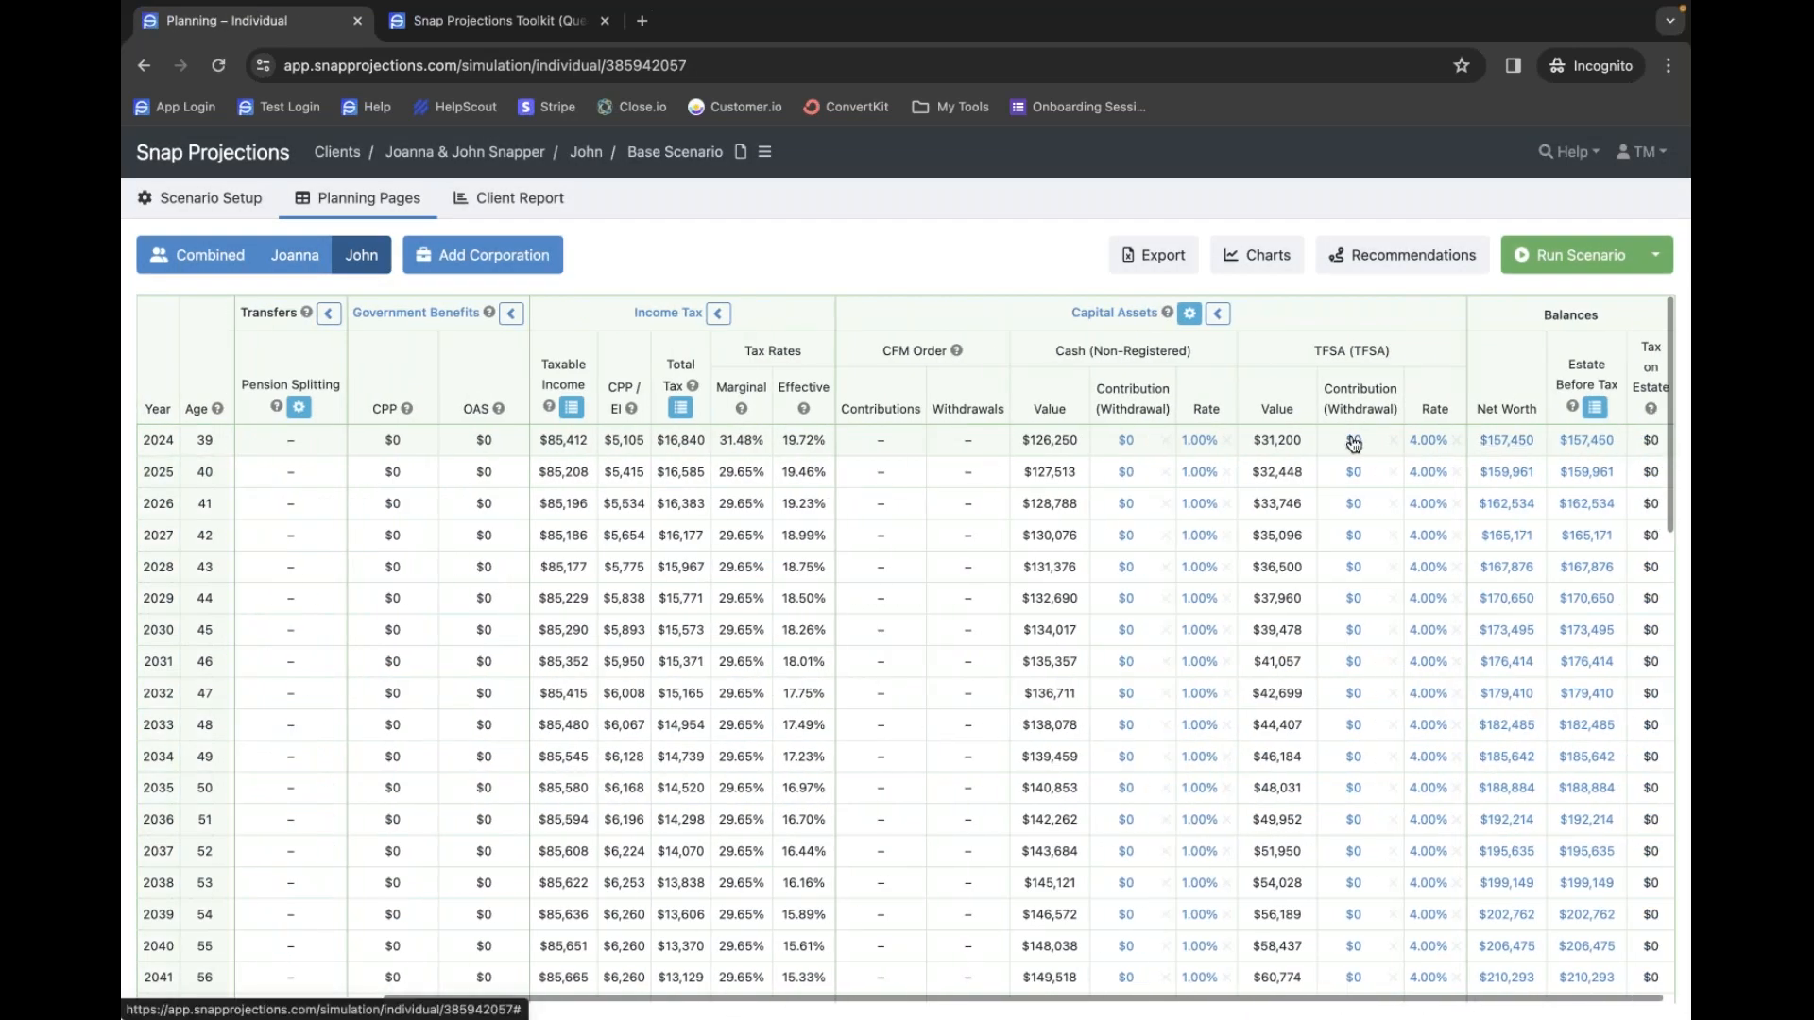
left_click(1354, 441)
type("20000")
left_click(1391, 500)
left_click(1534, 464)
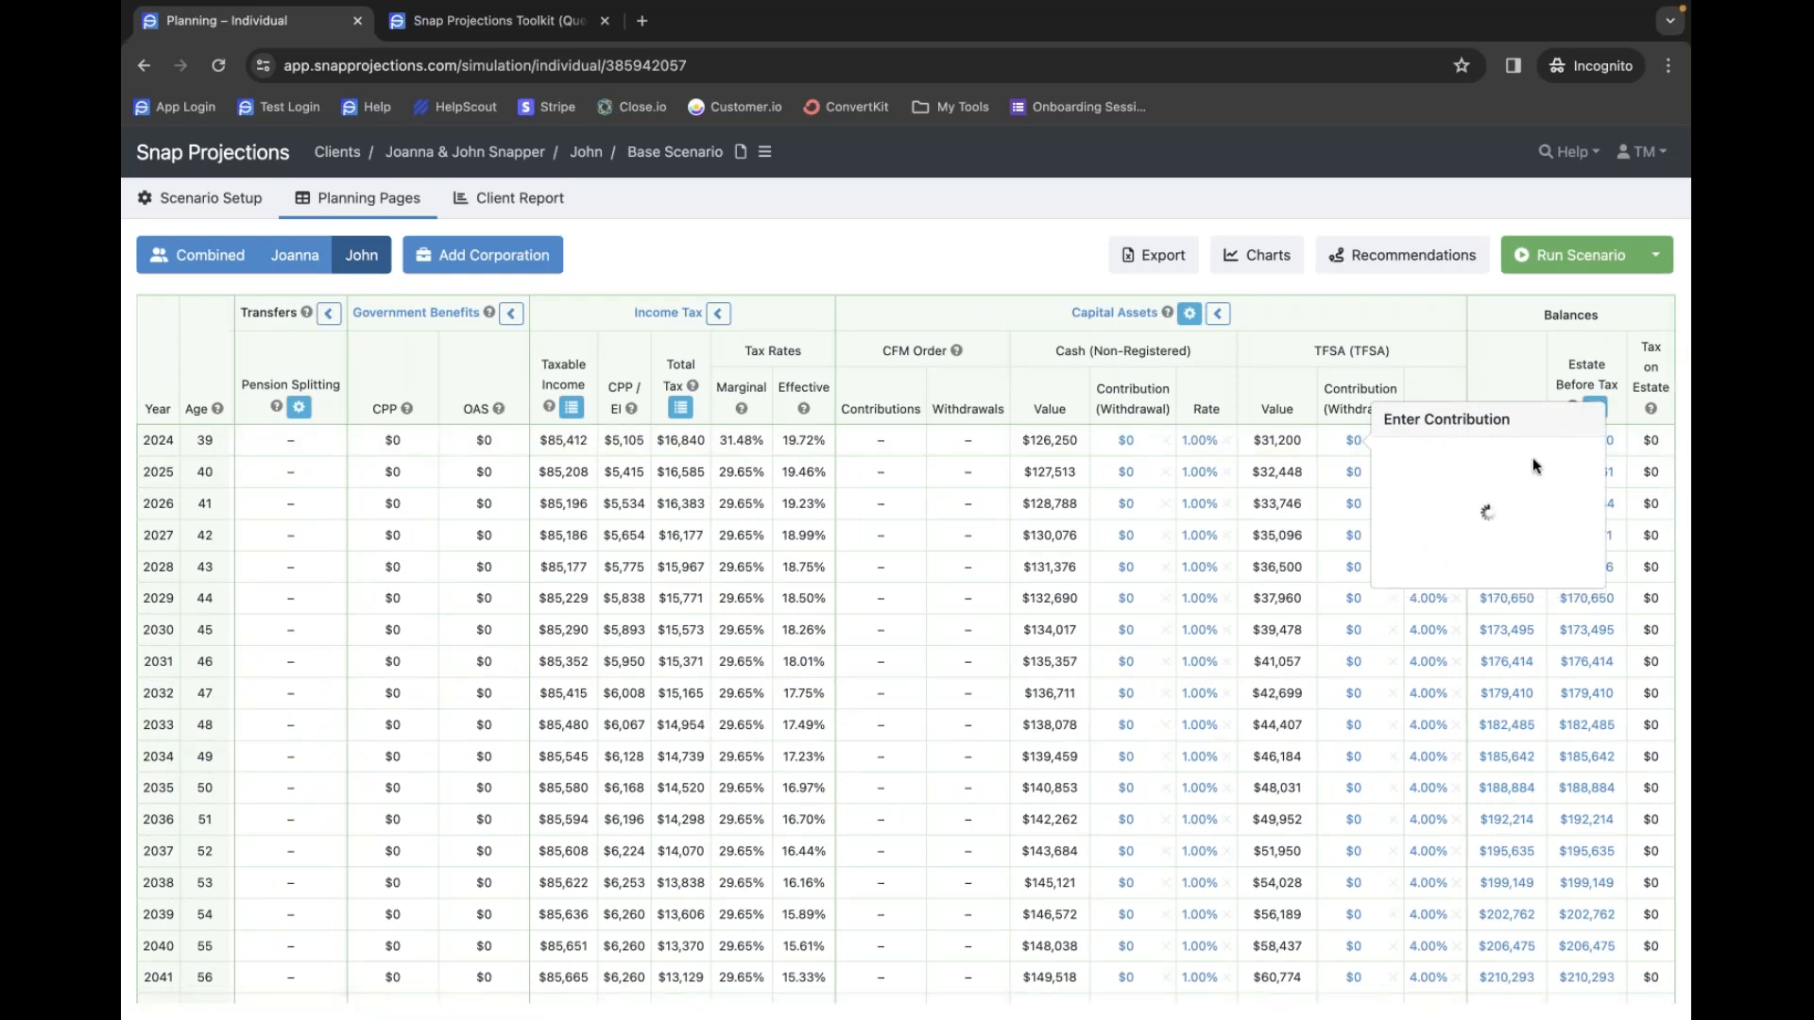
left_click(1556, 269)
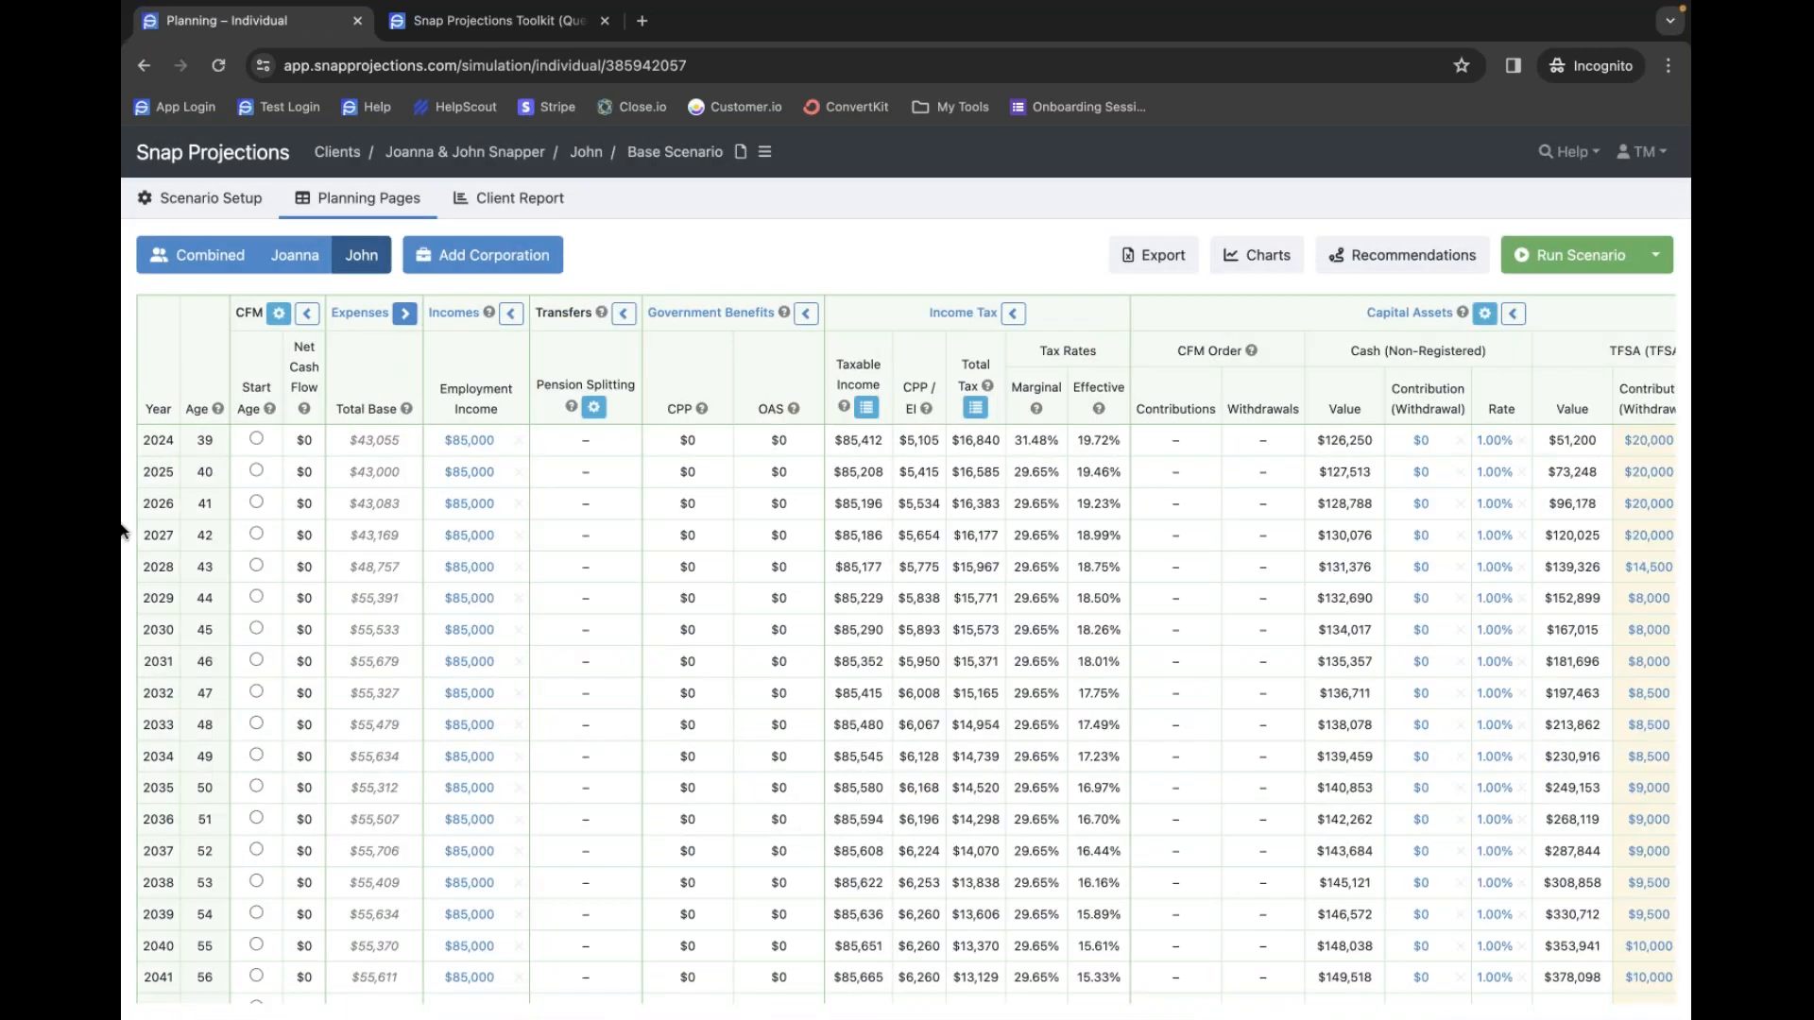
- Return to the combined projection and examine the couple's base expenses before and after retirement at age 65
left_click(204, 259)
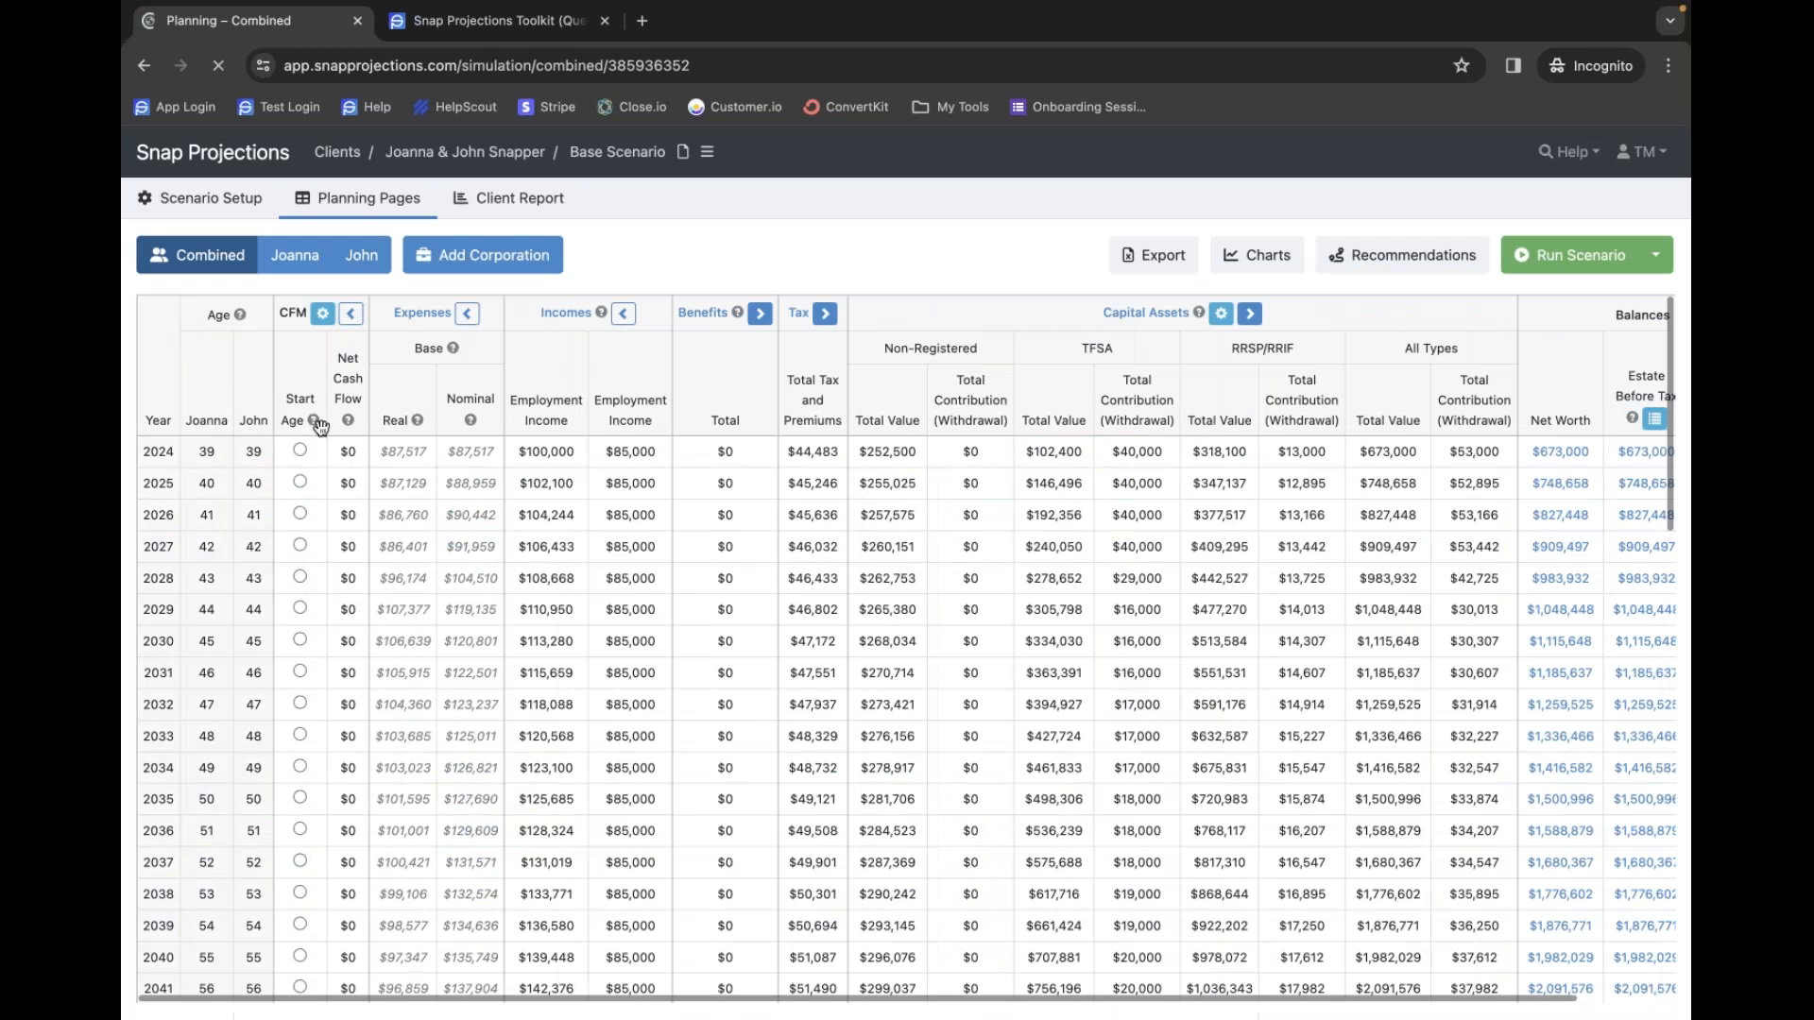
scroll(453, 567, "down", 3)
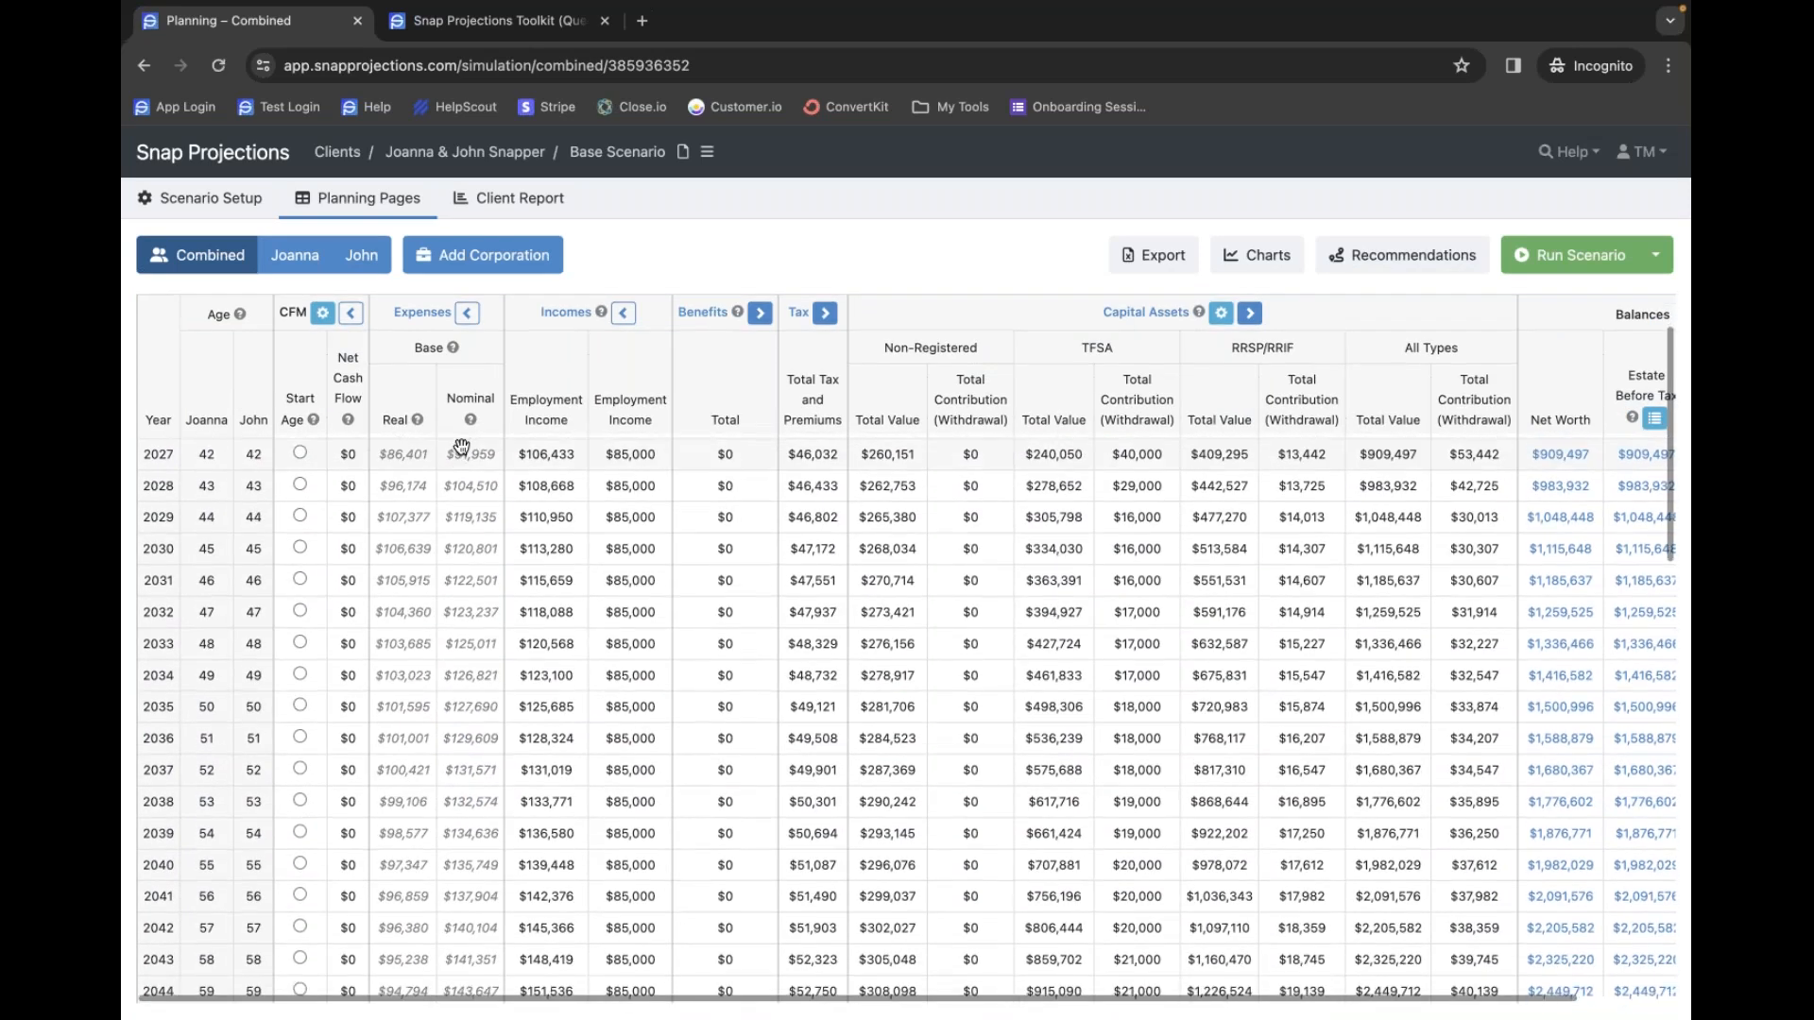
scroll(446, 652, "down", 1)
scroll(446, 651, "down", 4)
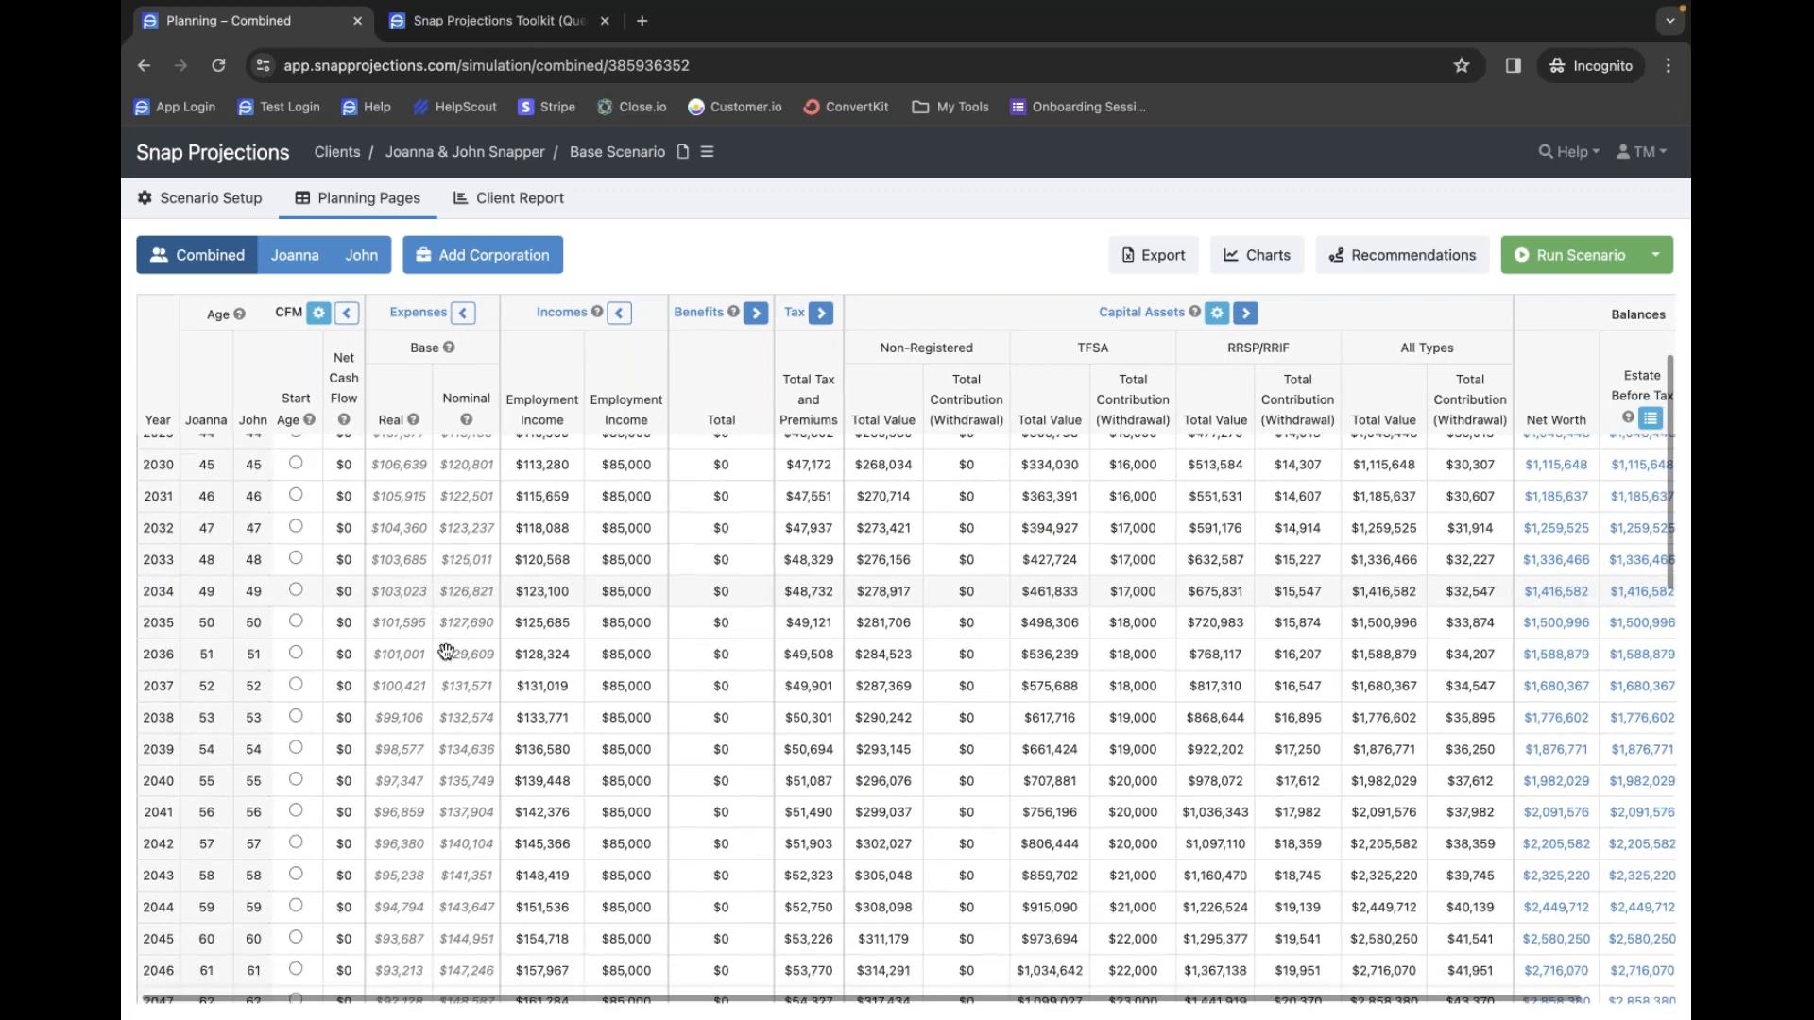
scroll(444, 649, "down", 8)
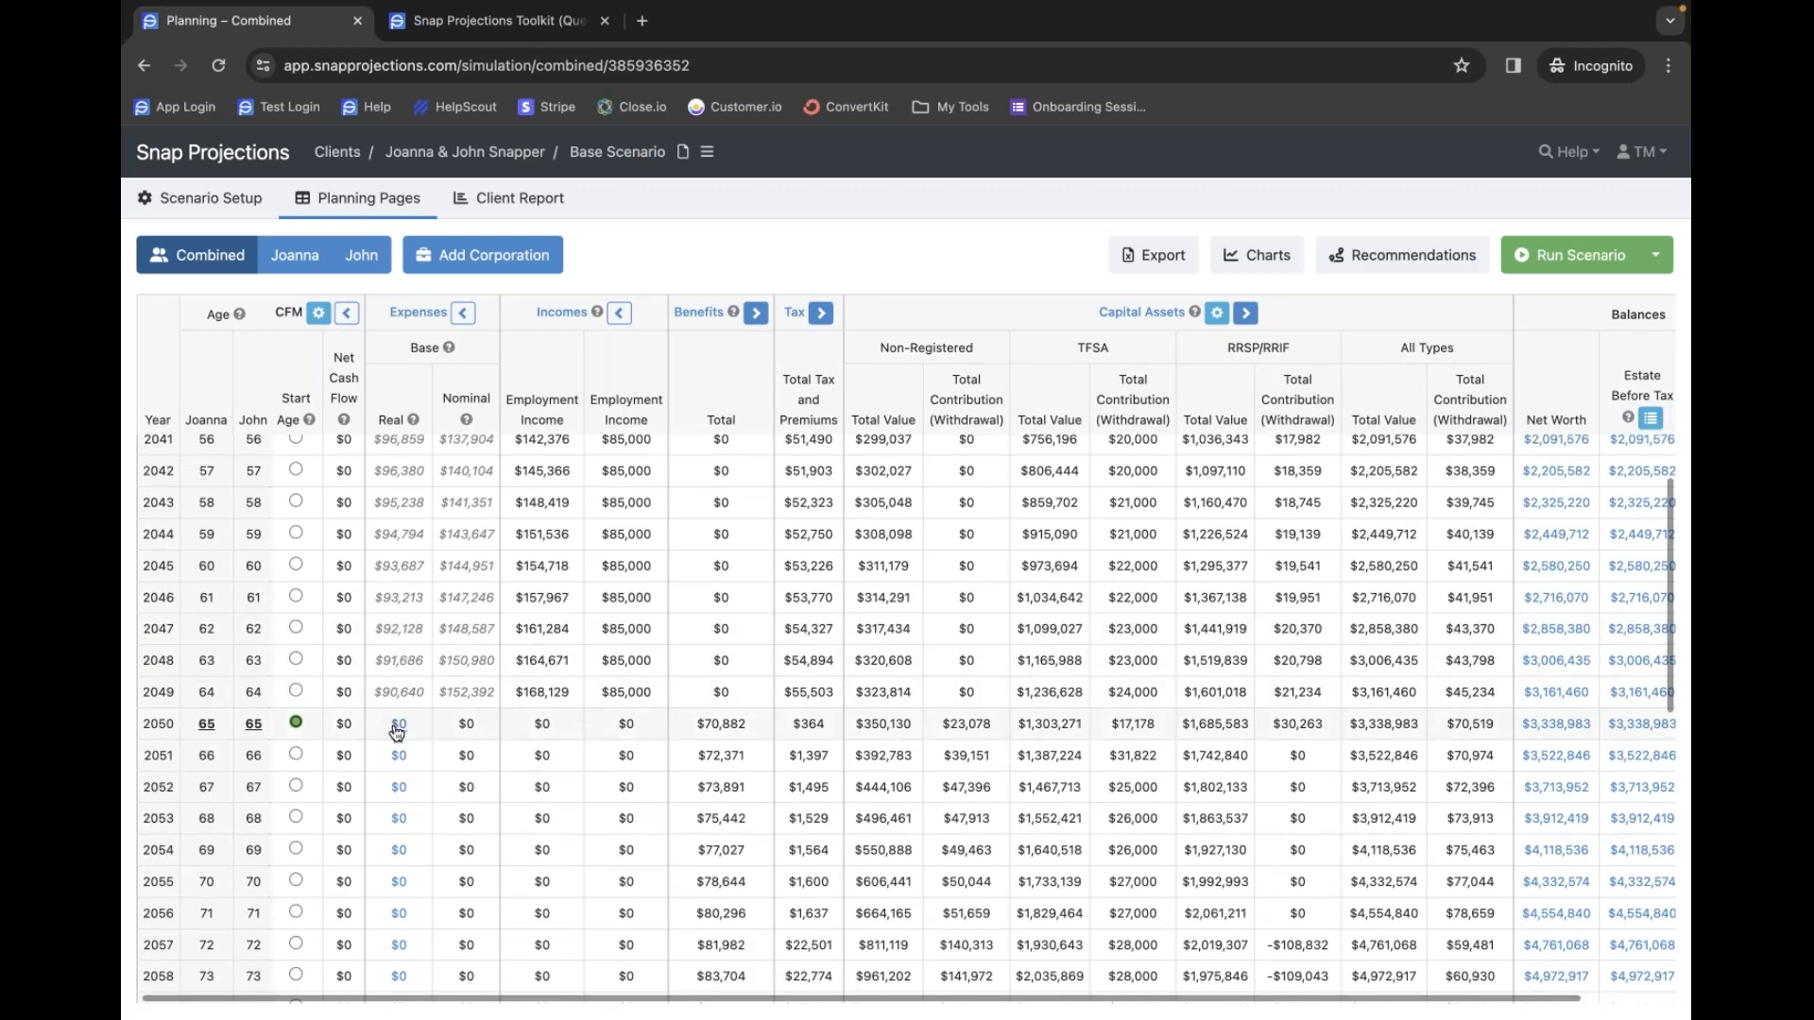
scroll(401, 732, "down", 3)
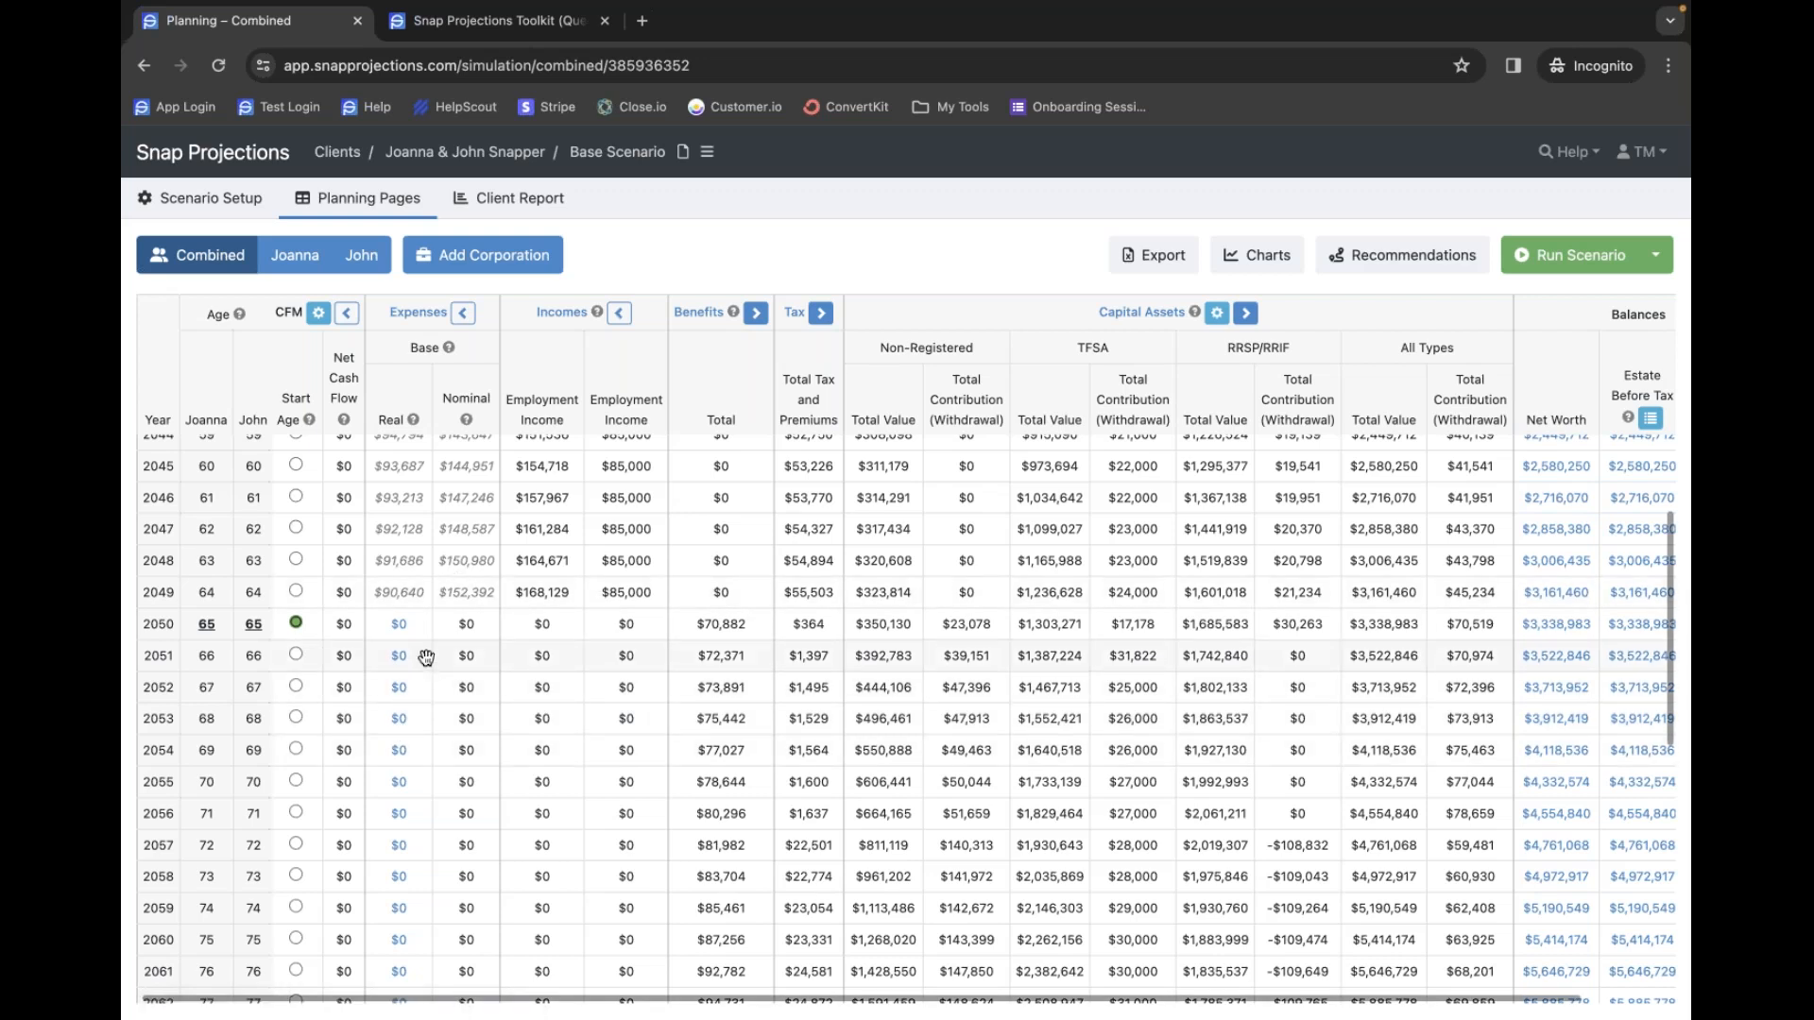
- Compare the couple's real and nominal base expenses year by year in the working years and from age 65 onward
mouse_move(429, 661)
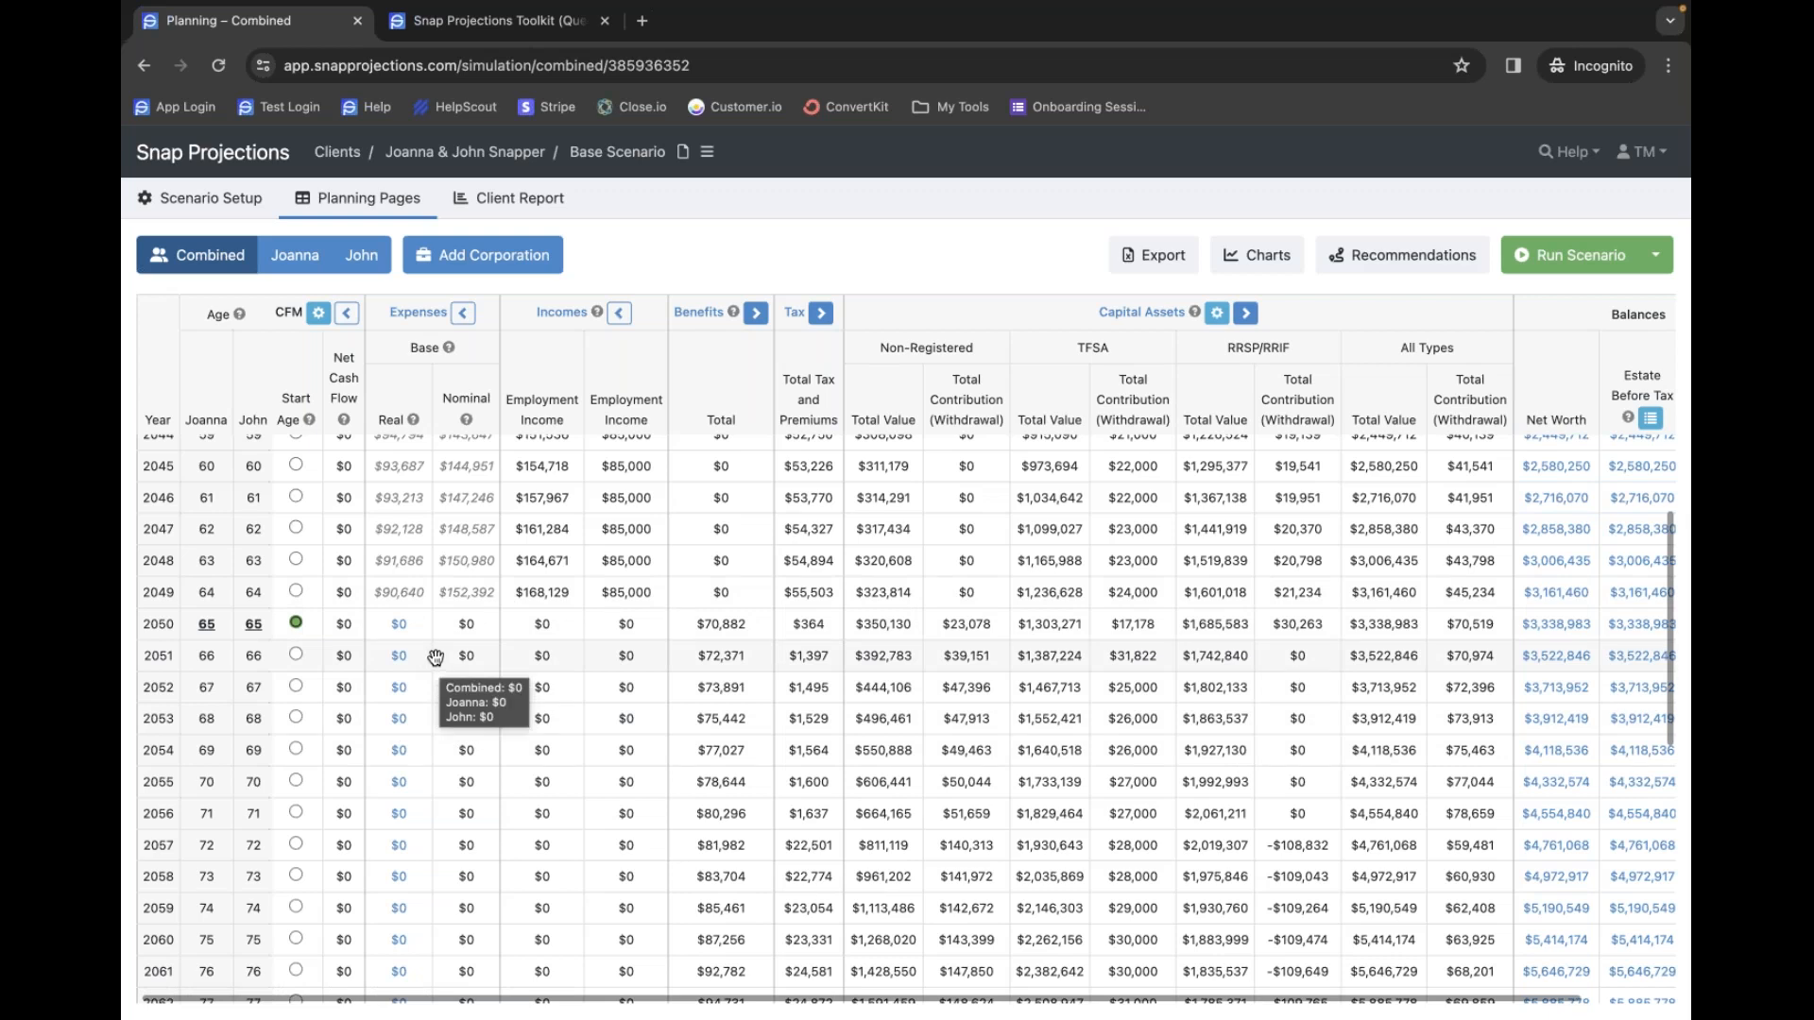
mouse_move(410, 623)
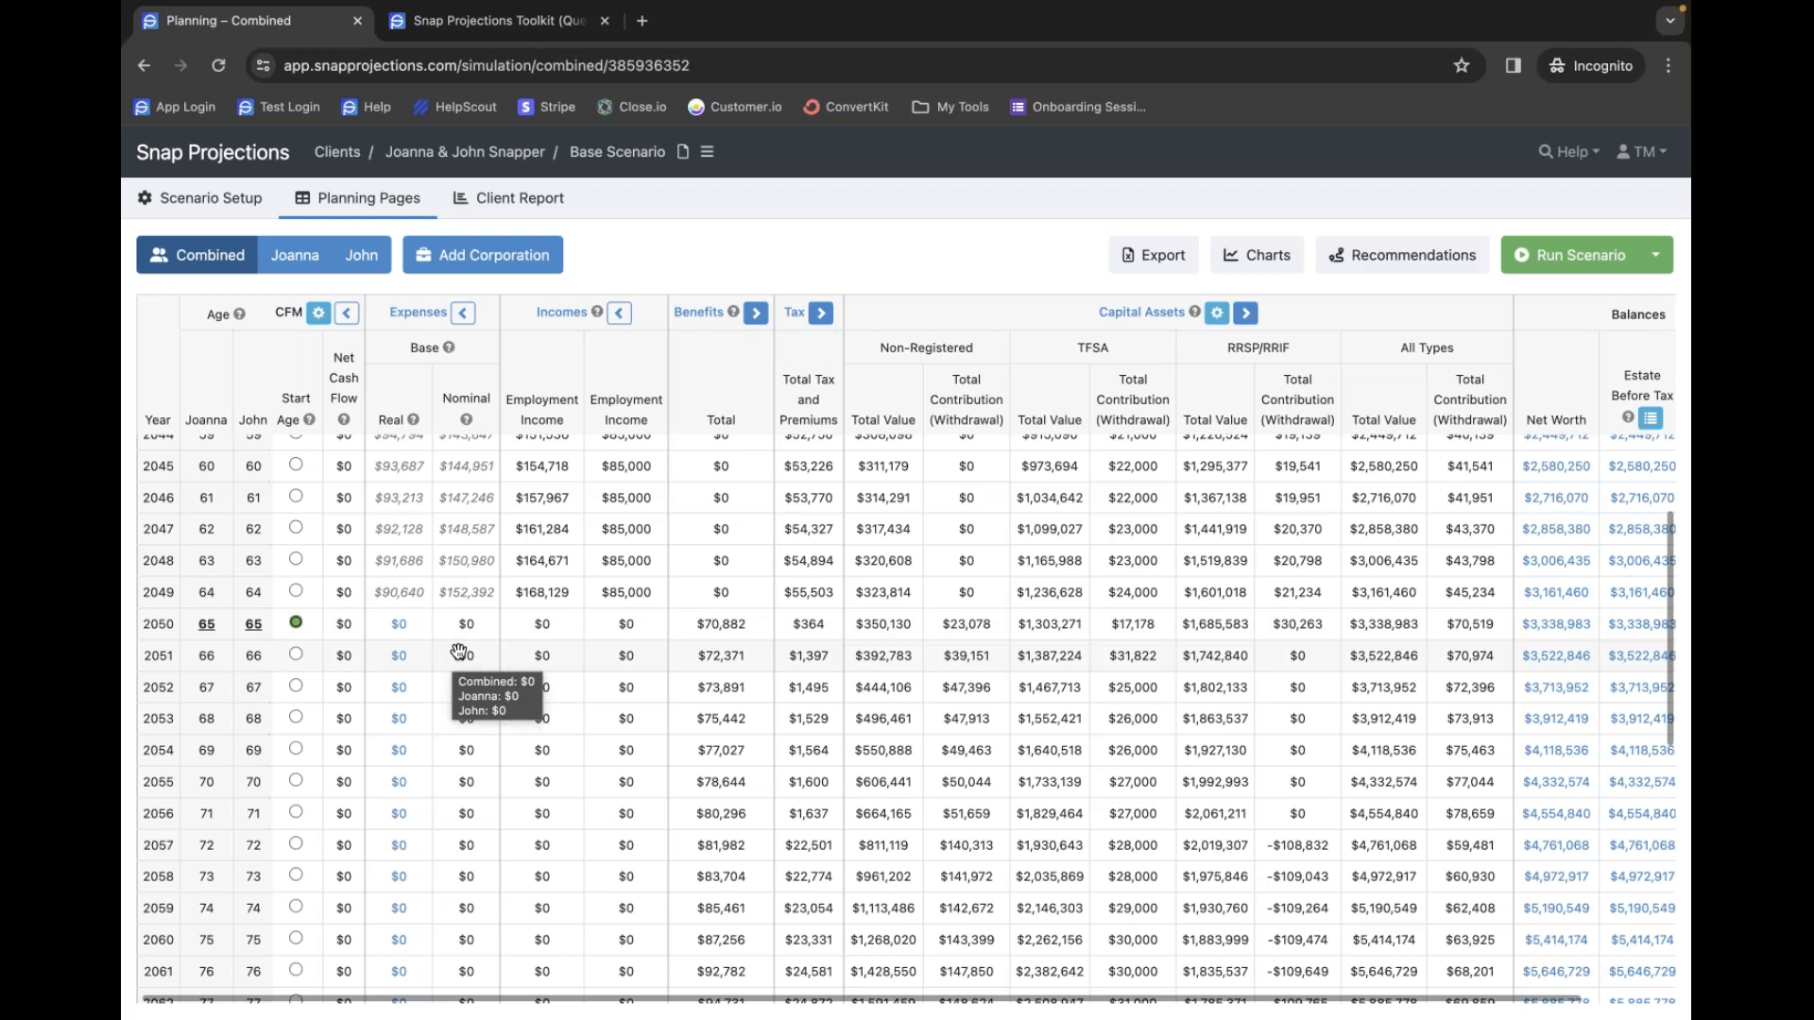
scroll(459, 651, "up", 2)
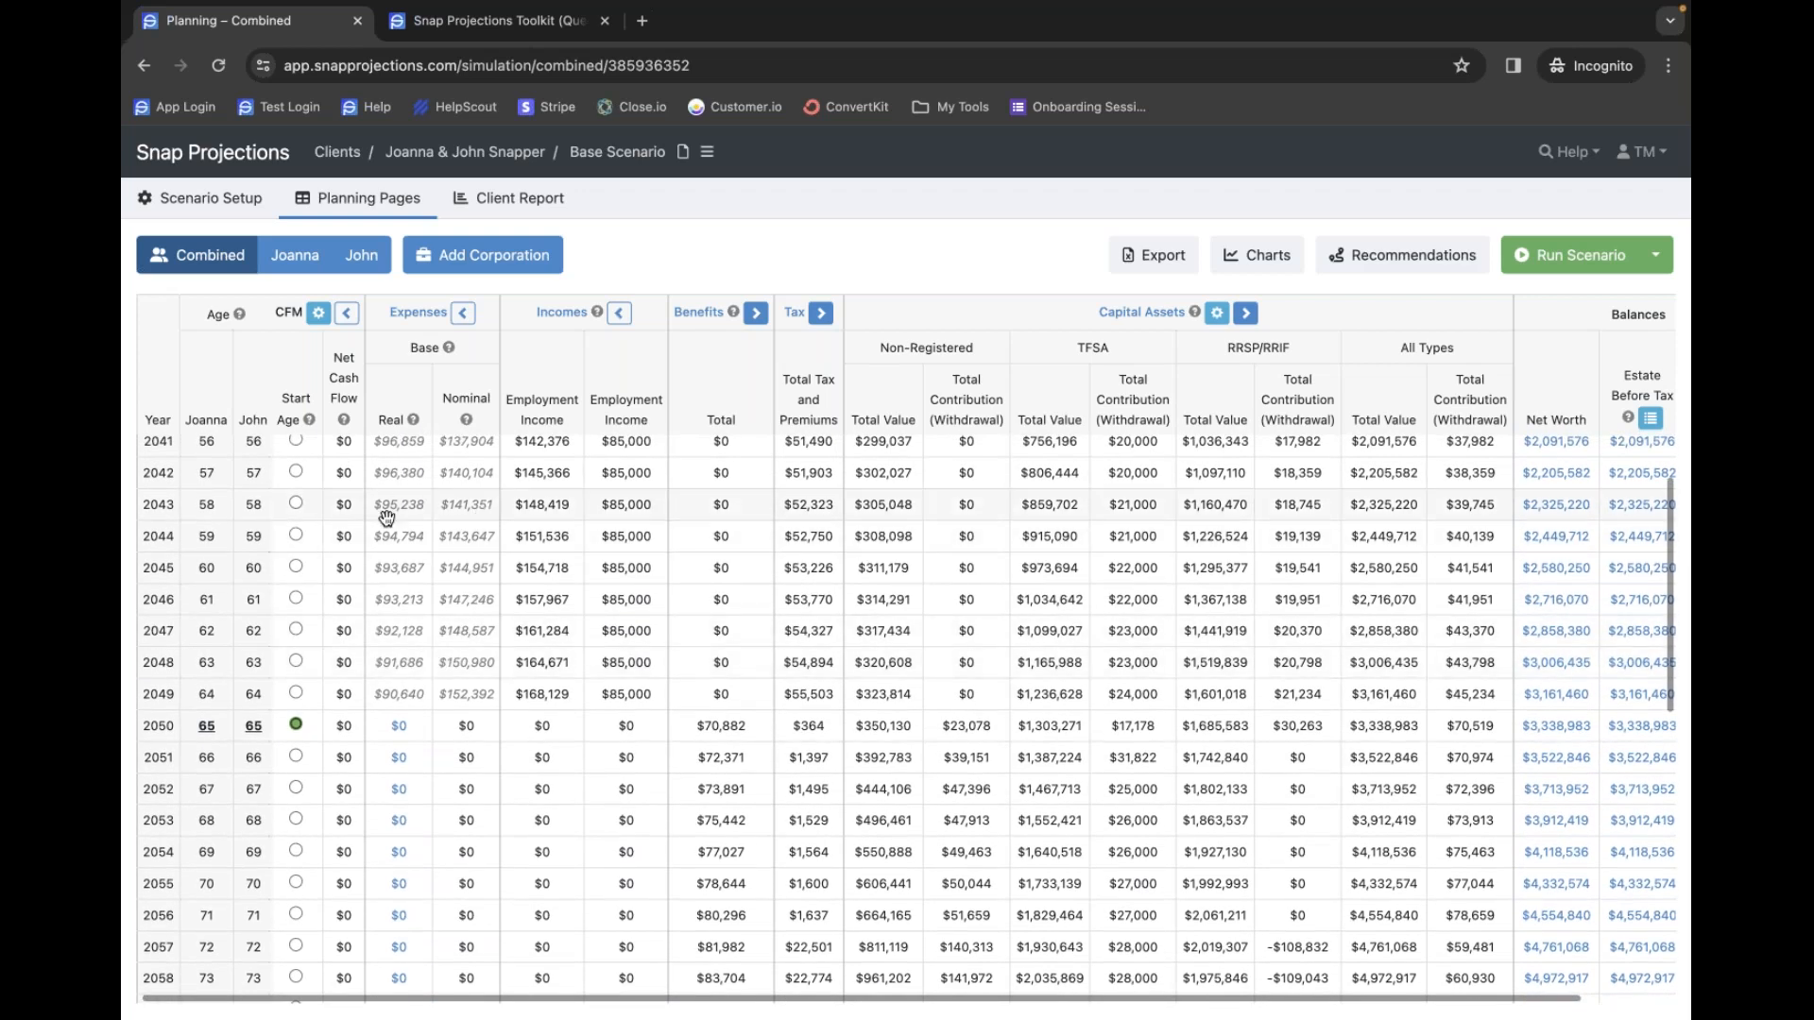
scroll(396, 547, "up", 4)
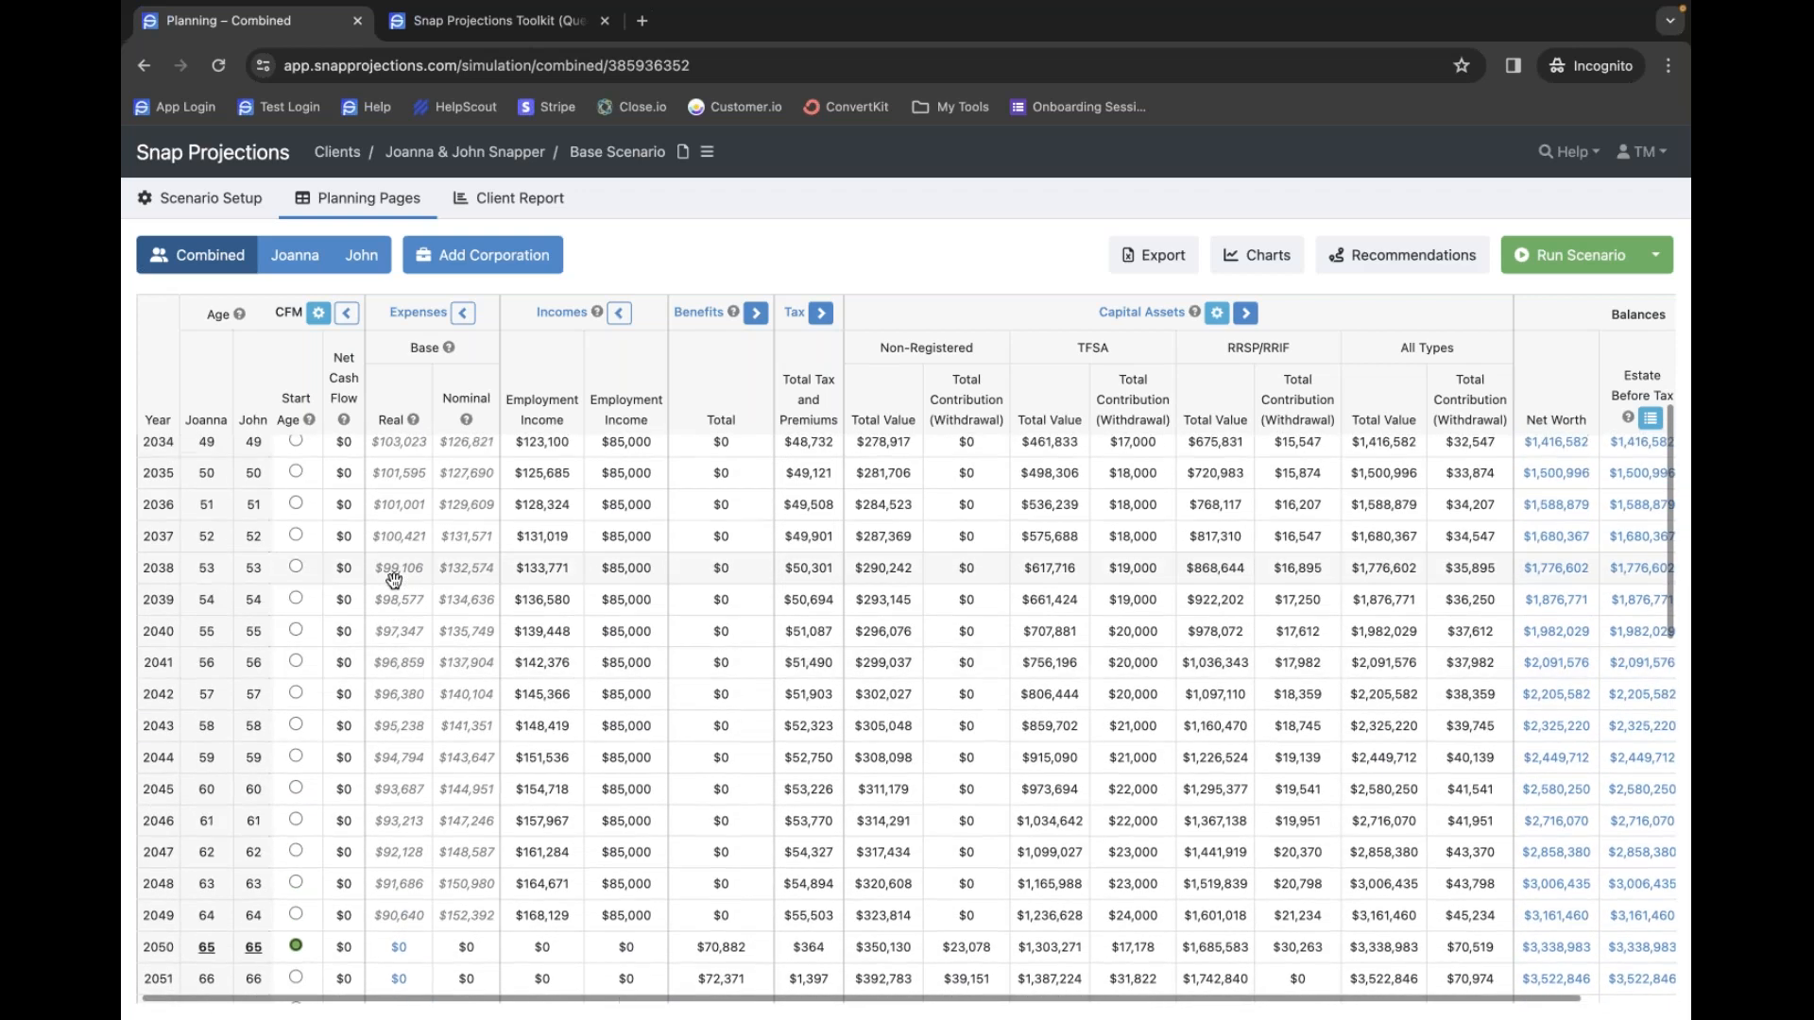
mouse_move(394, 580)
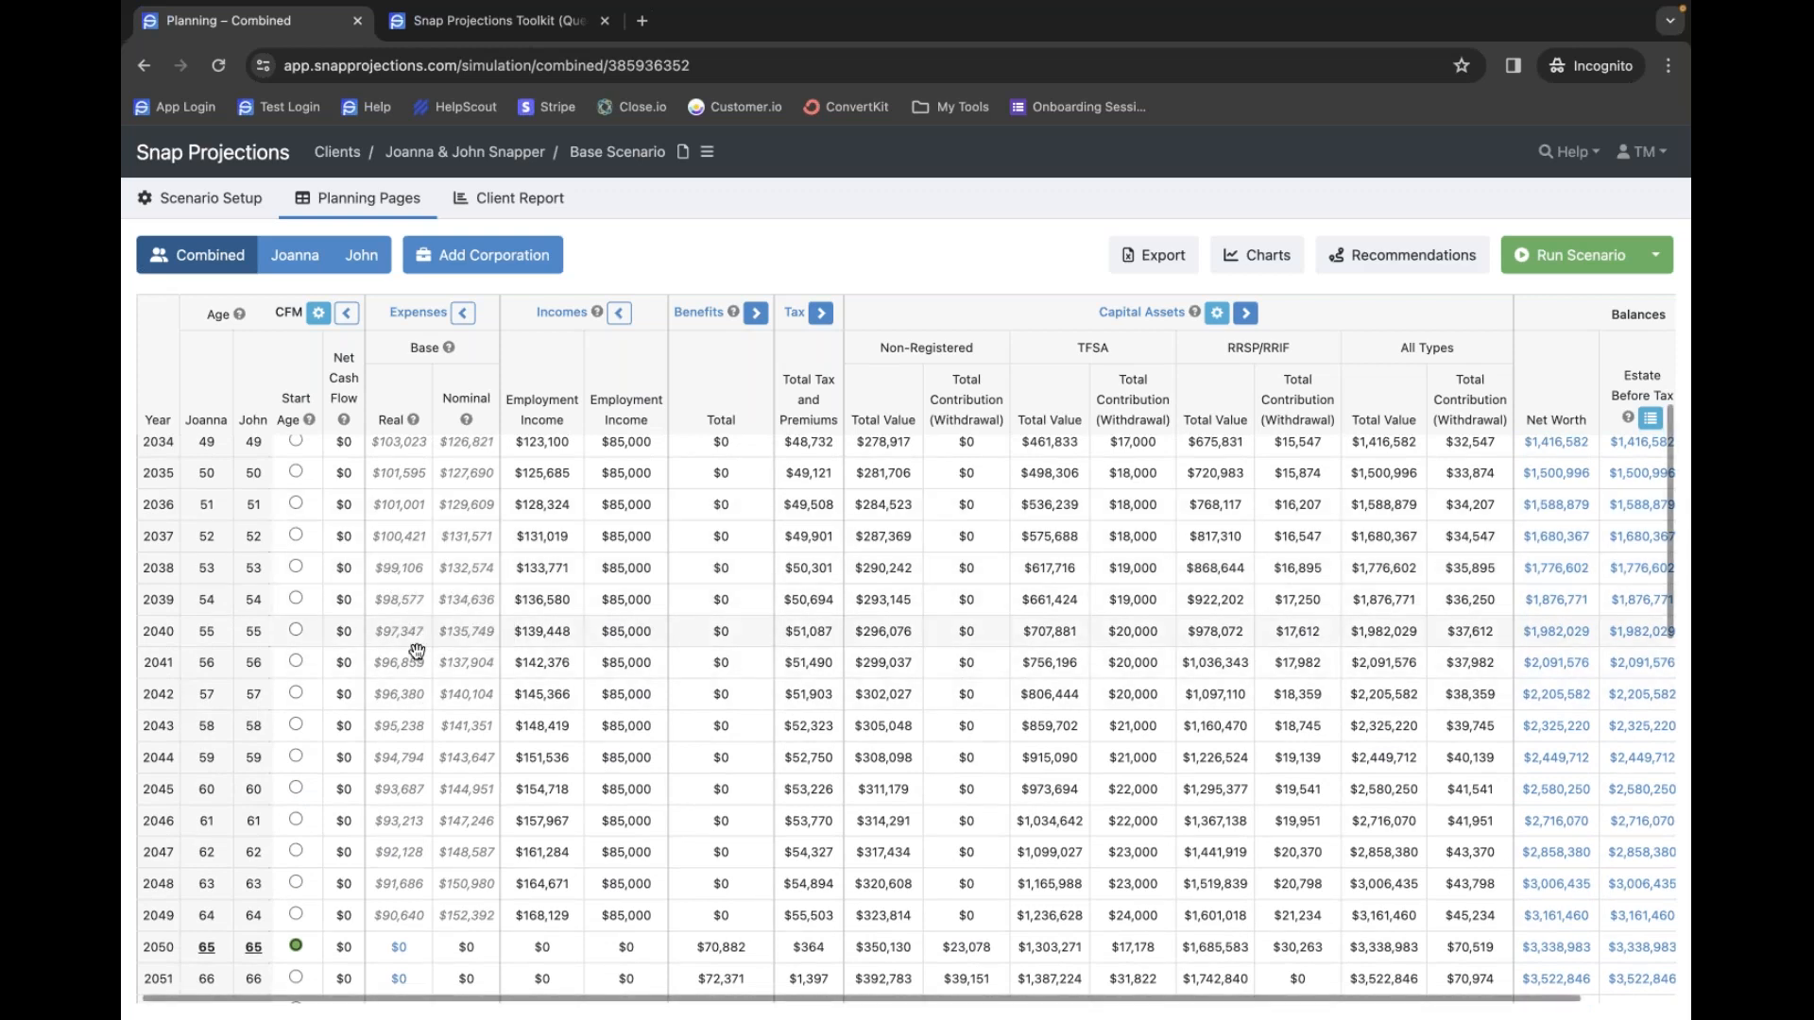
scroll(418, 651, "up", 1)
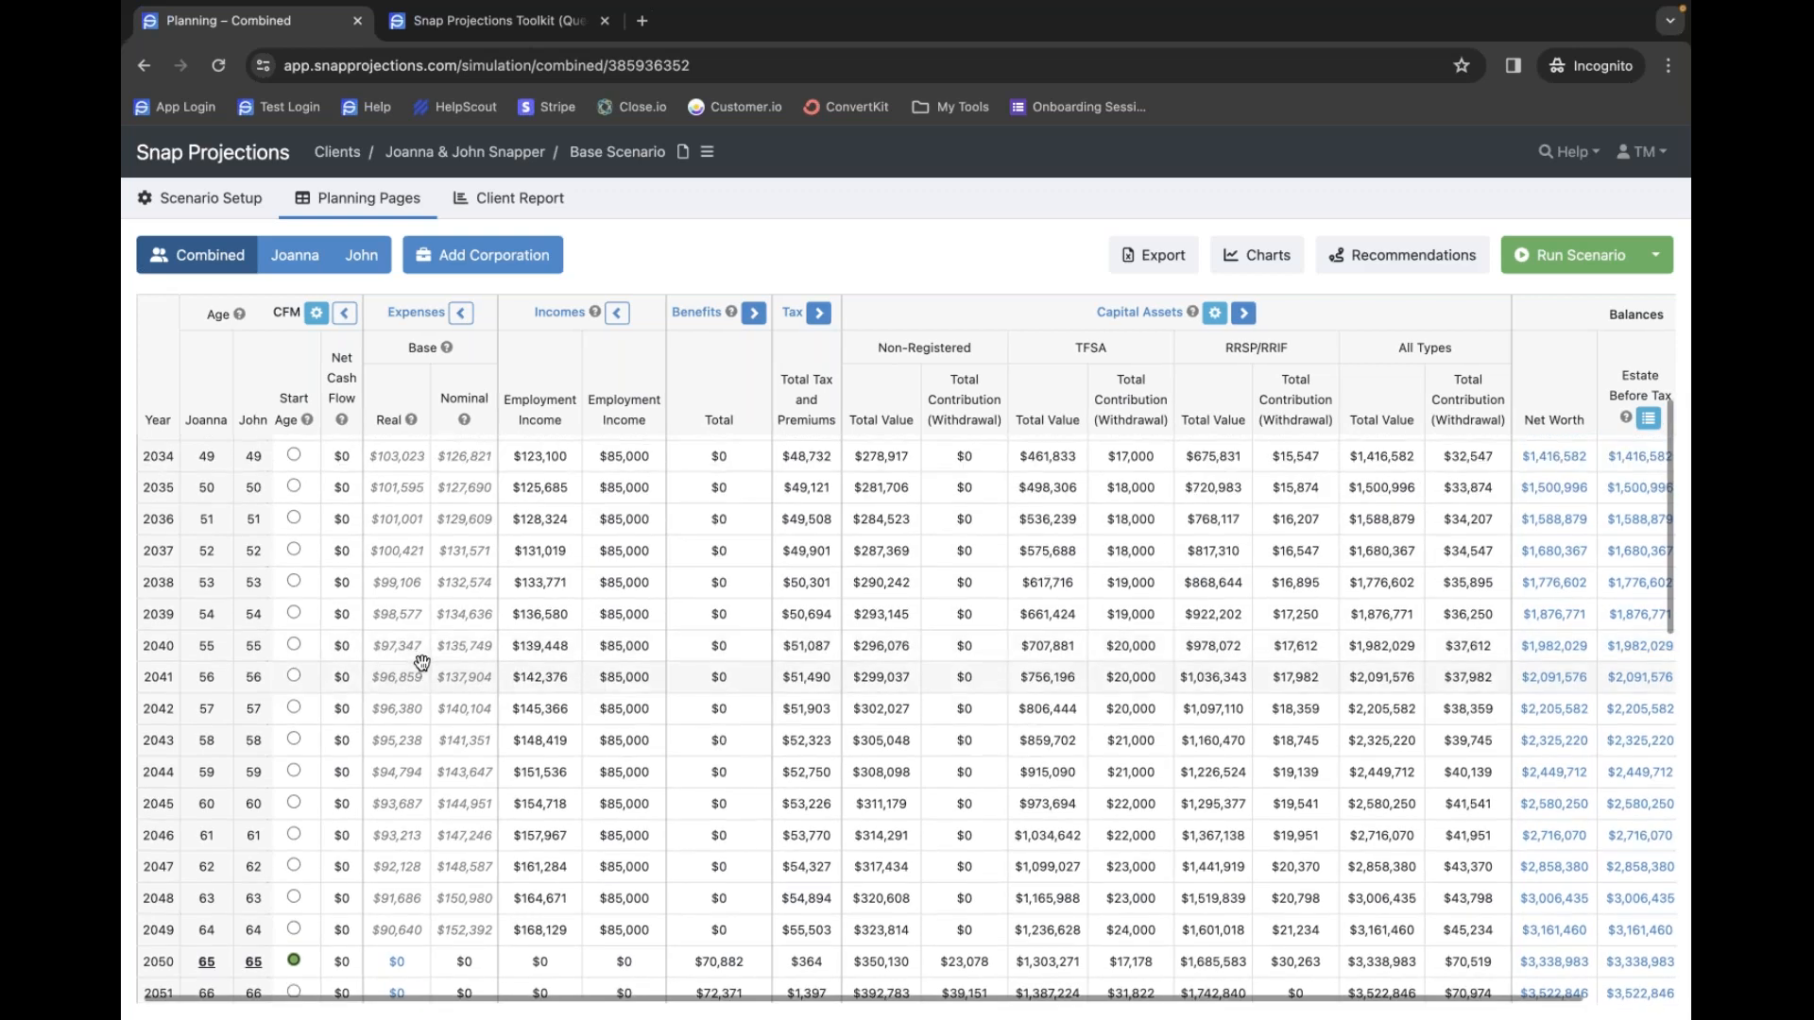
scroll(567, 661, "down", 1)
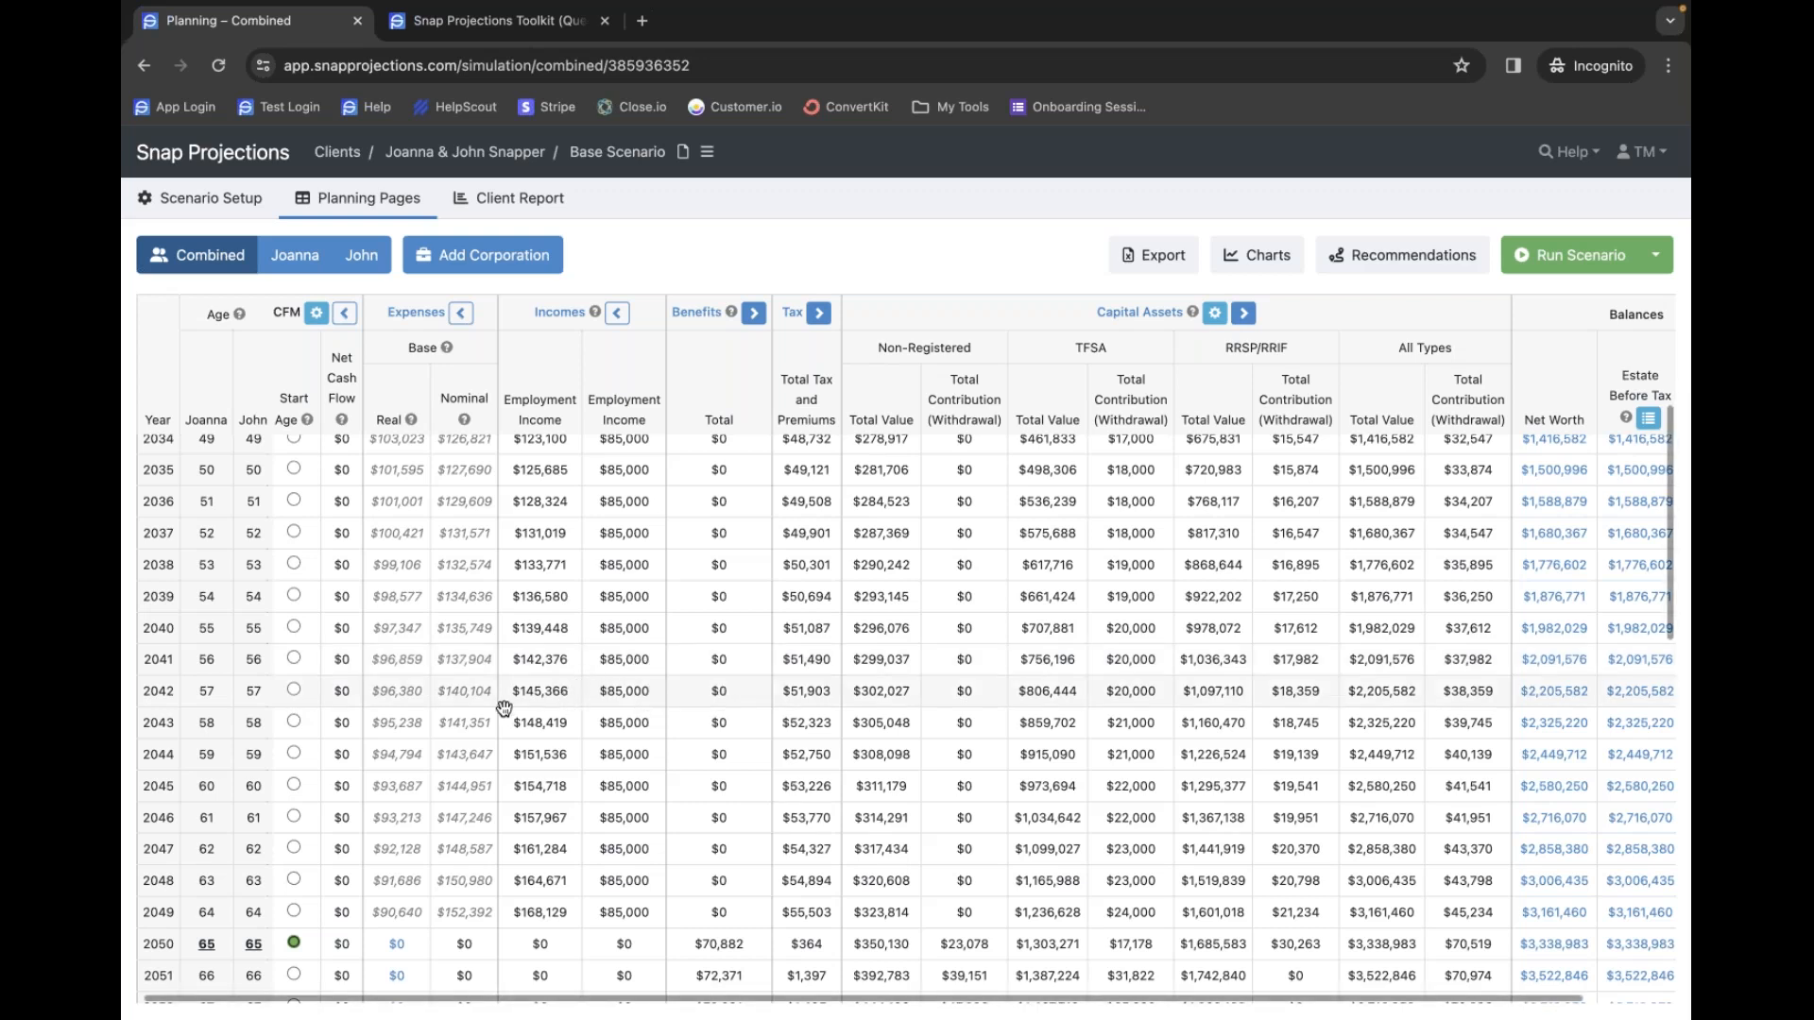
mouse_move(446, 712)
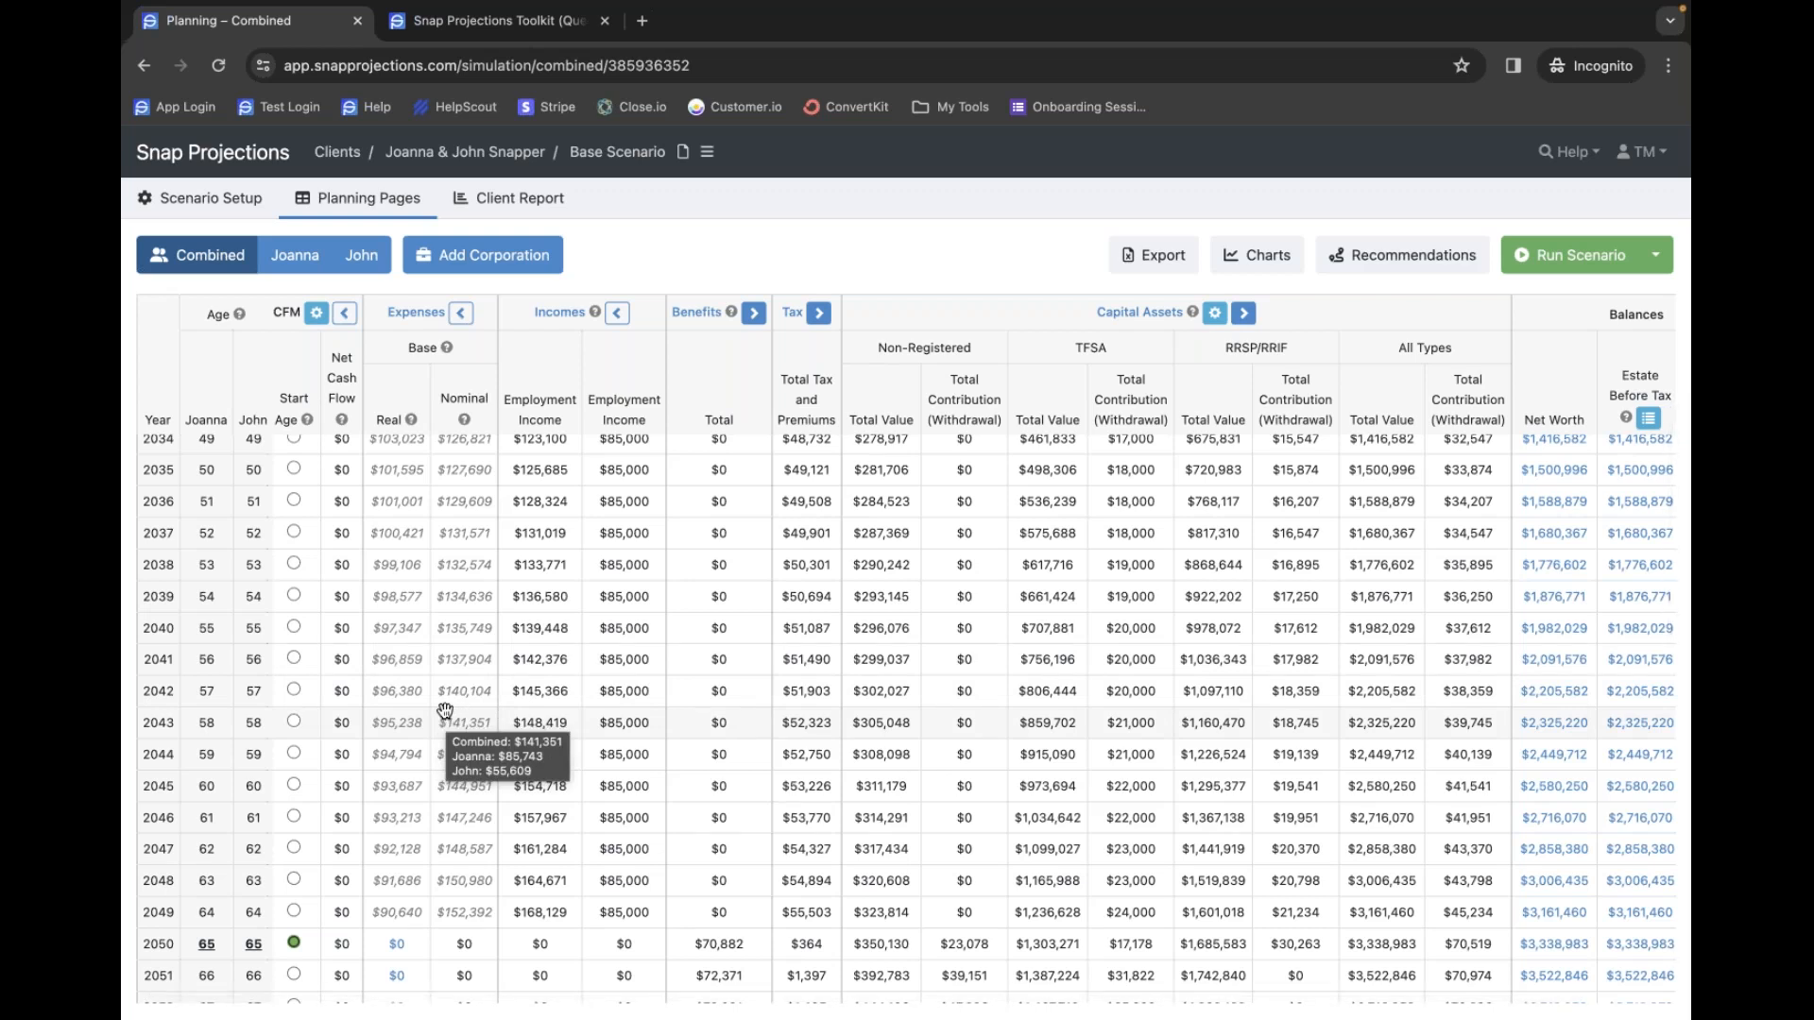
scroll(445, 708, "up", 3)
scroll(445, 696, "up", 3)
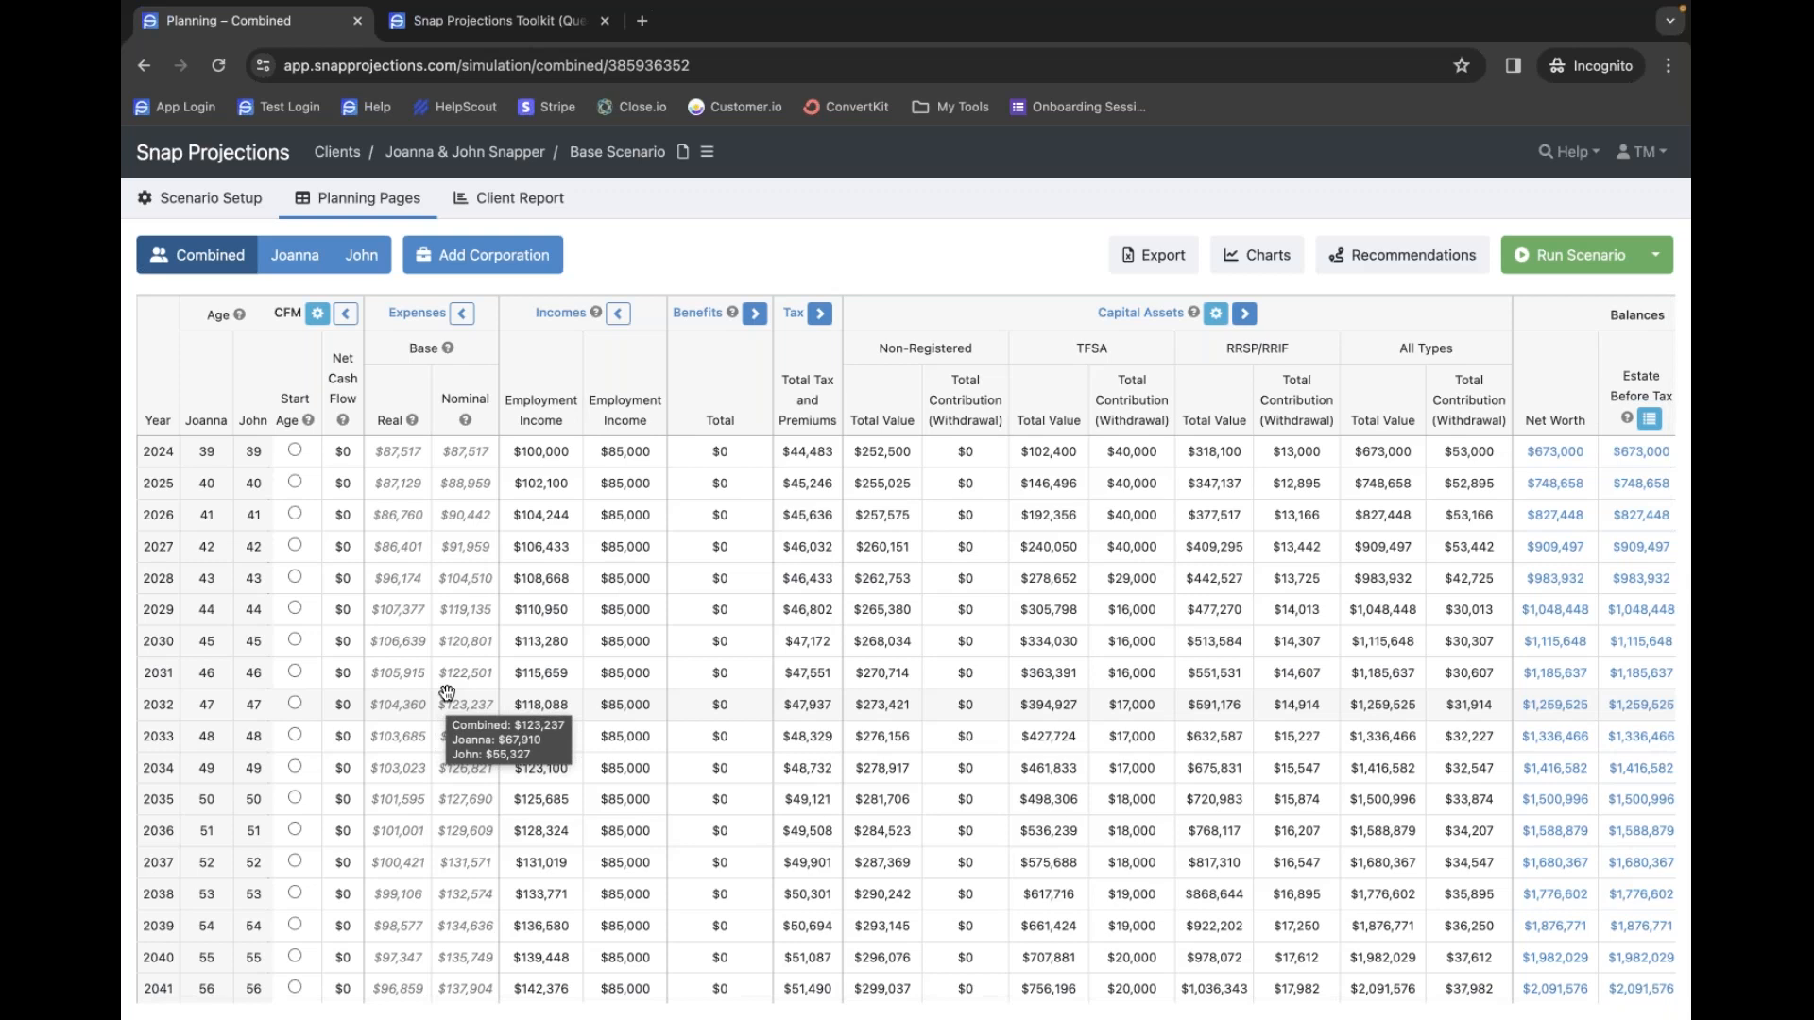
scroll(447, 694, "down", 3)
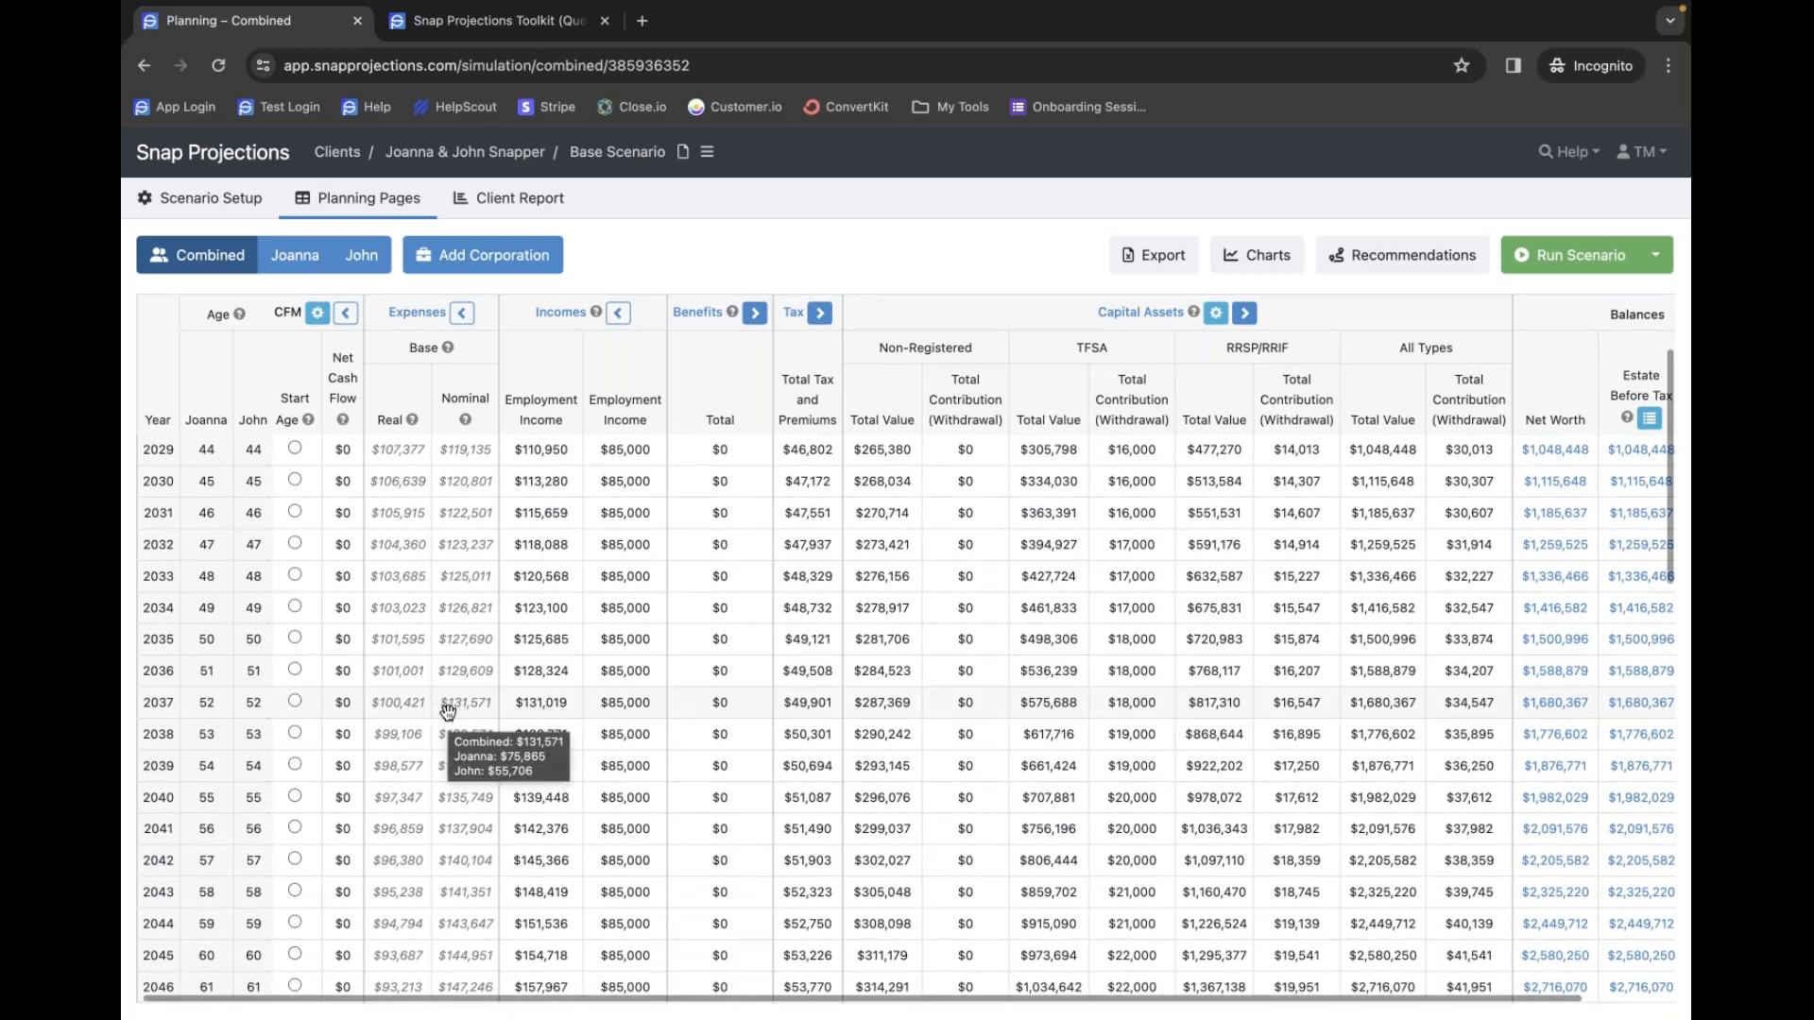
scroll(444, 699, "down", 9)
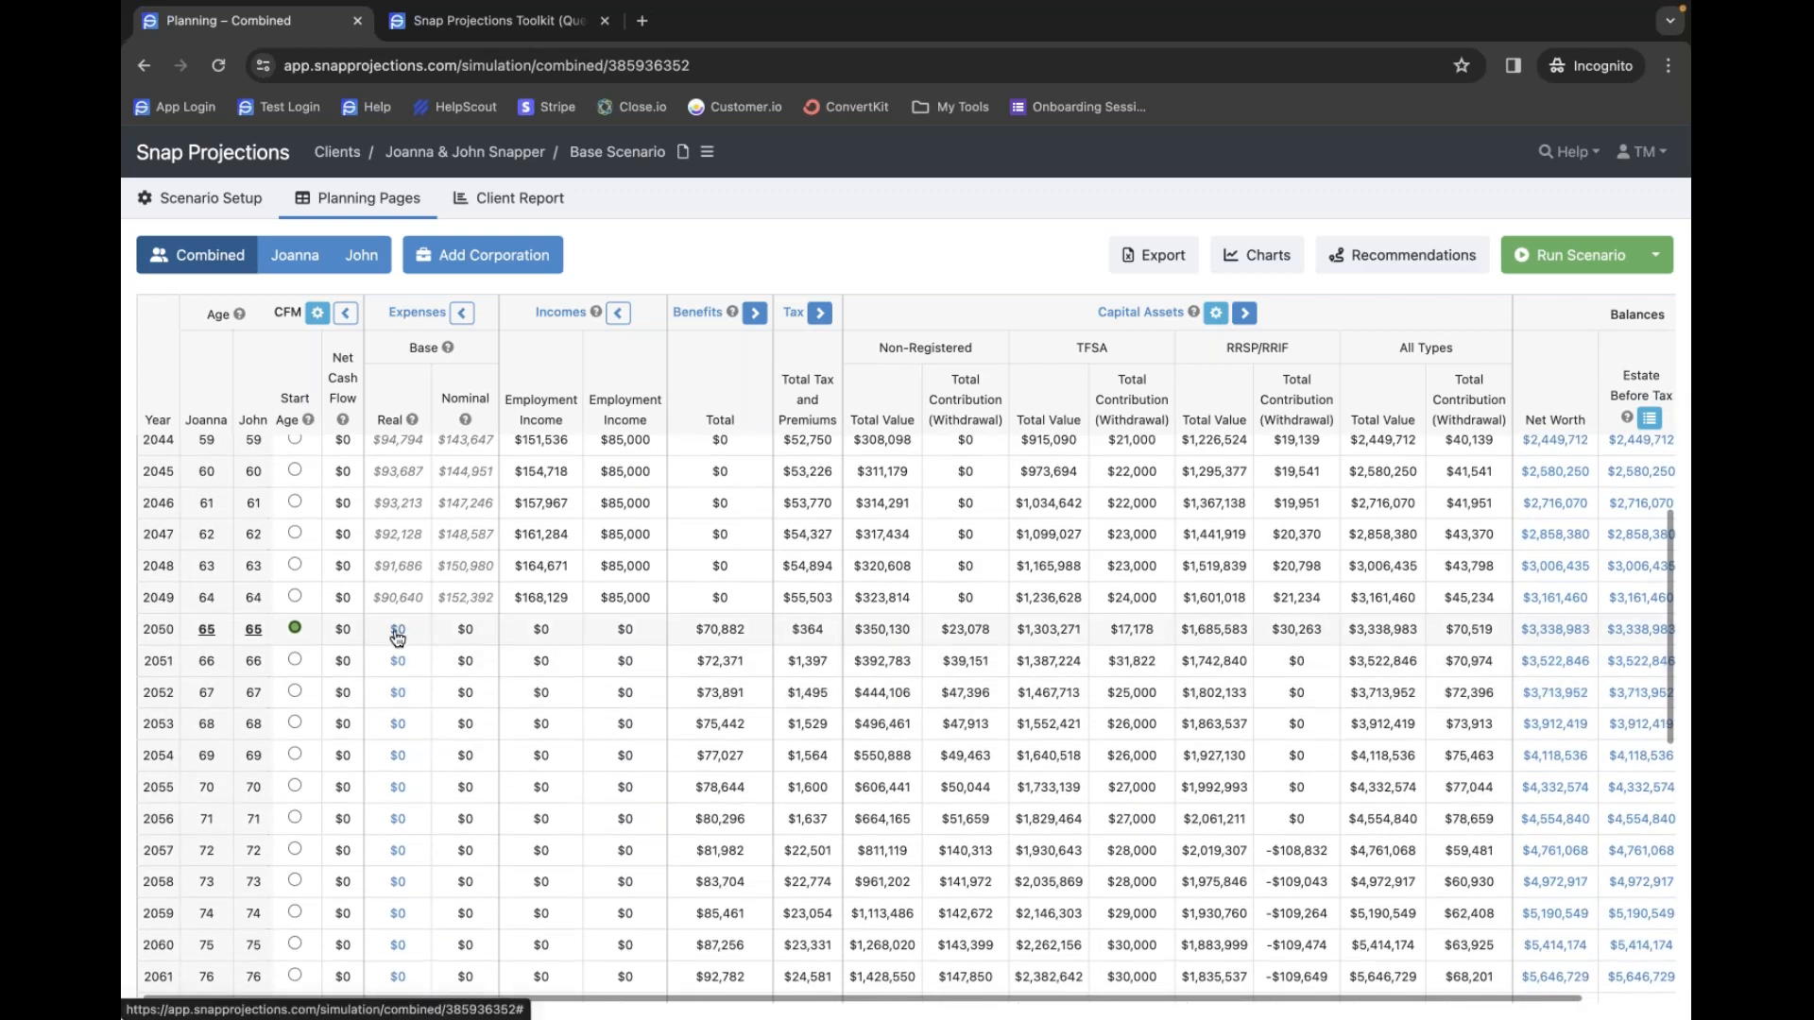
left_click(397, 631)
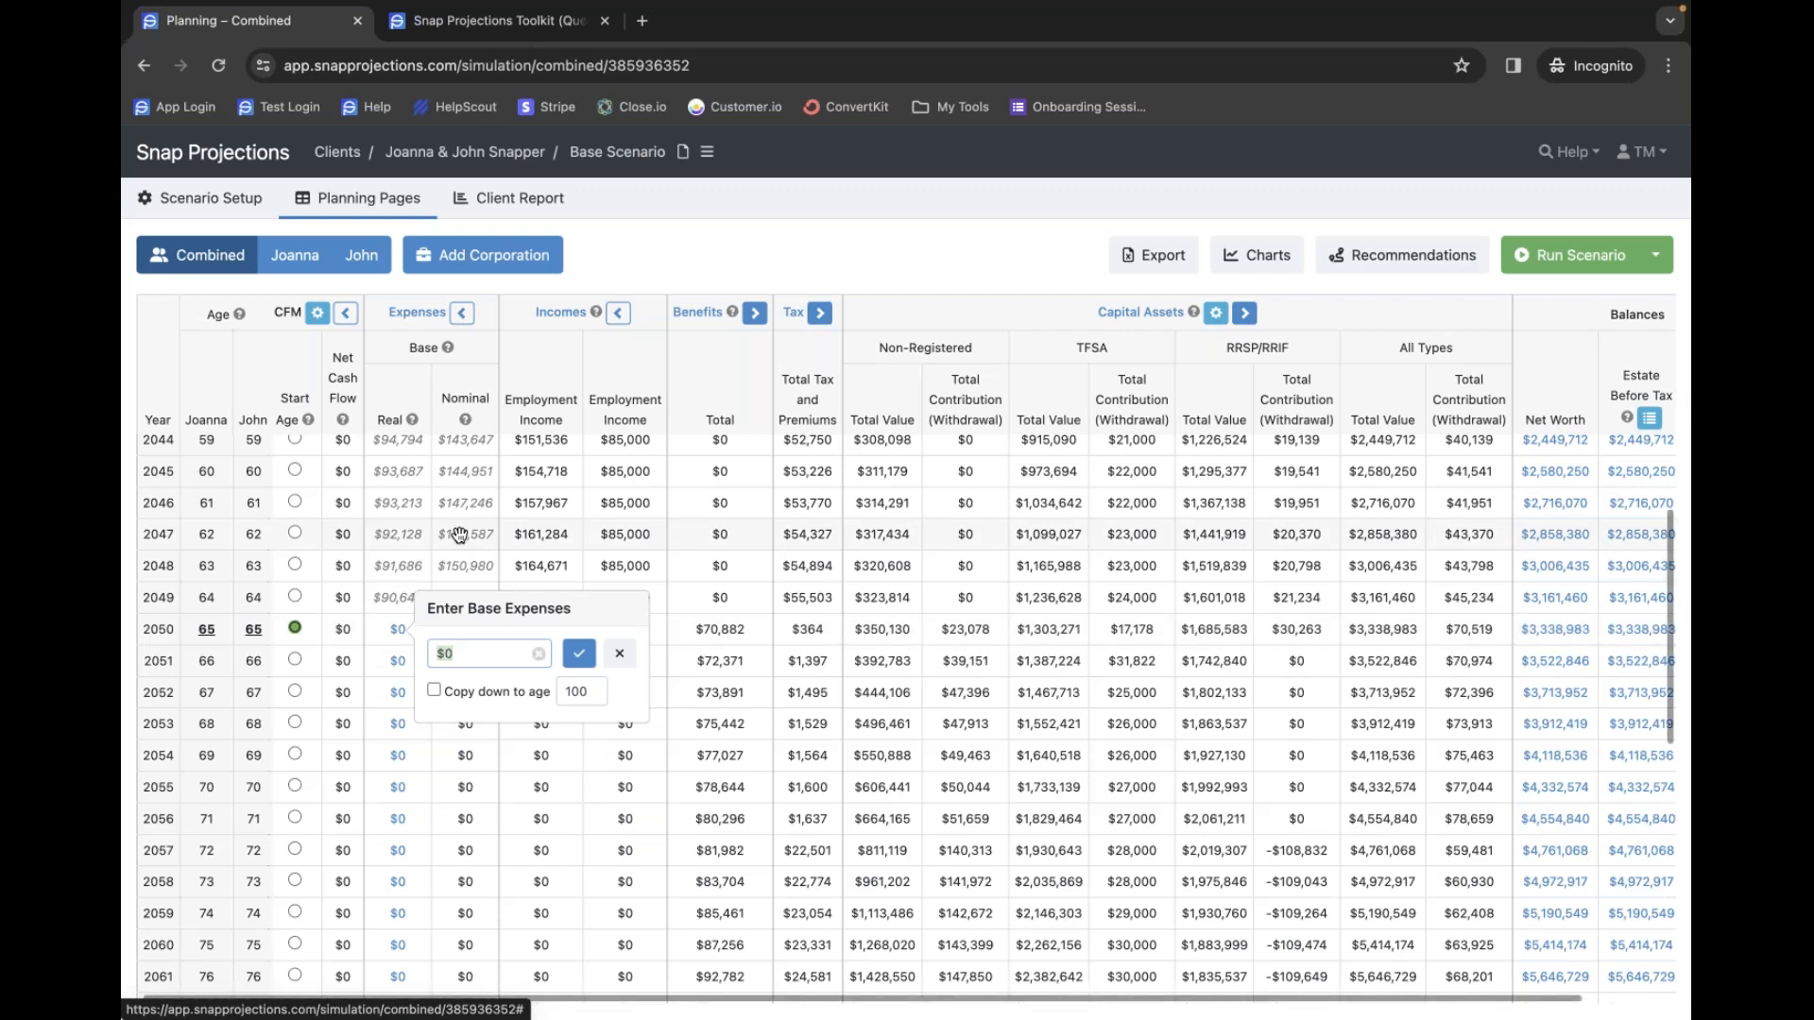
left_click(407, 568)
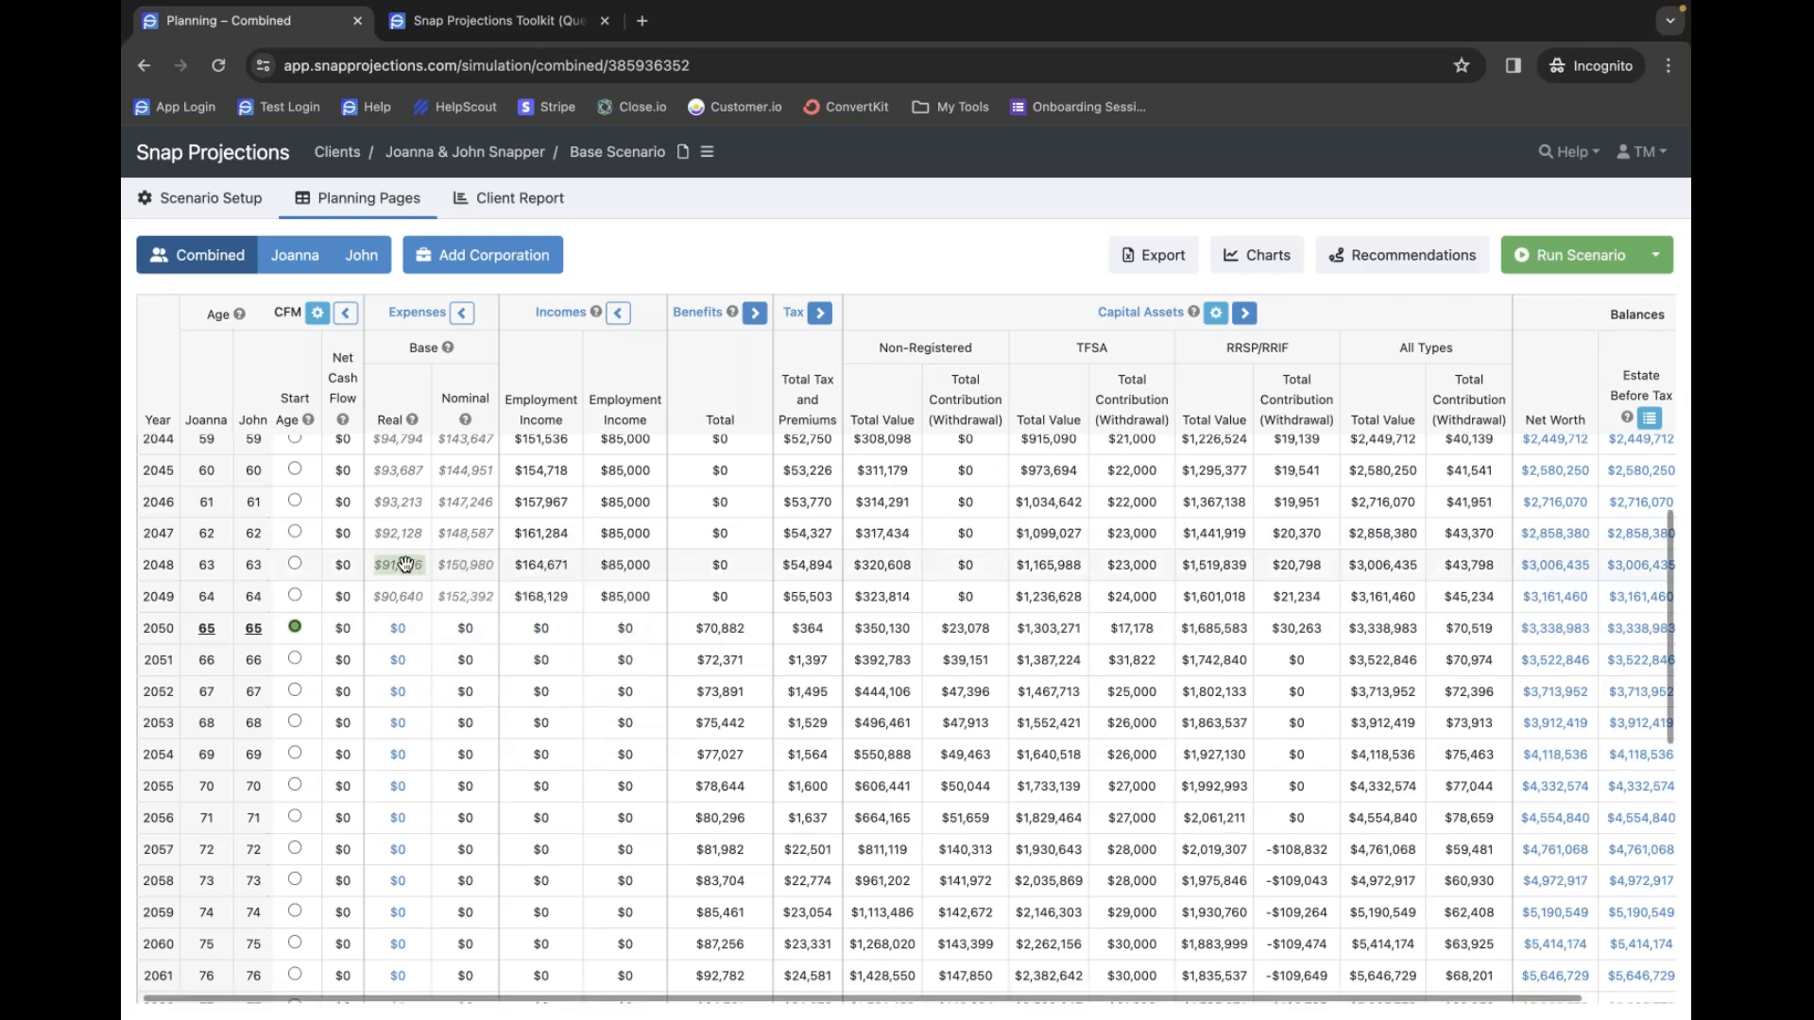
- In the scenario's expense setup, set the couple's combined base expenses to $100,000
mouse_move(172, 197)
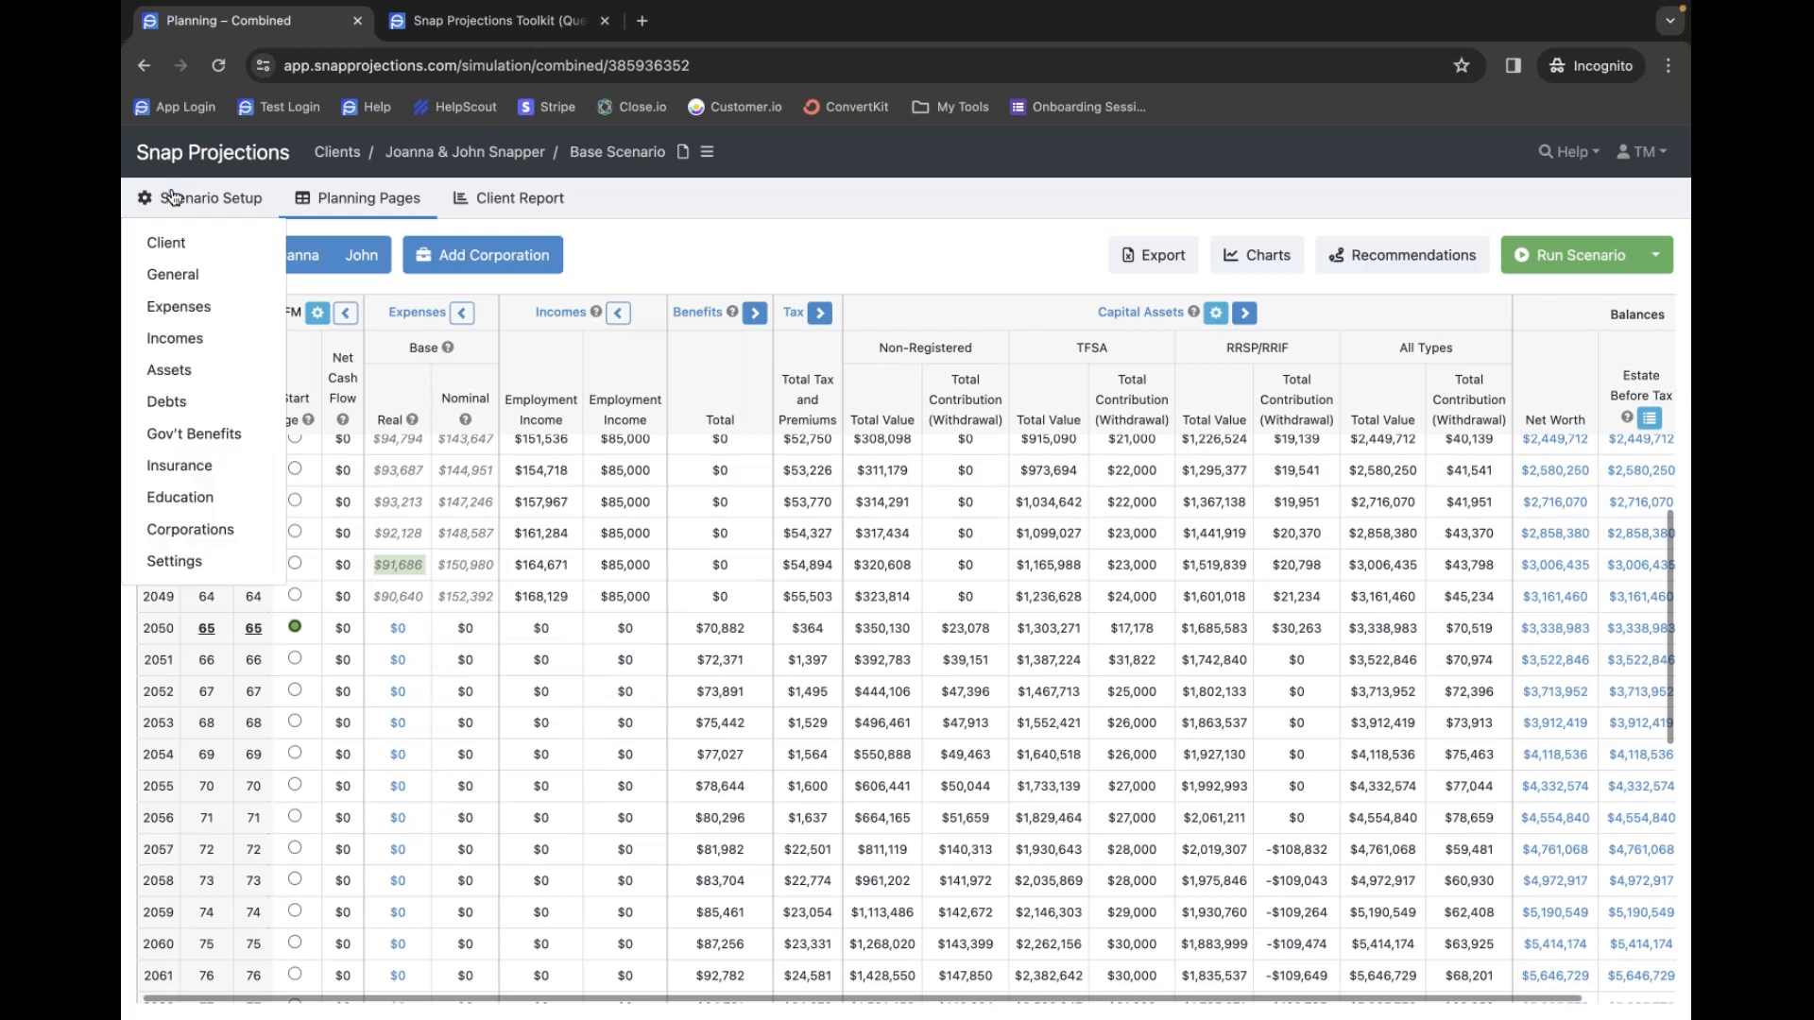
left_click(176, 307)
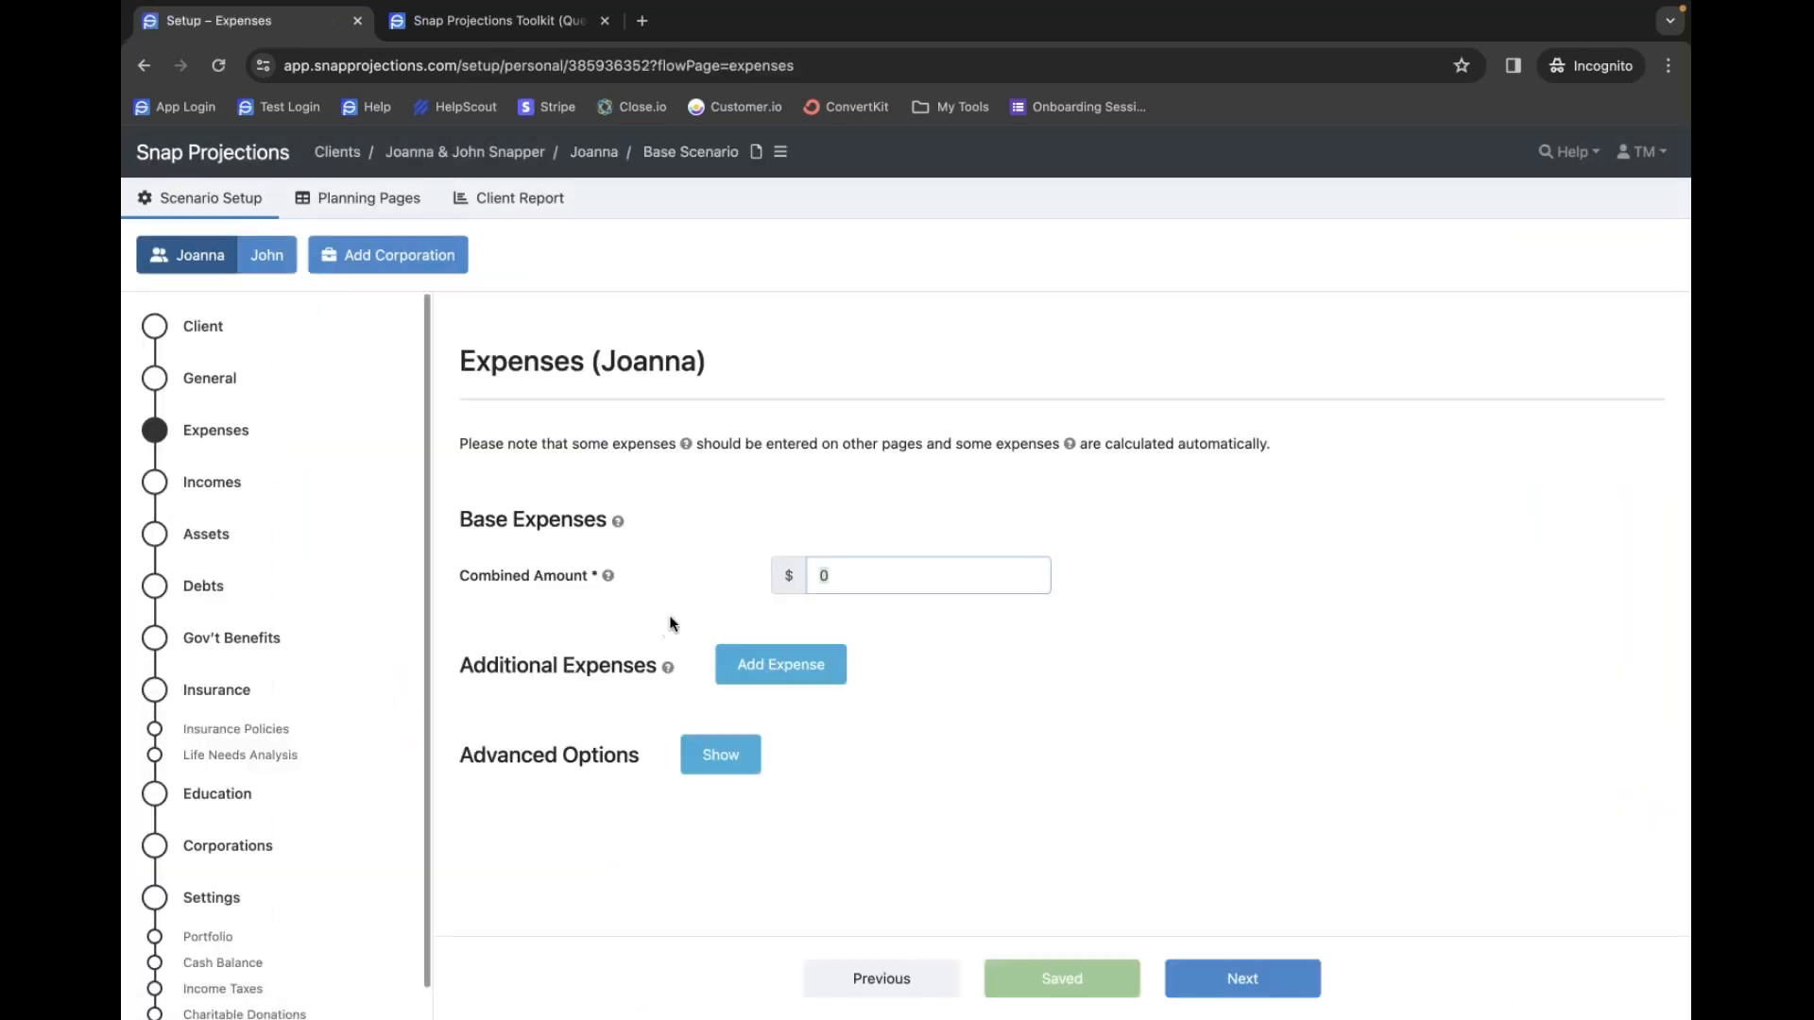
left_click(945, 577)
key("BackSpace")
type("100,000")
left_click(1451, 607)
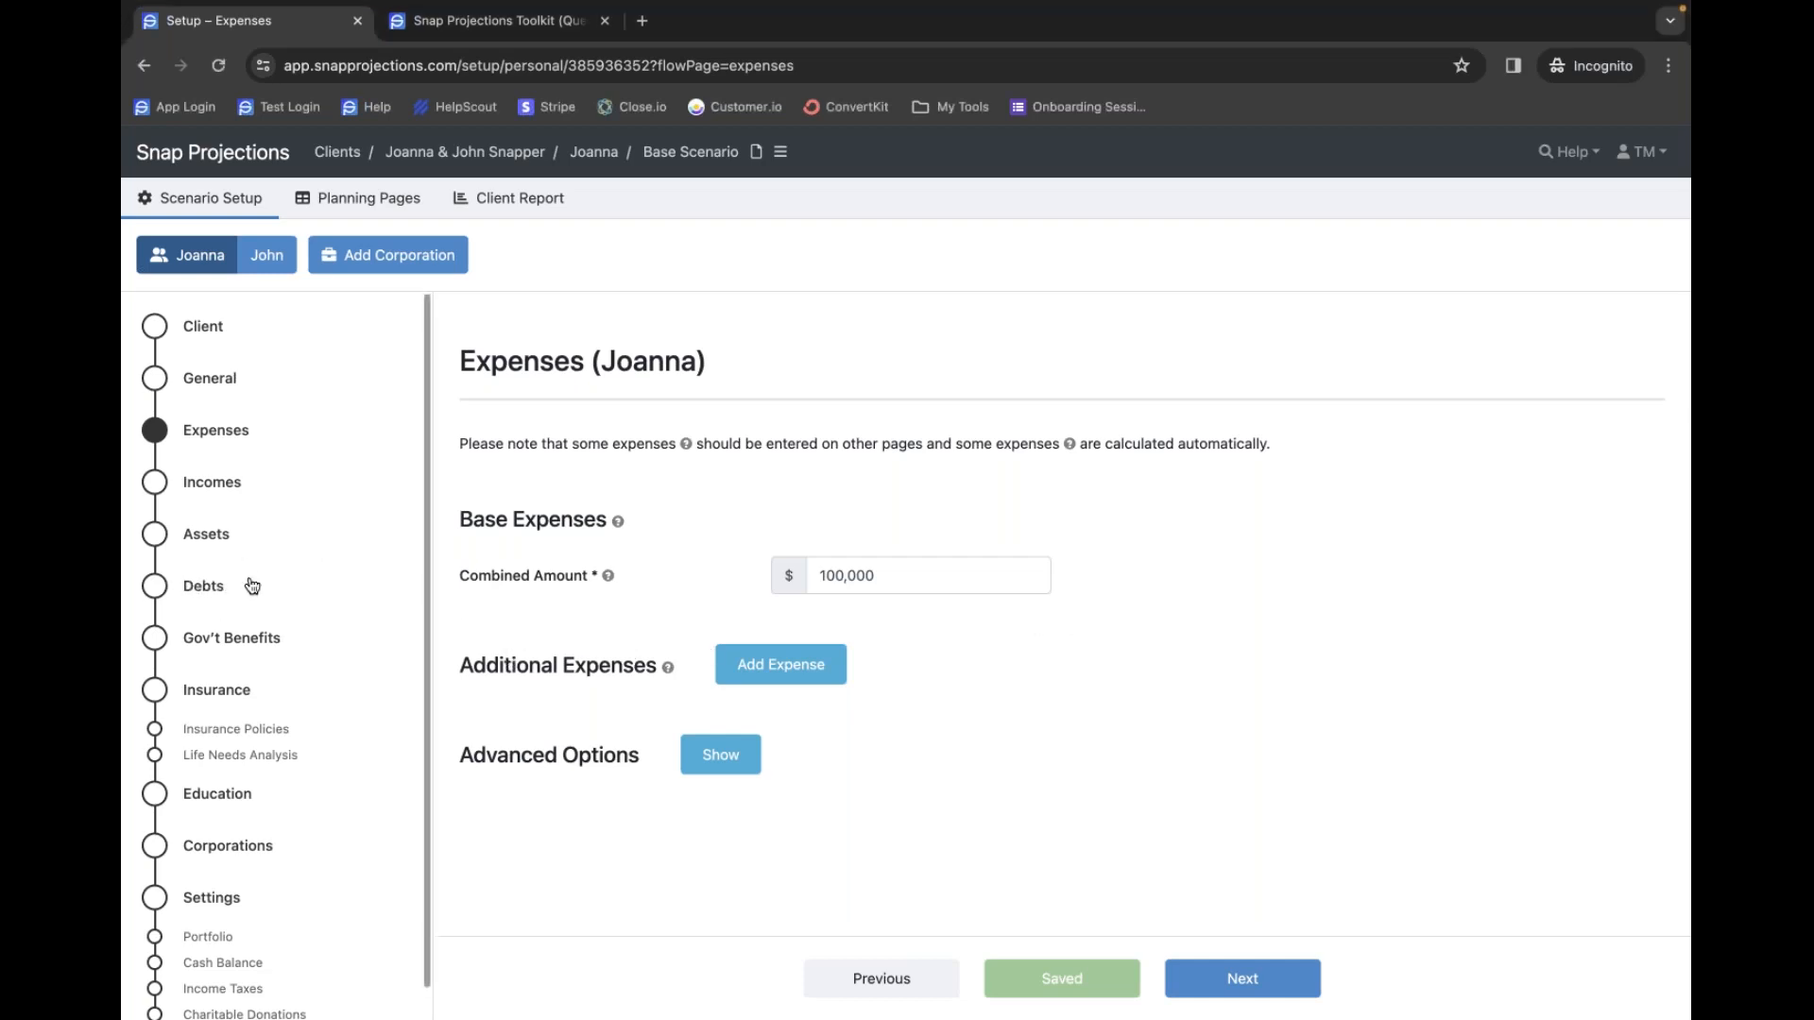
- Add an additional expense named Vacation for $10,000 and mark it as joint
scroll(330, 911, "down", 1)
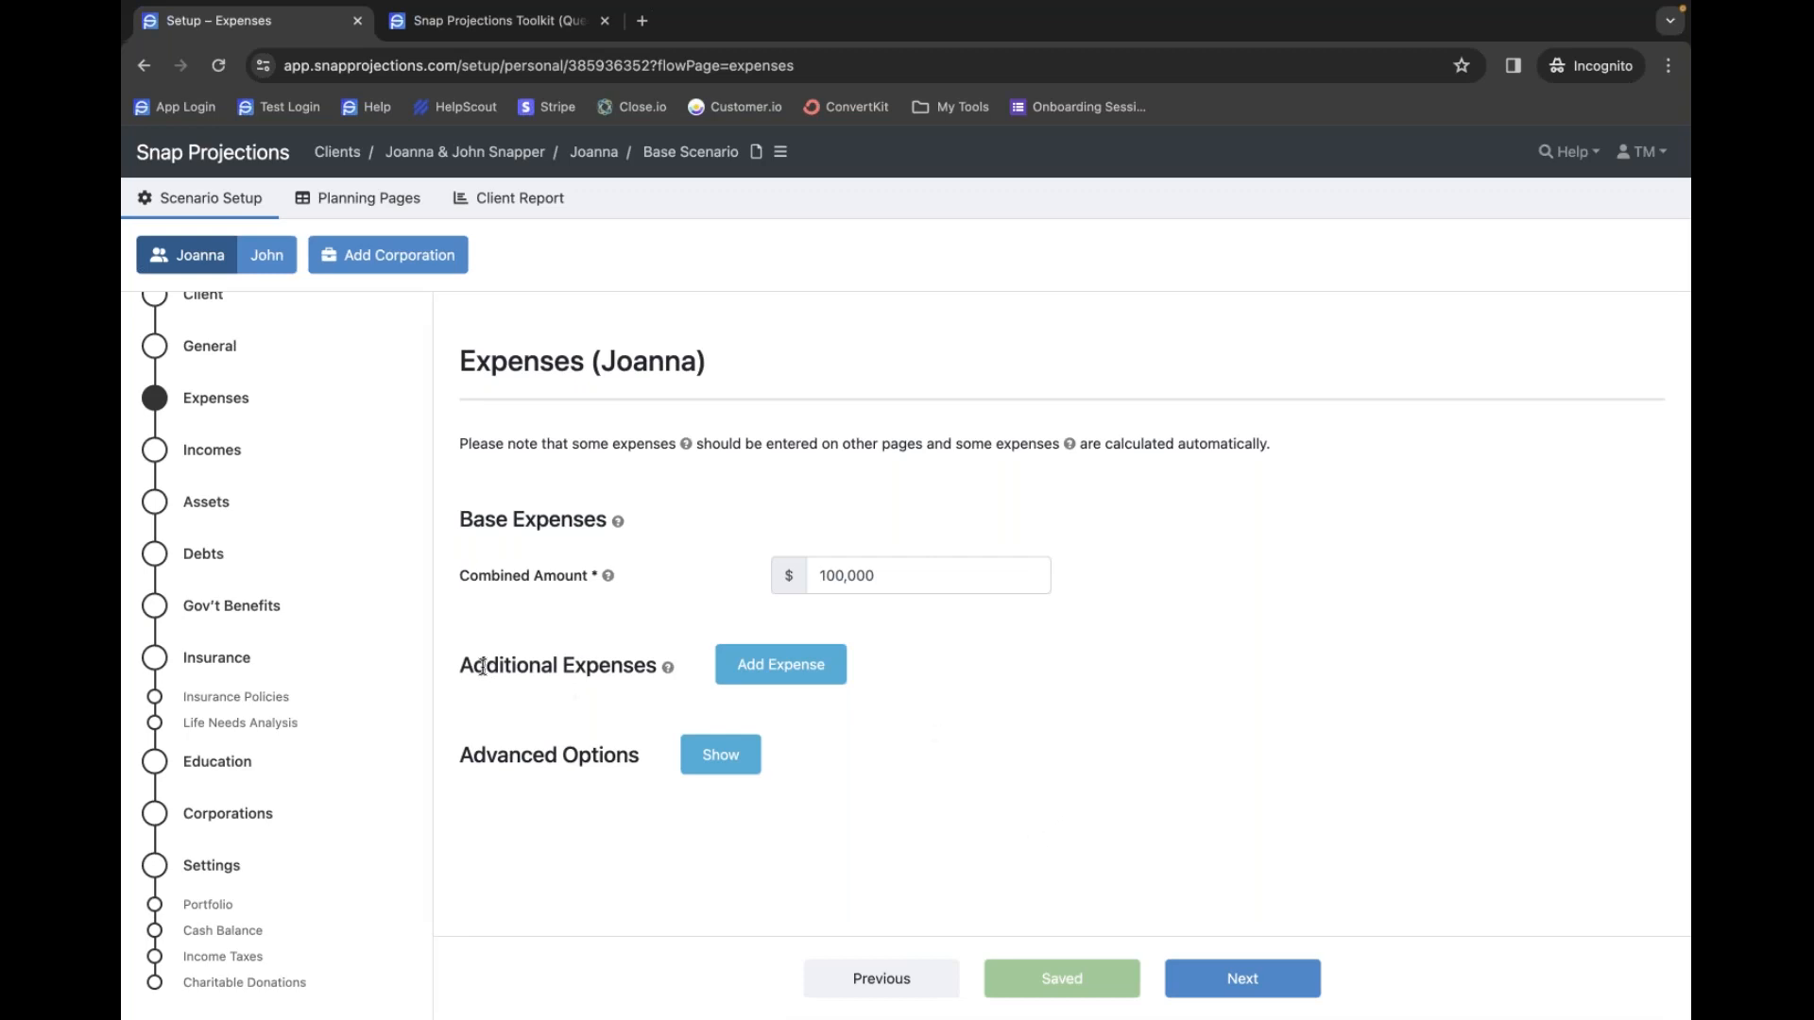
left_click_drag(461, 666, 657, 667)
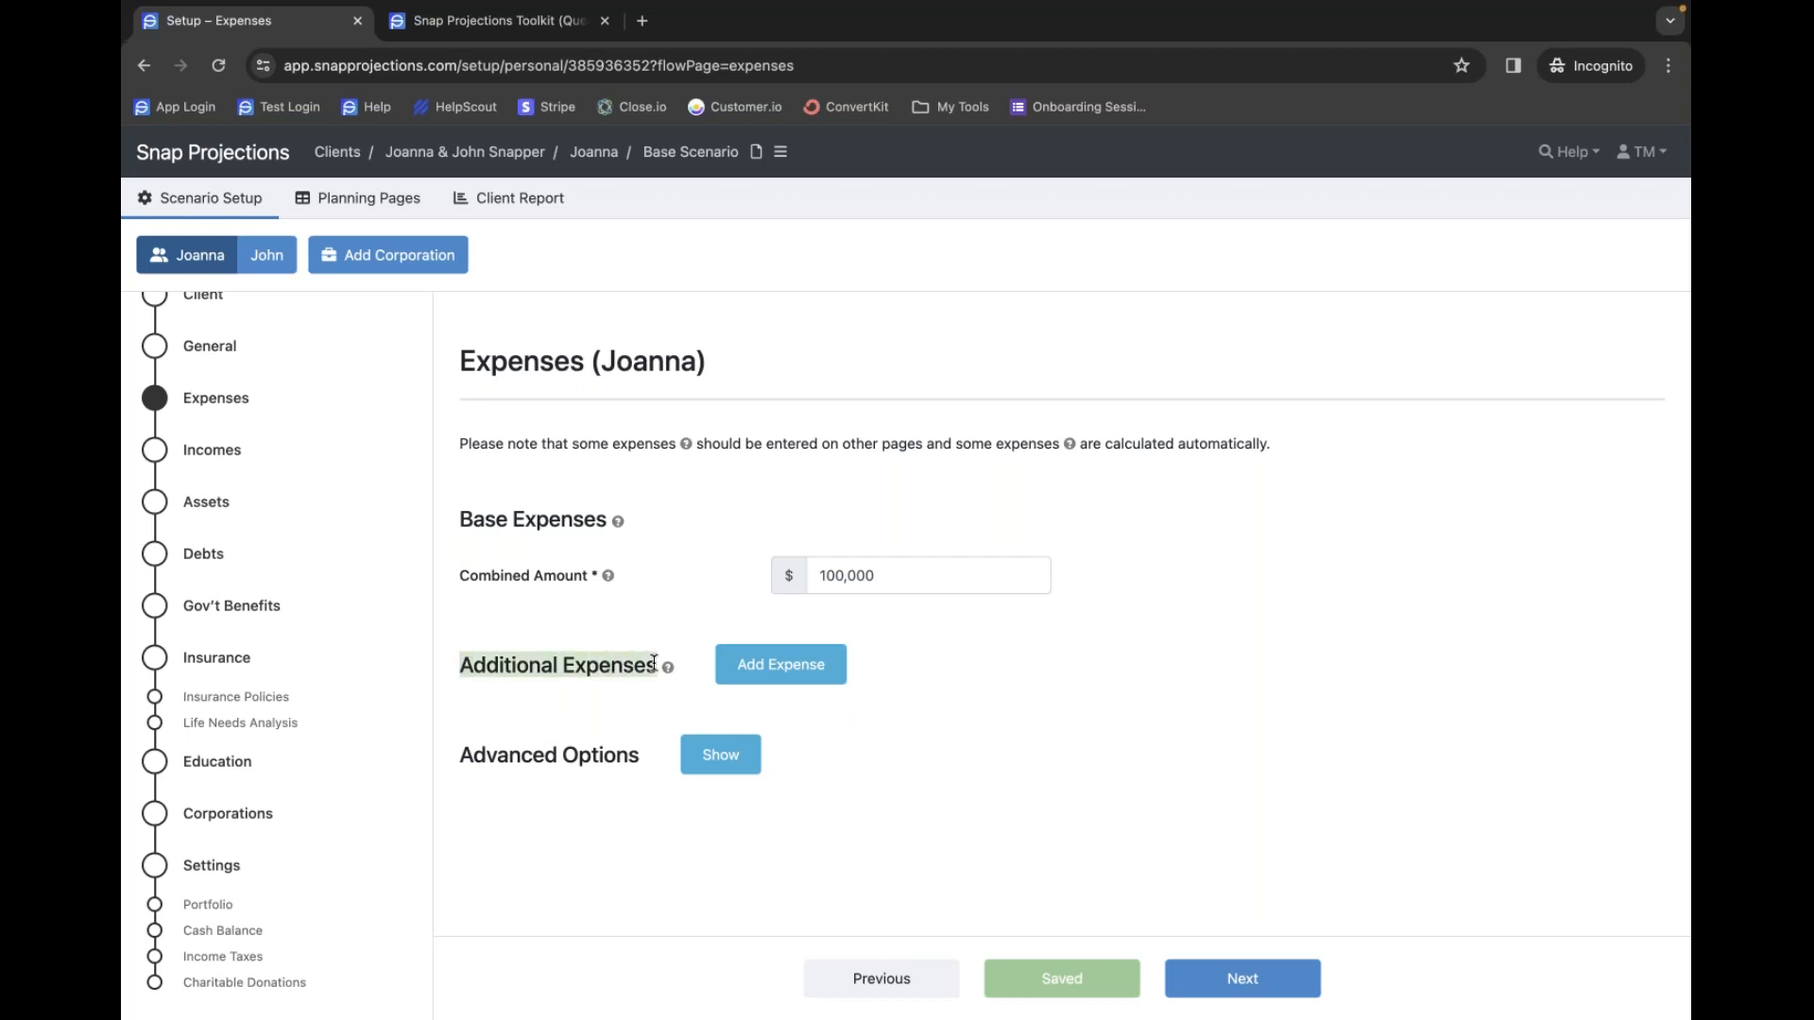
left_click(658, 667)
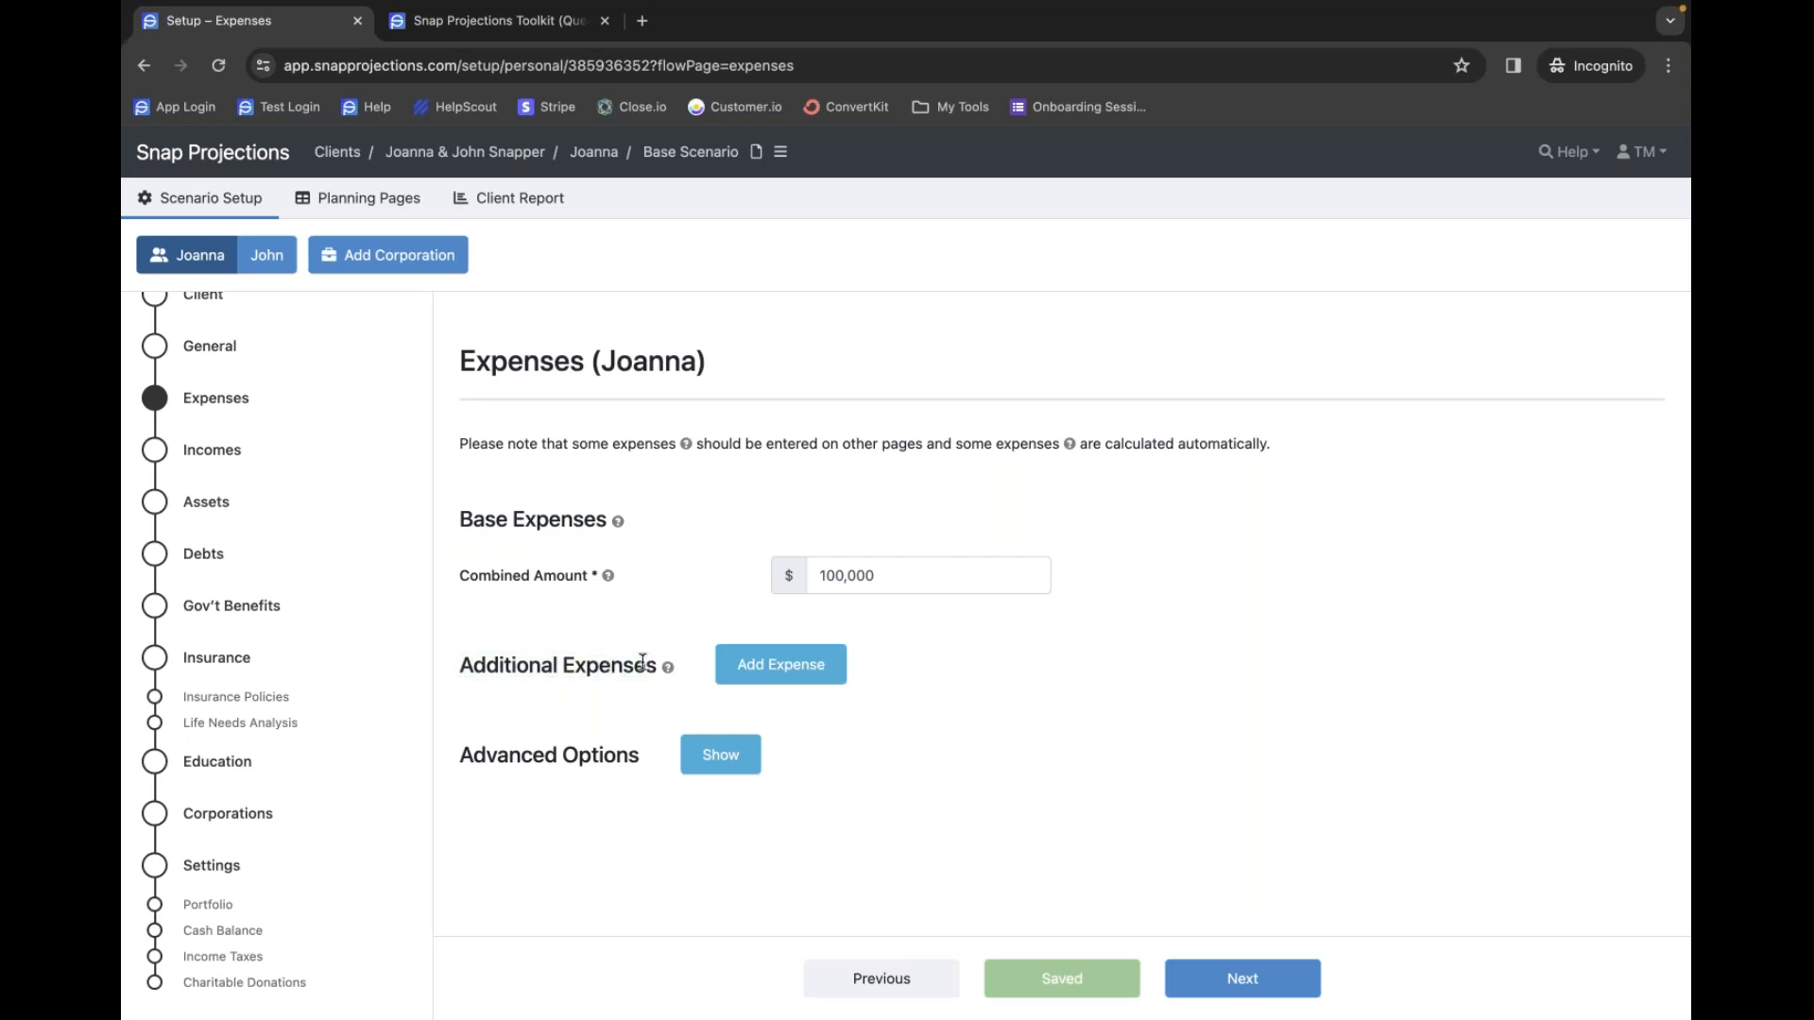
left_click(767, 668)
left_click(849, 666)
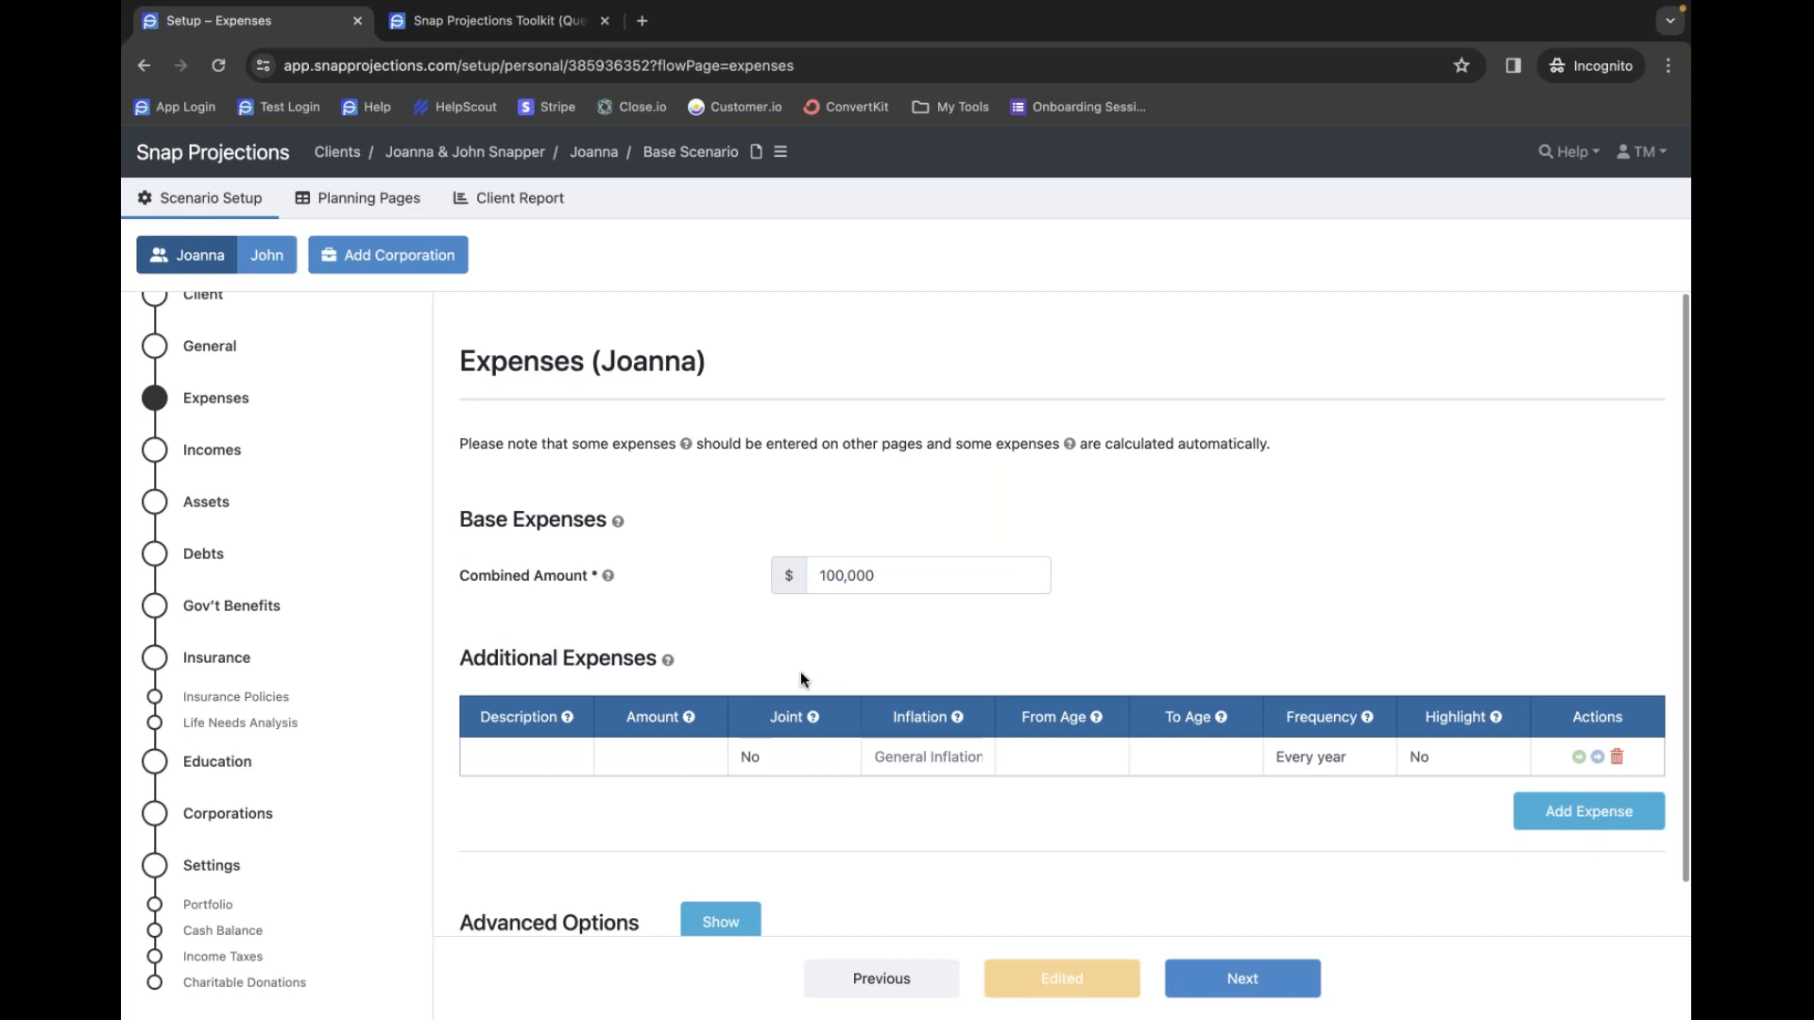
left_click(552, 765)
type("Vacation")
key("Tab")
type("10,000")
key("Tab")
key("y")
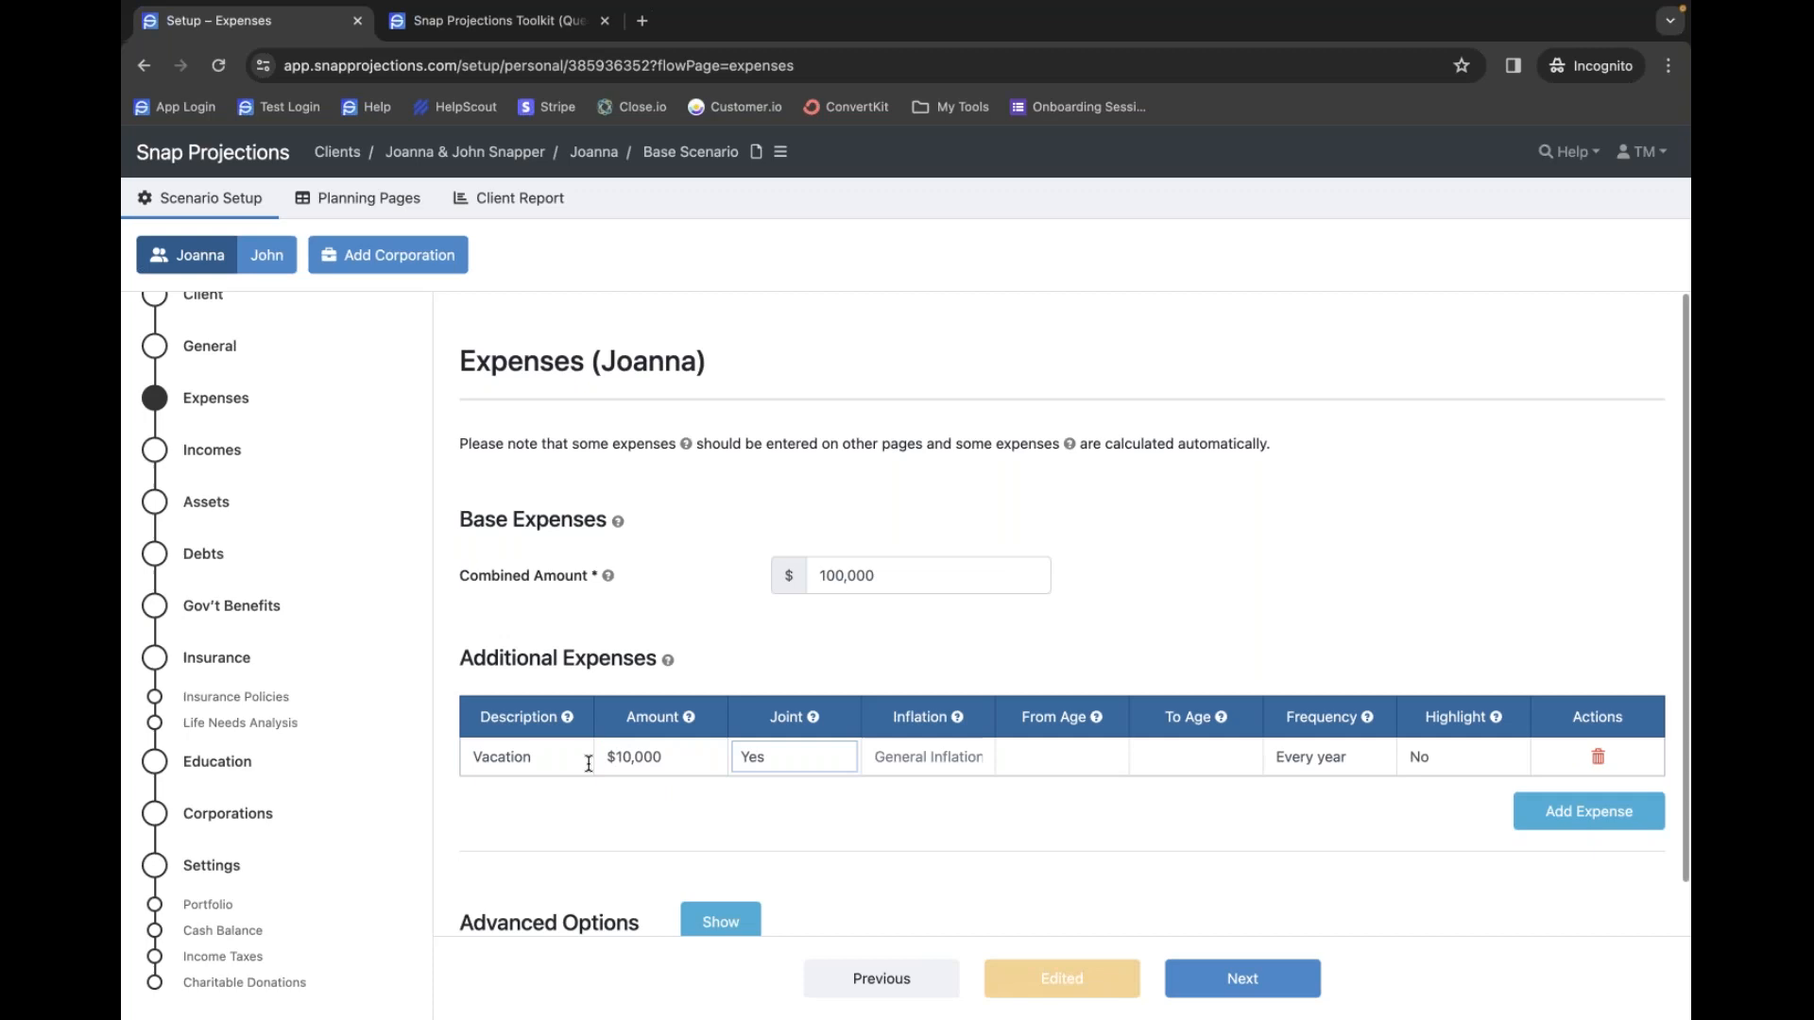
- Set the Vacation expense's starting age by applying the date 2025-01-01
left_click(1048, 757)
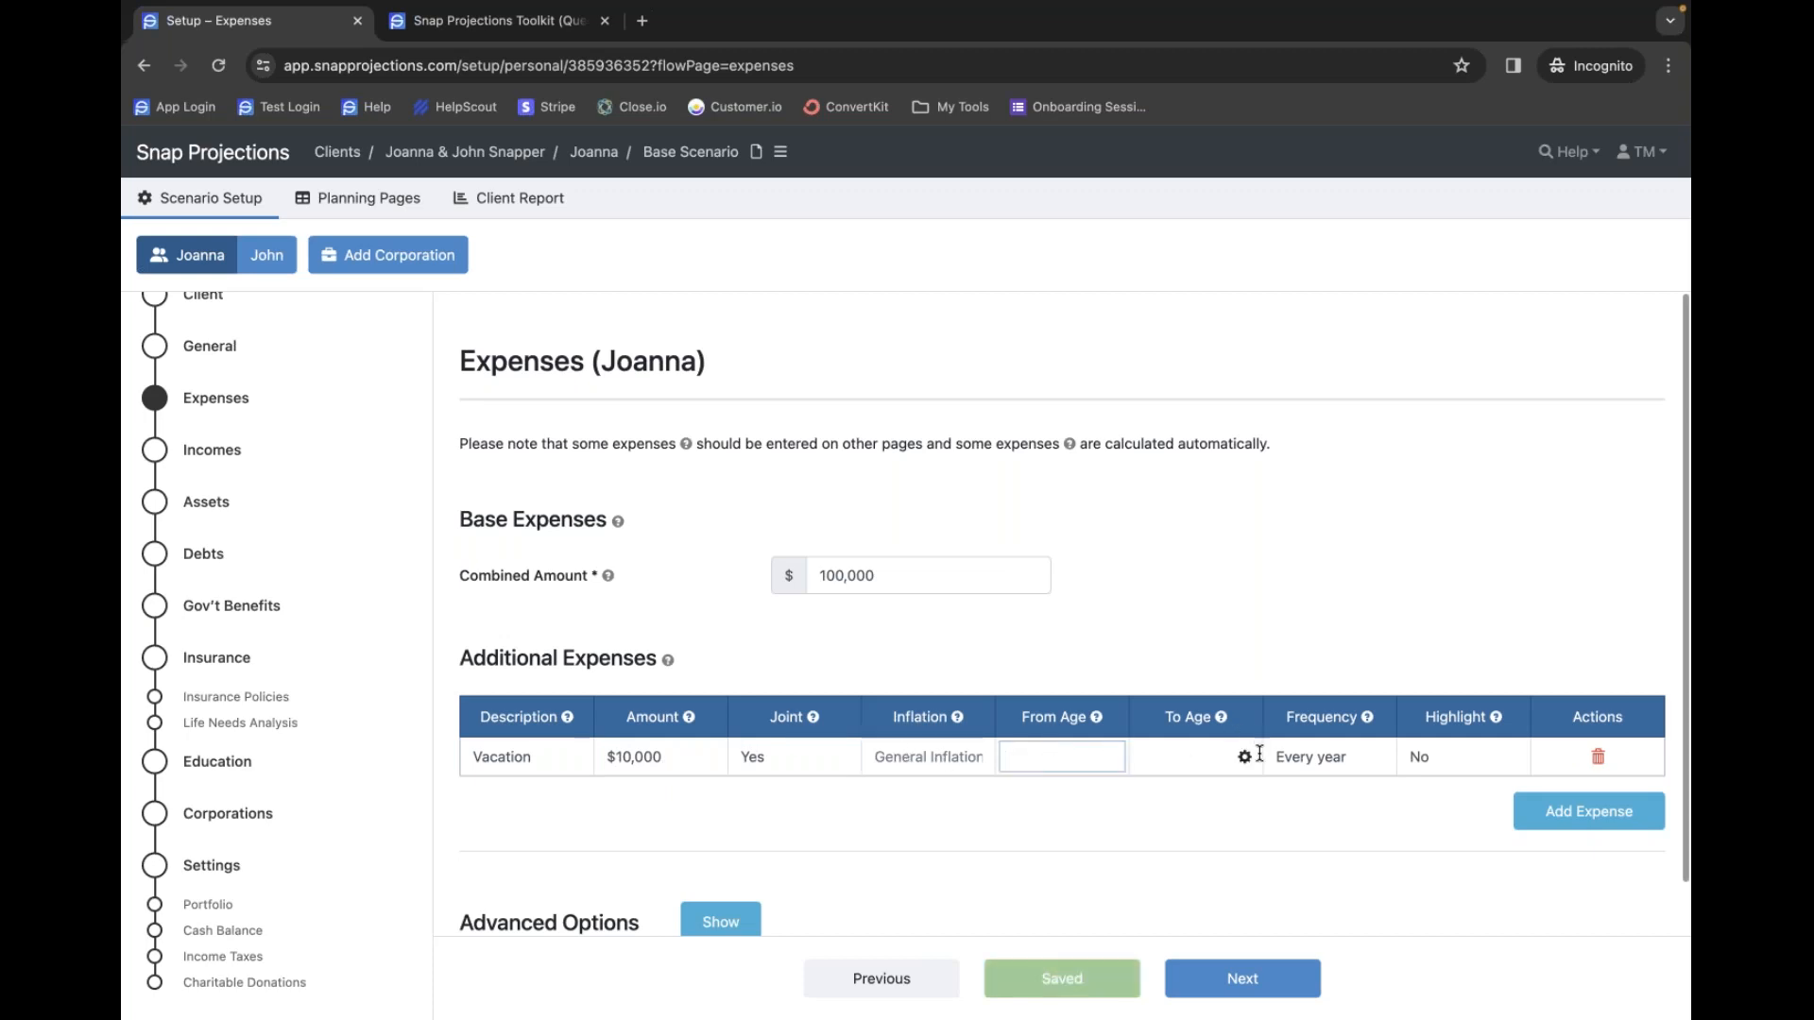
left_click(1112, 757)
left_click(1013, 810)
type("2025-")
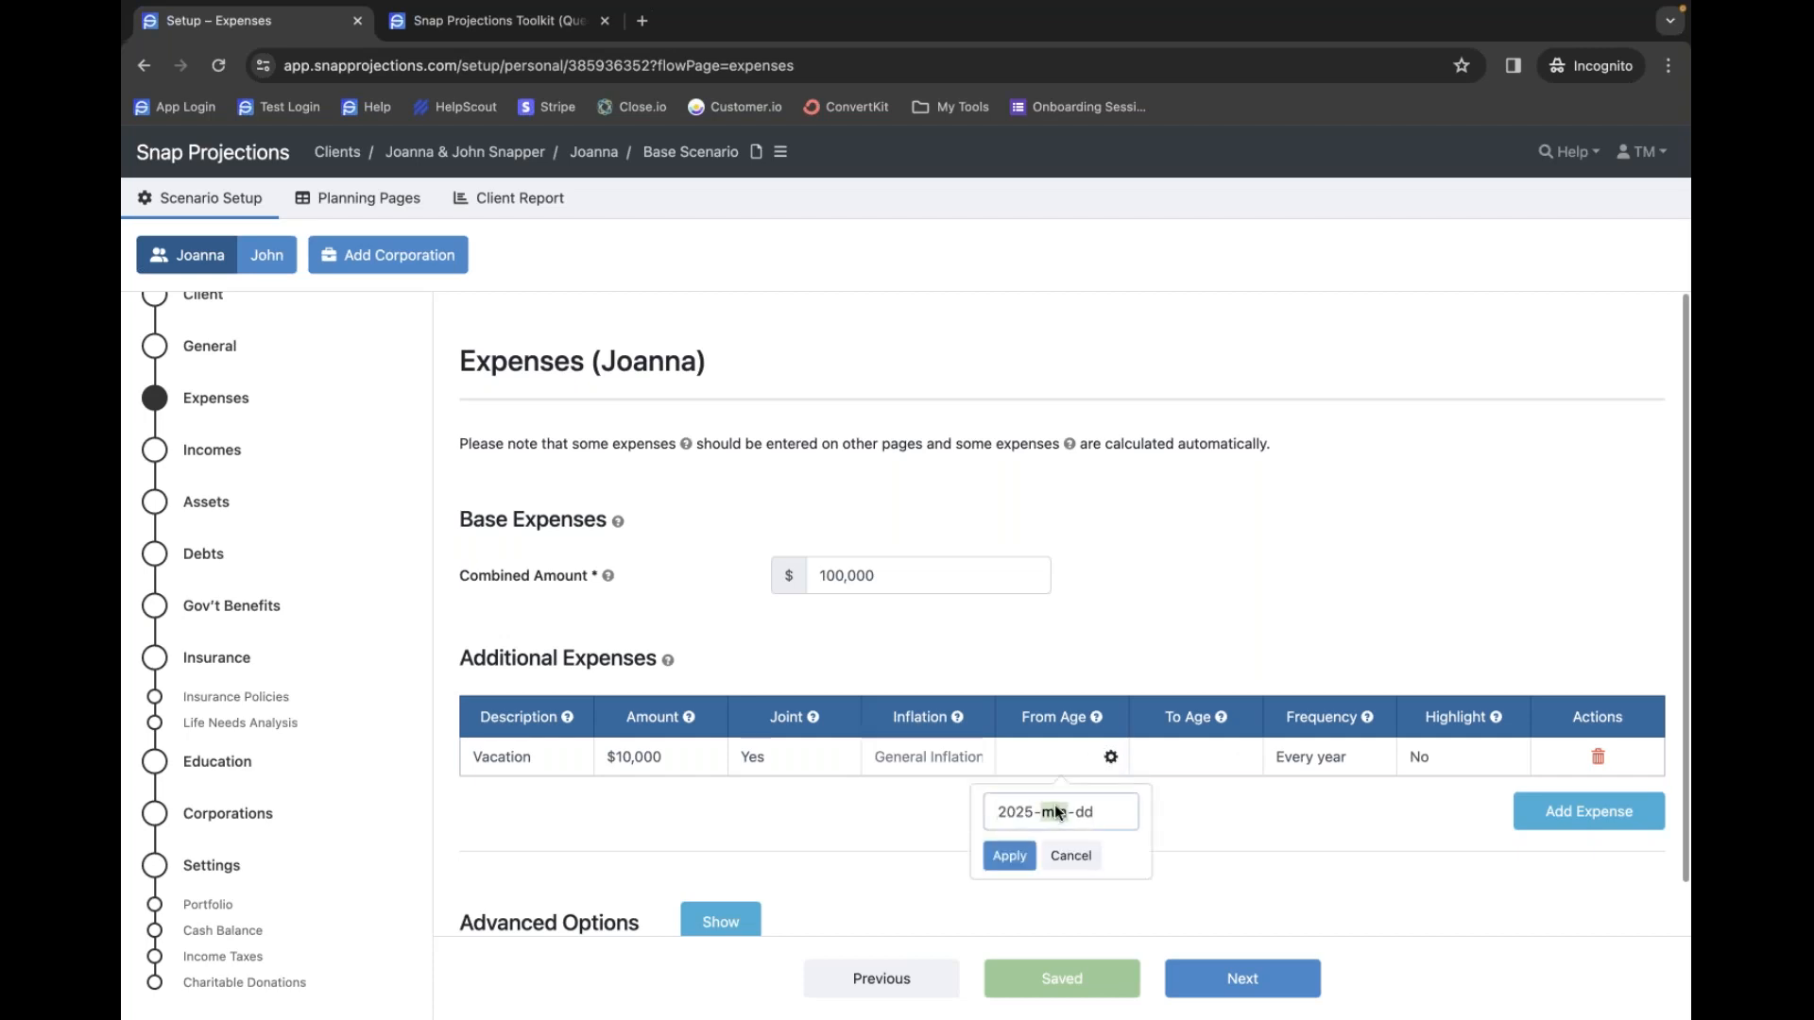
type("01-01")
left_click(1199, 767)
left_click(1013, 856)
- End the Vacation expense at age 80 and set its frequency to every 2 years
left_click(1192, 763)
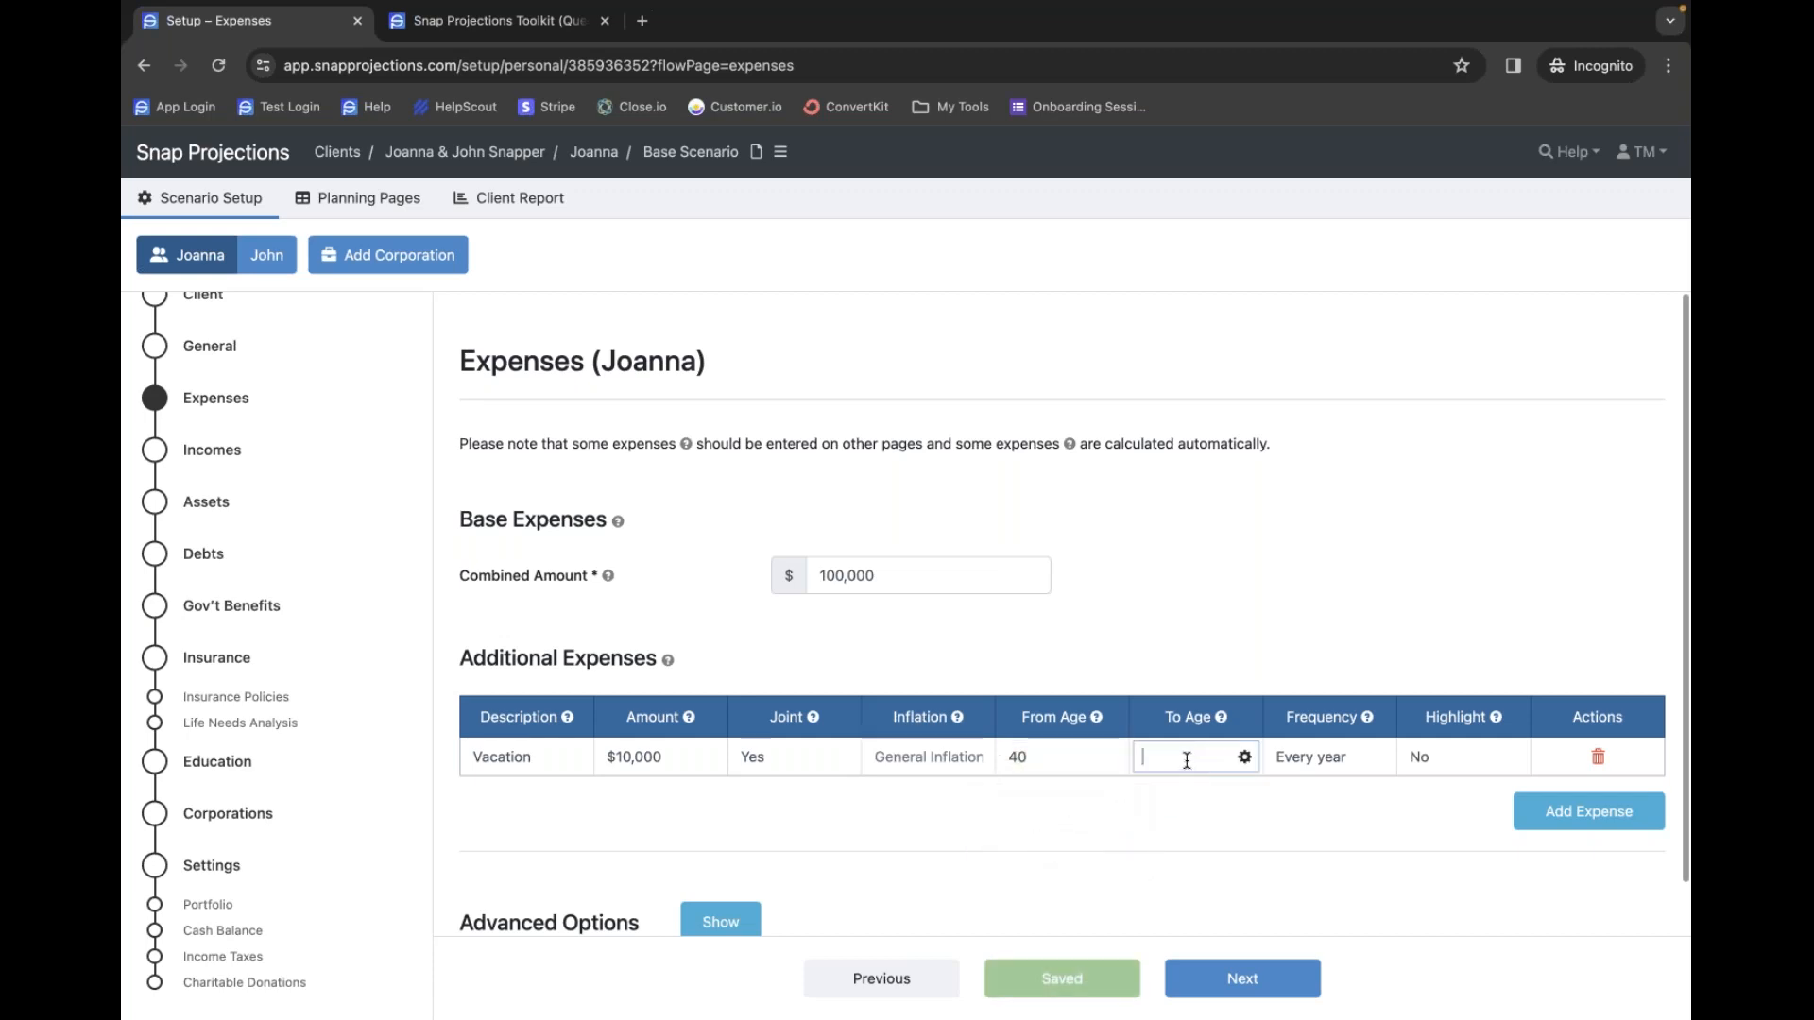
type("80")
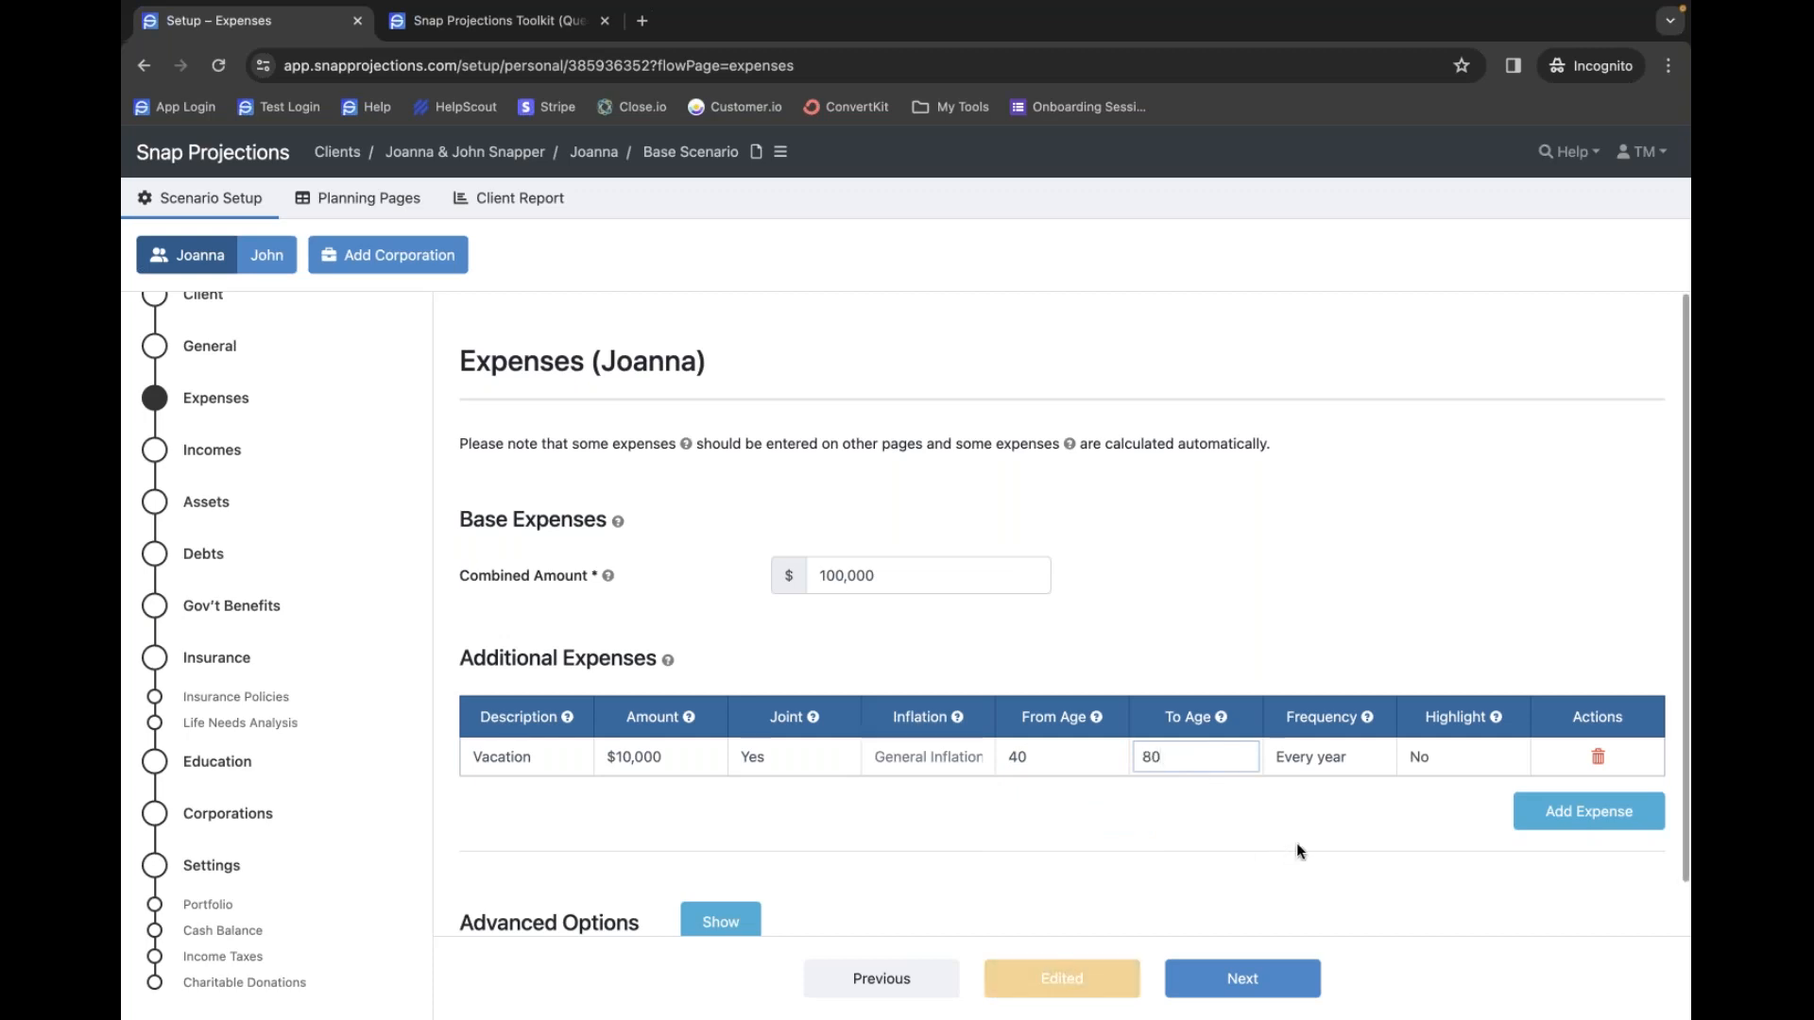
left_click(1329, 762)
left_click(1328, 761)
left_click(1378, 780)
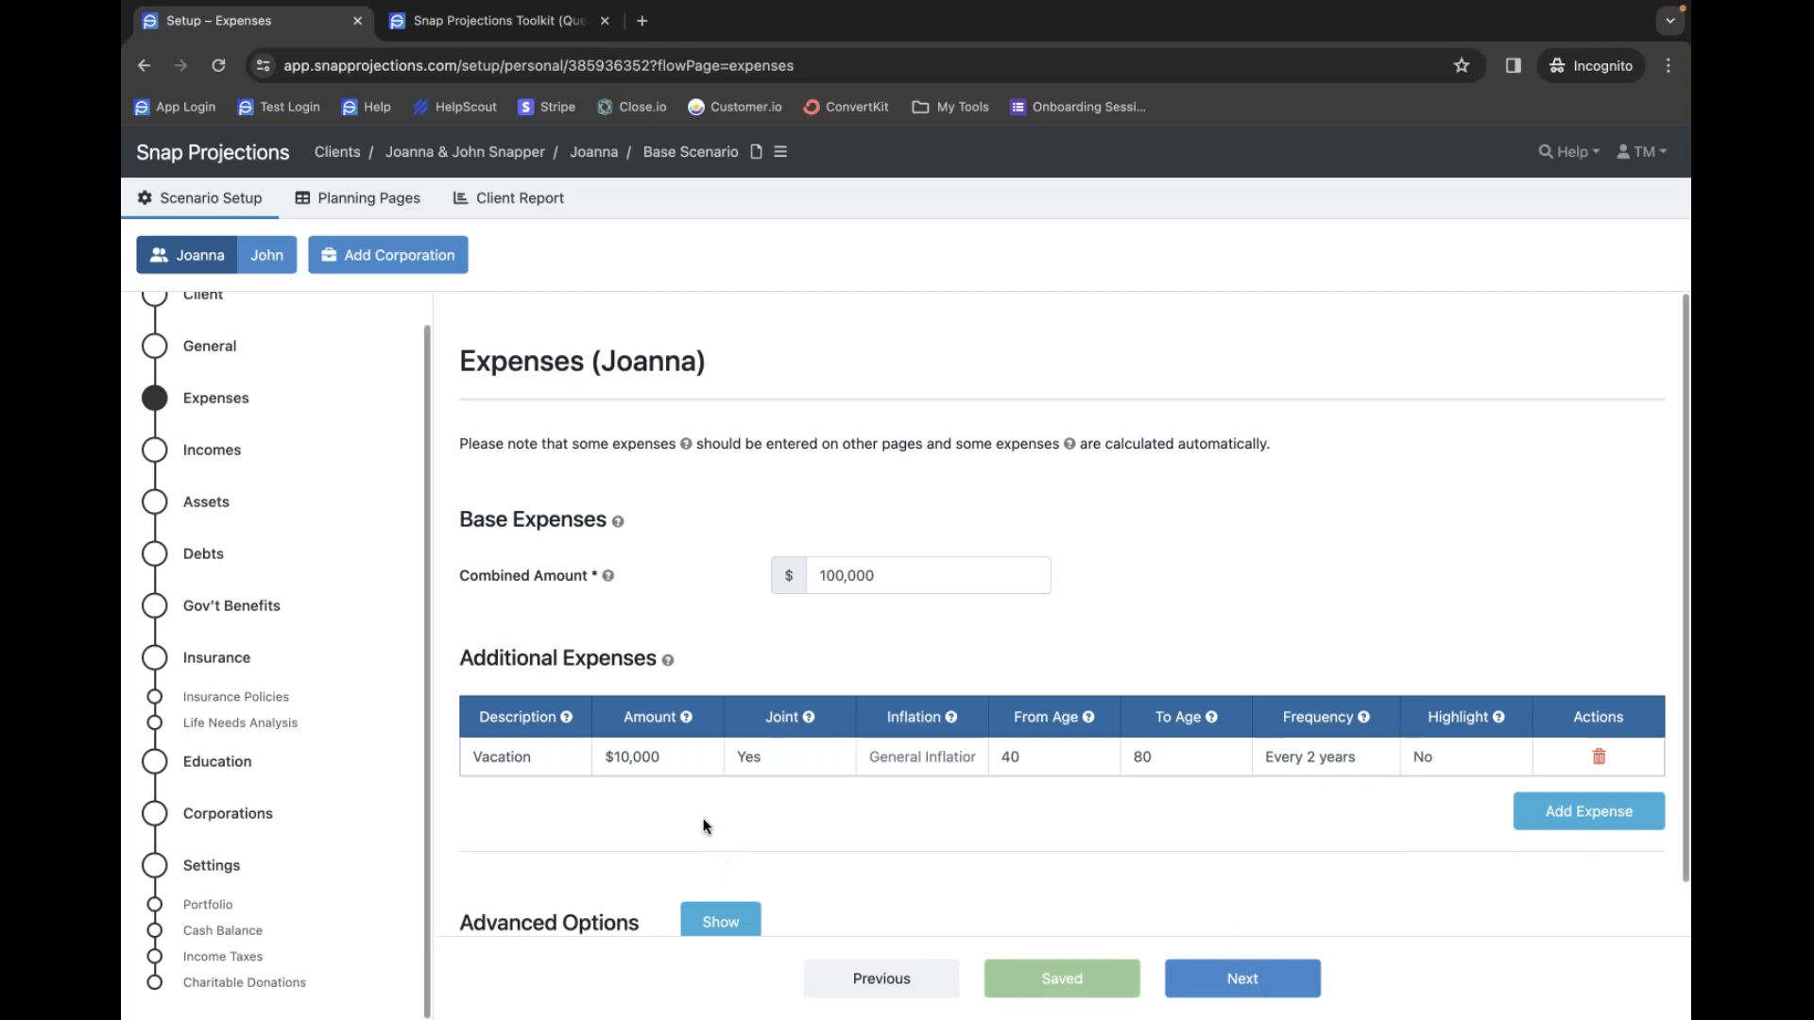
- Open the combined projection and examine the base and Vacation expenses, net cash flow and asset withdrawals through age 100
left_click(340, 200)
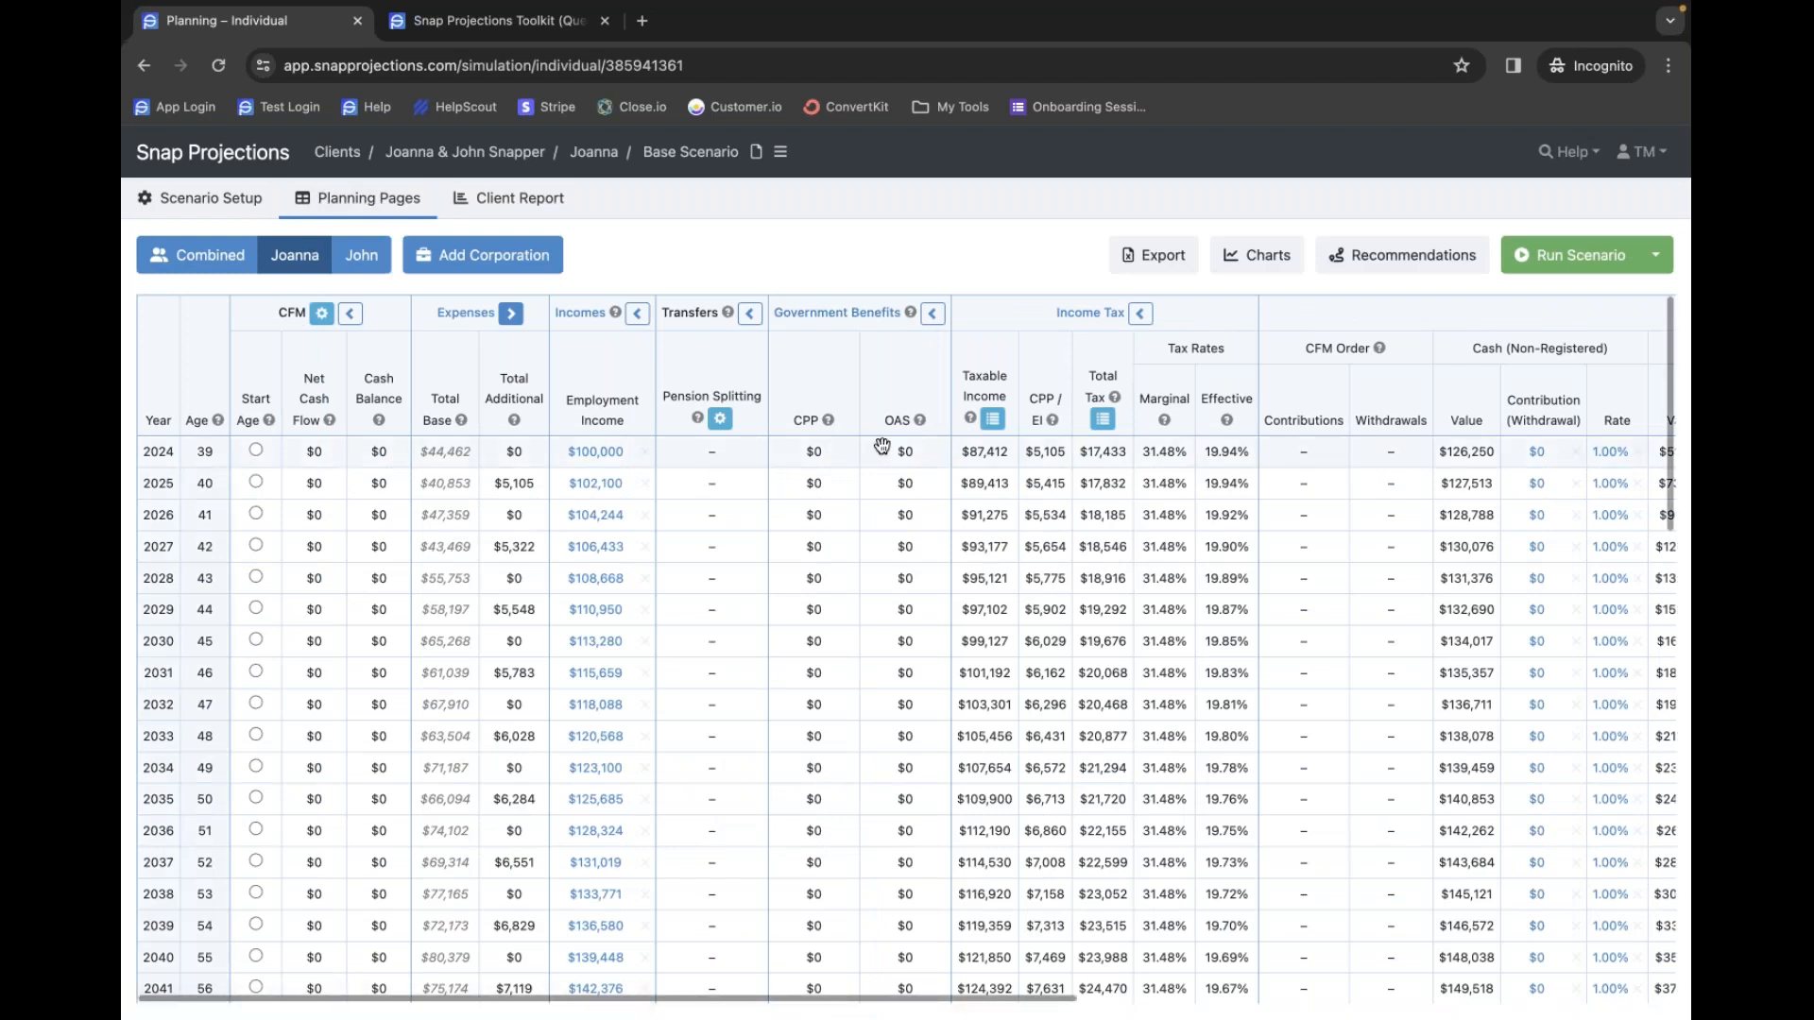
left_click(201, 264)
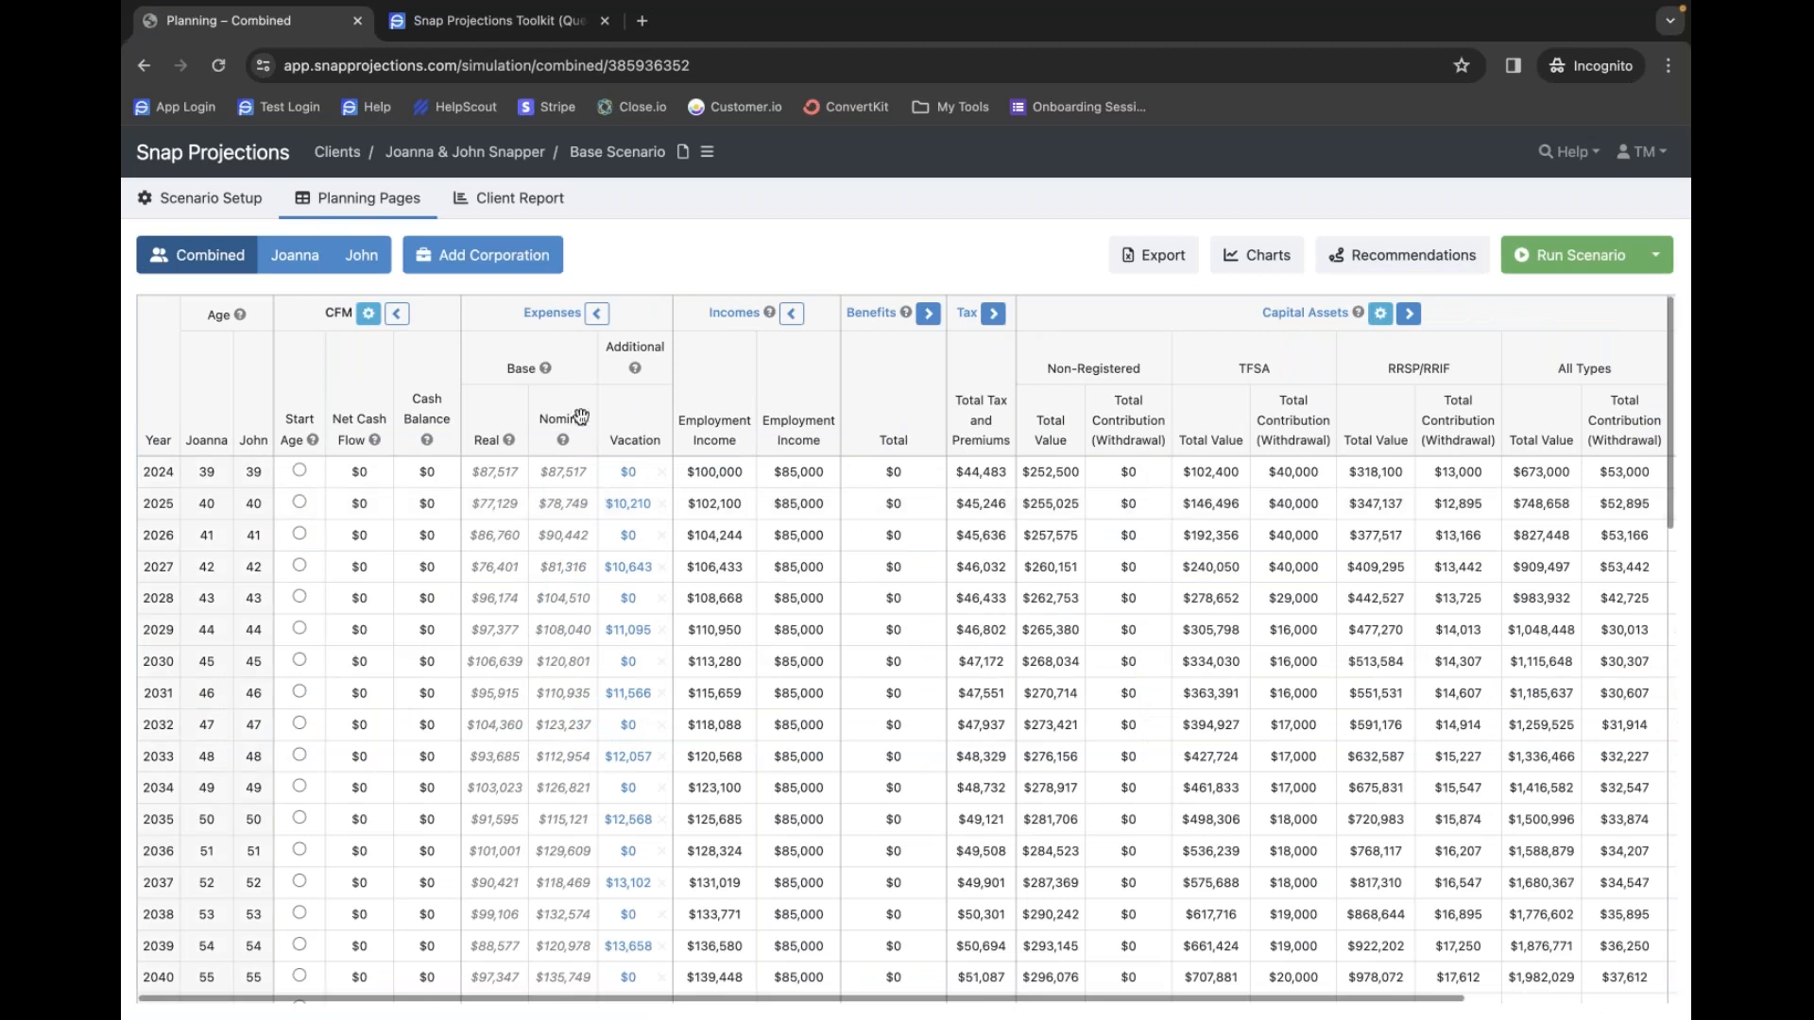
scroll(632, 548, "down", 5)
scroll(630, 585, "down", 15)
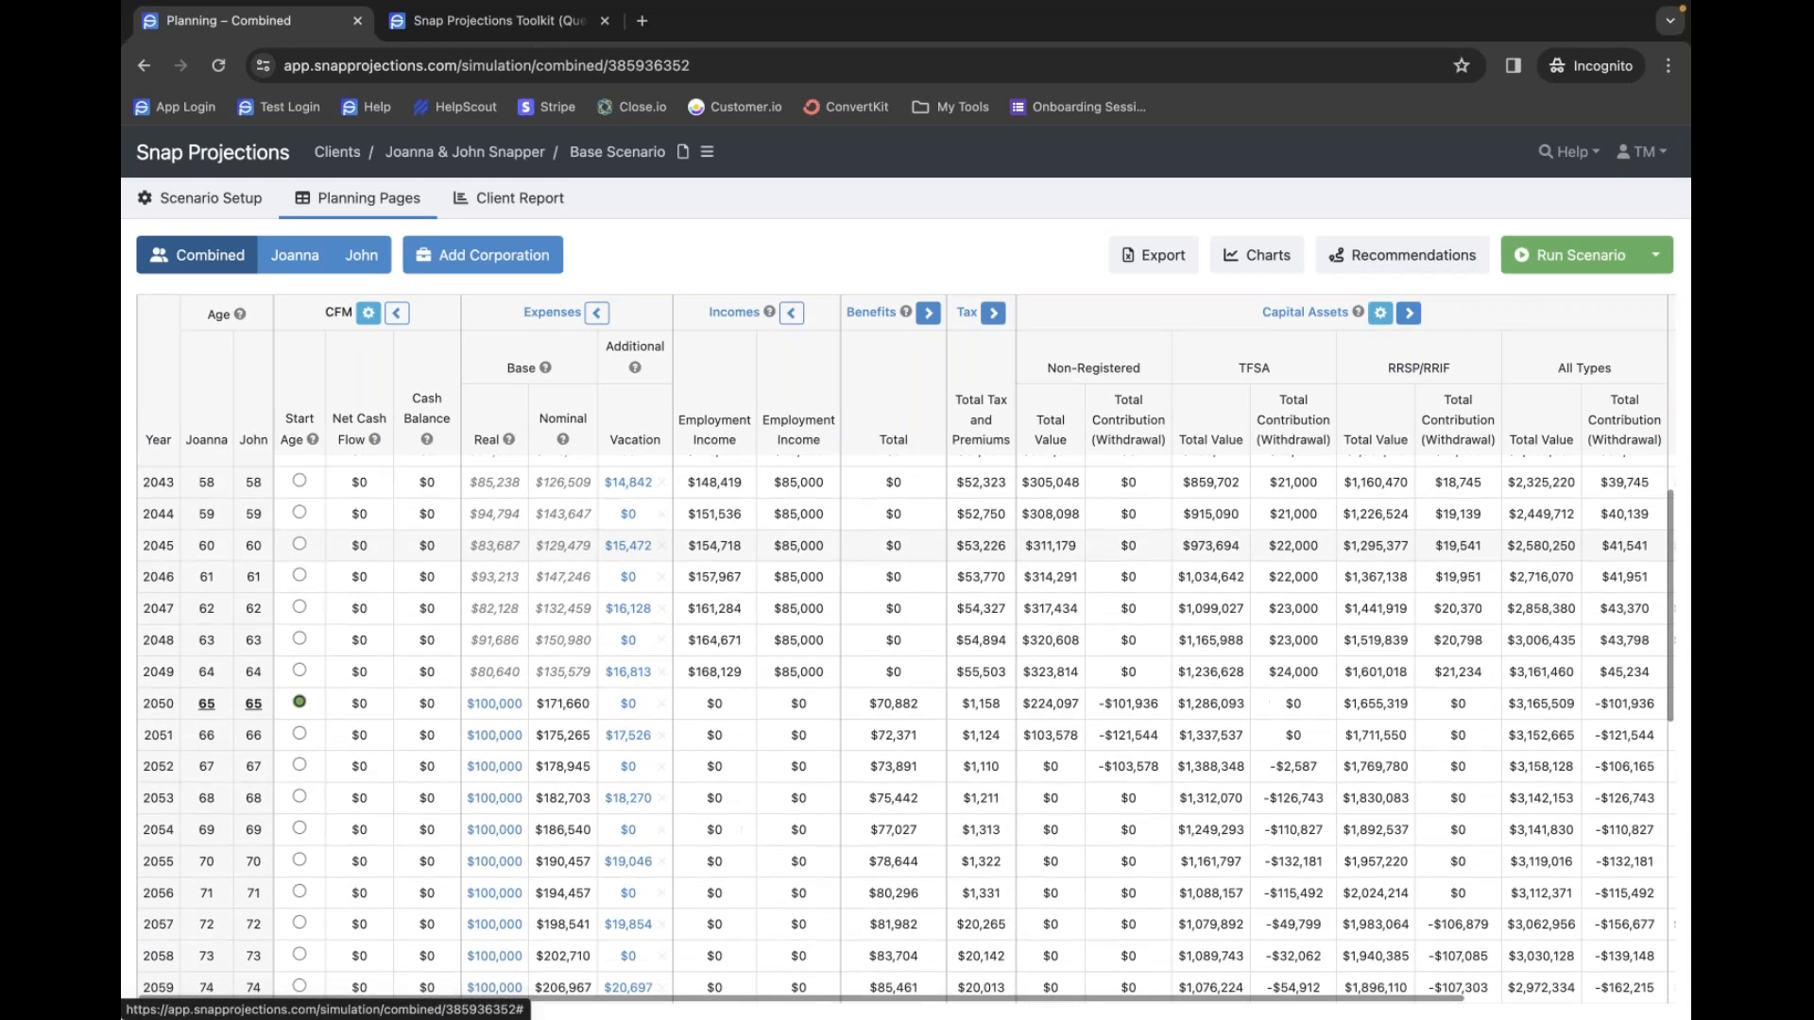
scroll(625, 515, "down", 3)
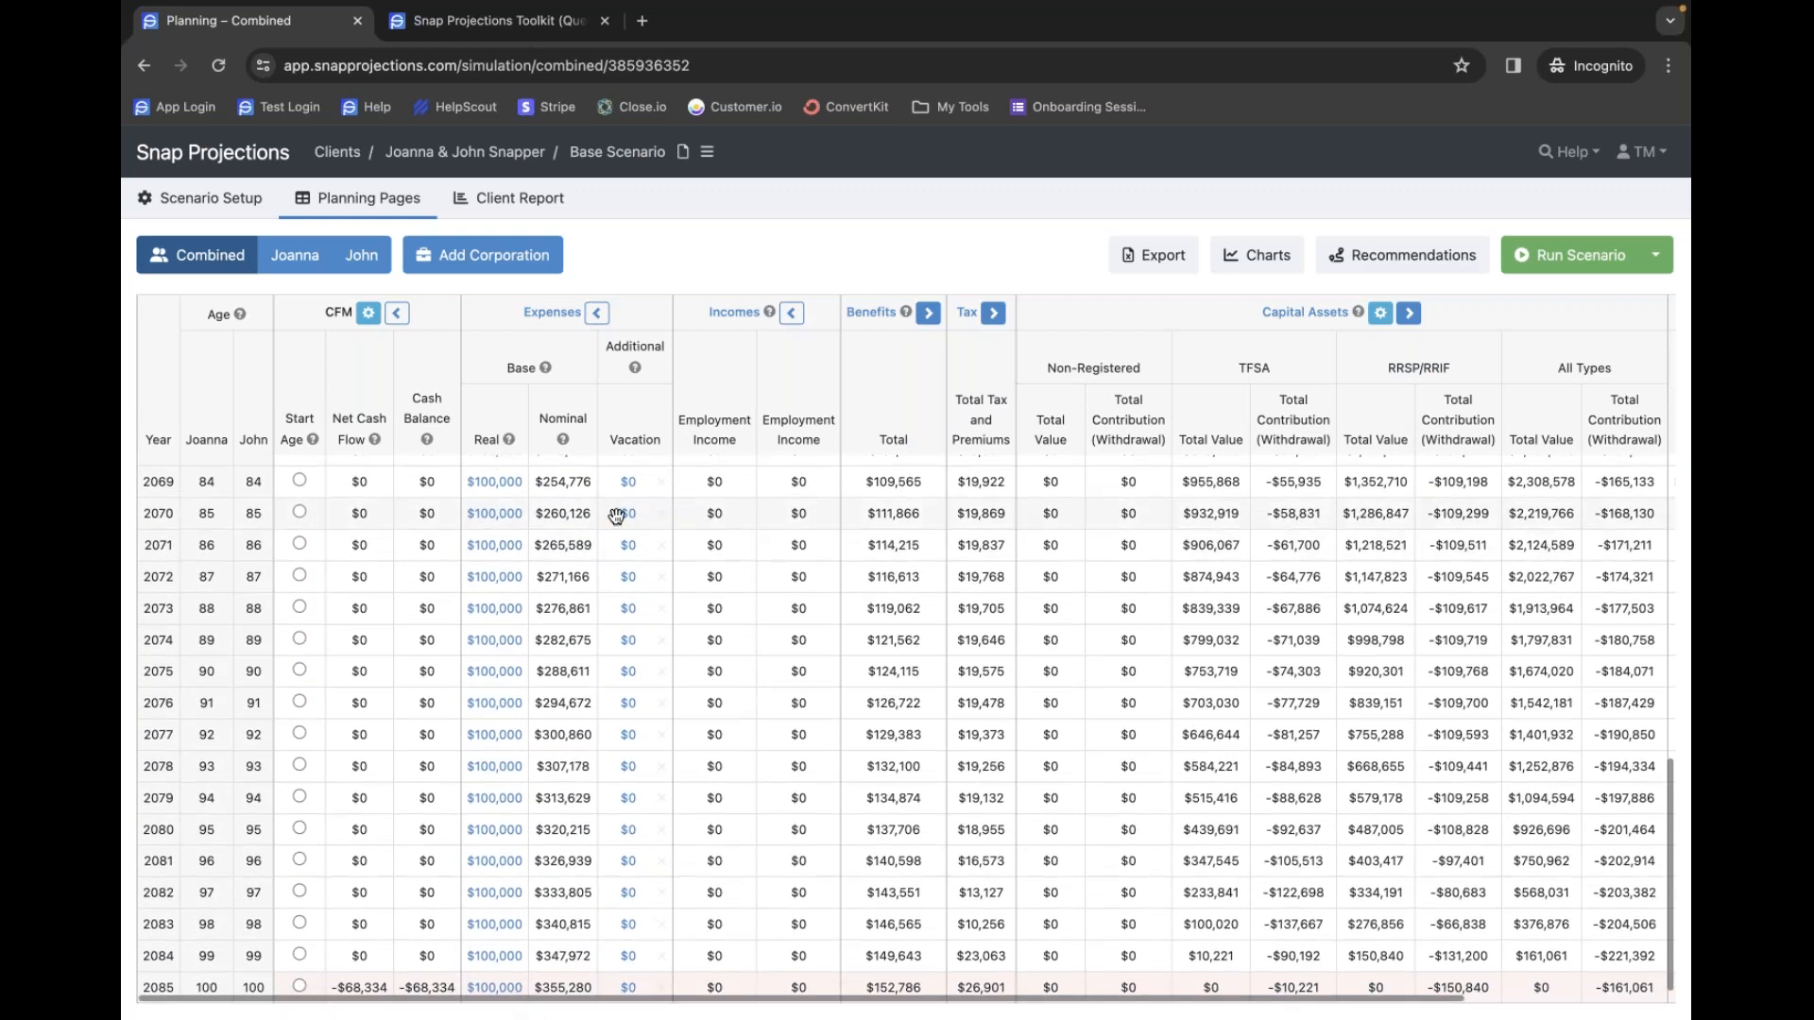
scroll(787, 629, "up", 4)
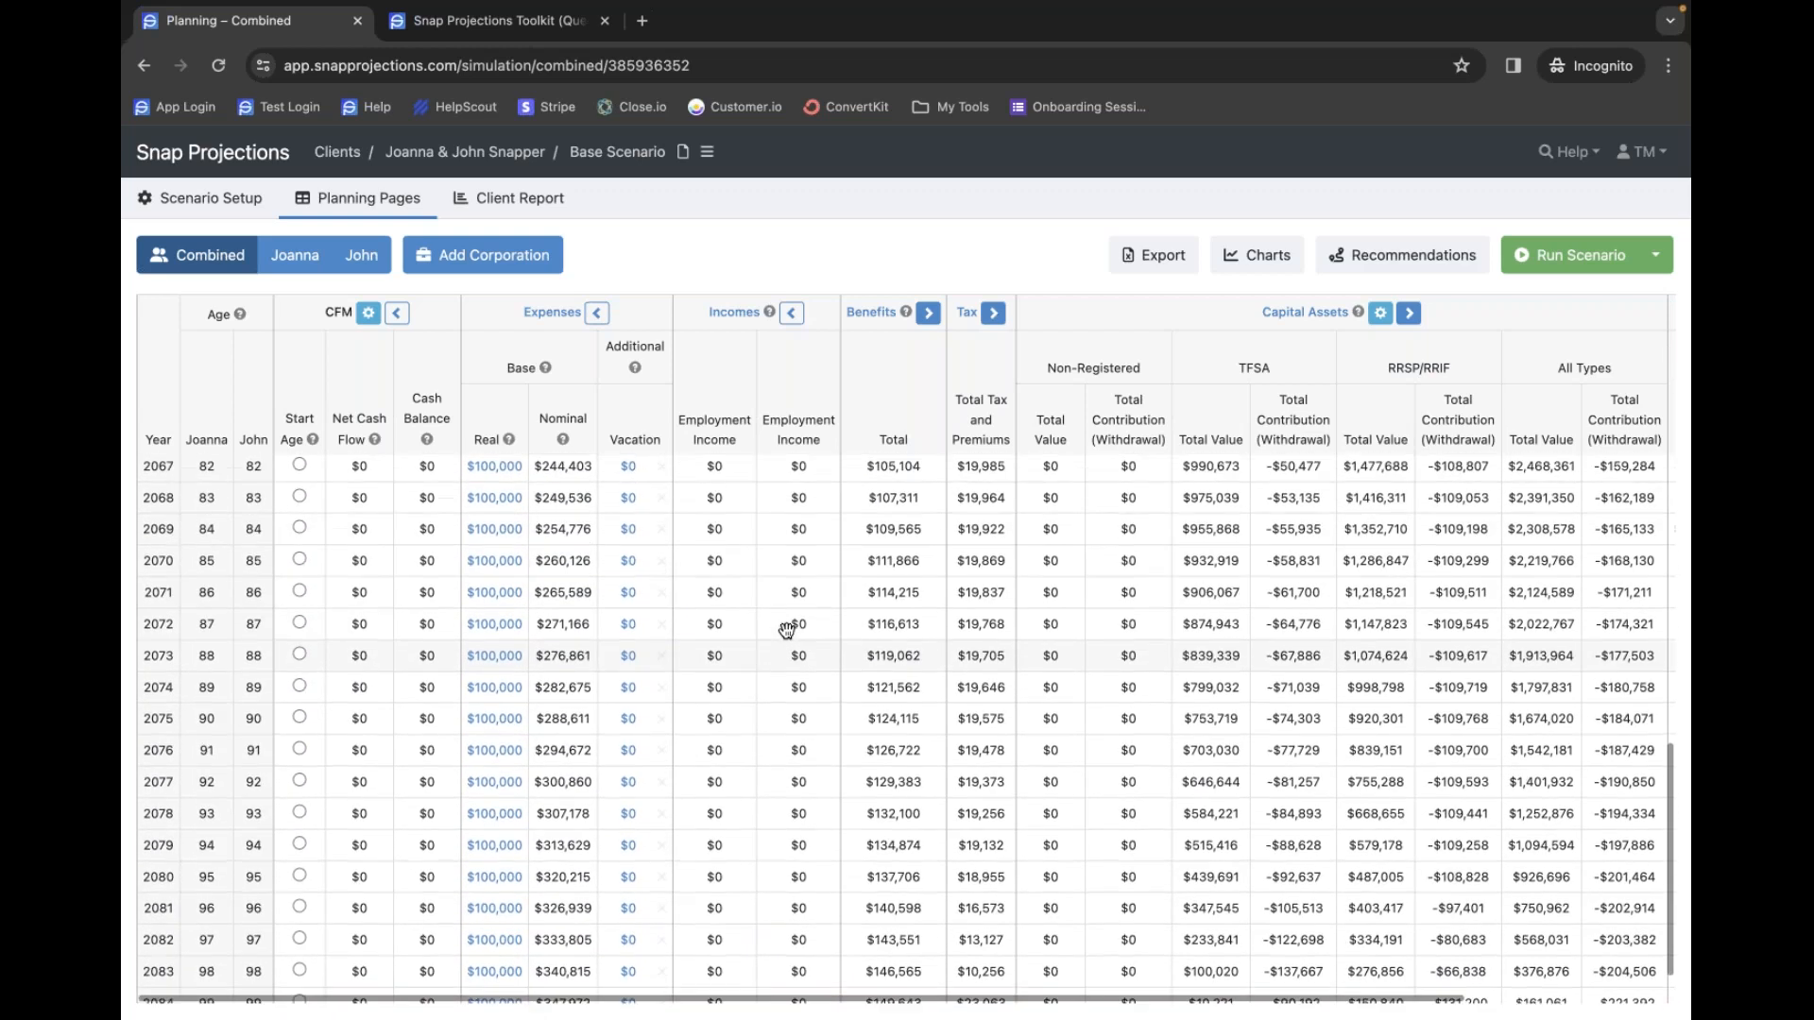
scroll(785, 627, "down", 4)
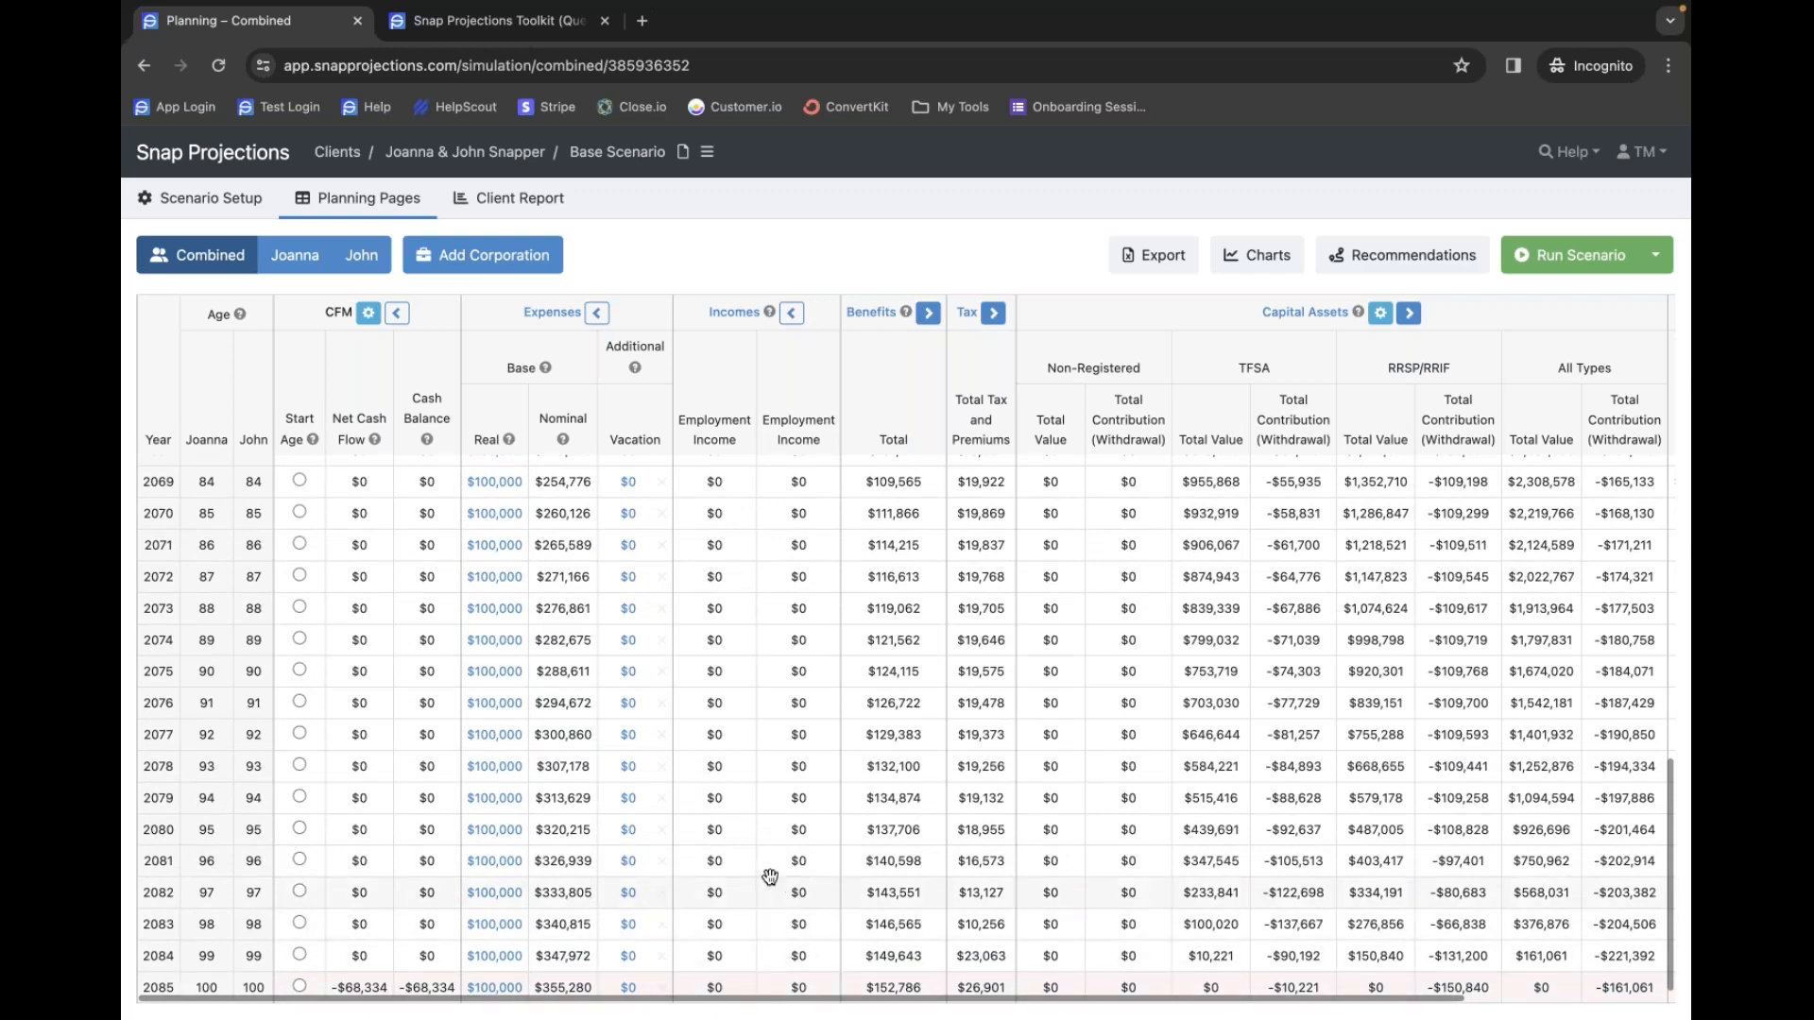
scroll(775, 888, "up", 6)
scroll(766, 874, "down", 3)
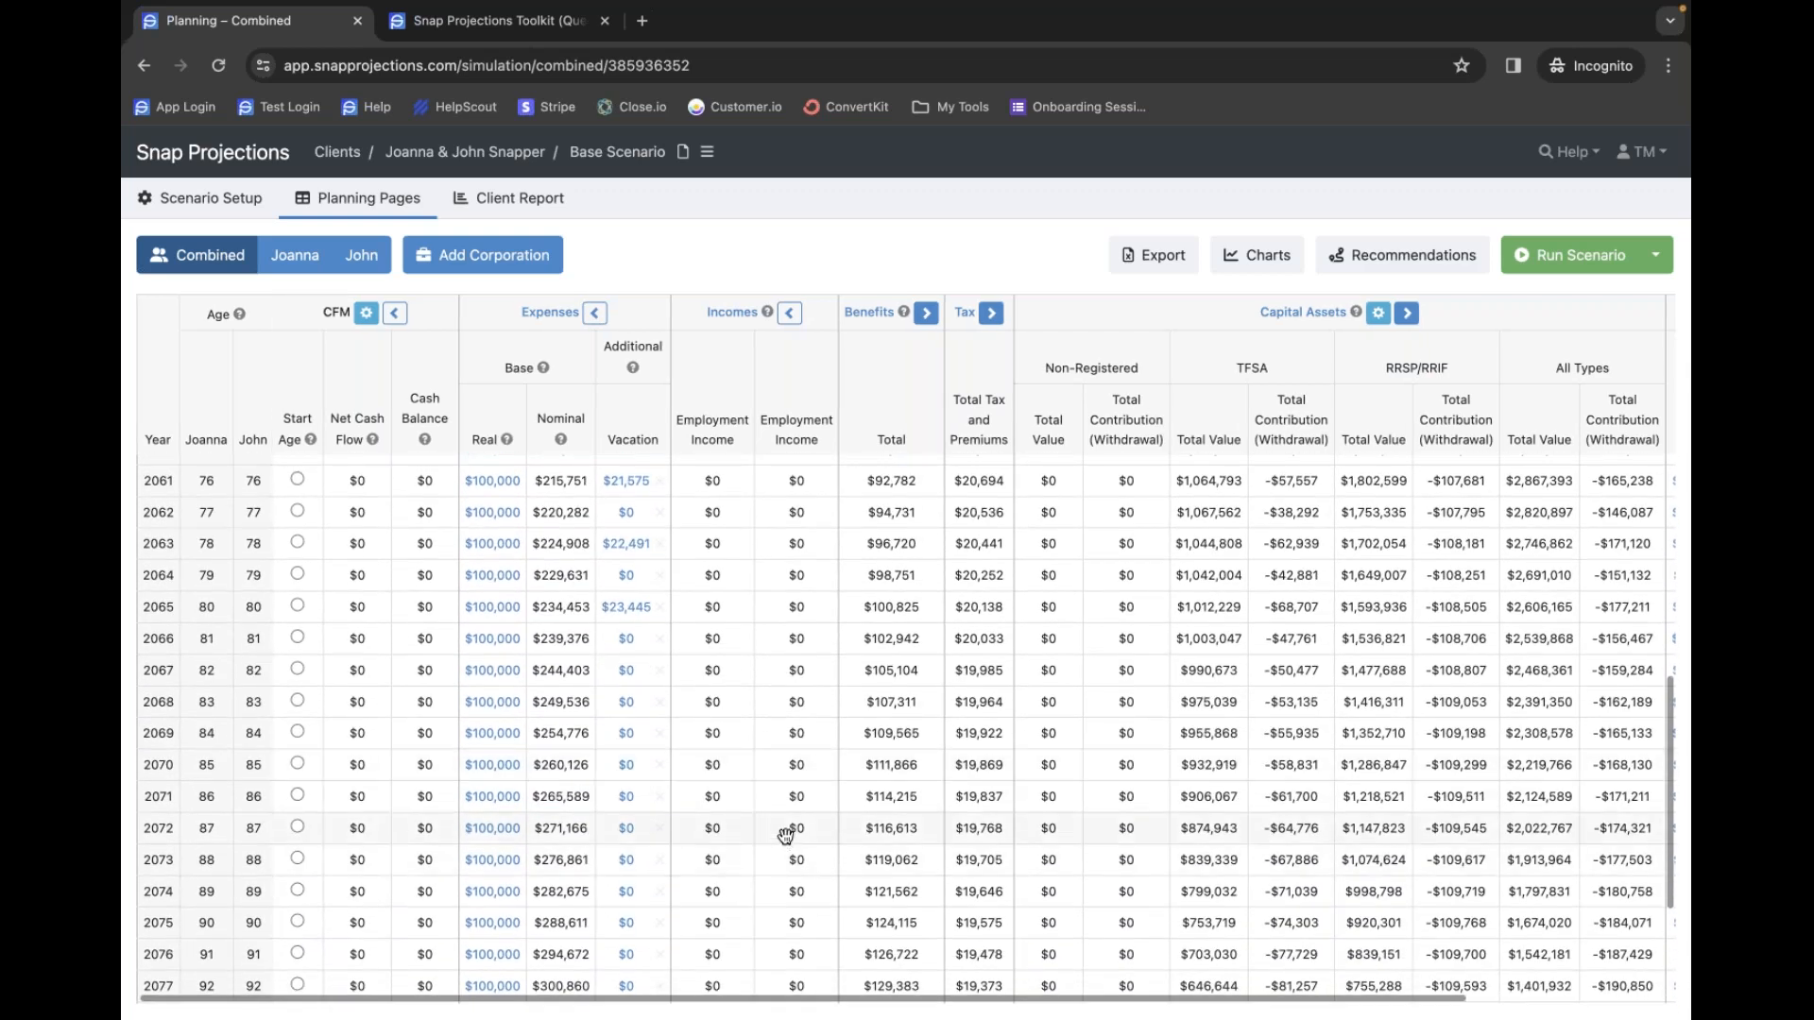
scroll(770, 864, "down", 5)
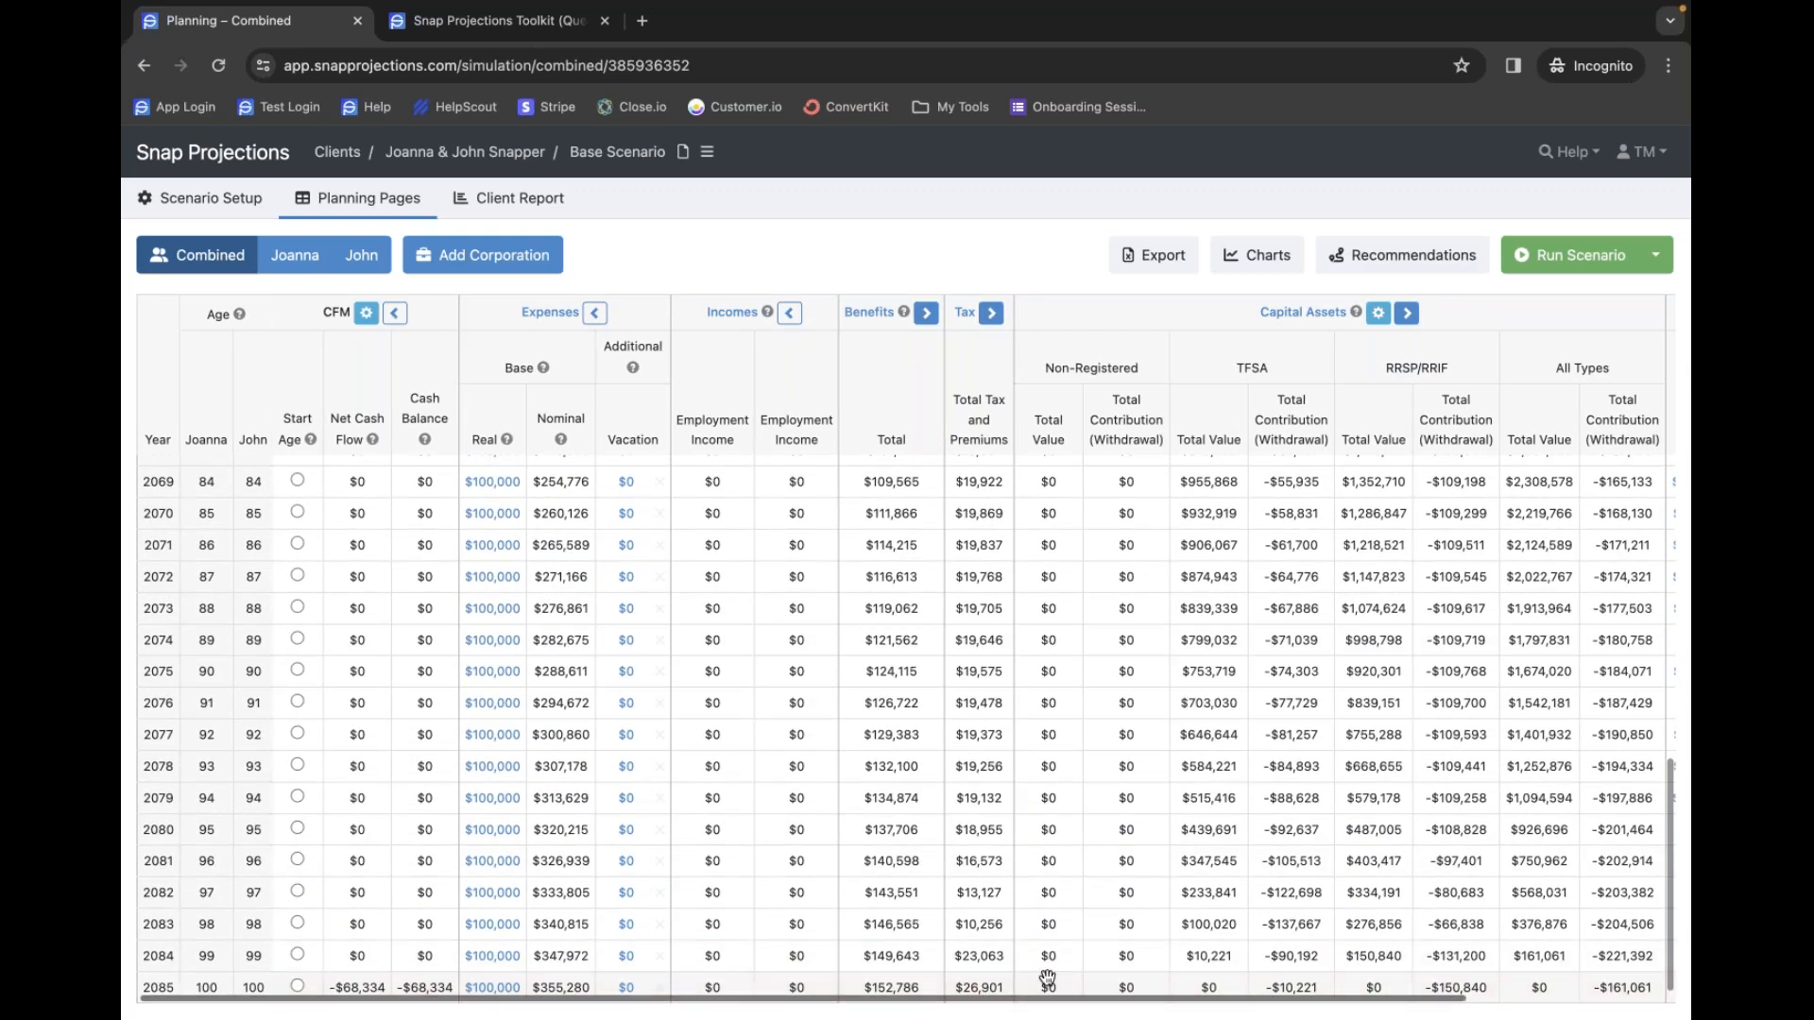
scroll(1079, 829, "up", 9)
scroll(1080, 829, "up", 13)
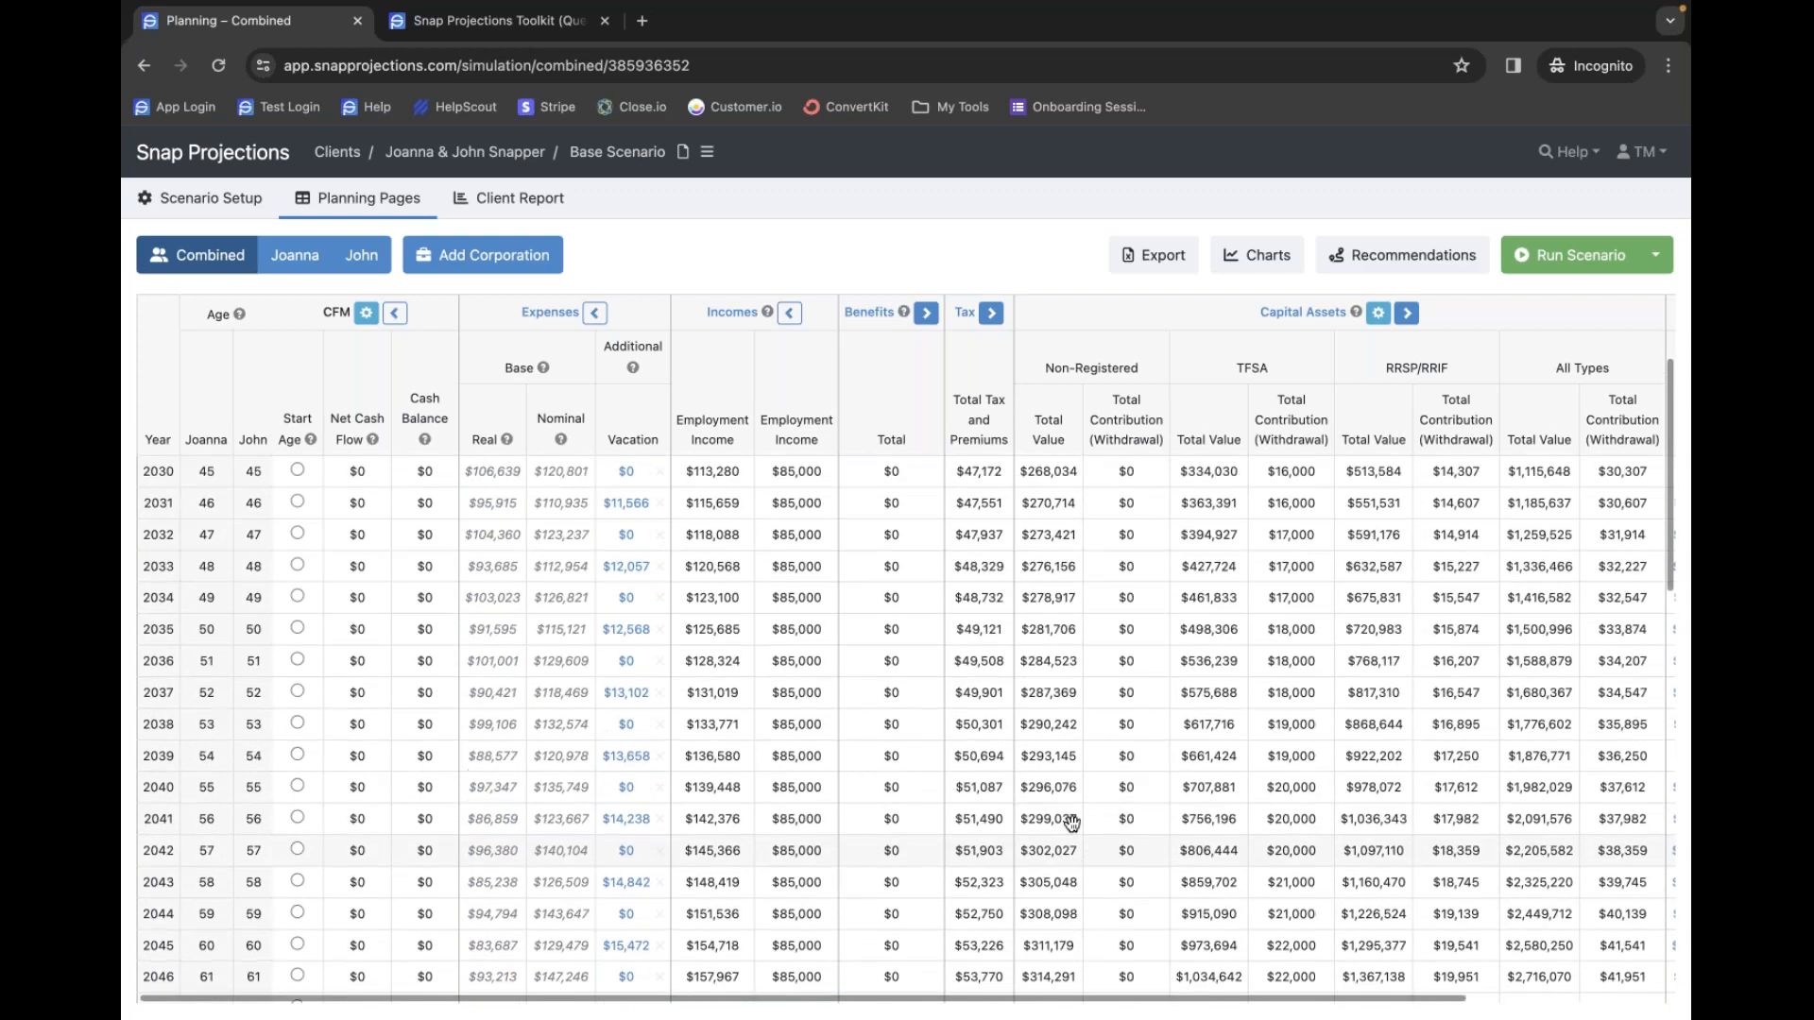
- On the first spouse's planning page, override the Cash (Non-Registered) contribution with $0 from age 39 to 64 and run the scenario
scroll(1139, 821, "right", 3)
scroll(1138, 821, "left", 1)
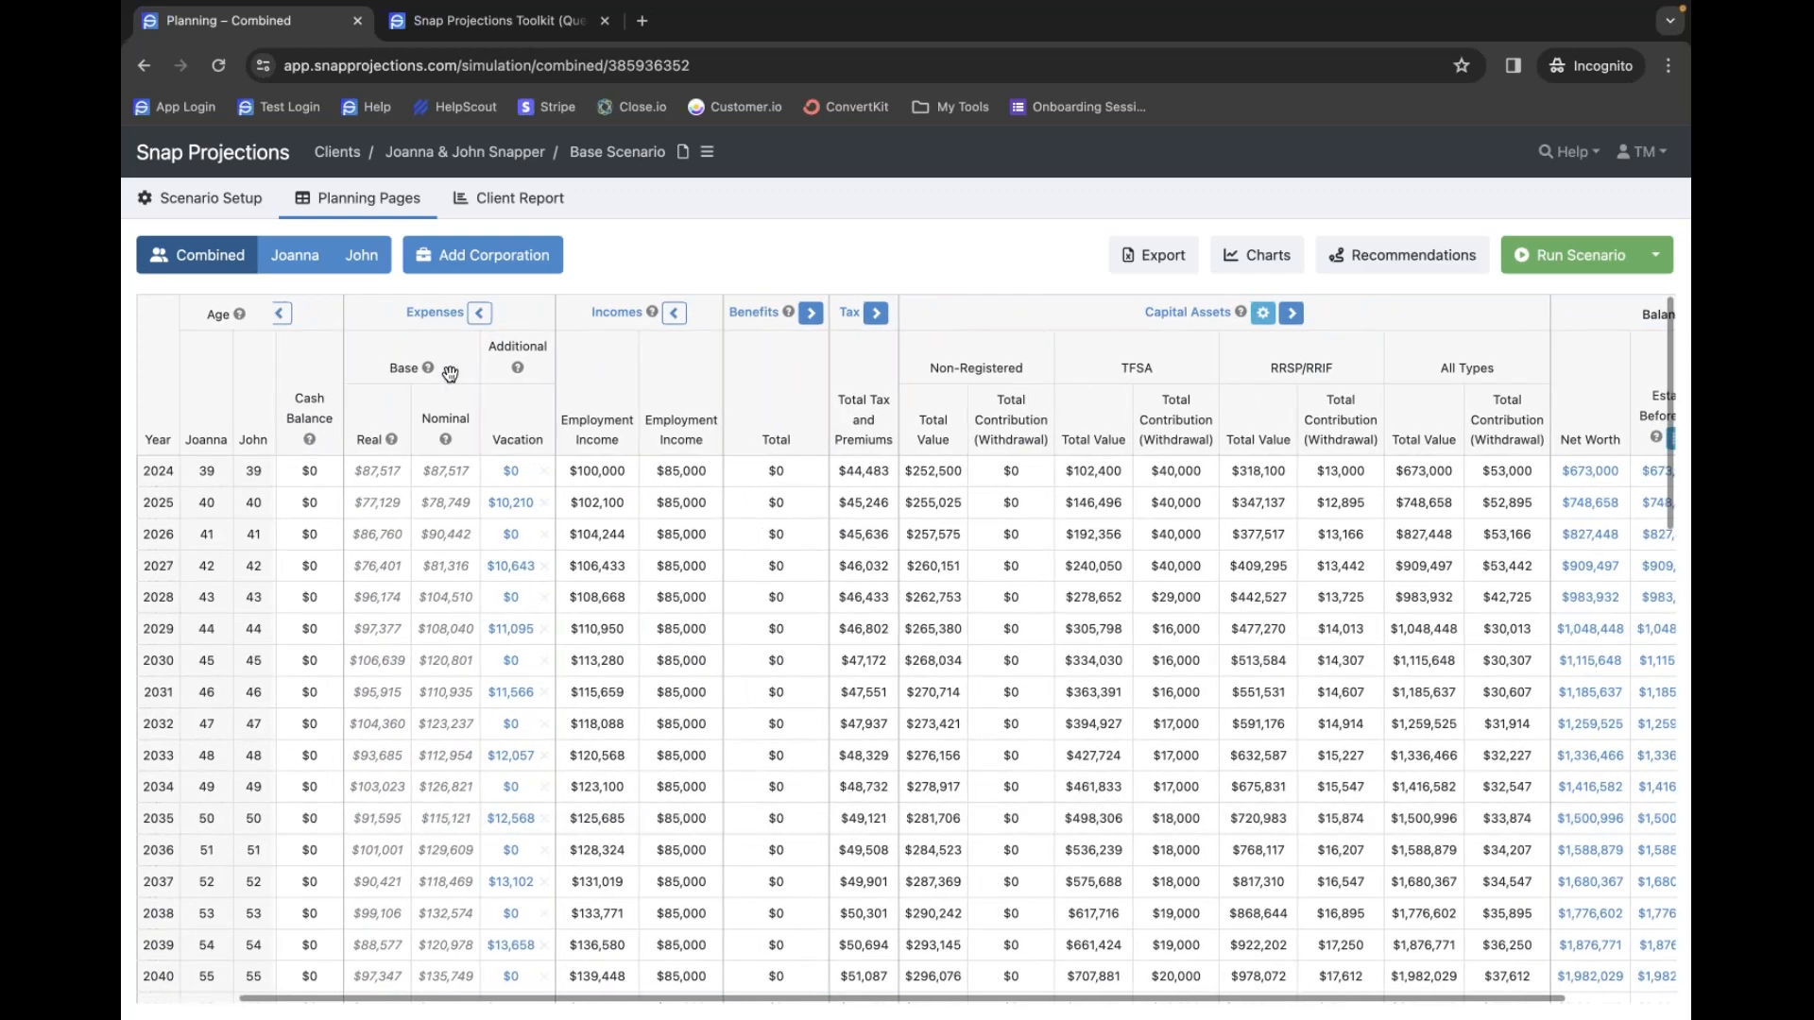
left_click(295, 255)
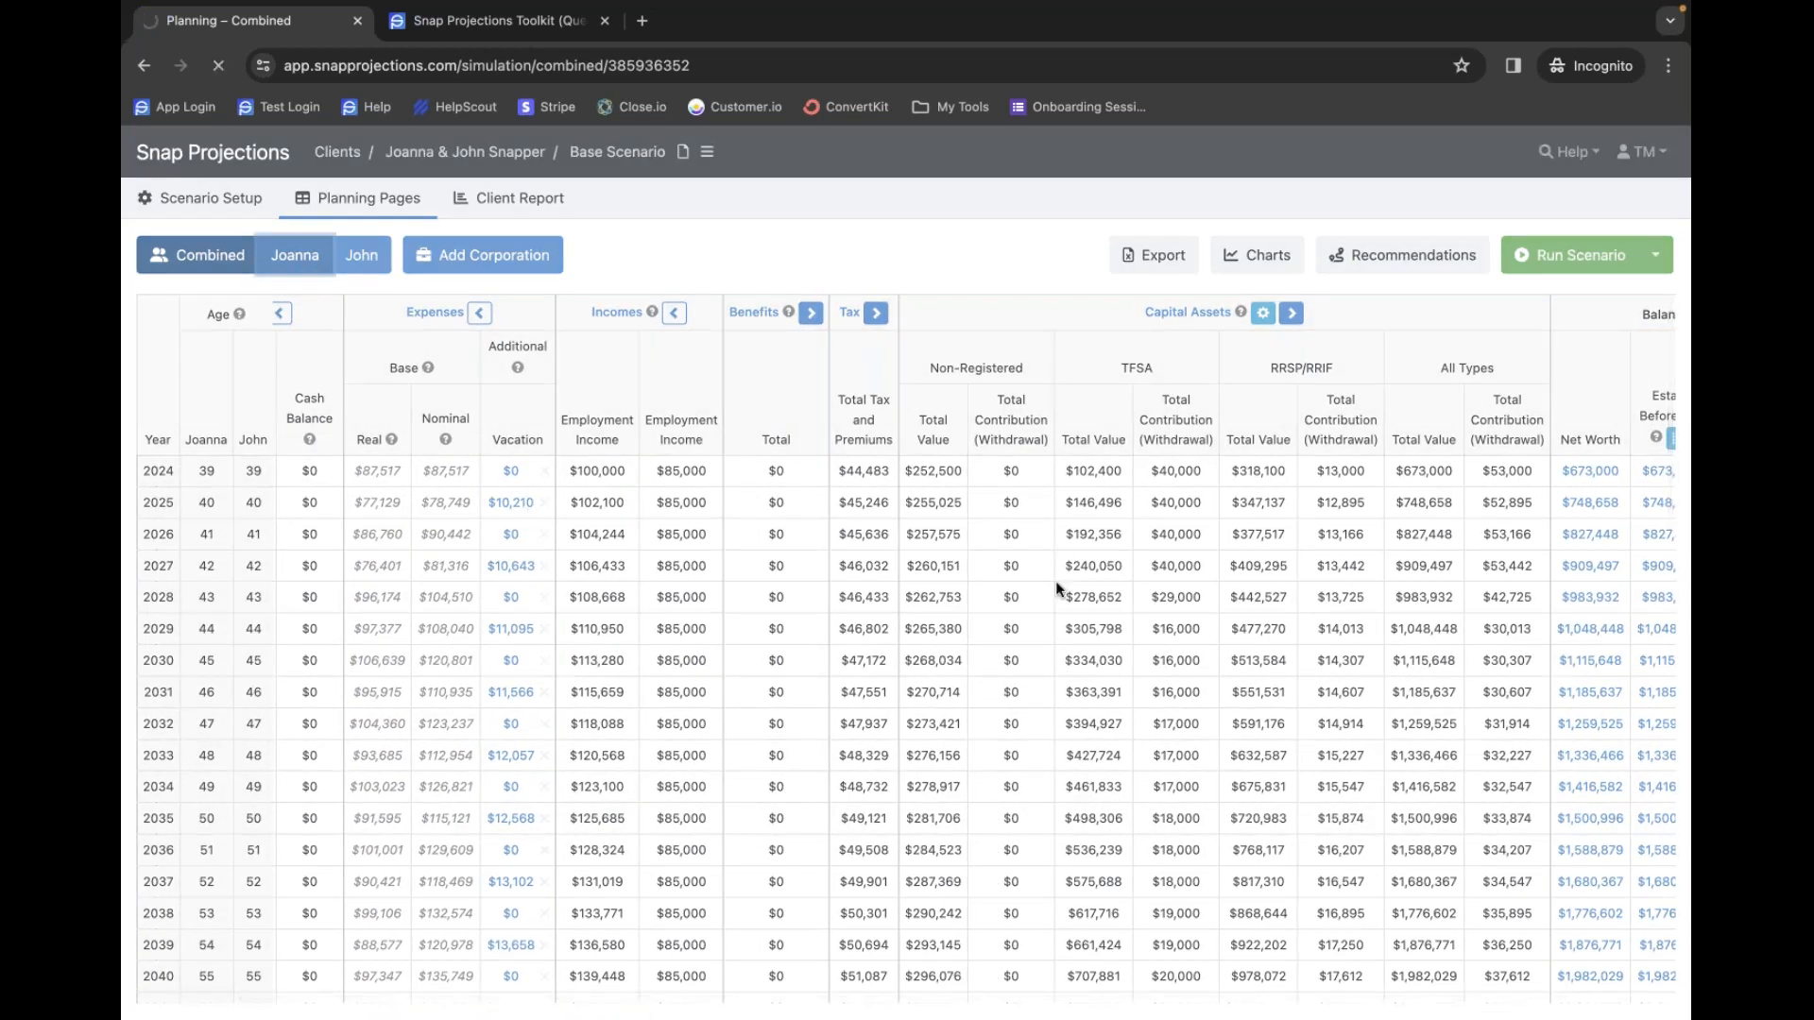
scroll(1228, 593, "right", 3)
scroll(1262, 581, "right", 3)
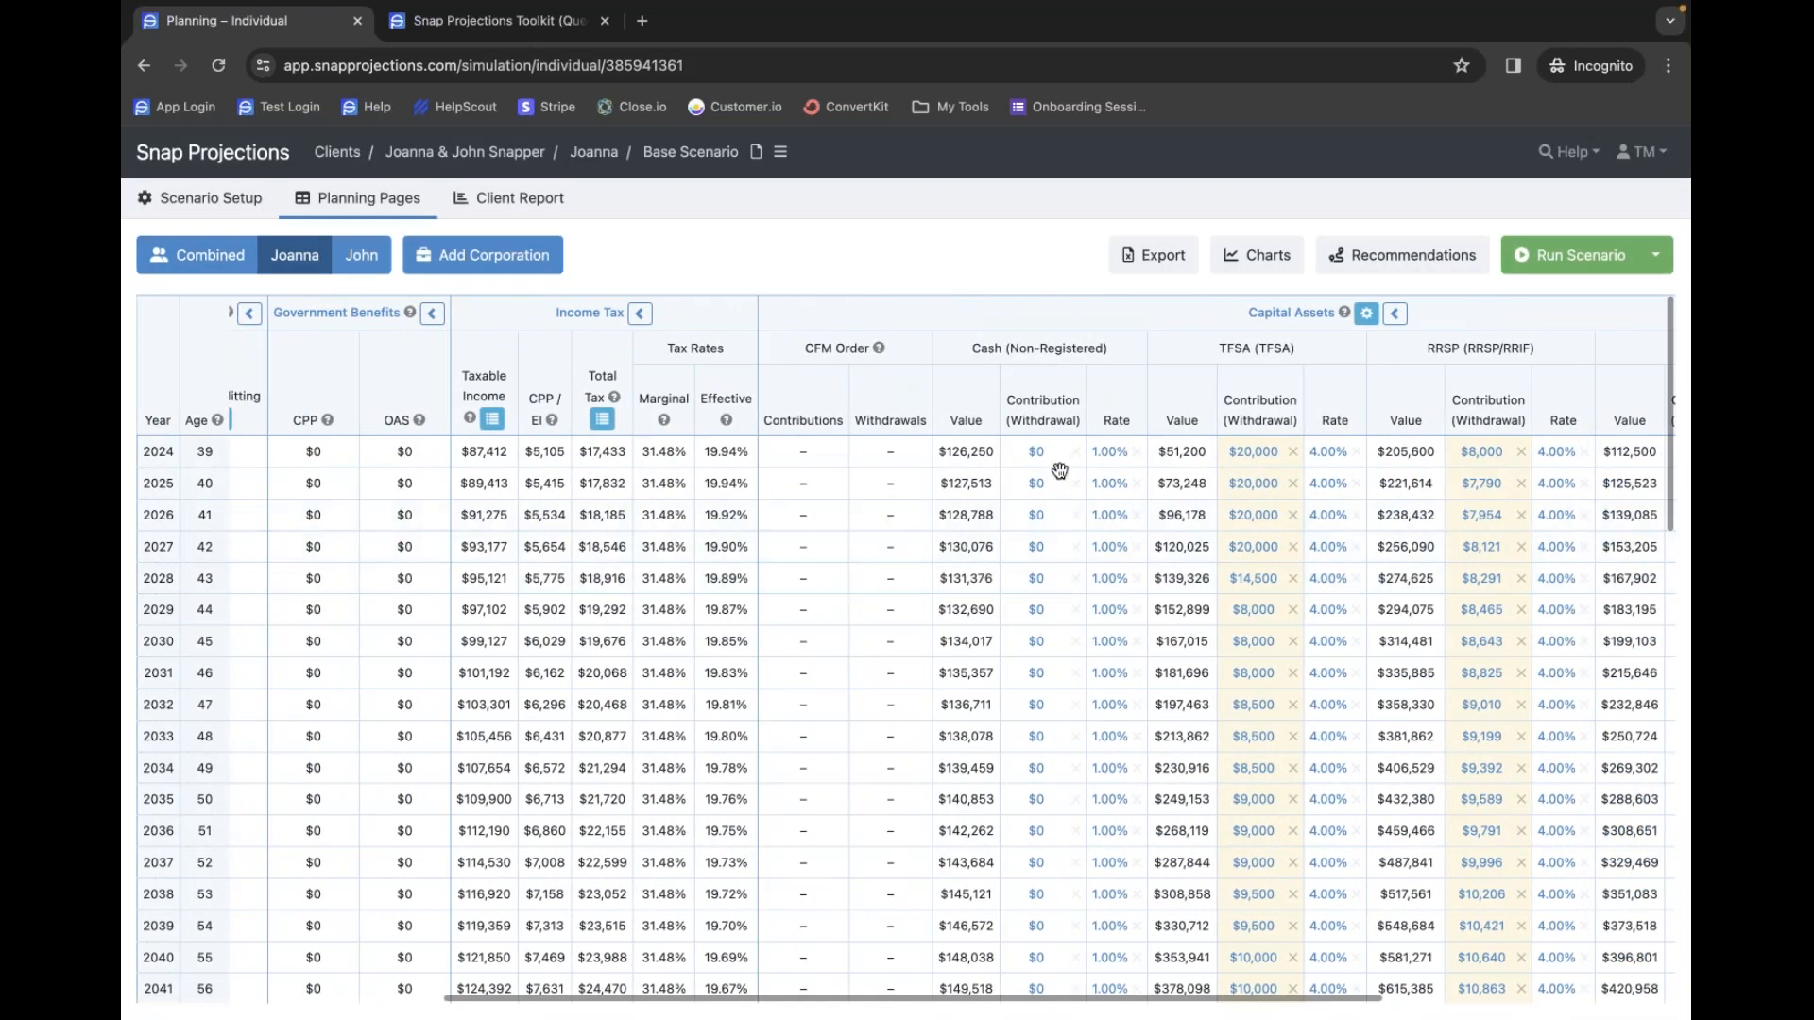
scroll(1039, 519, "right", 1)
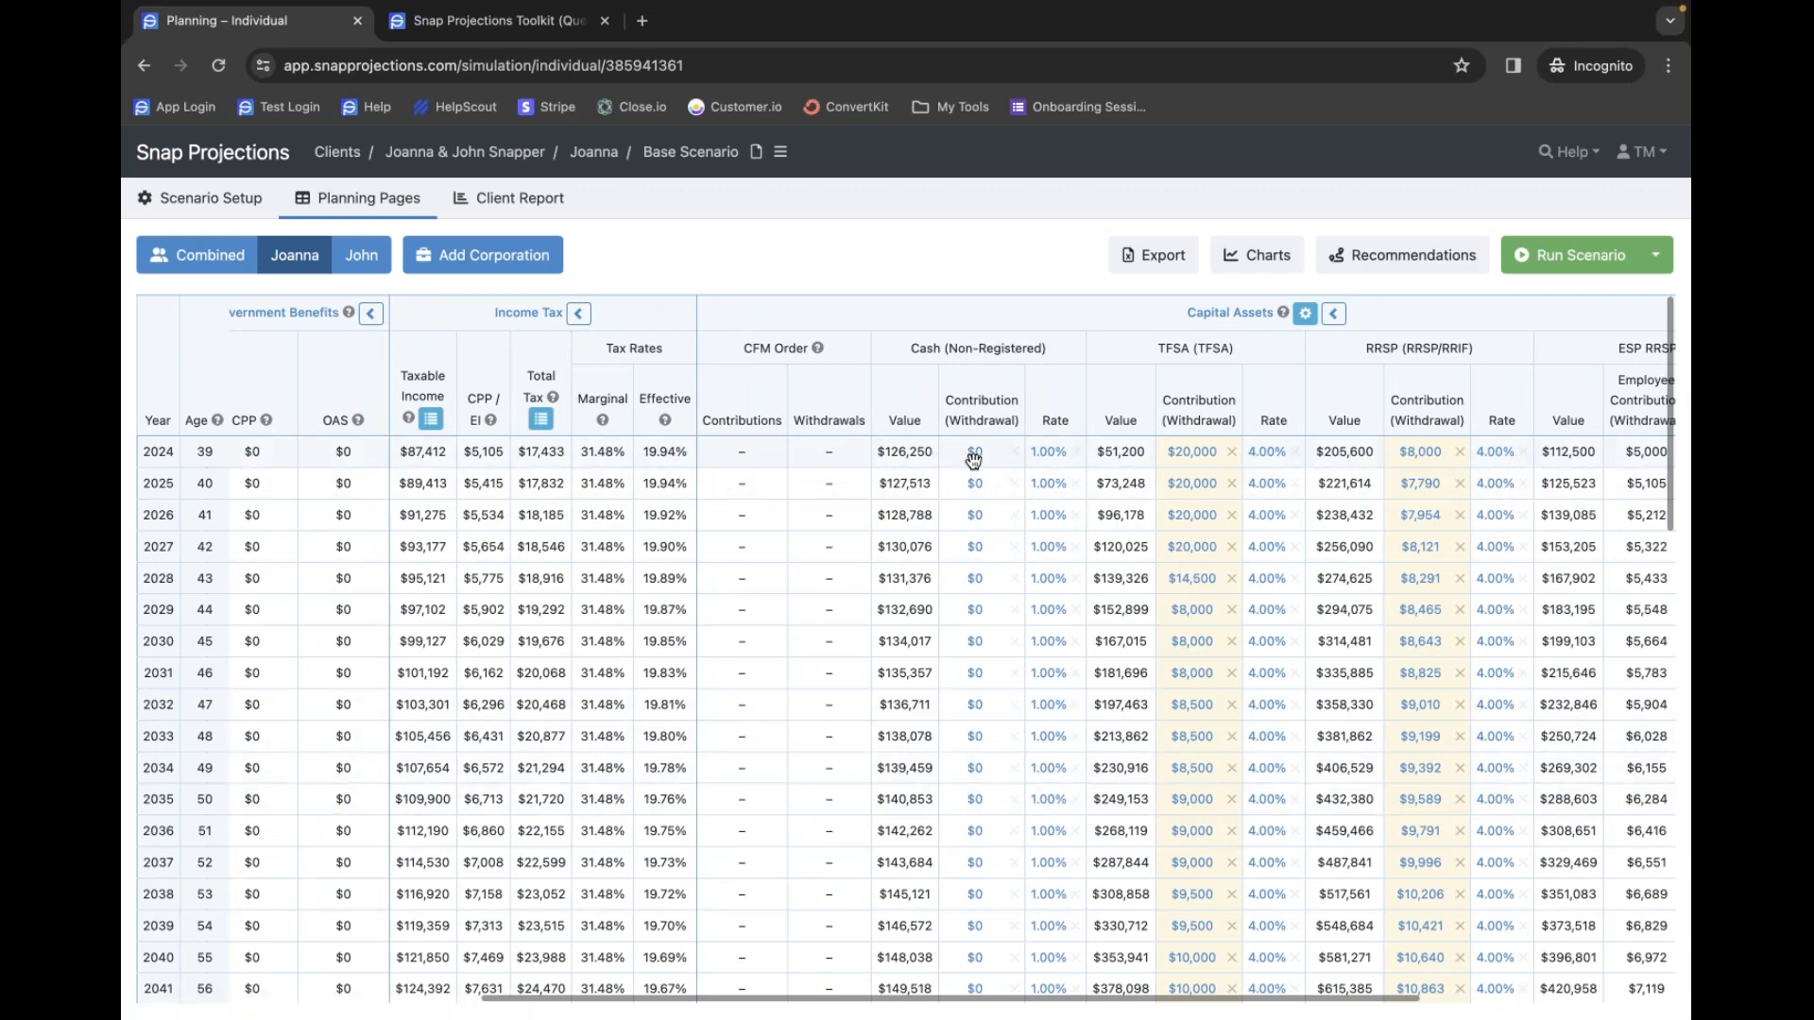
left_click(975, 454)
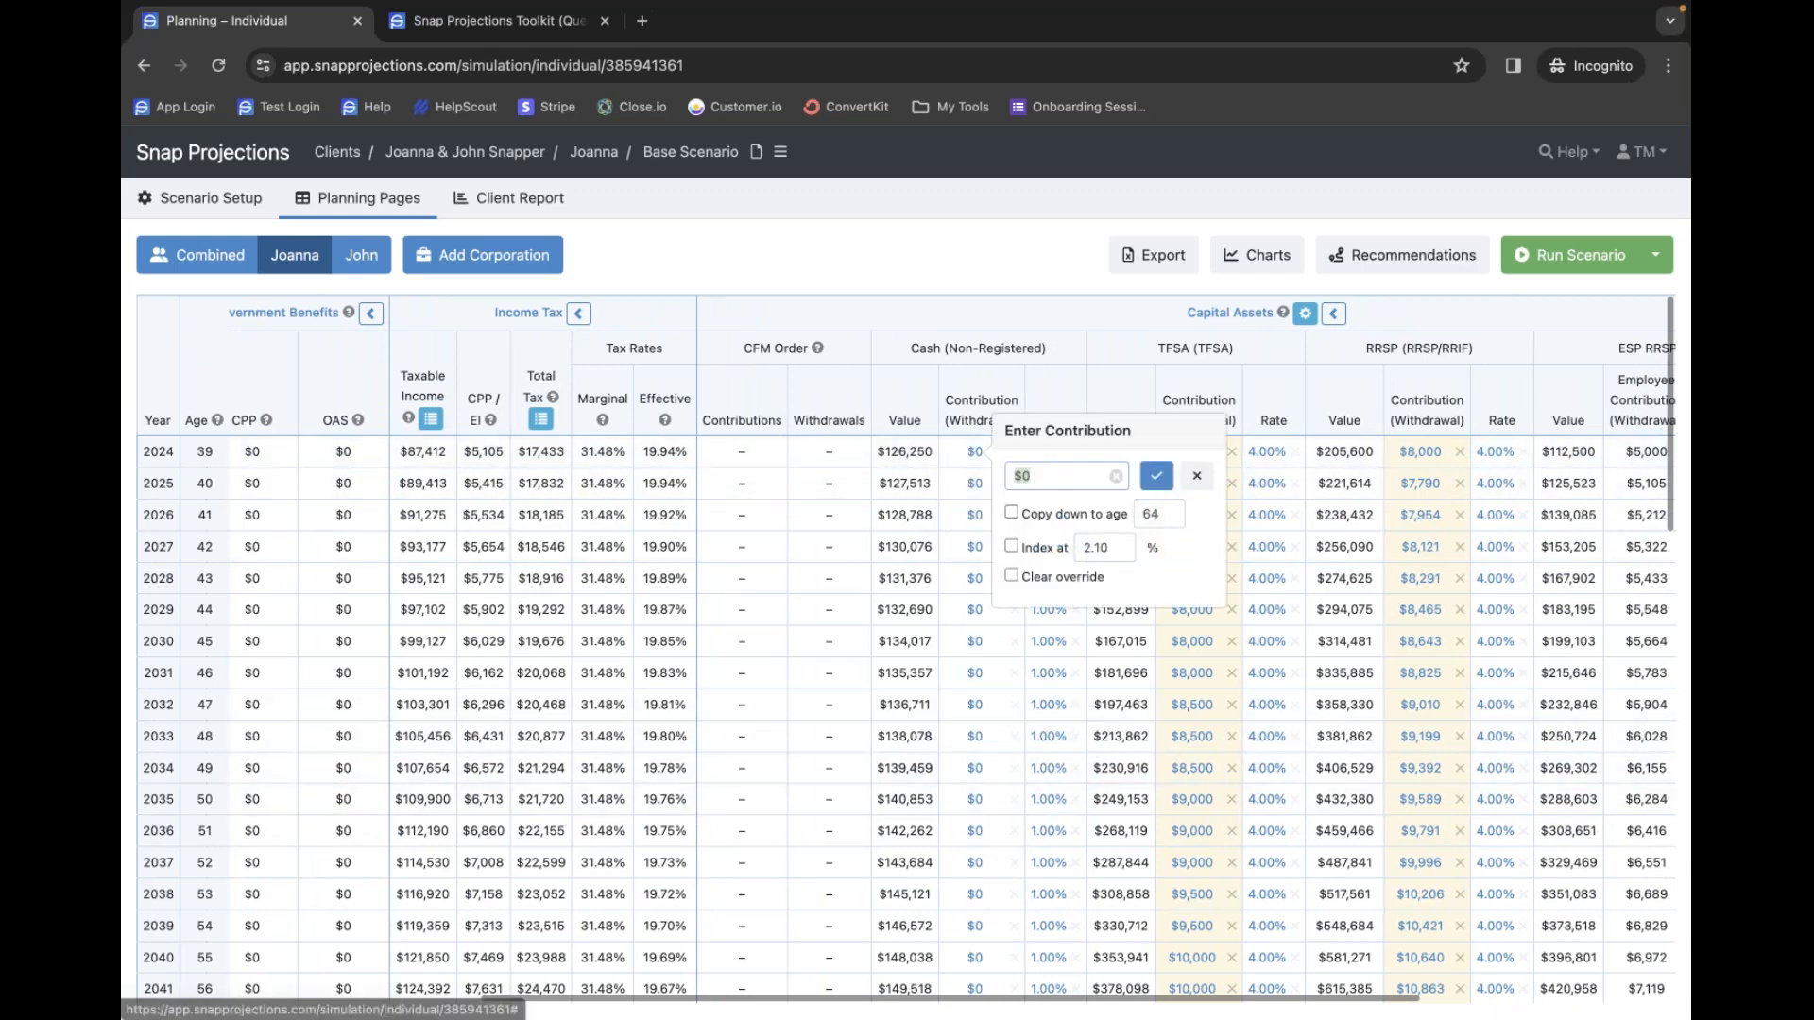
left_click(1075, 518)
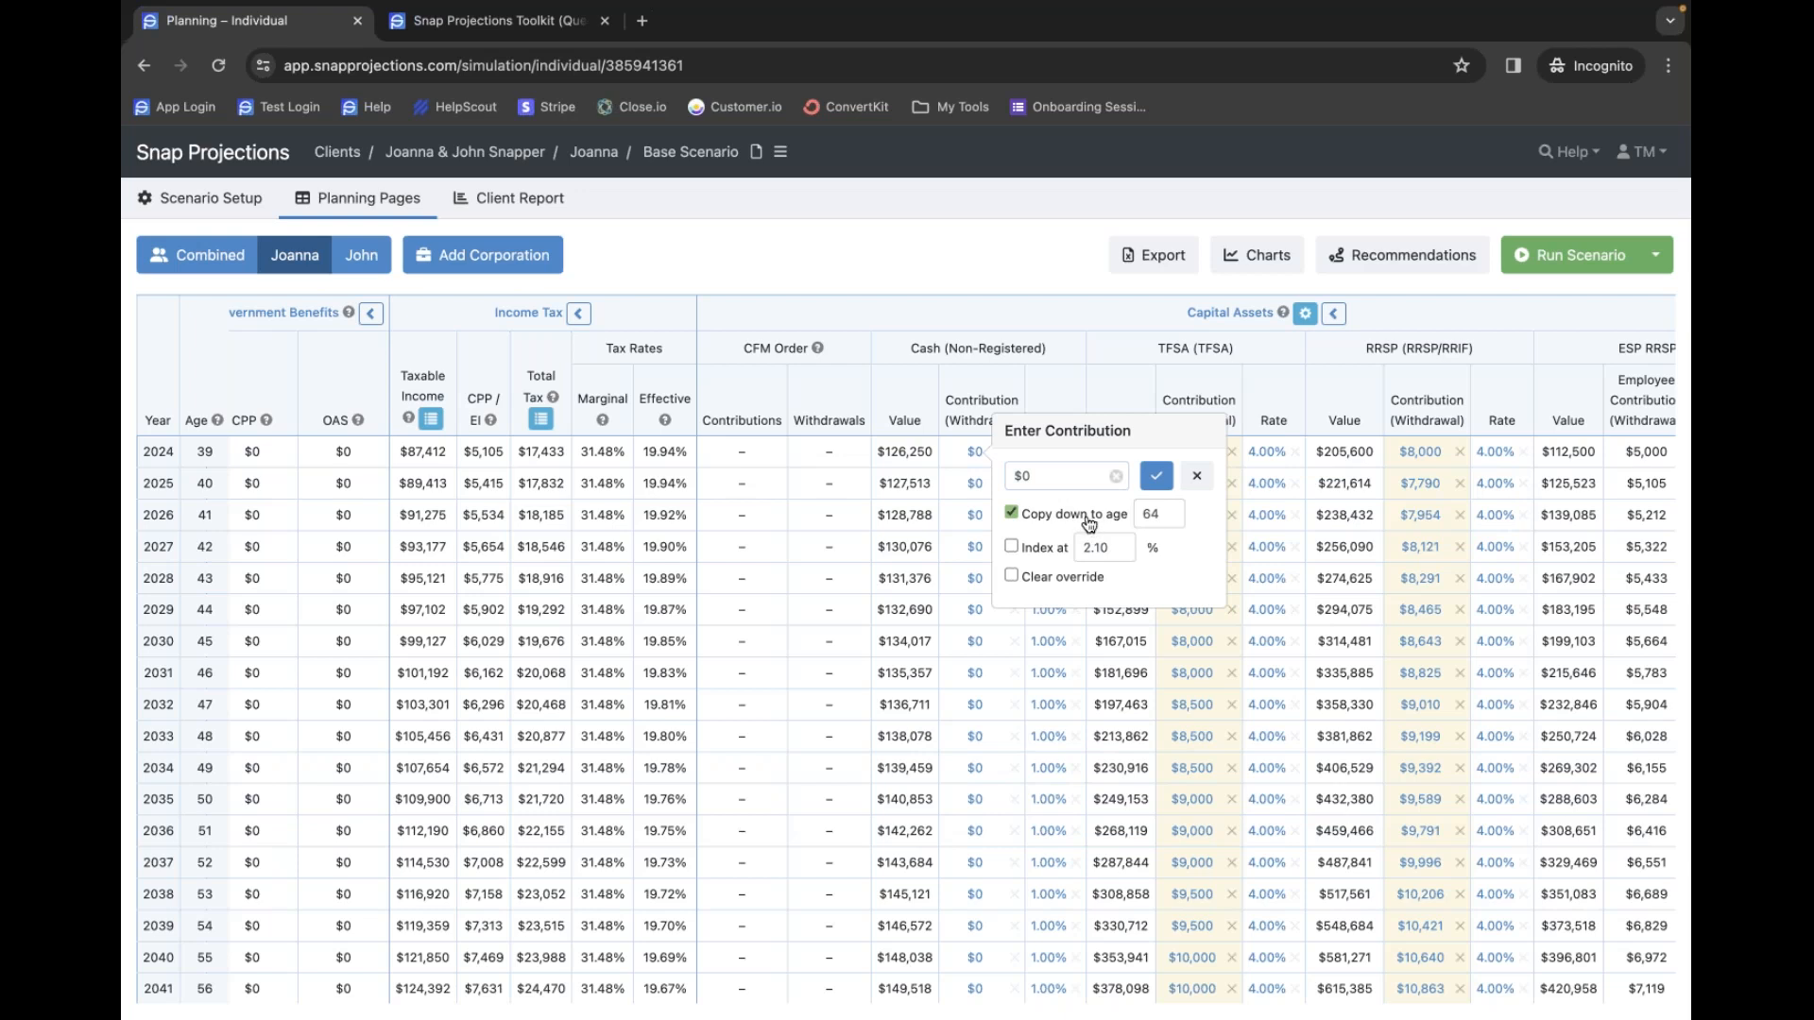
left_click(1156, 482)
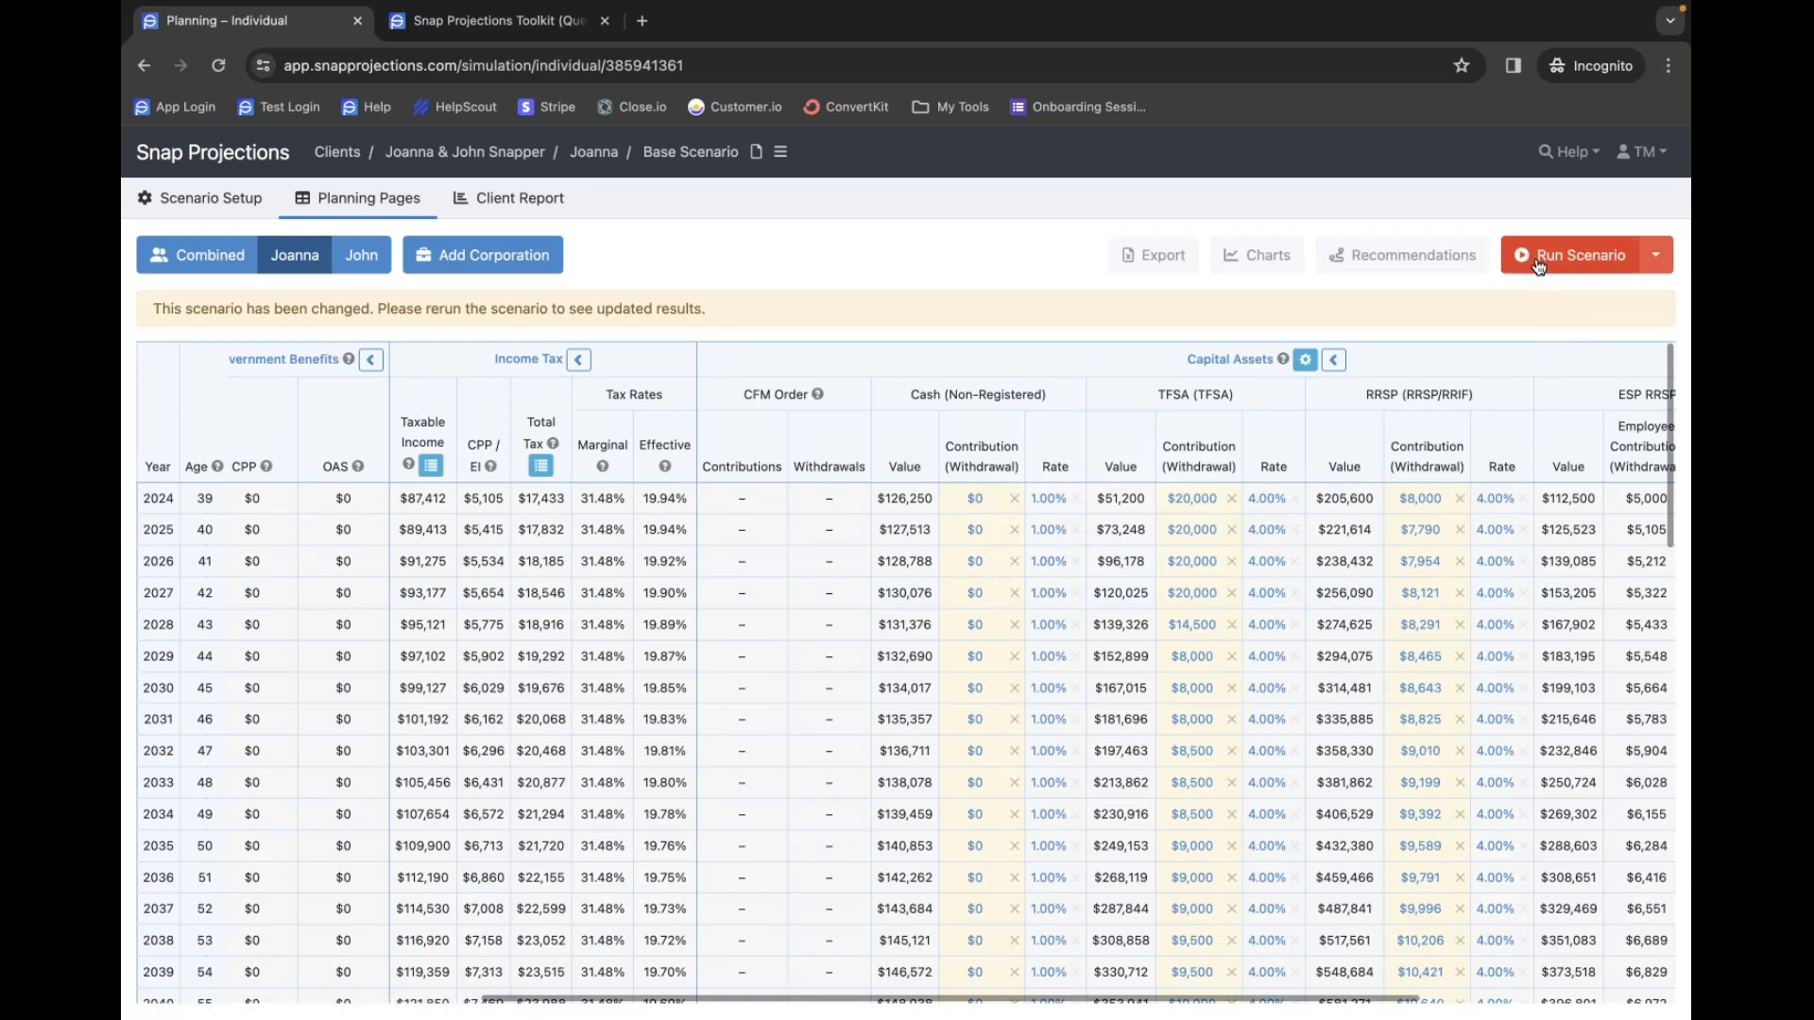
left_click(1576, 255)
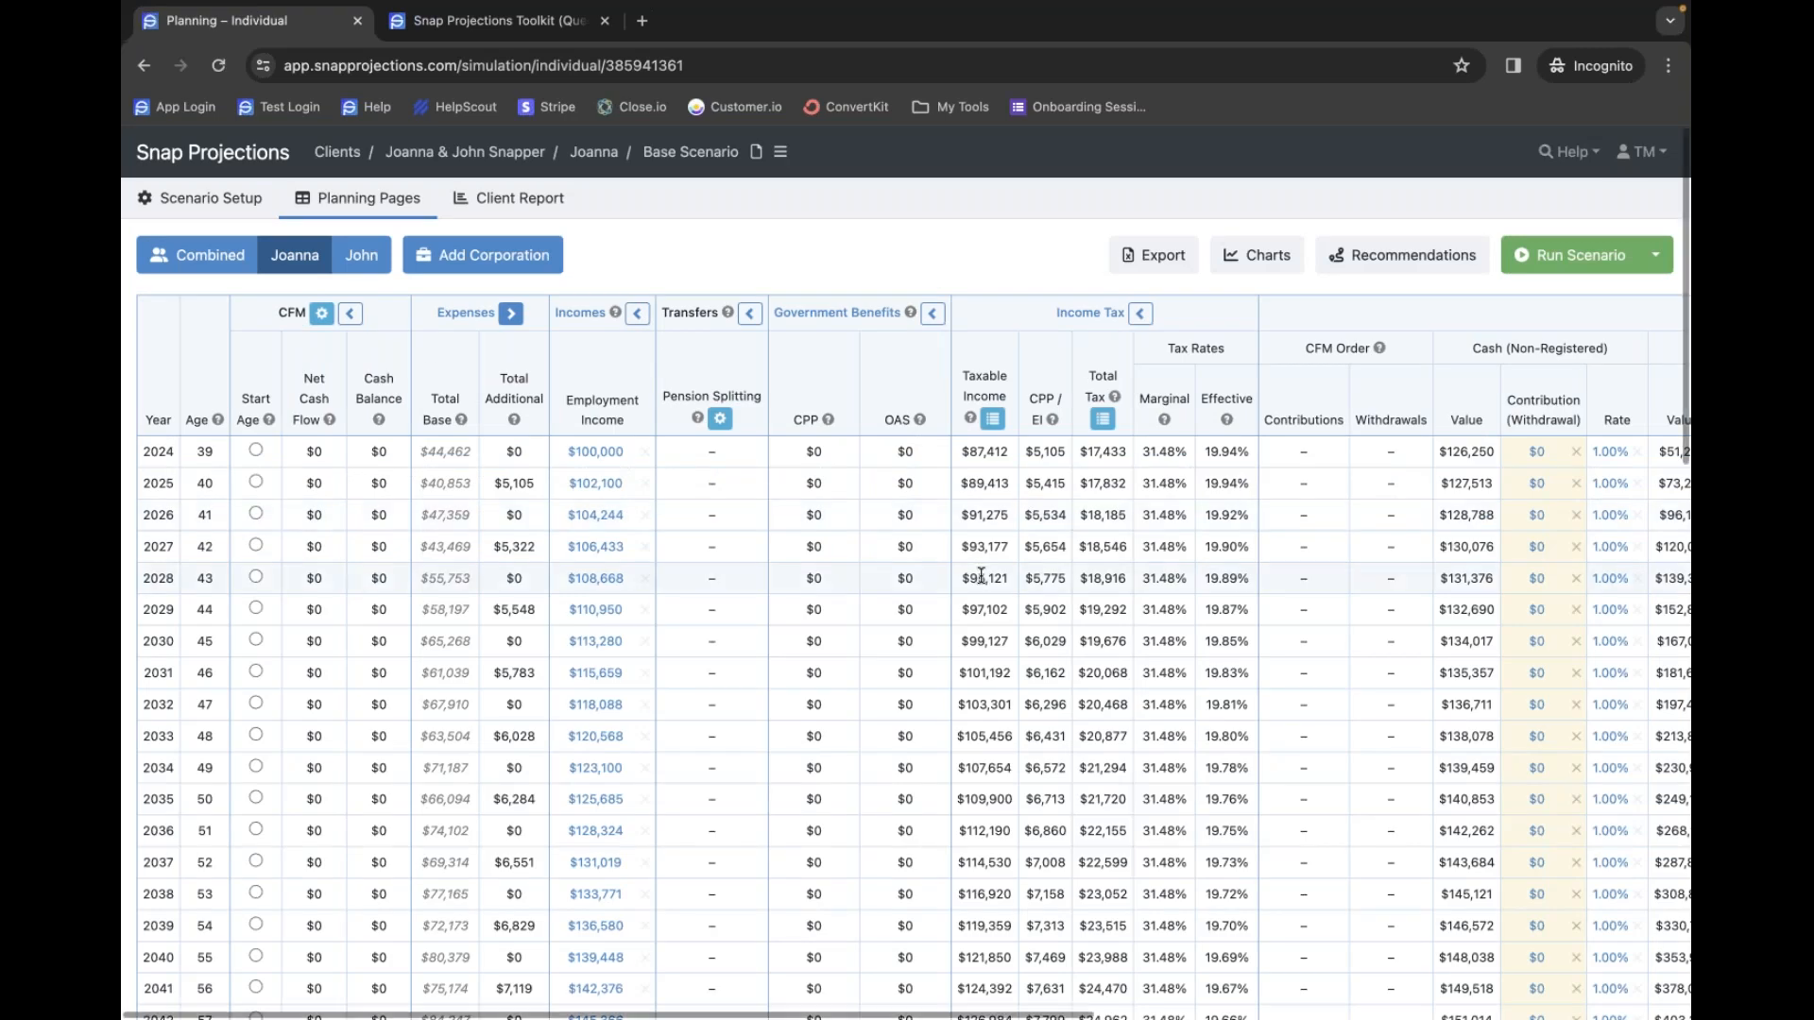
- Extend the first spouse's $0 Cash (Non-Registered) contribution override from age 64 down to age 100 and rerun the scenario
scroll(979, 559, "down", 3)
scroll(980, 558, "down", 13)
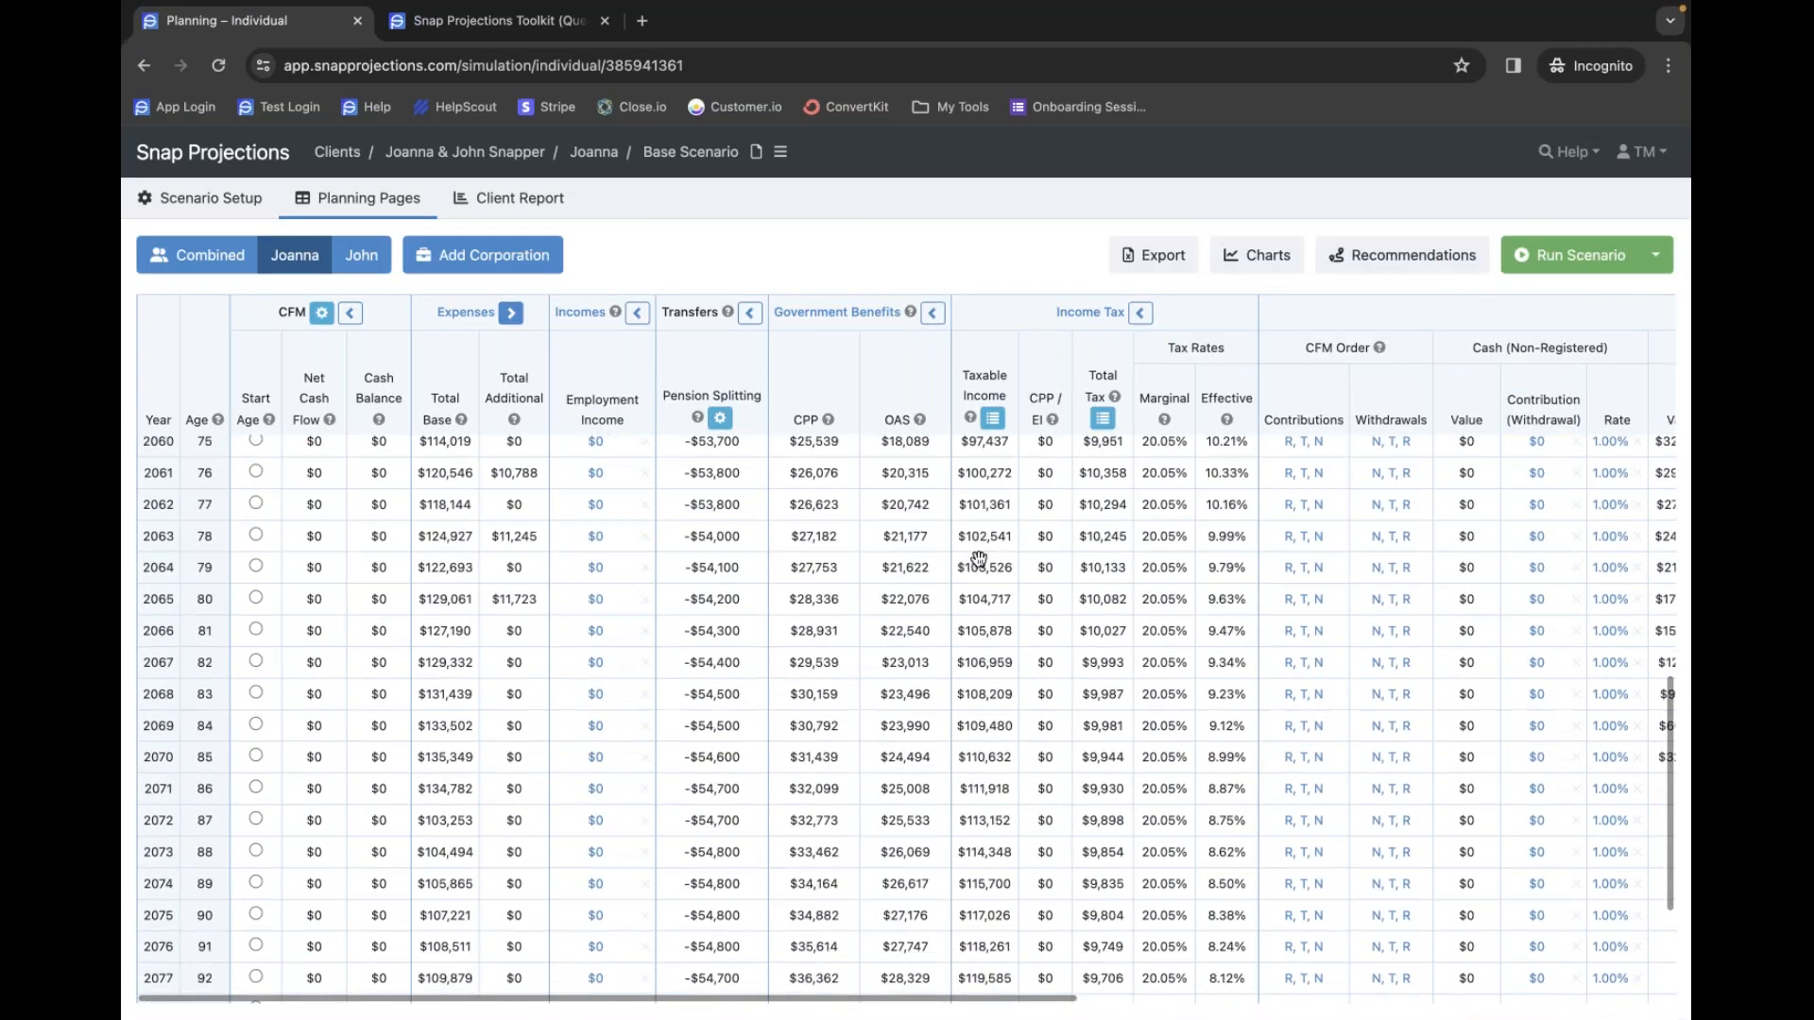
scroll(1557, 619, "up", 8)
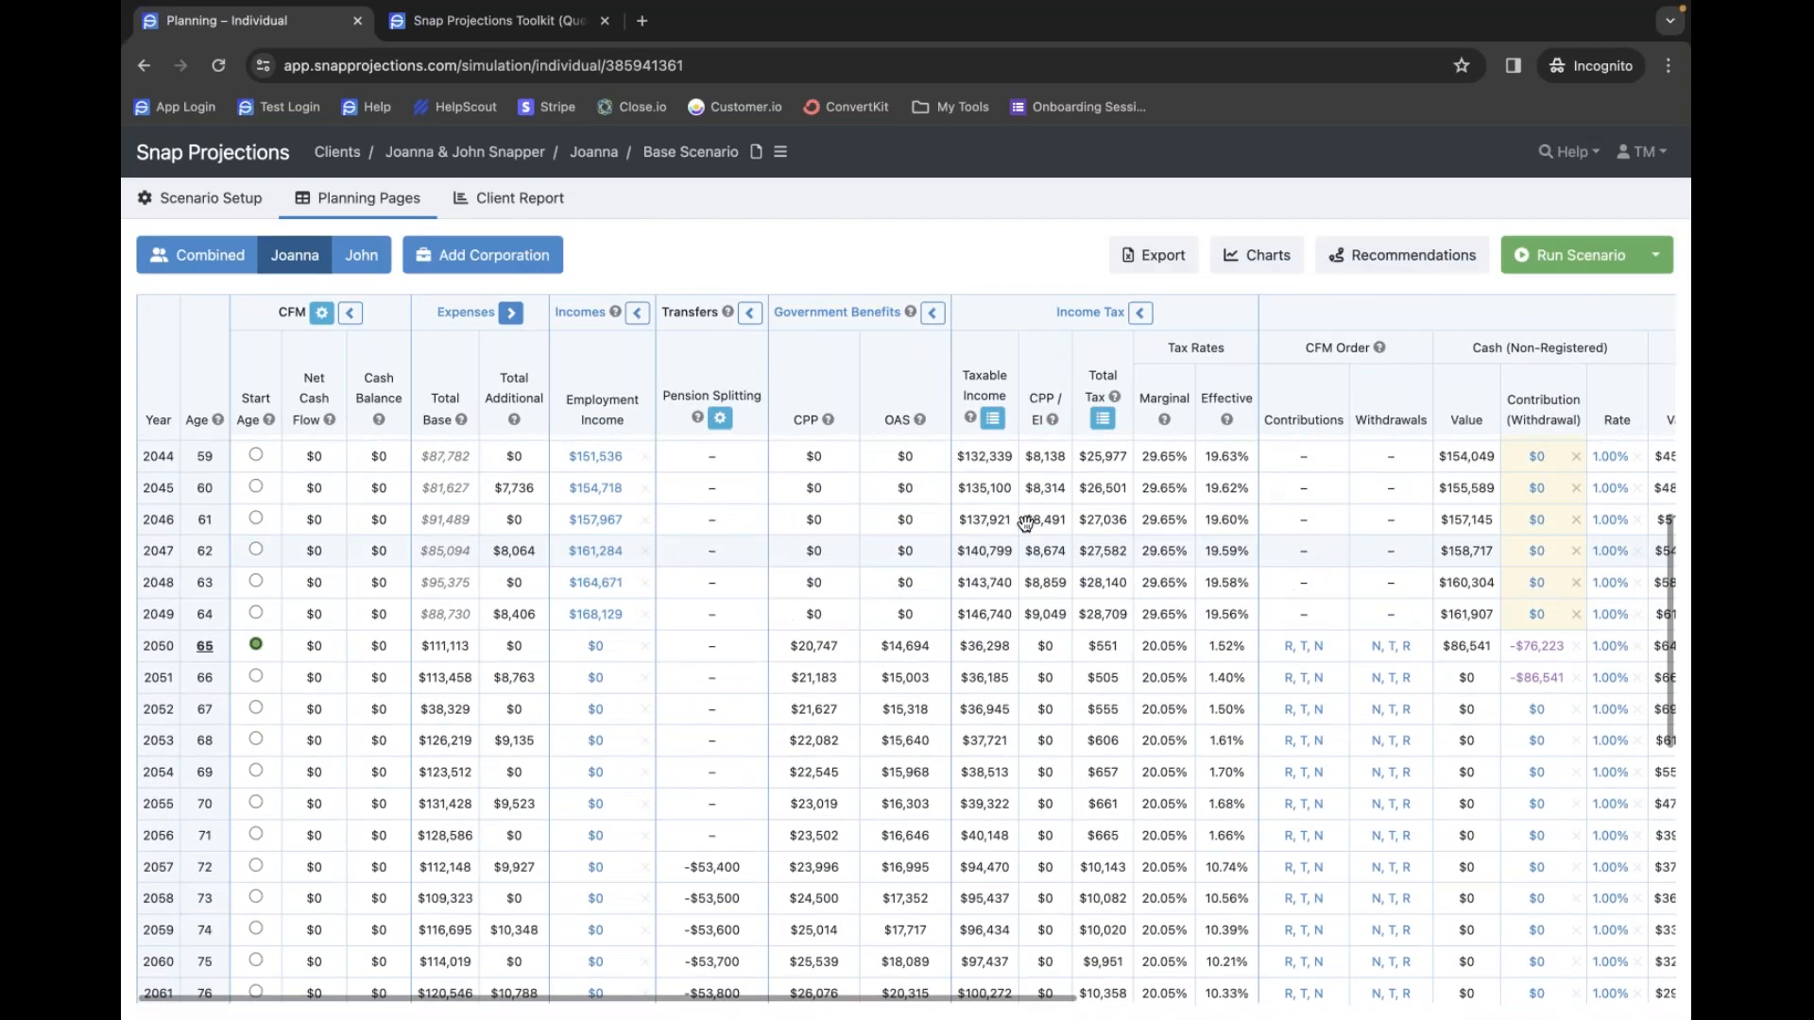
scroll(1557, 619, "down", 1)
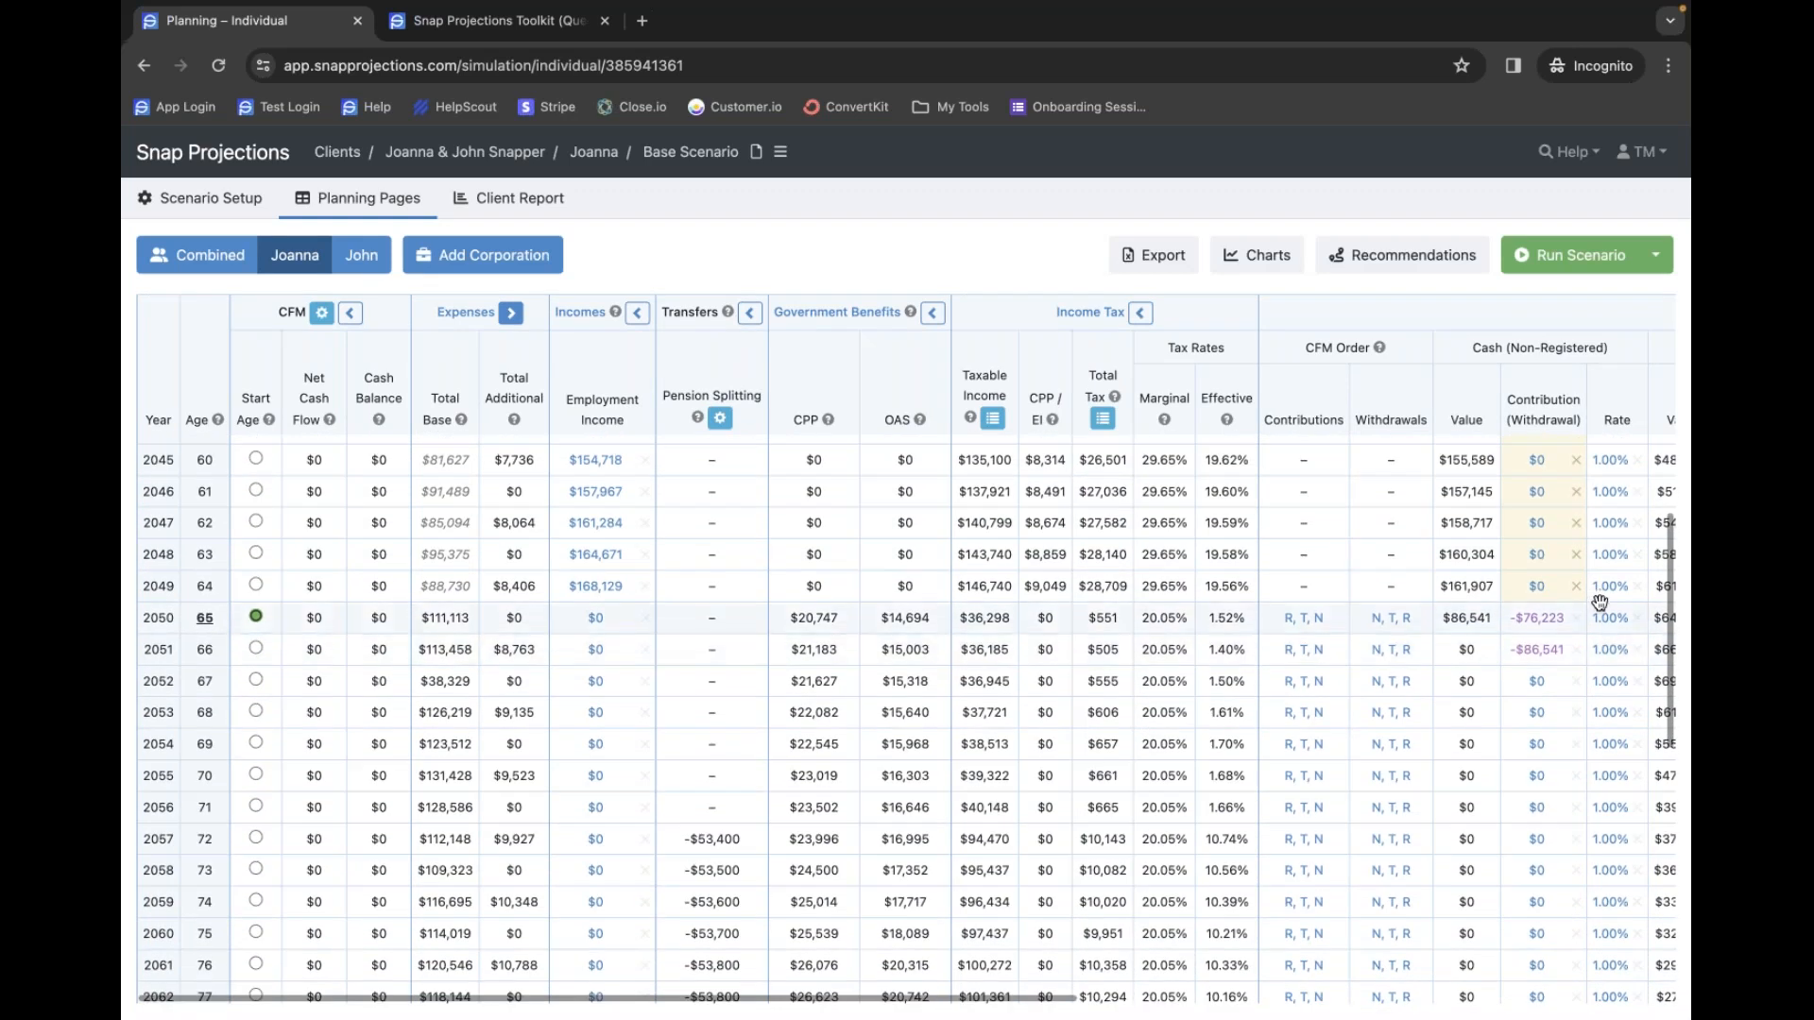
left_click(1538, 588)
left_click(1463, 658)
double_click(1530, 648)
type("100")
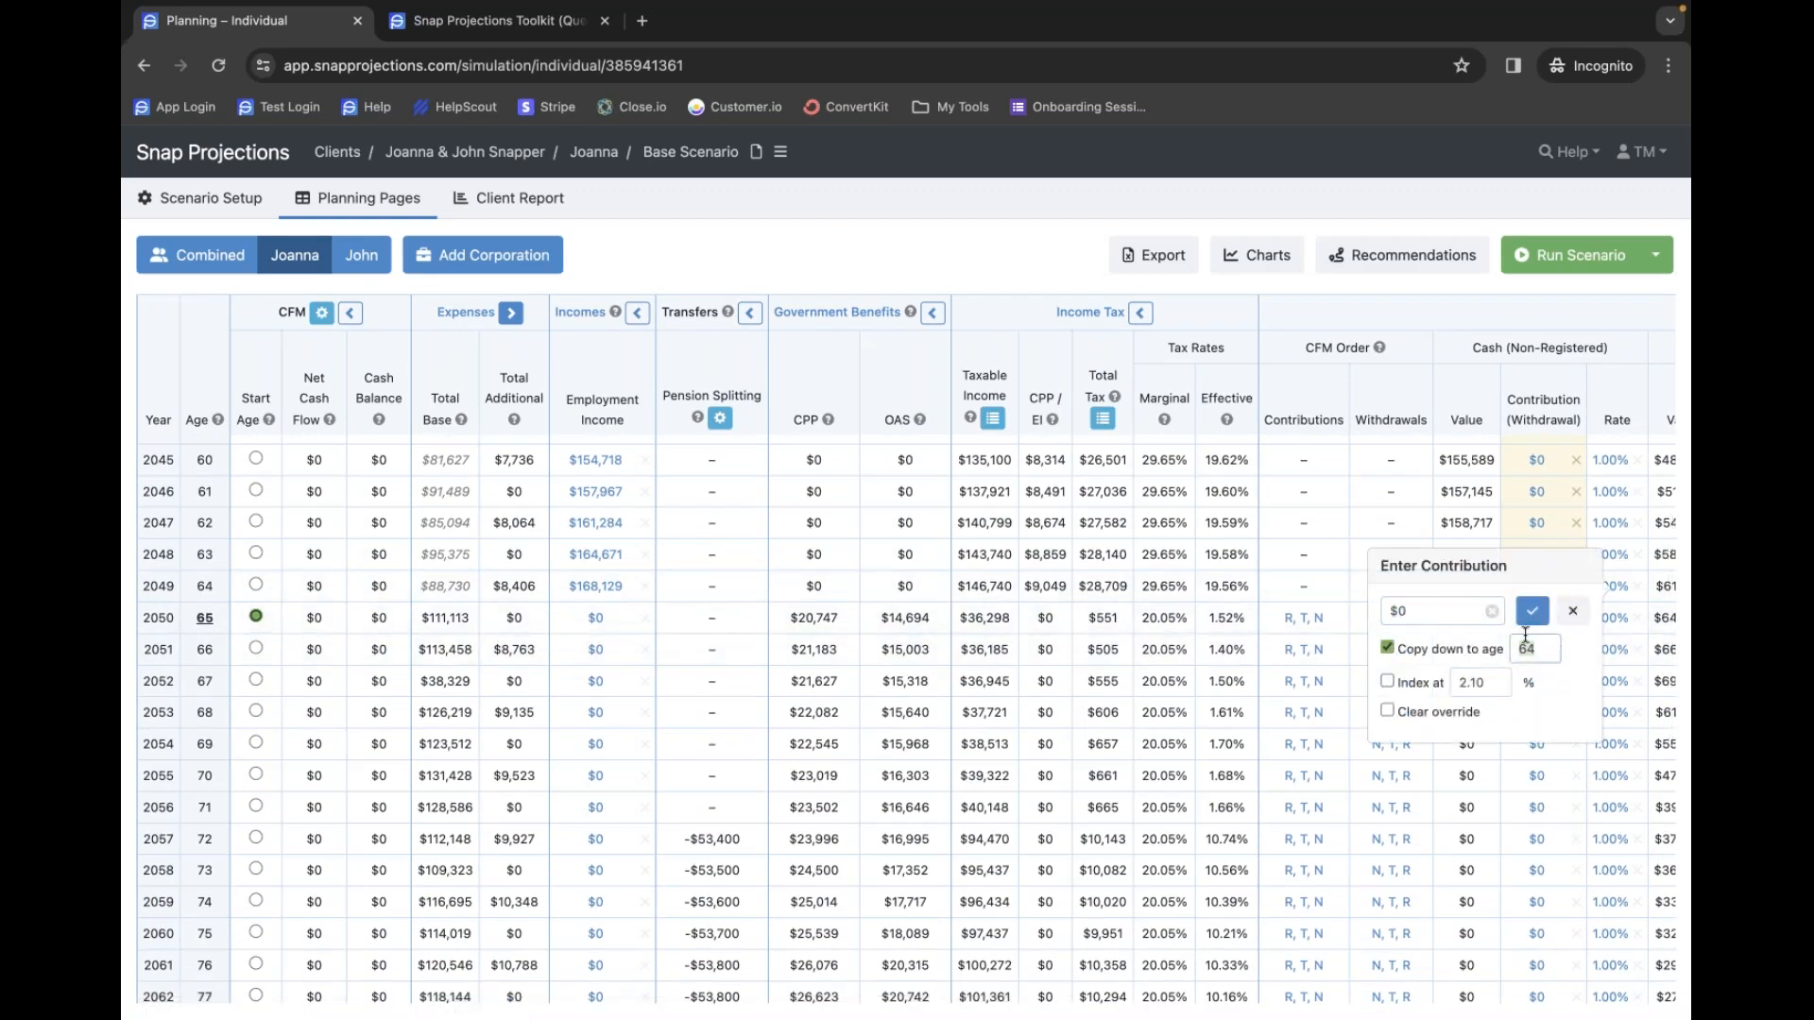
key("Return")
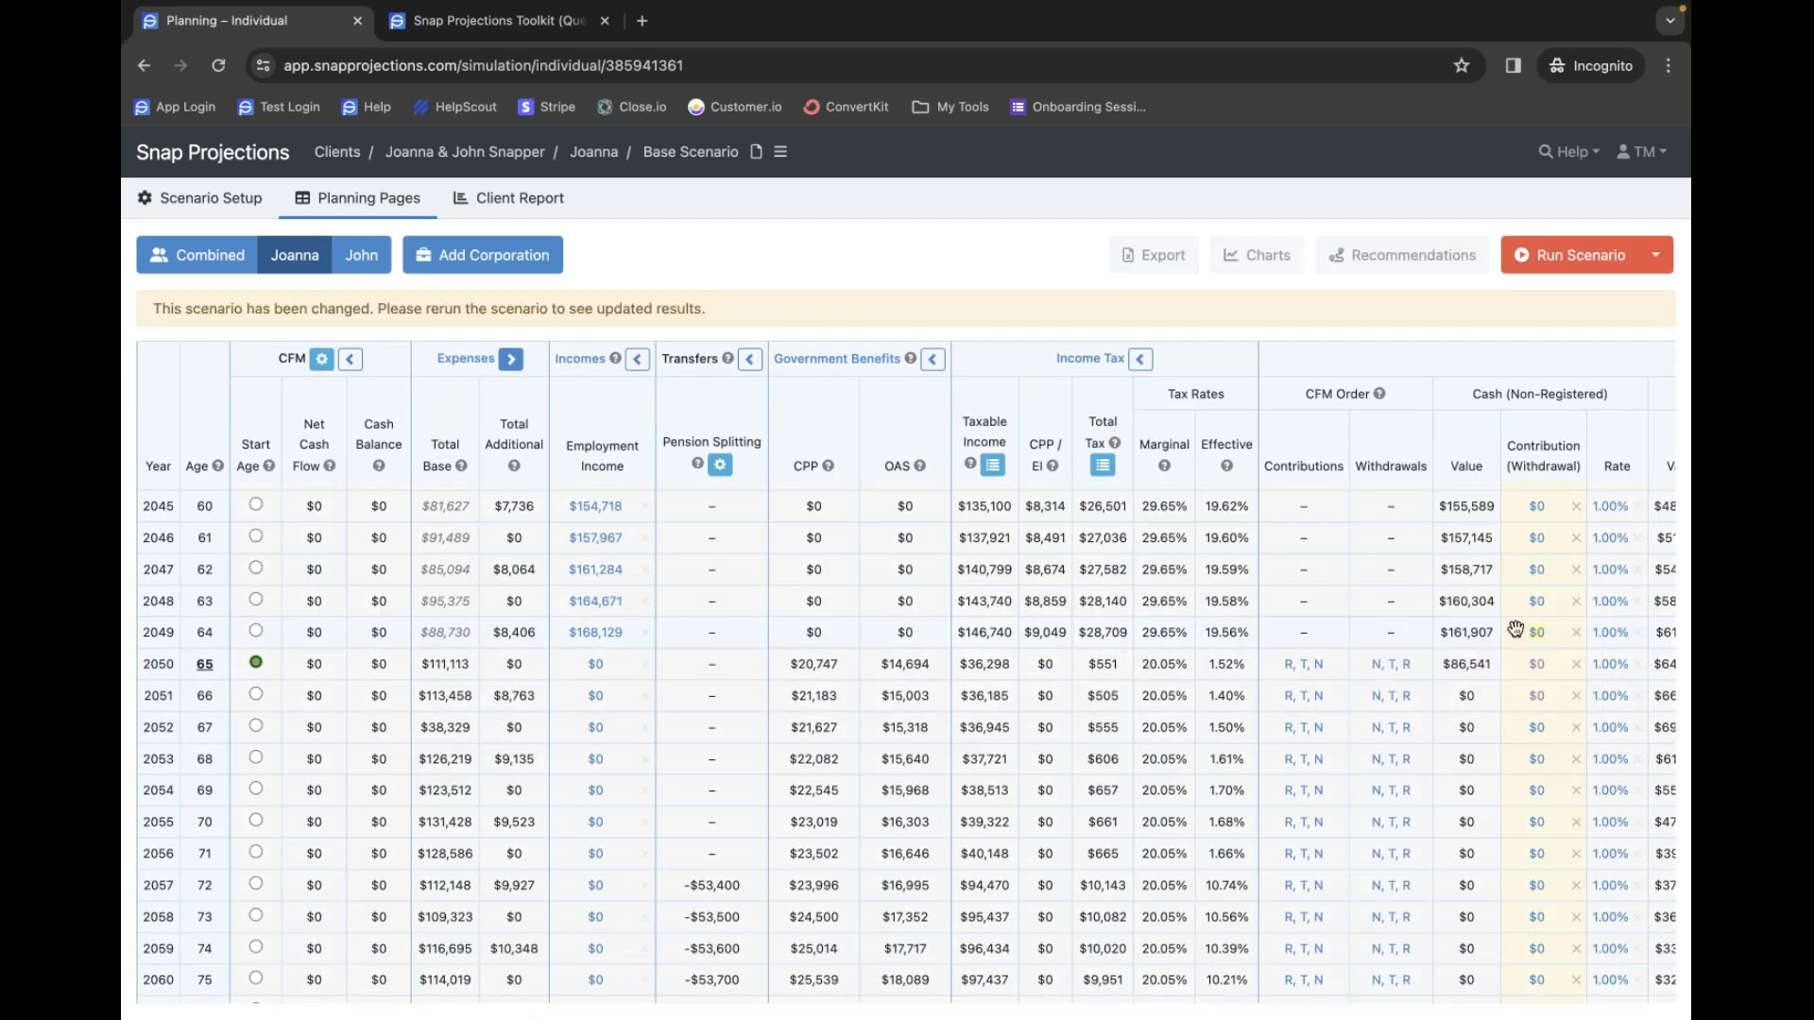
left_click(1554, 267)
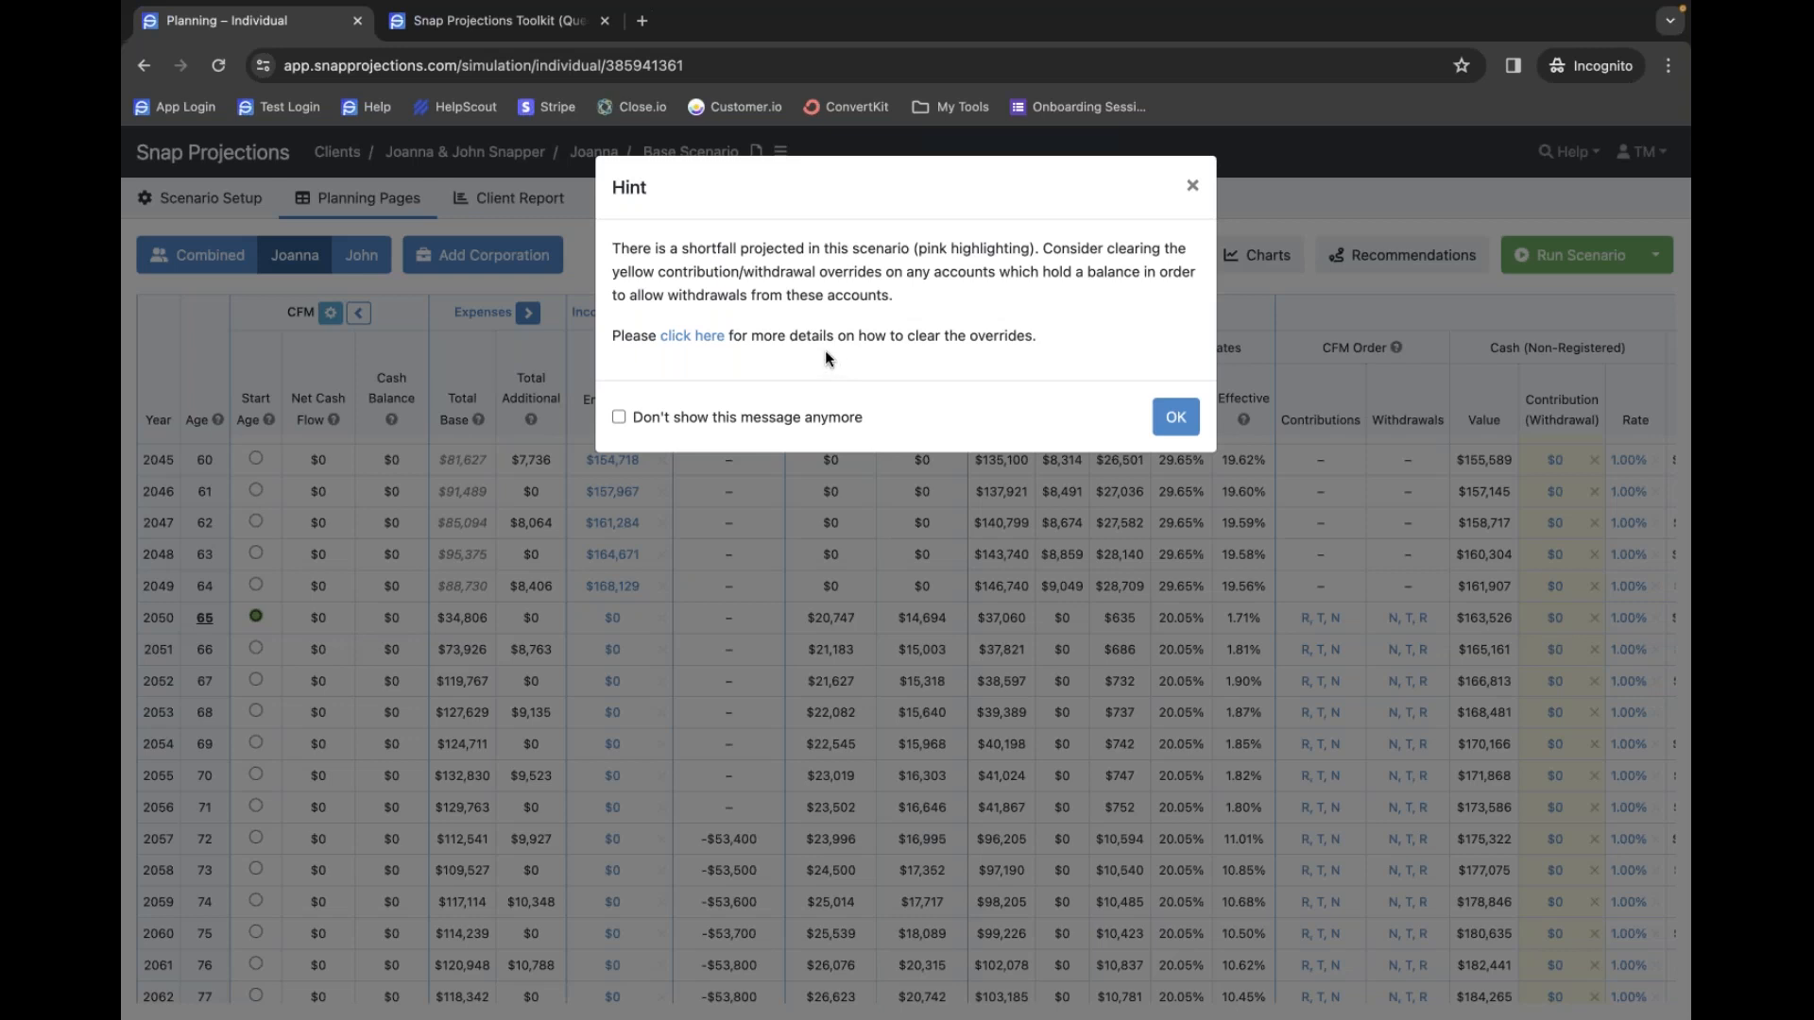
- Open the help article on clearing overrides from the shortfall hint in a new tab and read it
right_click(700, 338)
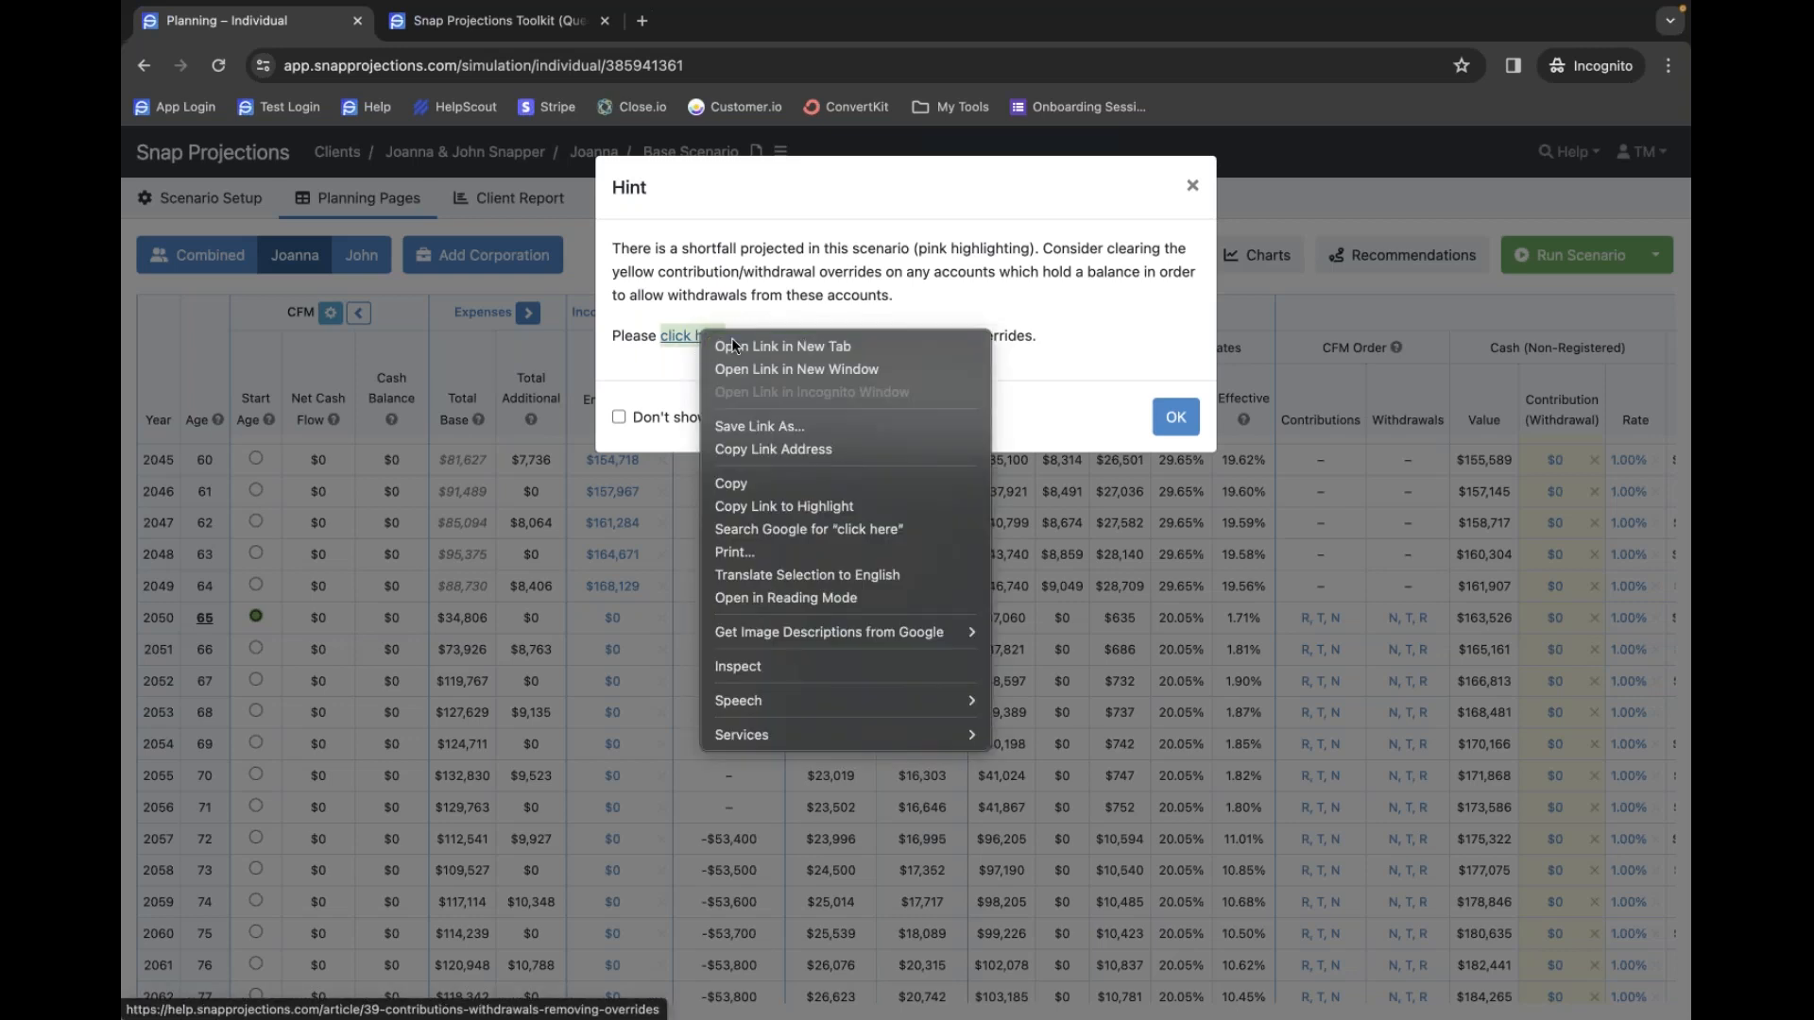
left_click(734, 346)
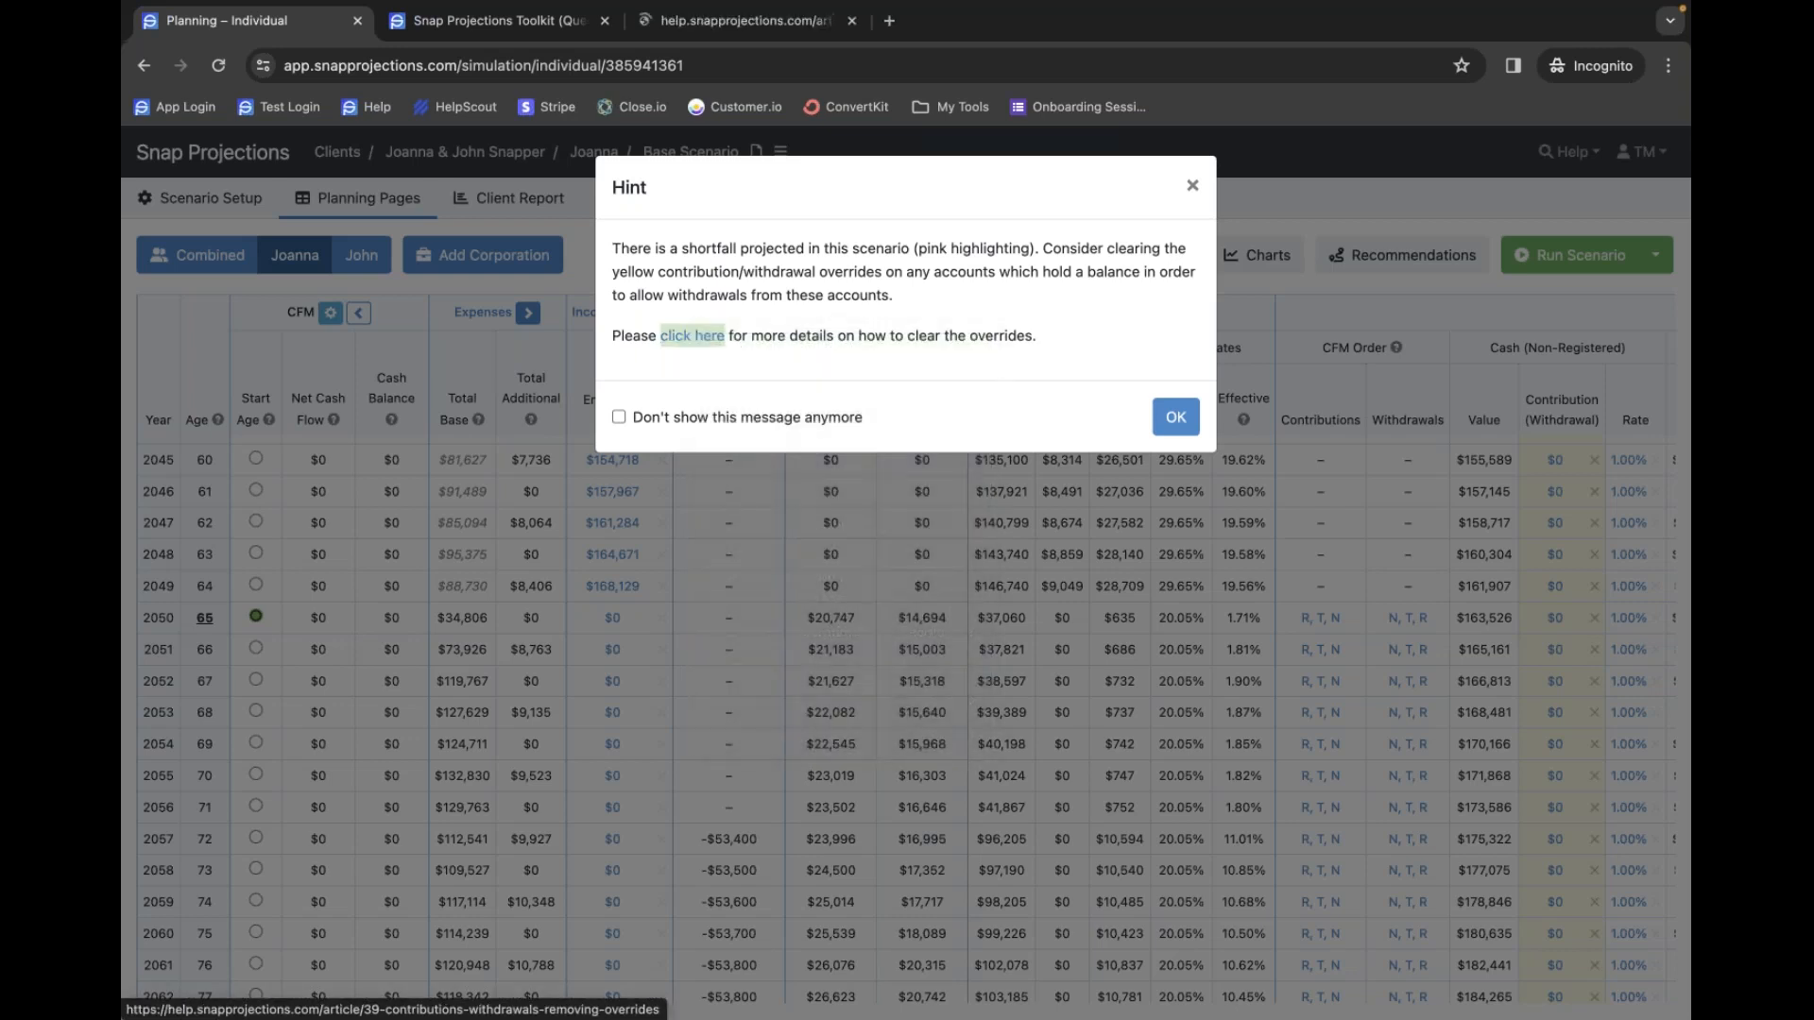
left_click(716, 33)
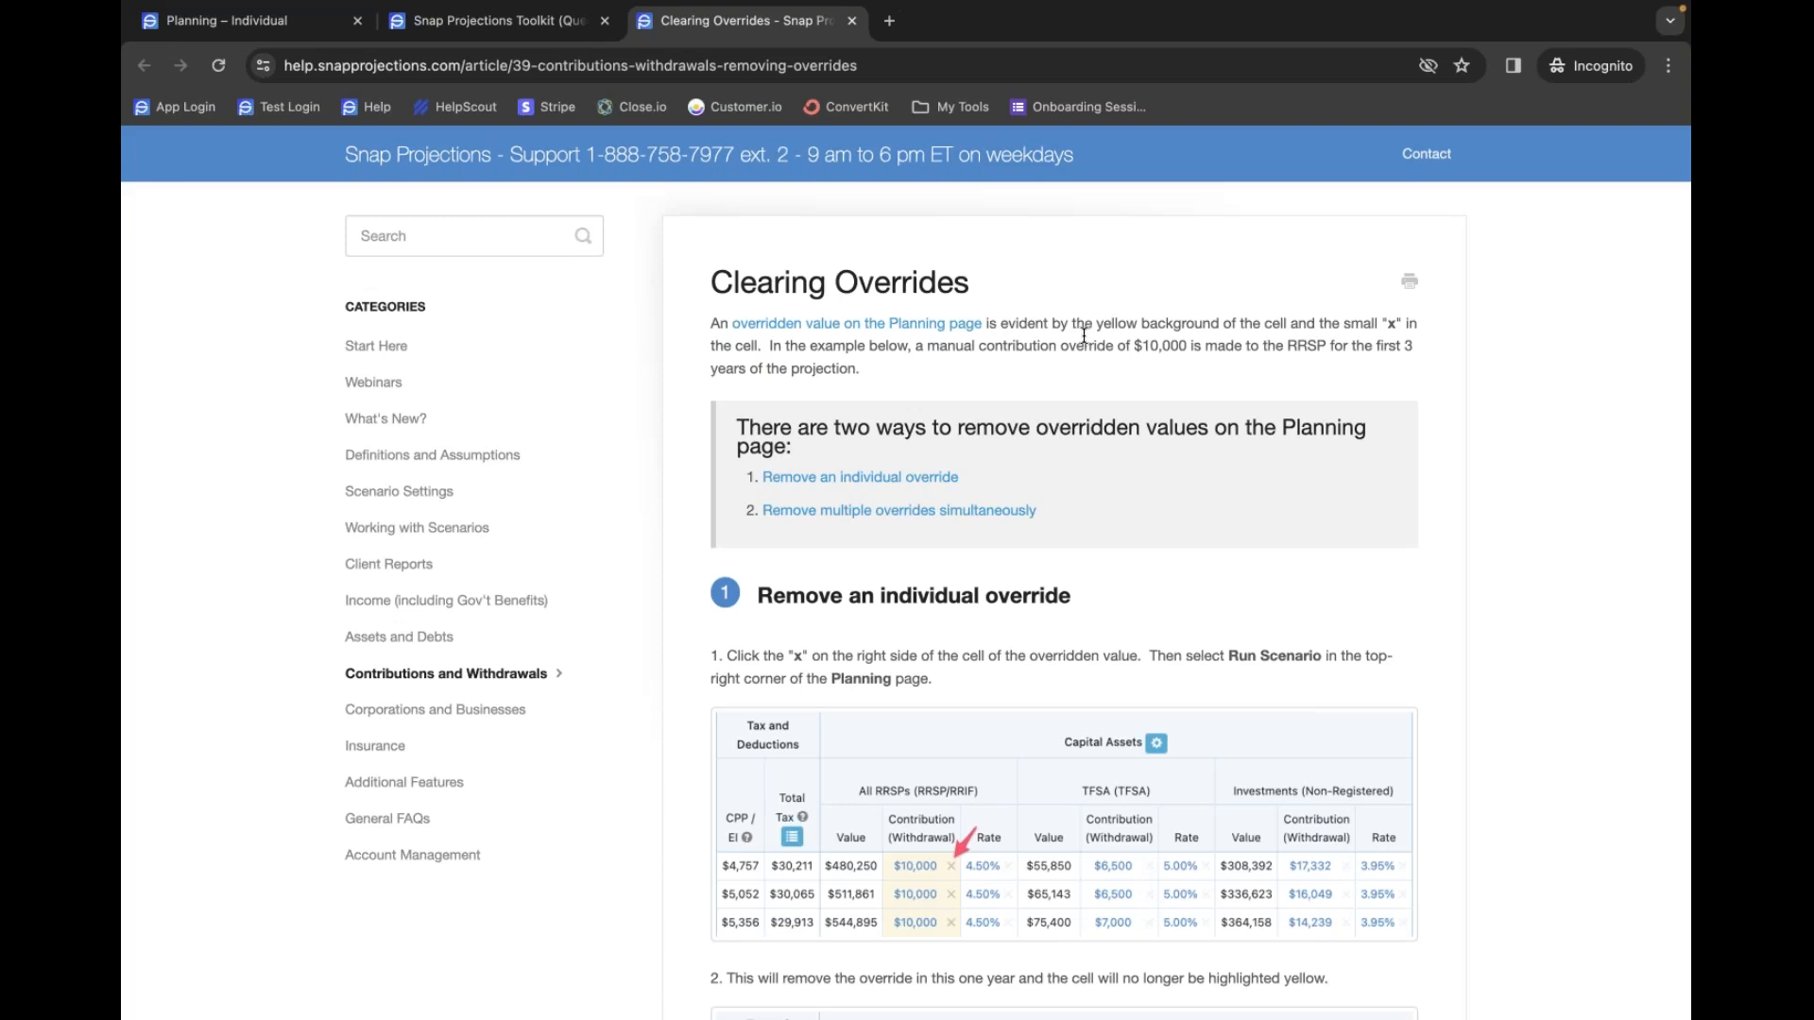
- Return to the planning page, dismiss the hint, and remove individual Cash contribution overrides in the shortfall years from age 97 to 100
left_click(264, 24)
left_click(1175, 416)
scroll(1112, 642, "down", 8)
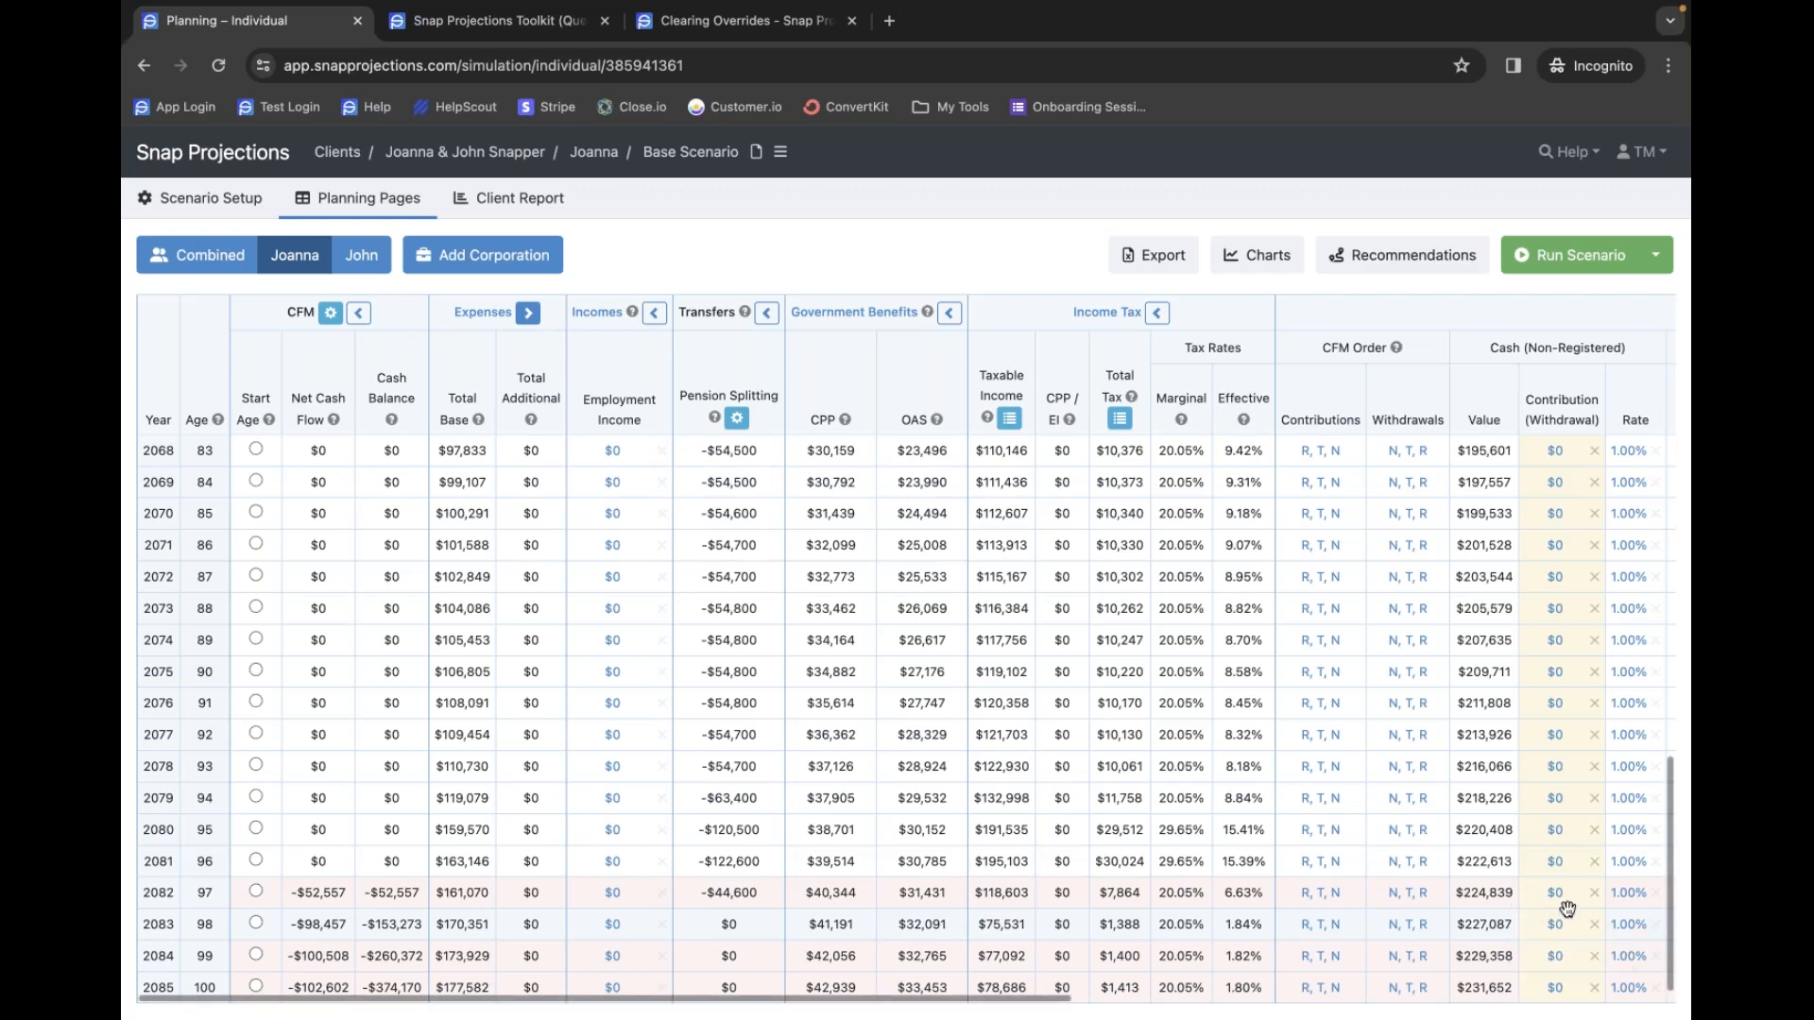
left_click(1597, 986)
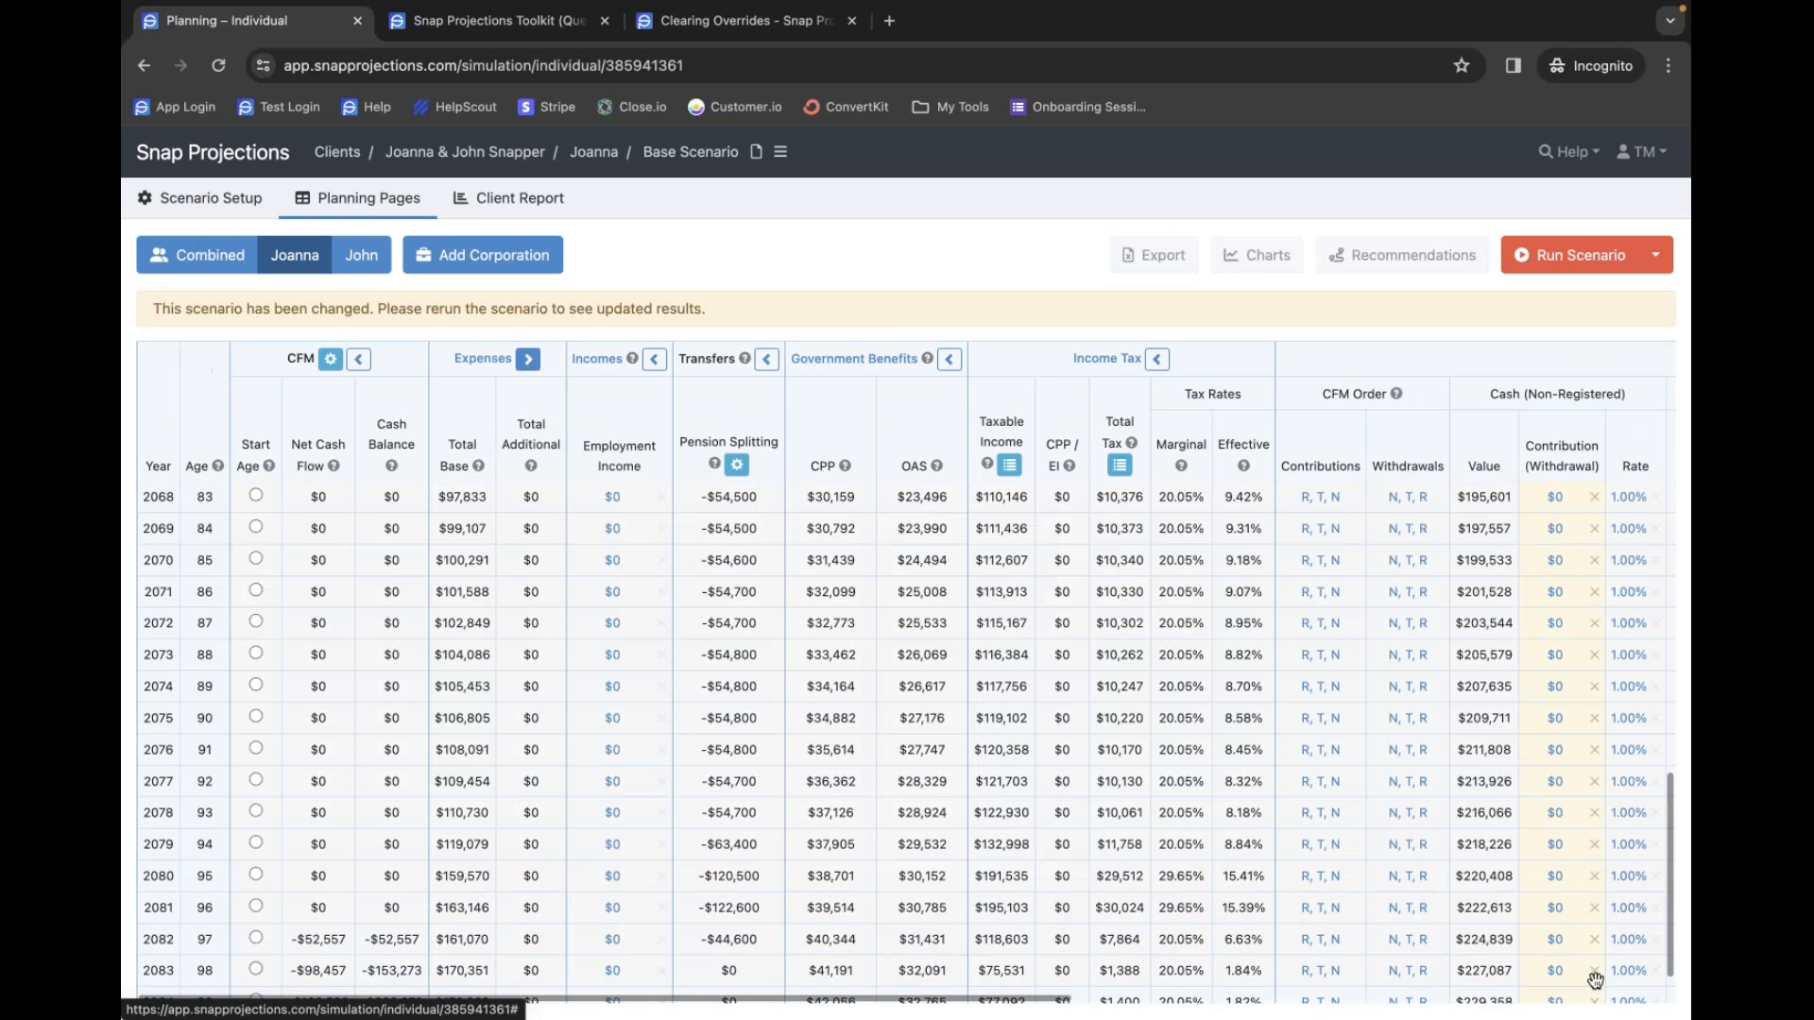
left_click(1594, 975)
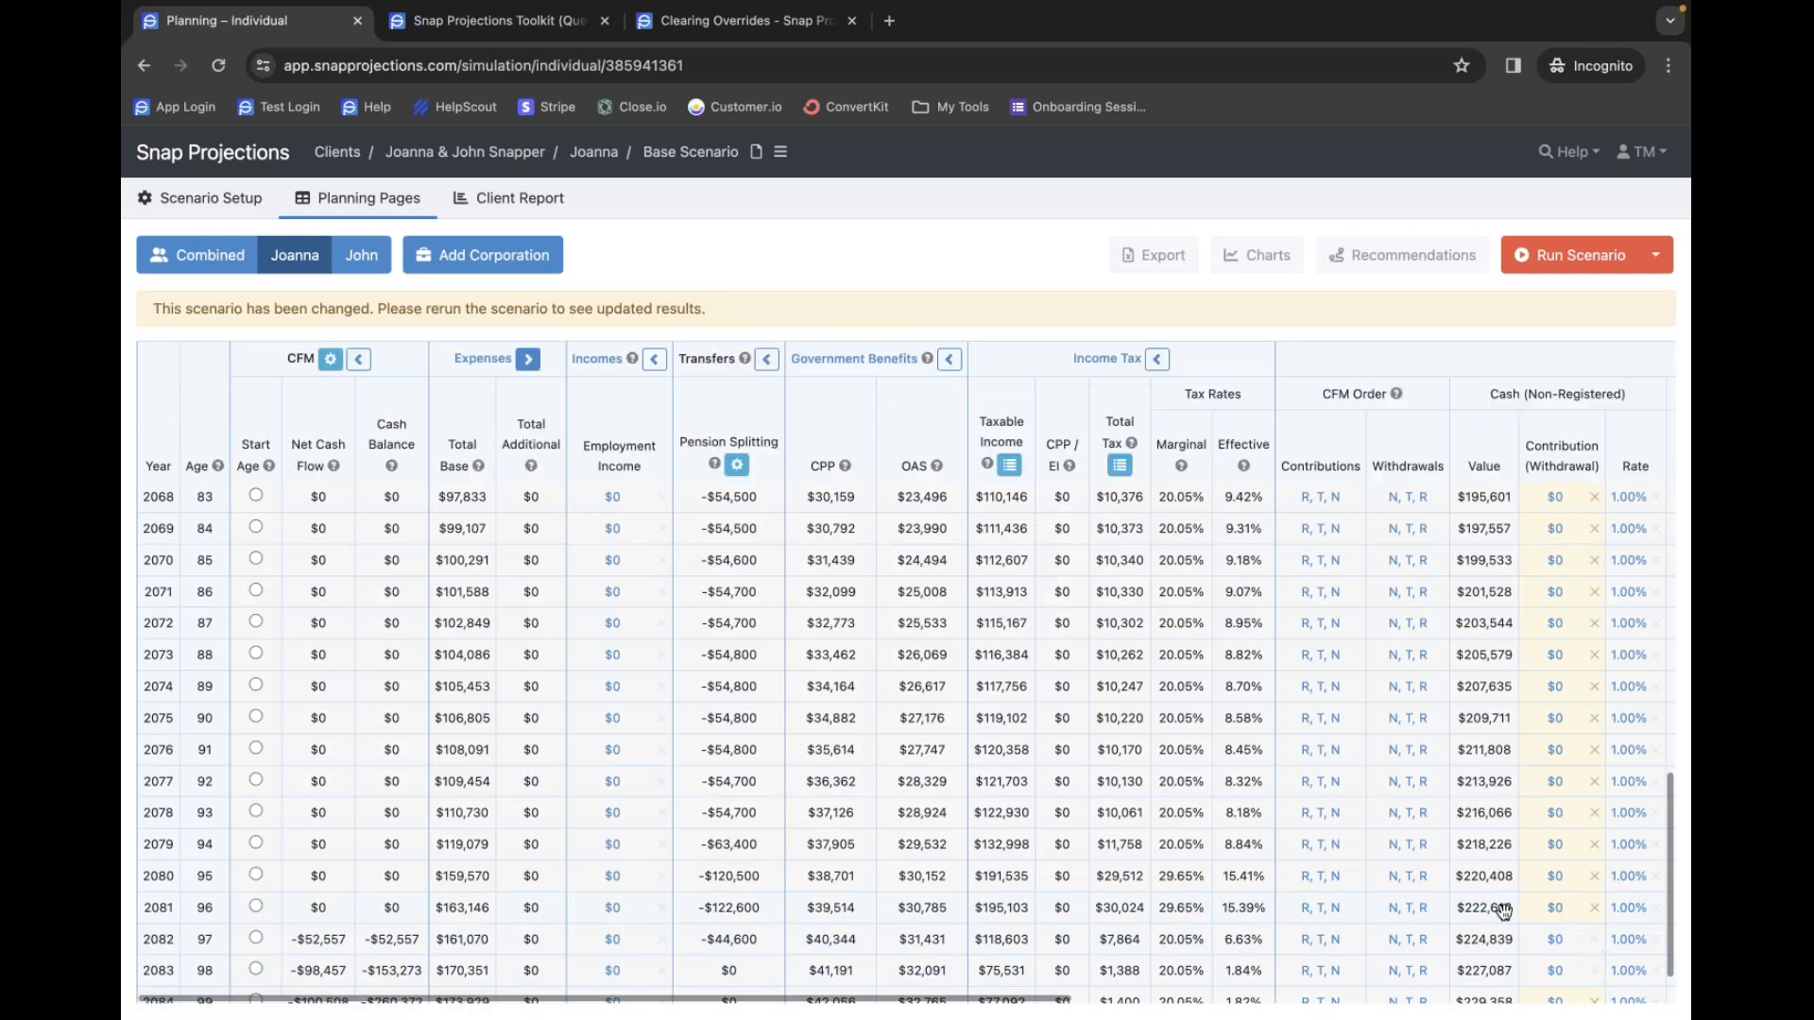
- Clear all of the first spouse's Cash (Non-Registered) contribution overrides from age 39 down to age 100 and rerun the scenario
scroll(1571, 728, "up", 6)
scroll(1569, 682, "up", 8)
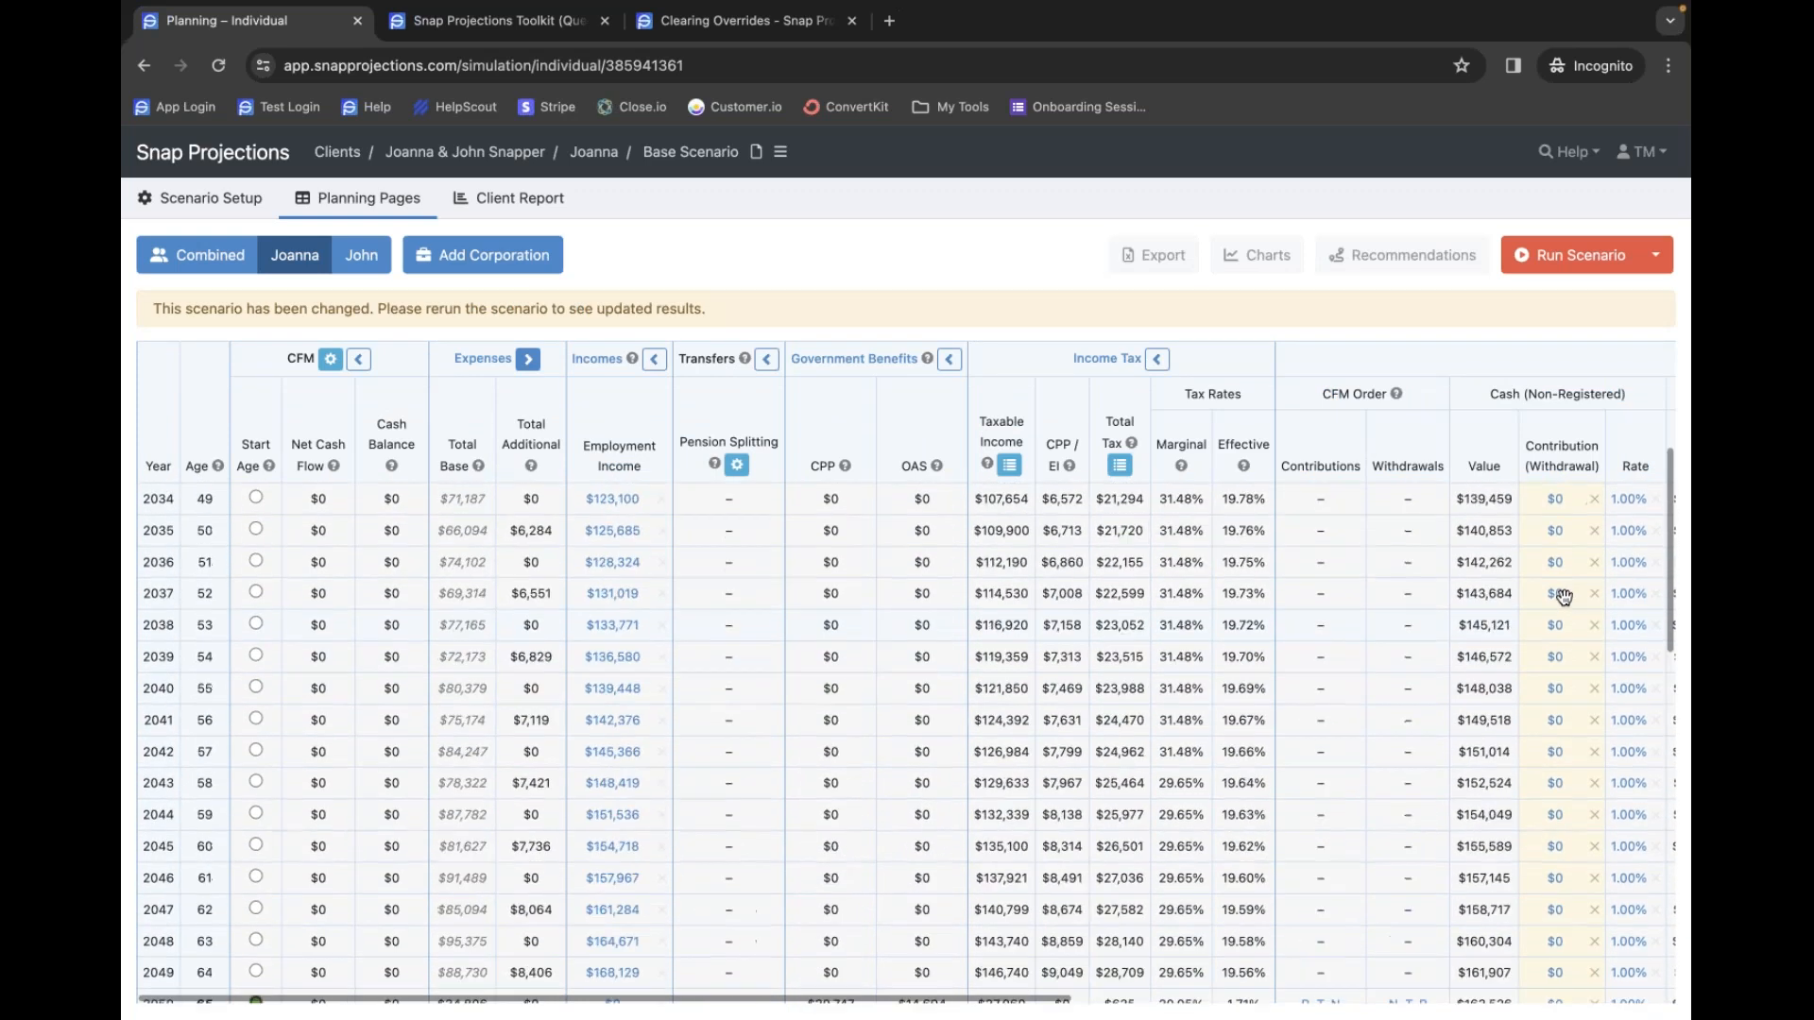
scroll(1467, 540, "right", 4)
scroll(1466, 540, "right", 2)
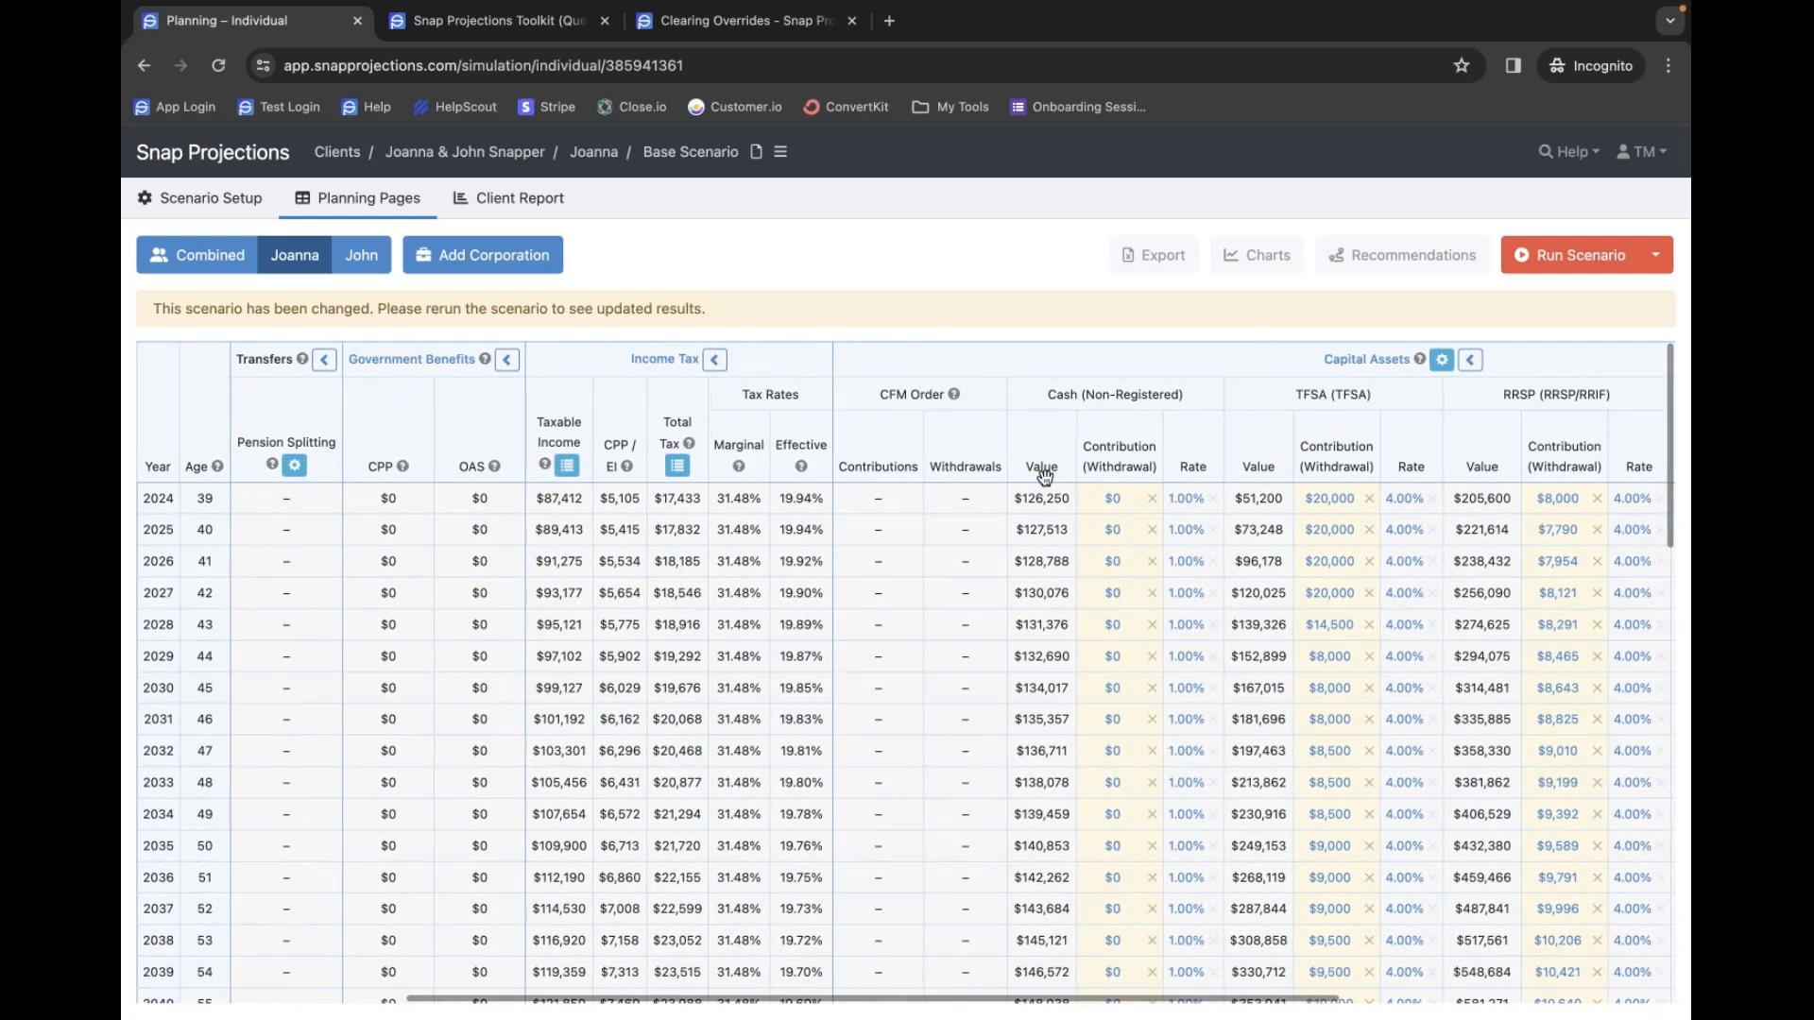
left_click(1114, 501)
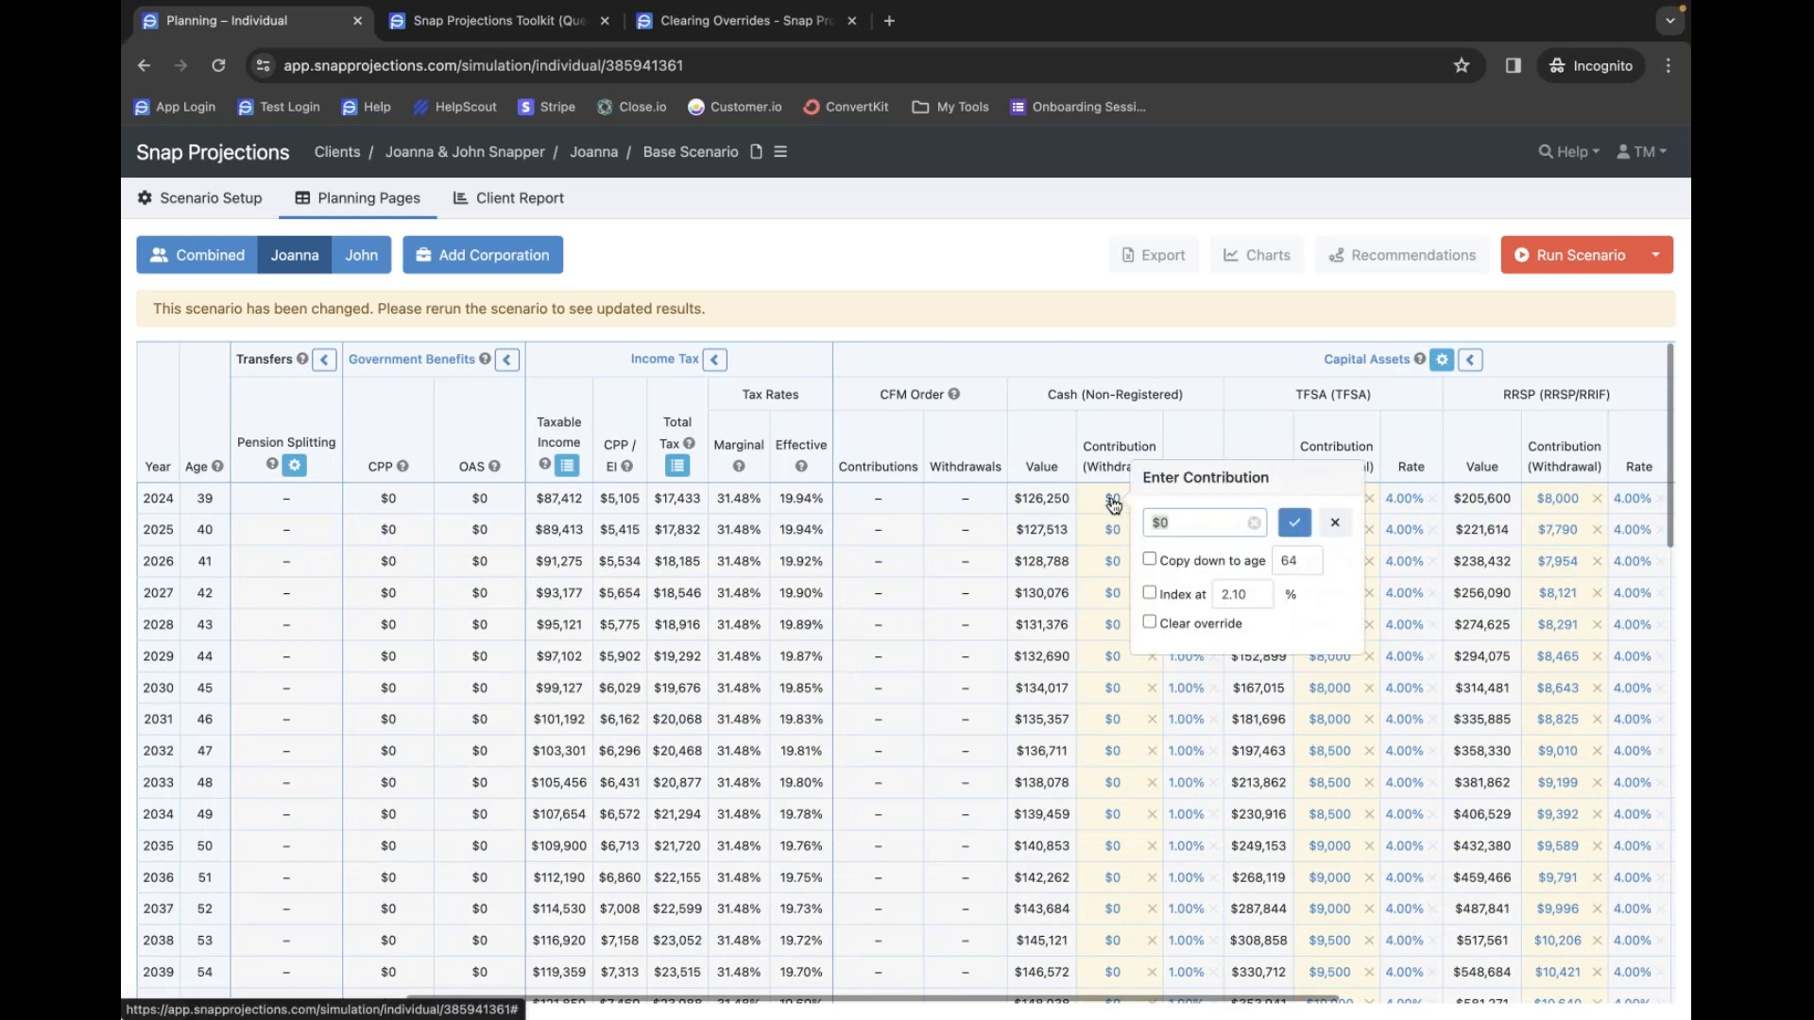
left_click(1181, 562)
left_click(1288, 559)
type("100")
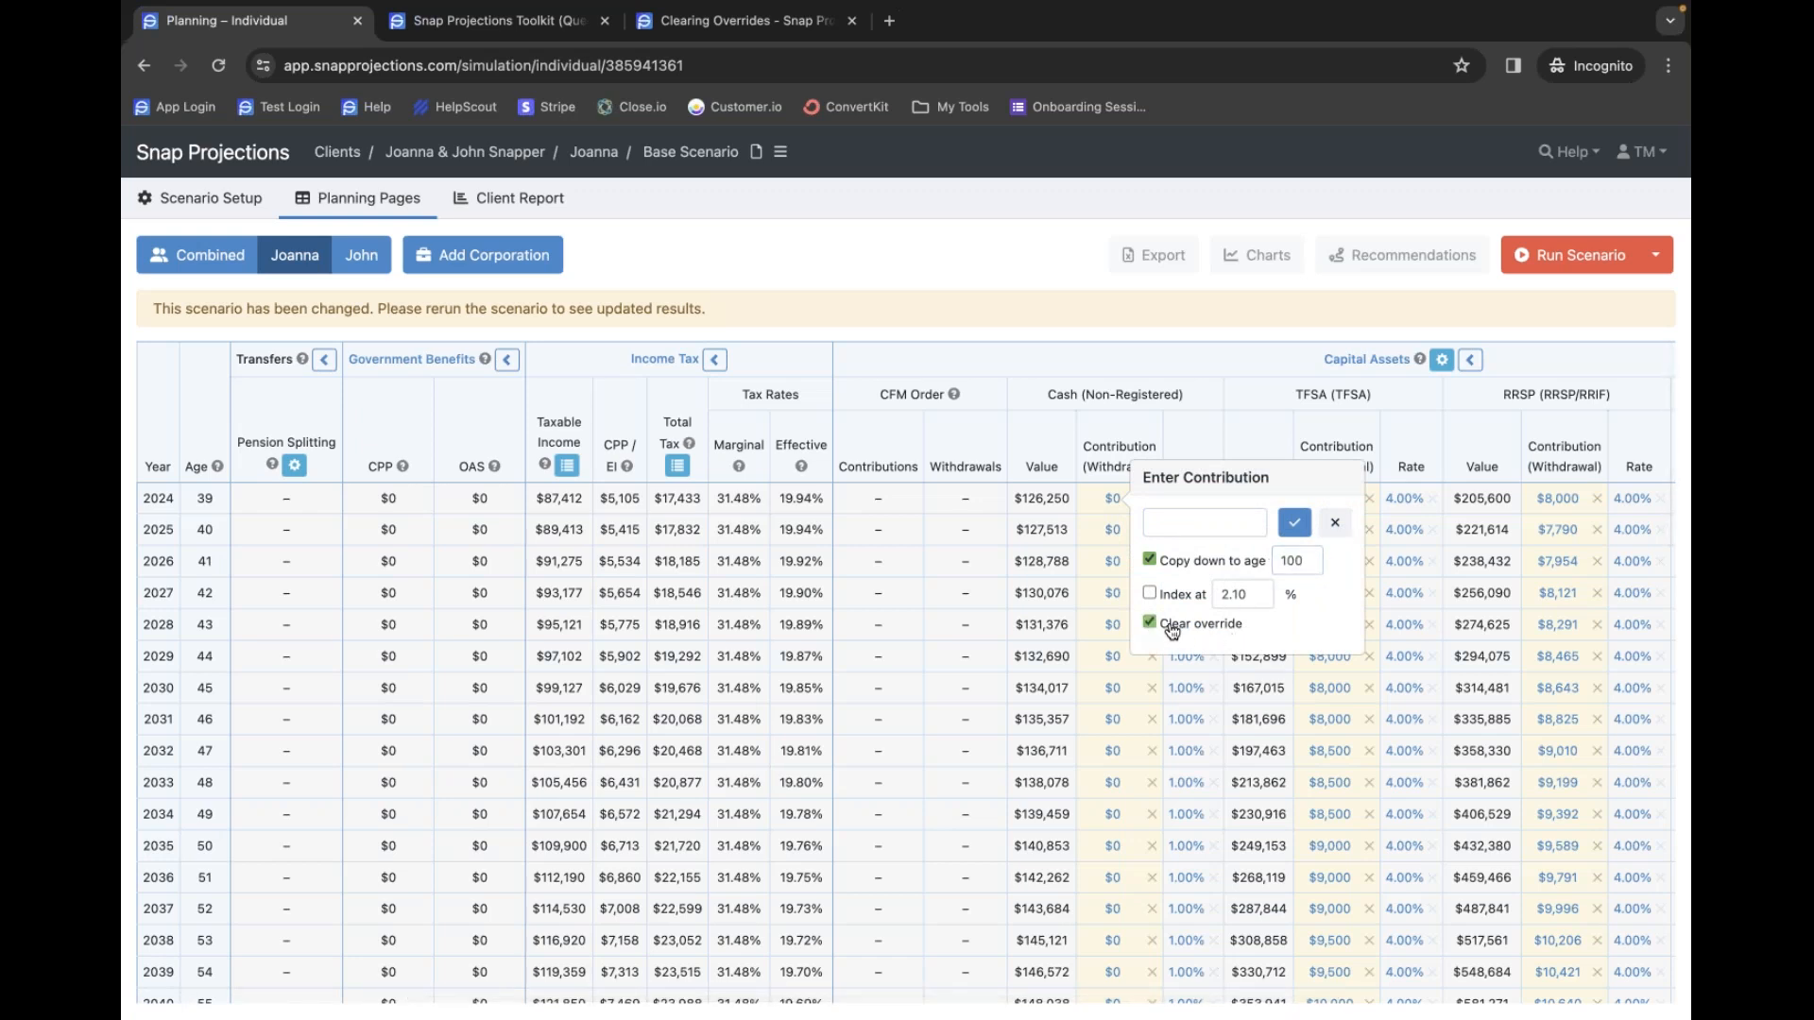
left_click(1181, 625)
left_click(1295, 525)
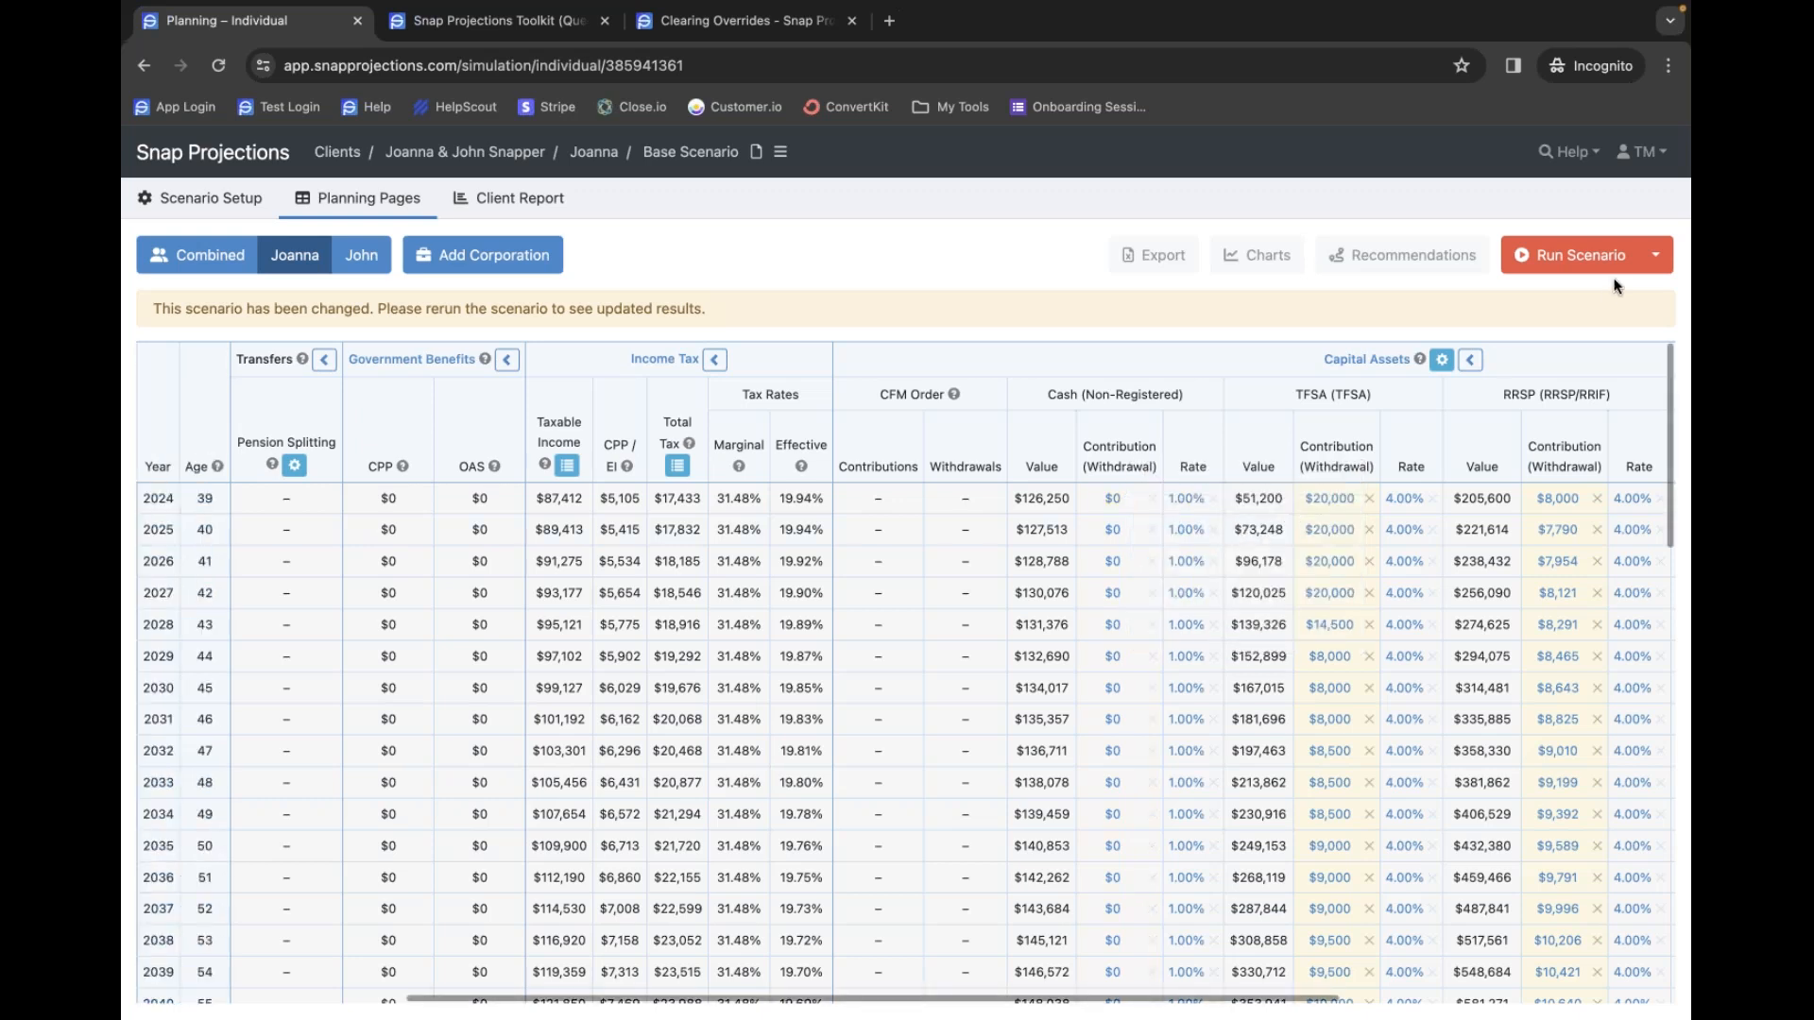
left_click(1570, 267)
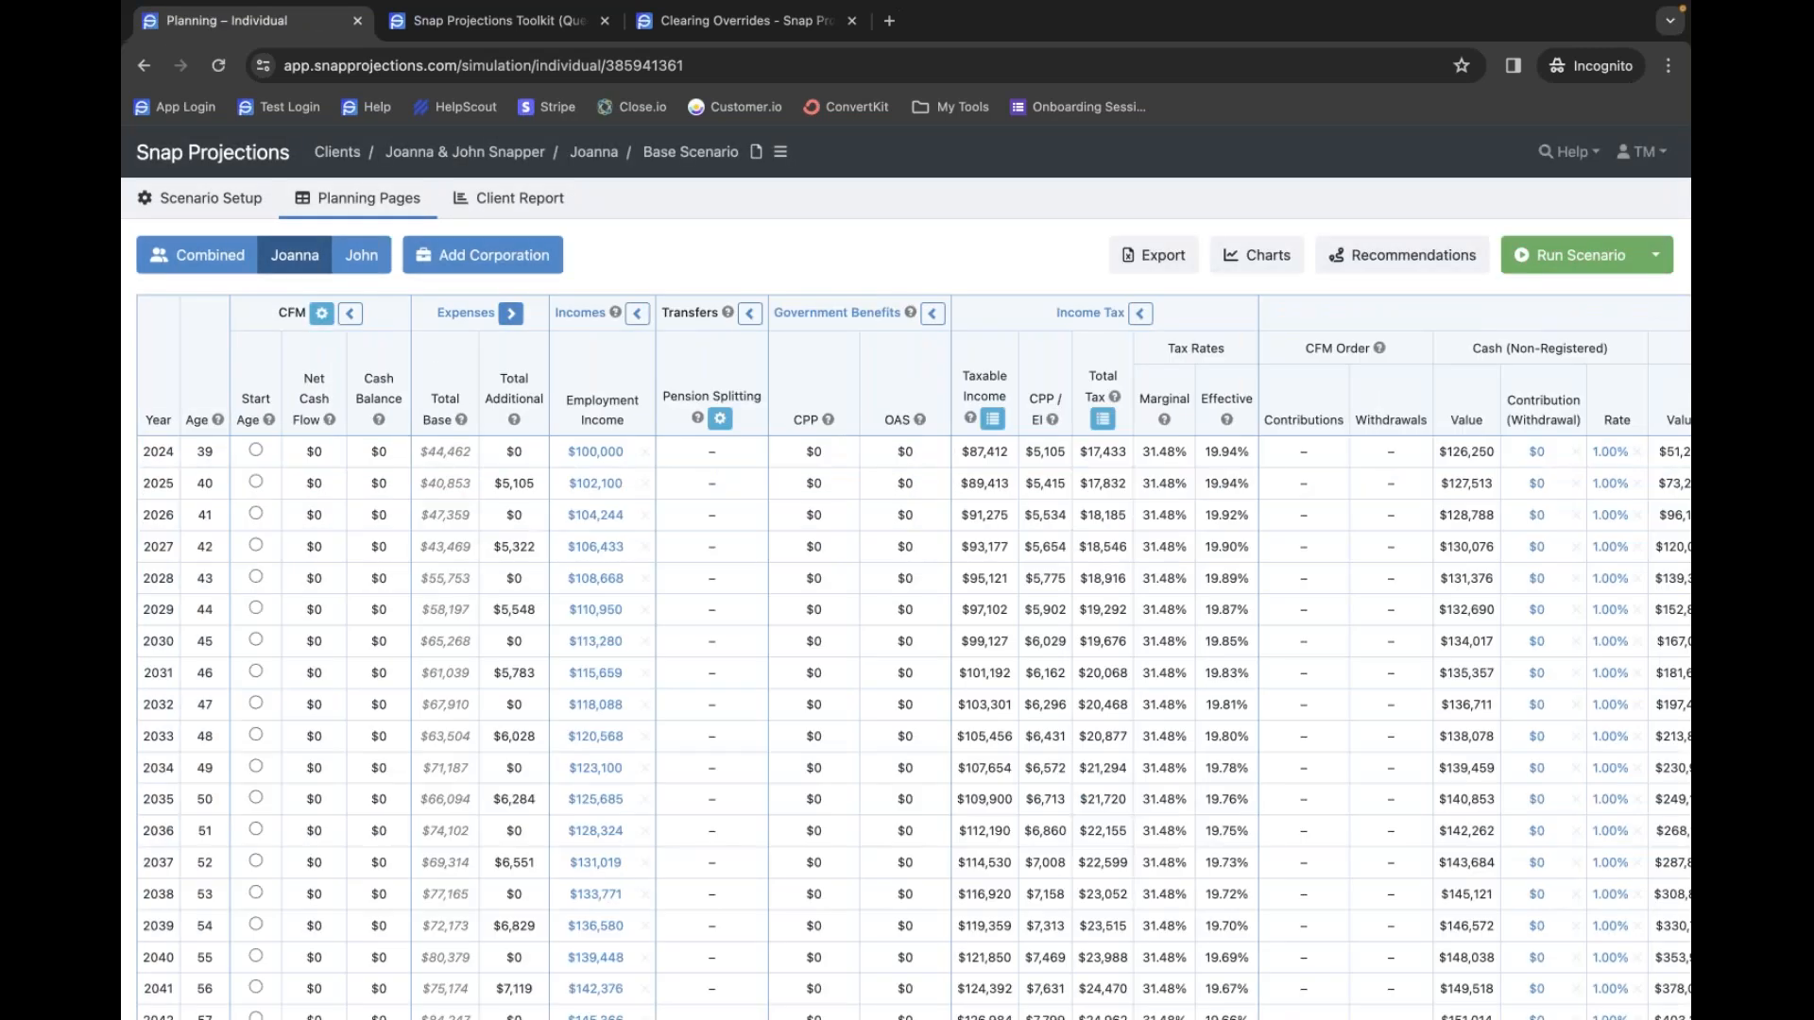
- Examine the first spouse's late-life net cash flow, TFSA and RRSP withdrawals, and estate balances through age 100
scroll(1293, 886, "down", 15)
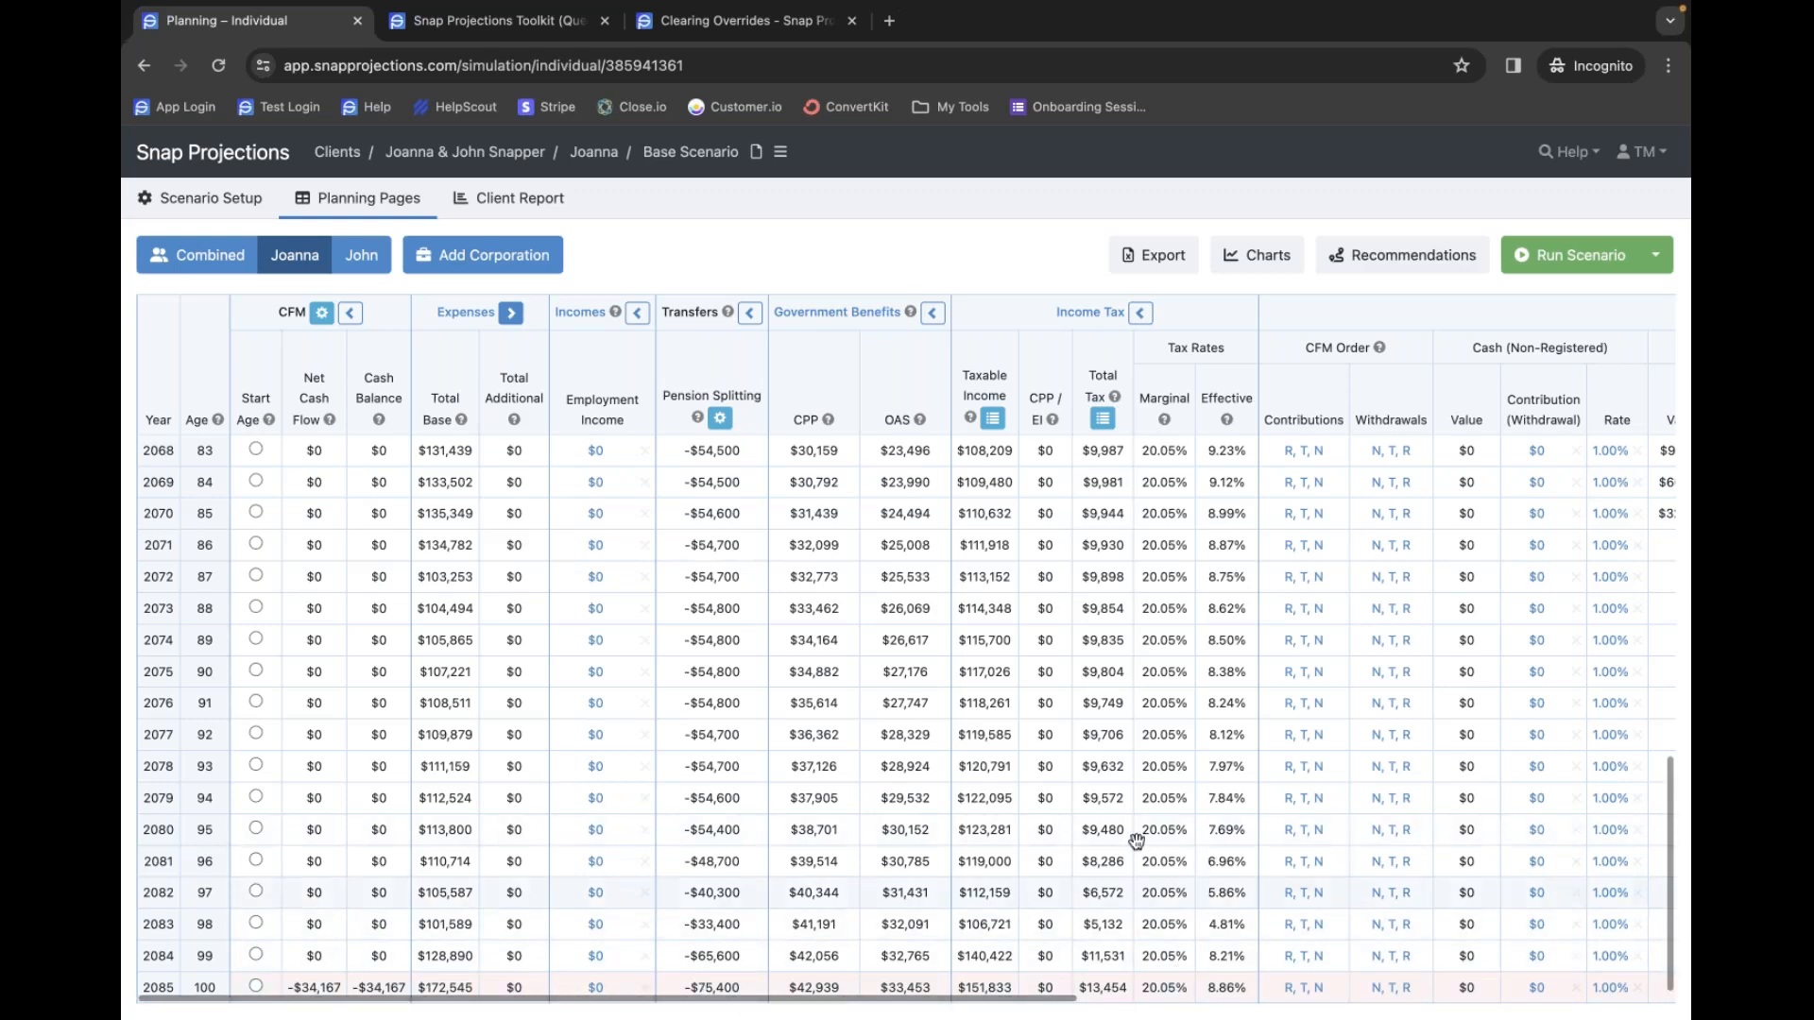
scroll(1153, 981, "right", 10)
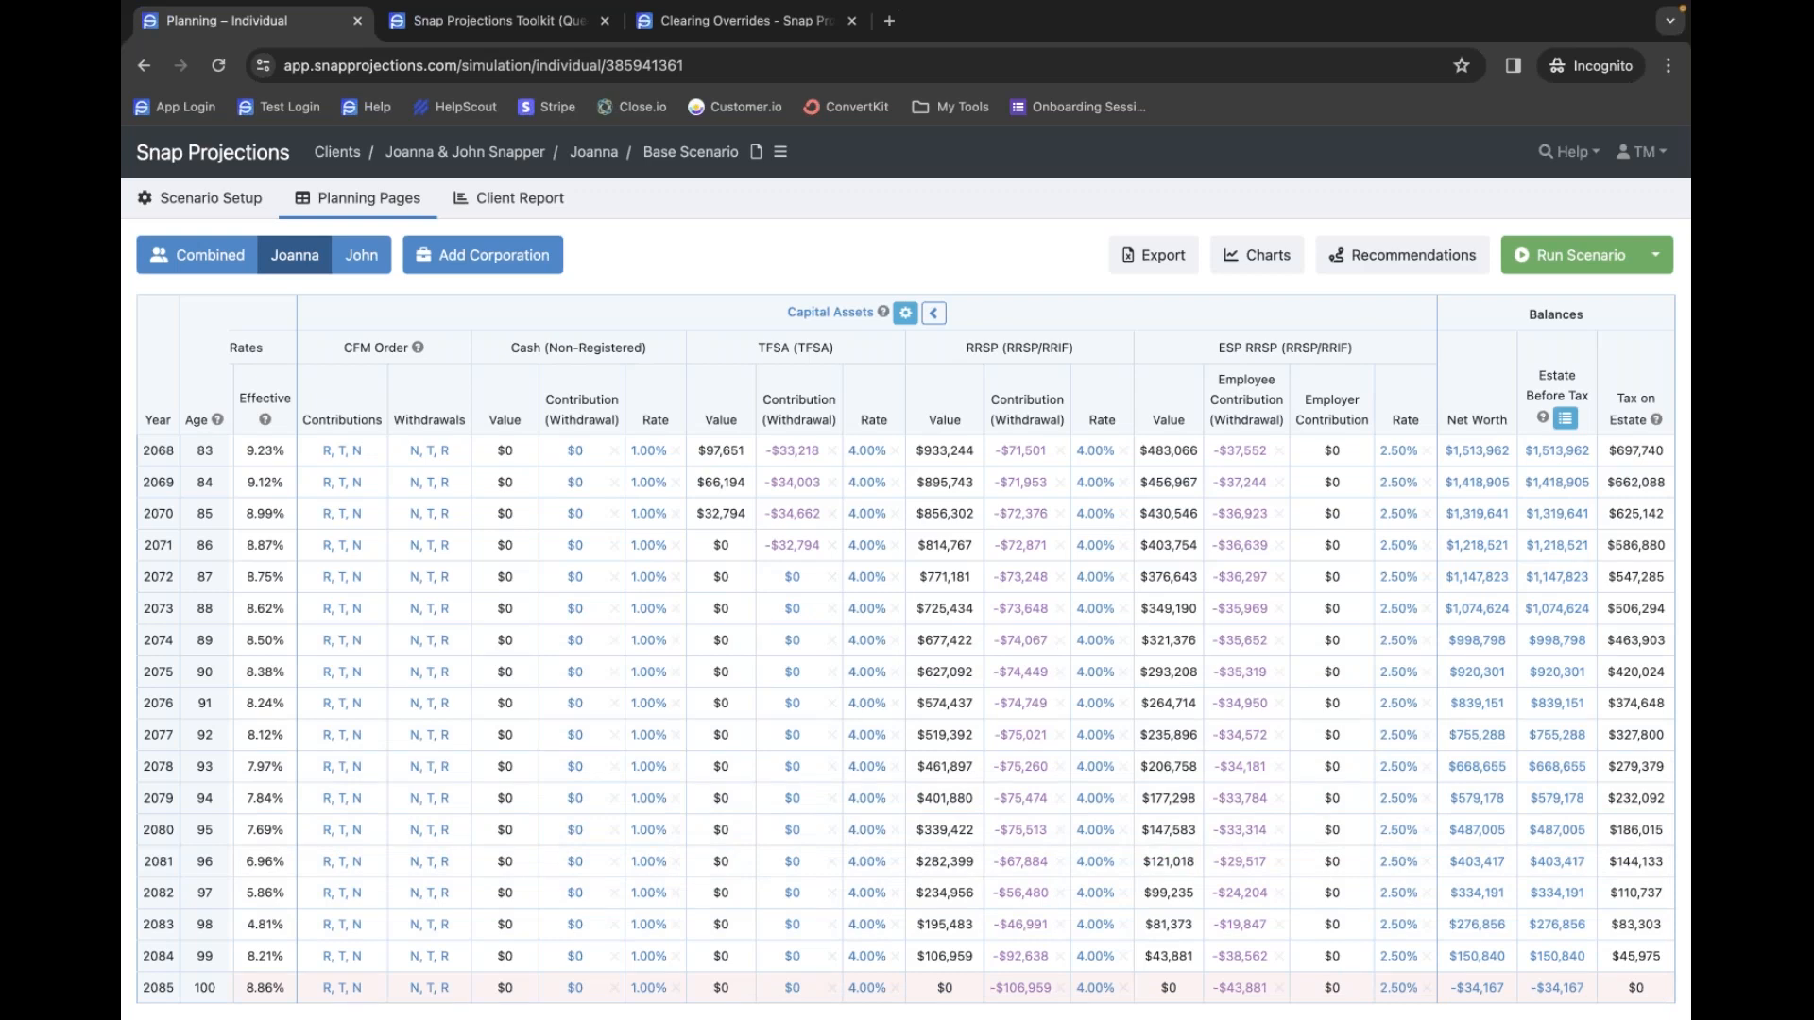
scroll(907, 747, "up", 3)
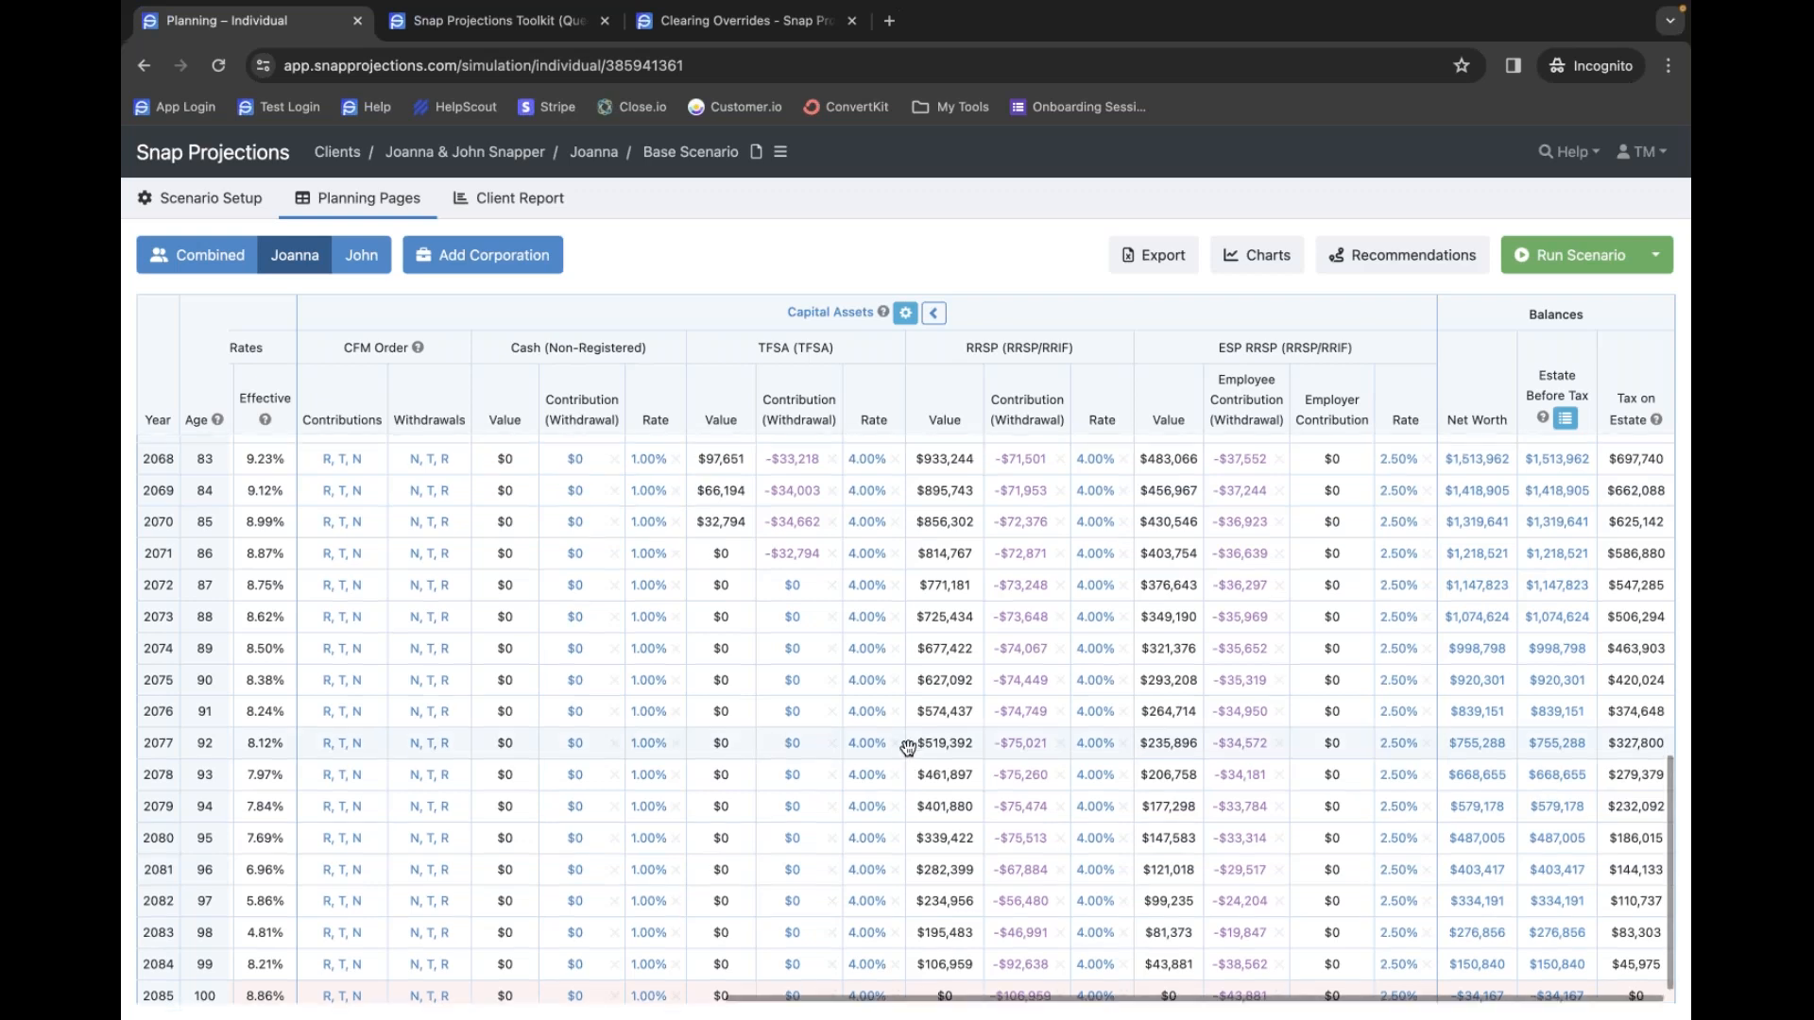
scroll(906, 747, "up", 1)
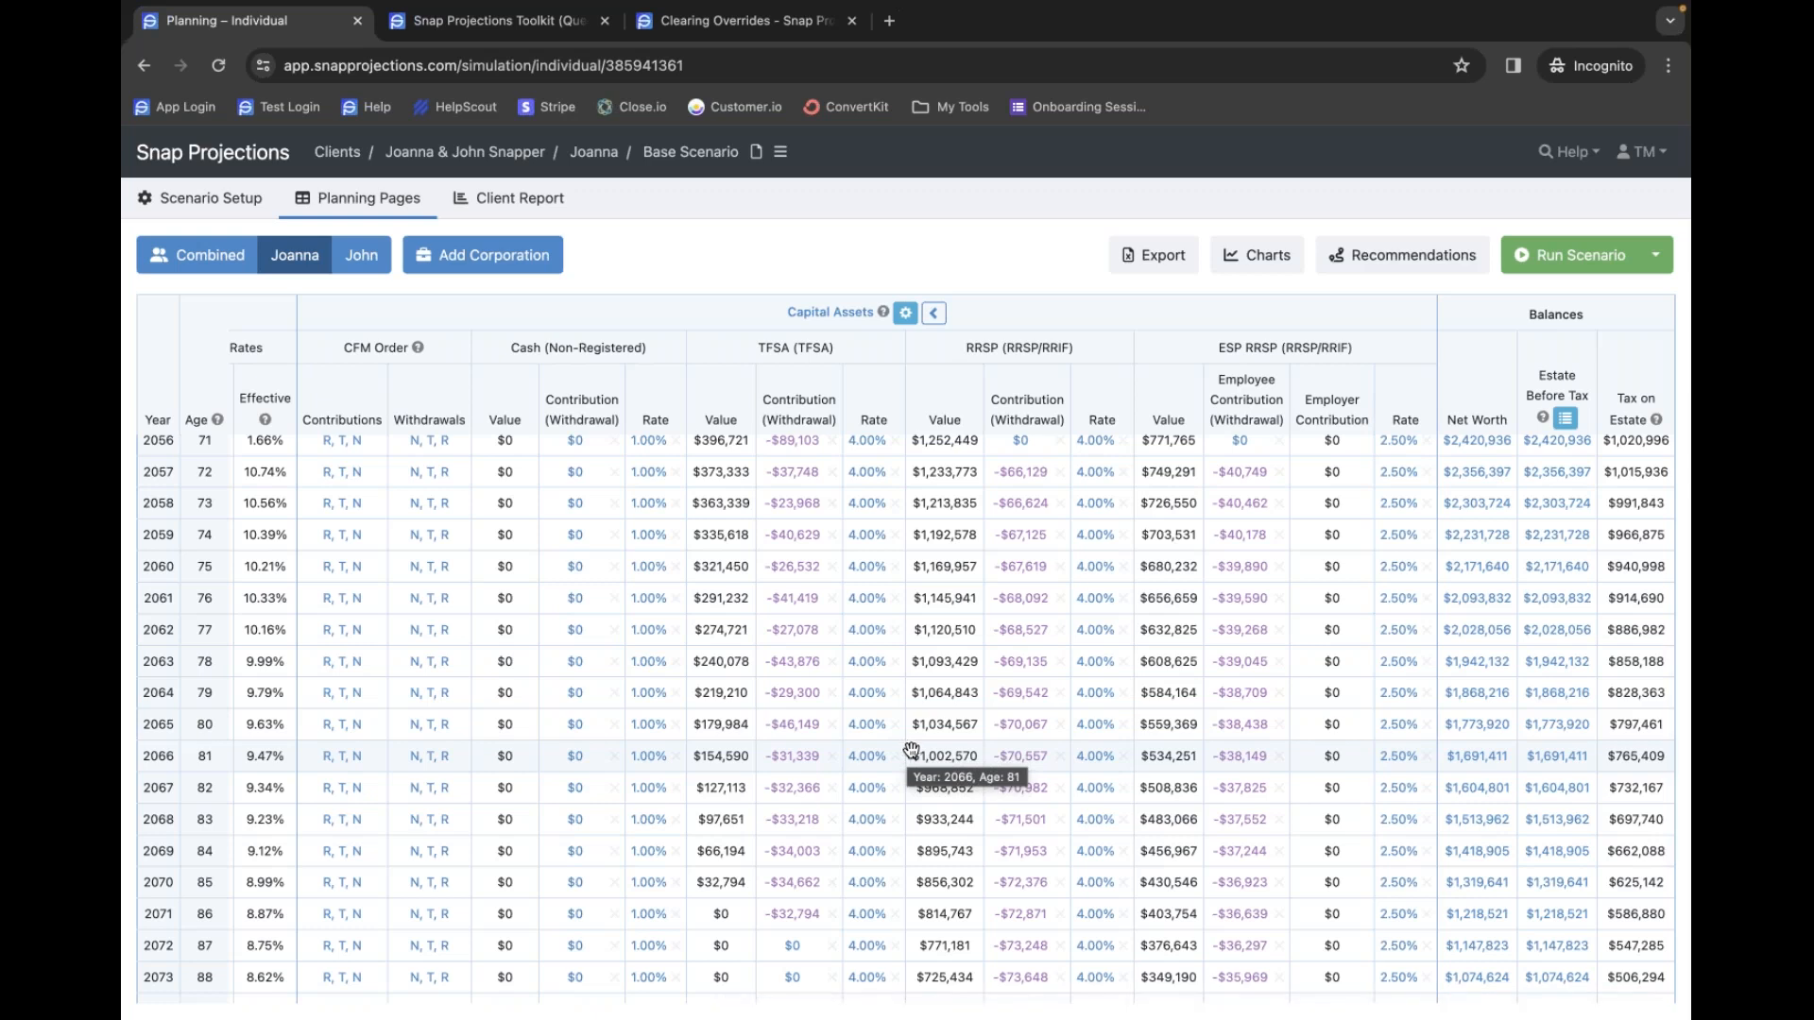
scroll(926, 819, "down", 1)
scroll(926, 819, "down", 5)
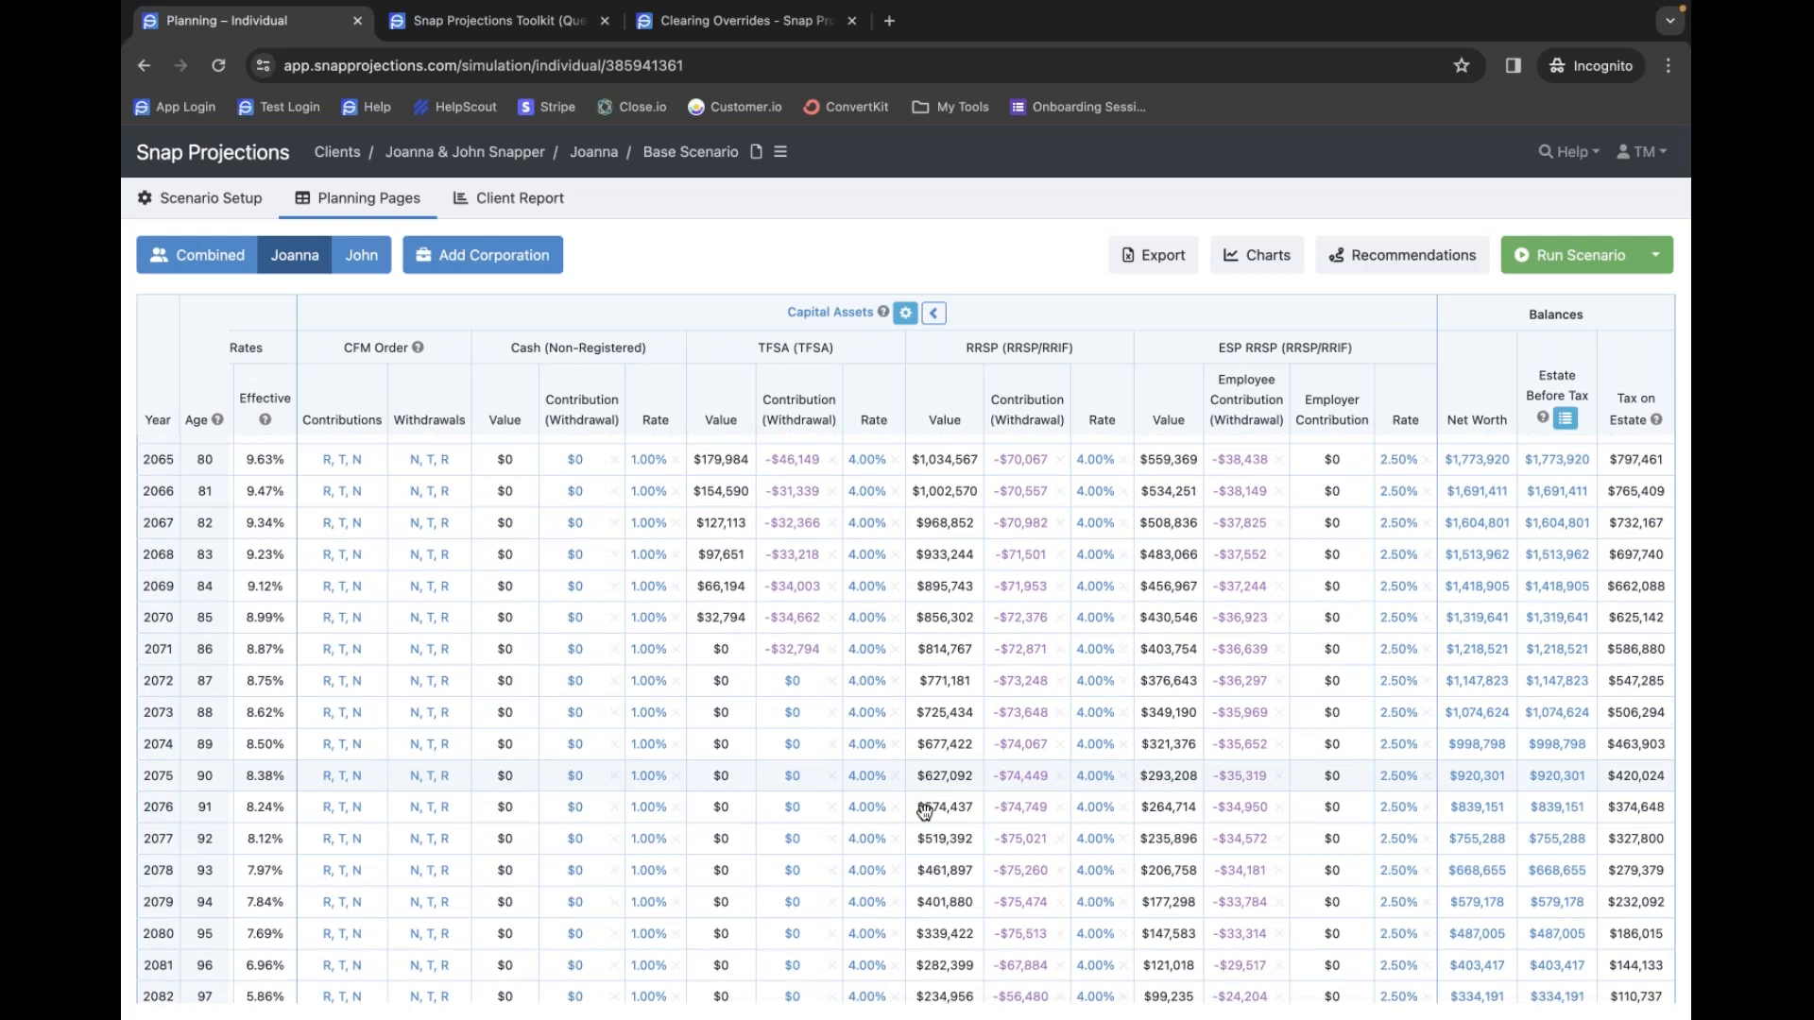
scroll(923, 812, "up", 1)
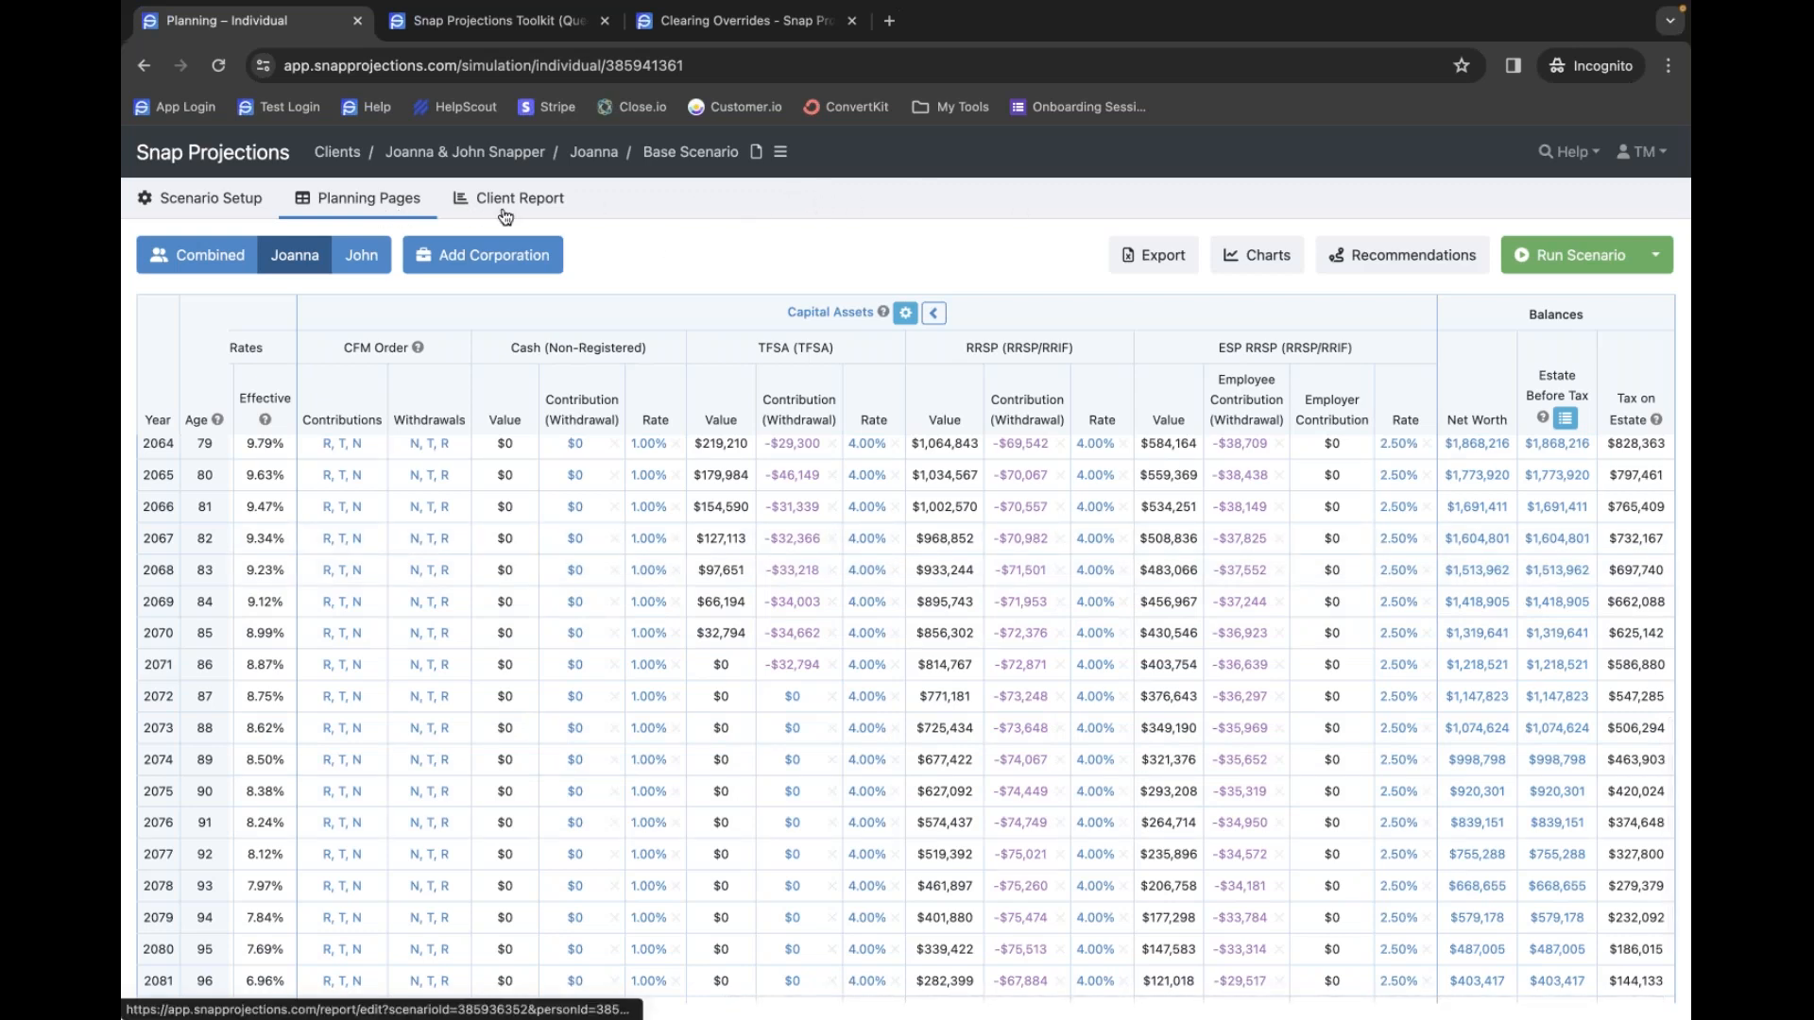
- Return to the combined planning page and make a copy of the Base Scenario
left_click(140, 261)
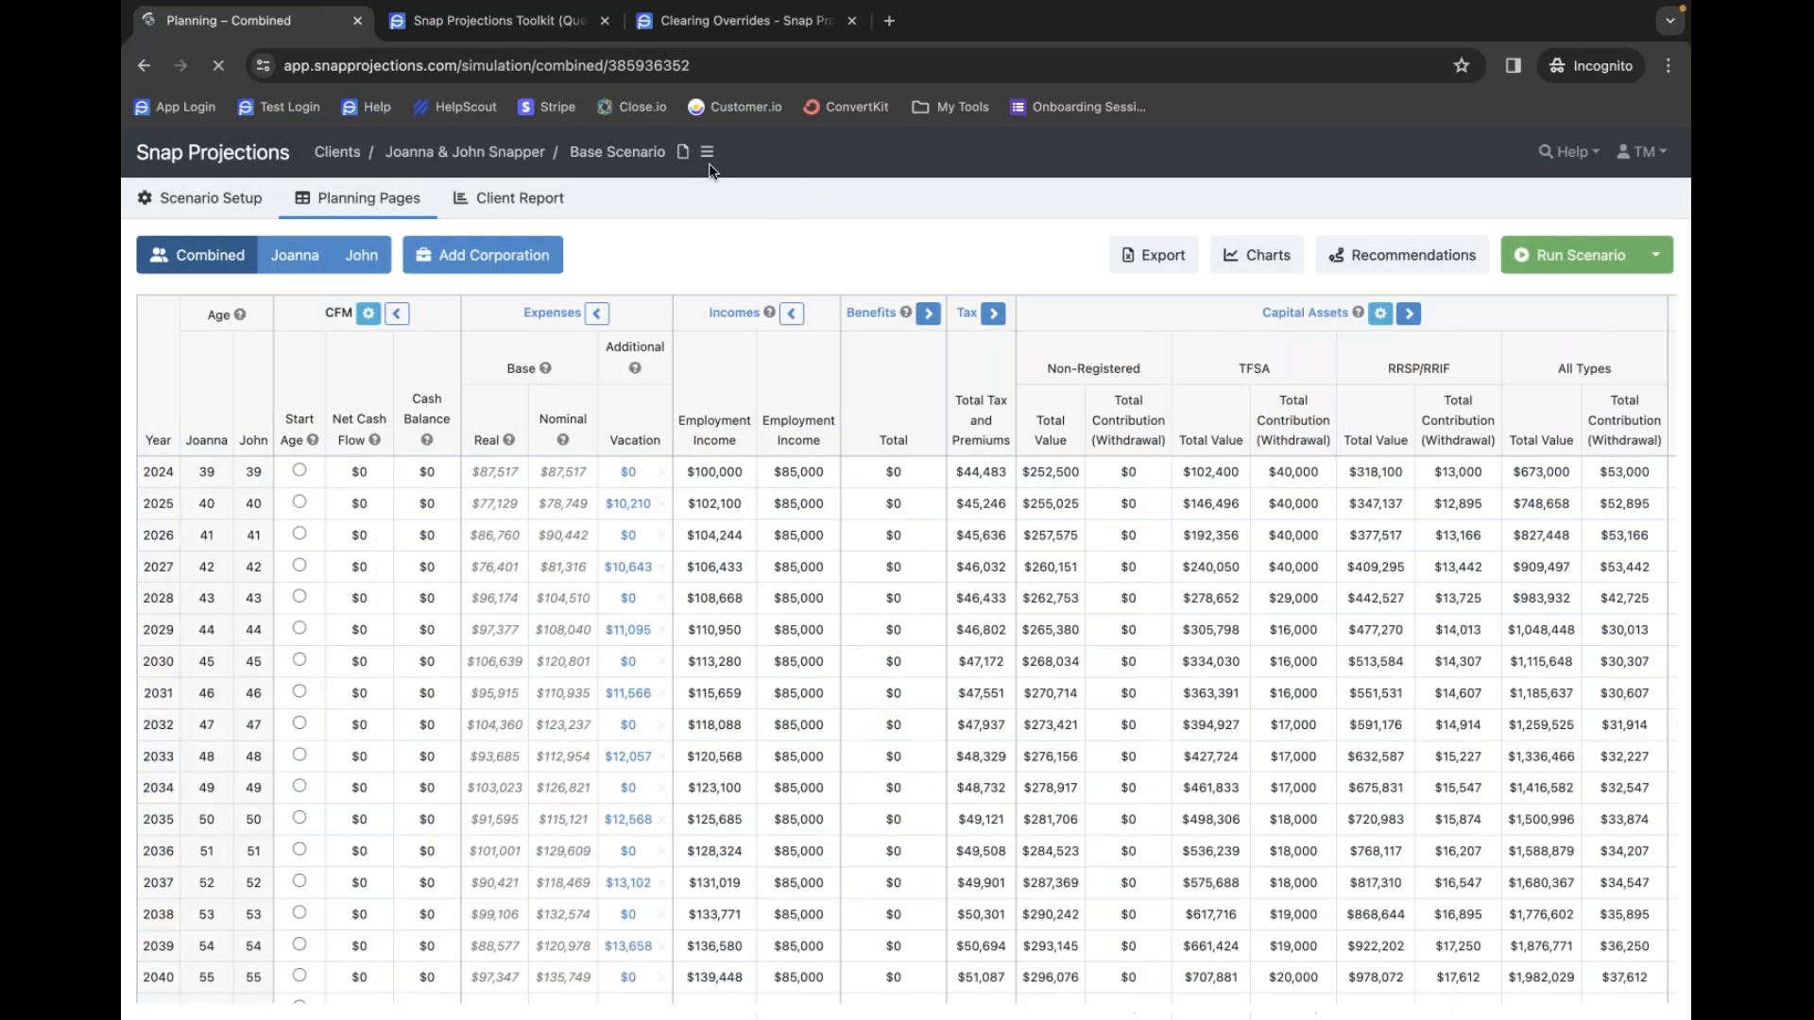
left_click(707, 151)
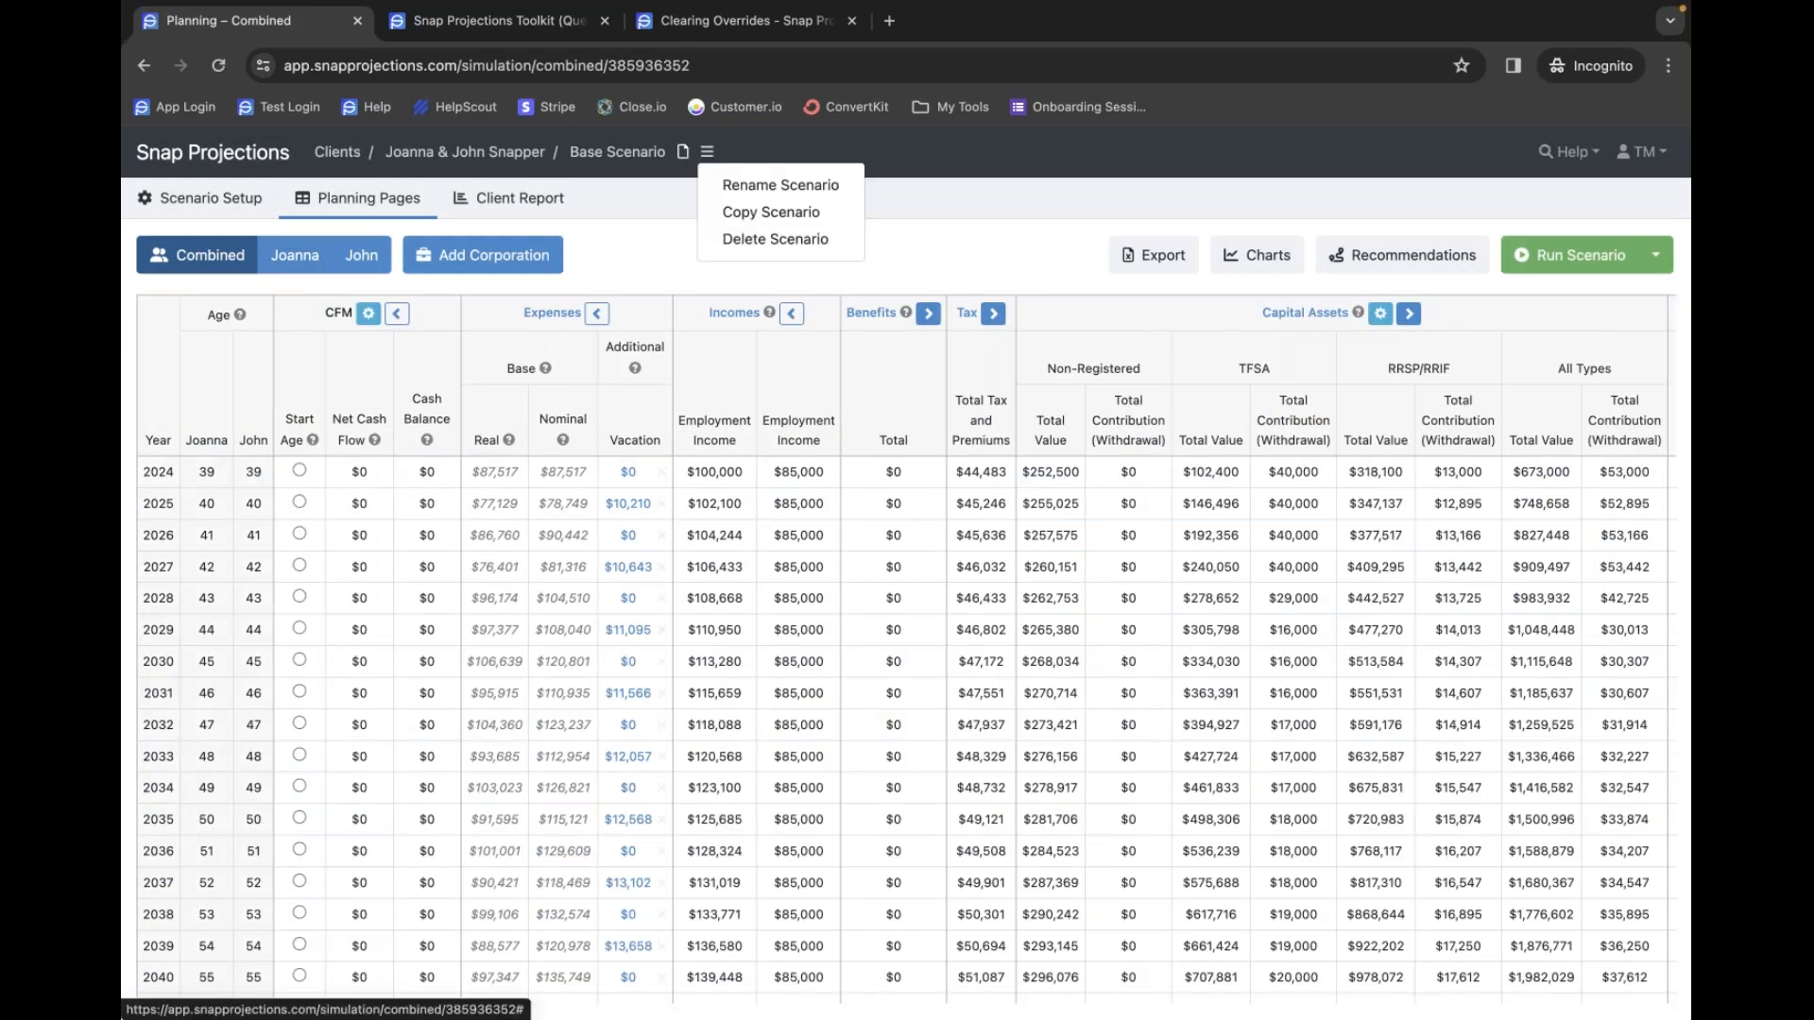
left_click(782, 213)
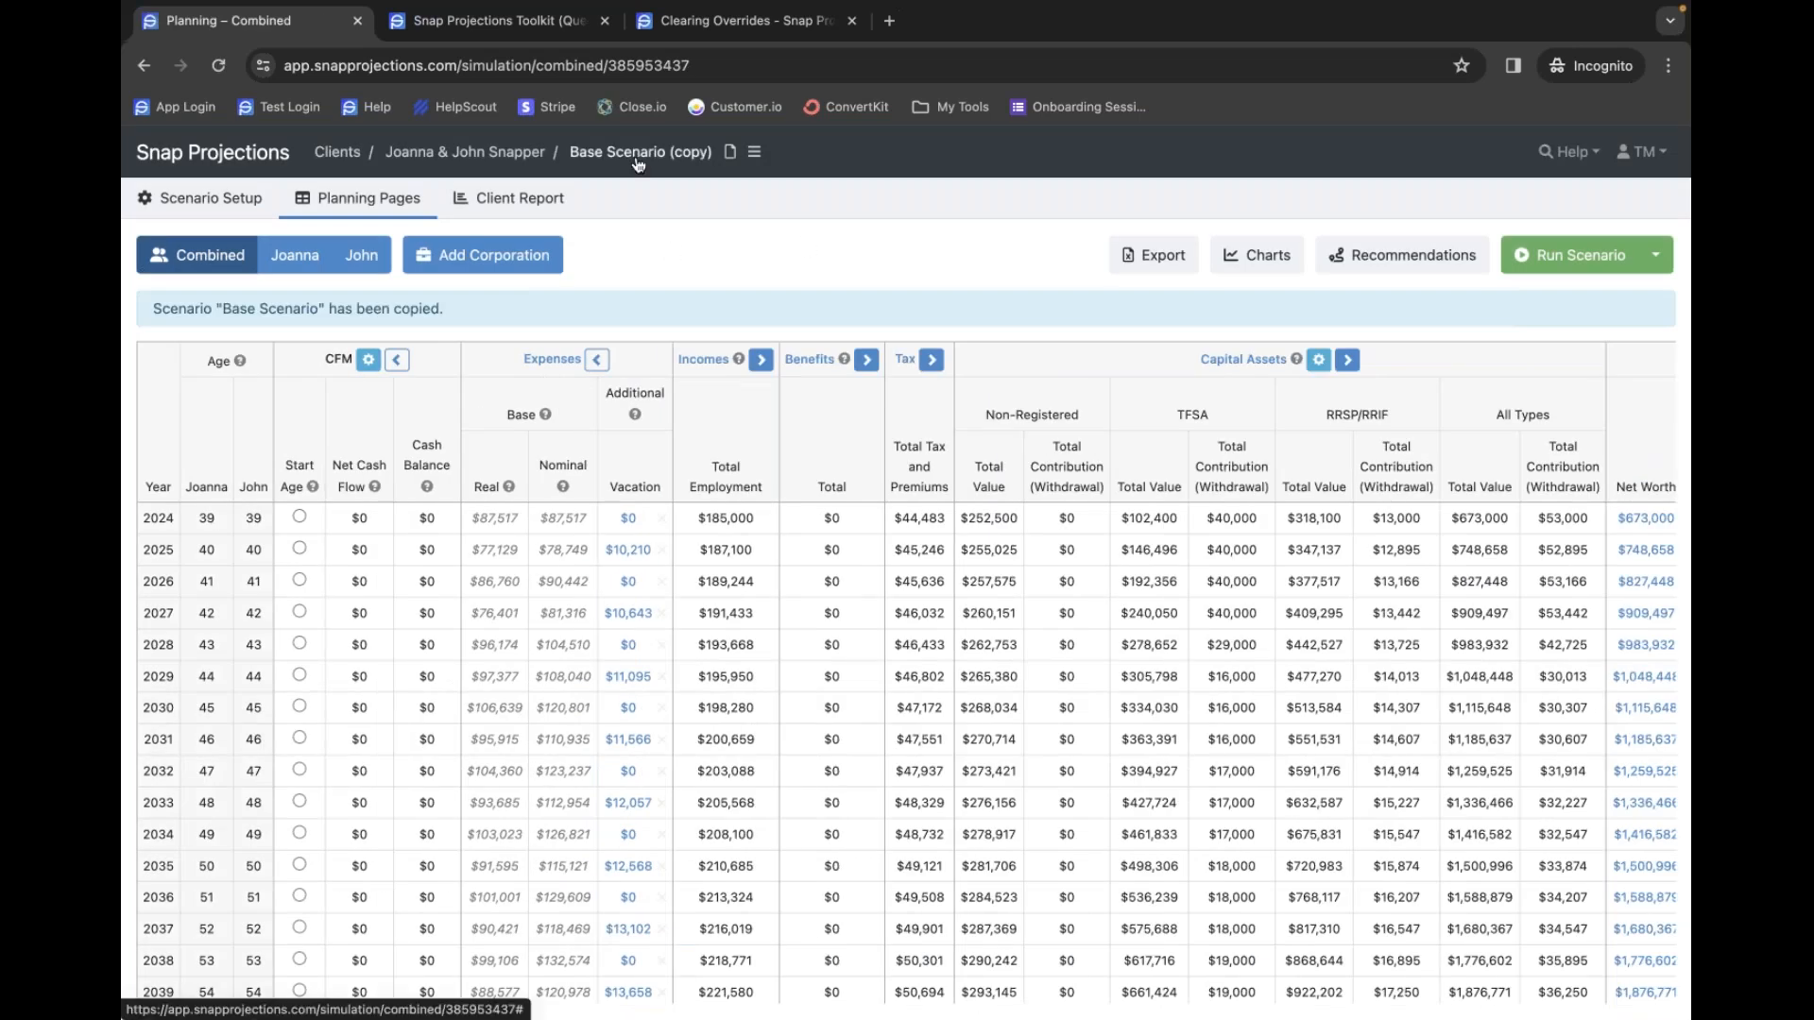
left_click(635, 157)
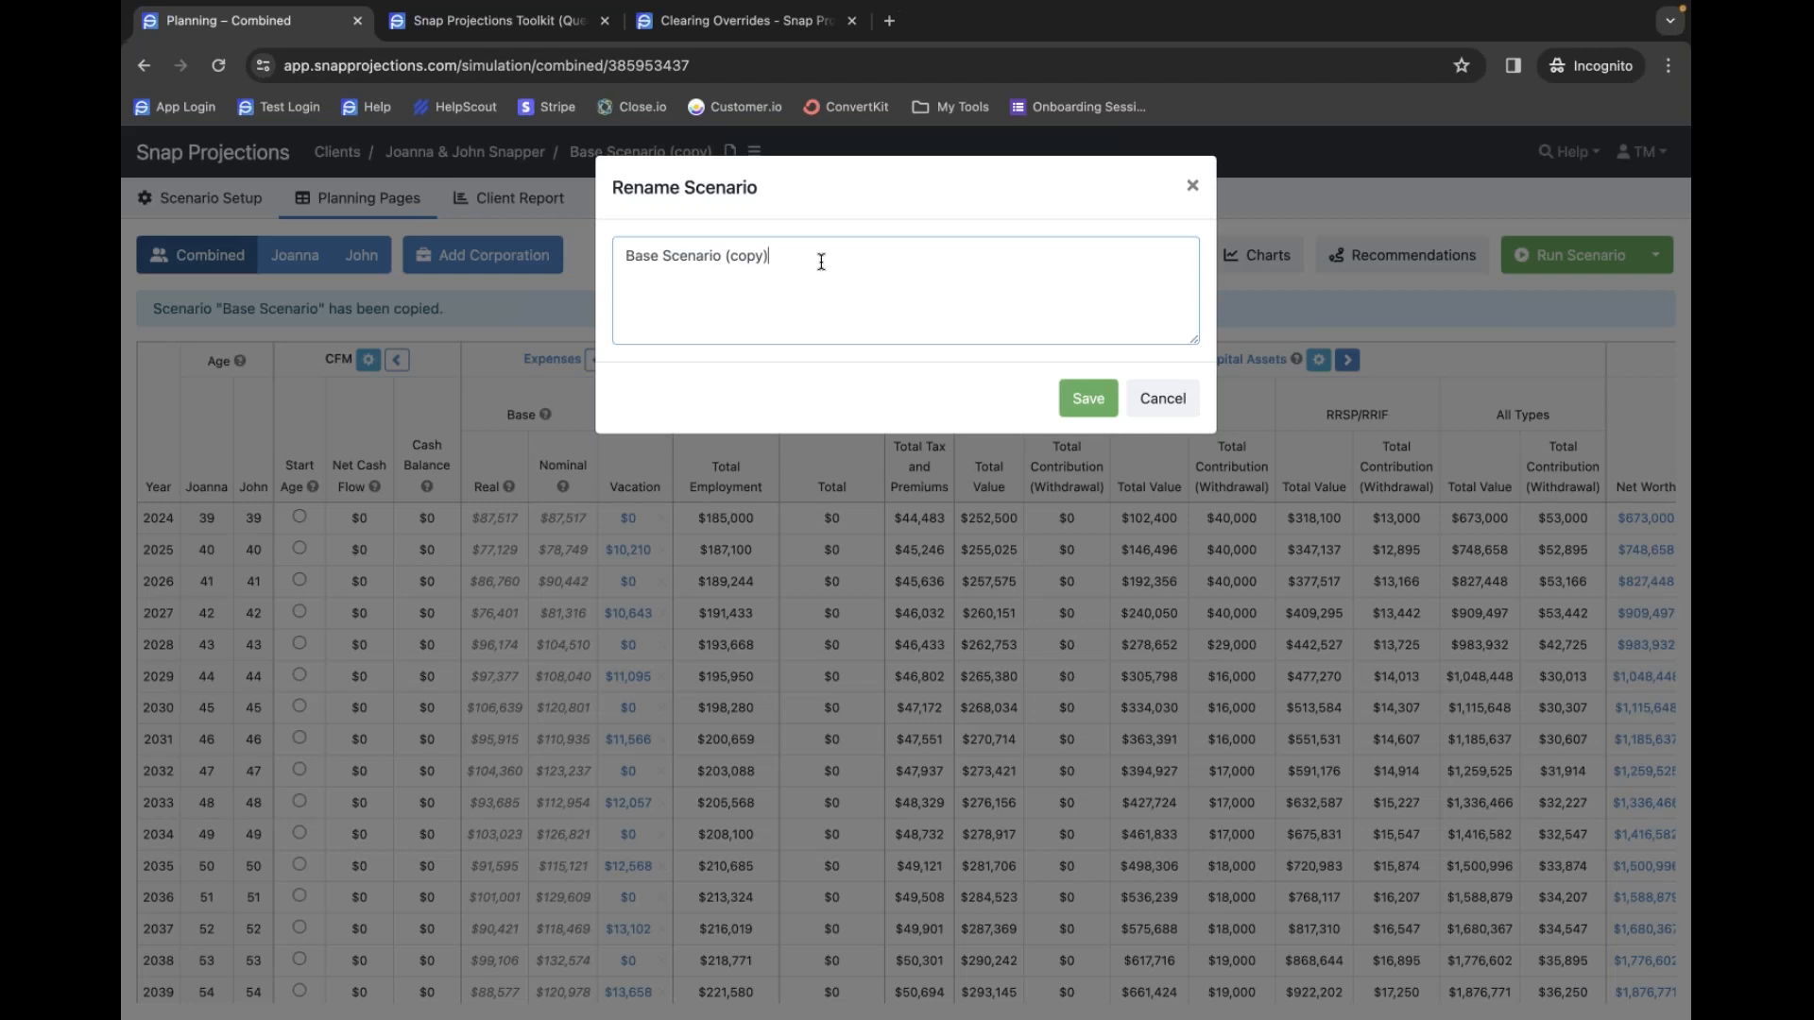
left_click_drag(821, 260, 725, 263)
left_click(1162, 402)
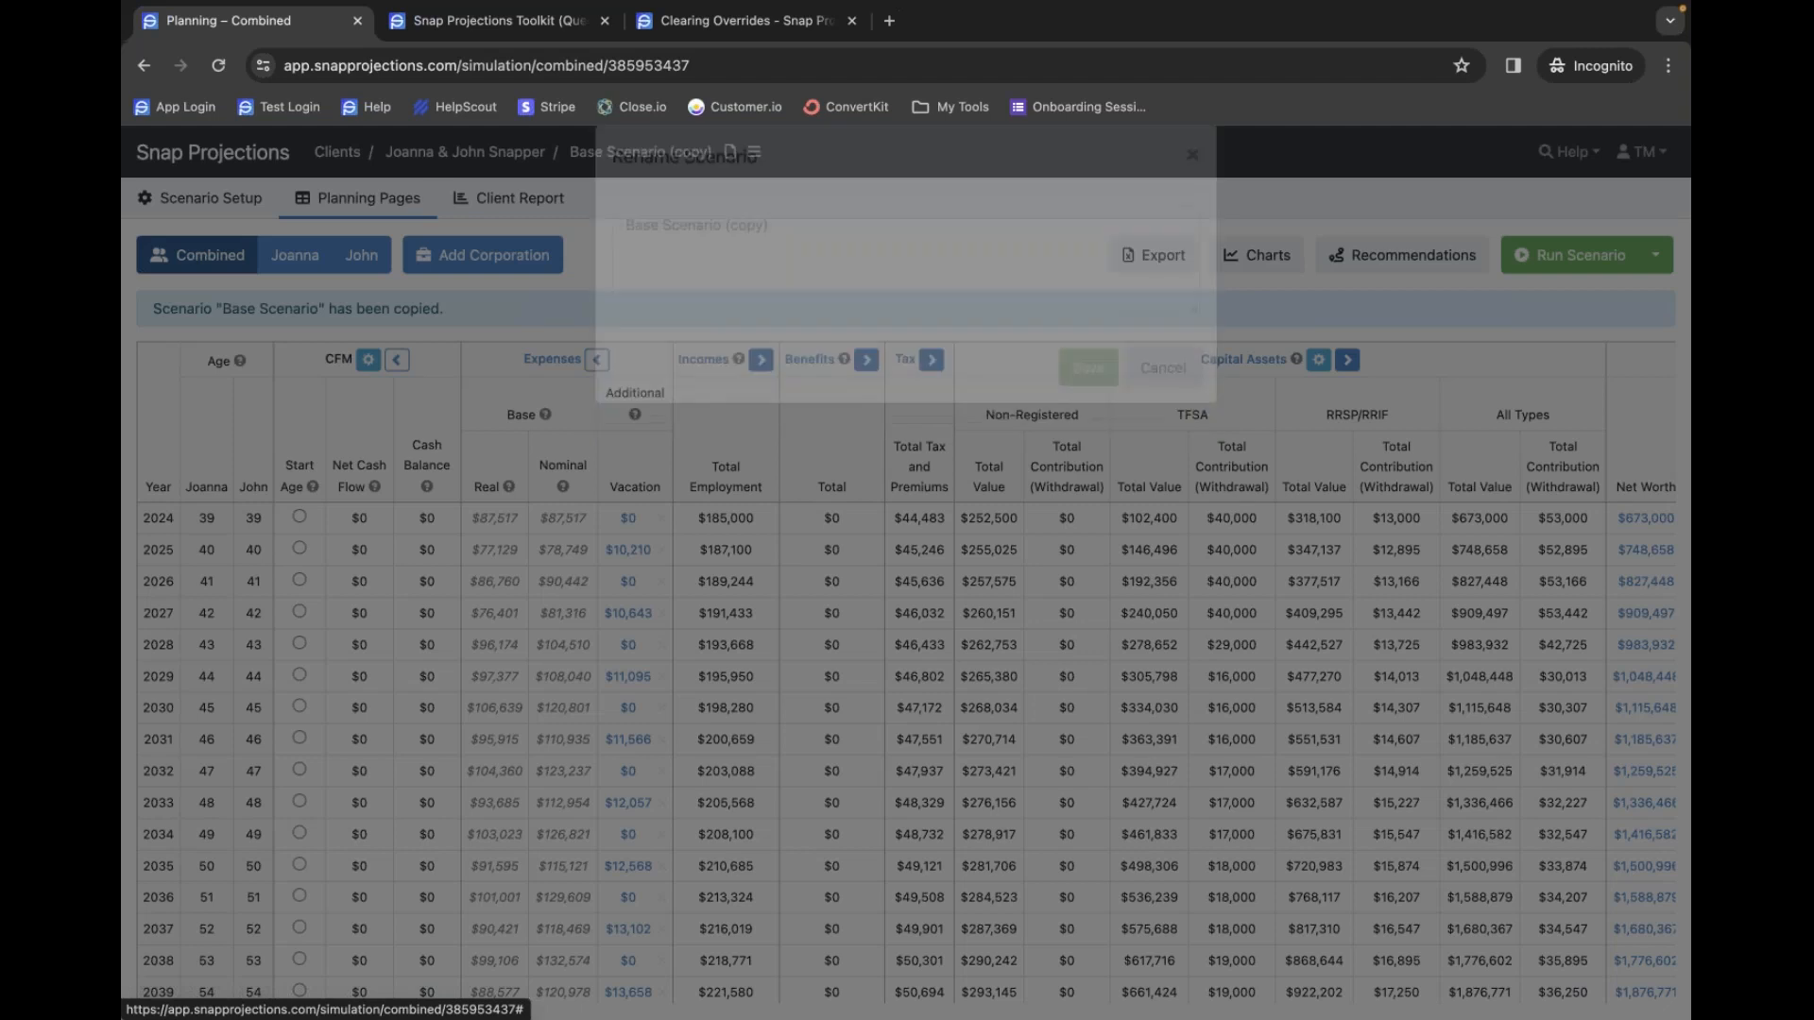
- Switch from the copied scenario back to the Base Scenario
left_click(753, 154)
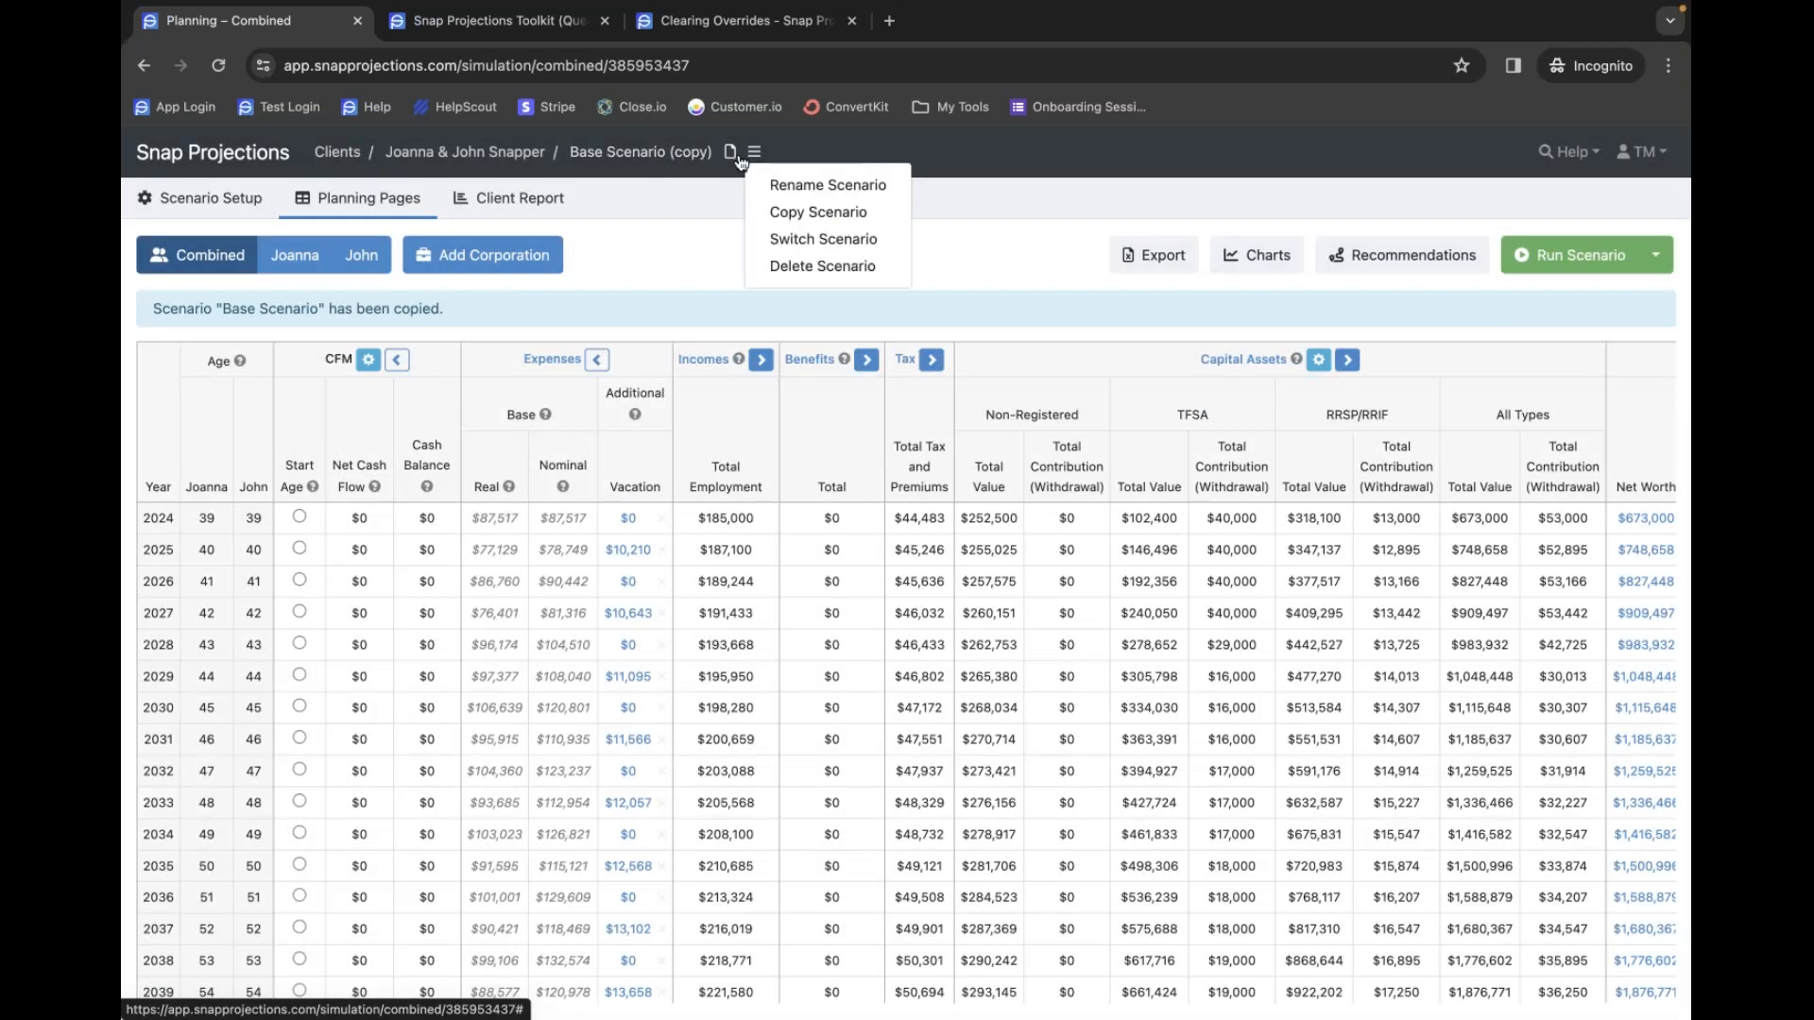
left_click(820, 241)
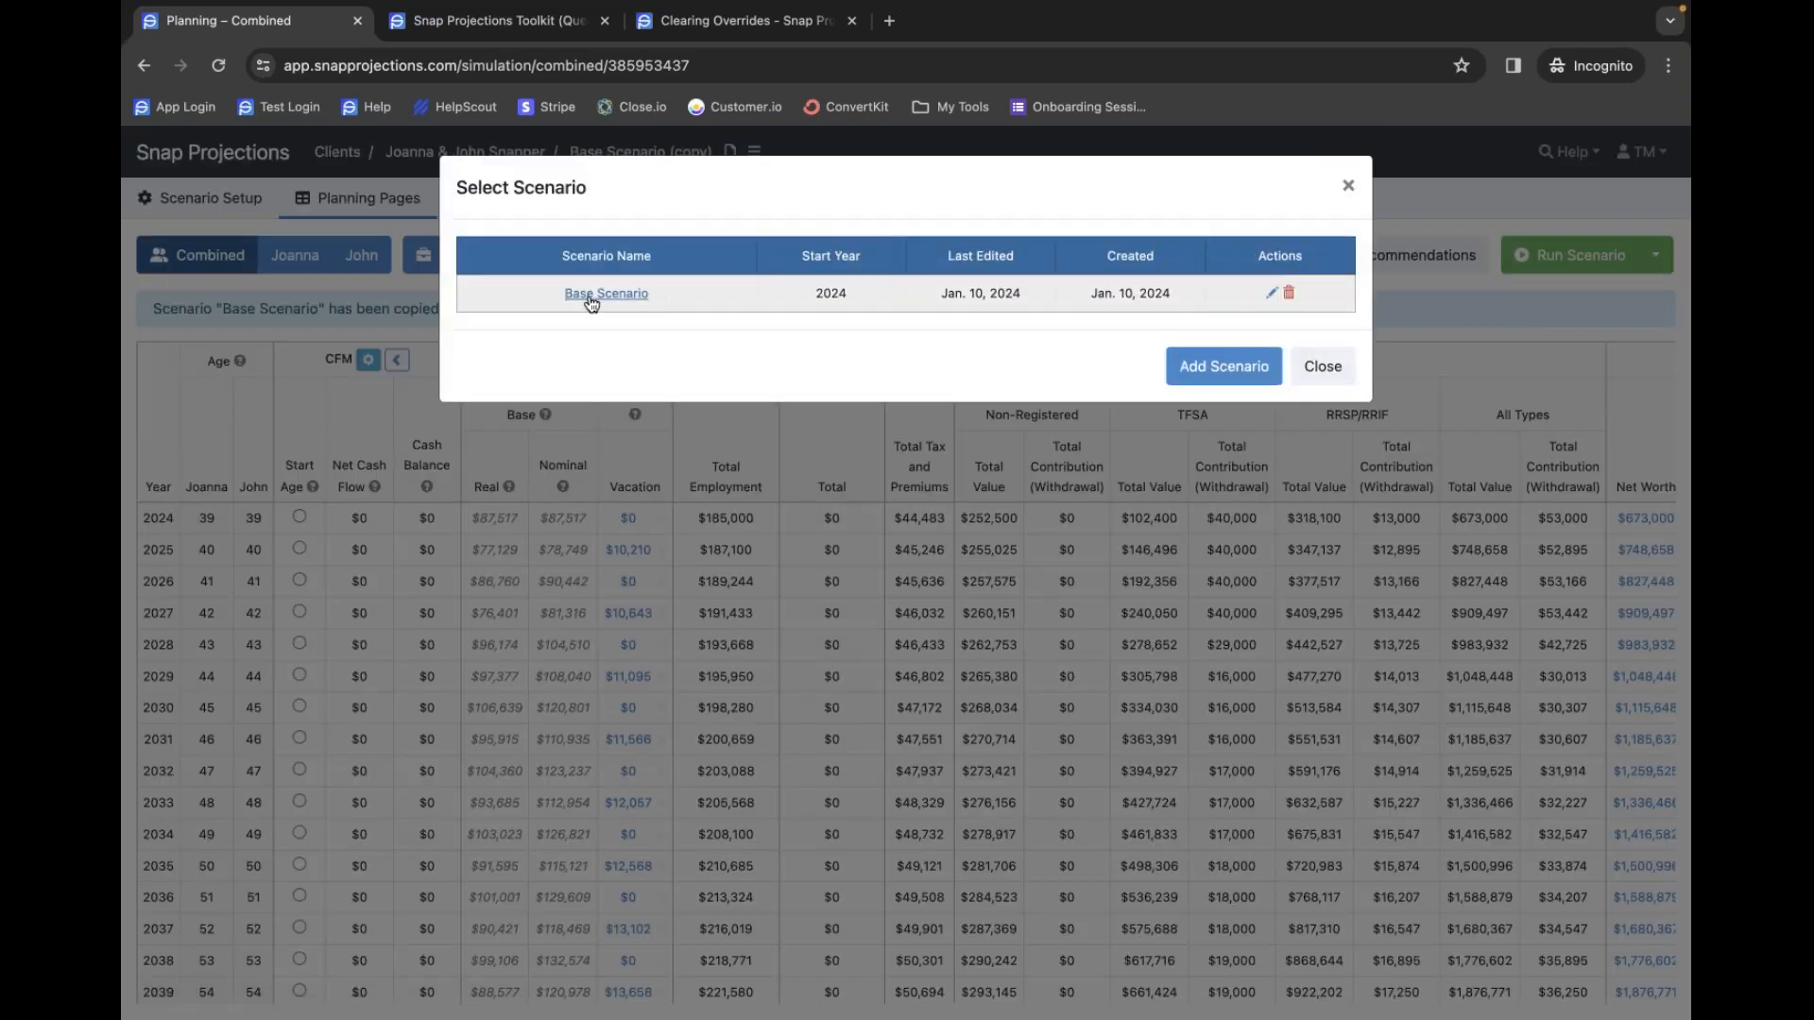
left_click(631, 293)
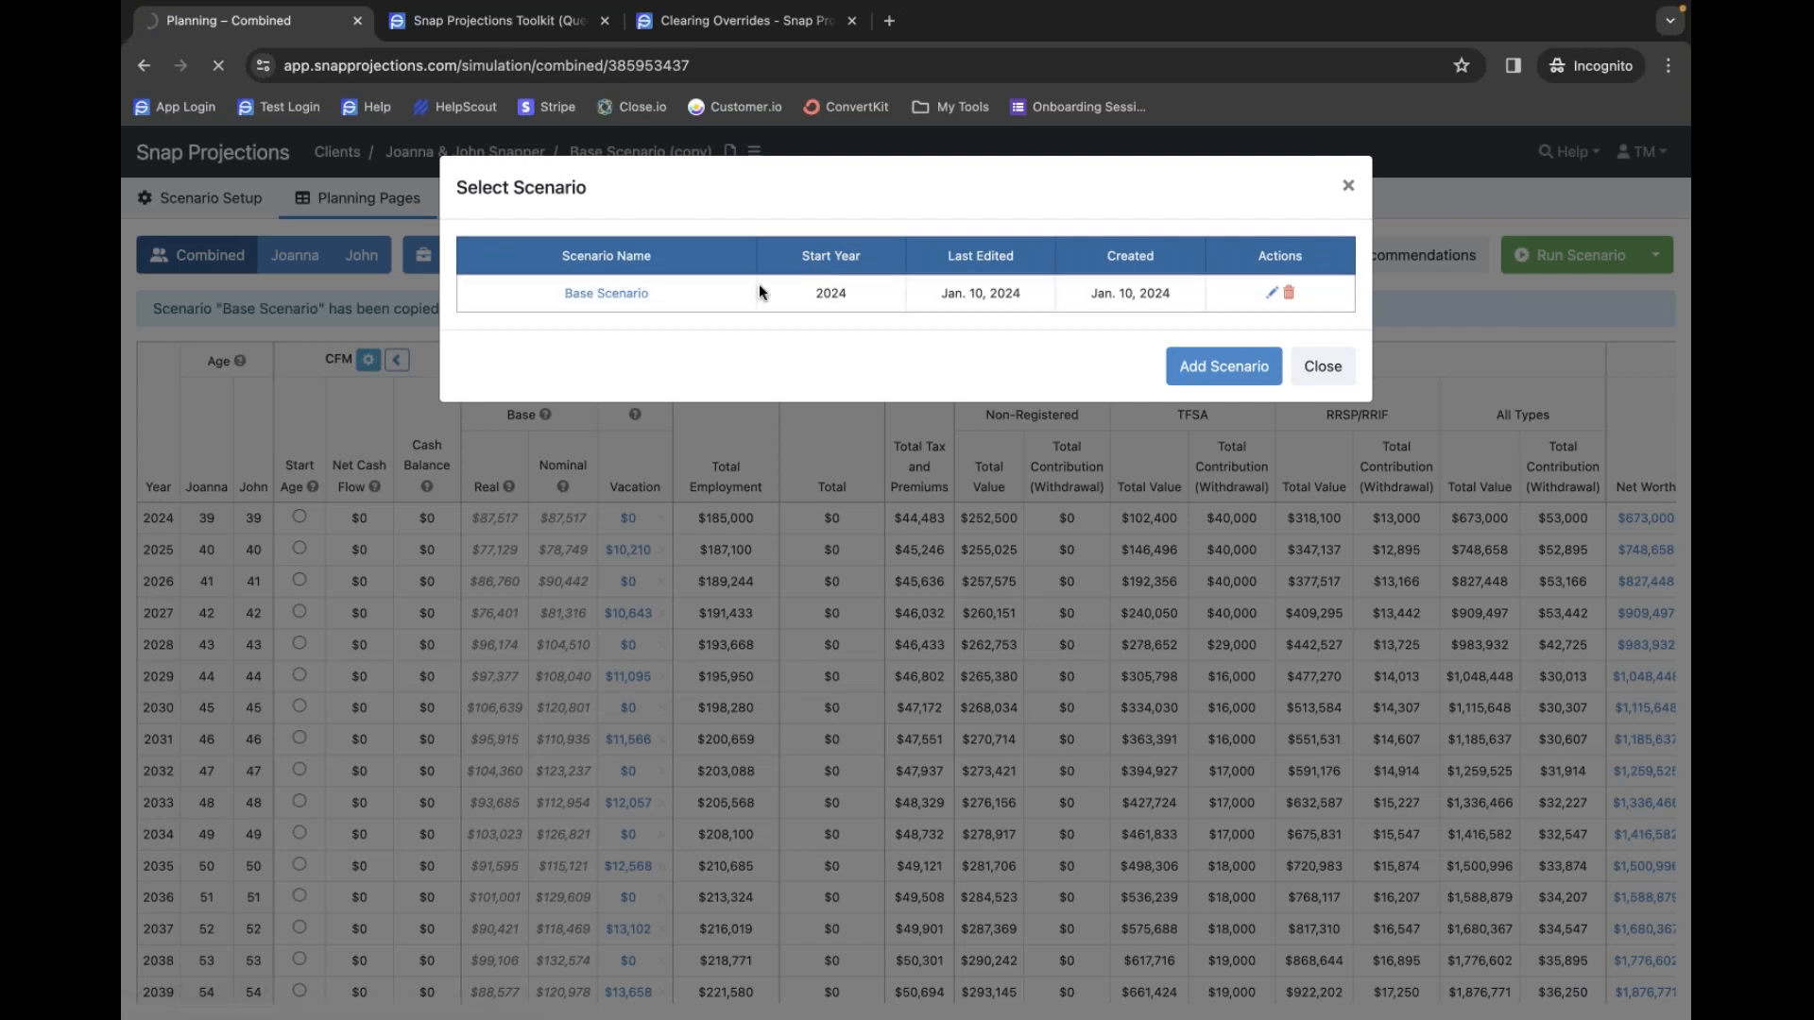
- In the first spouse's asset setup, add a real asset described as House with a value of $1,200,000
left_click(185, 198)
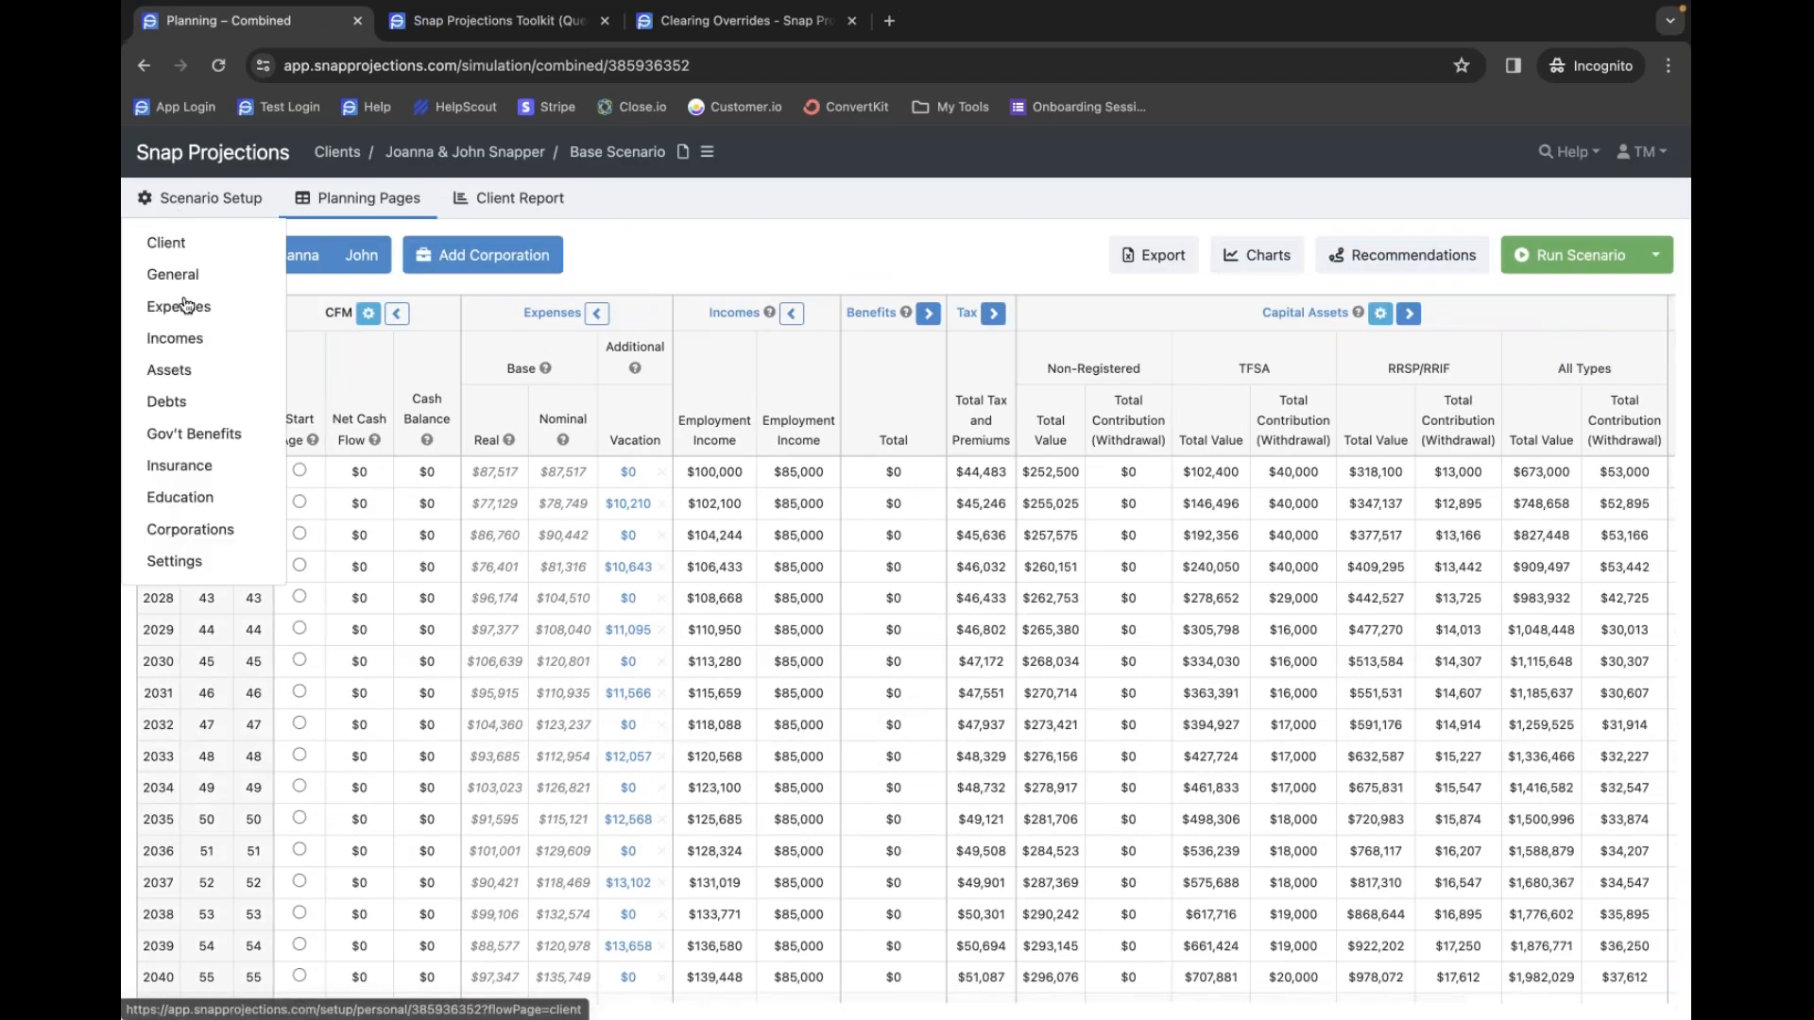
left_click(173, 370)
scroll(716, 515, "down", 1)
left_click(699, 863)
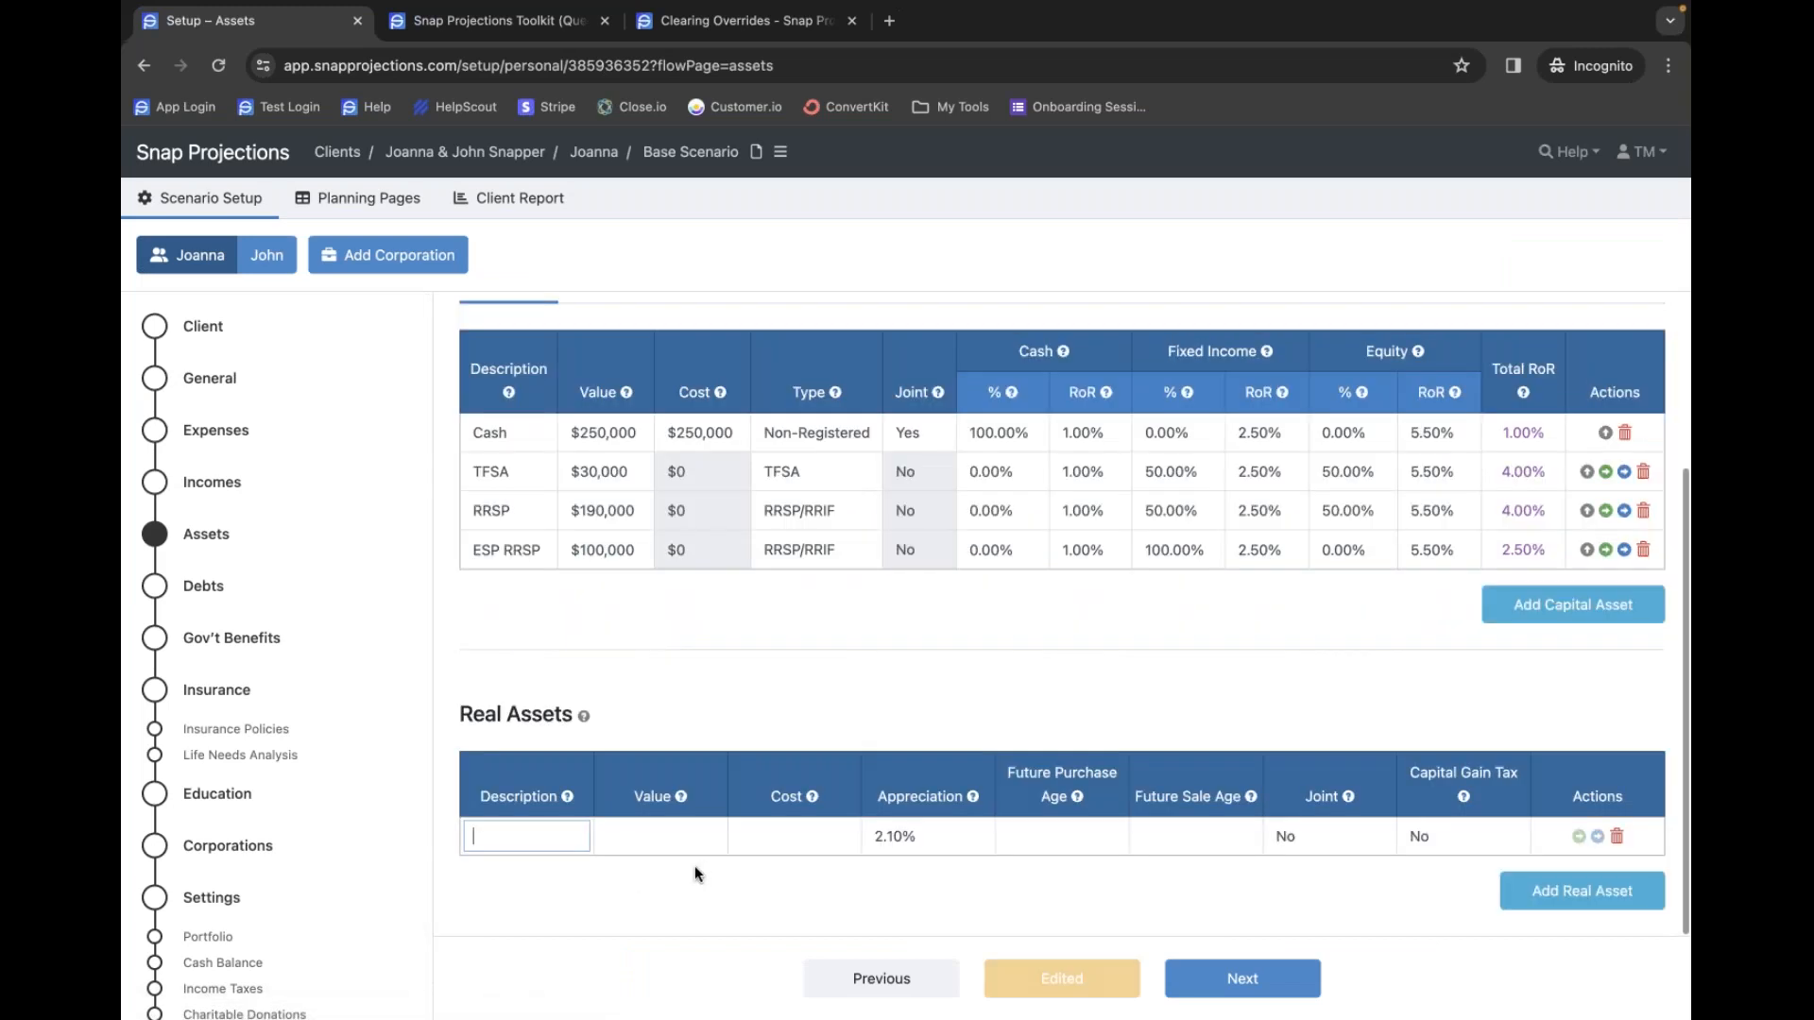
type("Hou")
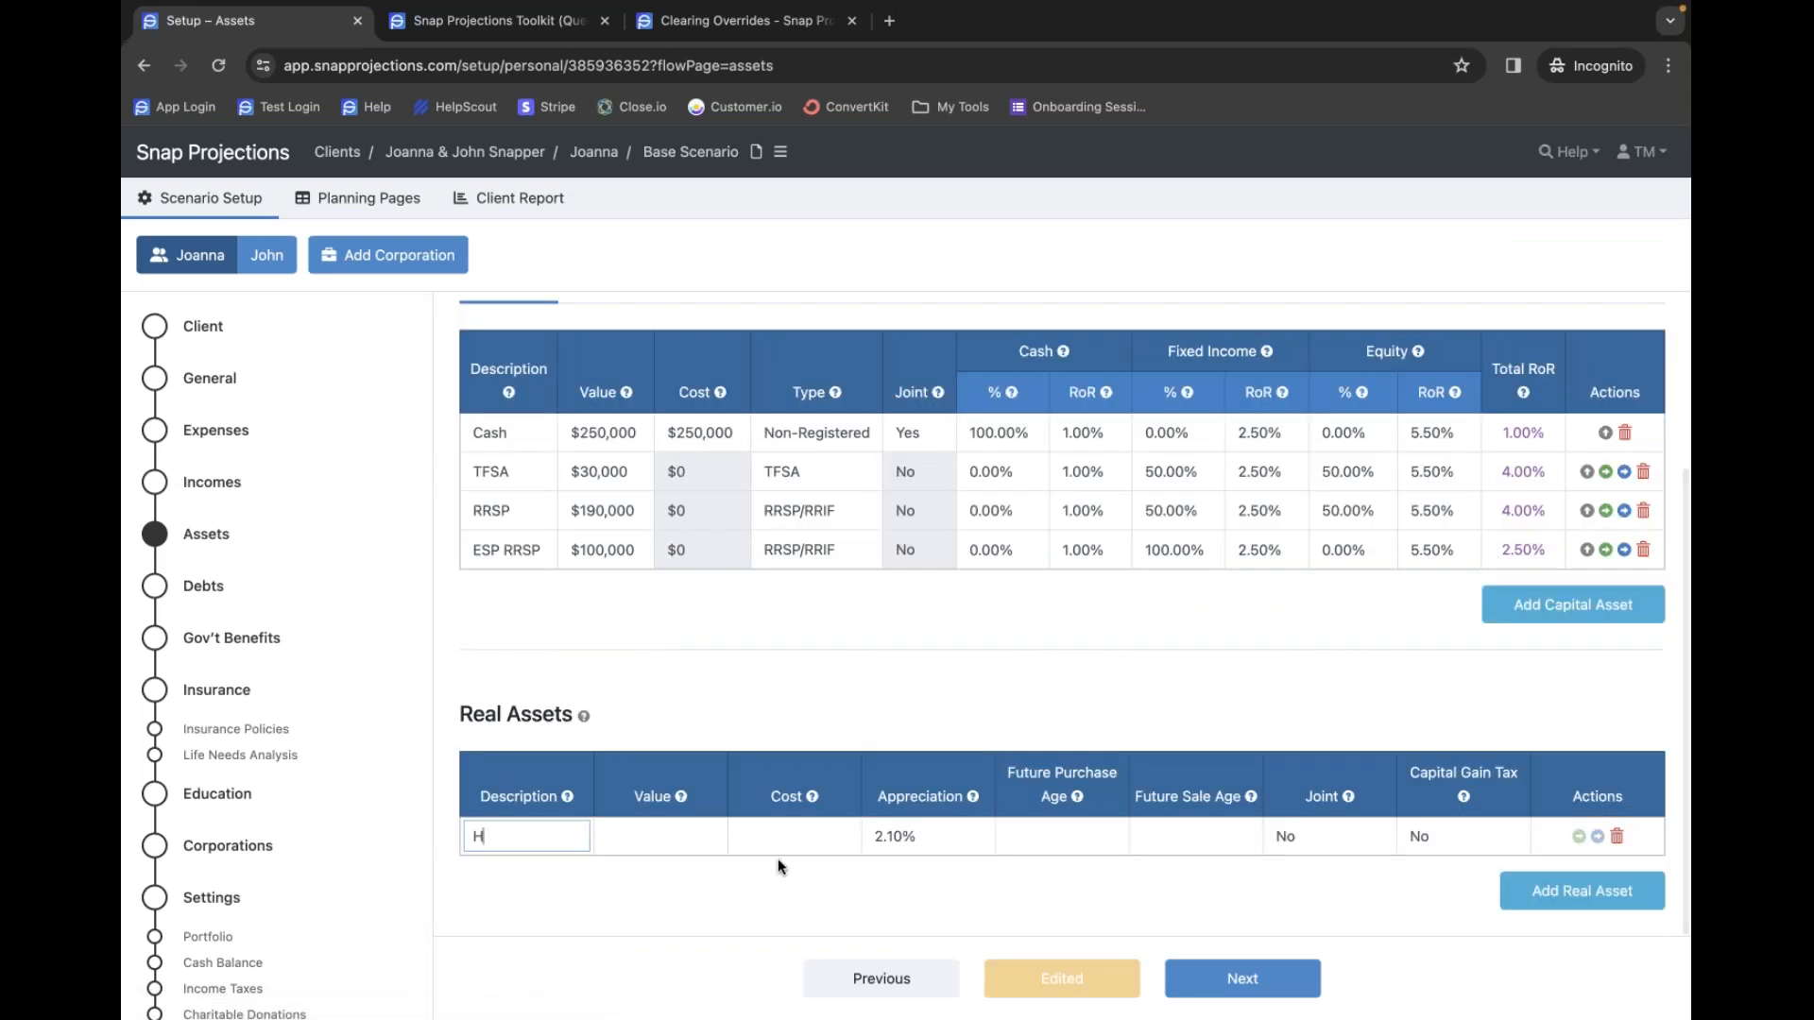
key("Tab")
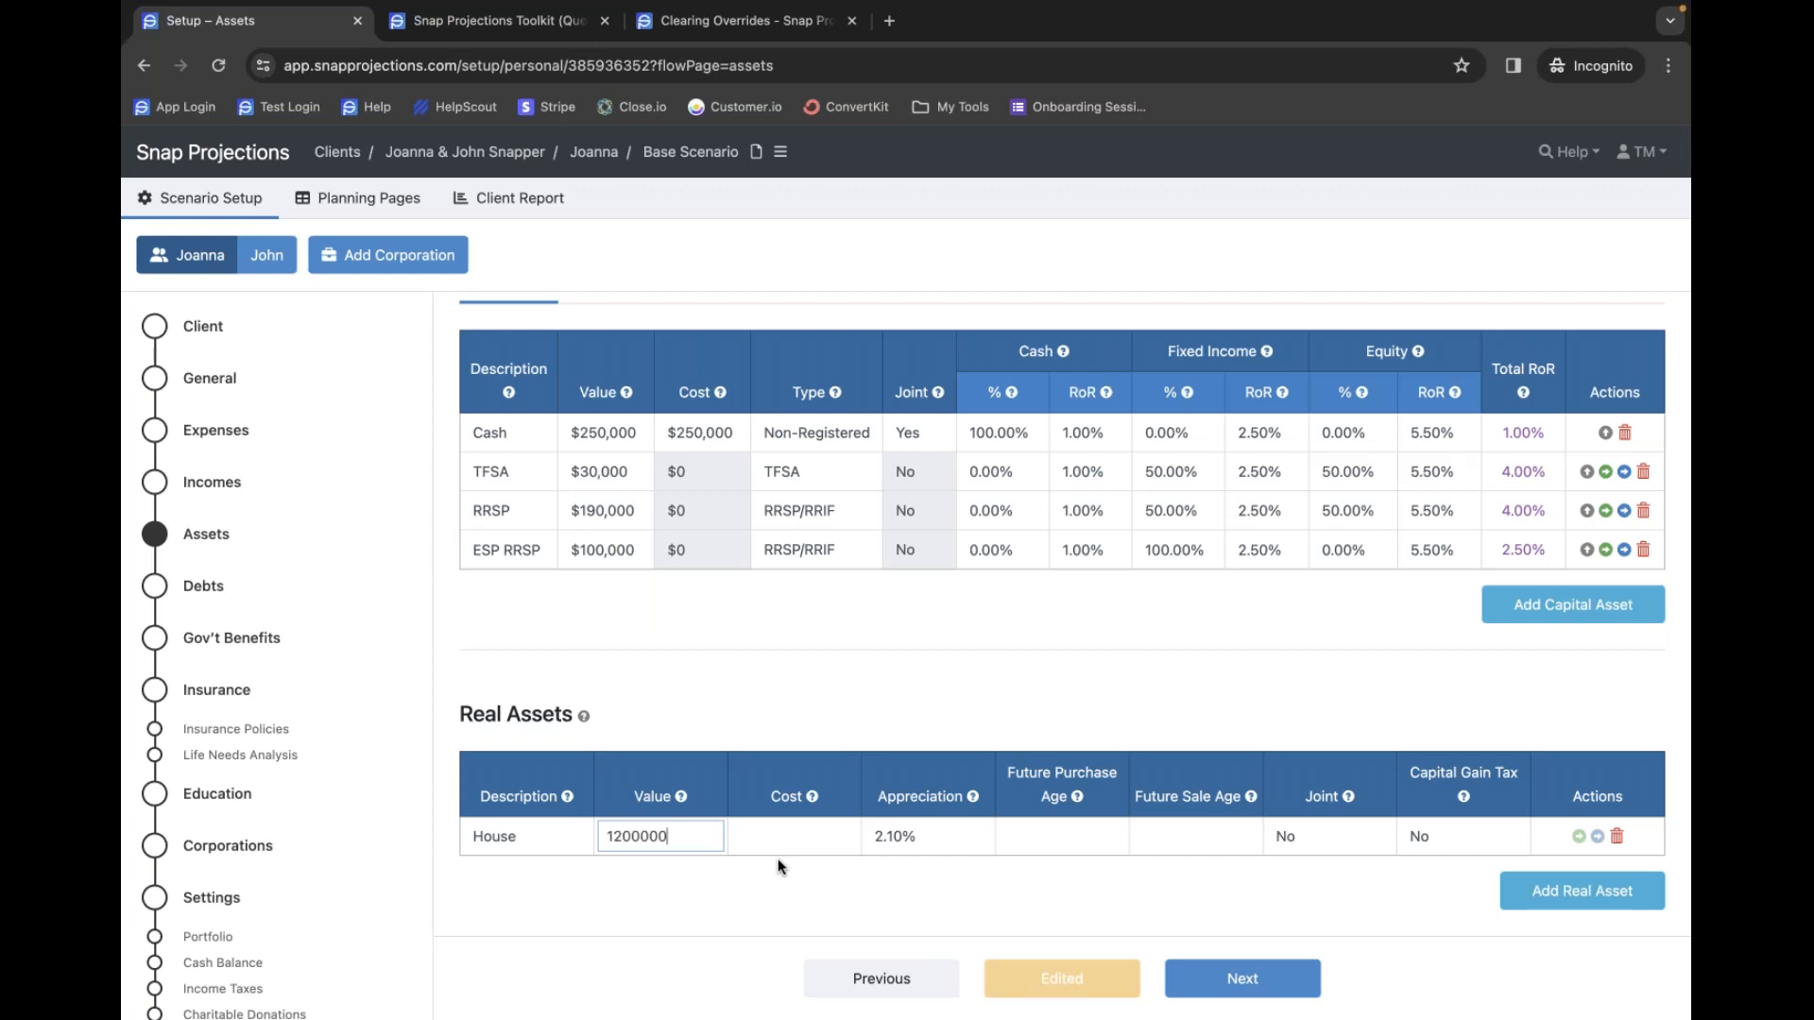
key("Tab")
- Set the House's cost to $850,000, leaving the future purchase and sale ages blank
type("8")
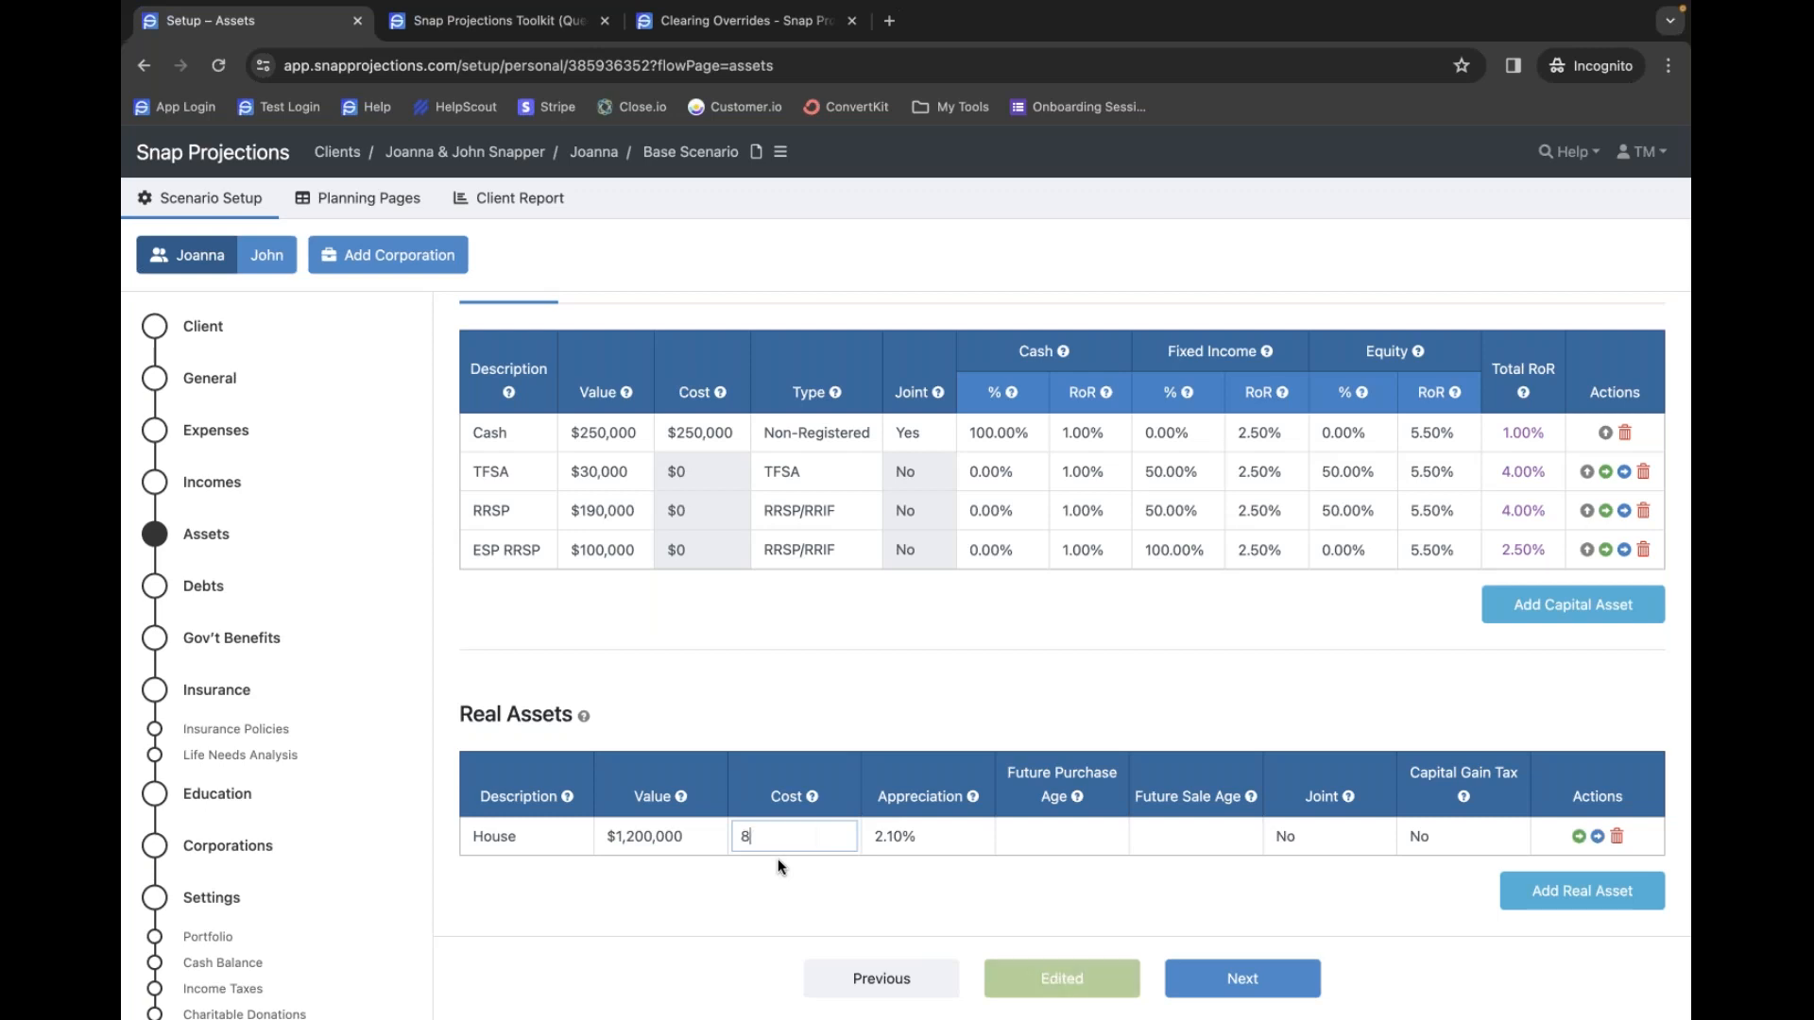
type("5000")
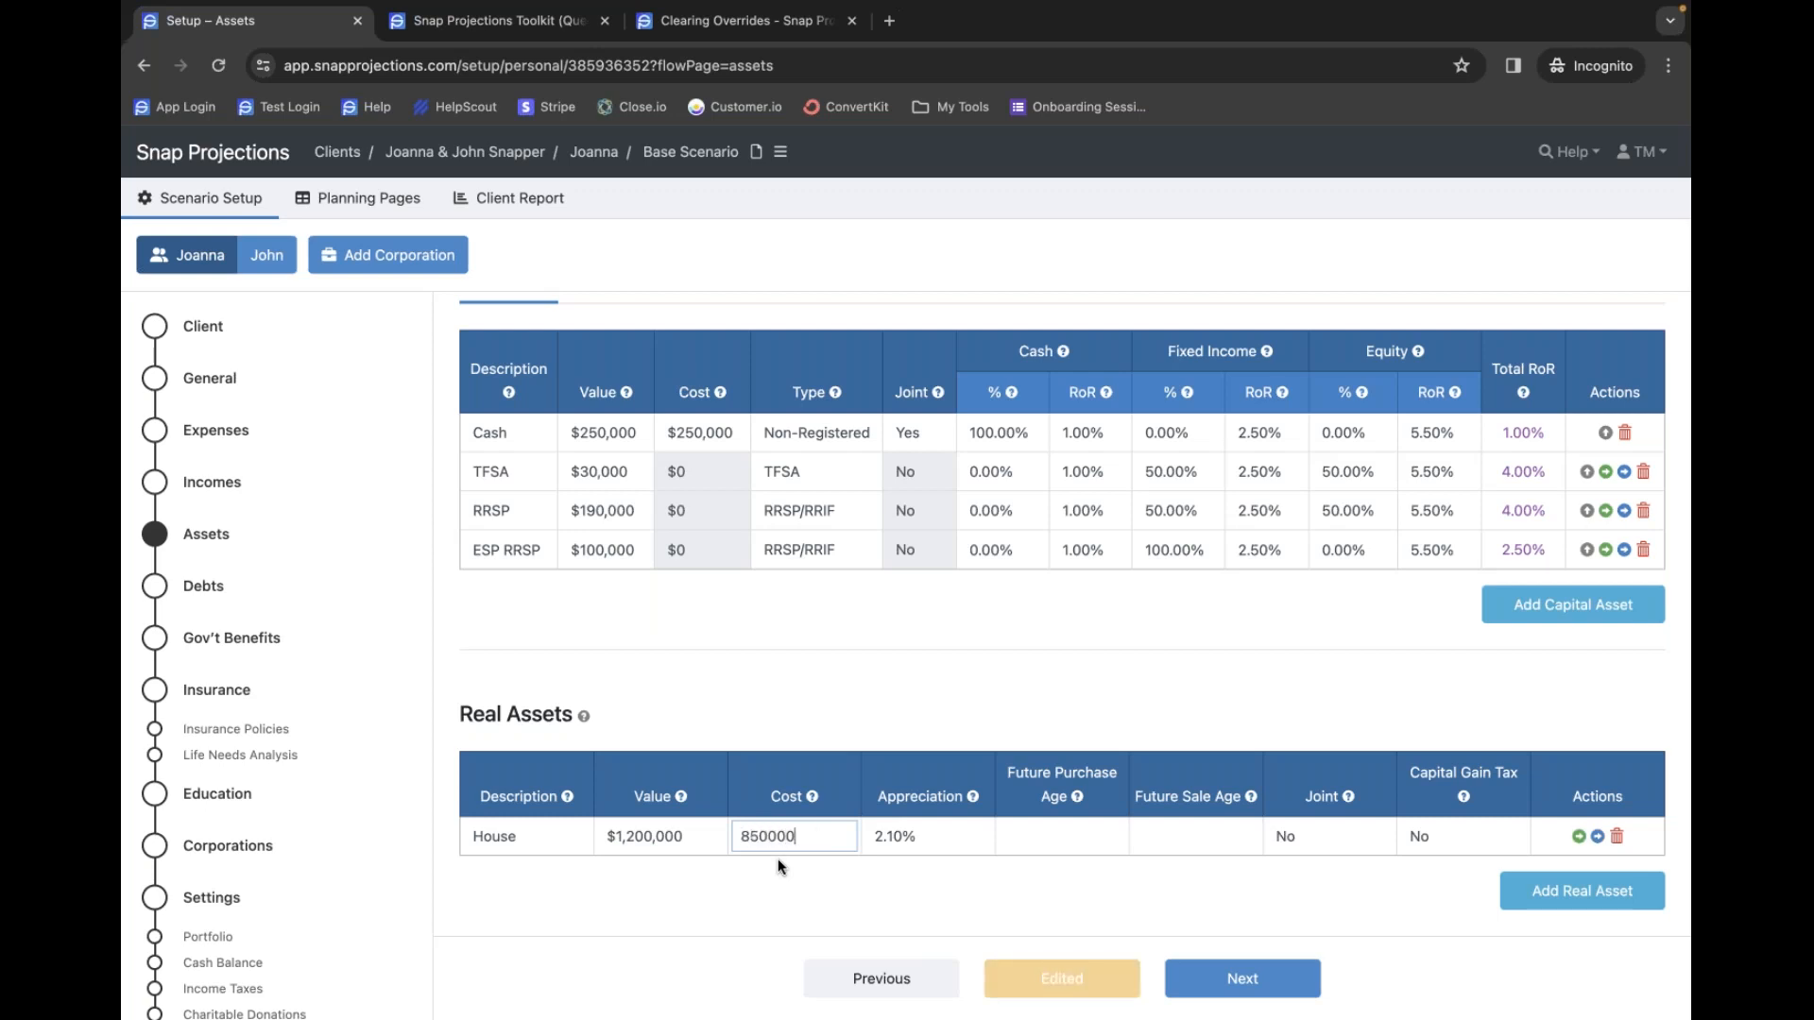
key("Tab")
key("Tab")
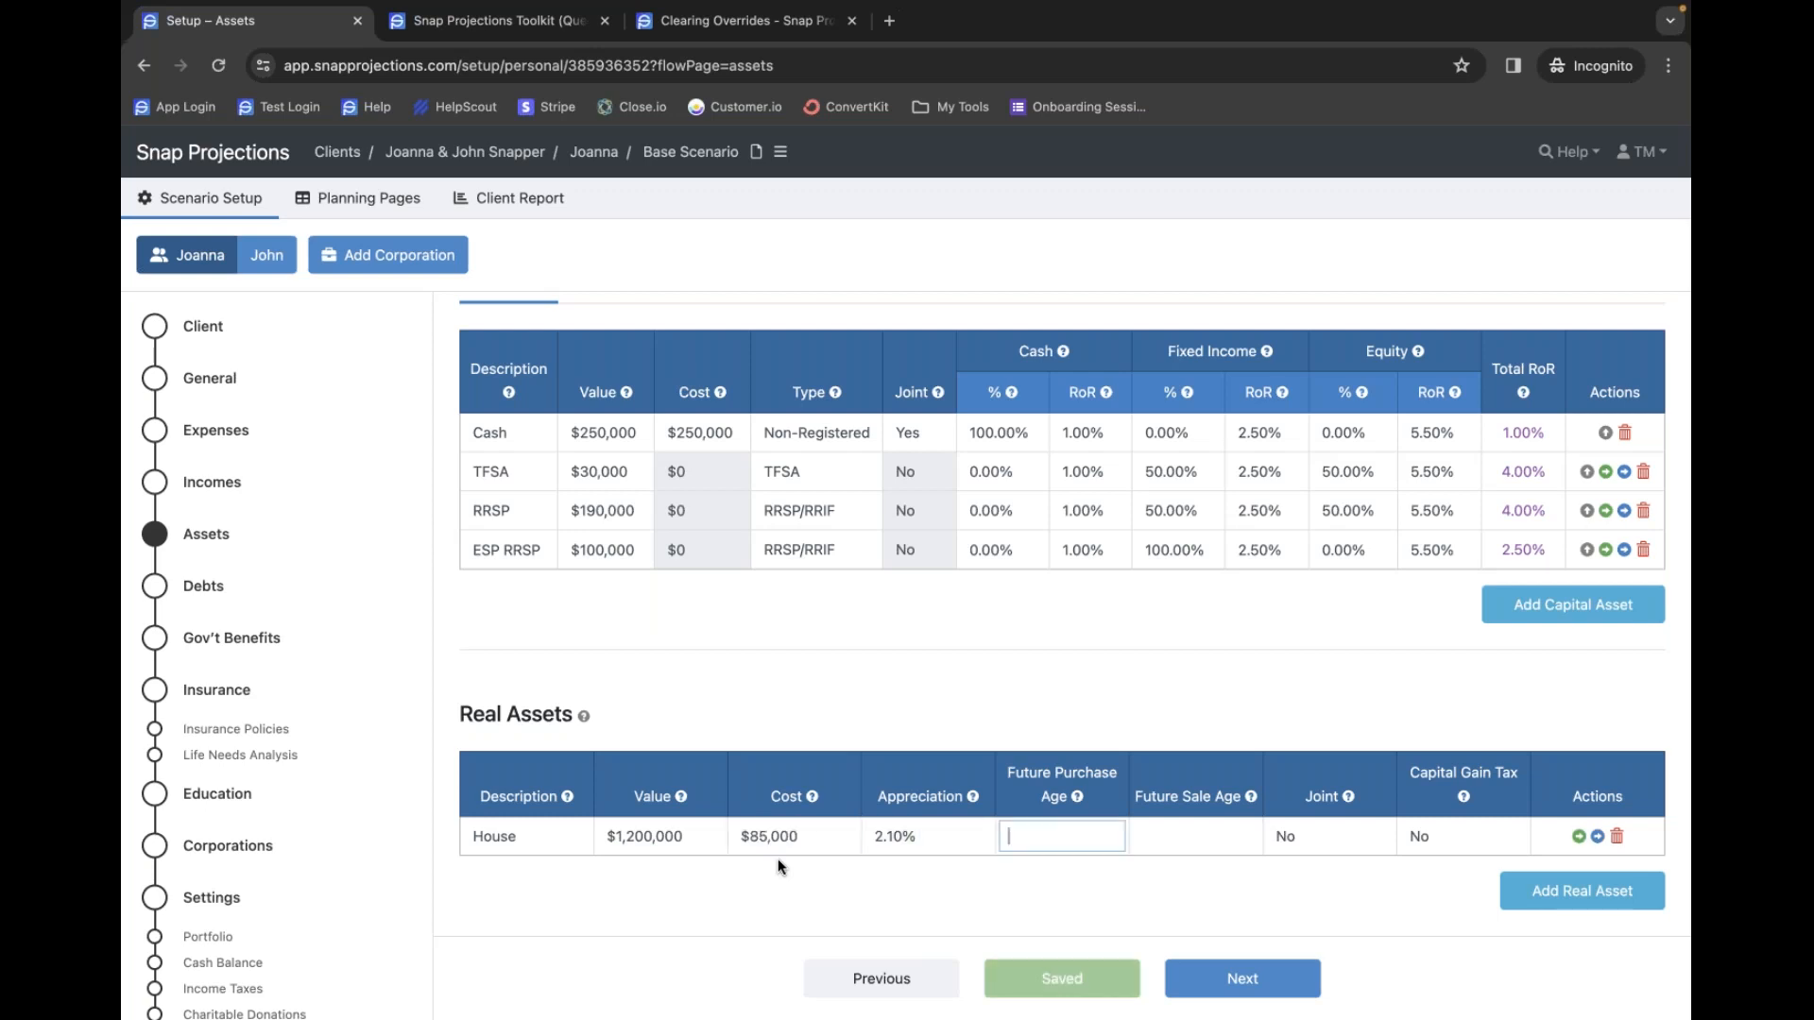
key("shift+Tab")
key("shift+Tab")
left_click(809, 835)
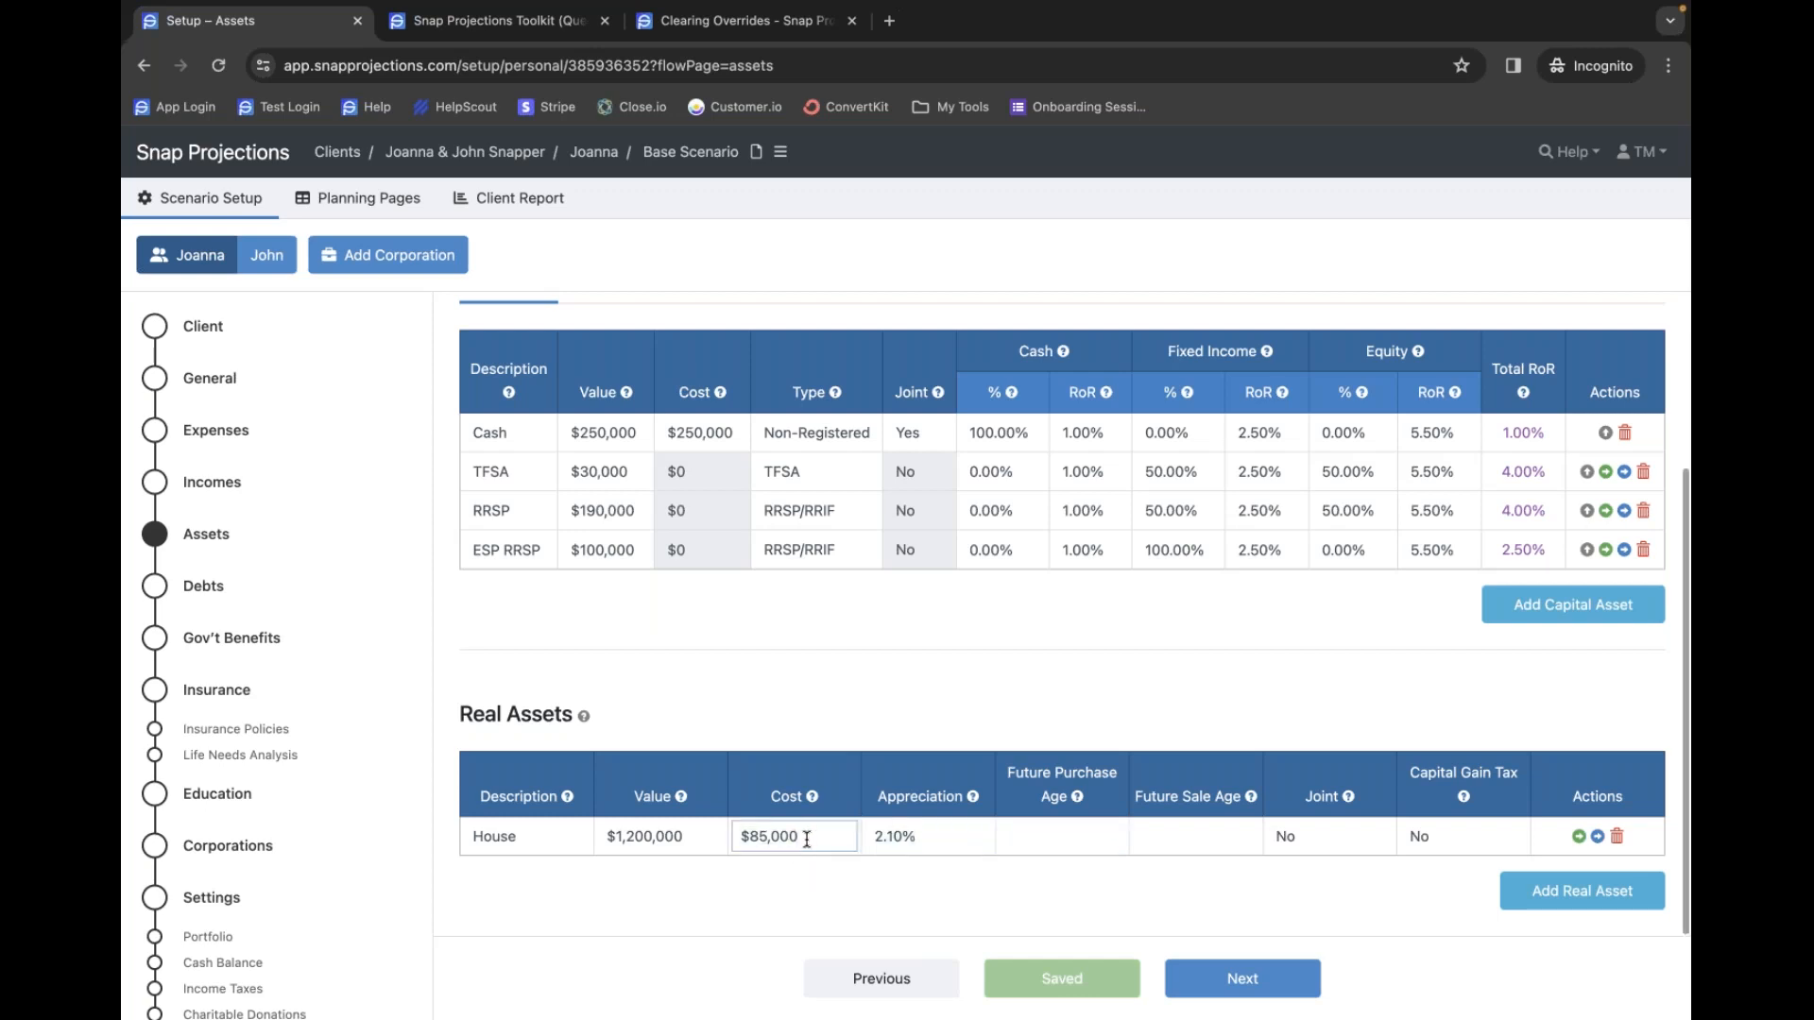
type("0")
left_click(1033, 838)
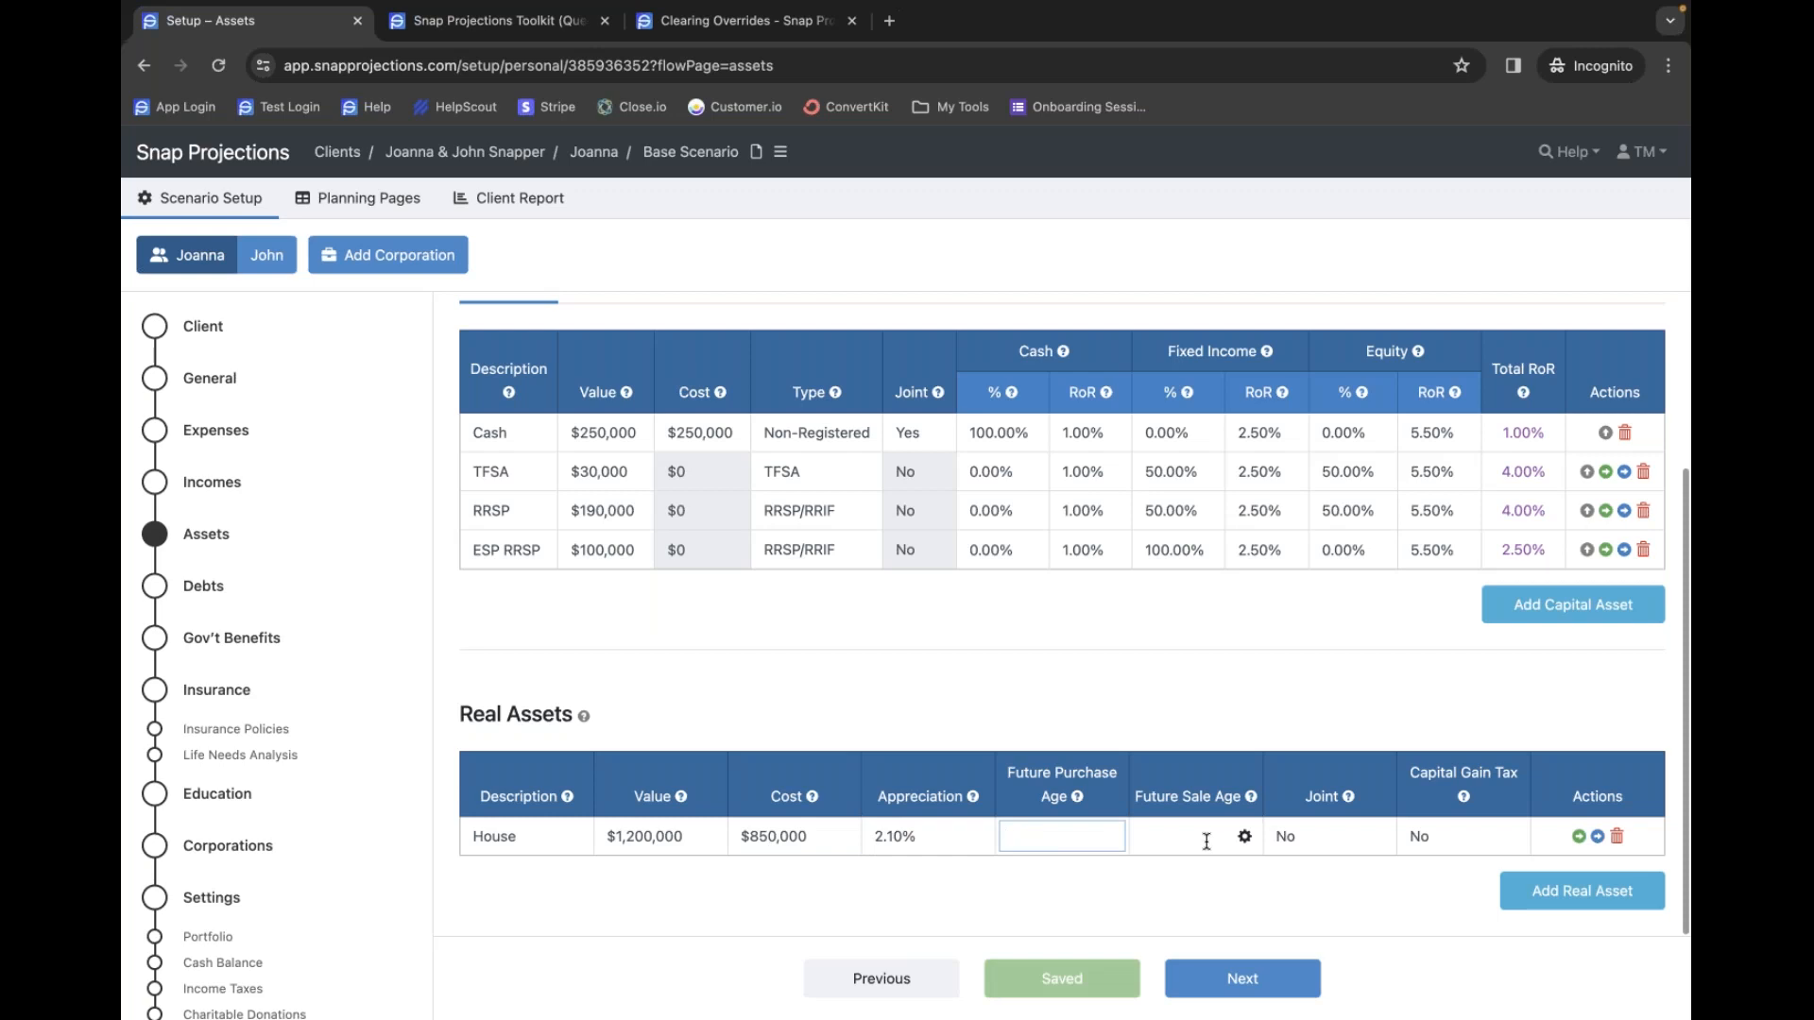
left_click(1170, 870)
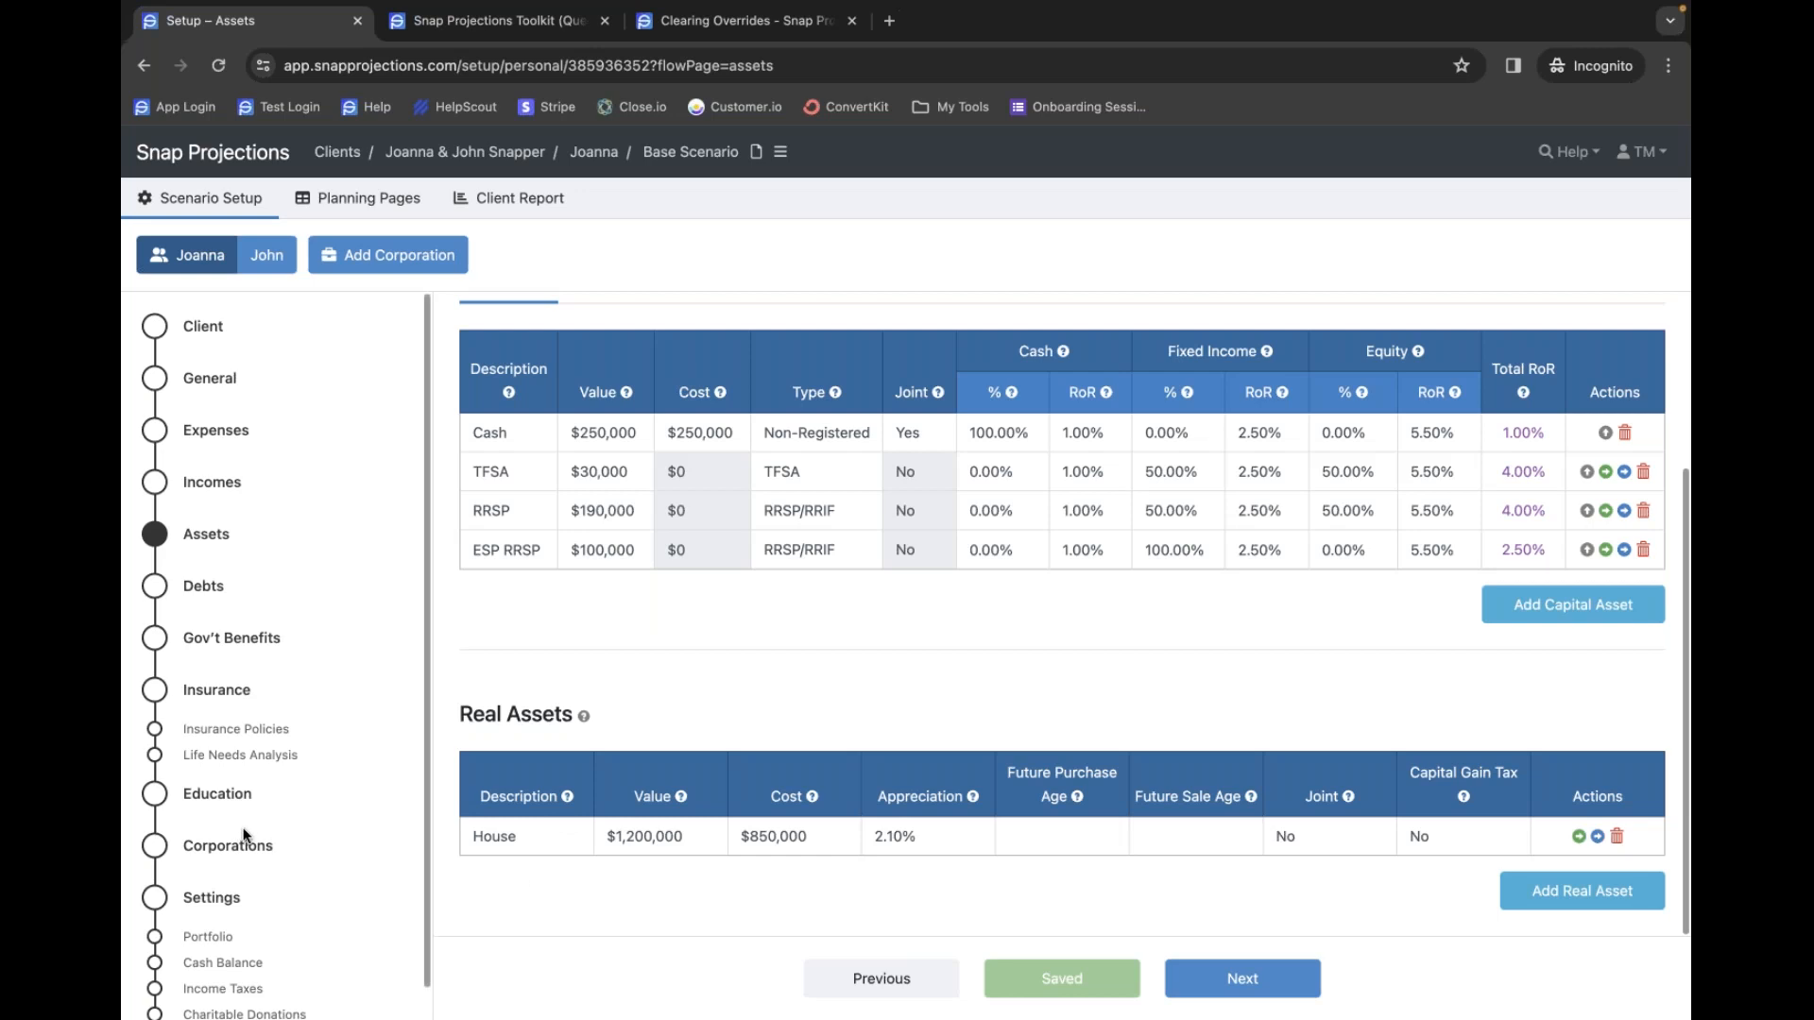
- Add a debt described as "morgtage" for the first spouse with a $500,000 balance and 5% interest rate
scroll(246, 826, "down", 1)
left_click(194, 557)
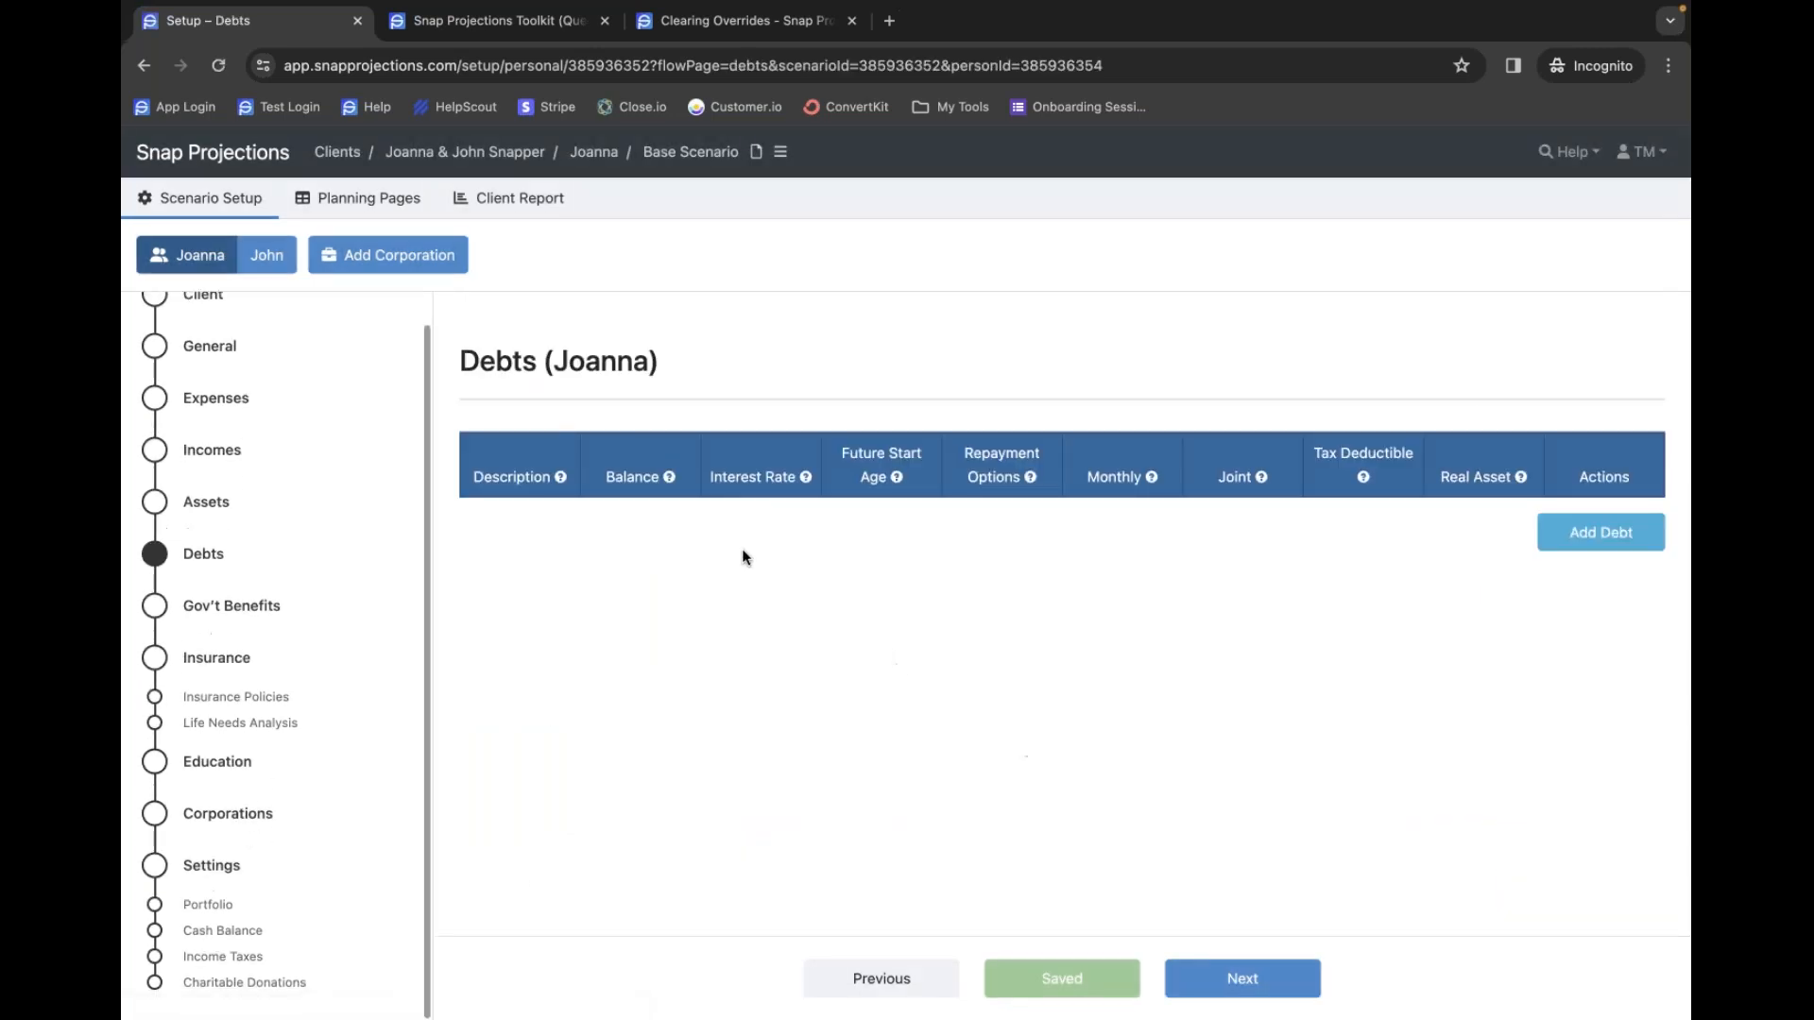
left_click(1601, 532)
type("mdrgtage")
key("Tab")
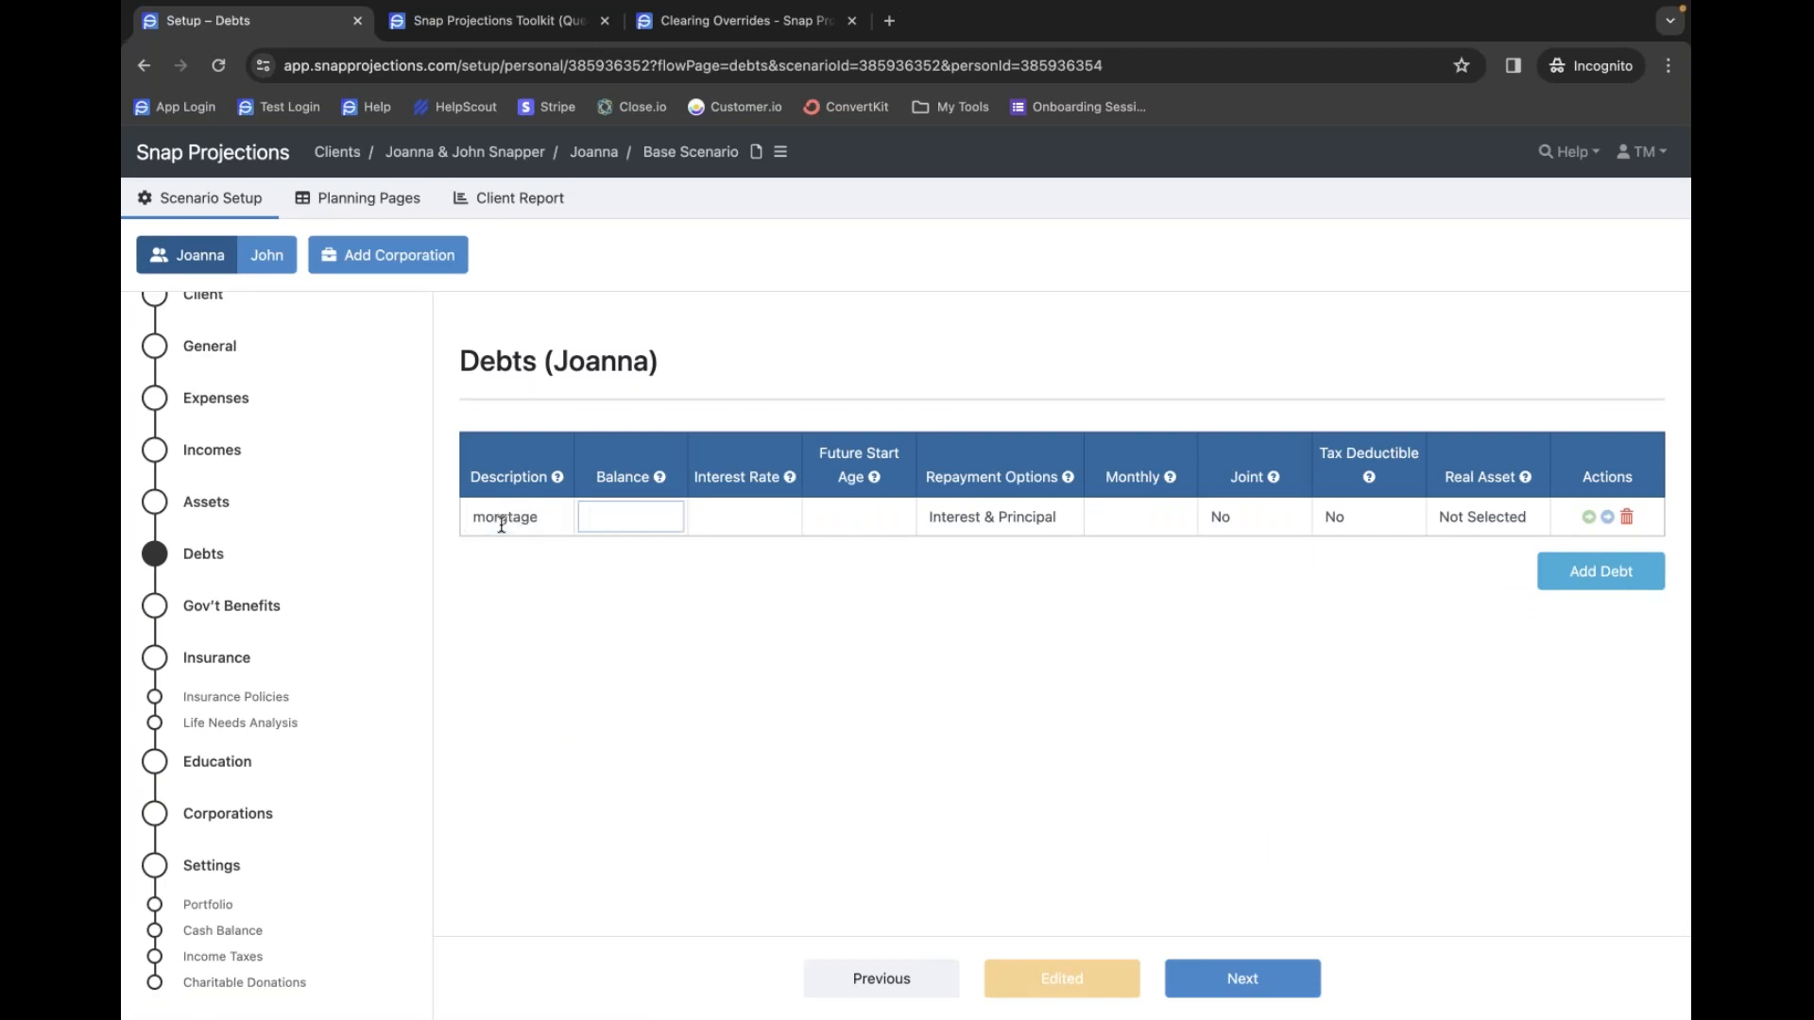
type("500,000")
key("Tab")
type("5")
key("Tab")
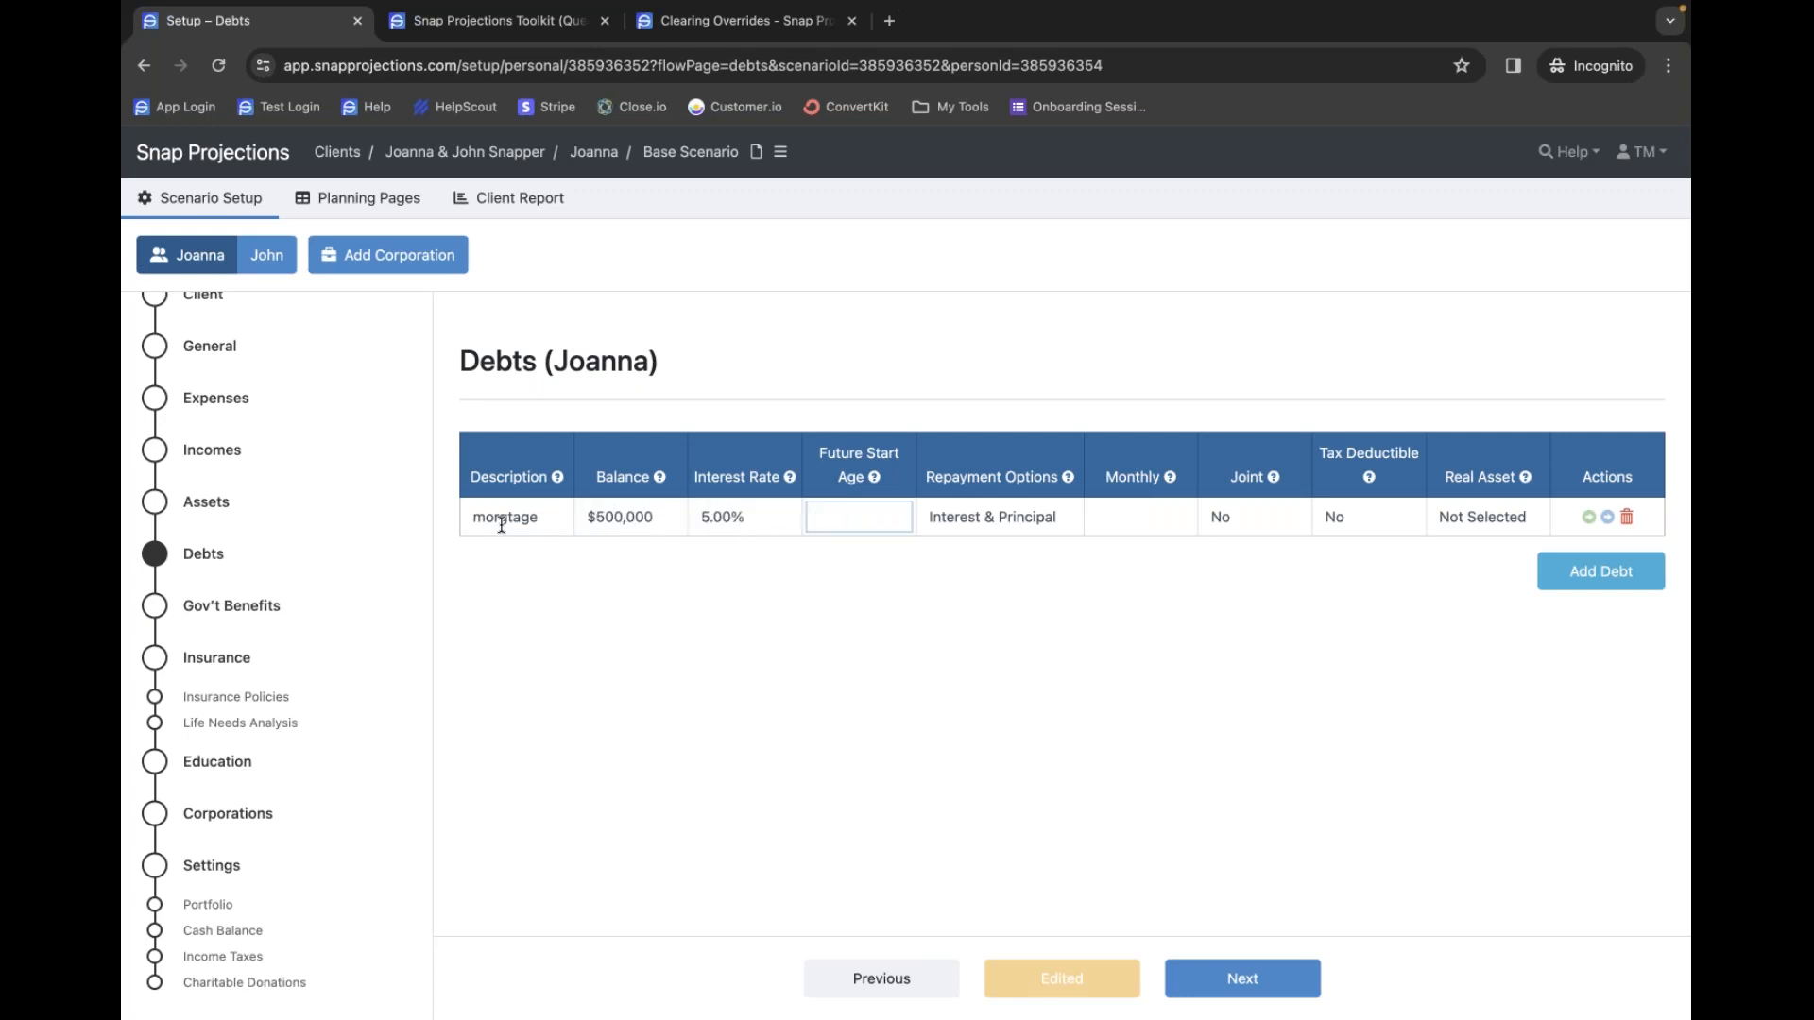
- Try the Interest Only repayment option on the mortgage debt
left_click(1044, 598)
left_click(1171, 517)
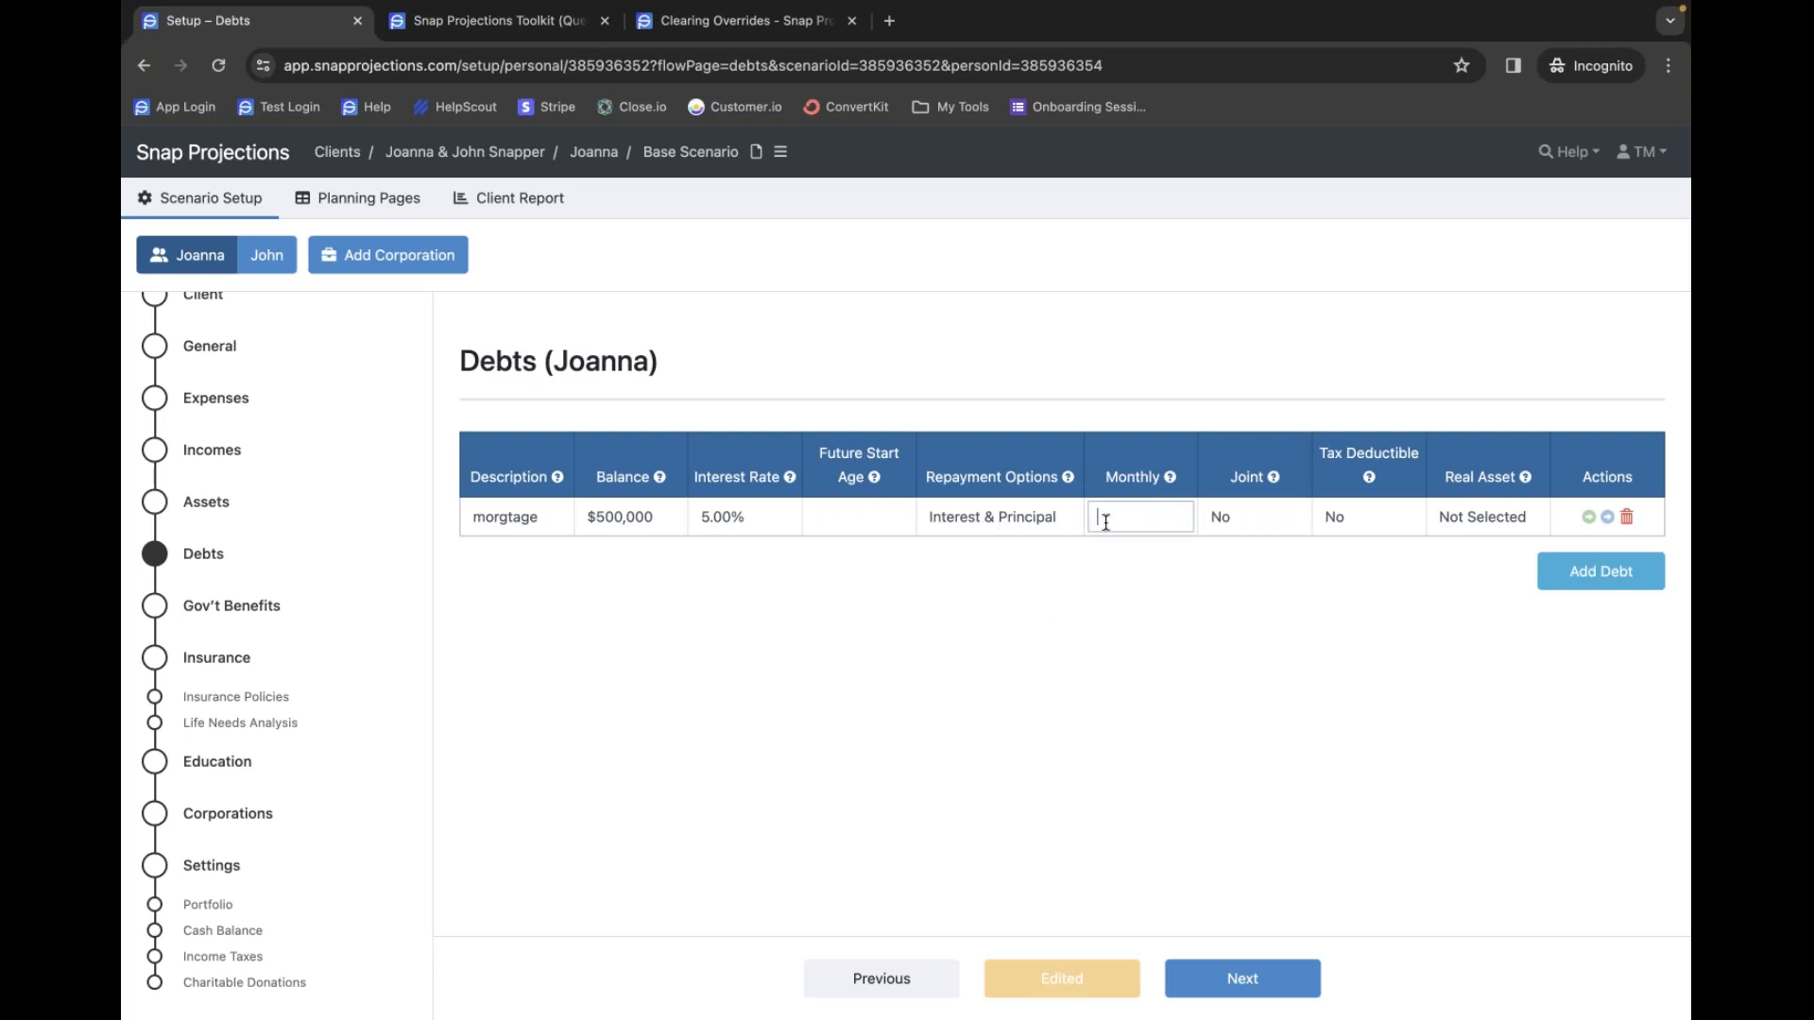
left_click(1037, 534)
left_click(1023, 497)
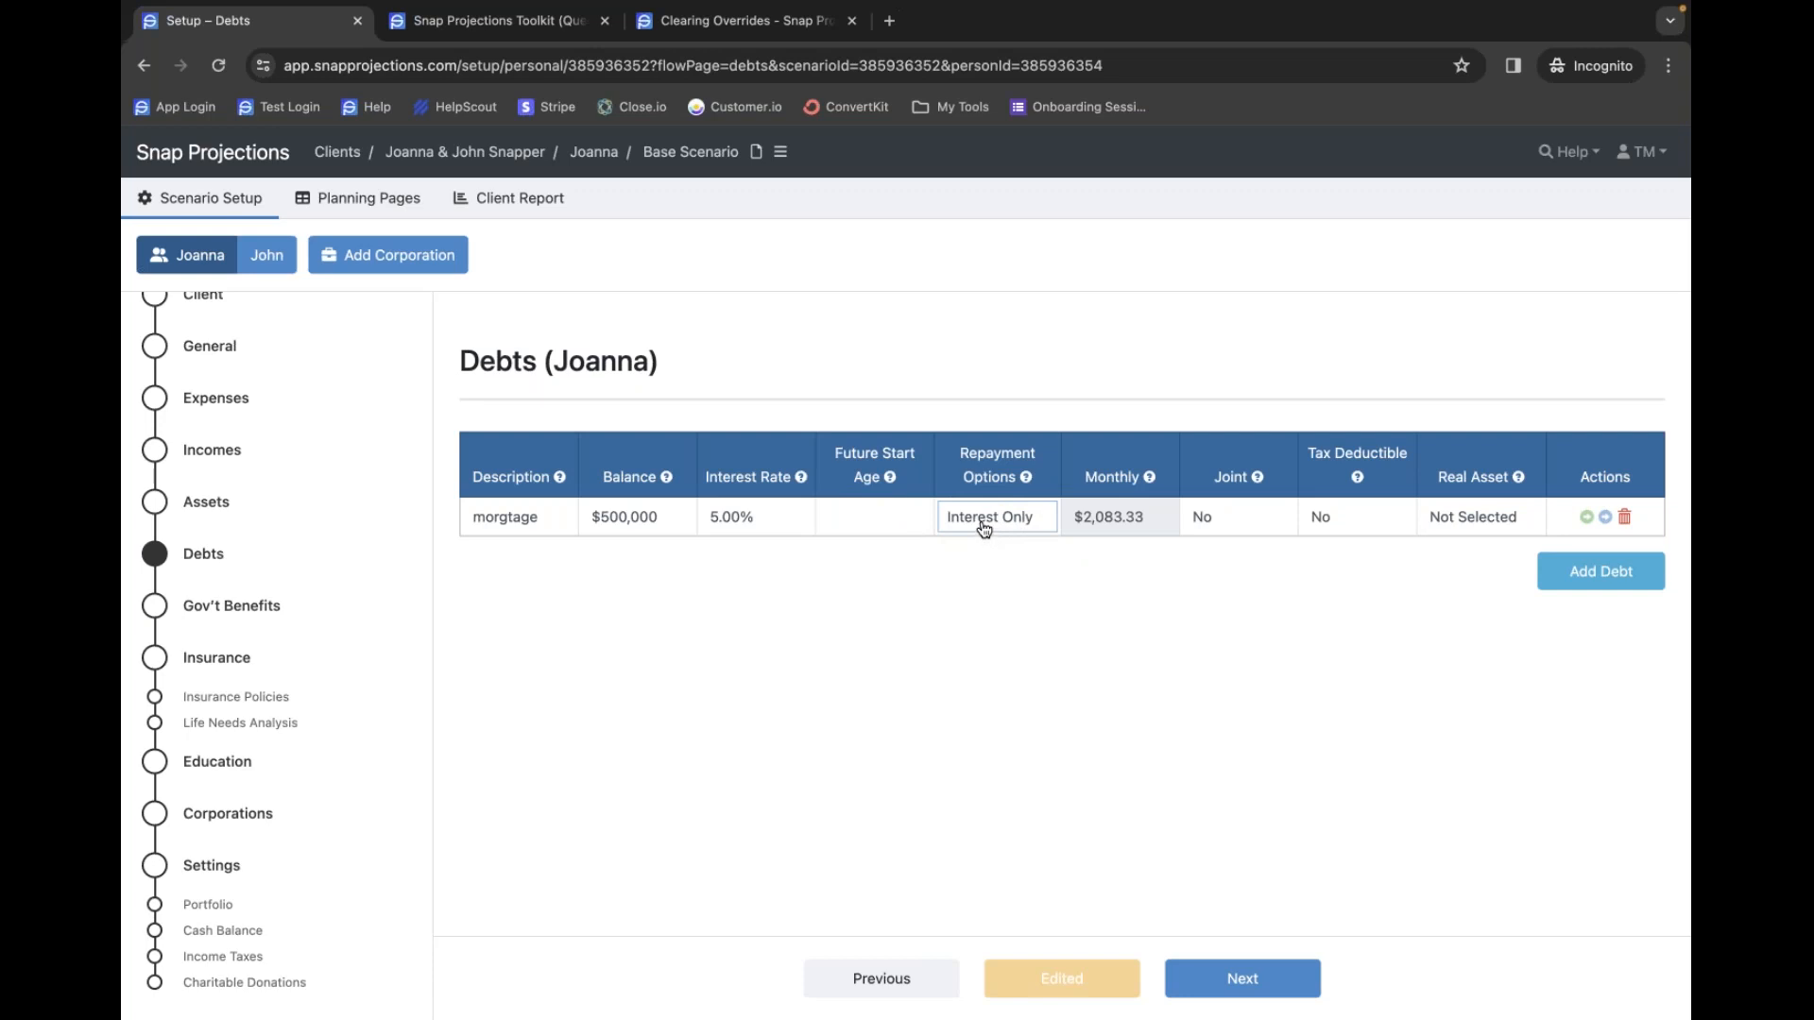
left_click(1075, 576)
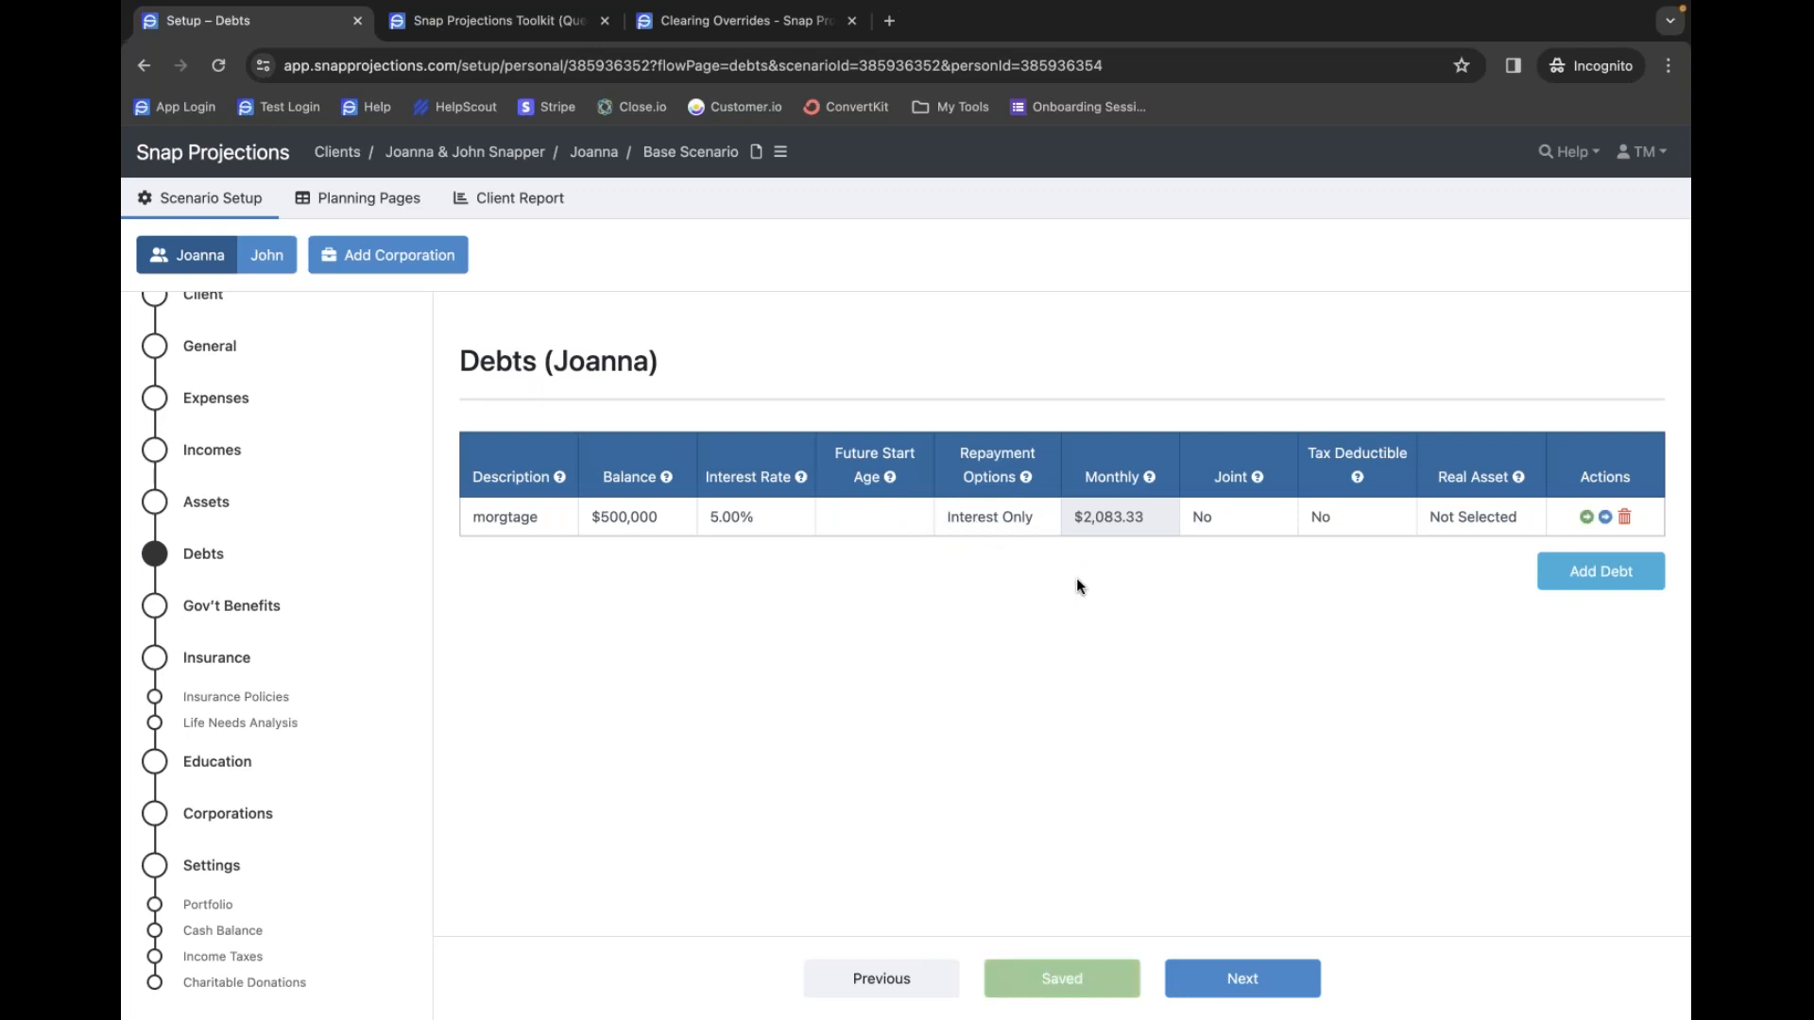
- Set the mortgage's repayment option to Interest & Principal with a monthly payment of $3,000
left_click(1021, 532)
left_click(983, 541)
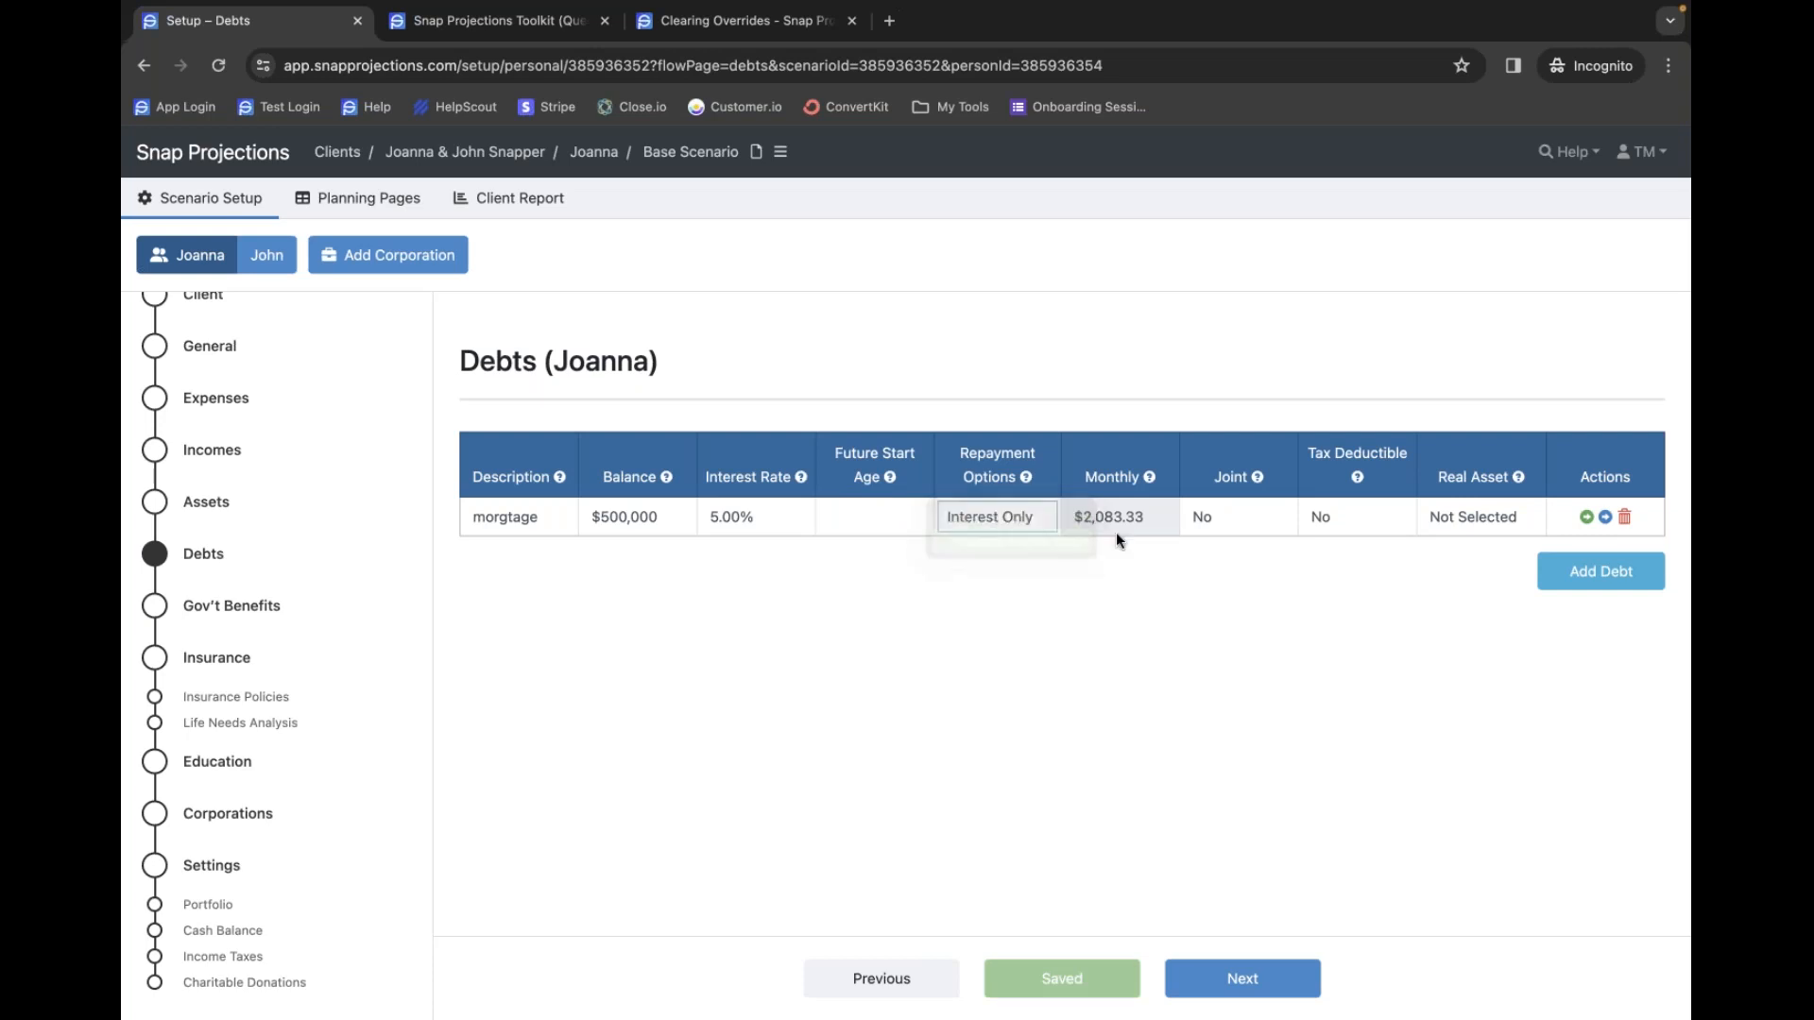
left_click(1172, 518)
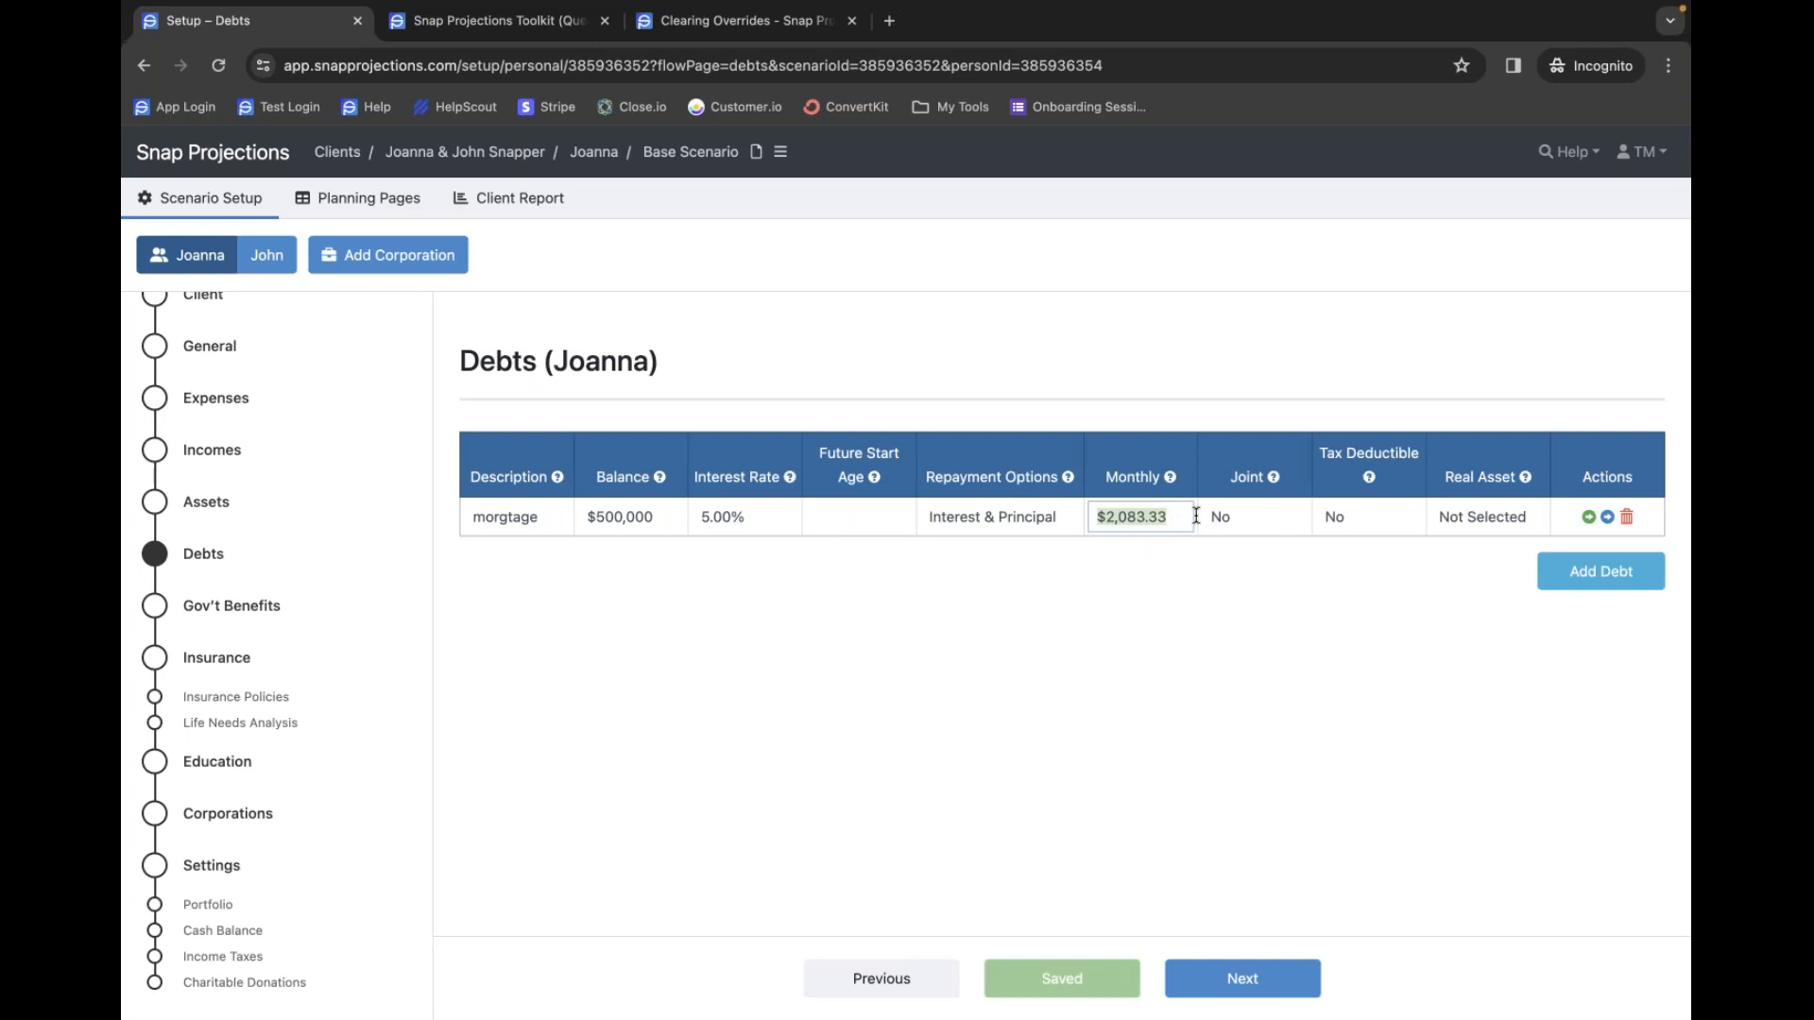
type("3000")
left_click(1291, 604)
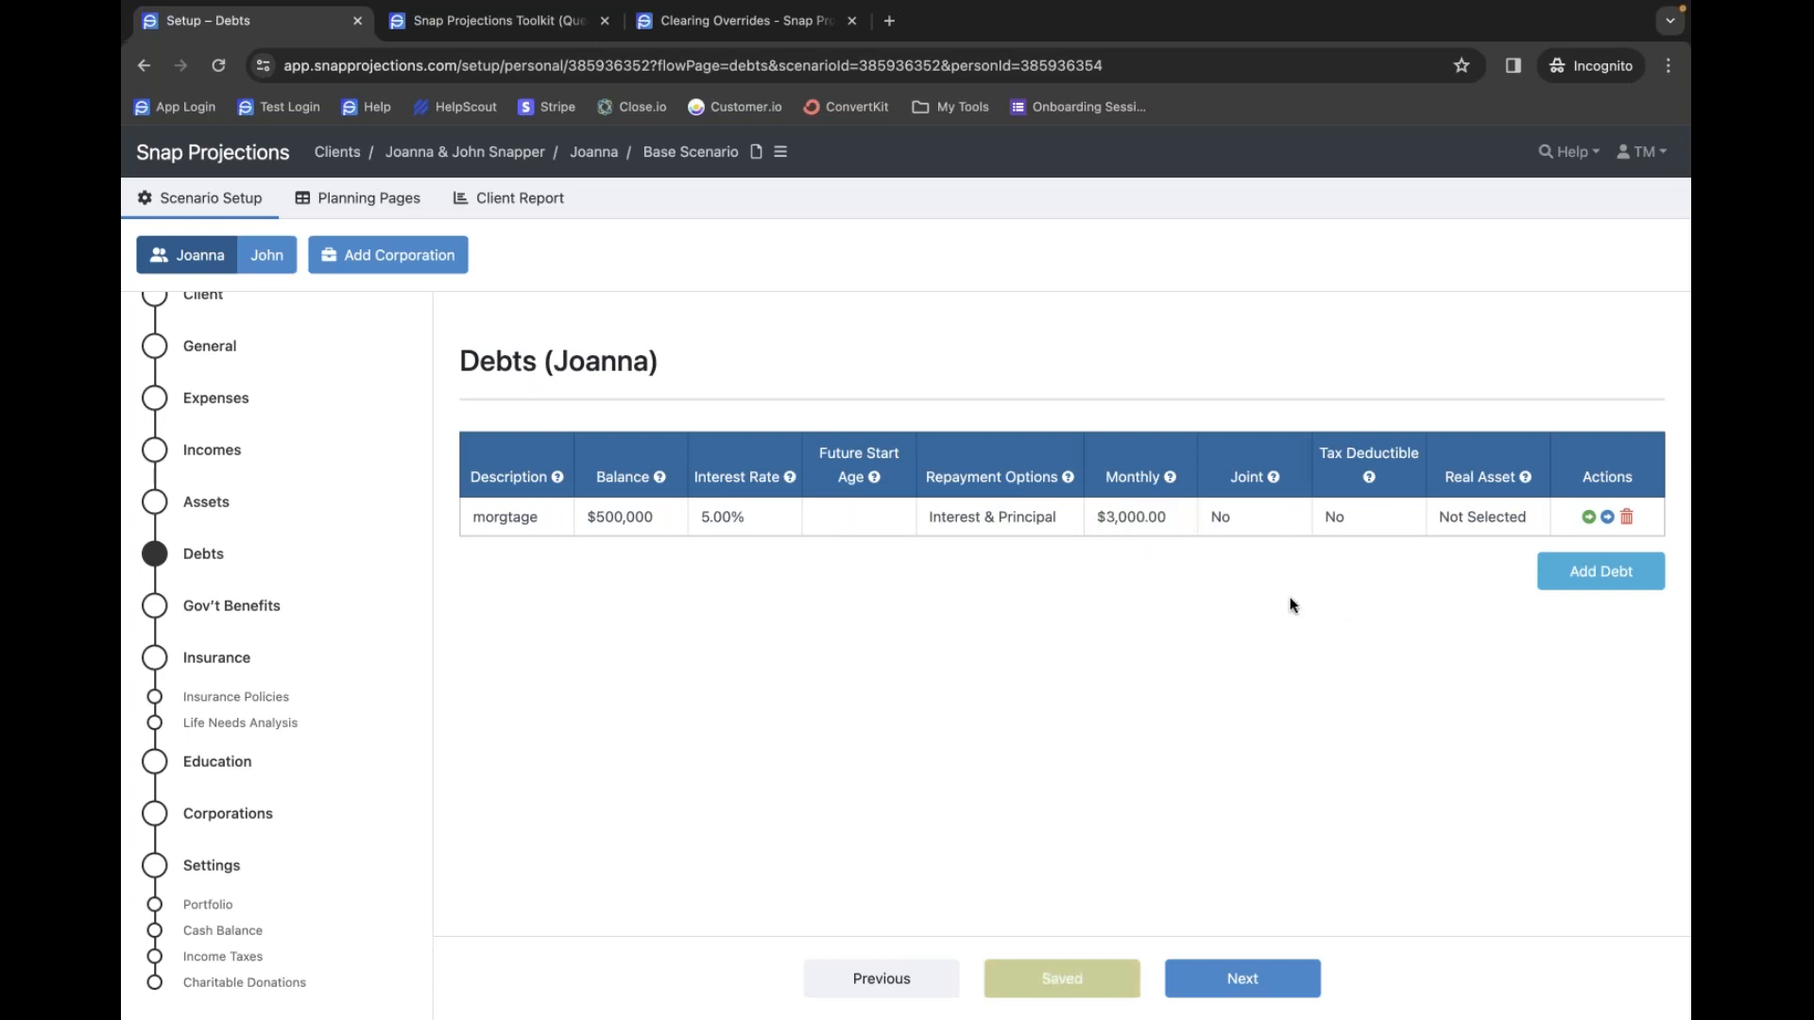
- Make the mortgage a joint debt and check which real assets it can be linked to
left_click(1247, 516)
left_click(1261, 542)
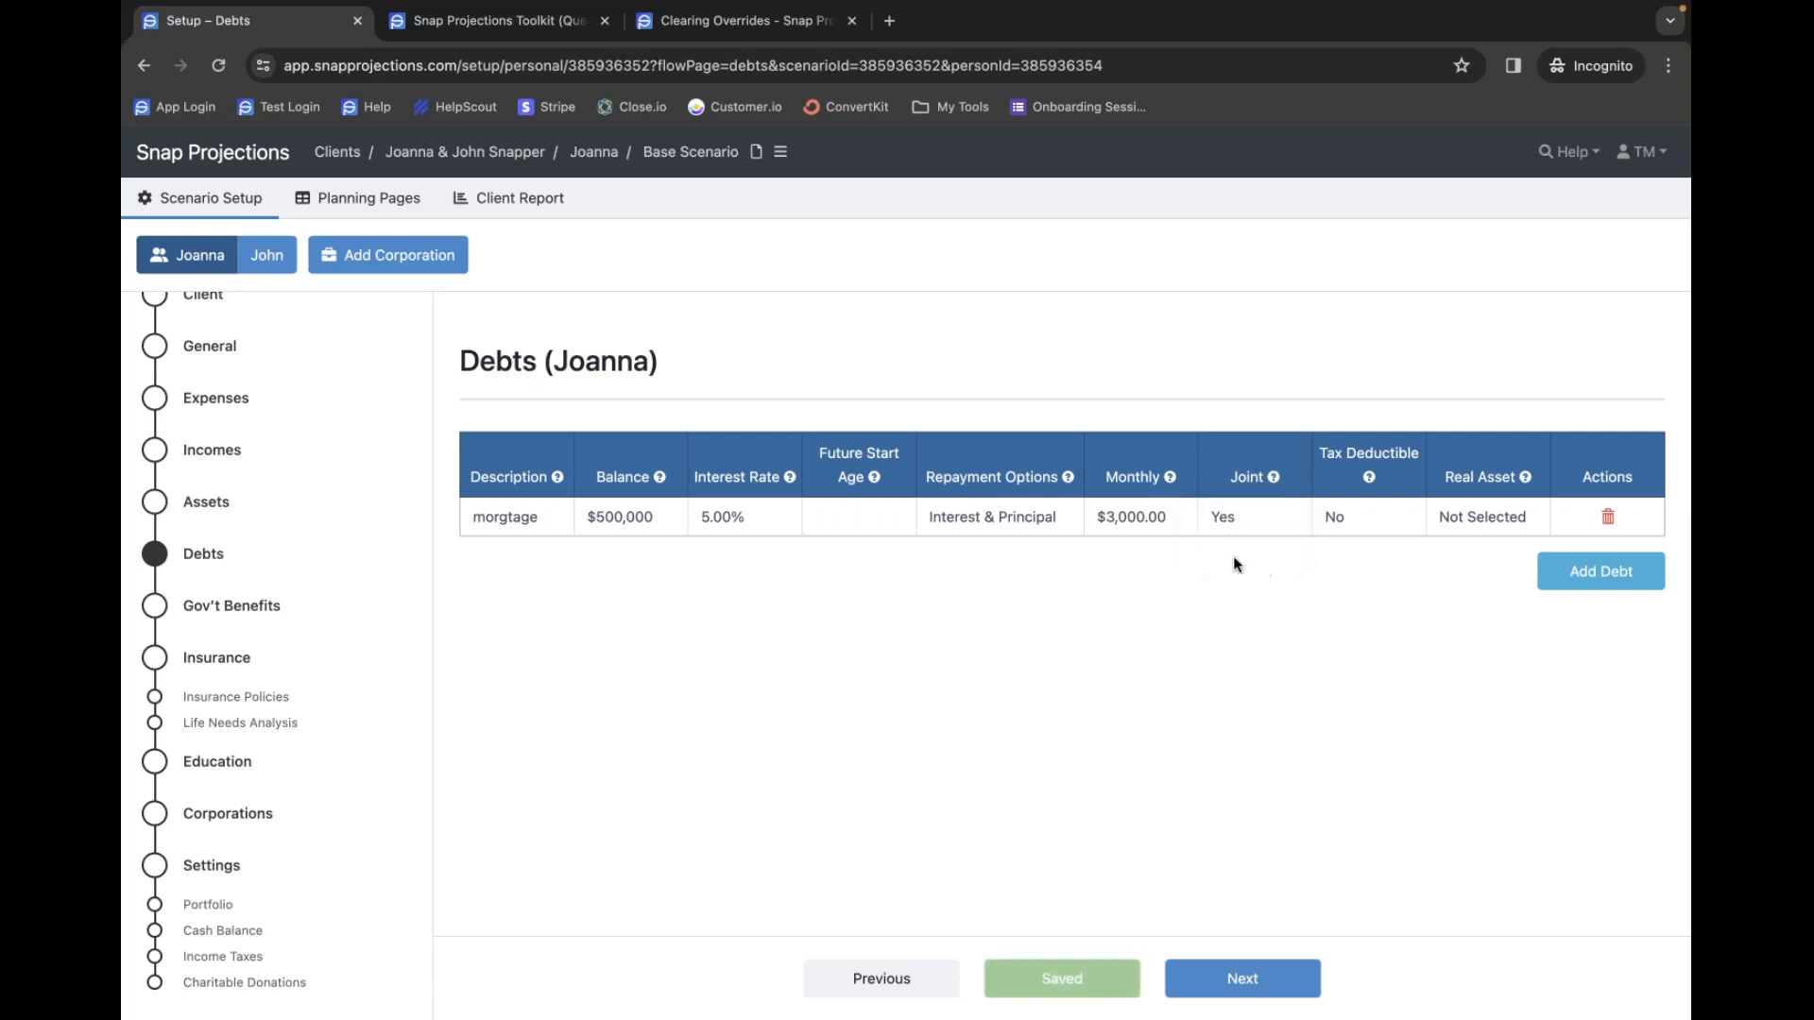
left_click(1509, 520)
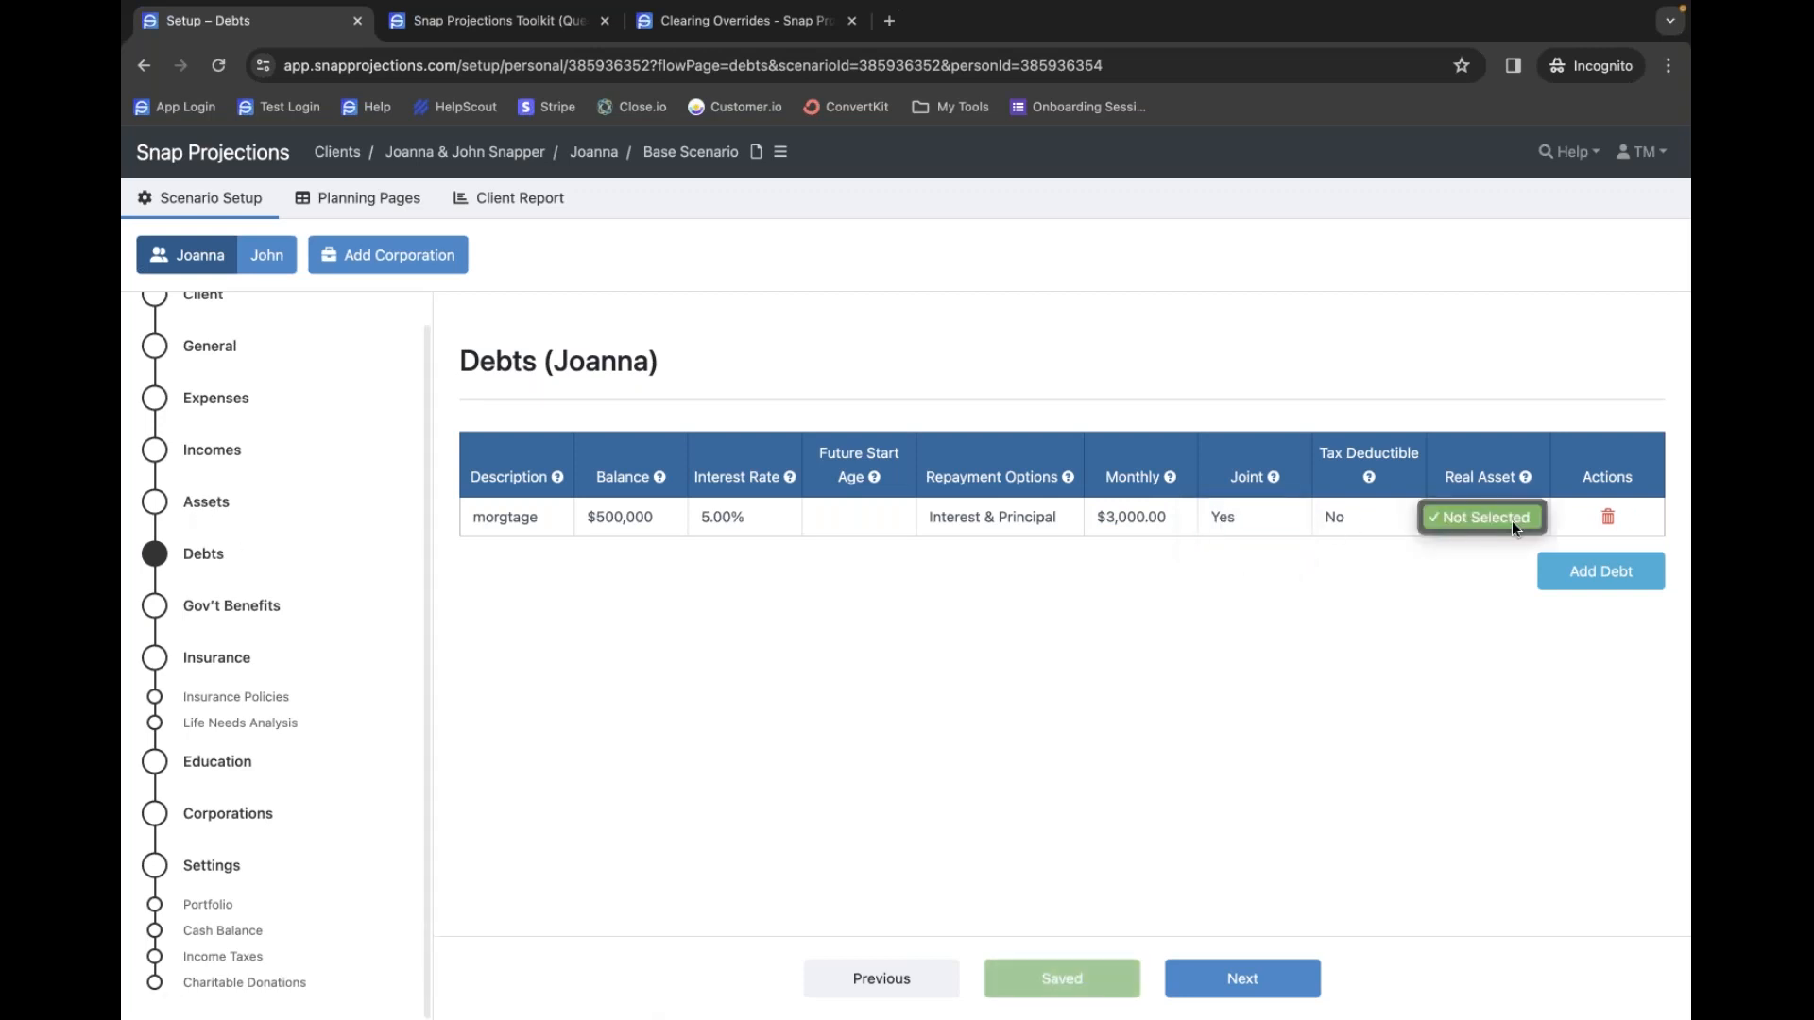
left_click(1430, 609)
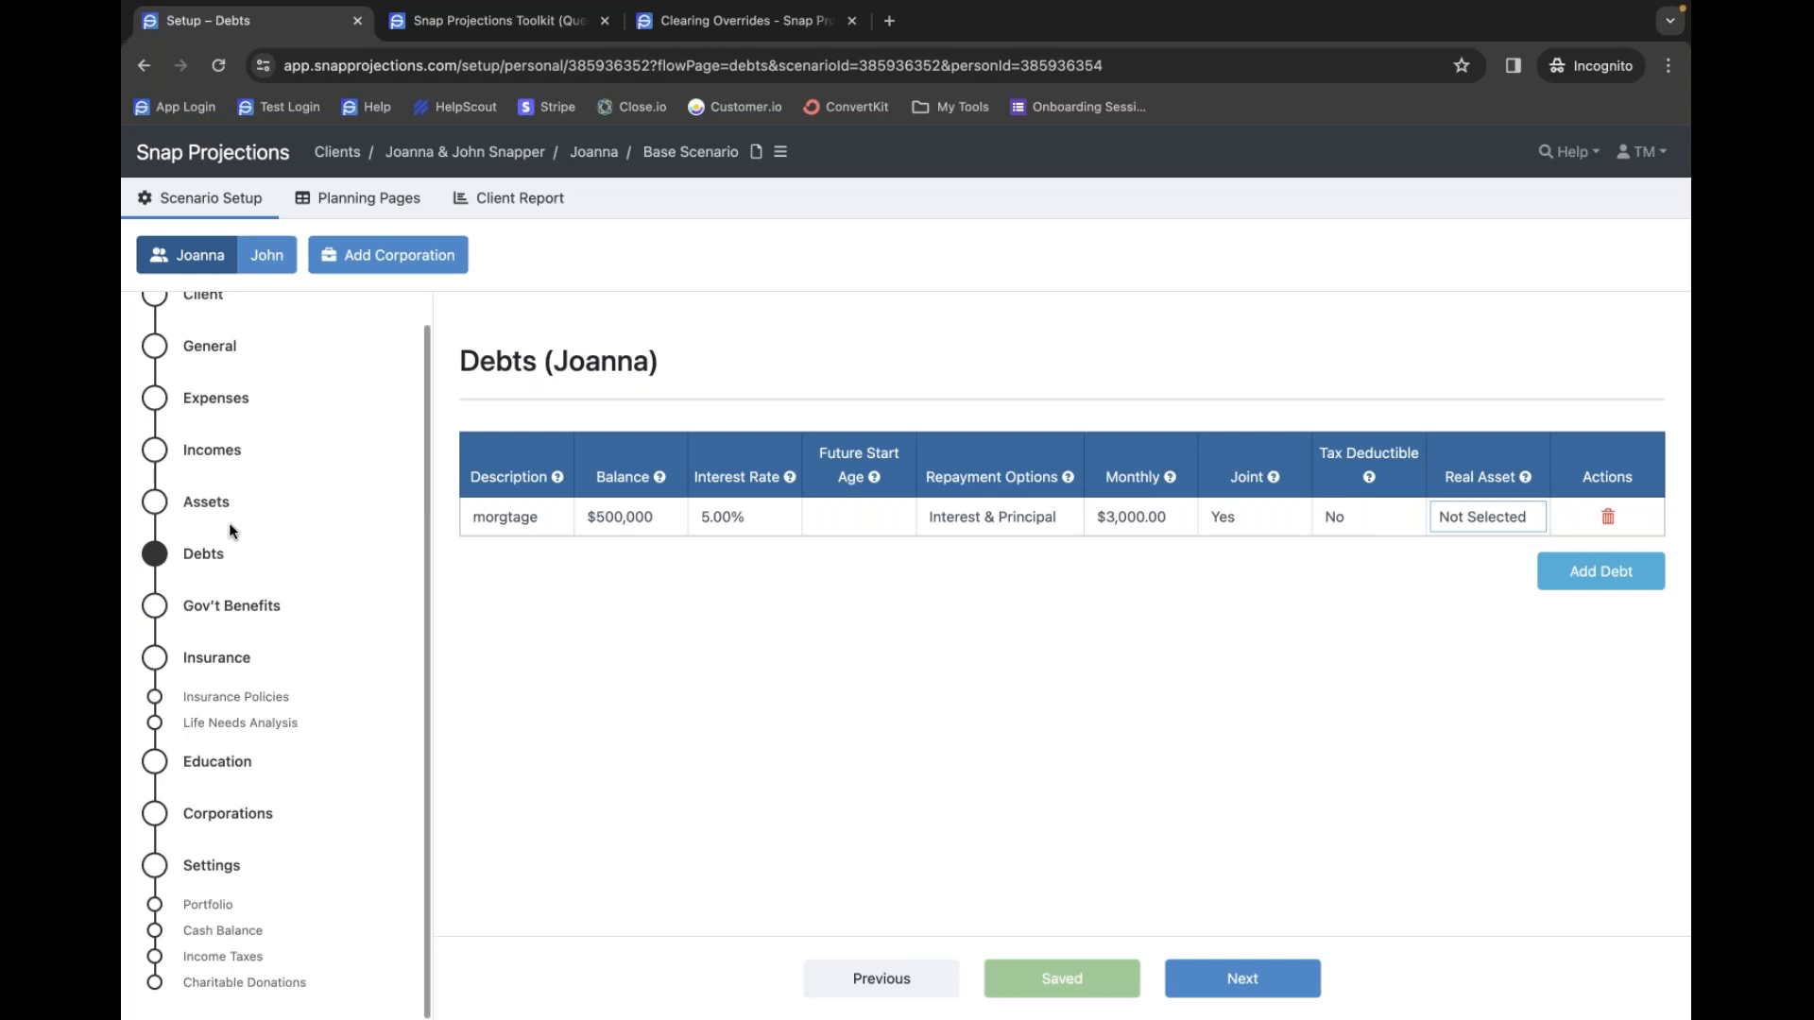
- Return to the asset setup and mark the House real asset as jointly owned
left_click(206, 506)
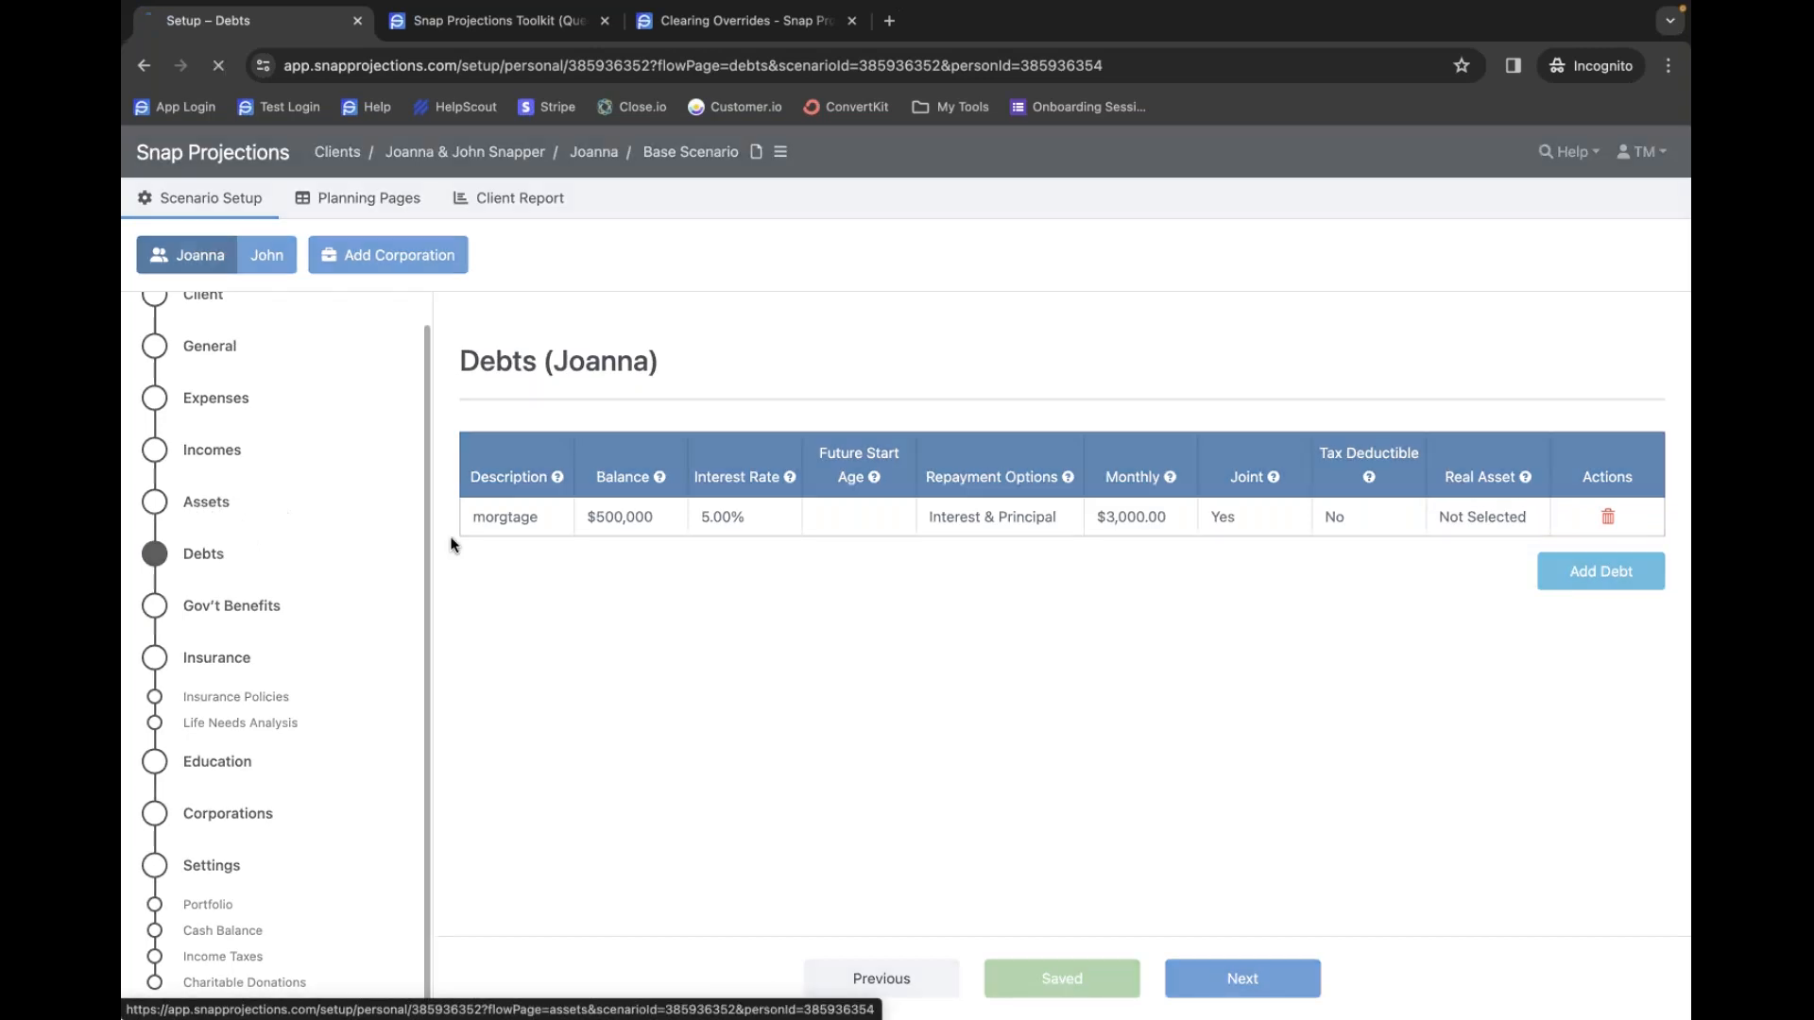
scroll(1327, 831, "down", 3)
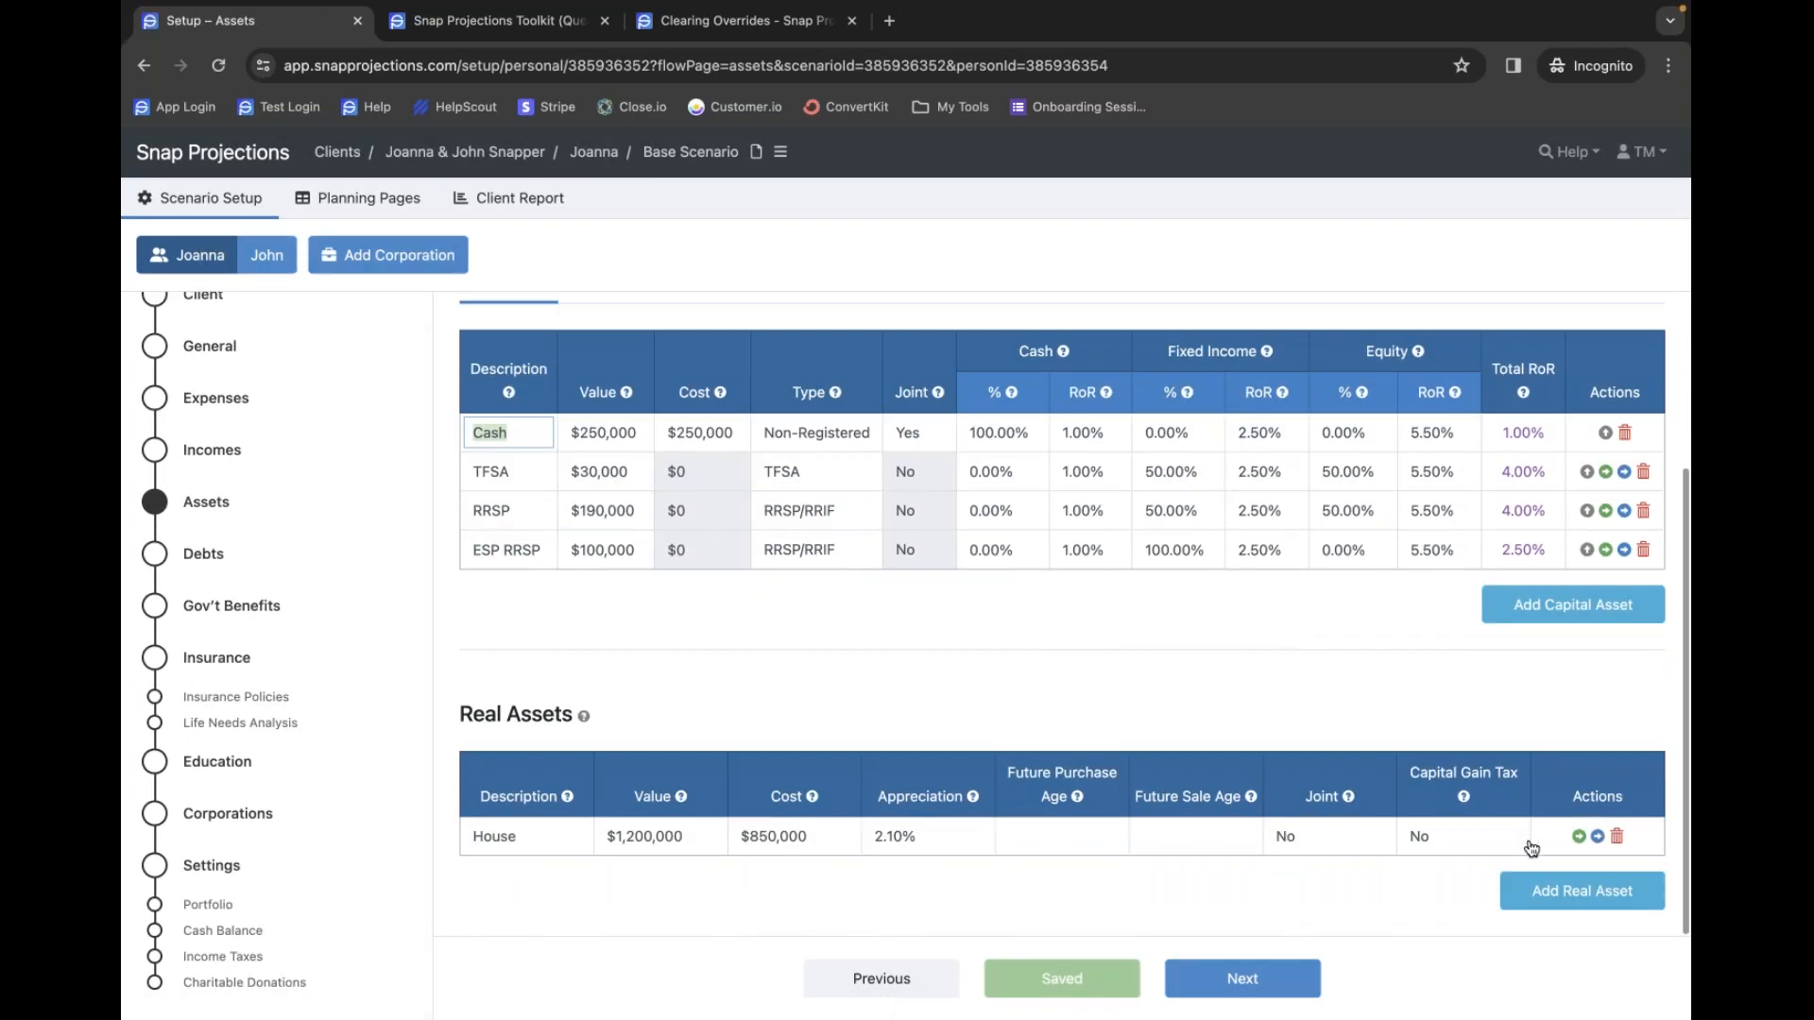
left_click(1472, 836)
left_click(1265, 843)
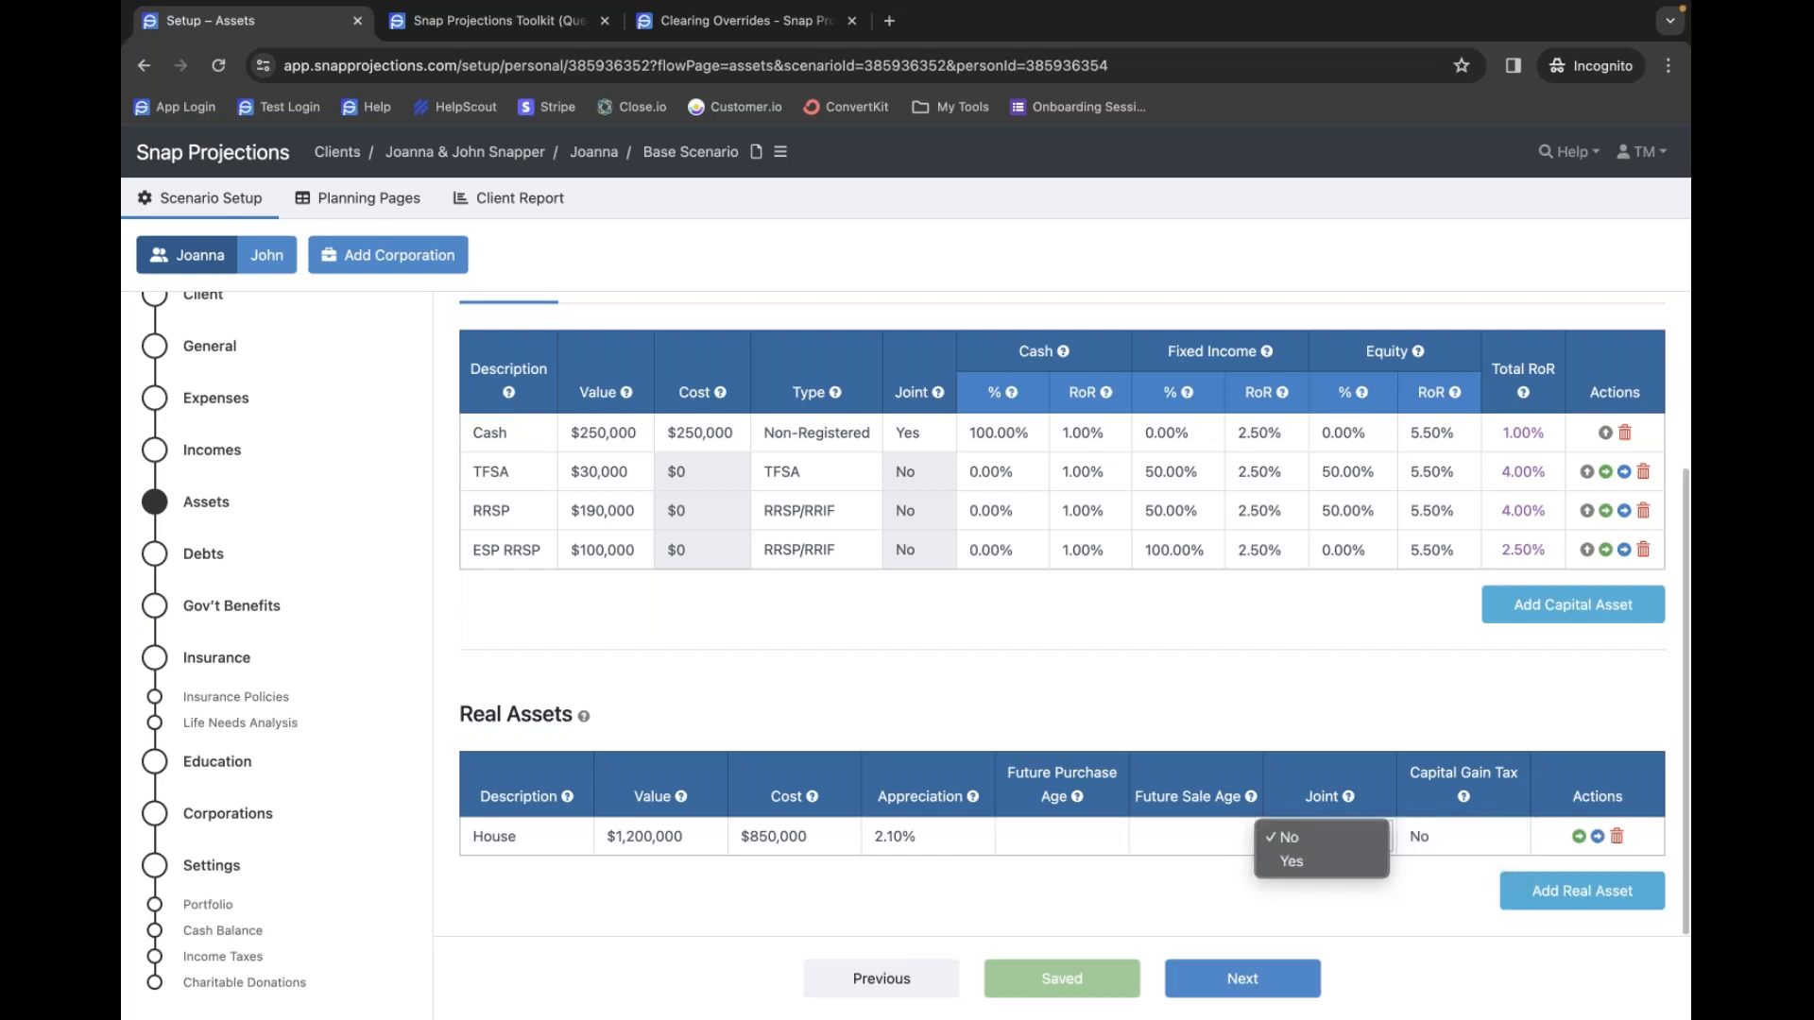
left_click(1294, 858)
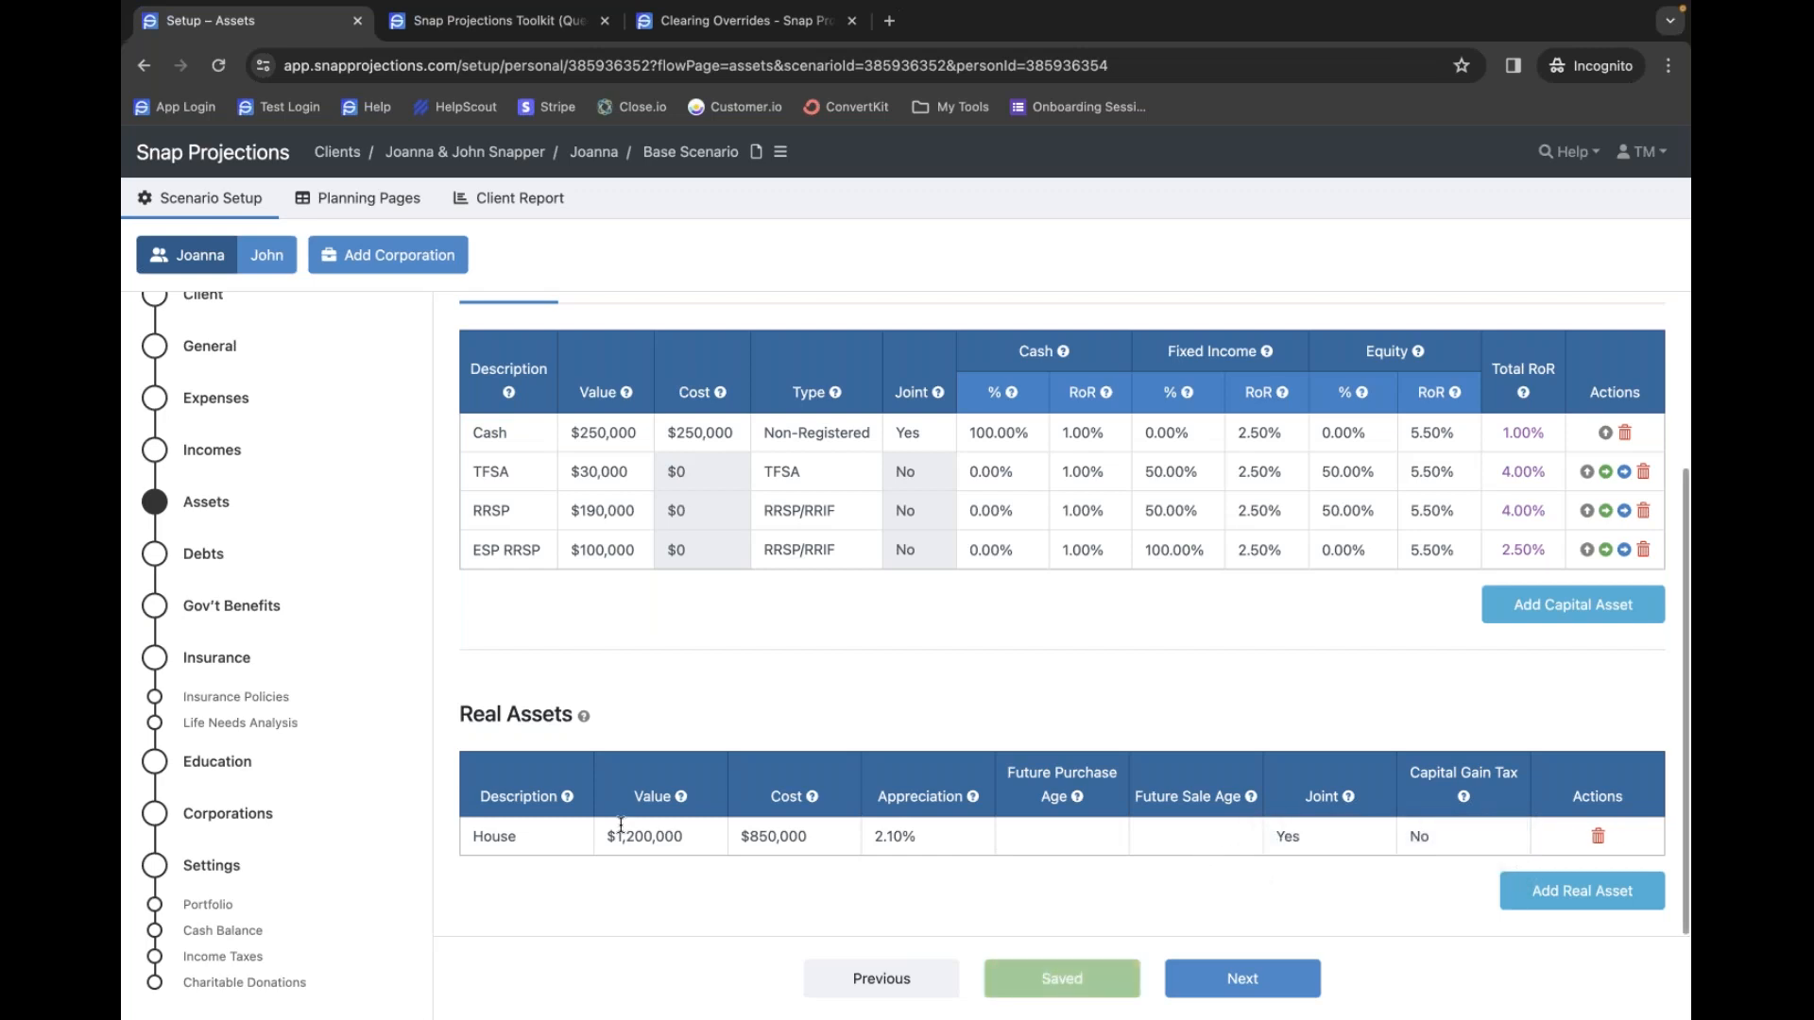
- Go back to the debt setup and link the mortgage to the House real asset
left_click(193, 565)
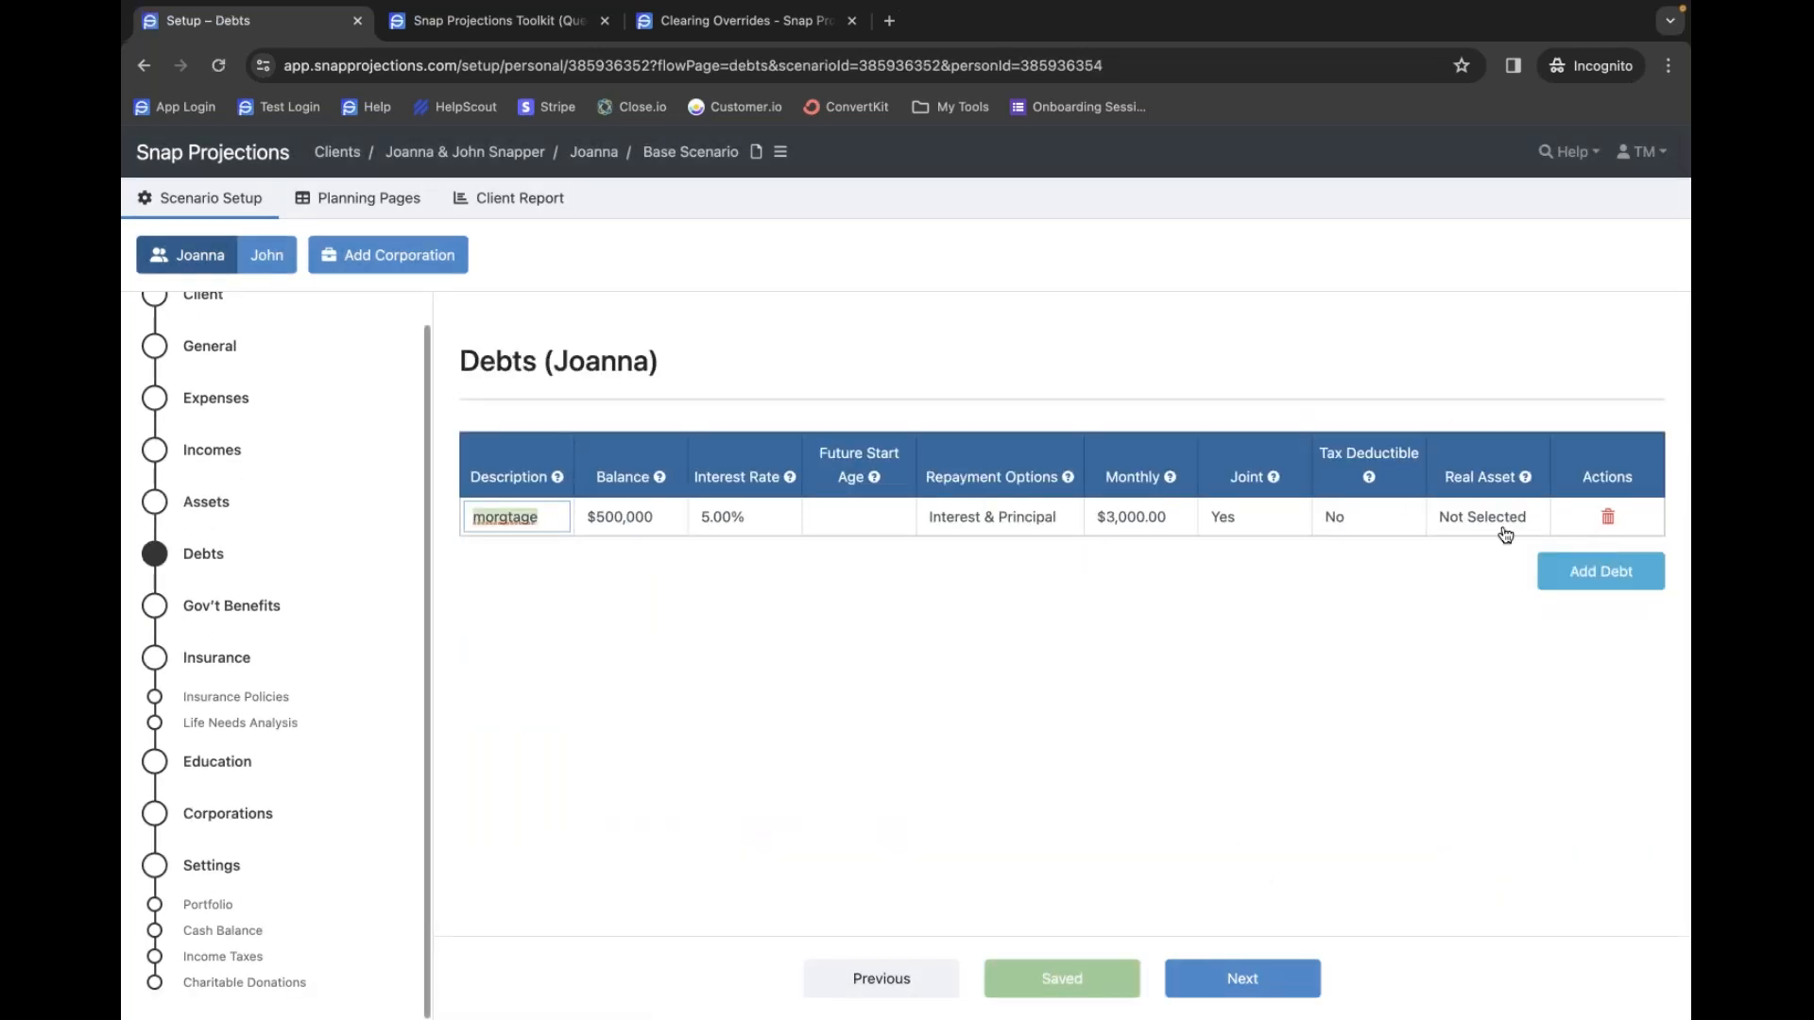
left_click(1506, 535)
left_click(1491, 541)
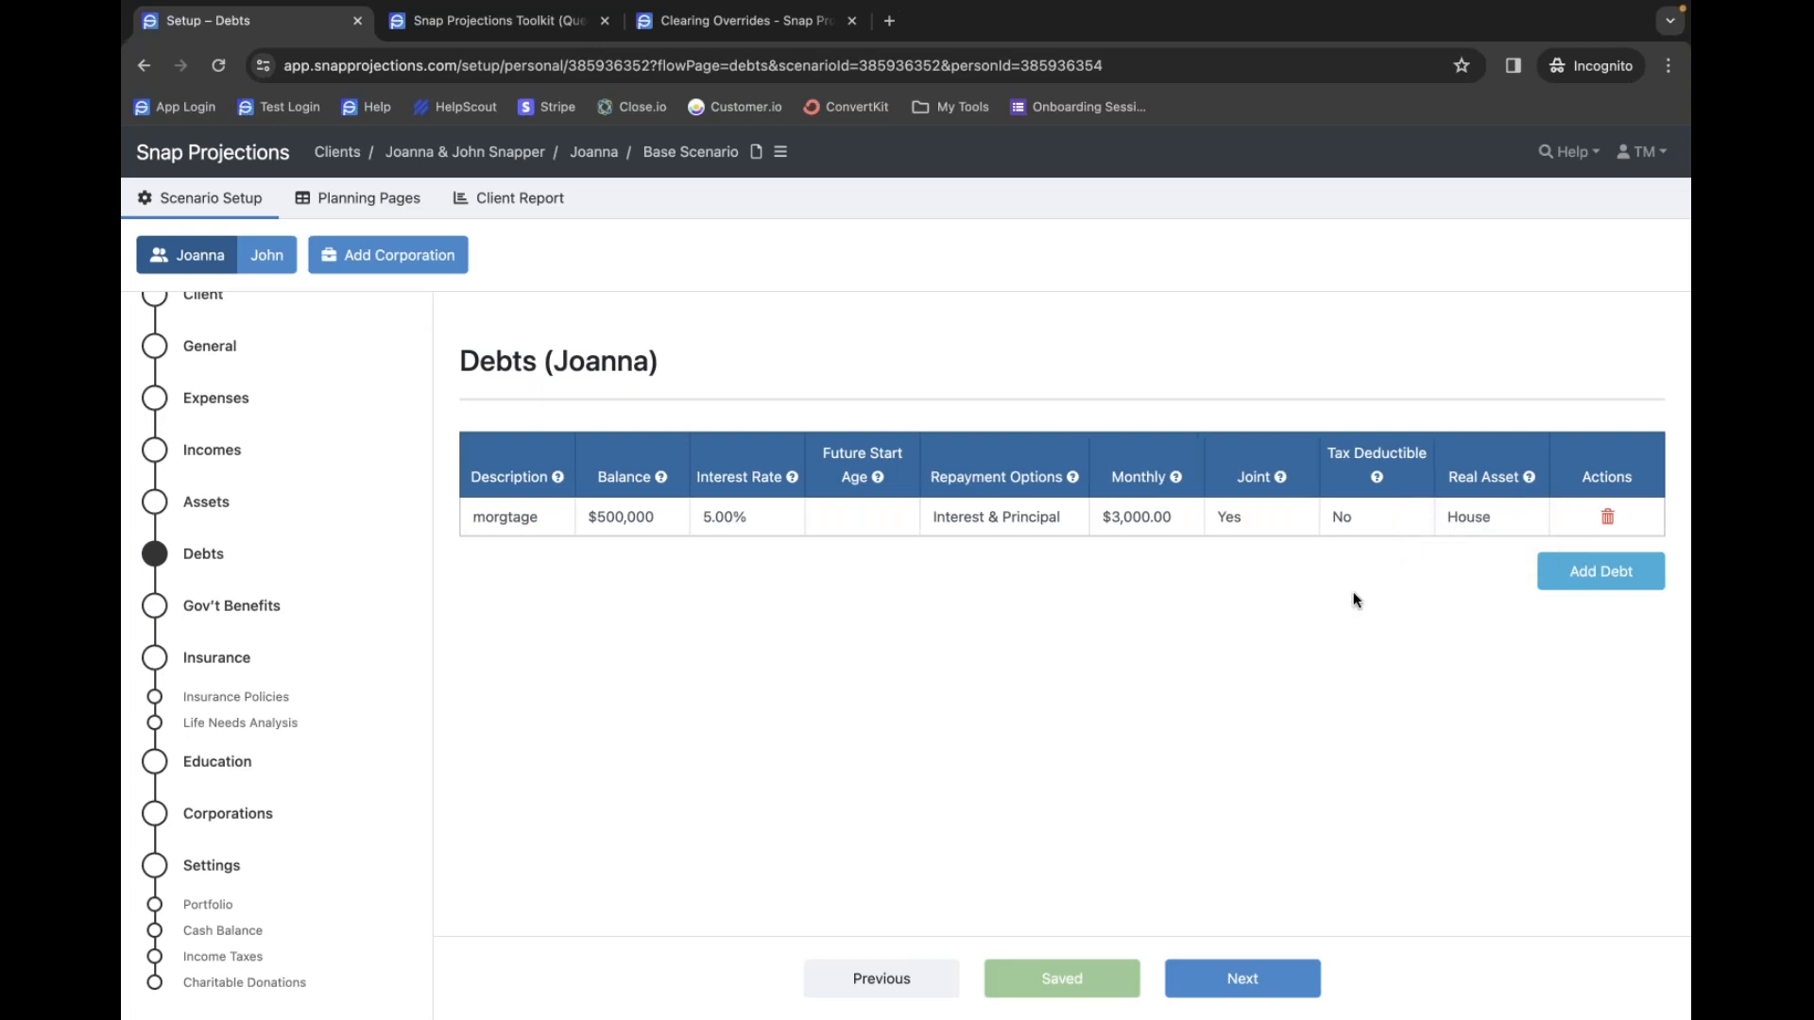
- Open the first spouse's planning page and examine the late-life cash flow through age 100
left_click(392, 203)
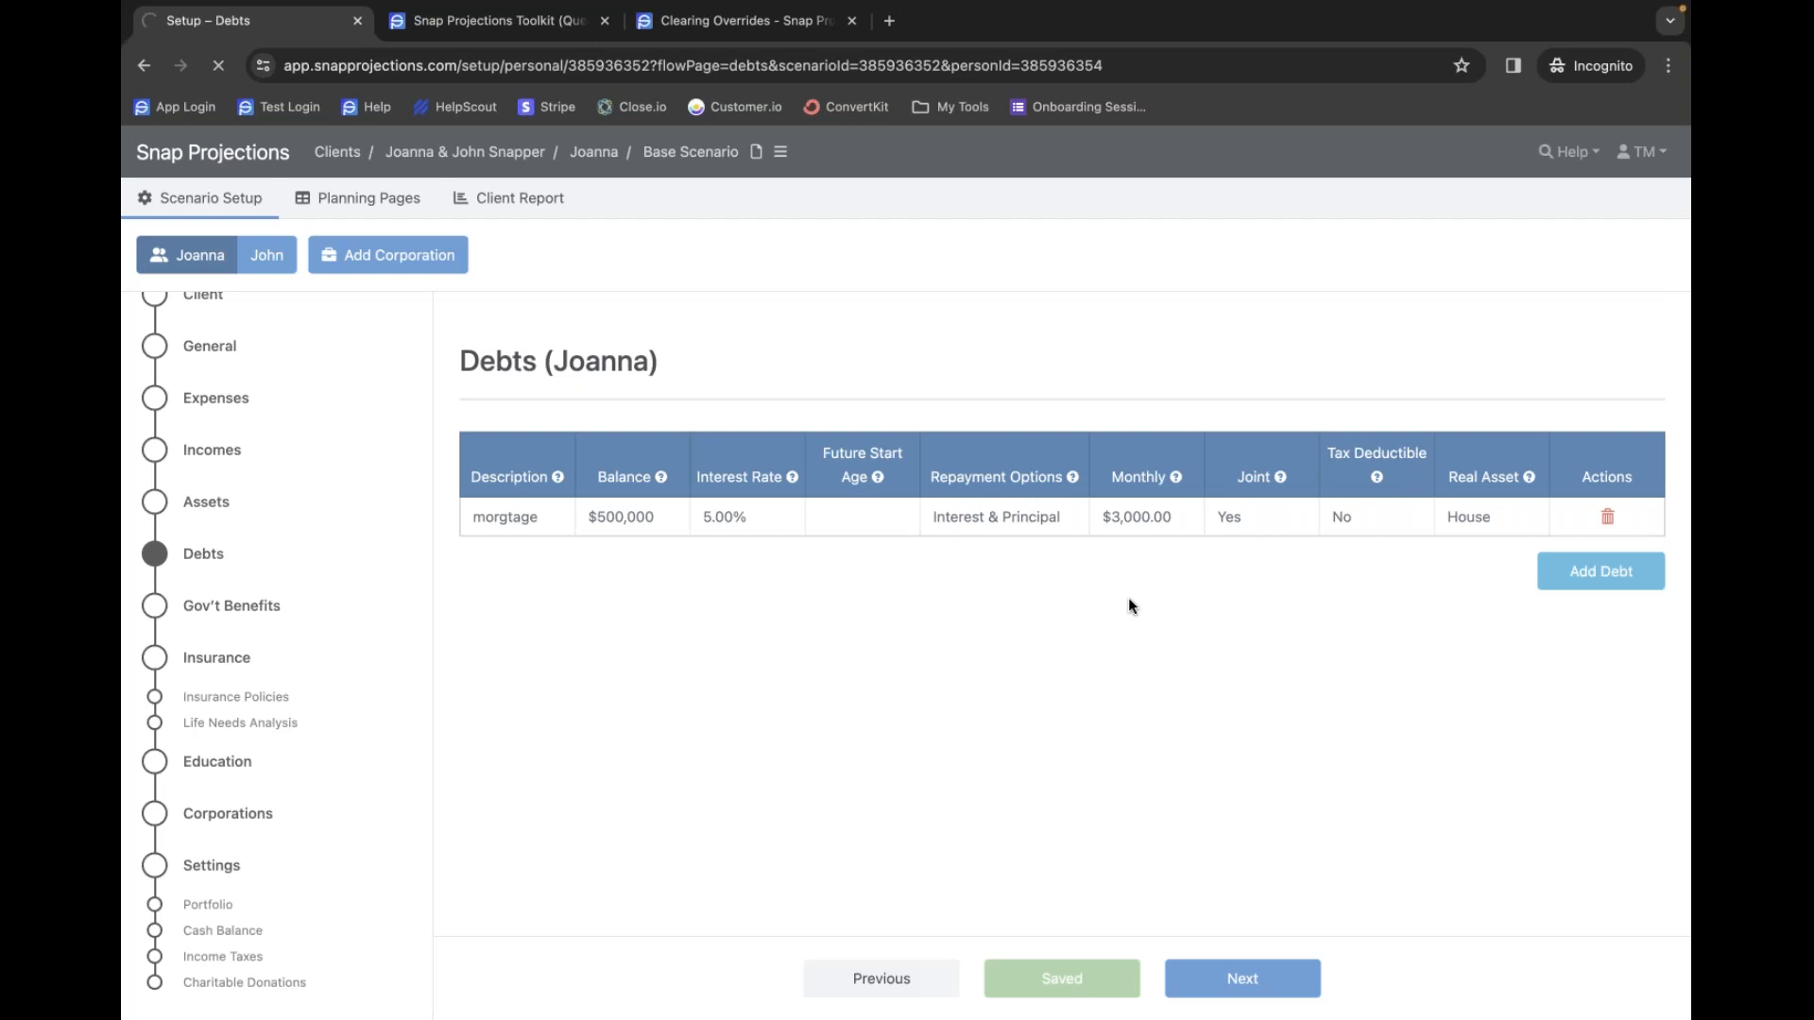
scroll(1143, 606, "down", 14)
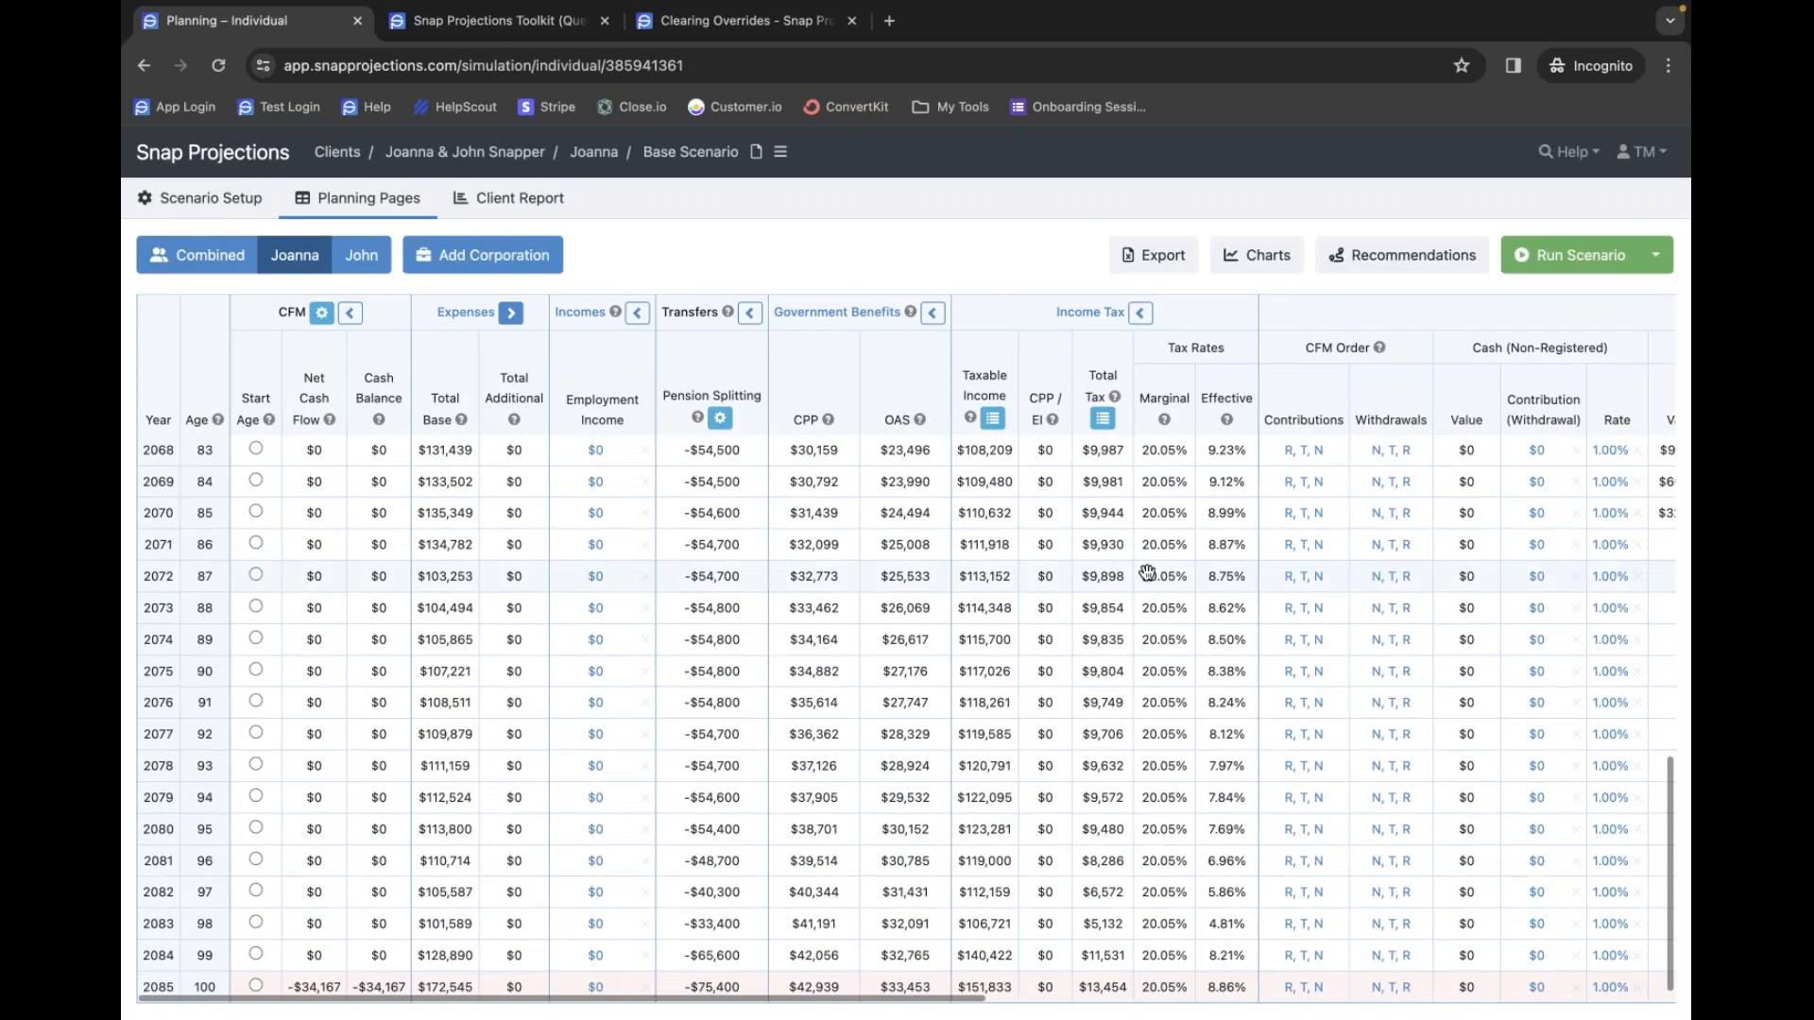
- Examine the first spouse's capital assets, House value and mortgage repayment across the projection years
scroll(1145, 572, "right", 8)
scroll(1138, 557, "up", 4)
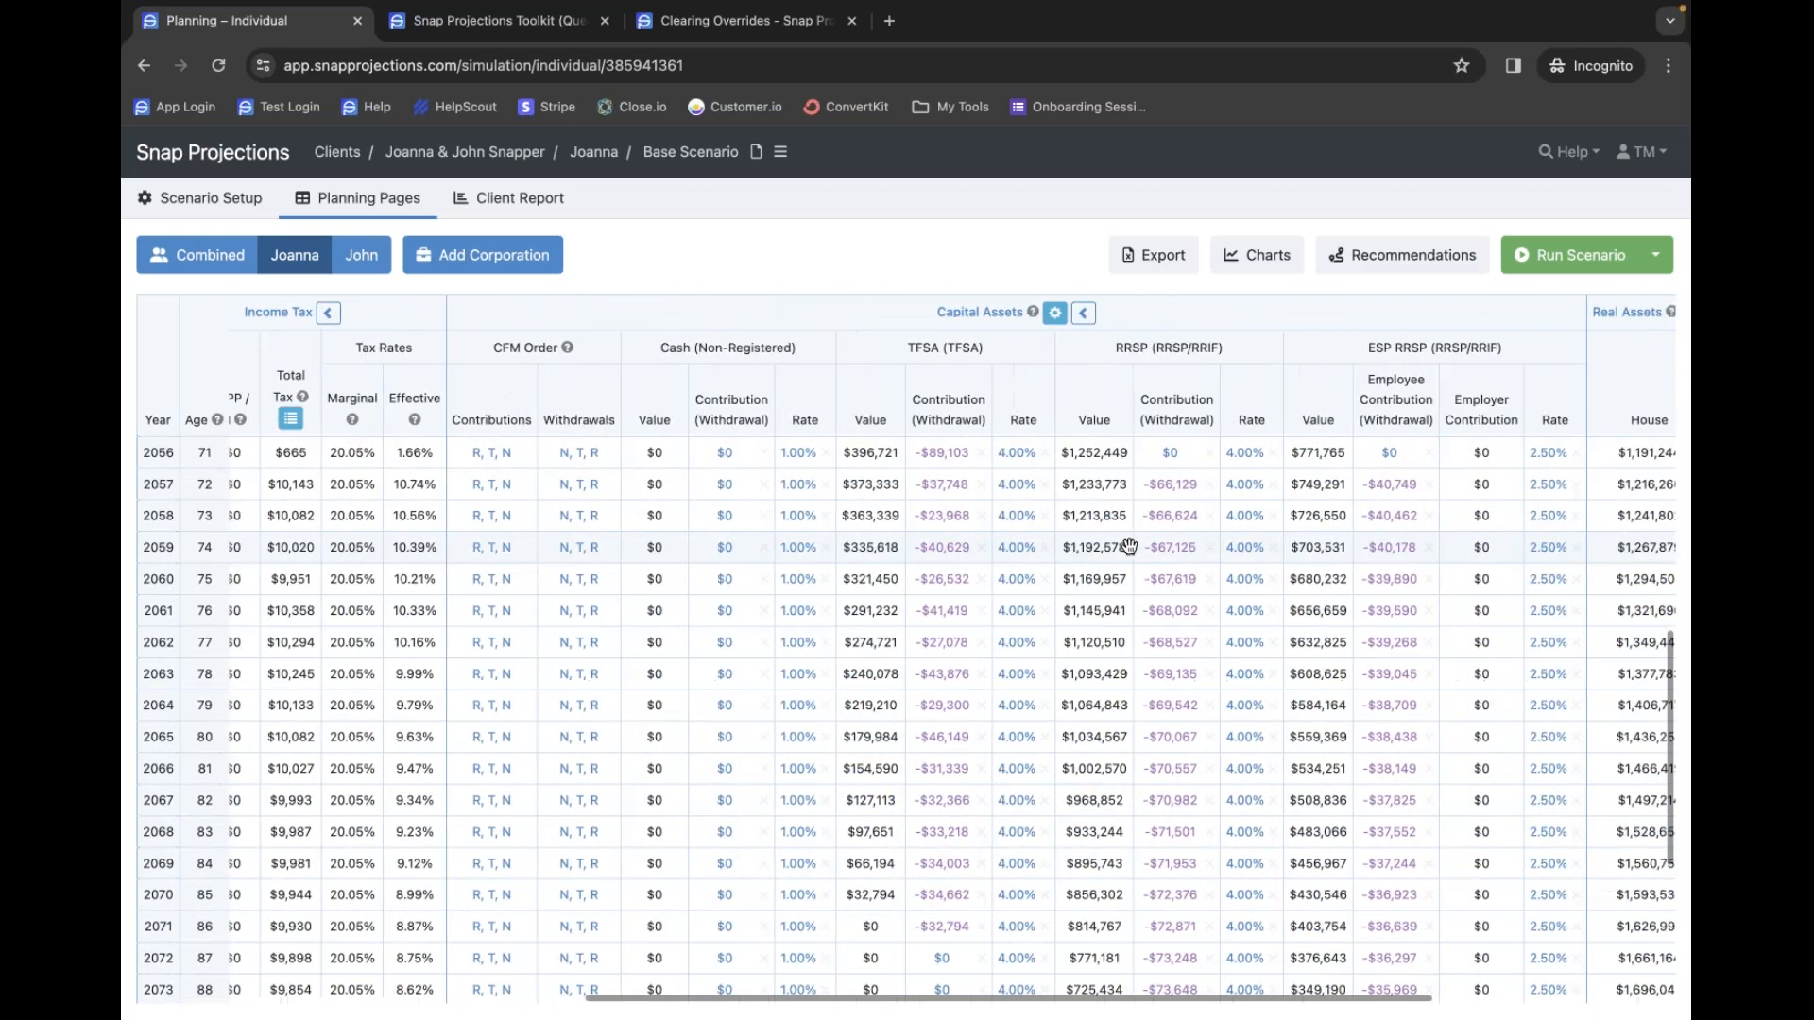
scroll(1550, 639, "right", 5)
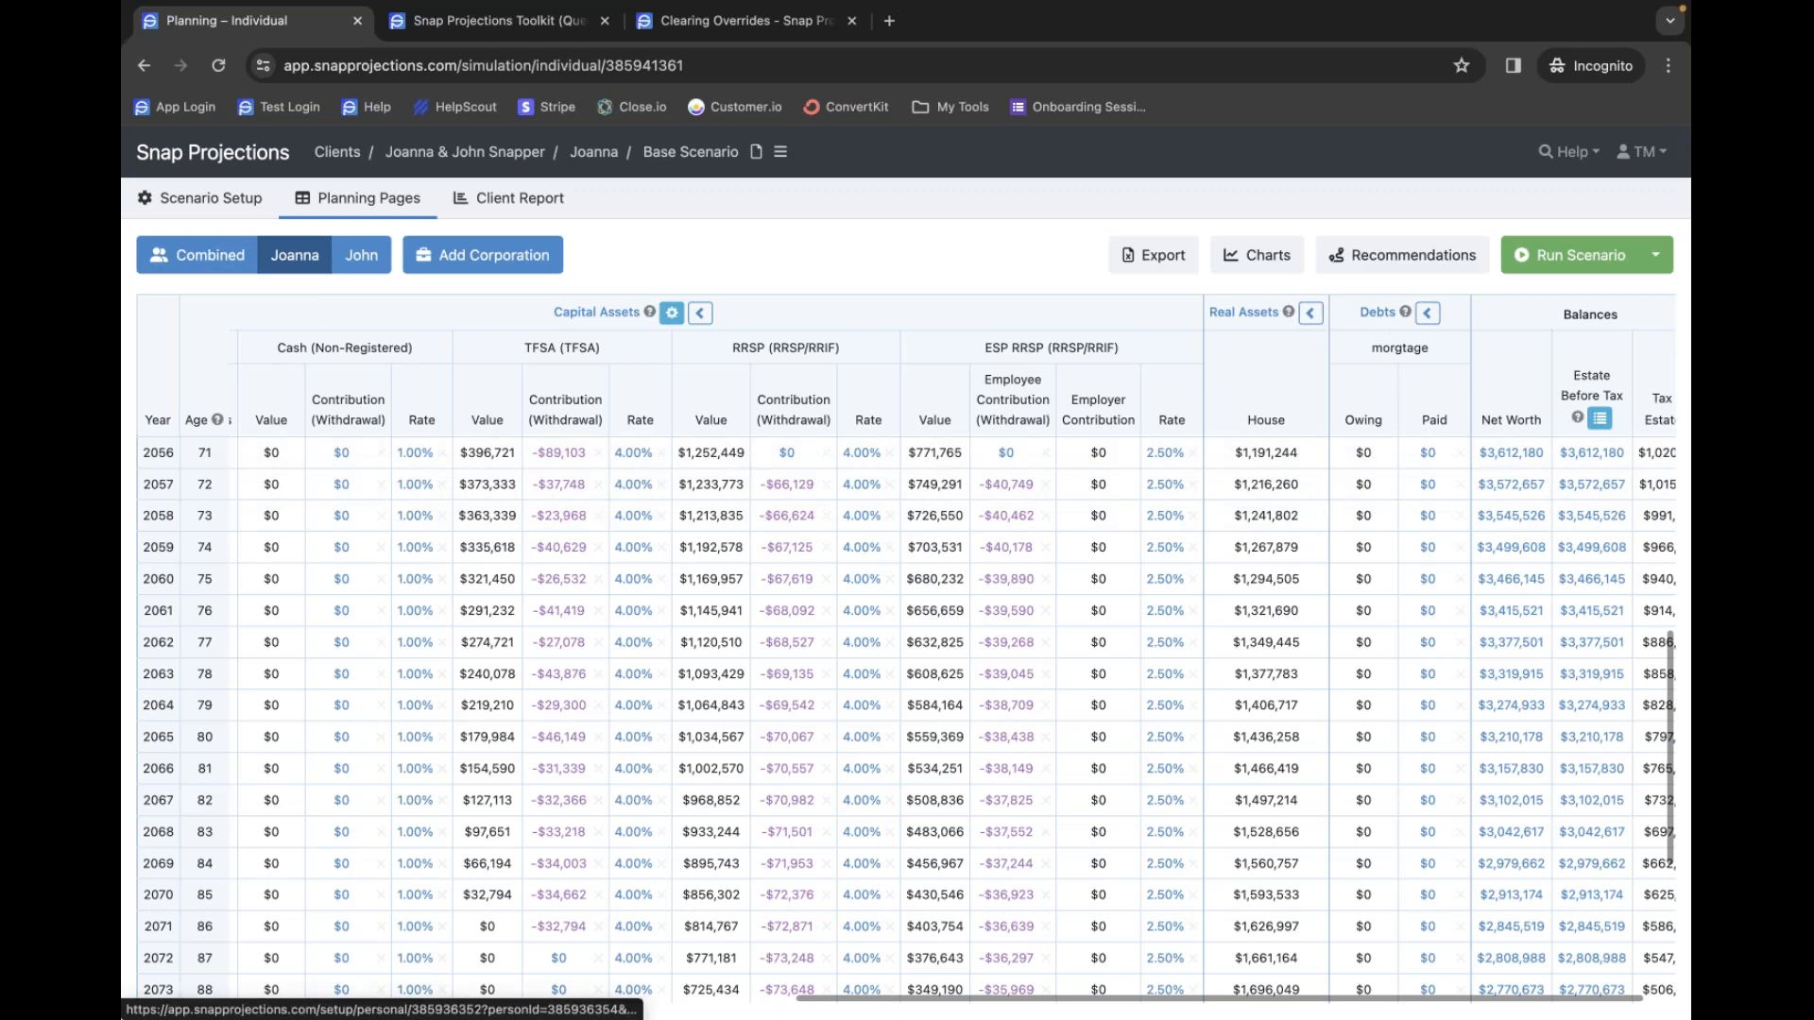
scroll(1425, 501, "up", 8)
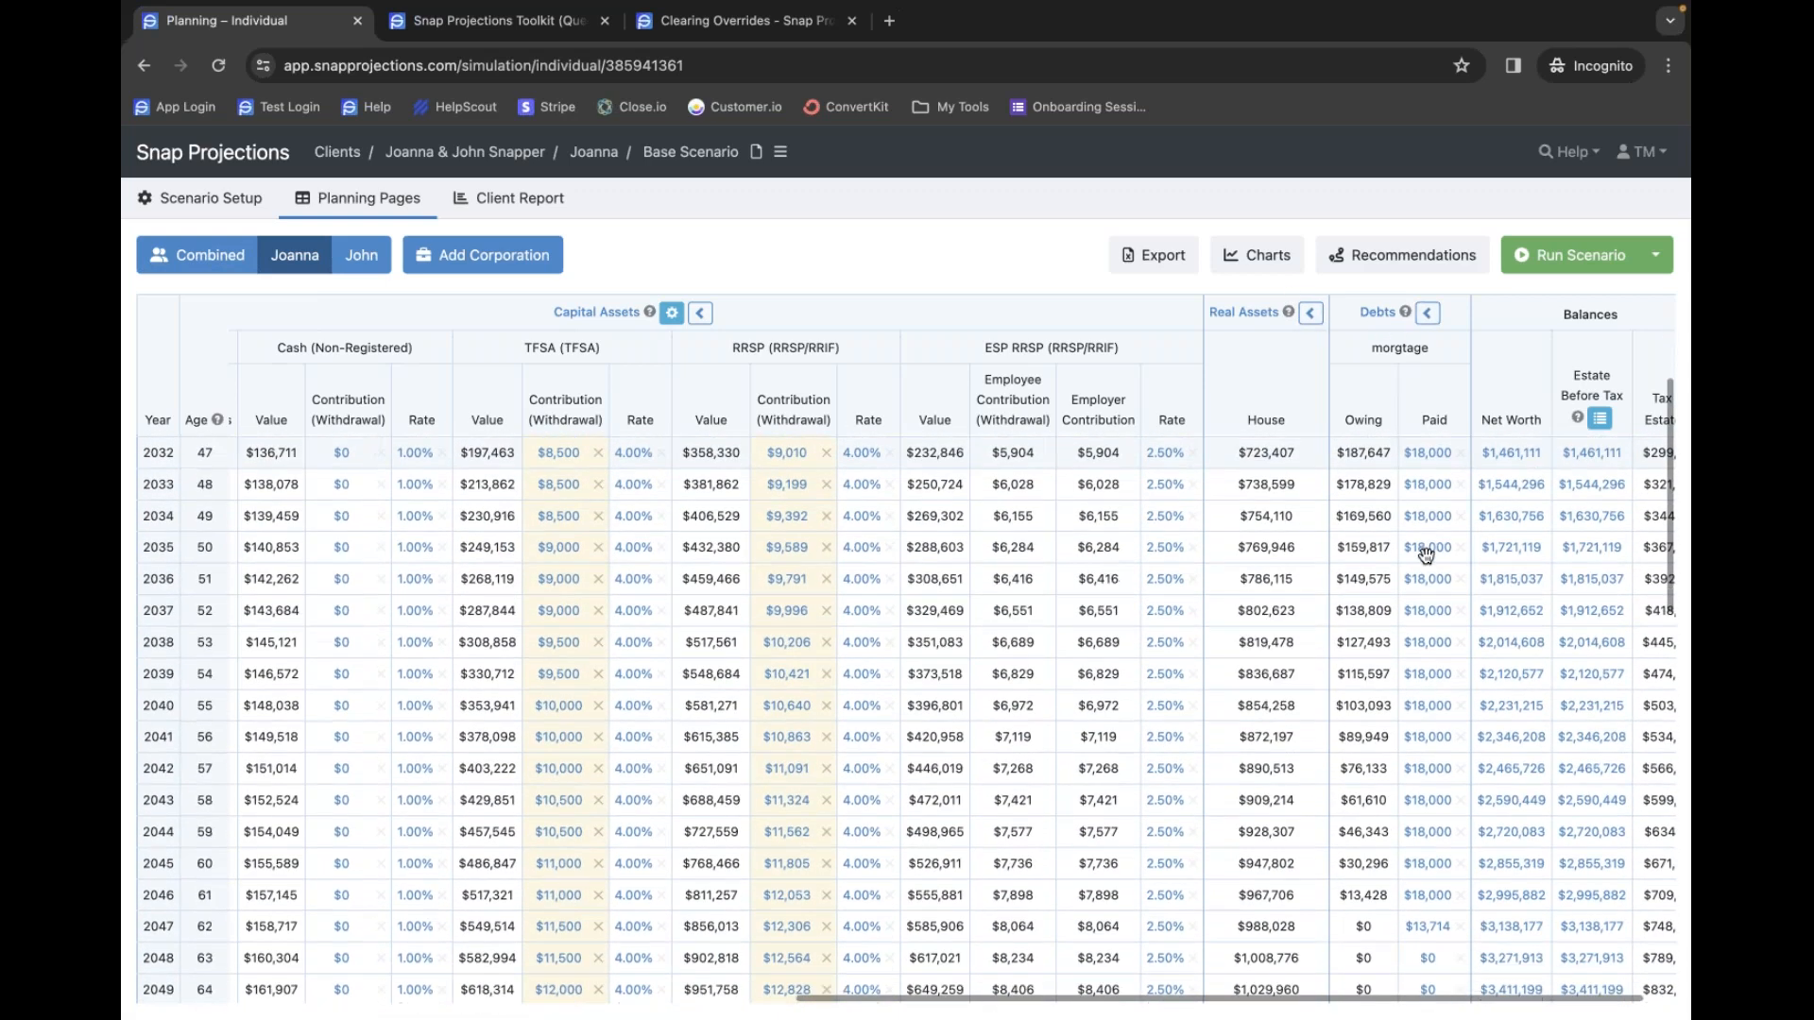
scroll(1425, 552, "down", 2)
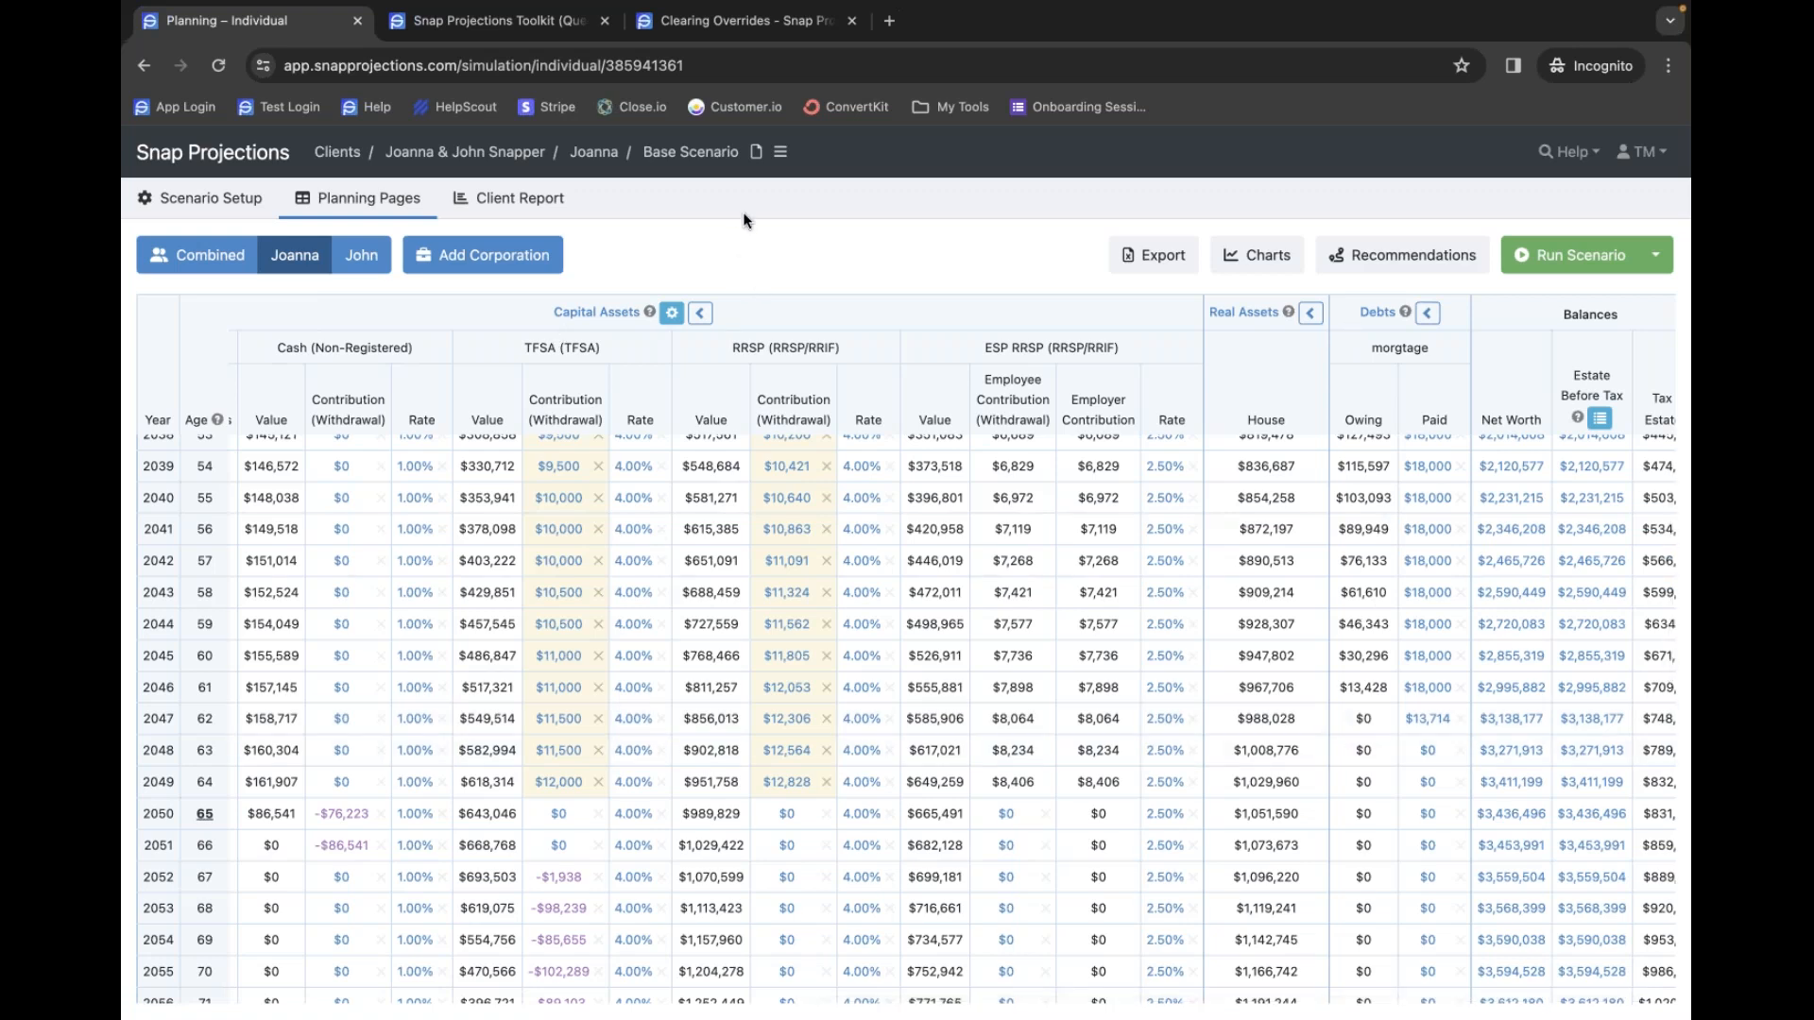
- Copy the Base Scenario and rename the copy "Selling a house at 80"
left_click(780, 154)
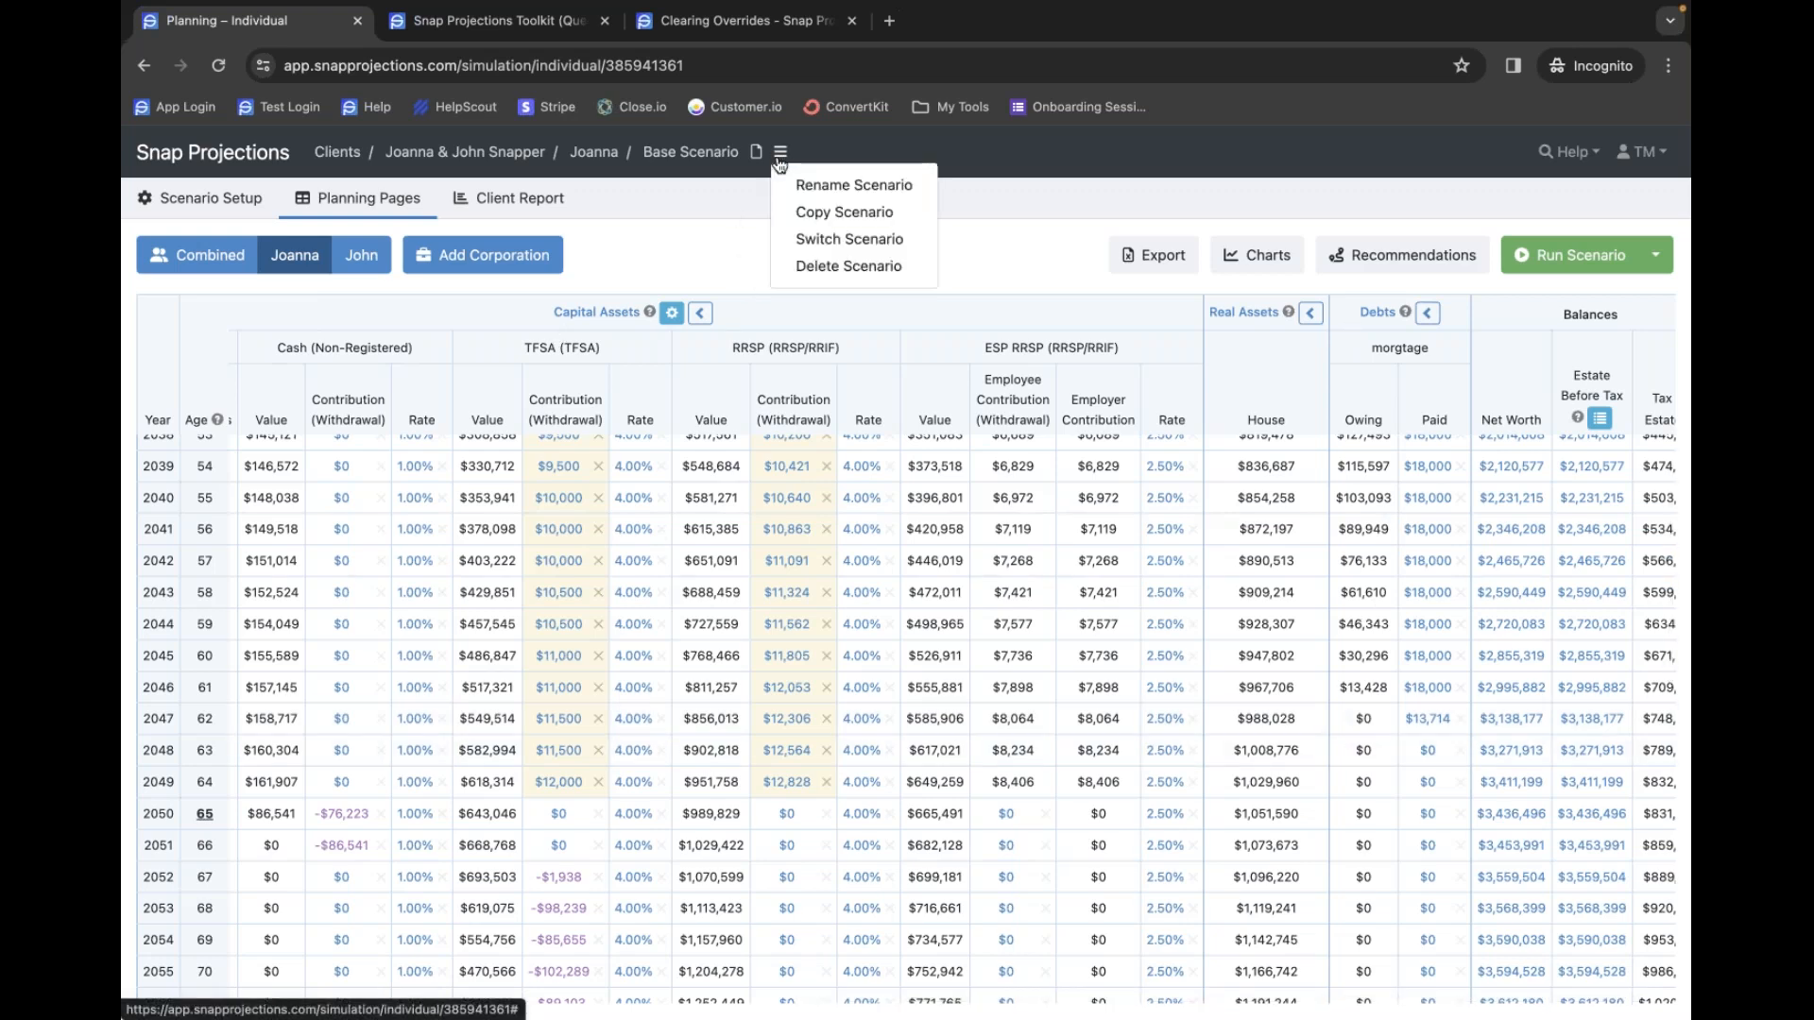
left_click(793, 212)
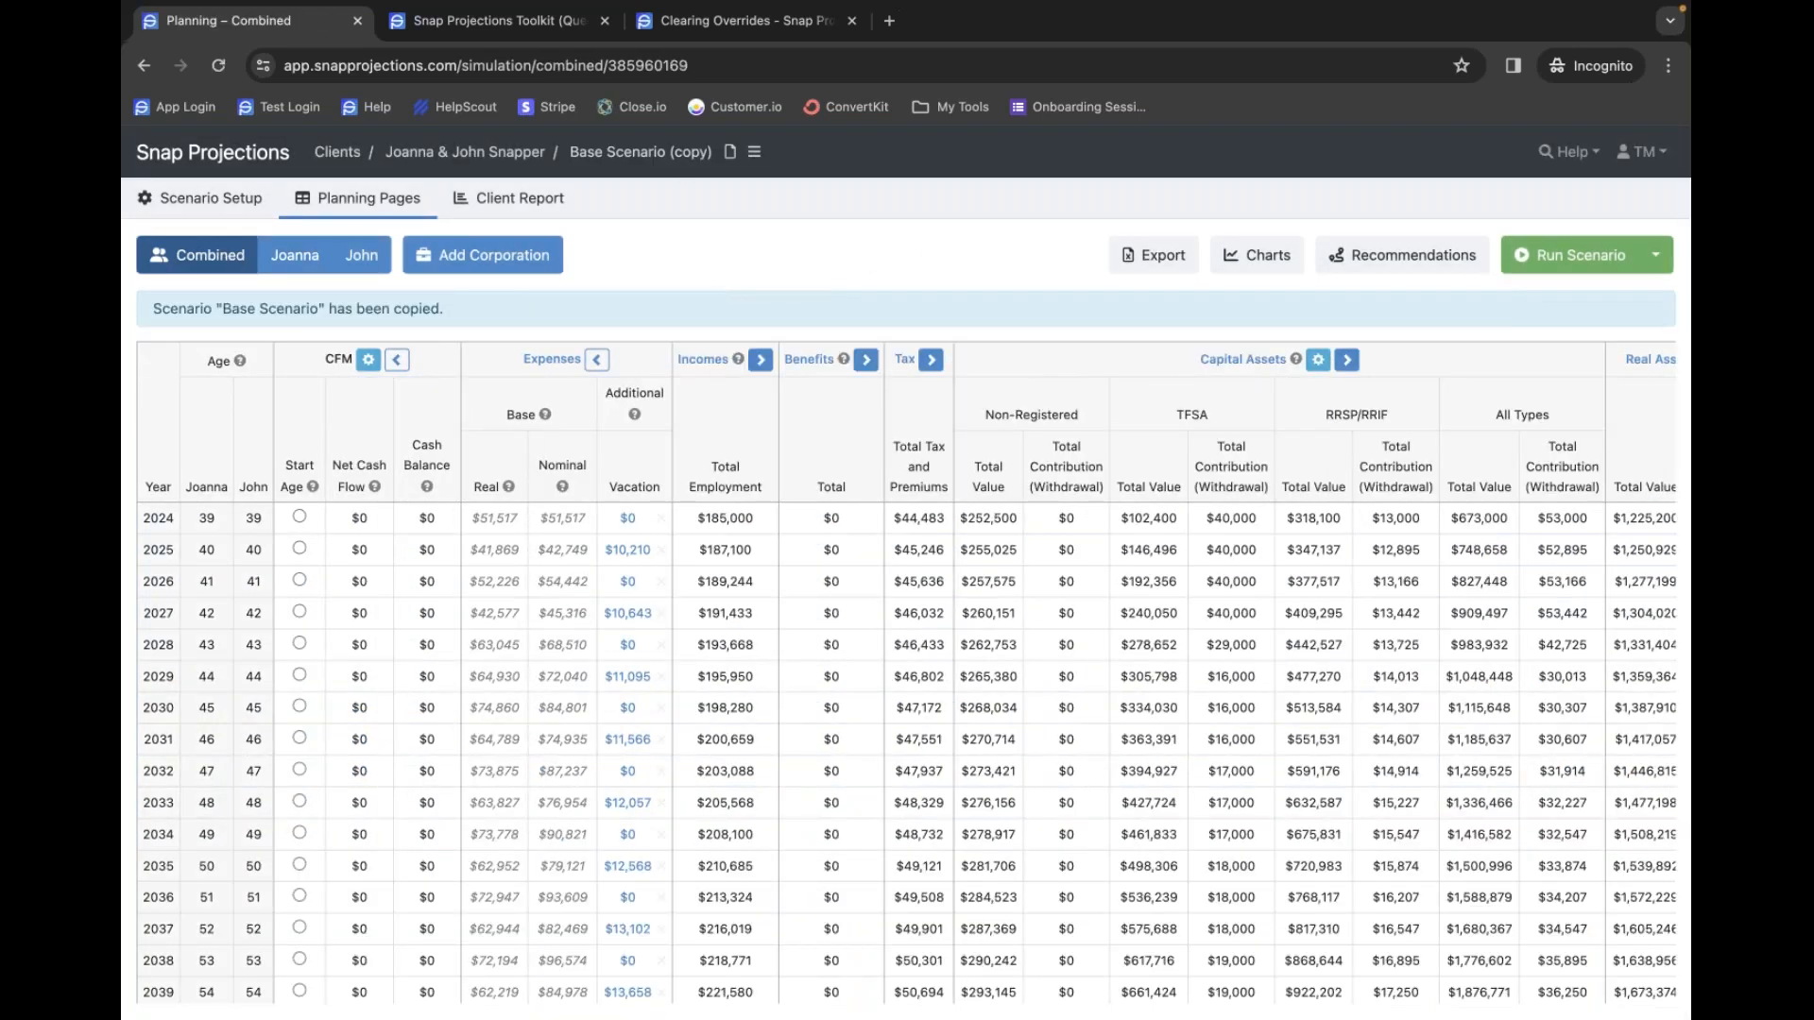
left_click(678, 156)
left_click_drag(789, 262, 608, 252)
type("Selli")
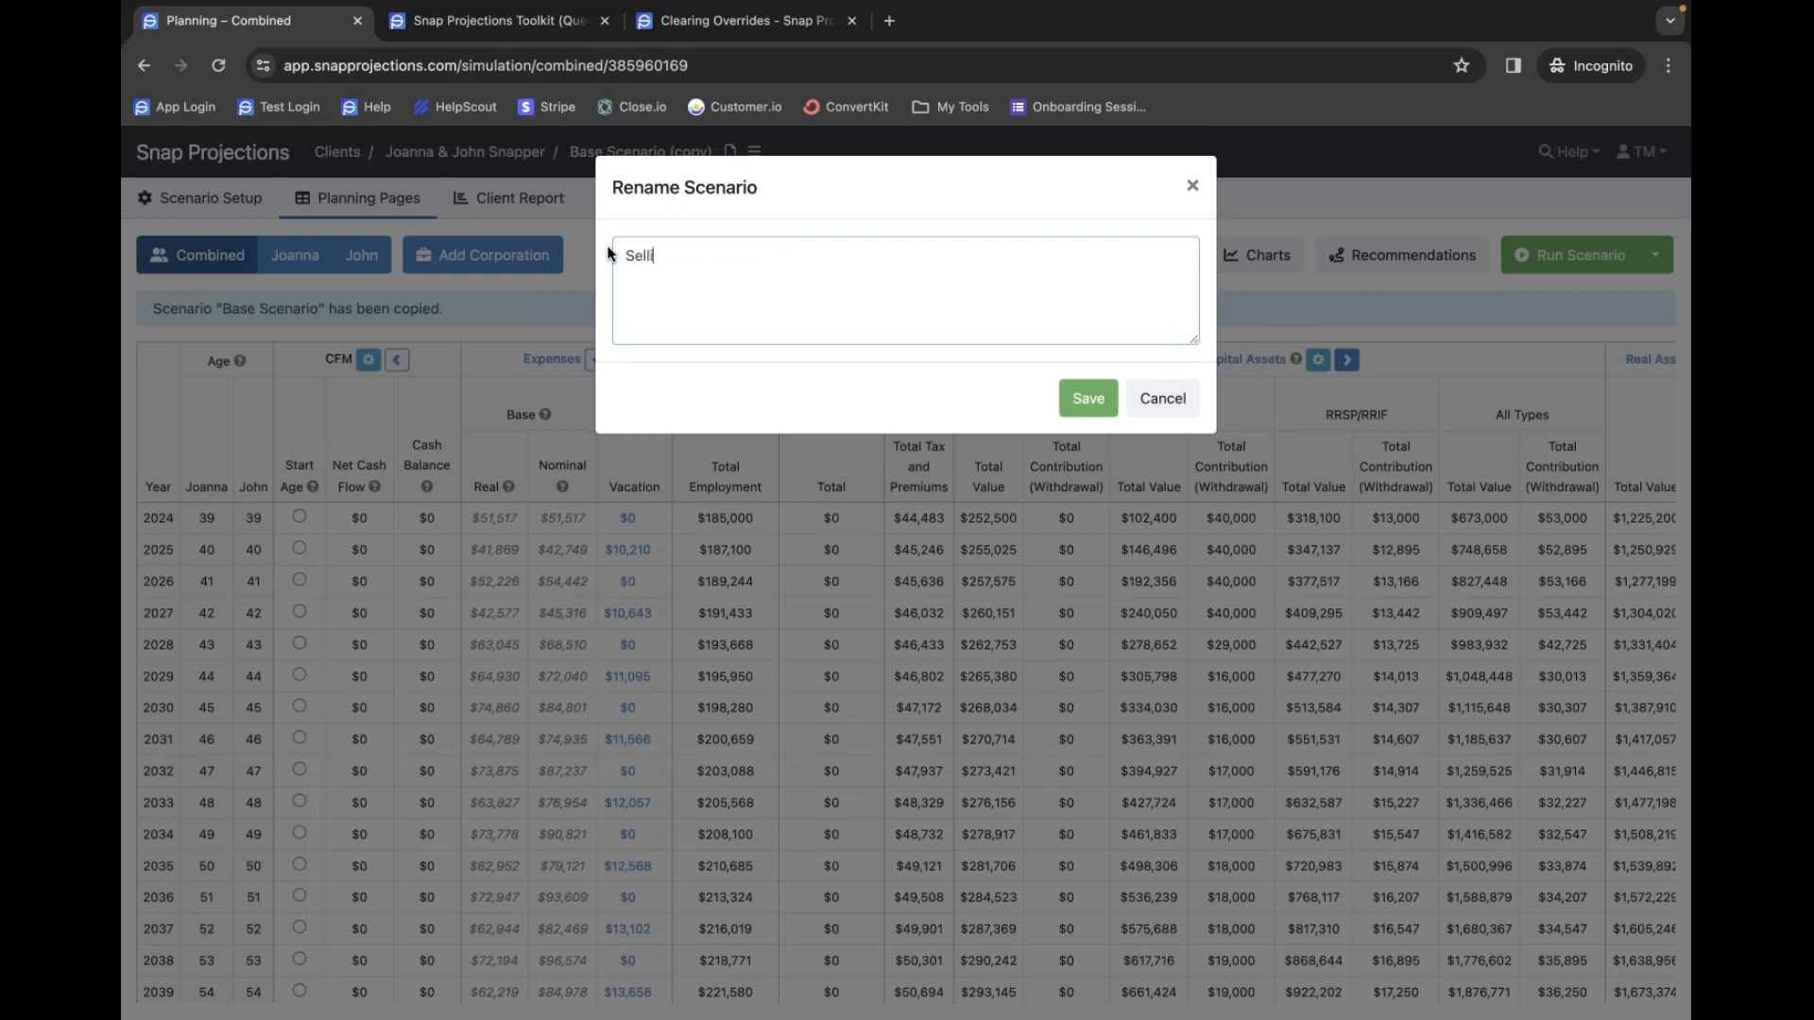
type("ng a houst at 80")
left_click(732, 254)
key("BackSpace")
type("e")
left_click(1079, 396)
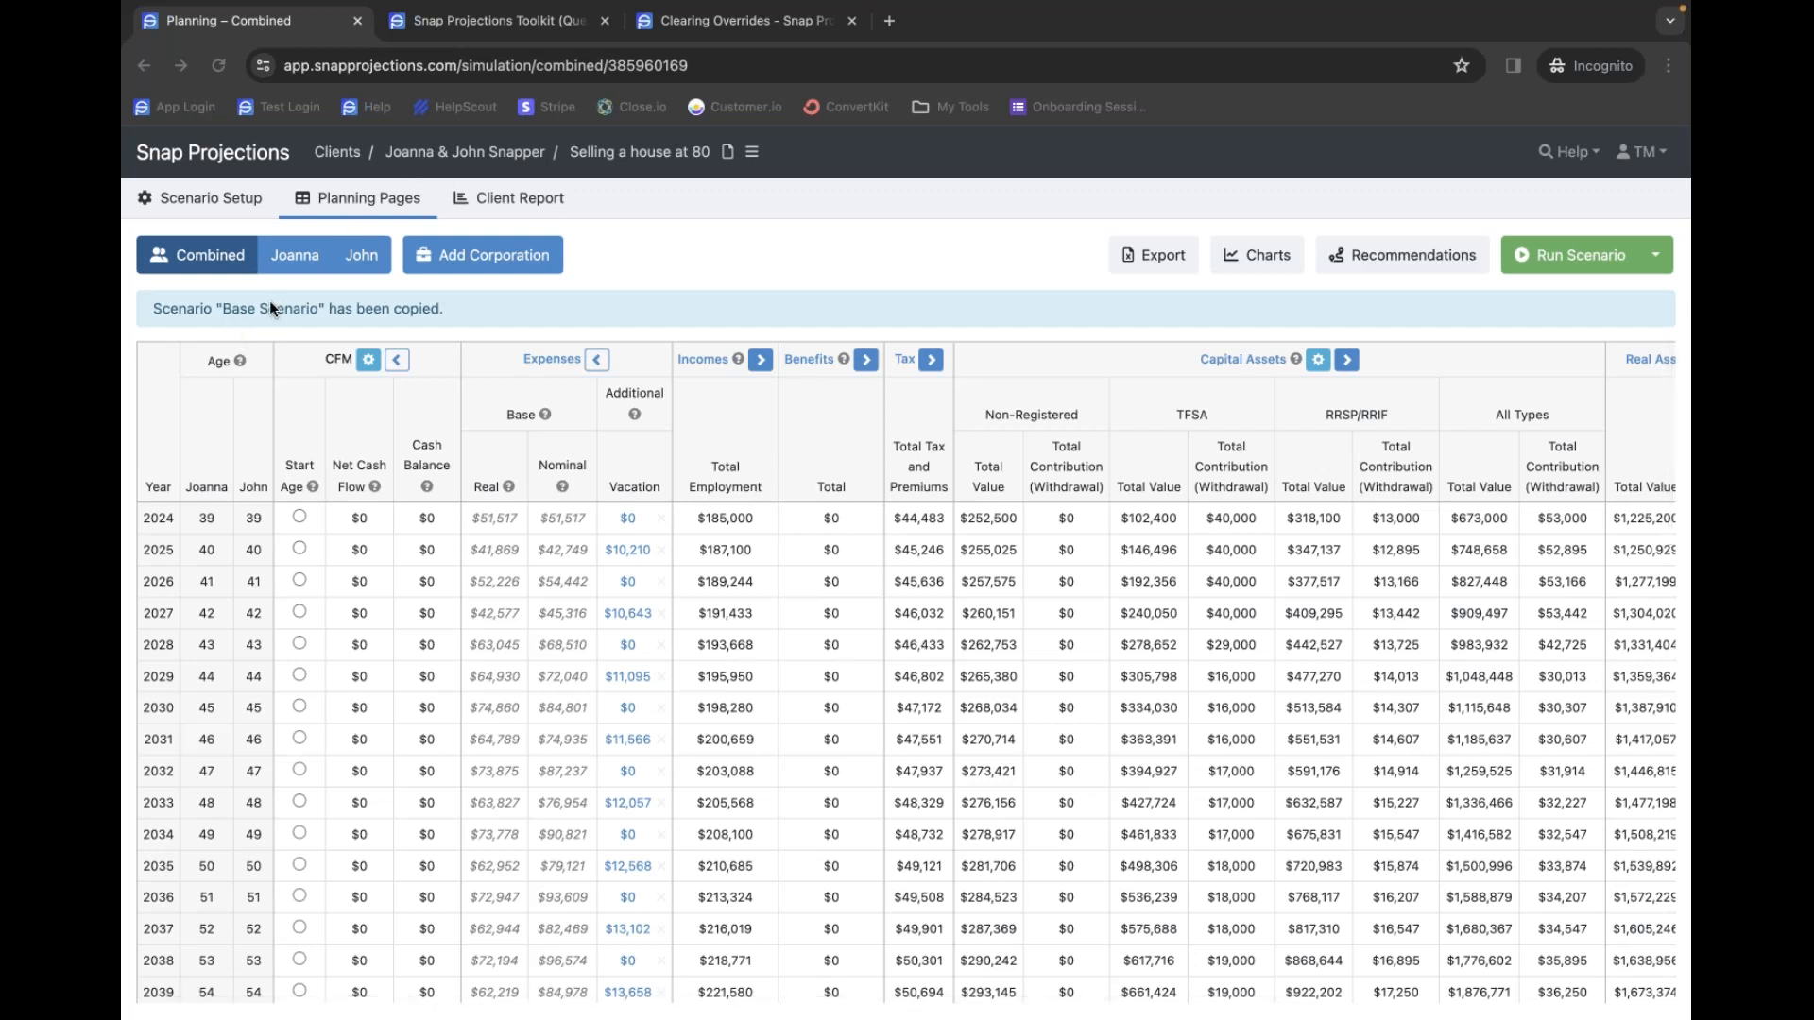
- In the new scenario's asset setup, set the House's future sale age to 80
left_click(189, 199)
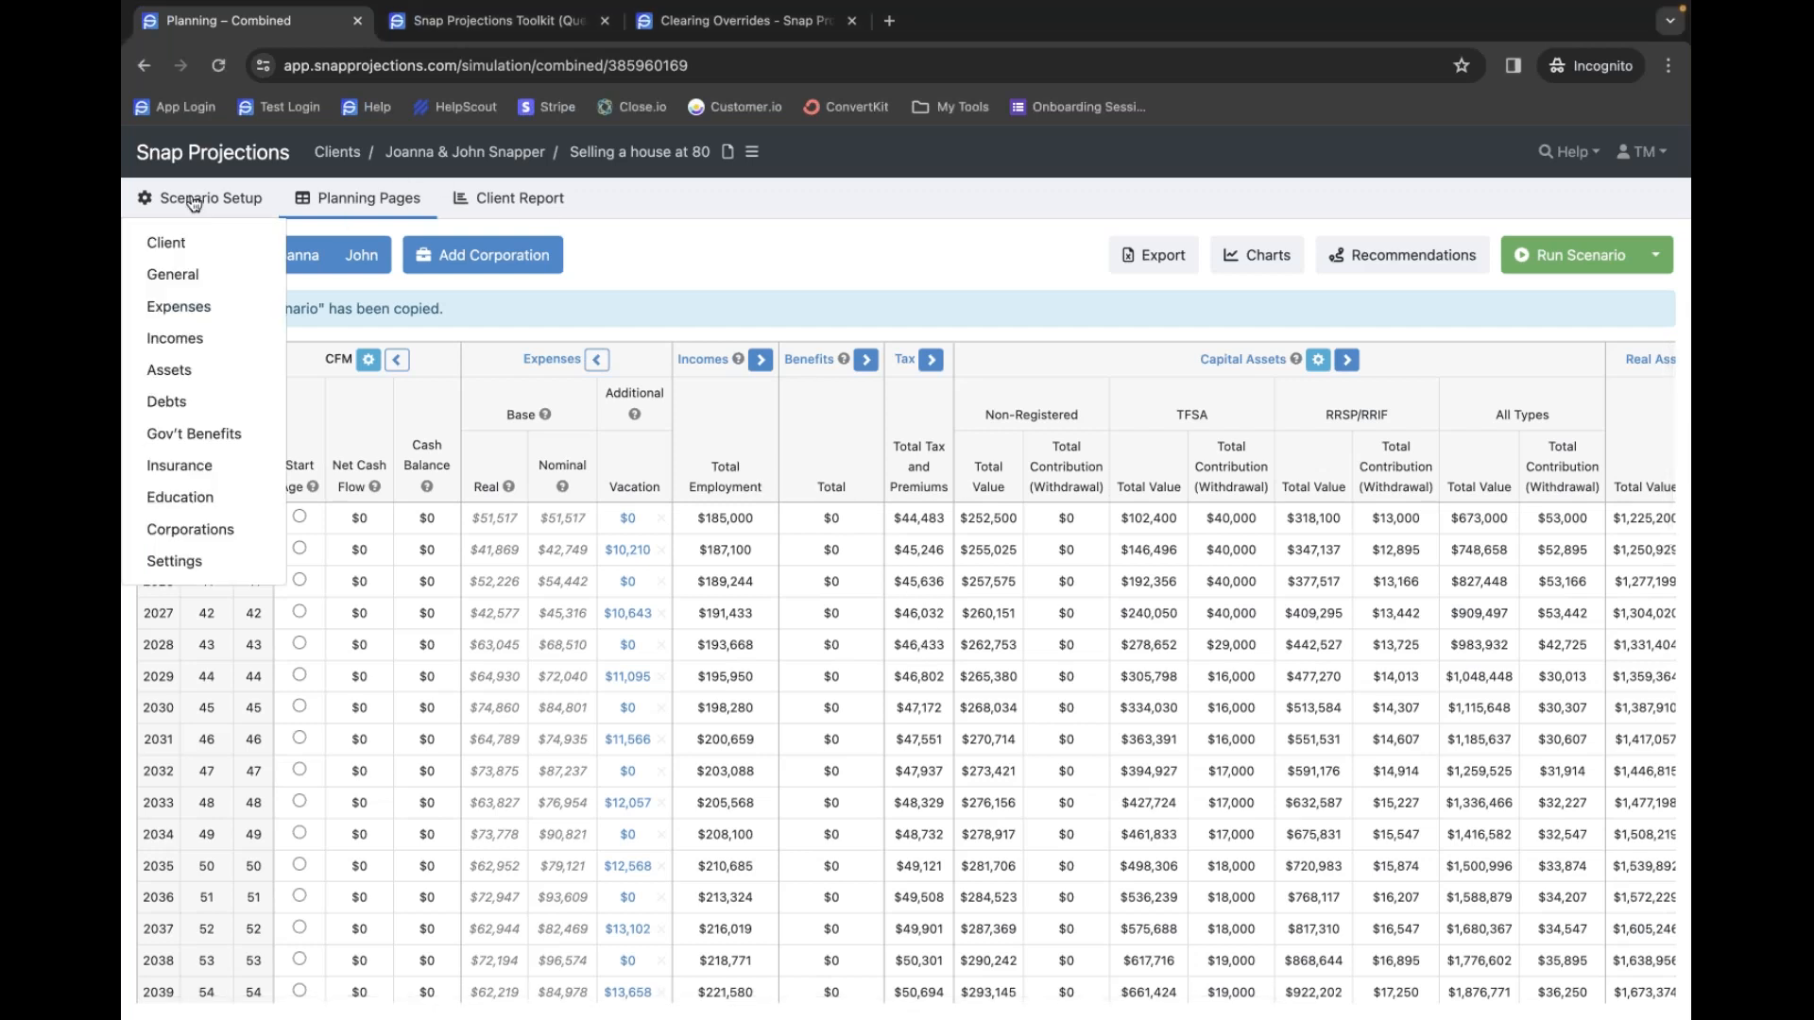
left_click(176, 374)
scroll(1028, 652, "down", 3)
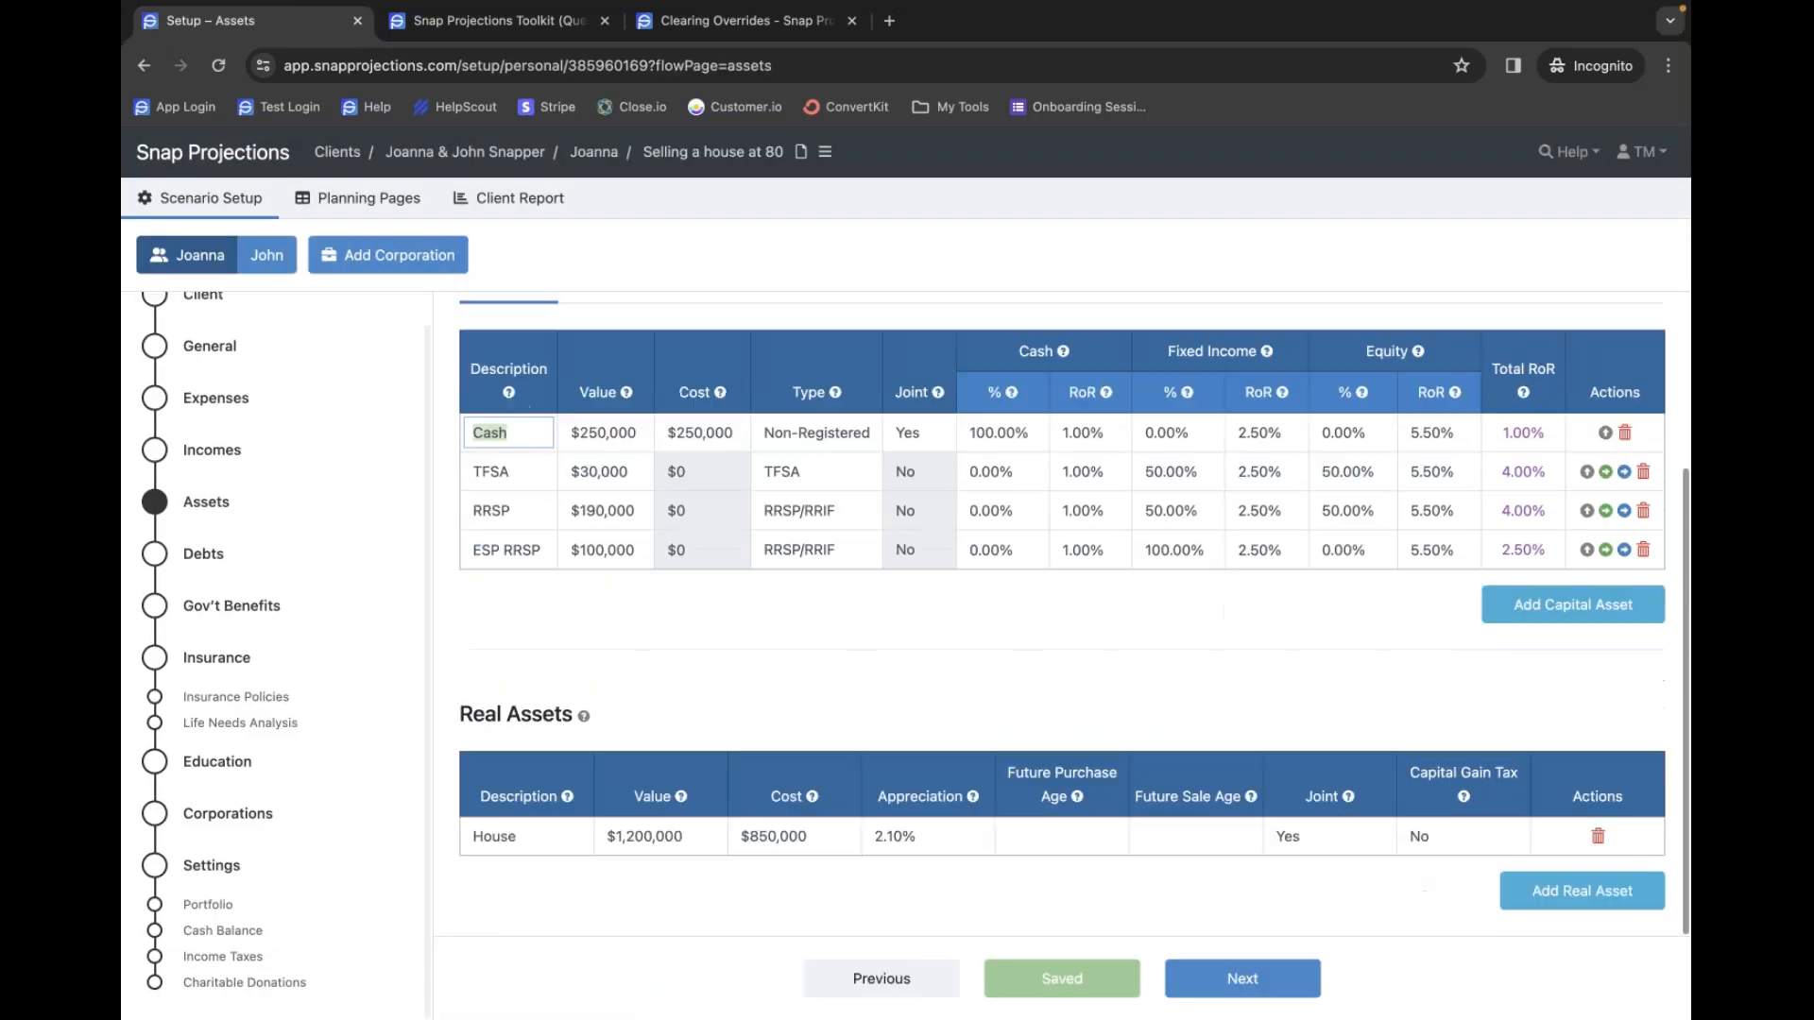
left_click(1178, 839)
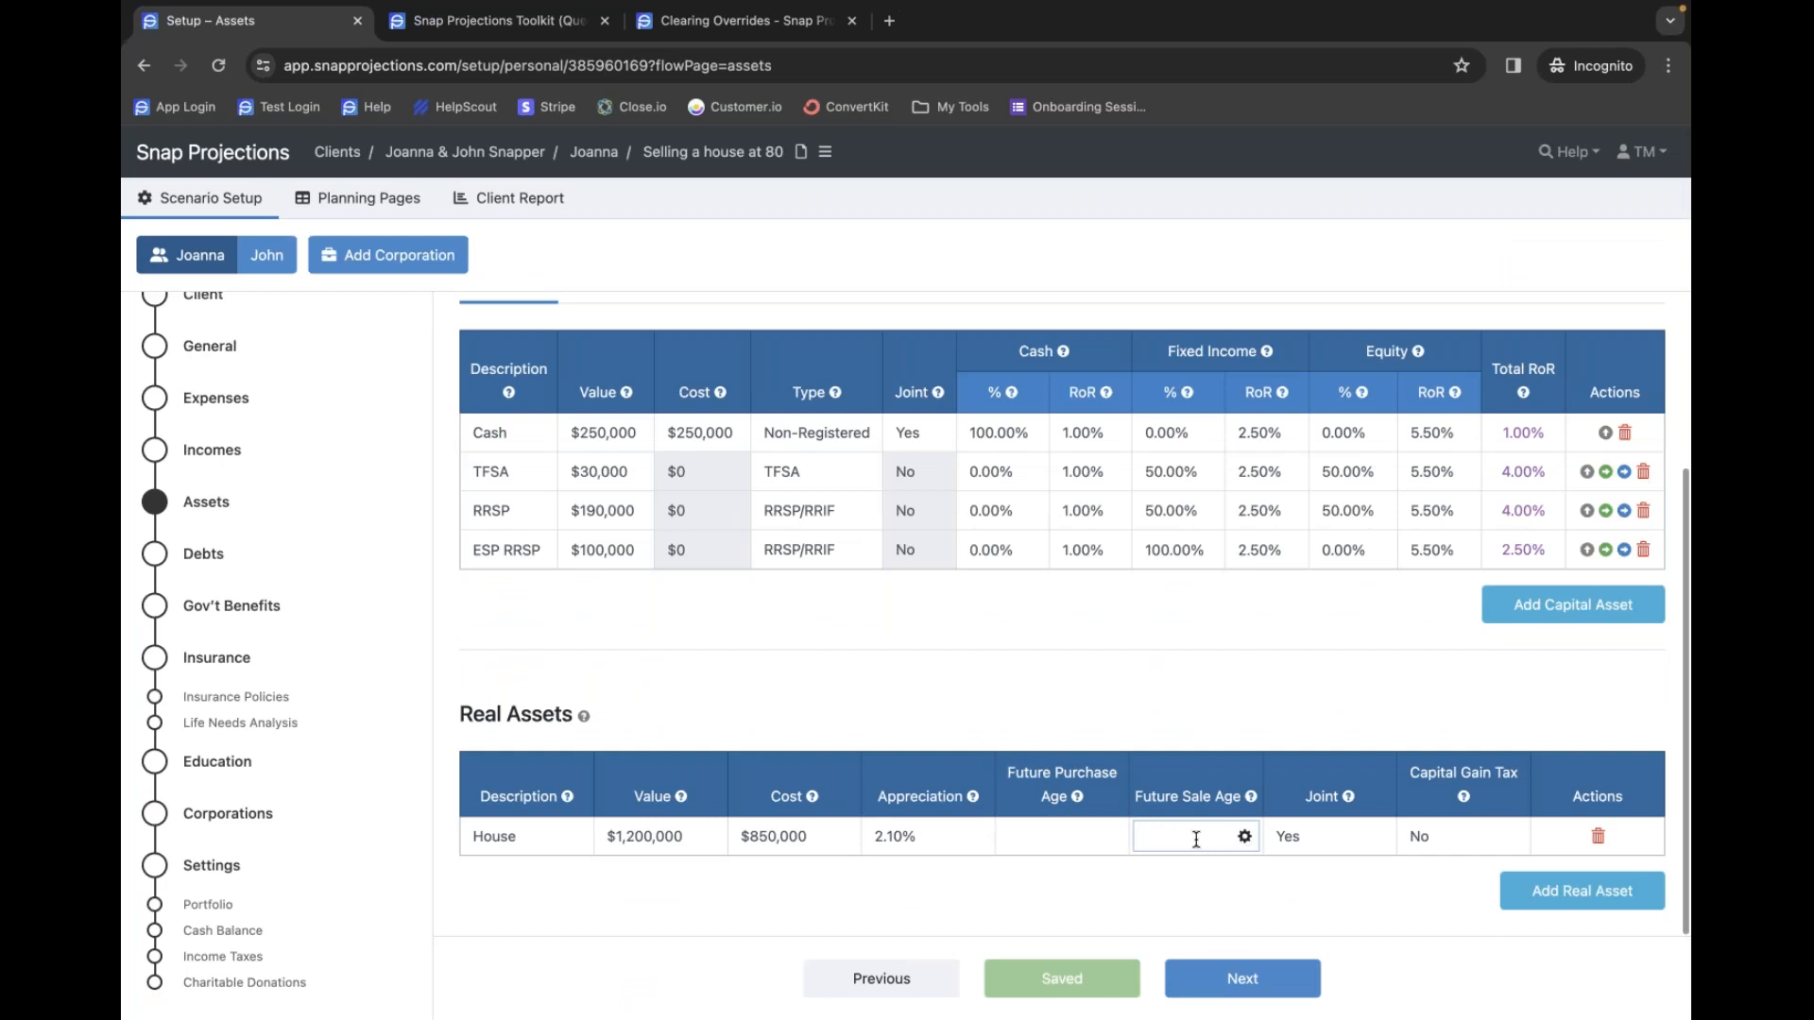
type("80")
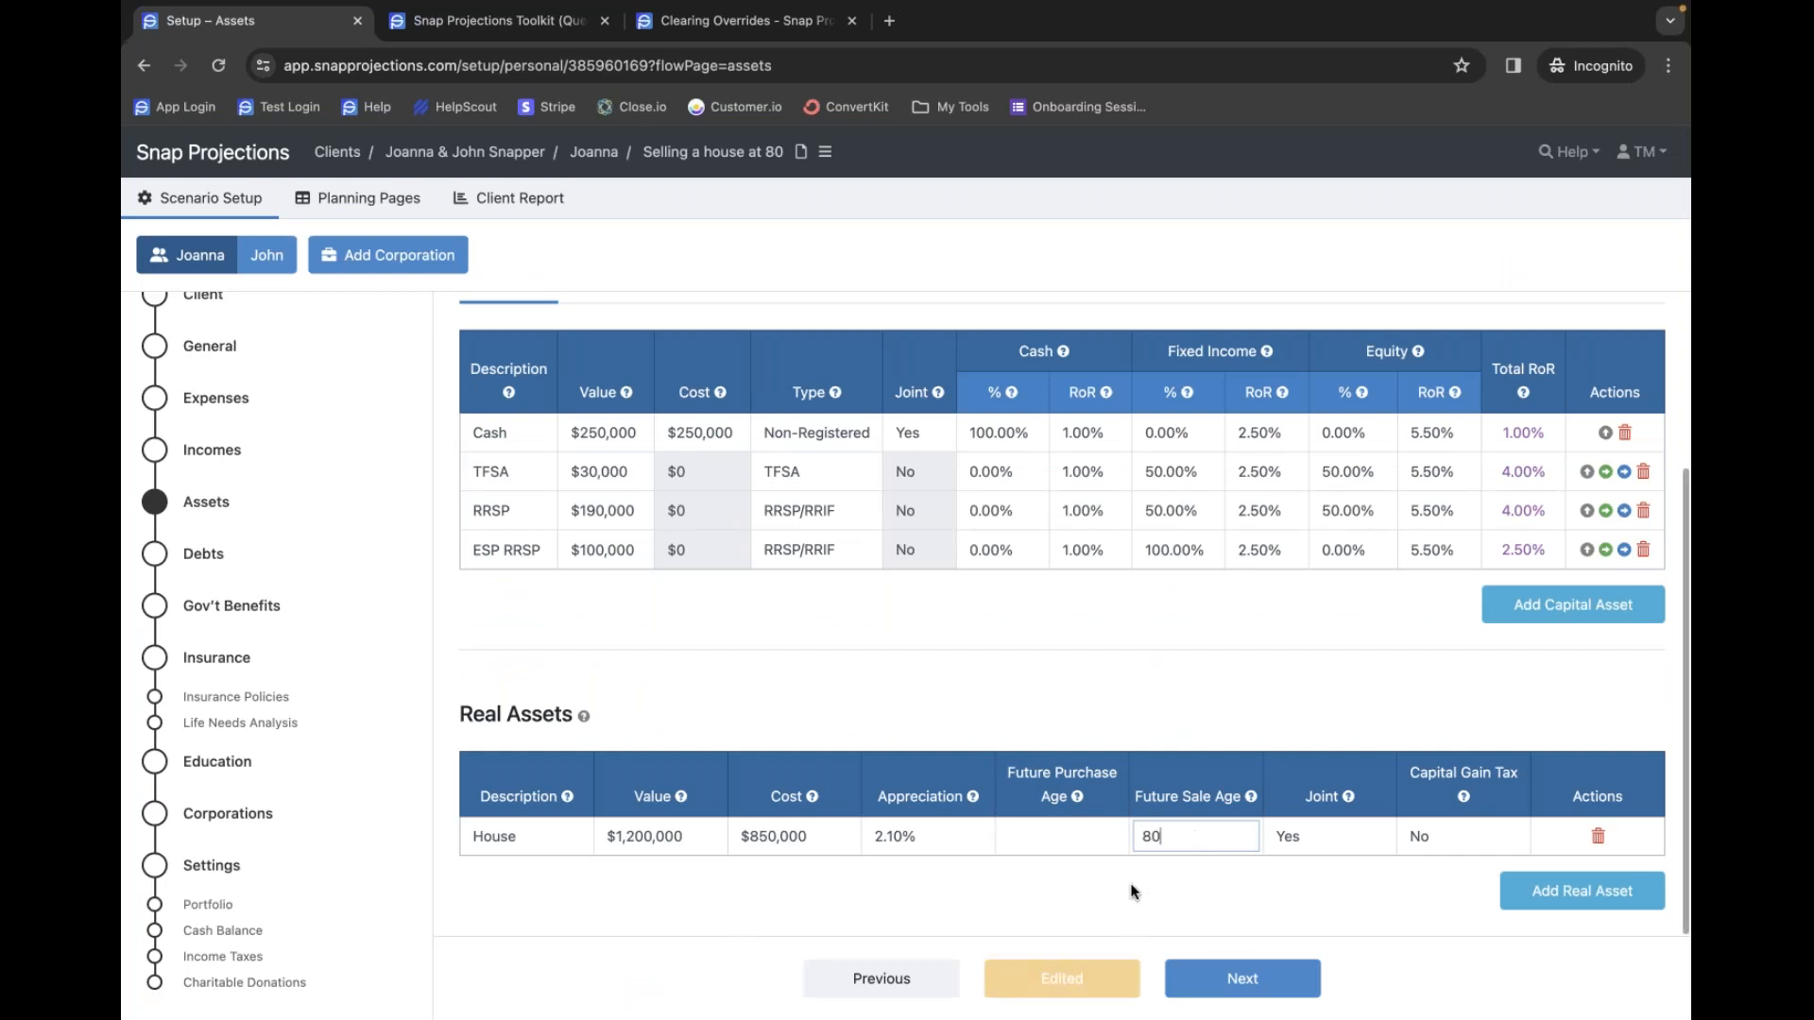
left_click(1126, 889)
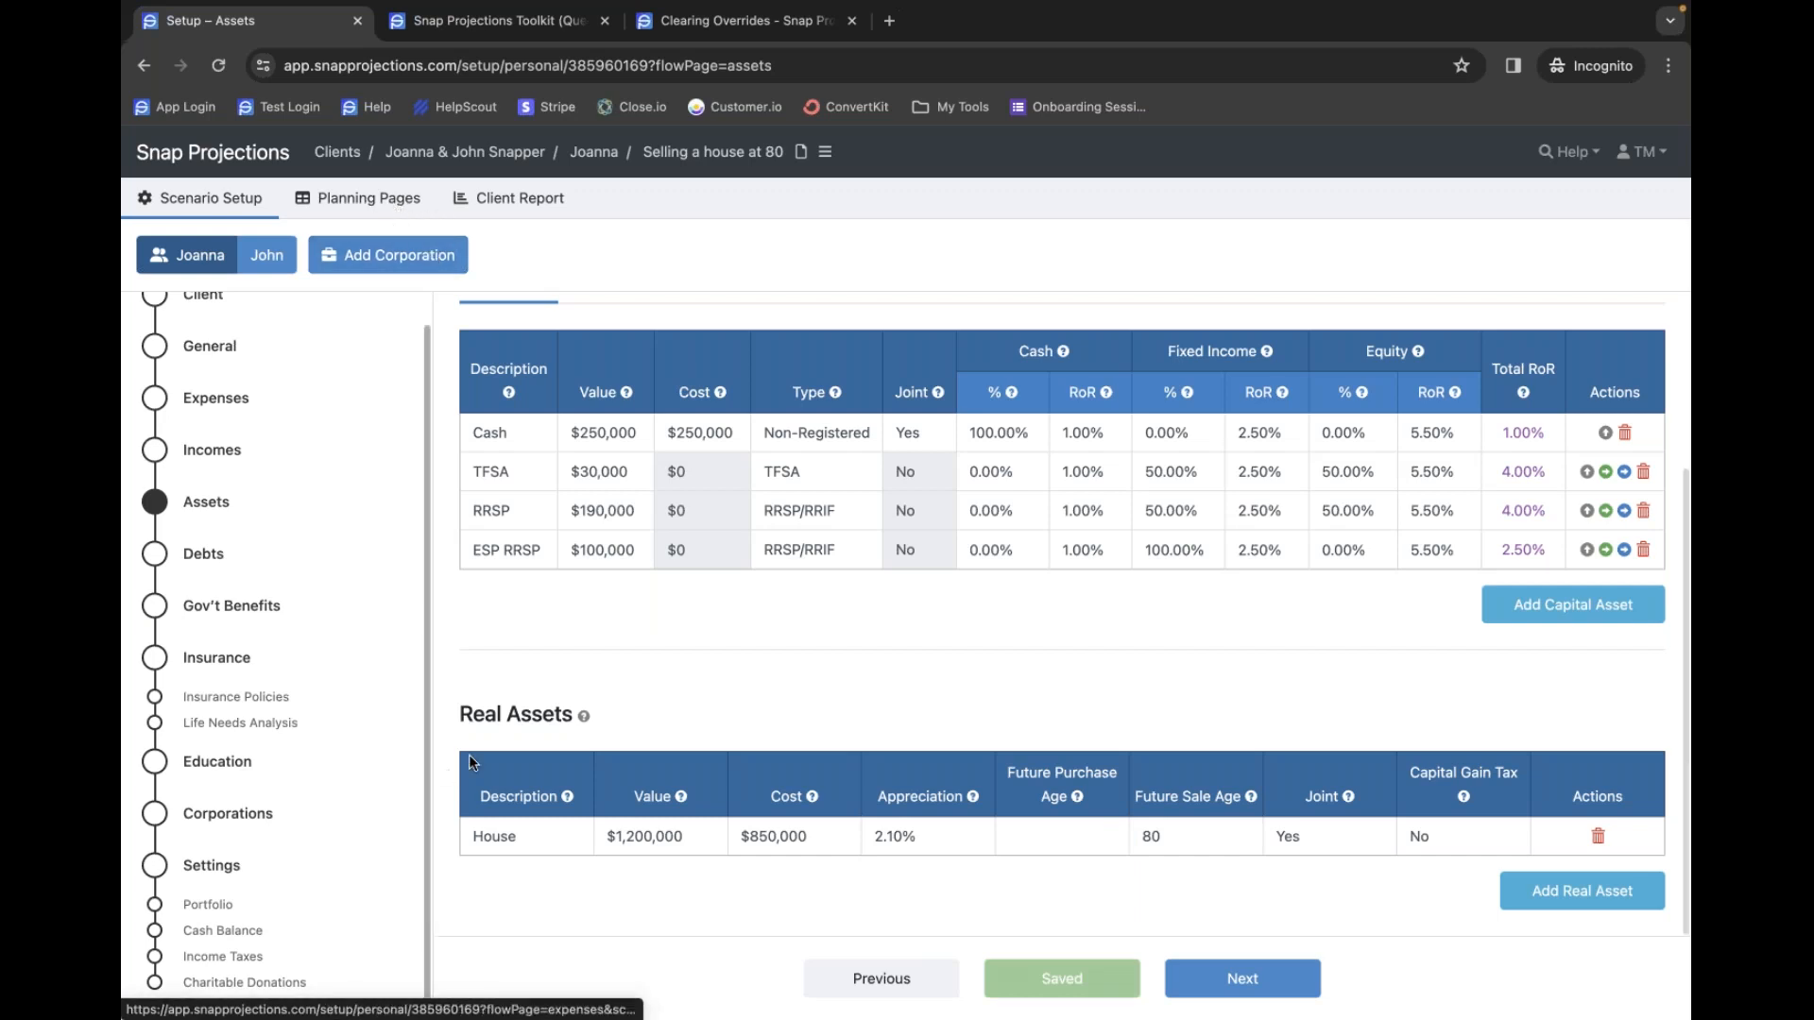
- Open the combined planning page and examine how the house sale at age 80 affects real and capital assets
scroll(194, 484, "up", 1)
left_click(355, 198)
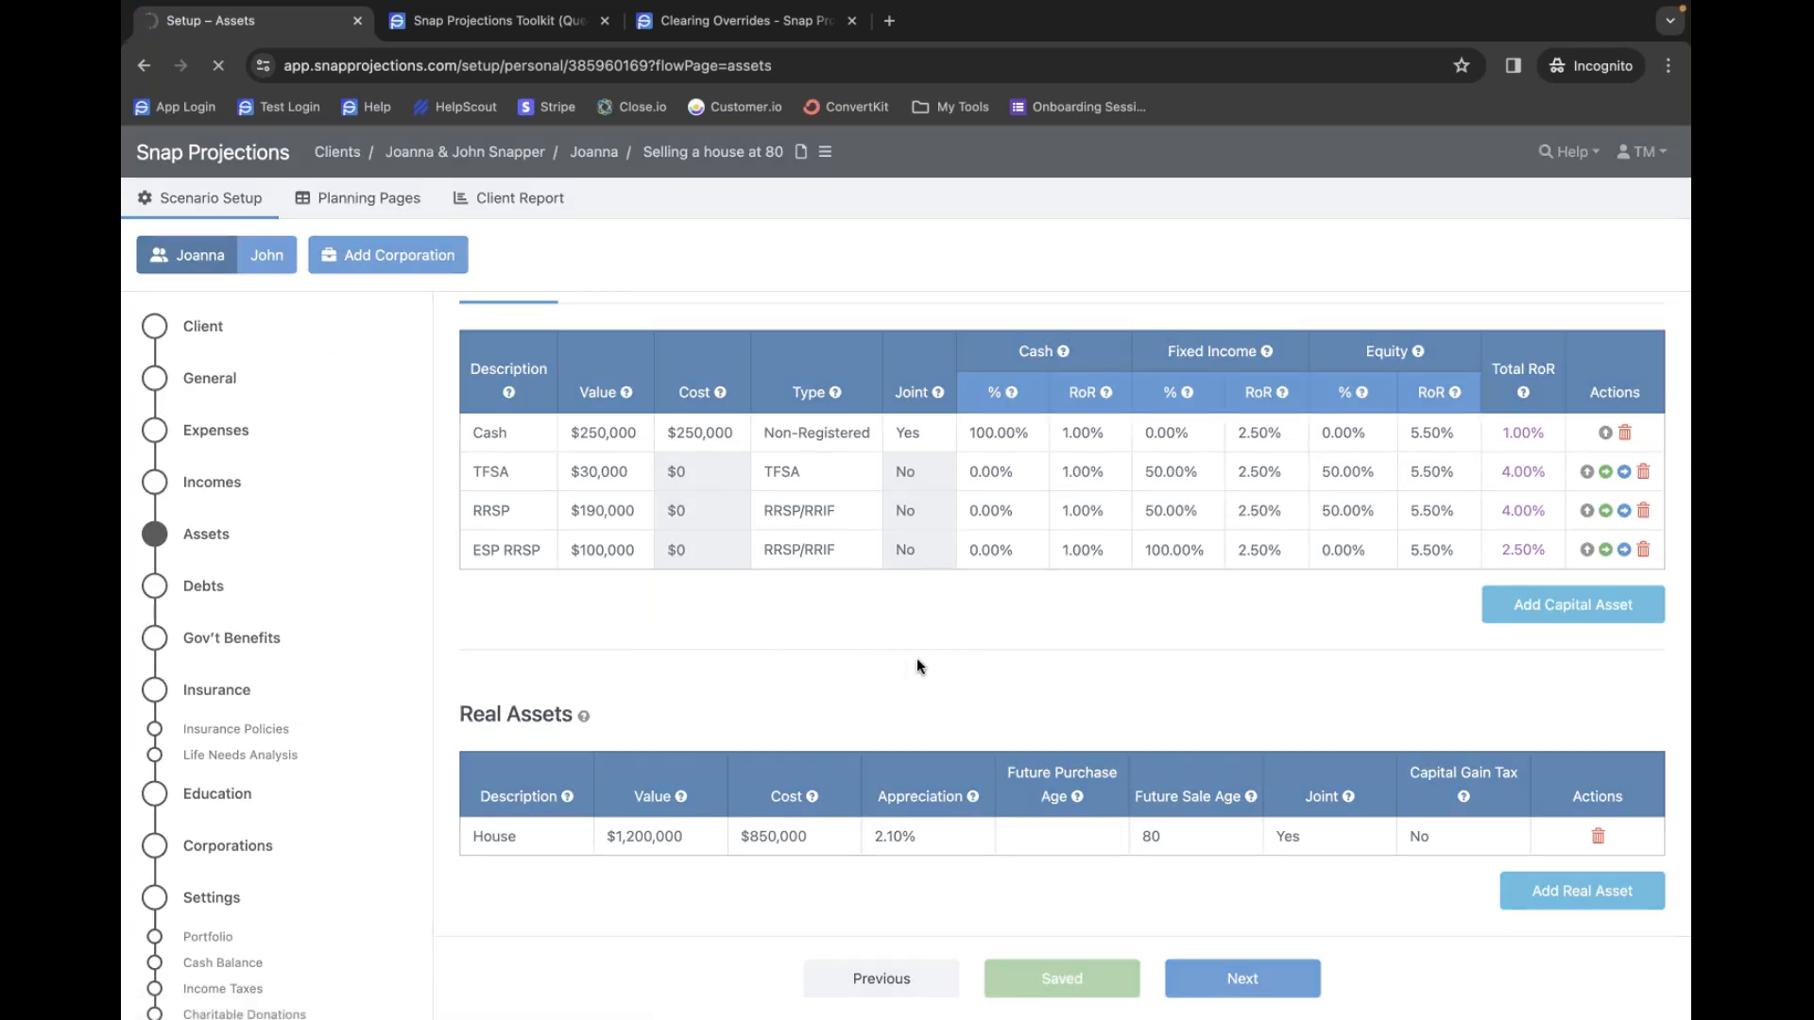
scroll(905, 718, "down", 2)
left_click(209, 258)
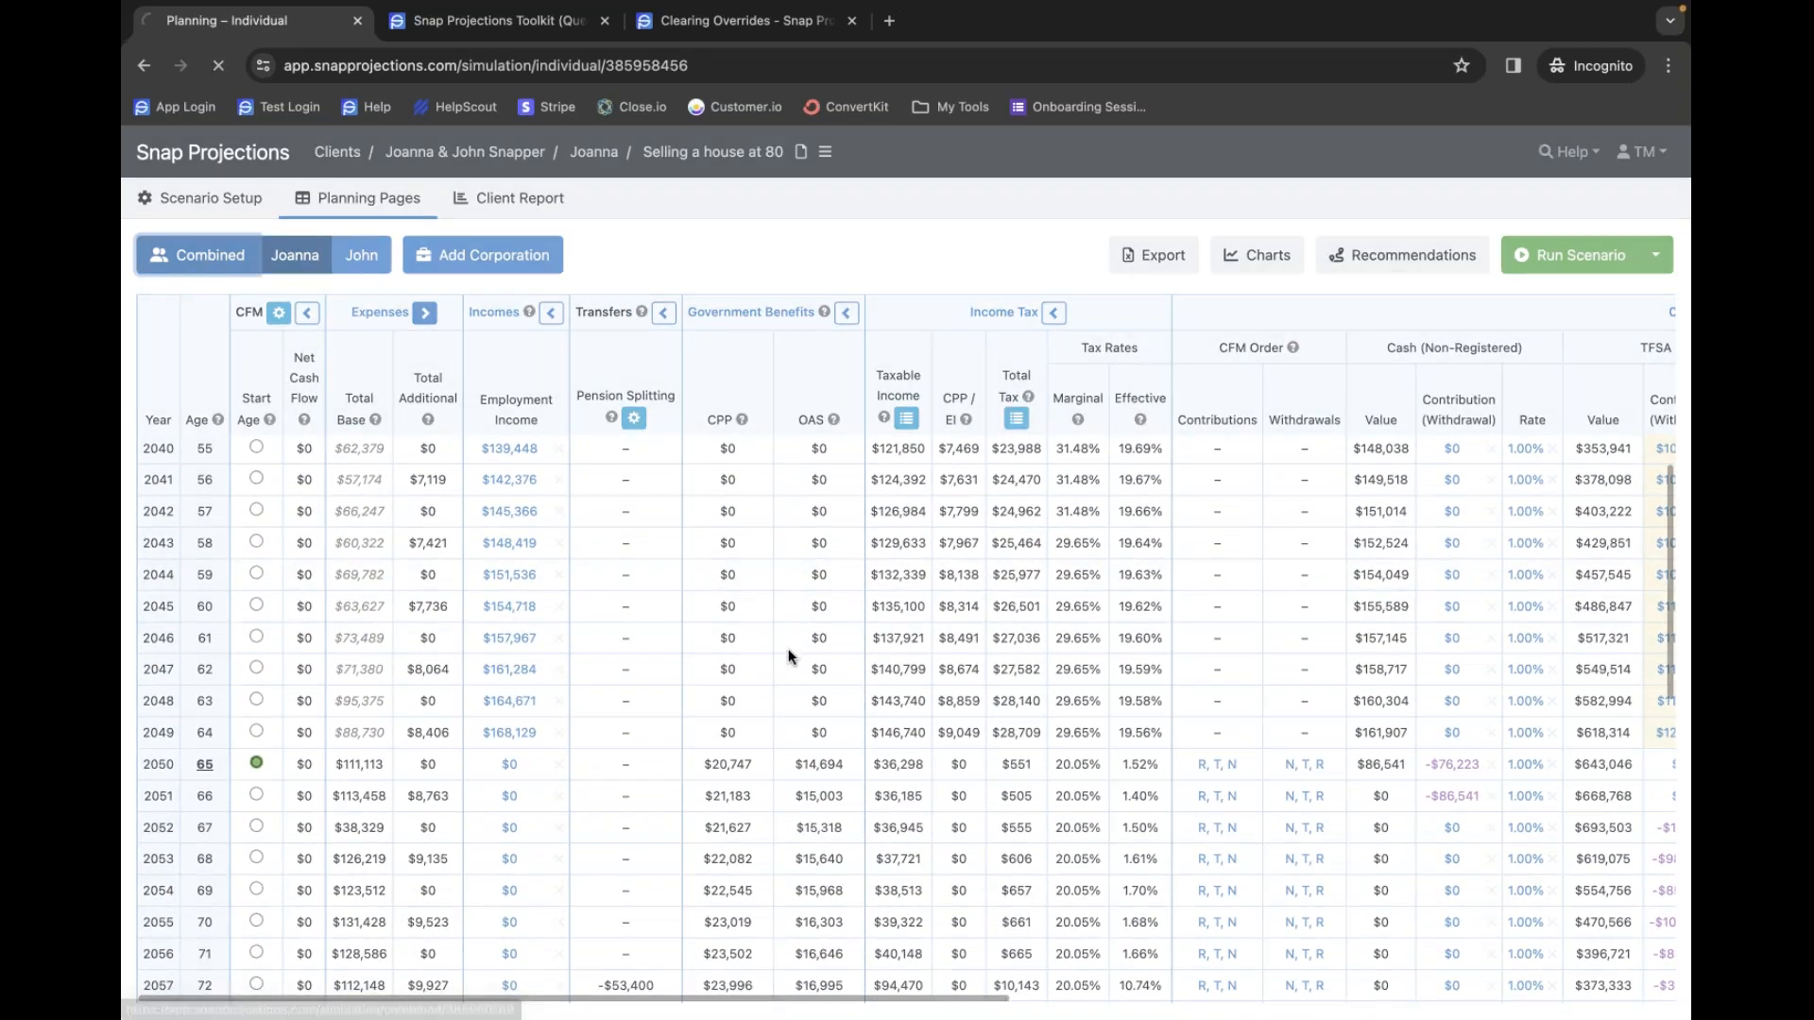
scroll(1169, 760, "down", 8)
scroll(1169, 765, "down", 1)
scroll(1170, 763, "right", 5)
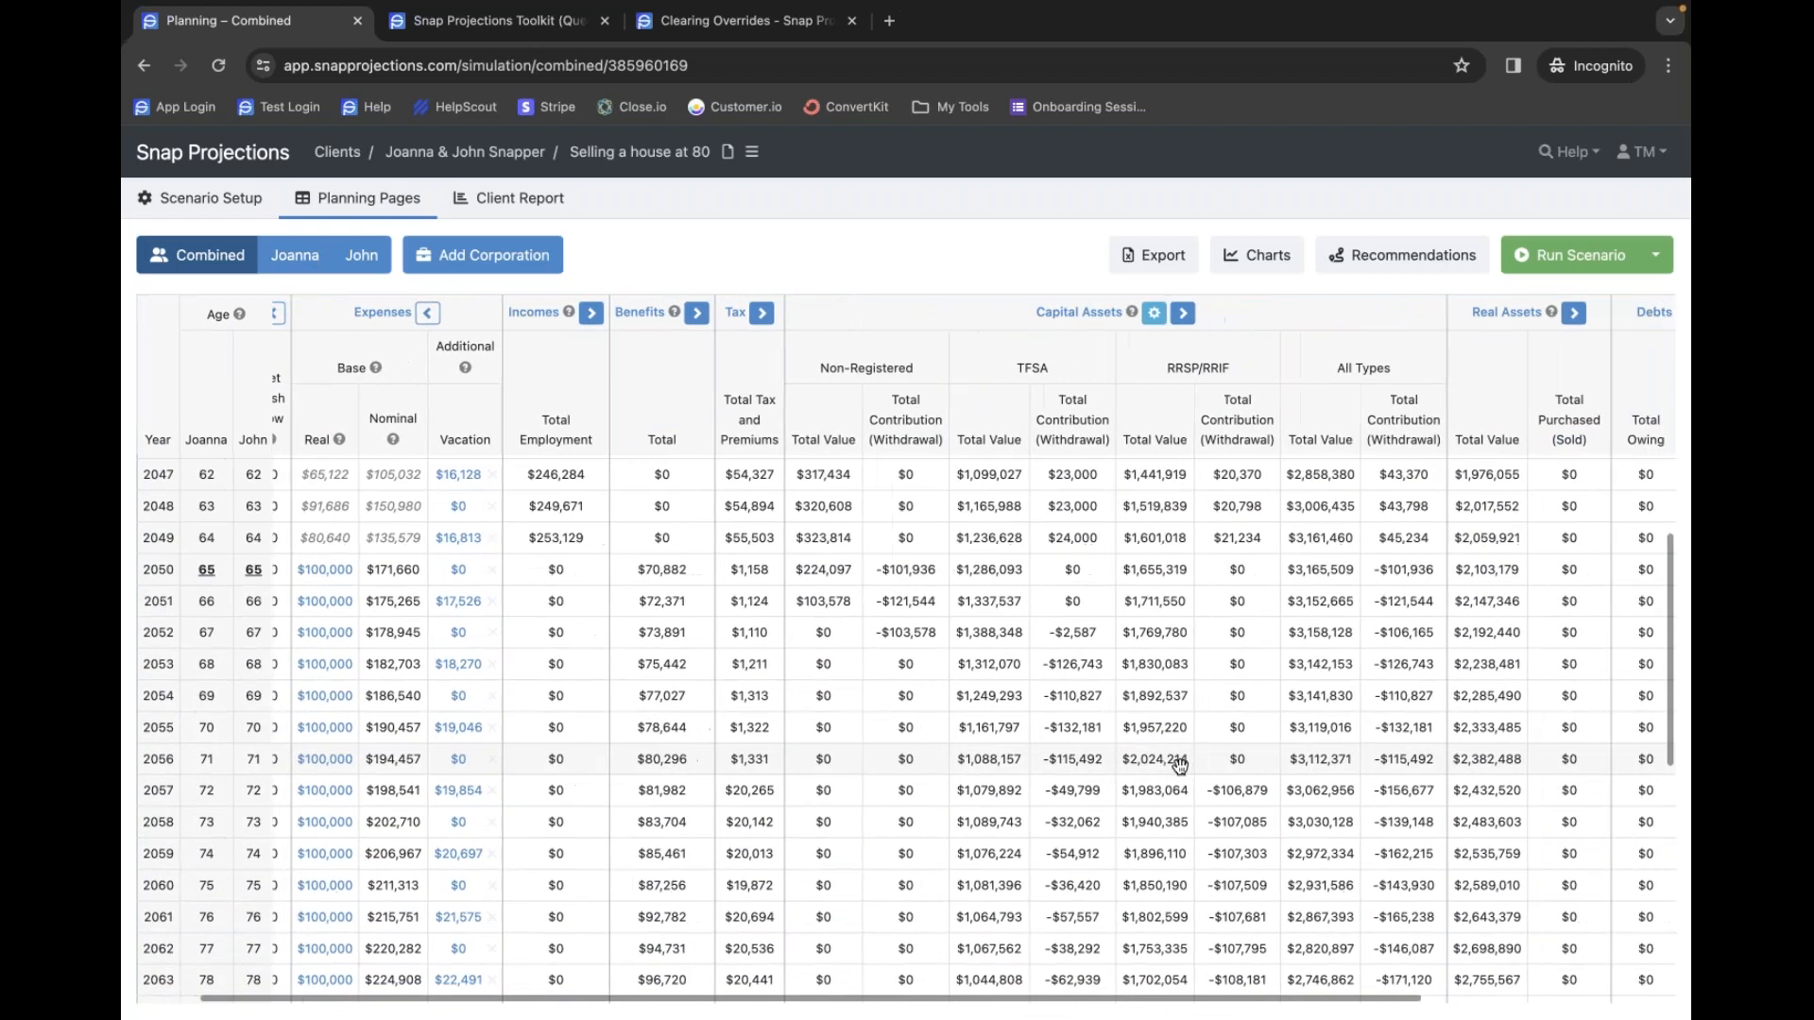
scroll(1171, 763, "left", 5)
scroll(1171, 765, "right", 5)
scroll(1315, 755, "down", 4)
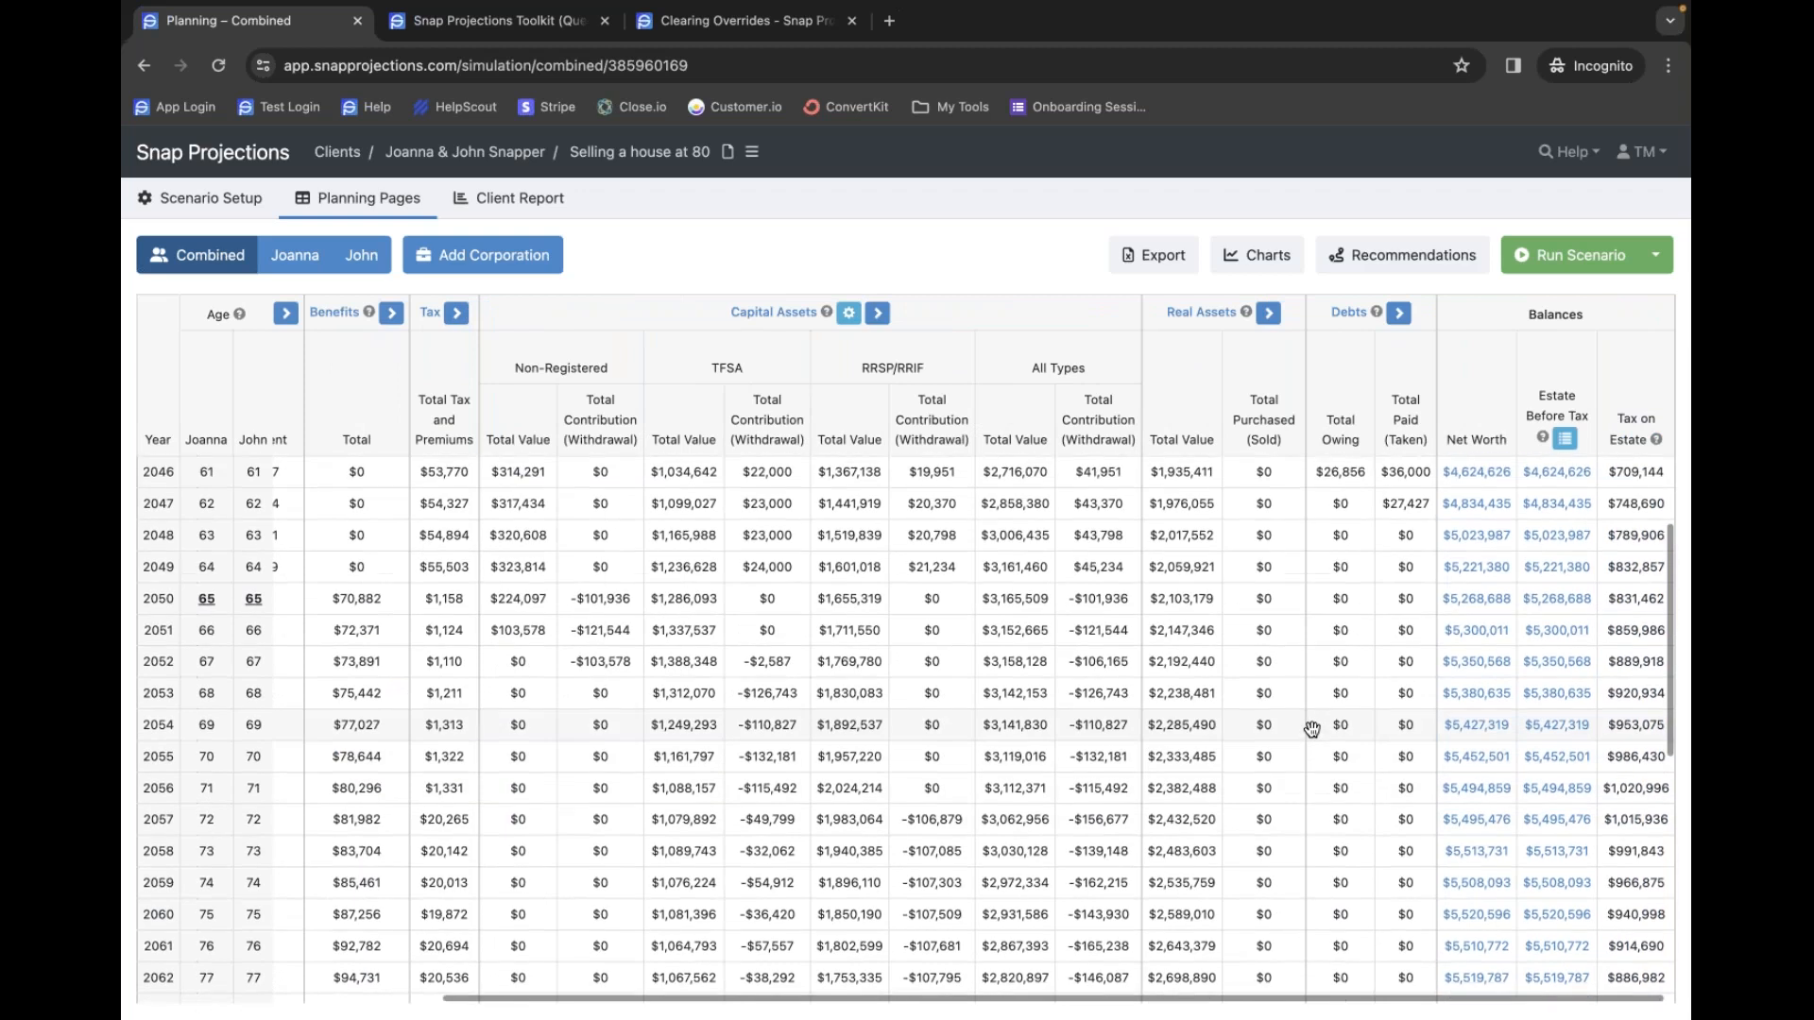
scroll(1324, 724, "down", 6)
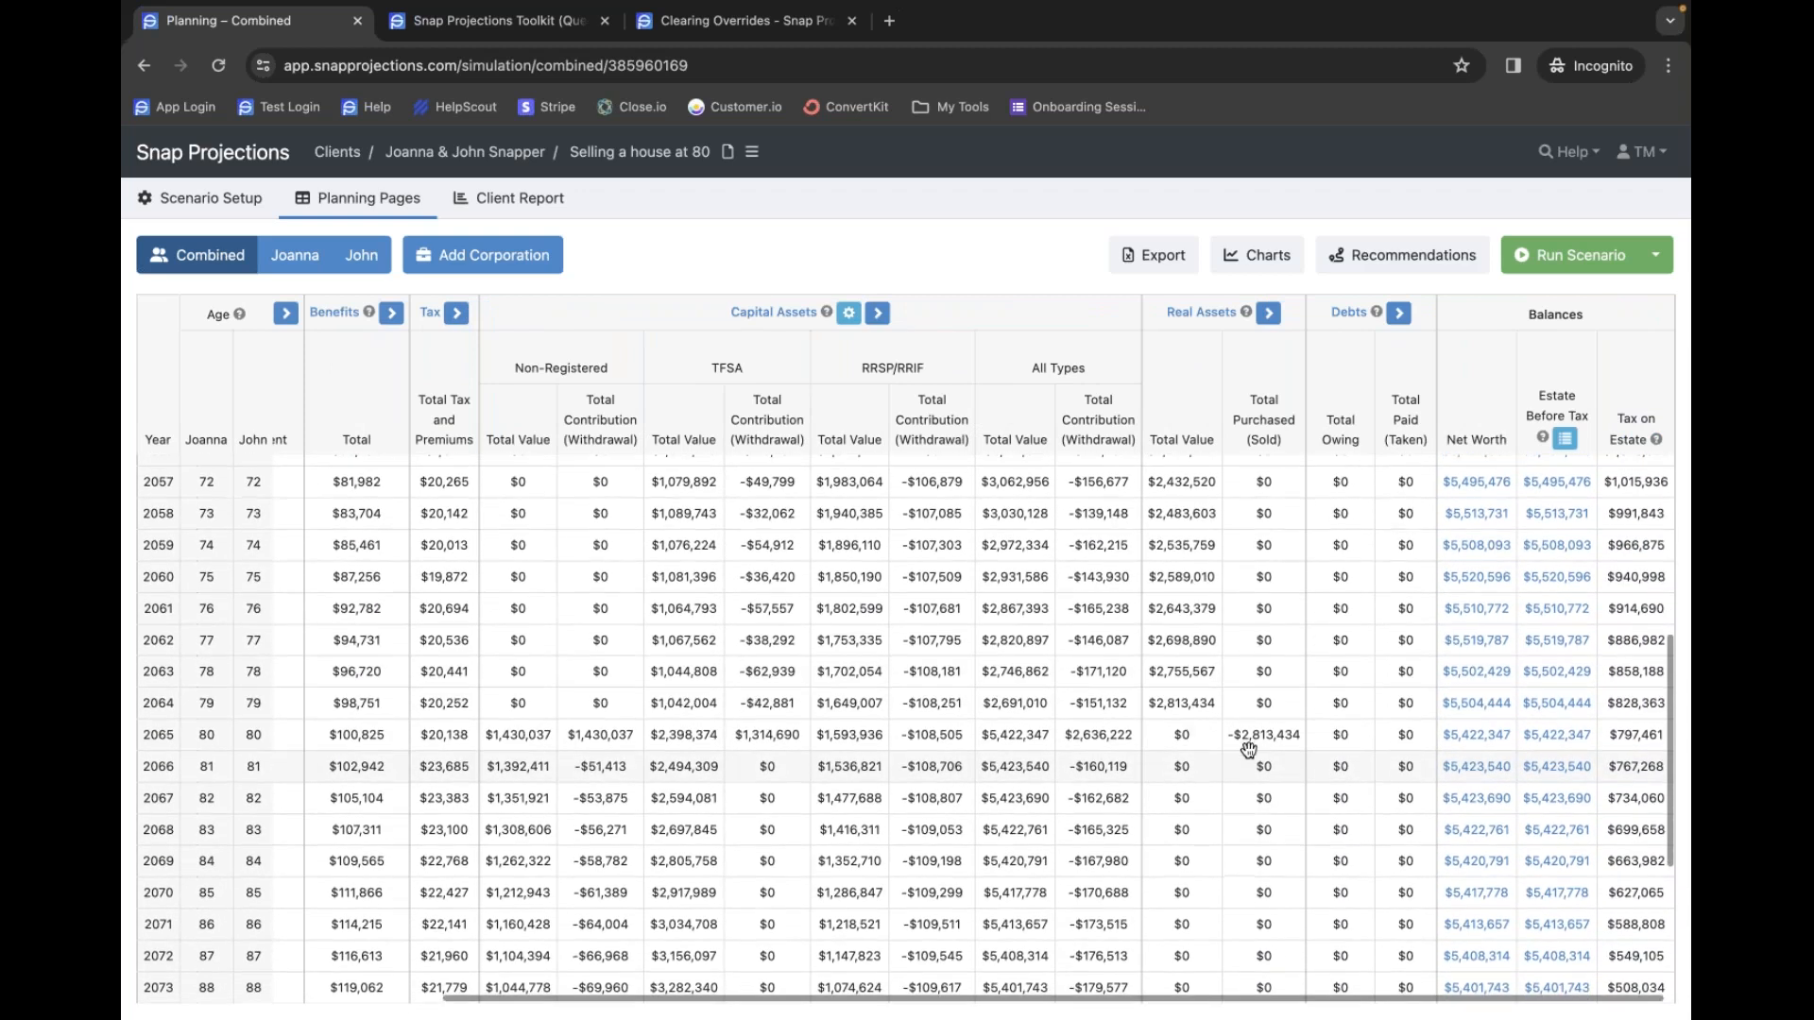
scroll(1247, 738, "down", 2)
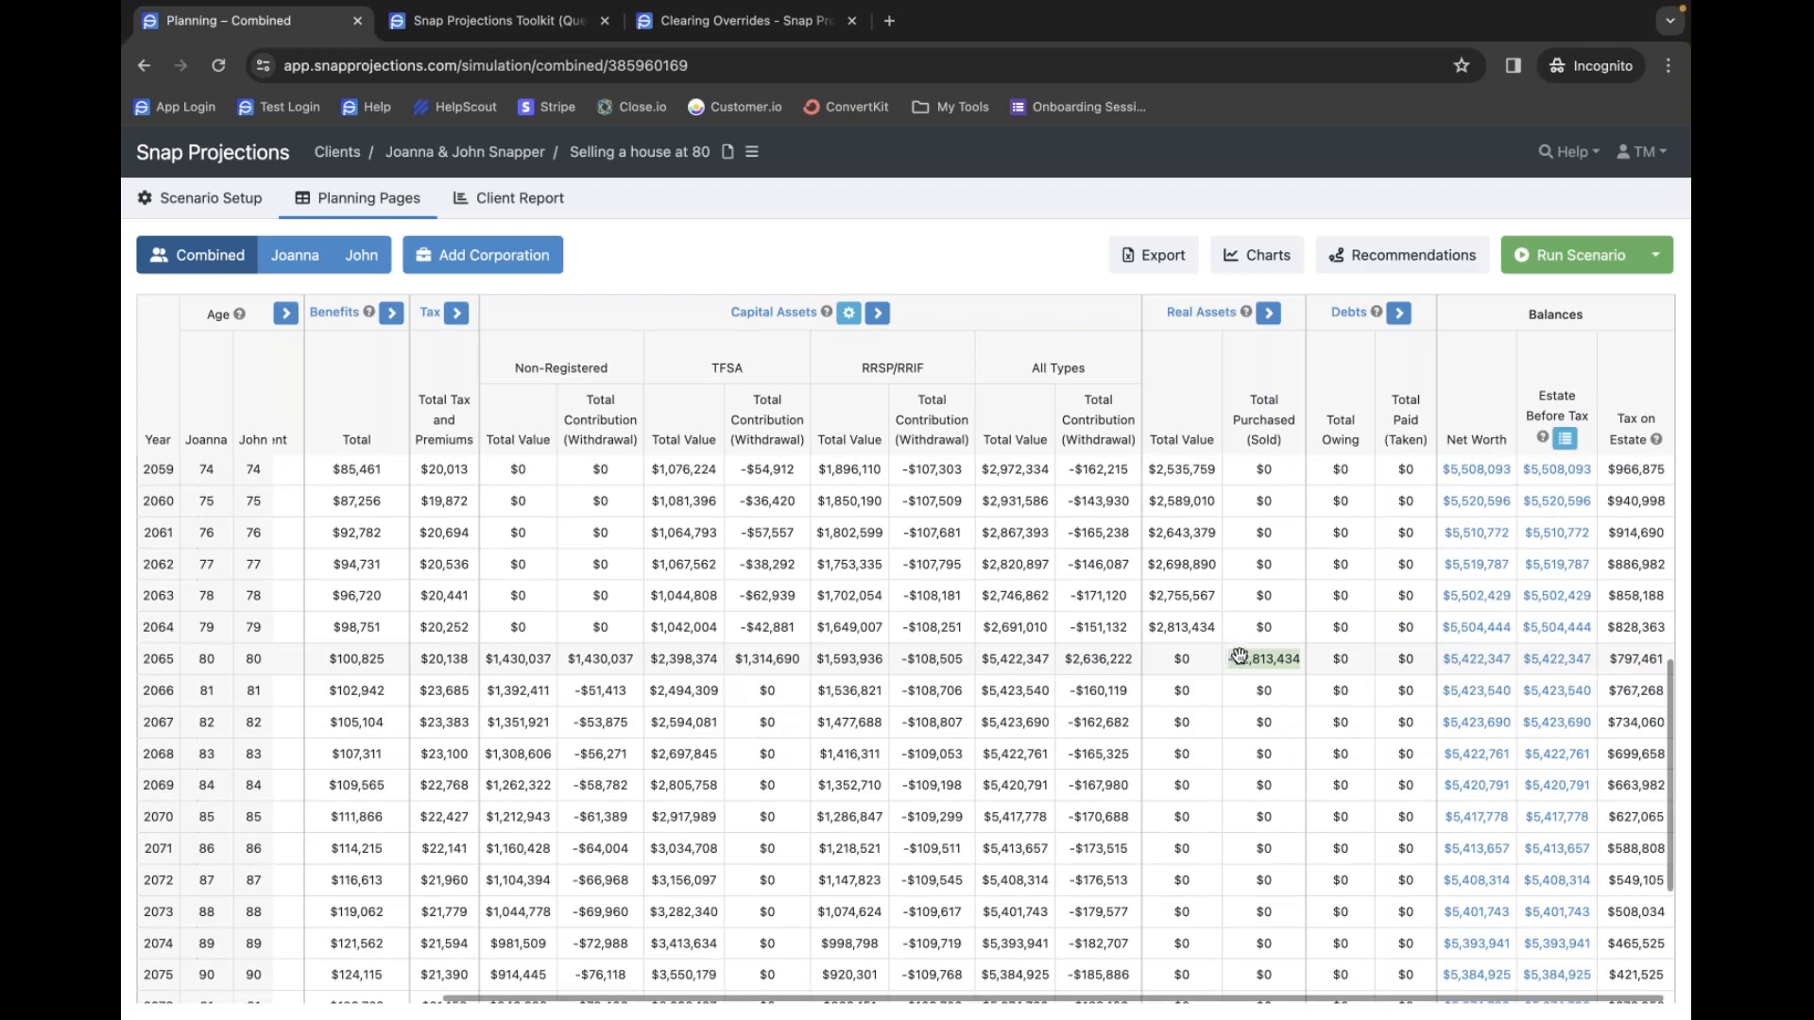
- Check the joint mortgage balance and payments over the years leading up to the house sale
scroll(1268, 653, "up", 10)
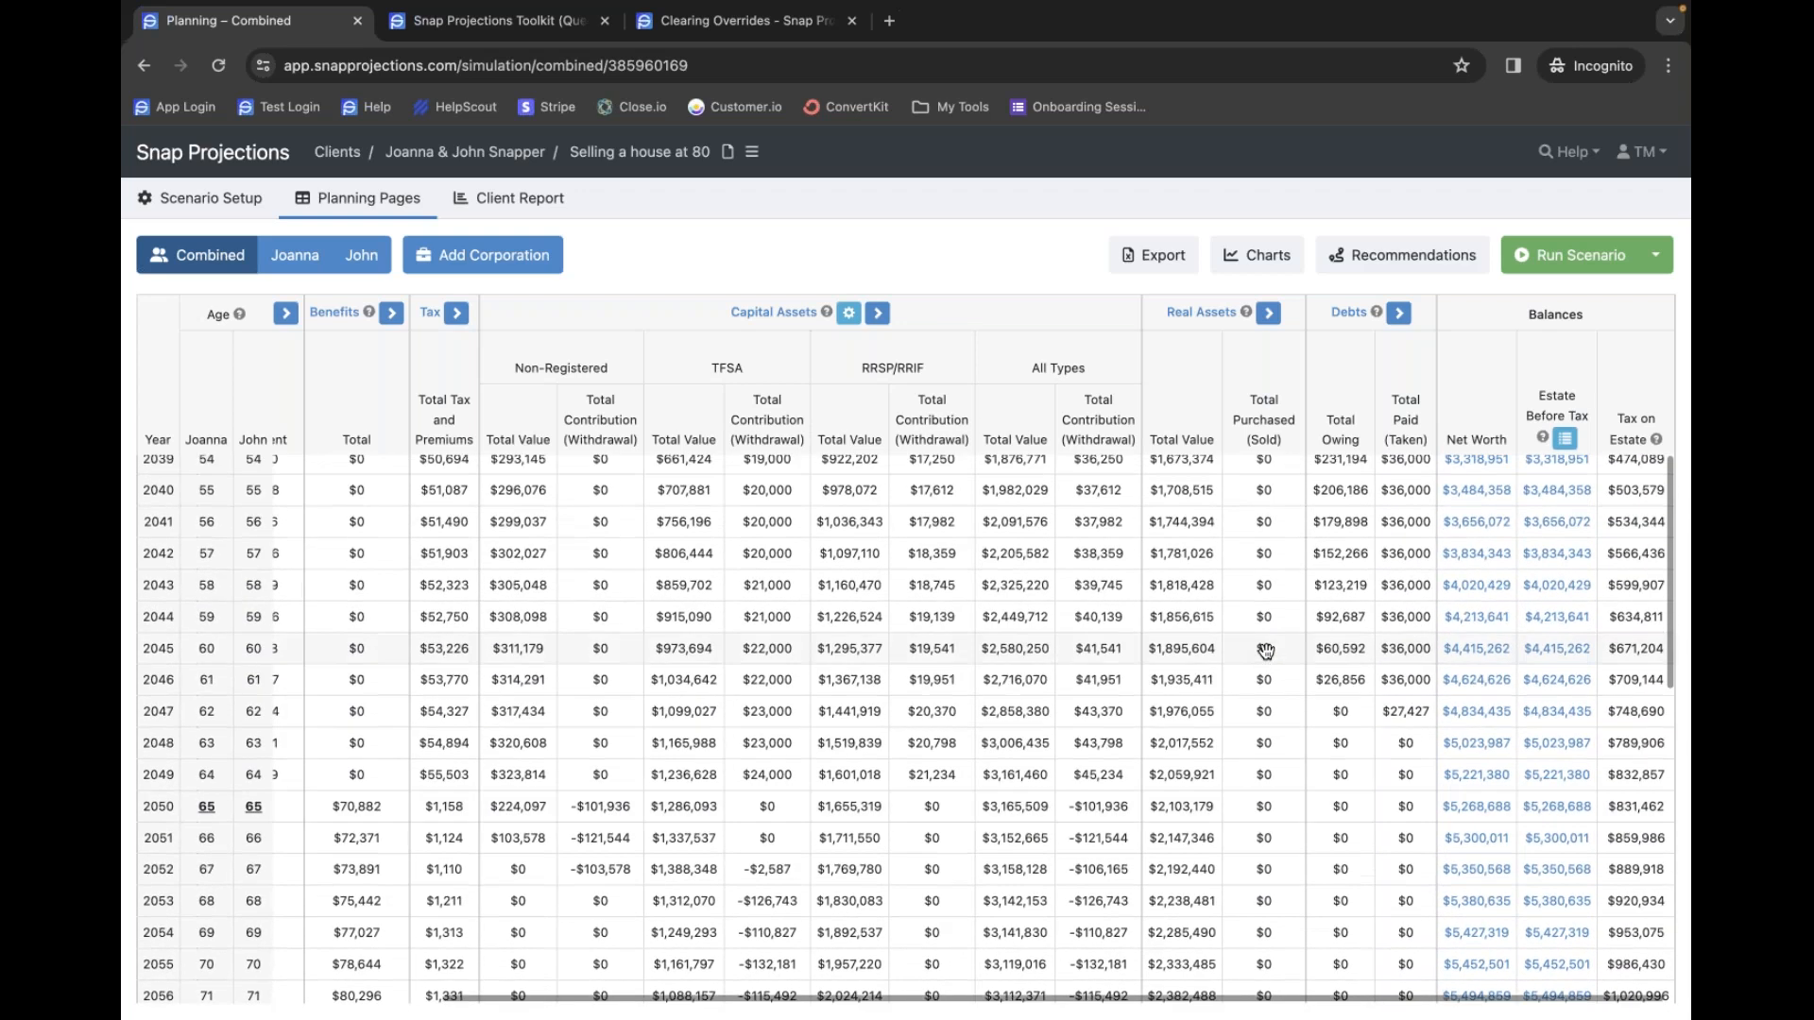
scroll(1371, 642, "up", 8)
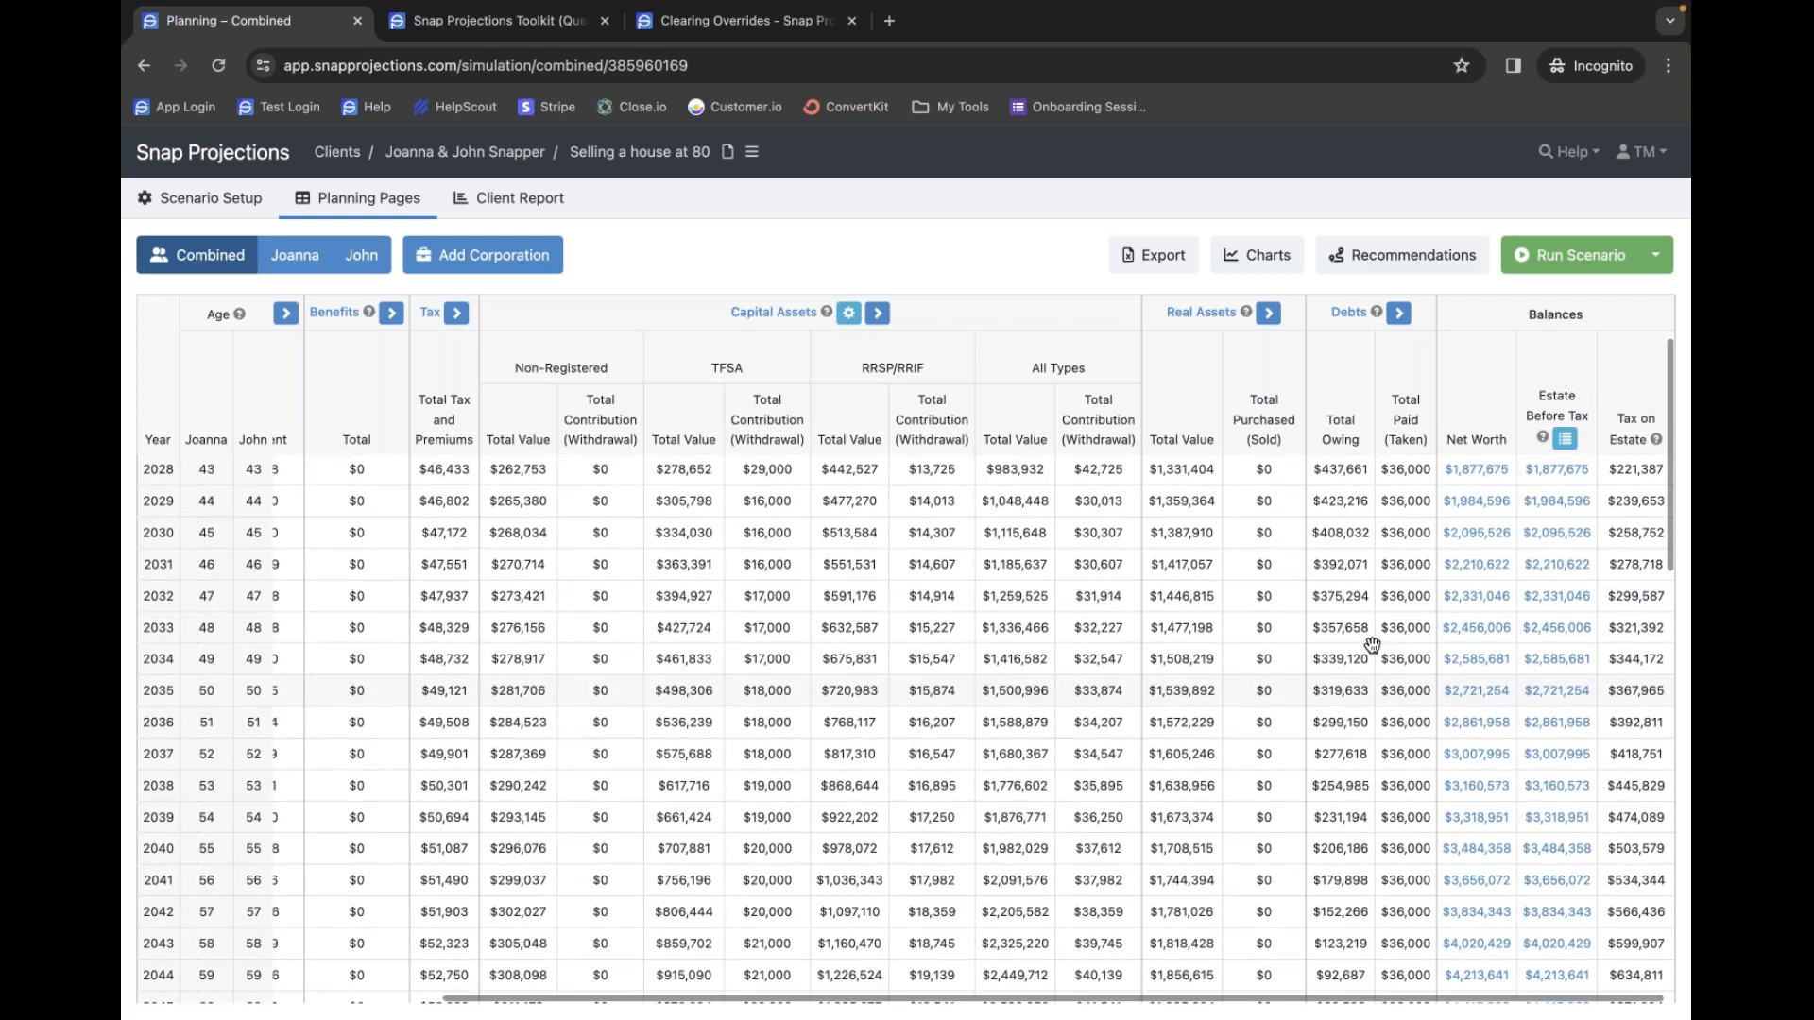
scroll(1365, 648, "down", 13)
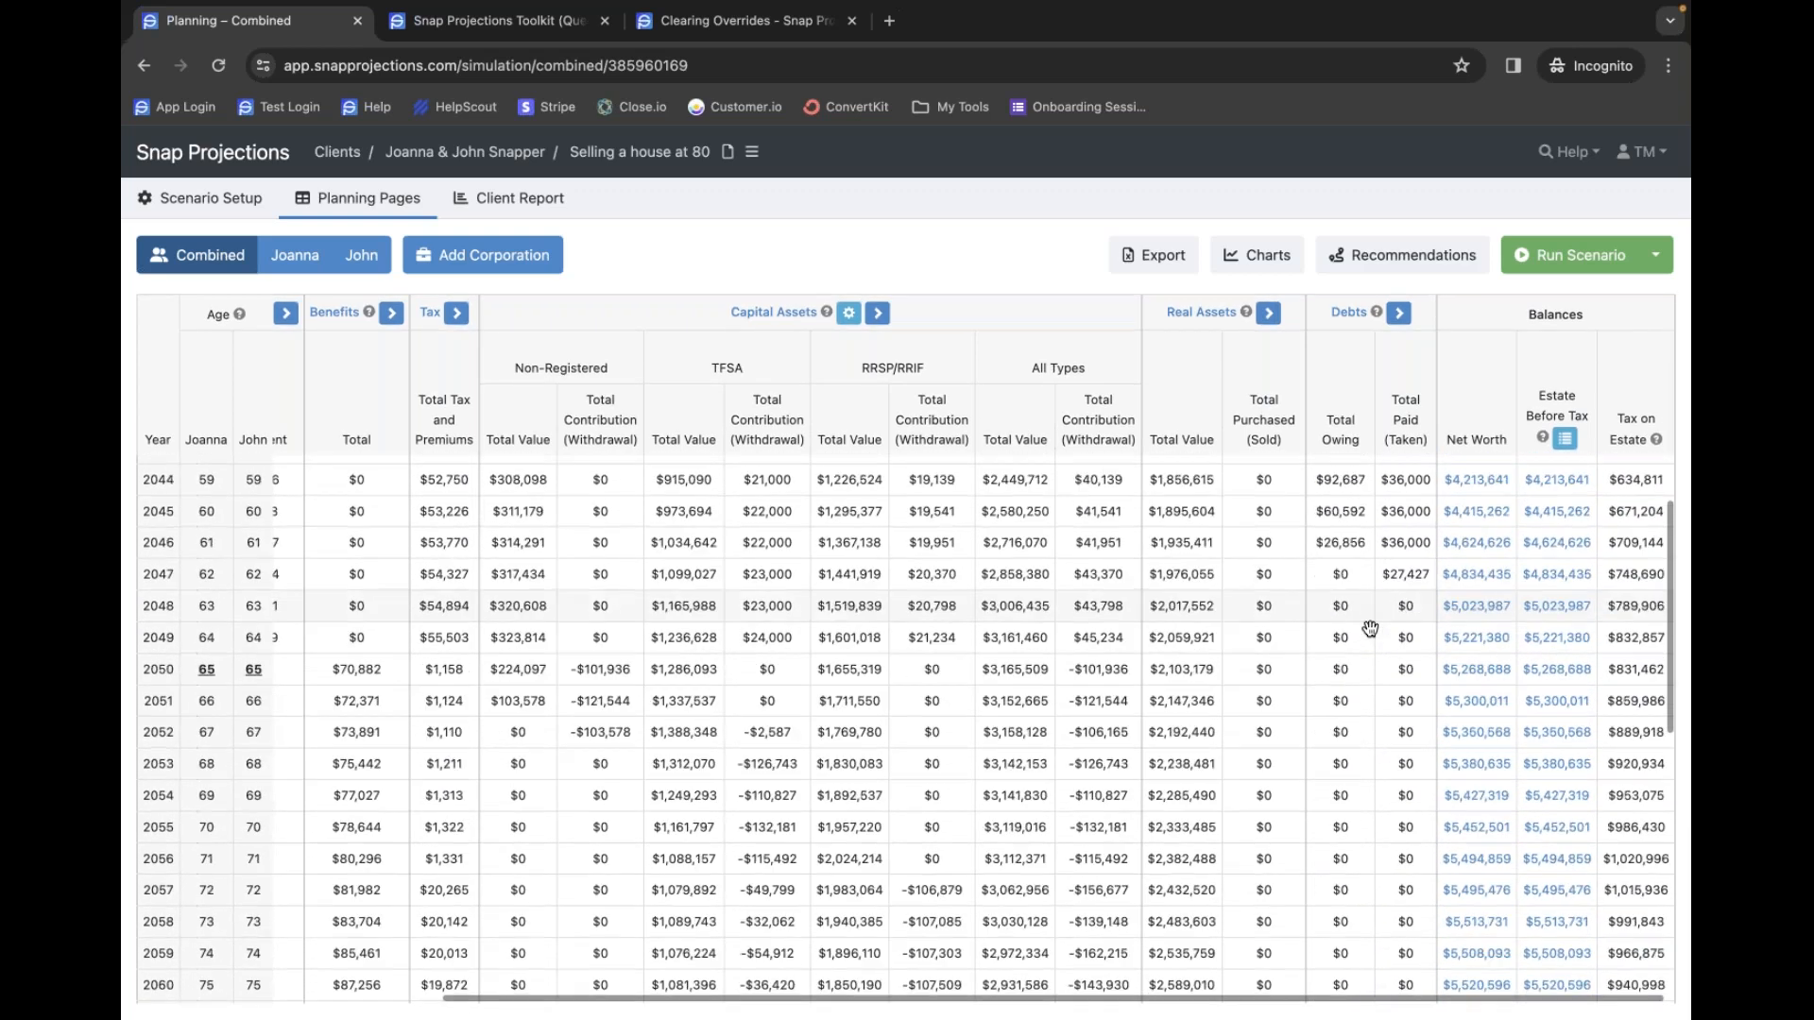
scroll(1356, 654, "down", 5)
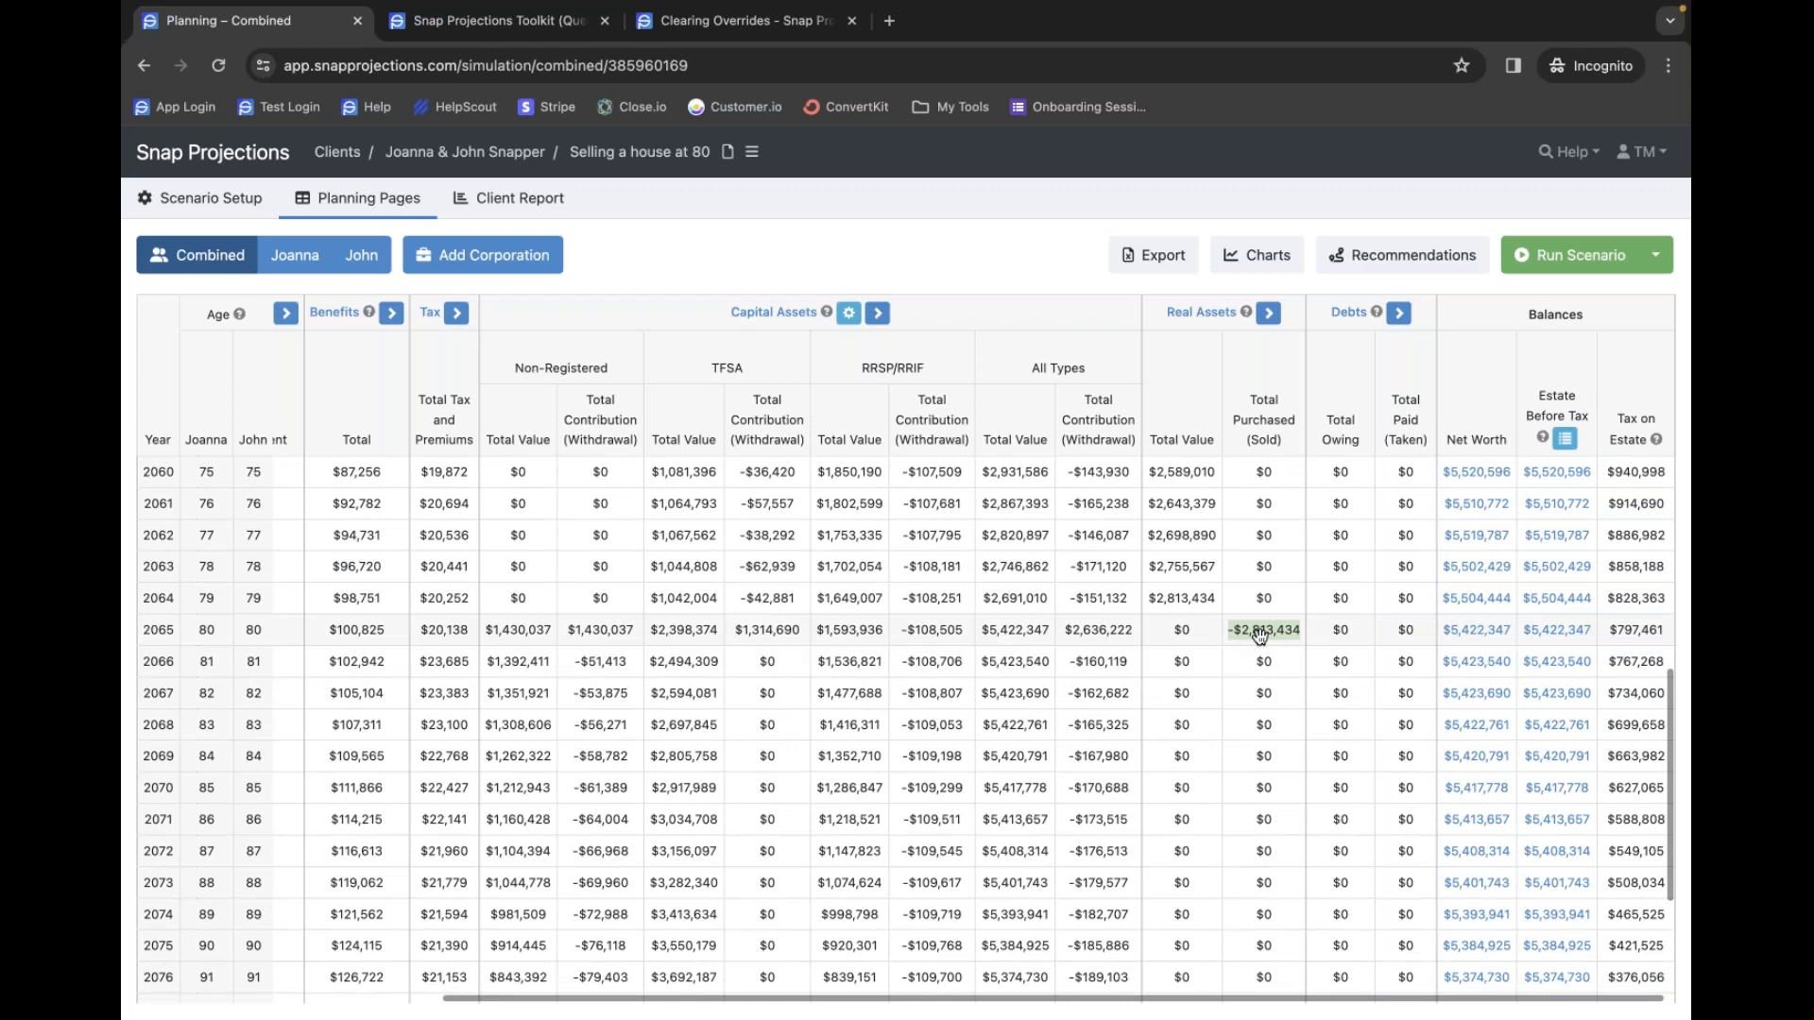
- Review the couple's combined cash flow, expenses and capital assets from the house sale through age 100
scroll(1259, 635, "left", 4)
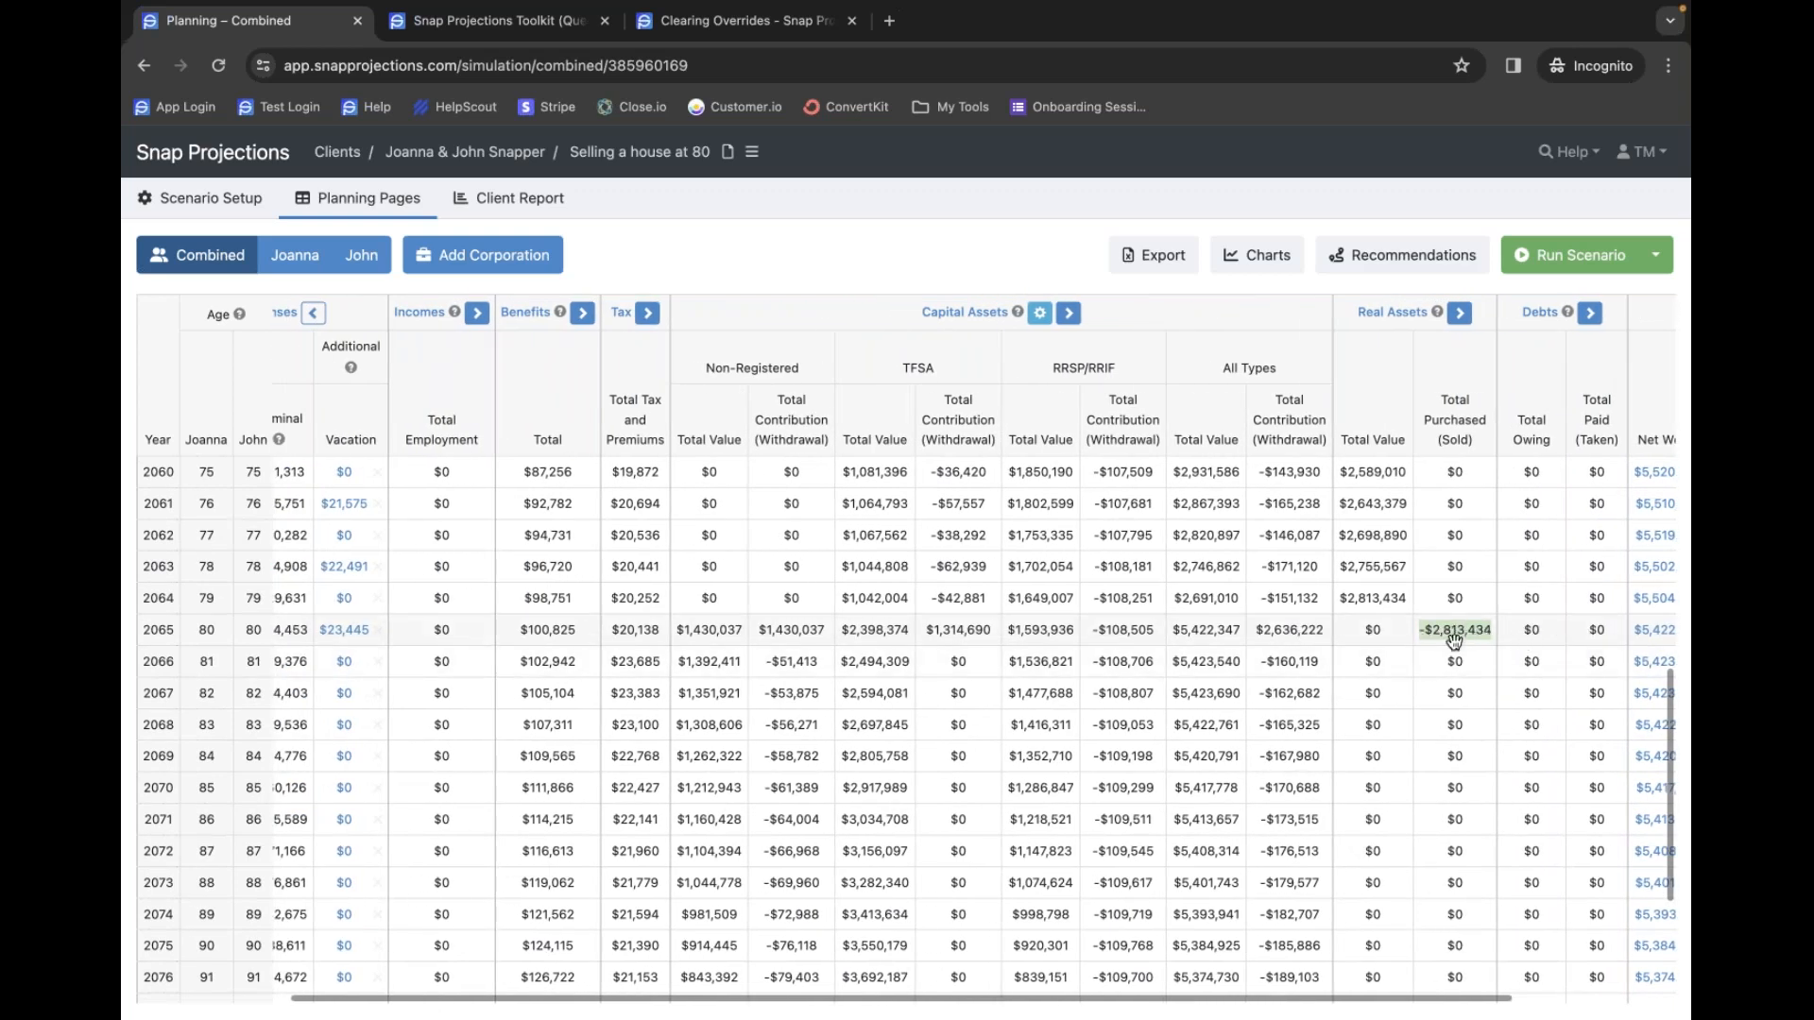
scroll(1436, 632, "left", 4)
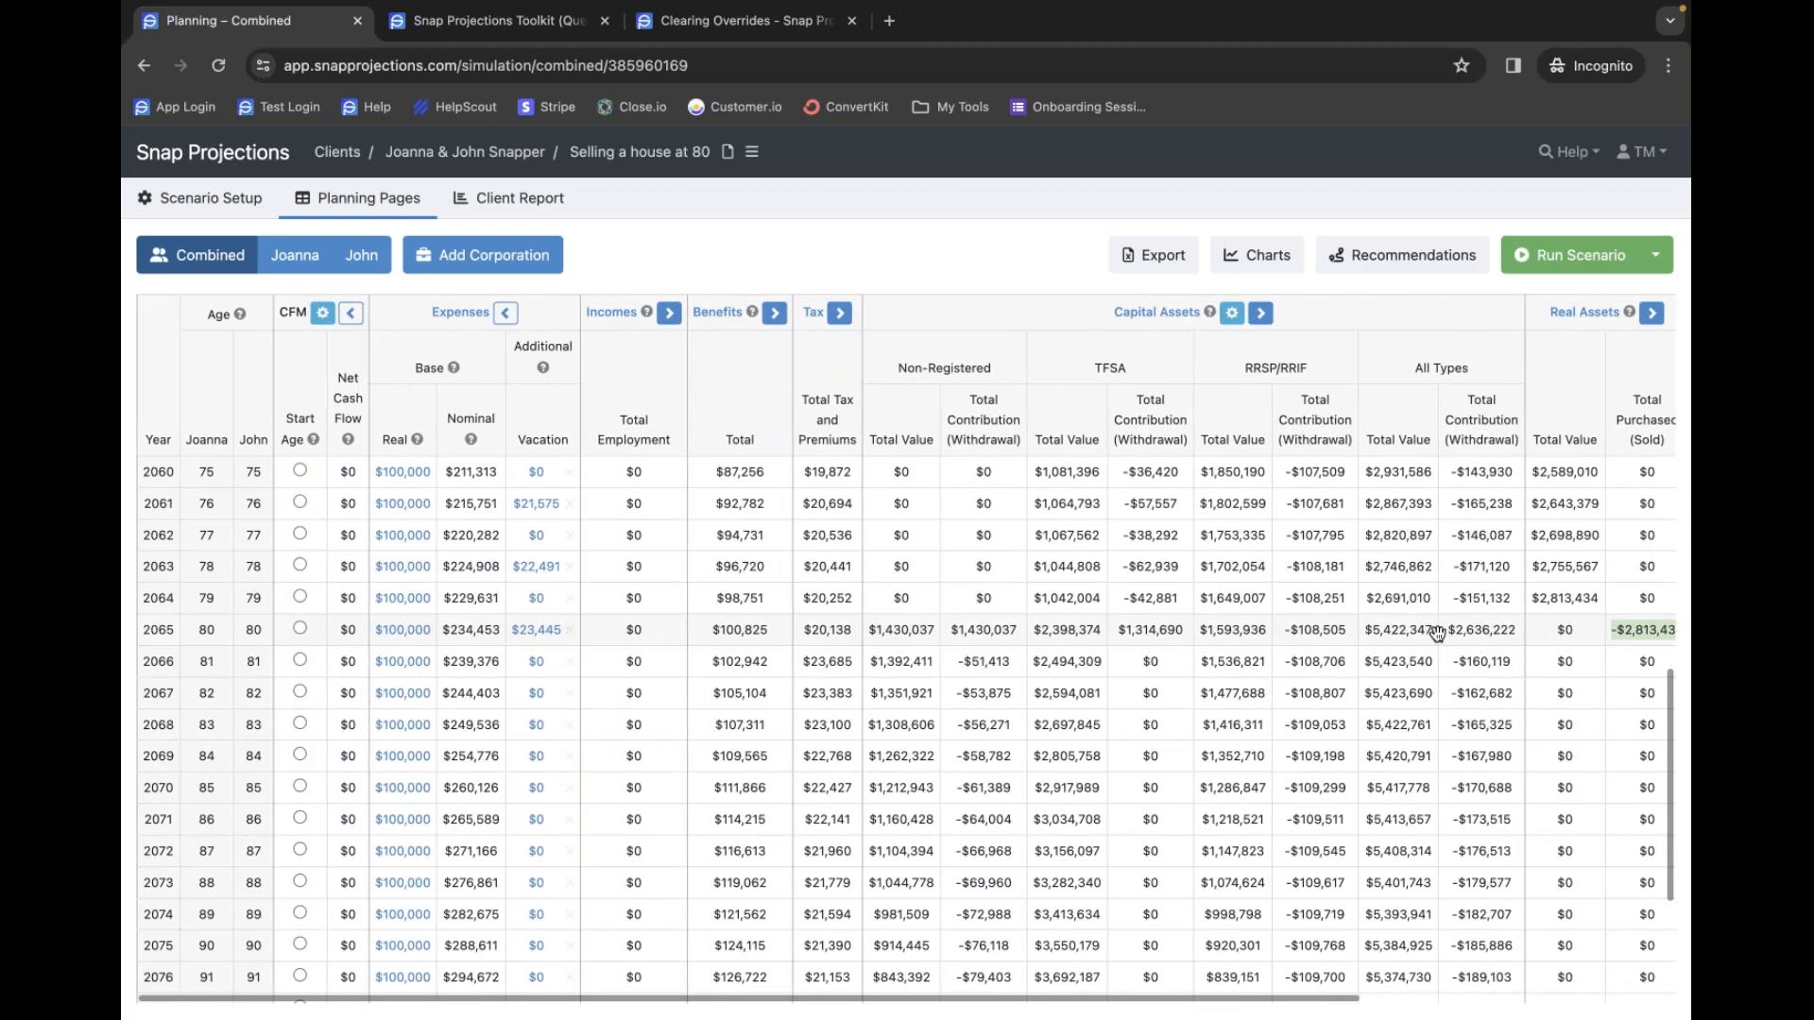
scroll(1437, 633, "down", 6)
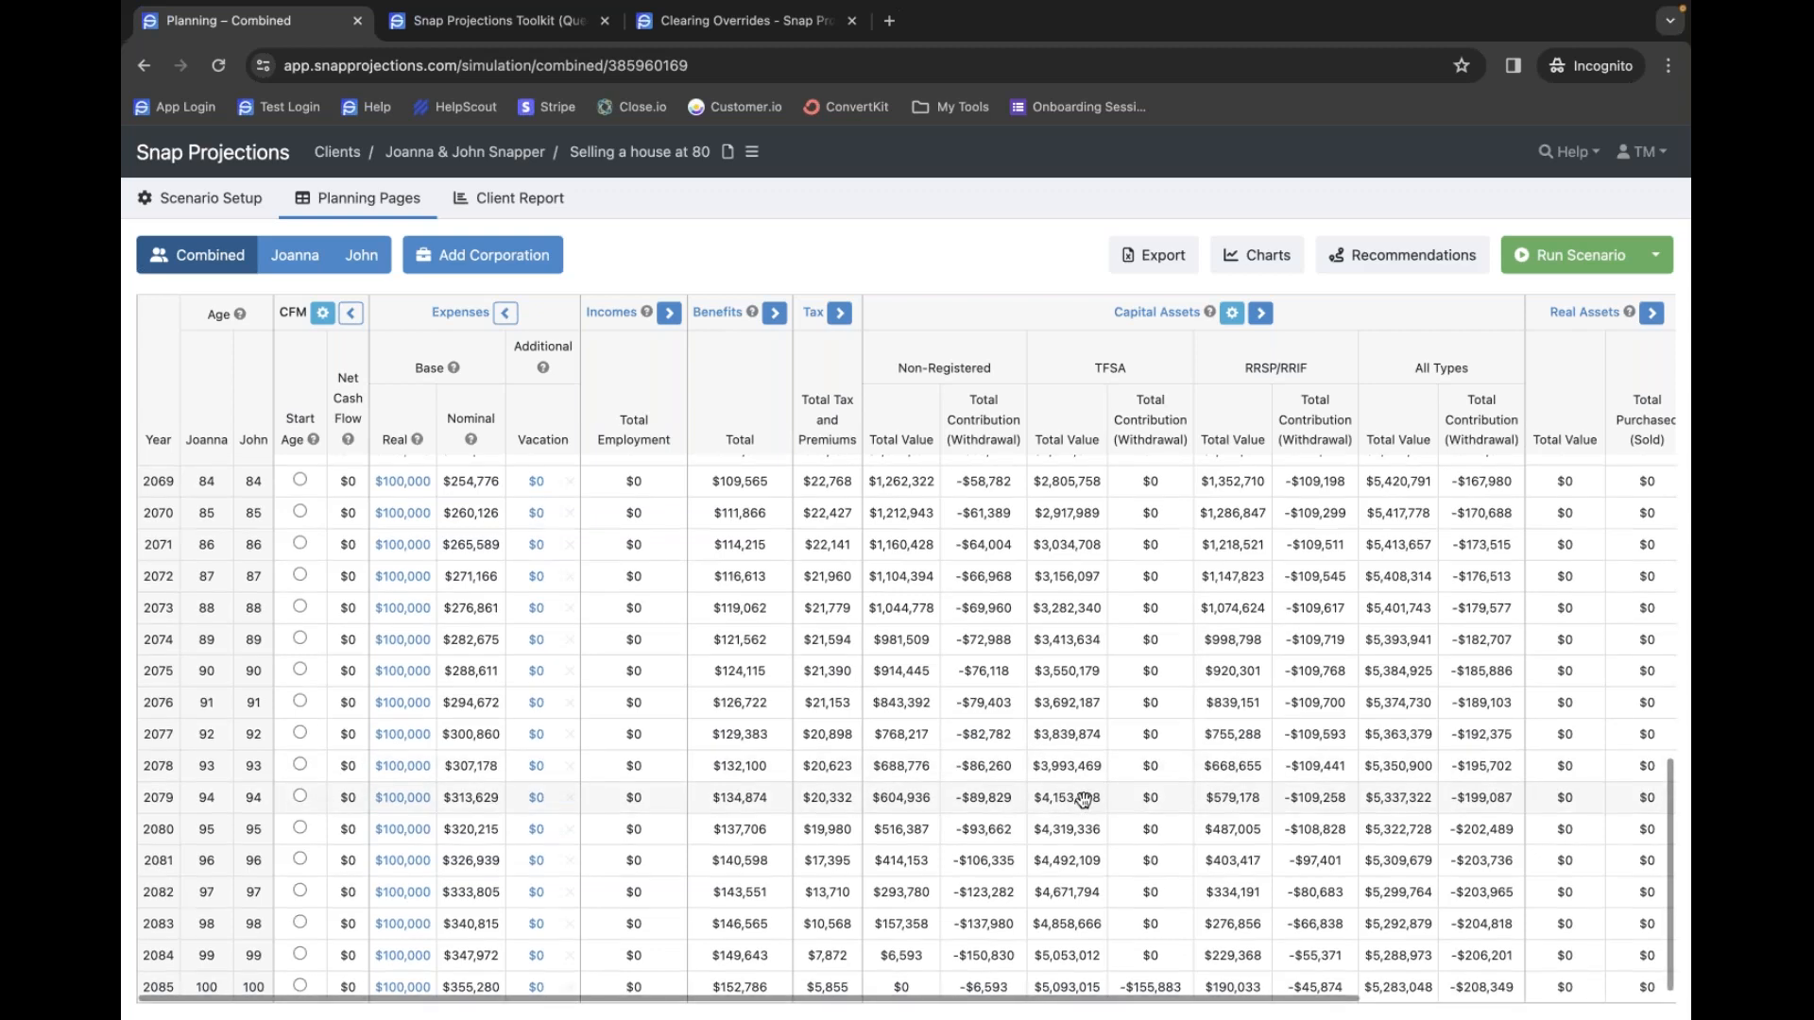
- View the final-year combined estate summary and compare it with the other scenarios, focusing on the Base Scenario's total assets
scroll(1076, 798, "right", 3)
scroll(1213, 789, "right", 2)
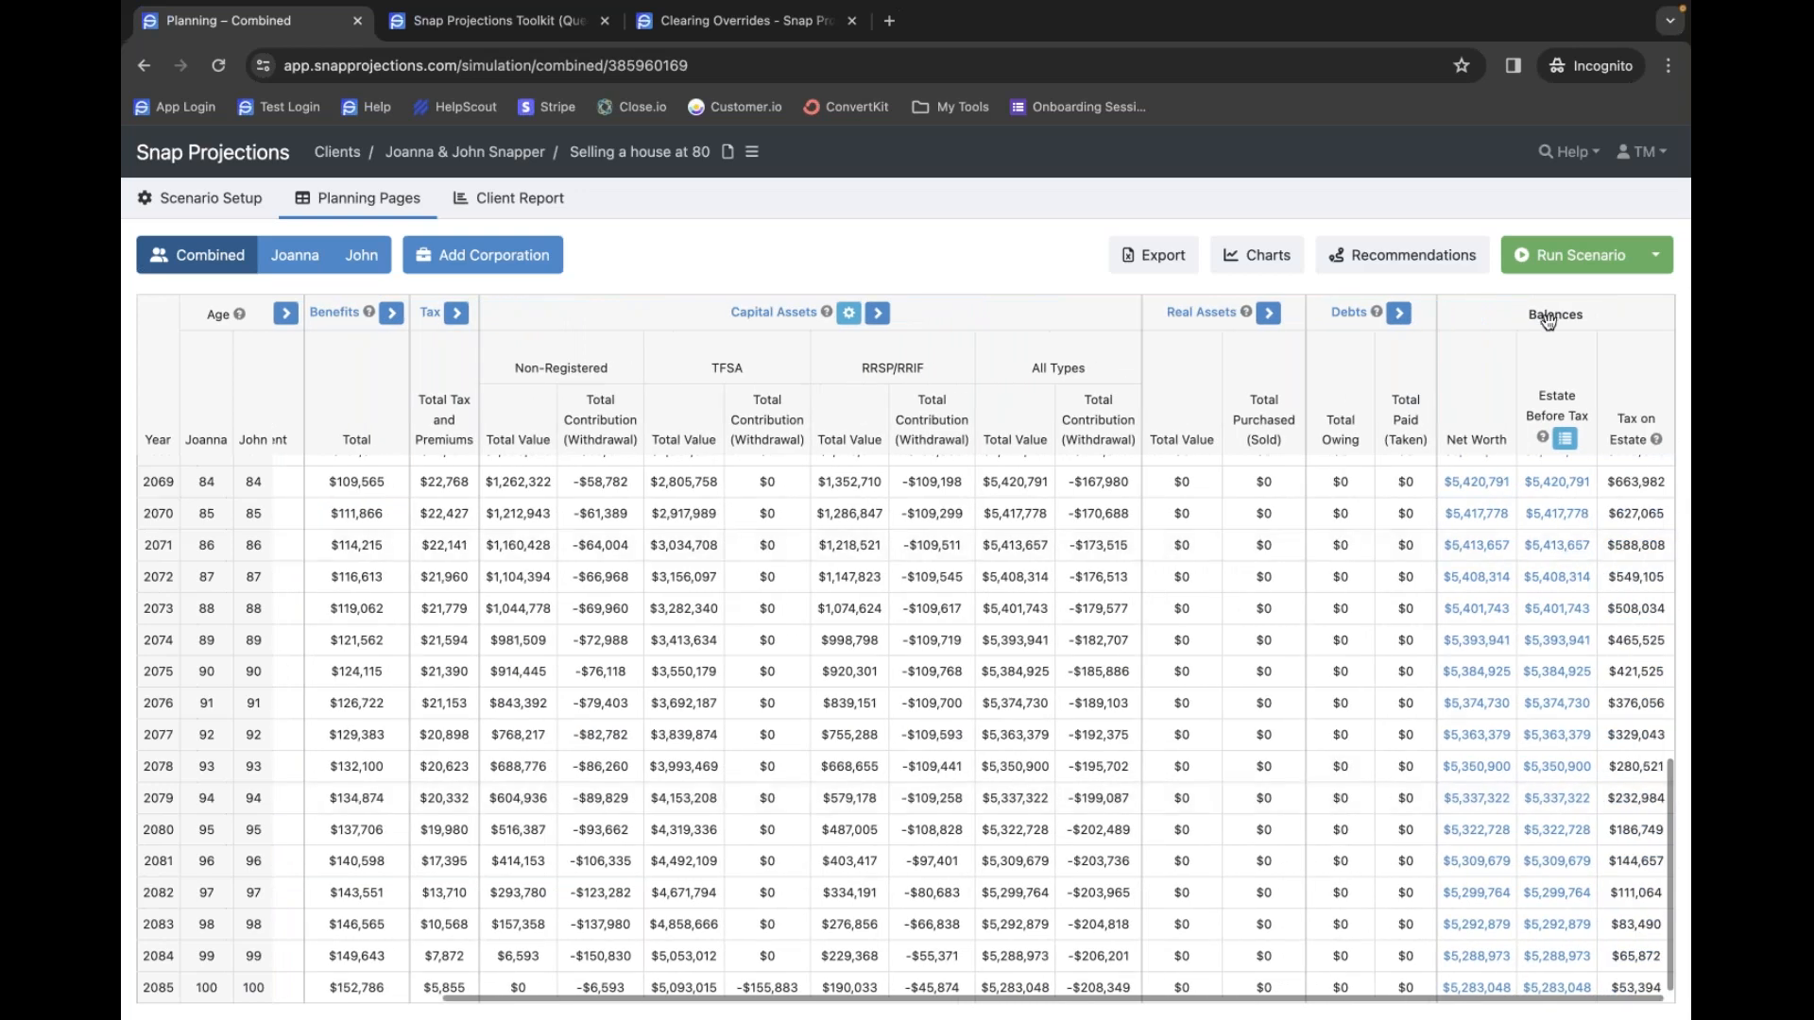
left_click(1566, 438)
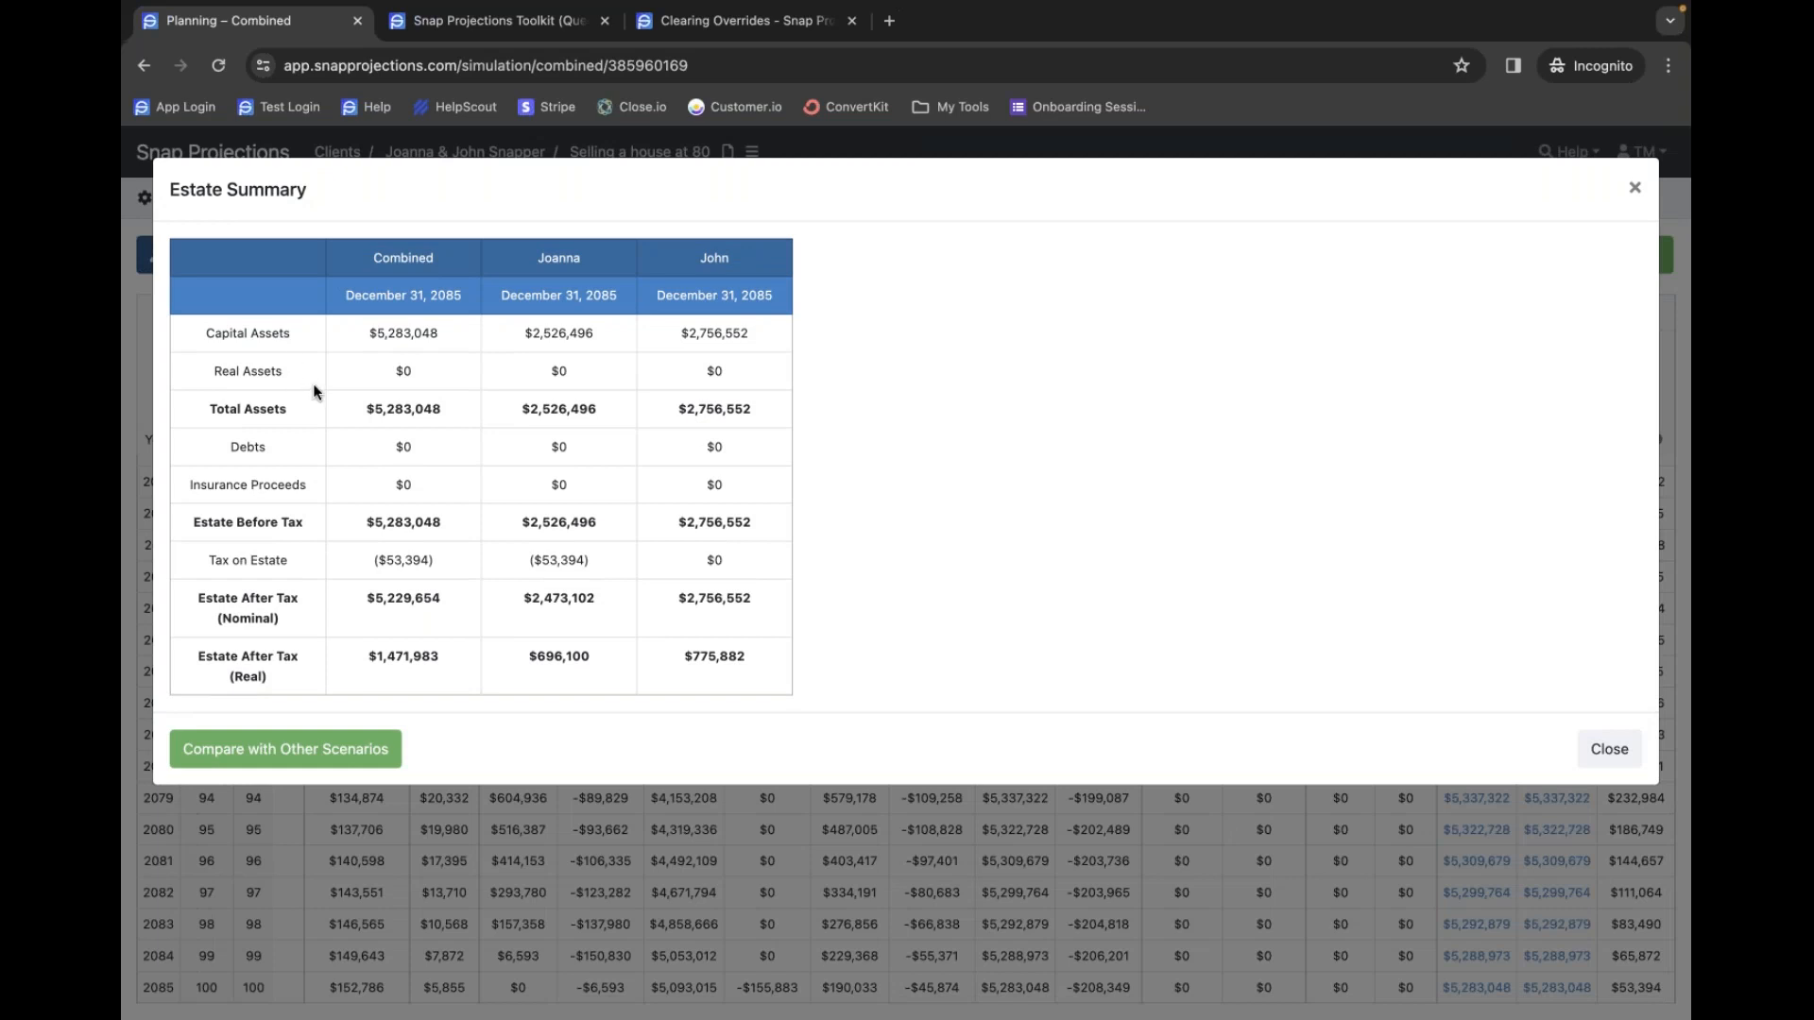
left_click(331, 752)
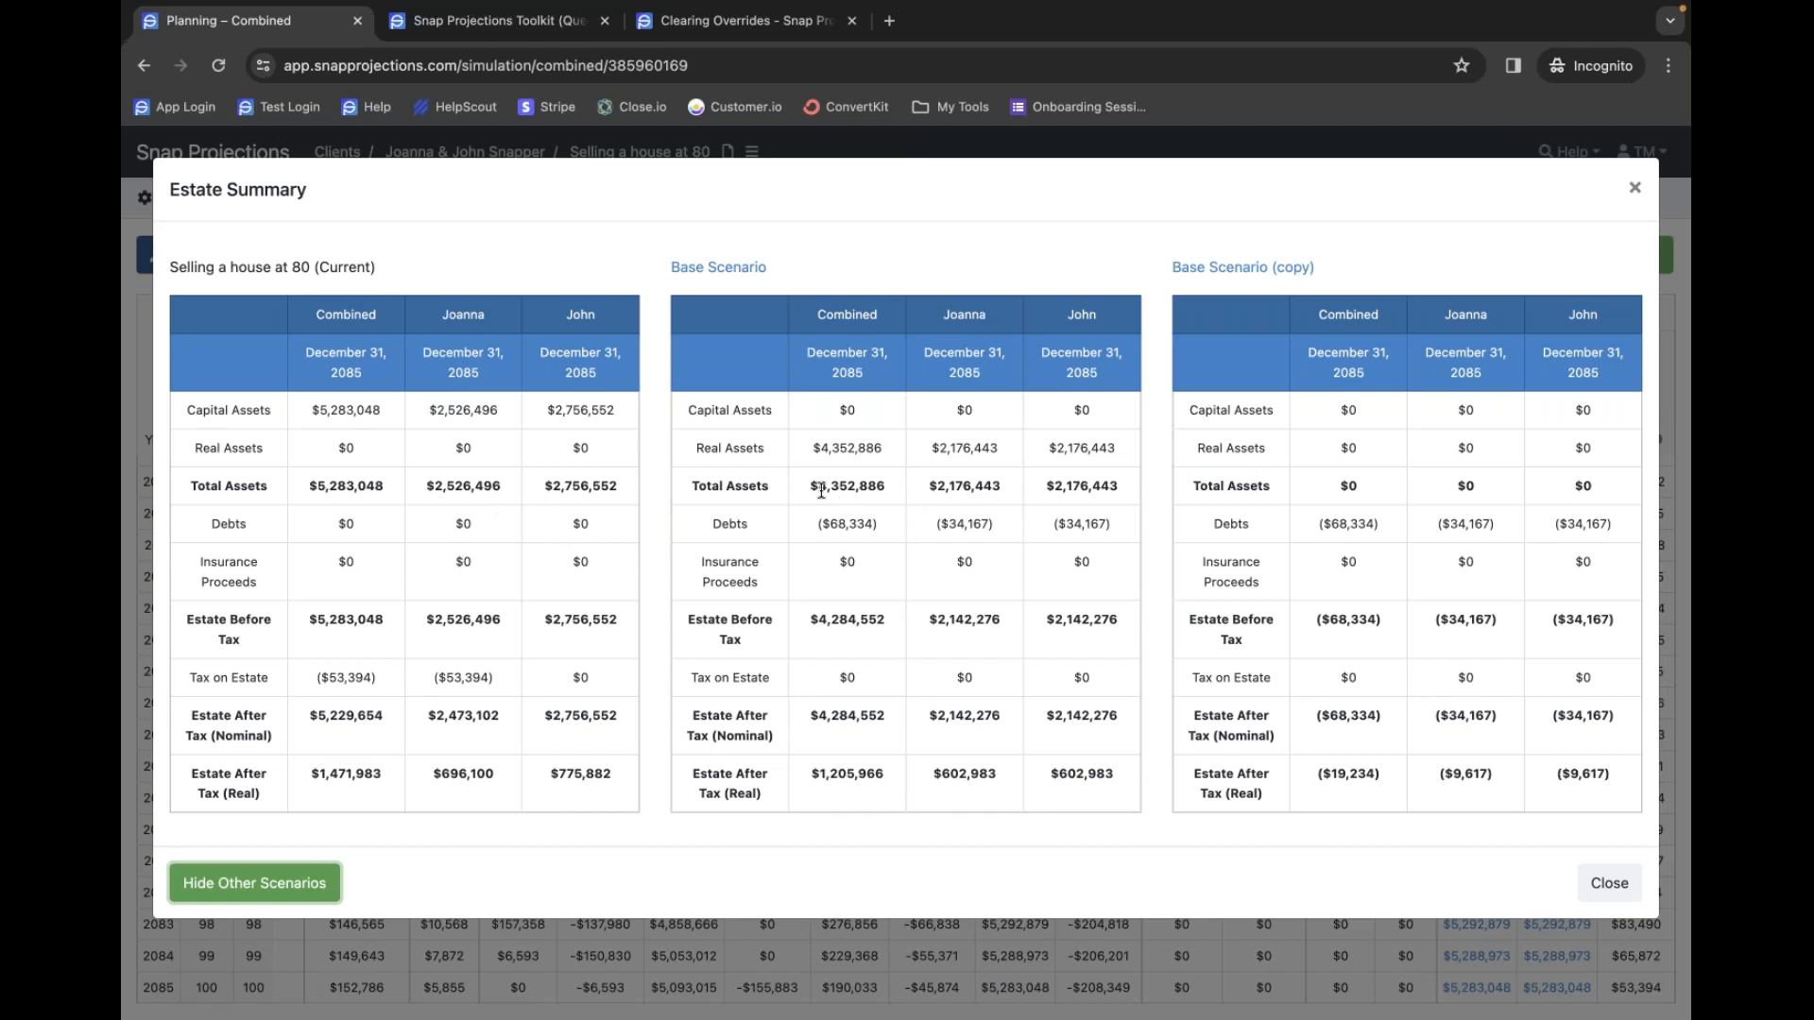
left_click_drag(818, 487, 1110, 482)
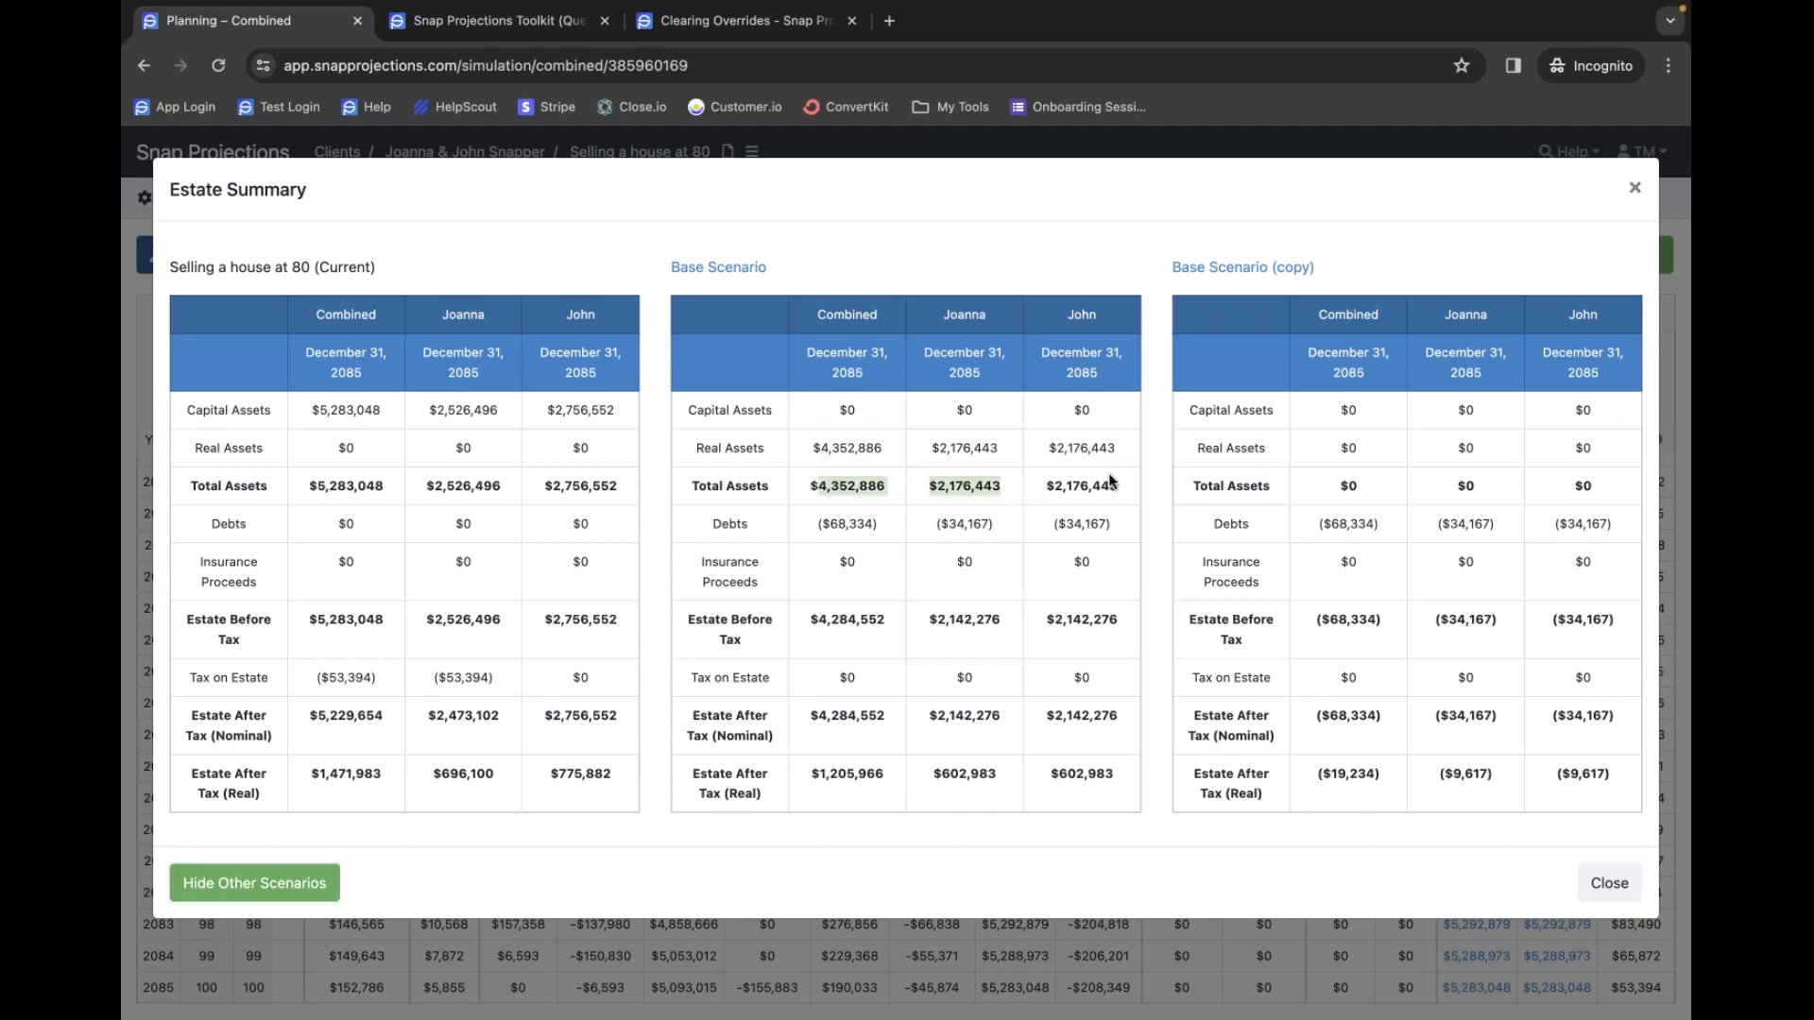
left_click(1112, 485)
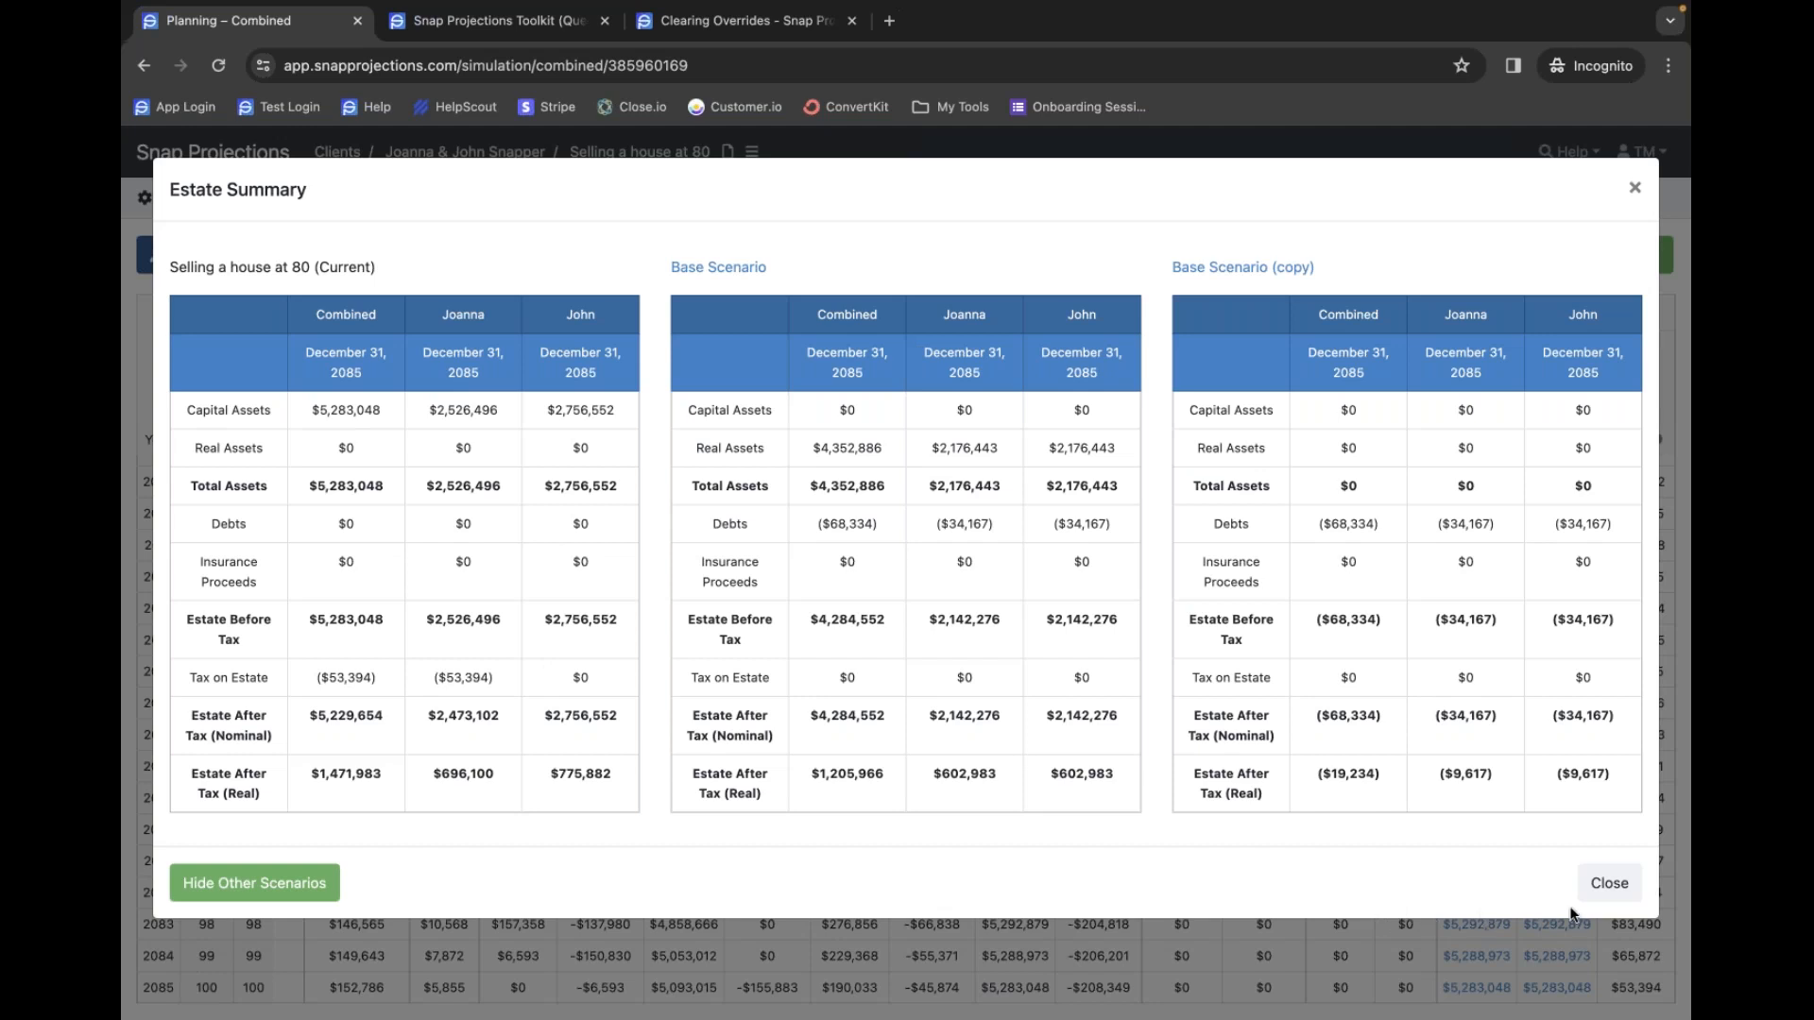
left_click(1608, 884)
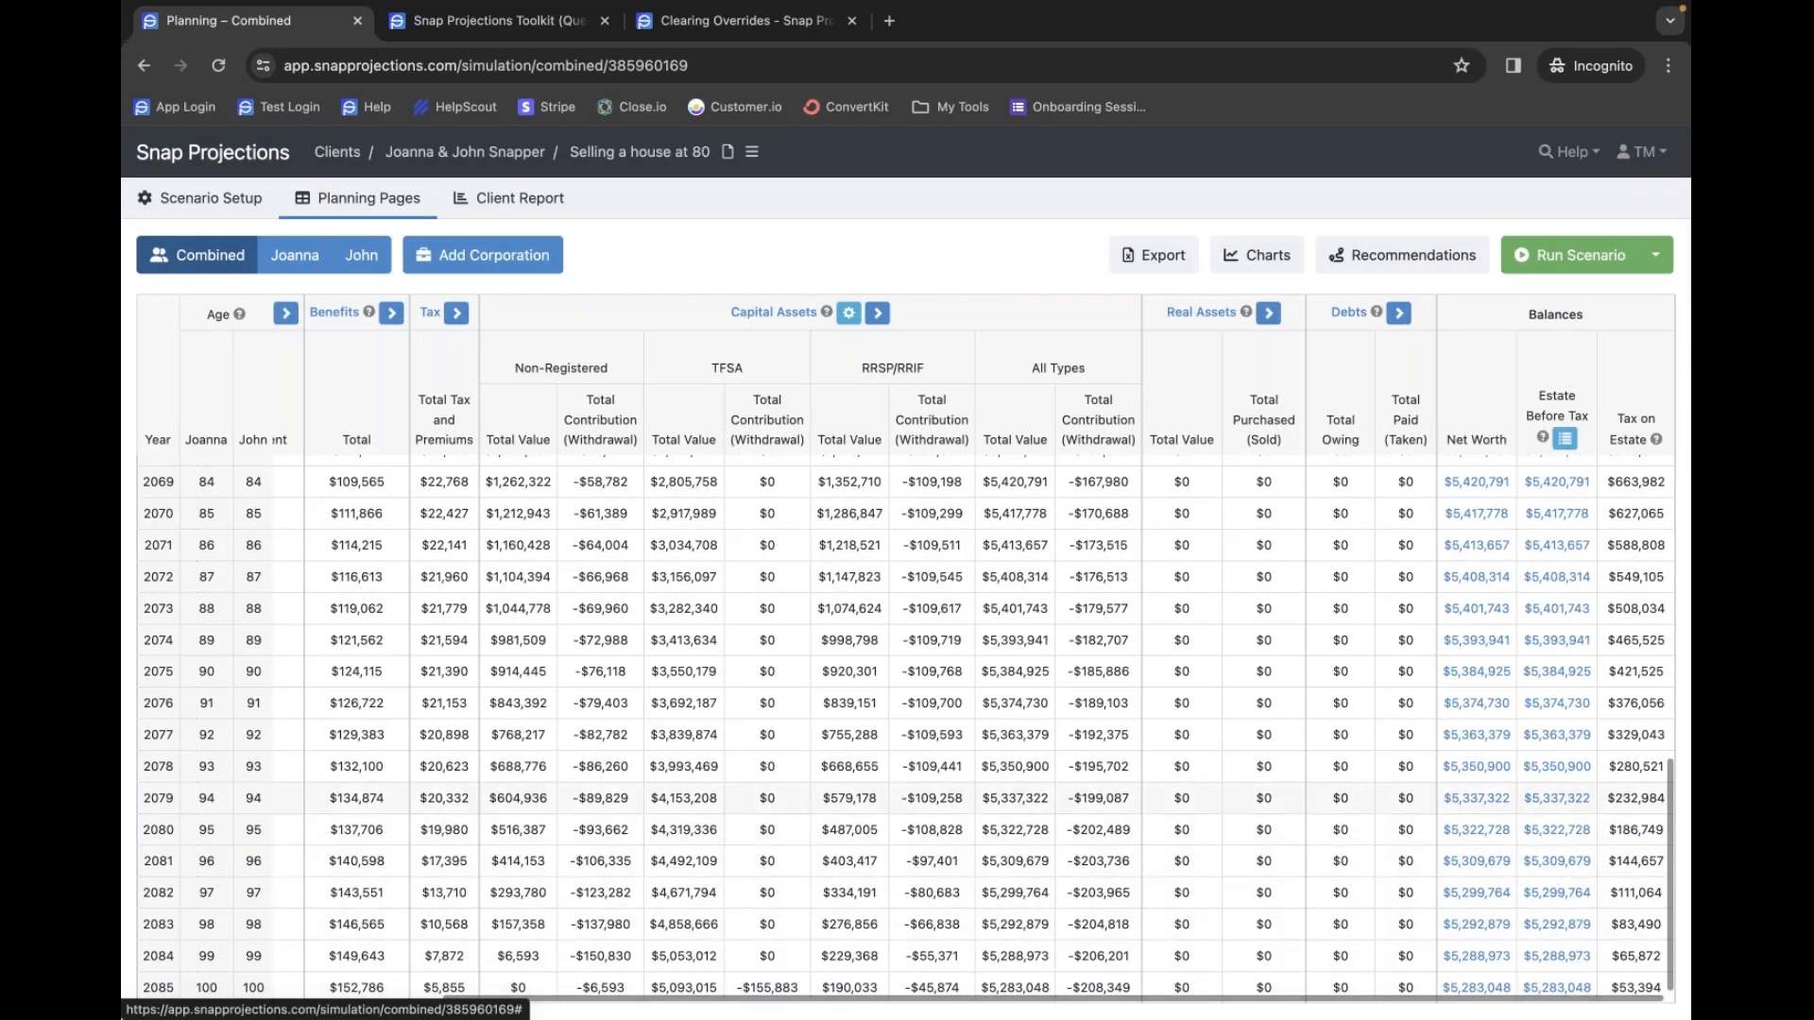
- Compare the scenarios' estate summaries for the years 2079 and 2072
left_click(1550, 797)
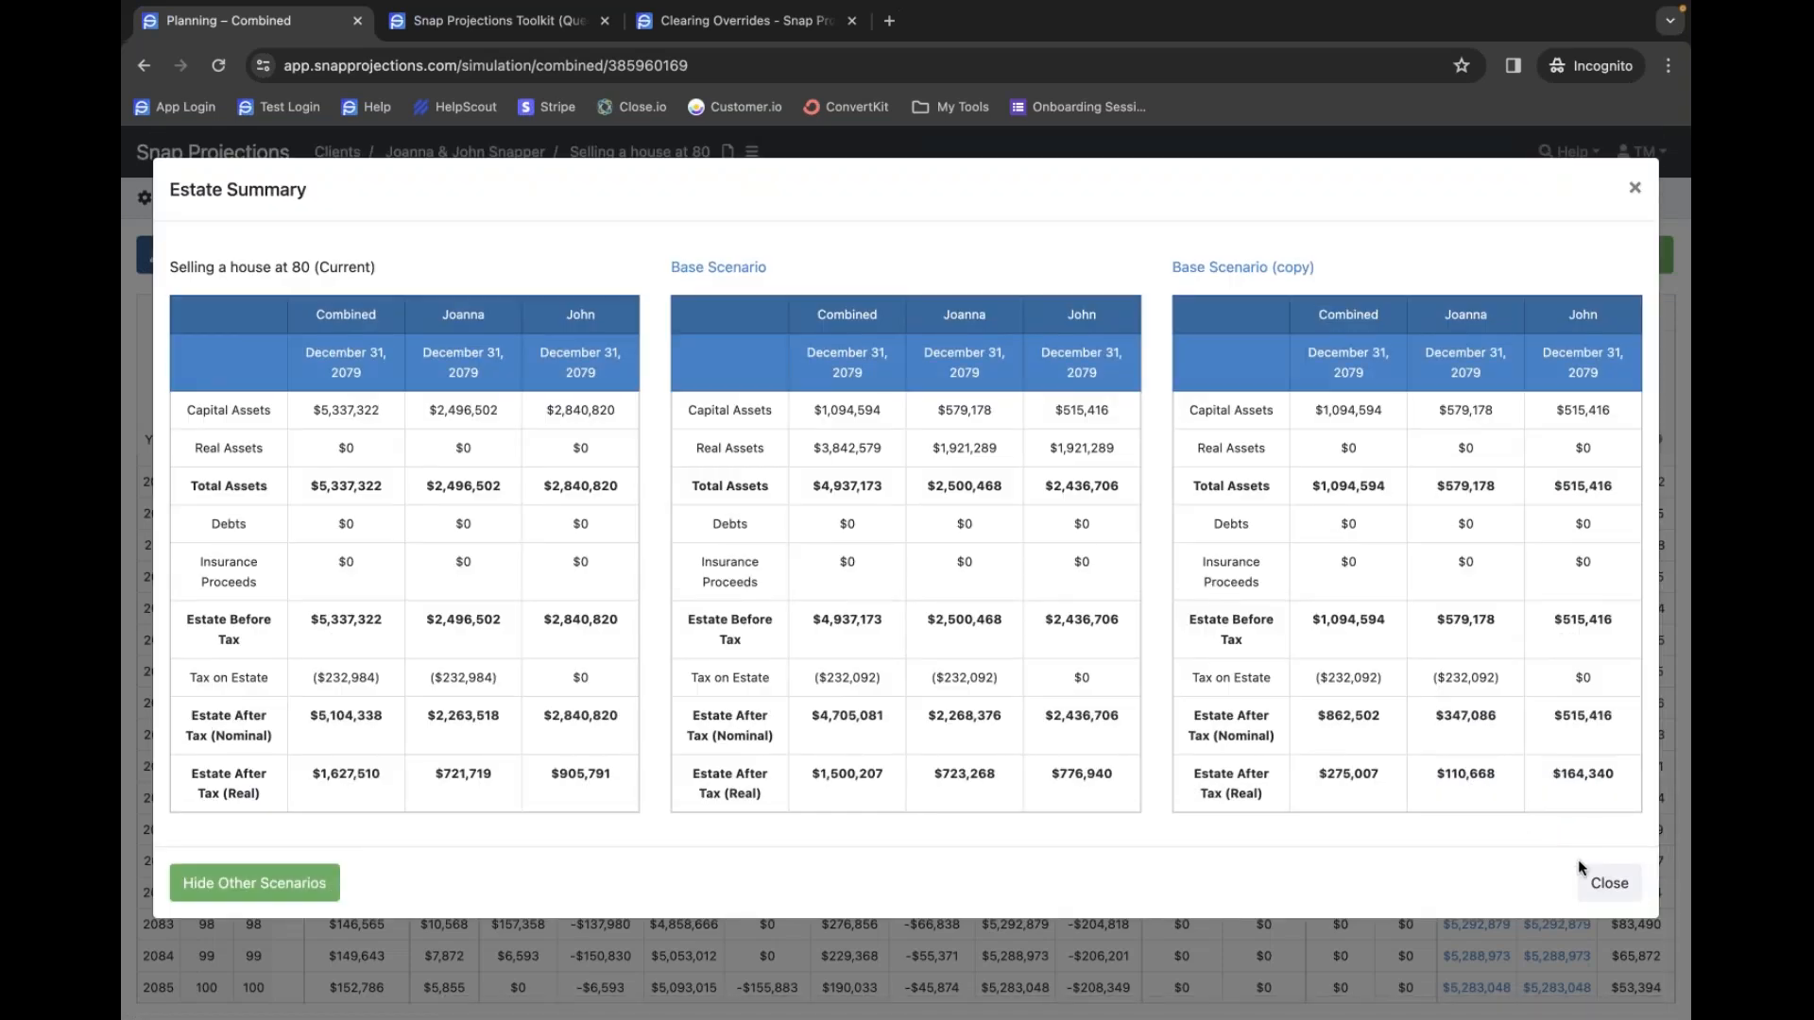
left_click(1607, 885)
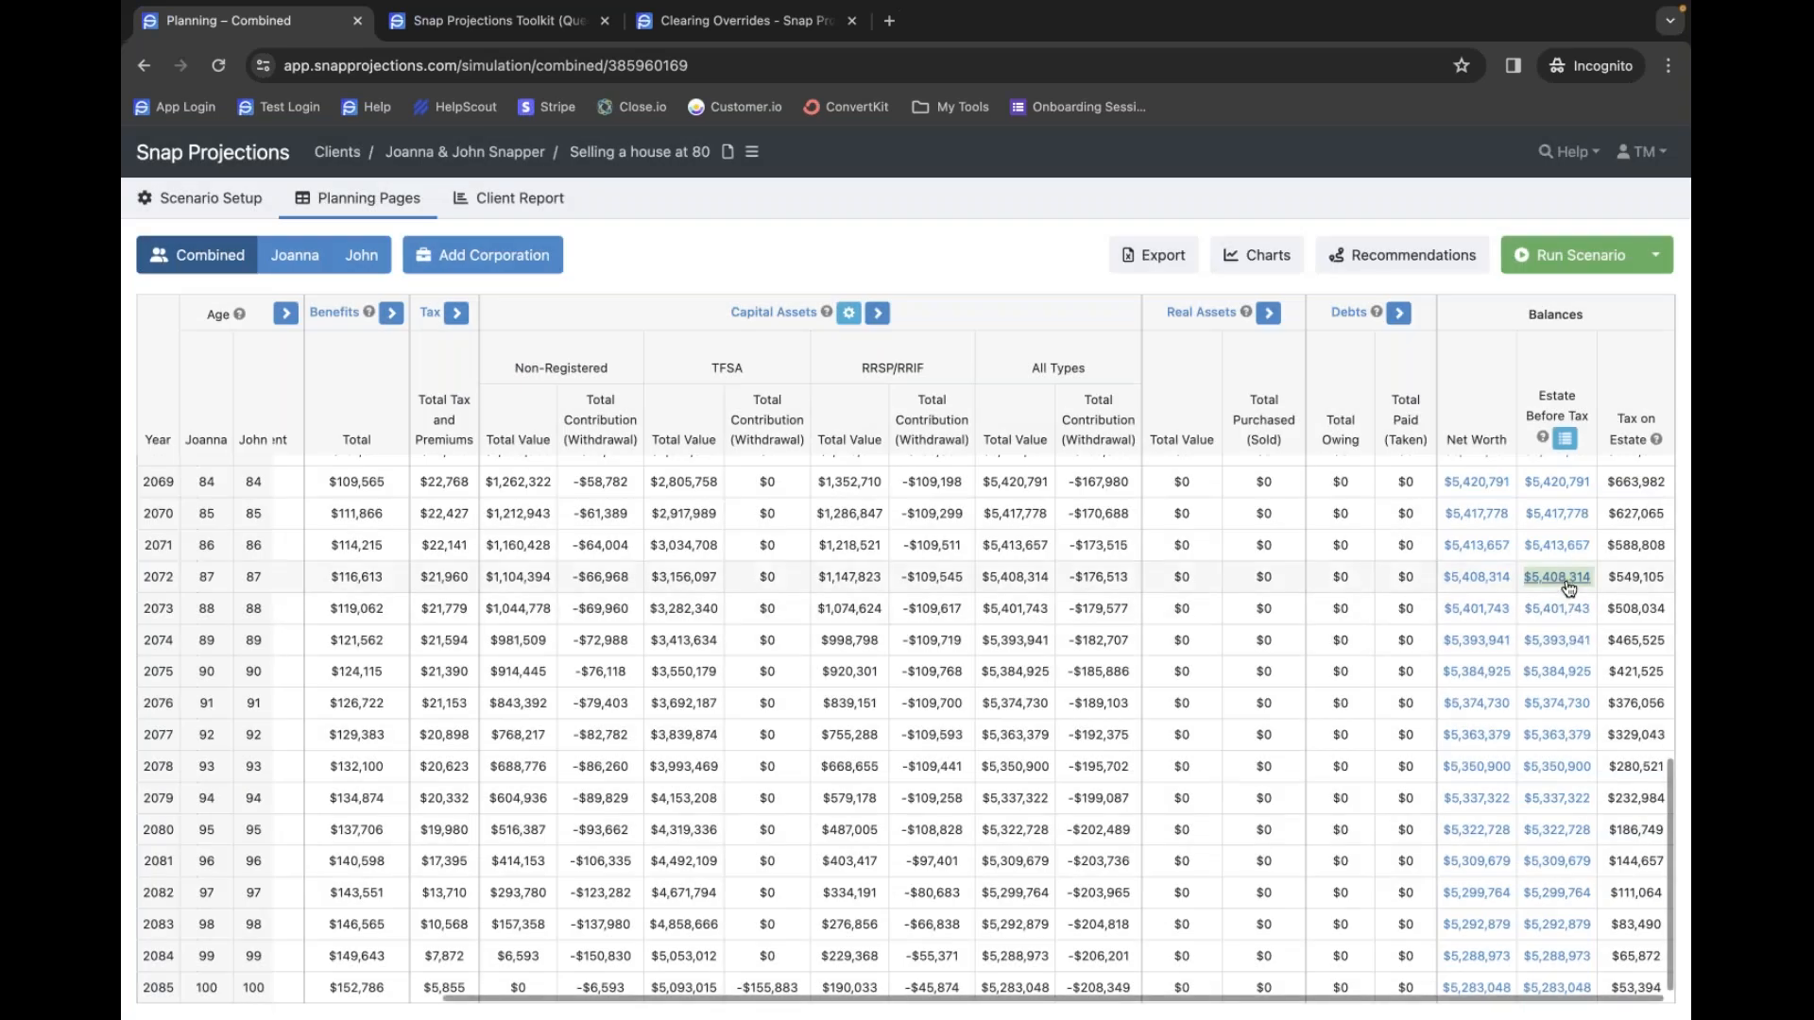
left_click(1566, 578)
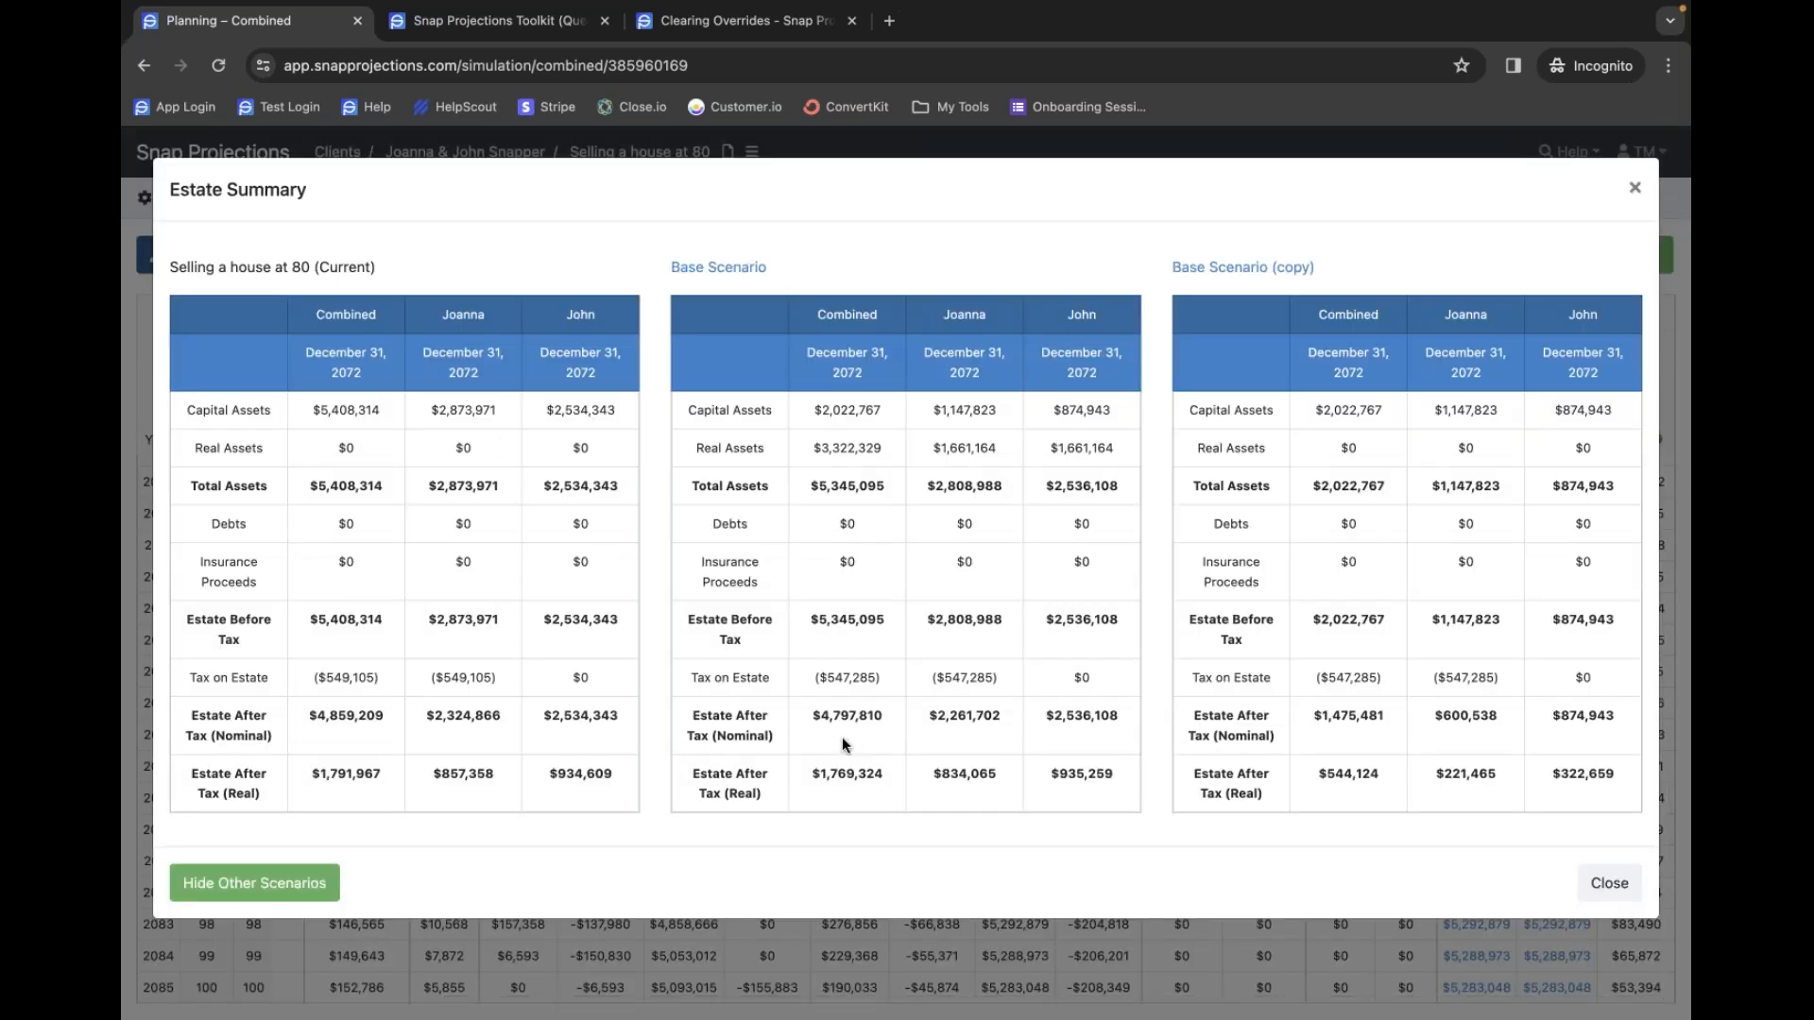
- Close the estate summary and review the combined projection's expenses and capital assets in the years around the house sale at age 80
left_click(1622, 885)
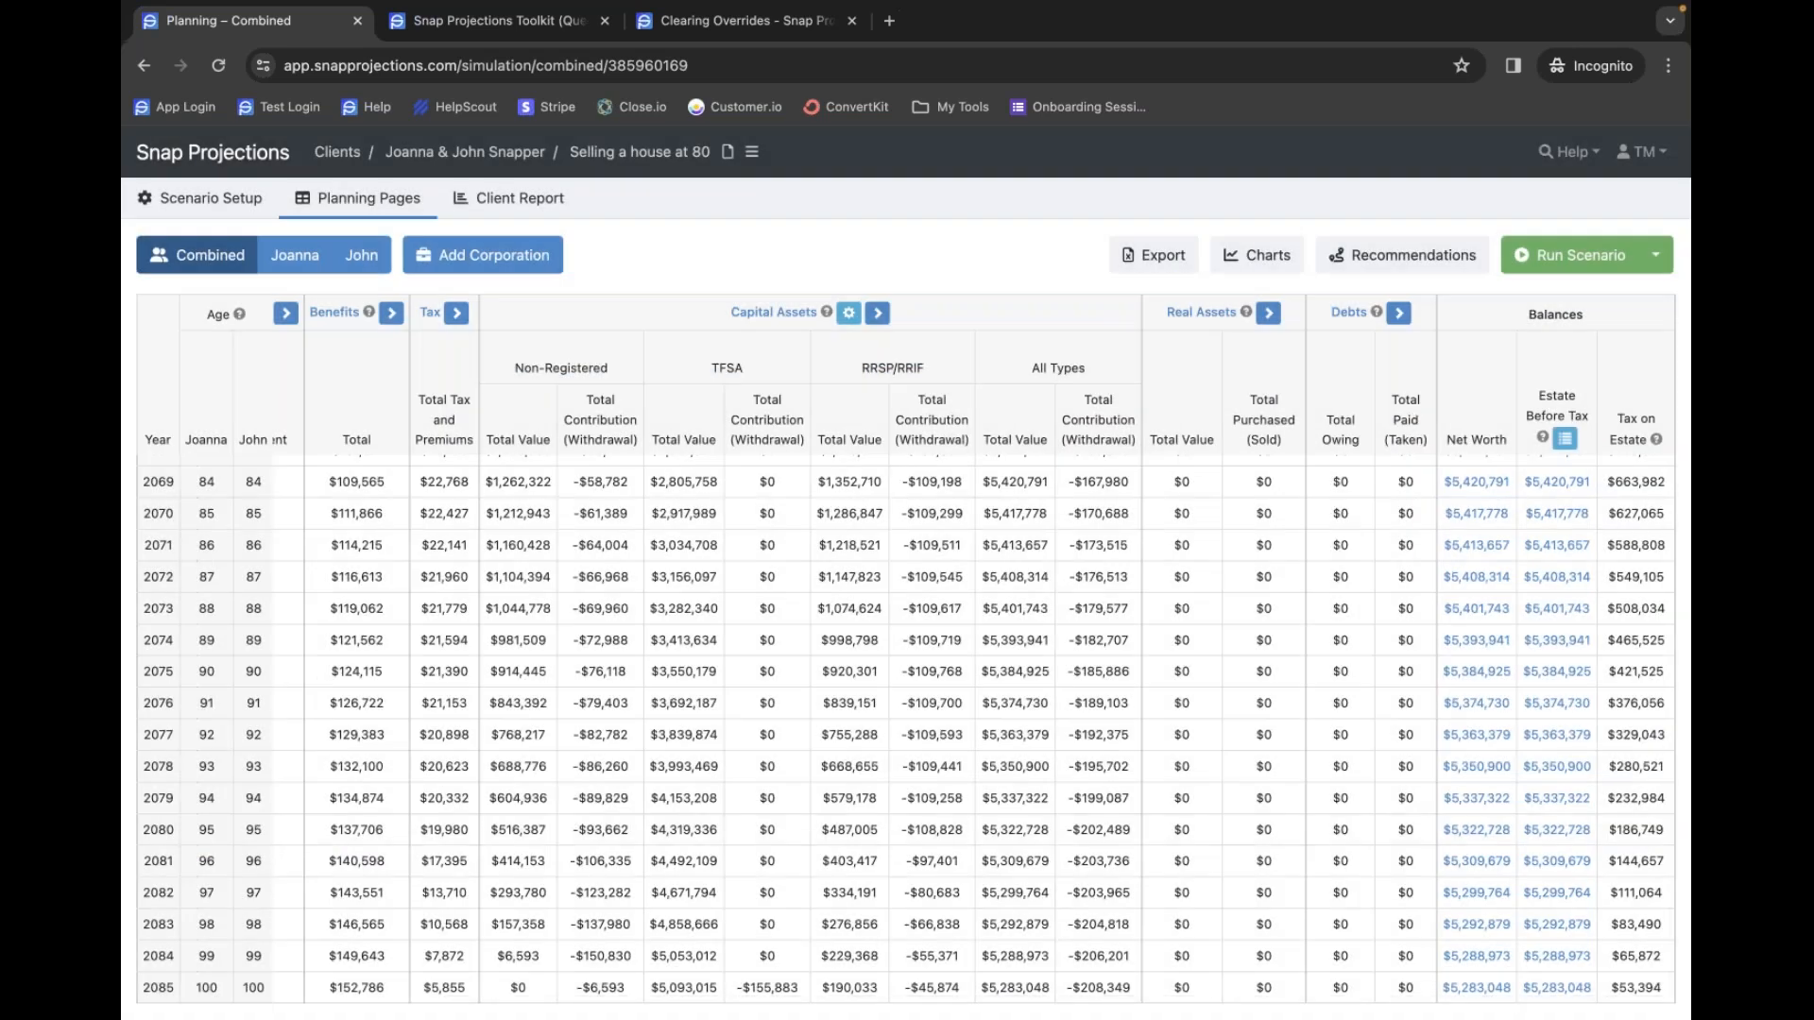
scroll(767, 767, "up", 1)
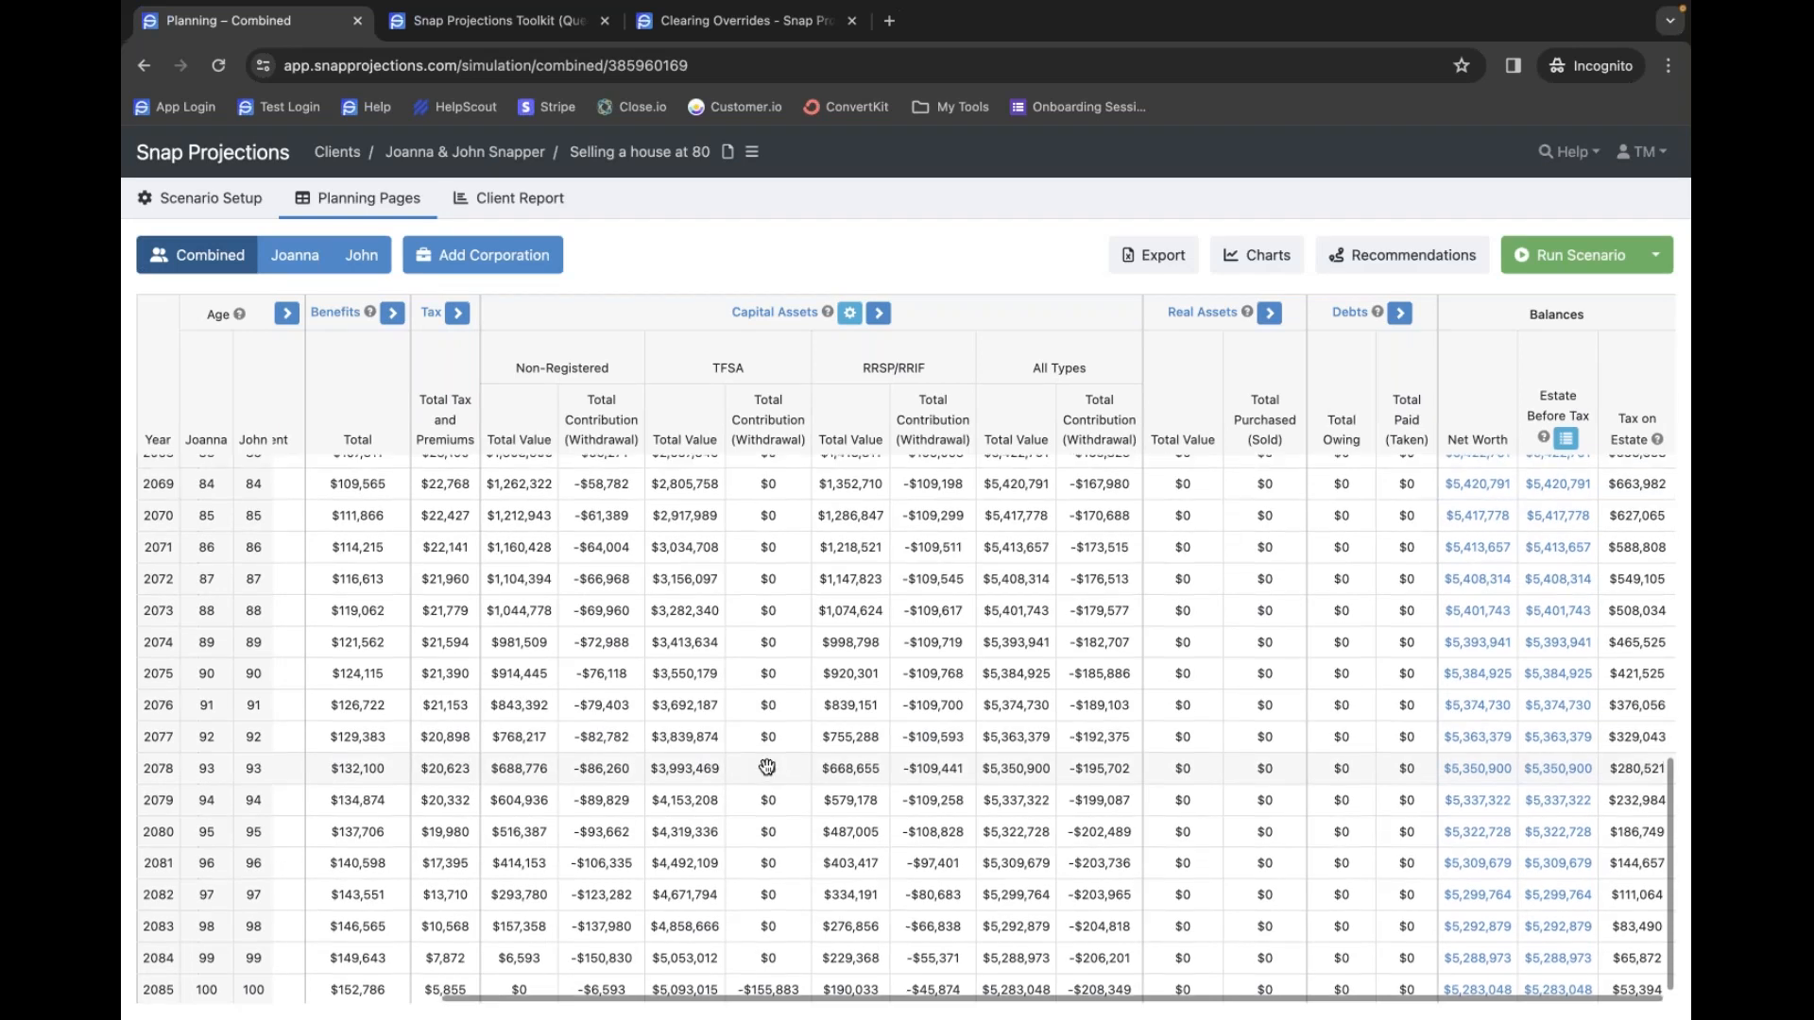
scroll(945, 728, "left", 1)
scroll(963, 720, "right", 1)
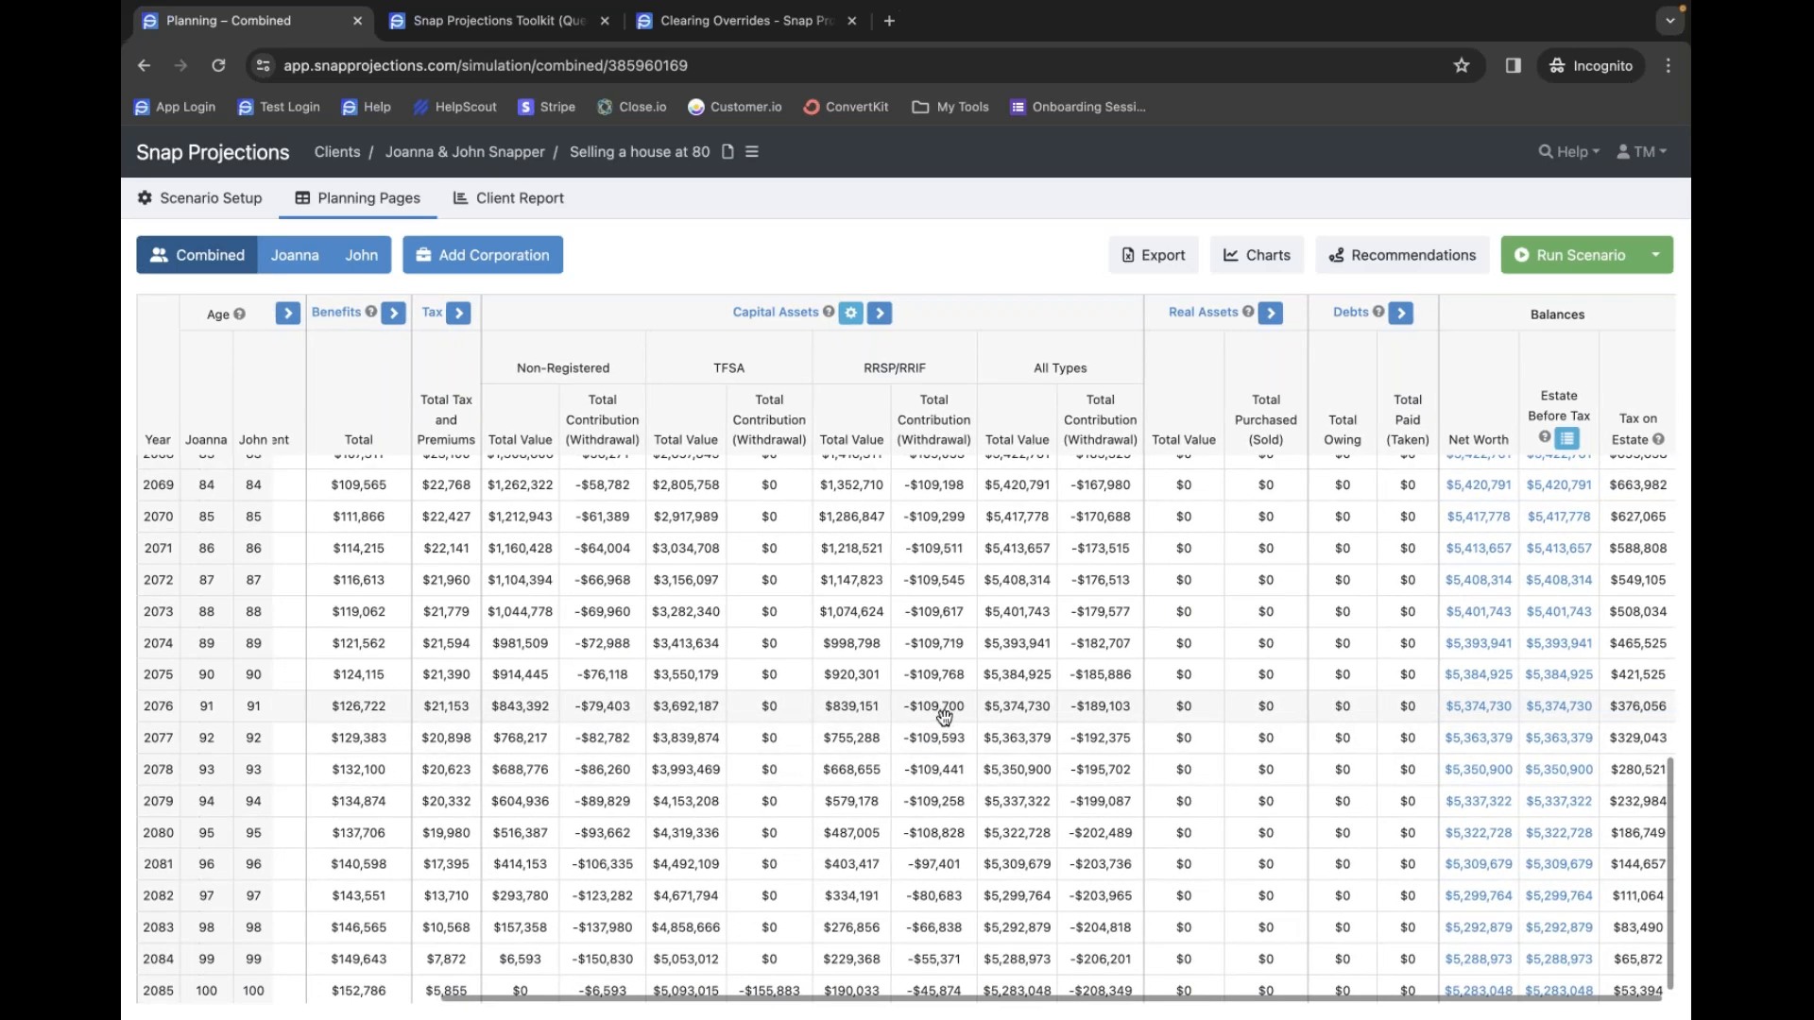
scroll(704, 673, "left", 6)
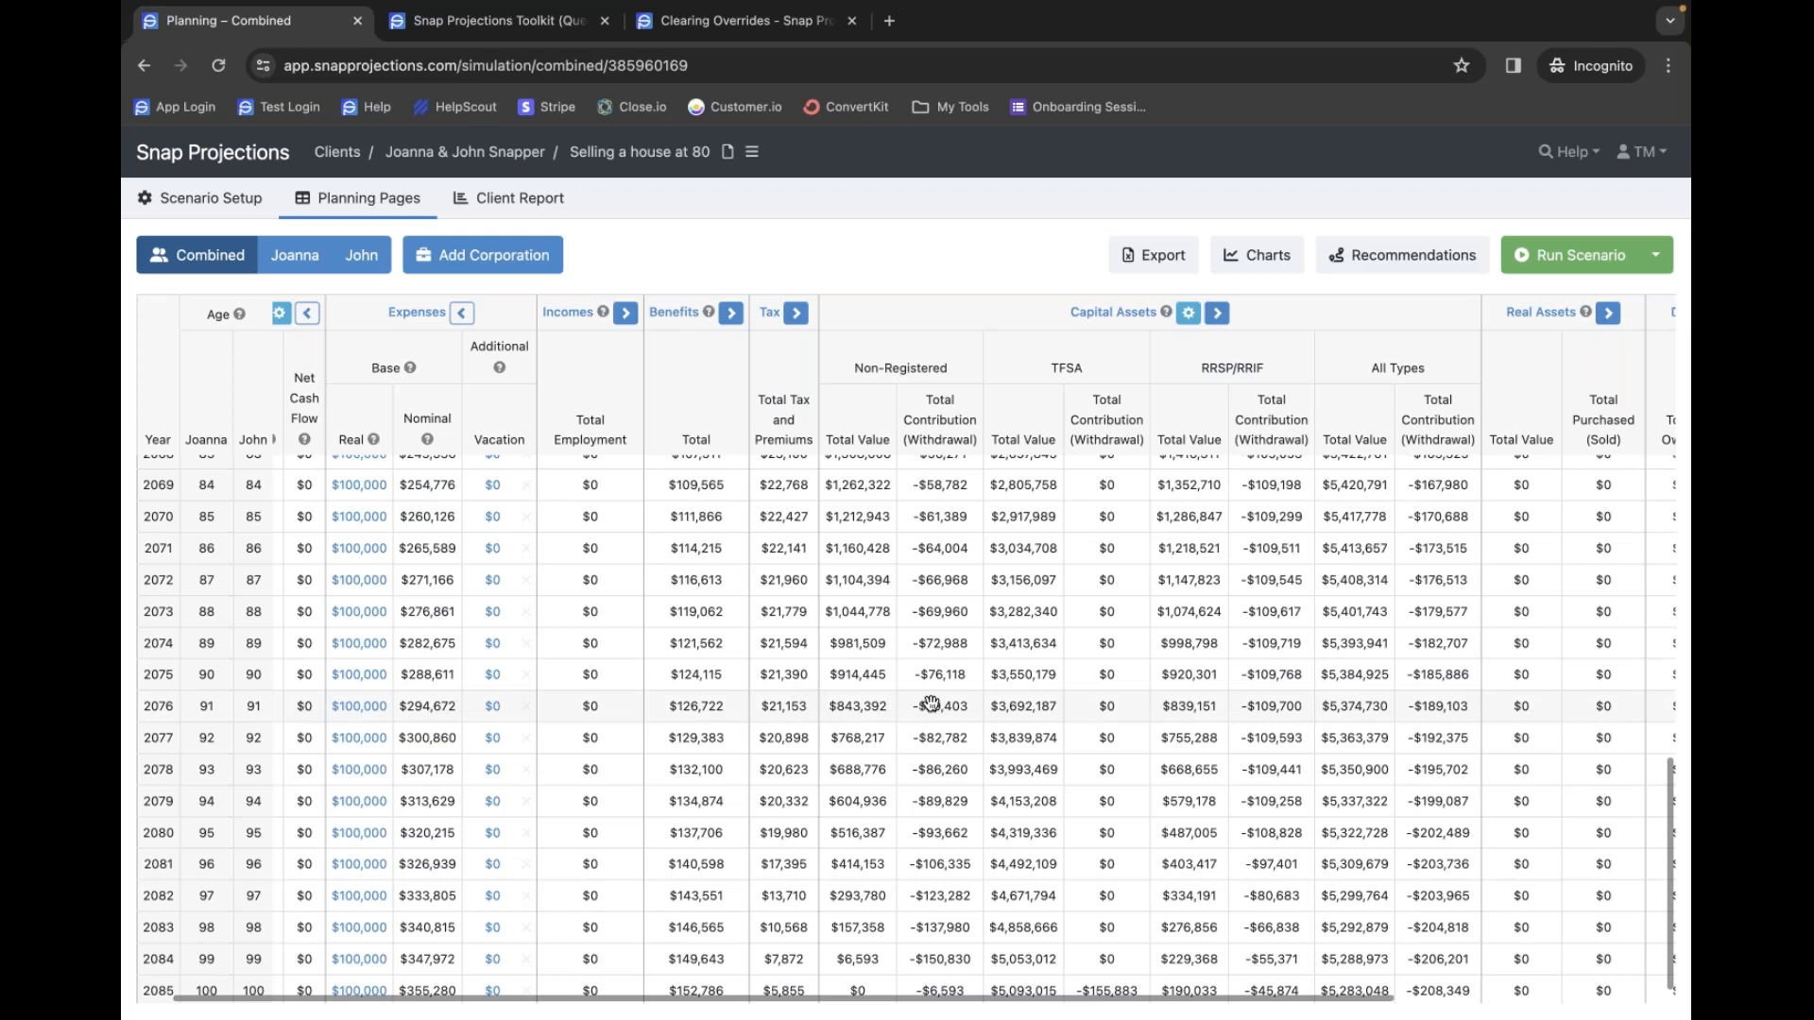
scroll(930, 703, "up", 1)
scroll(931, 703, "up", 5)
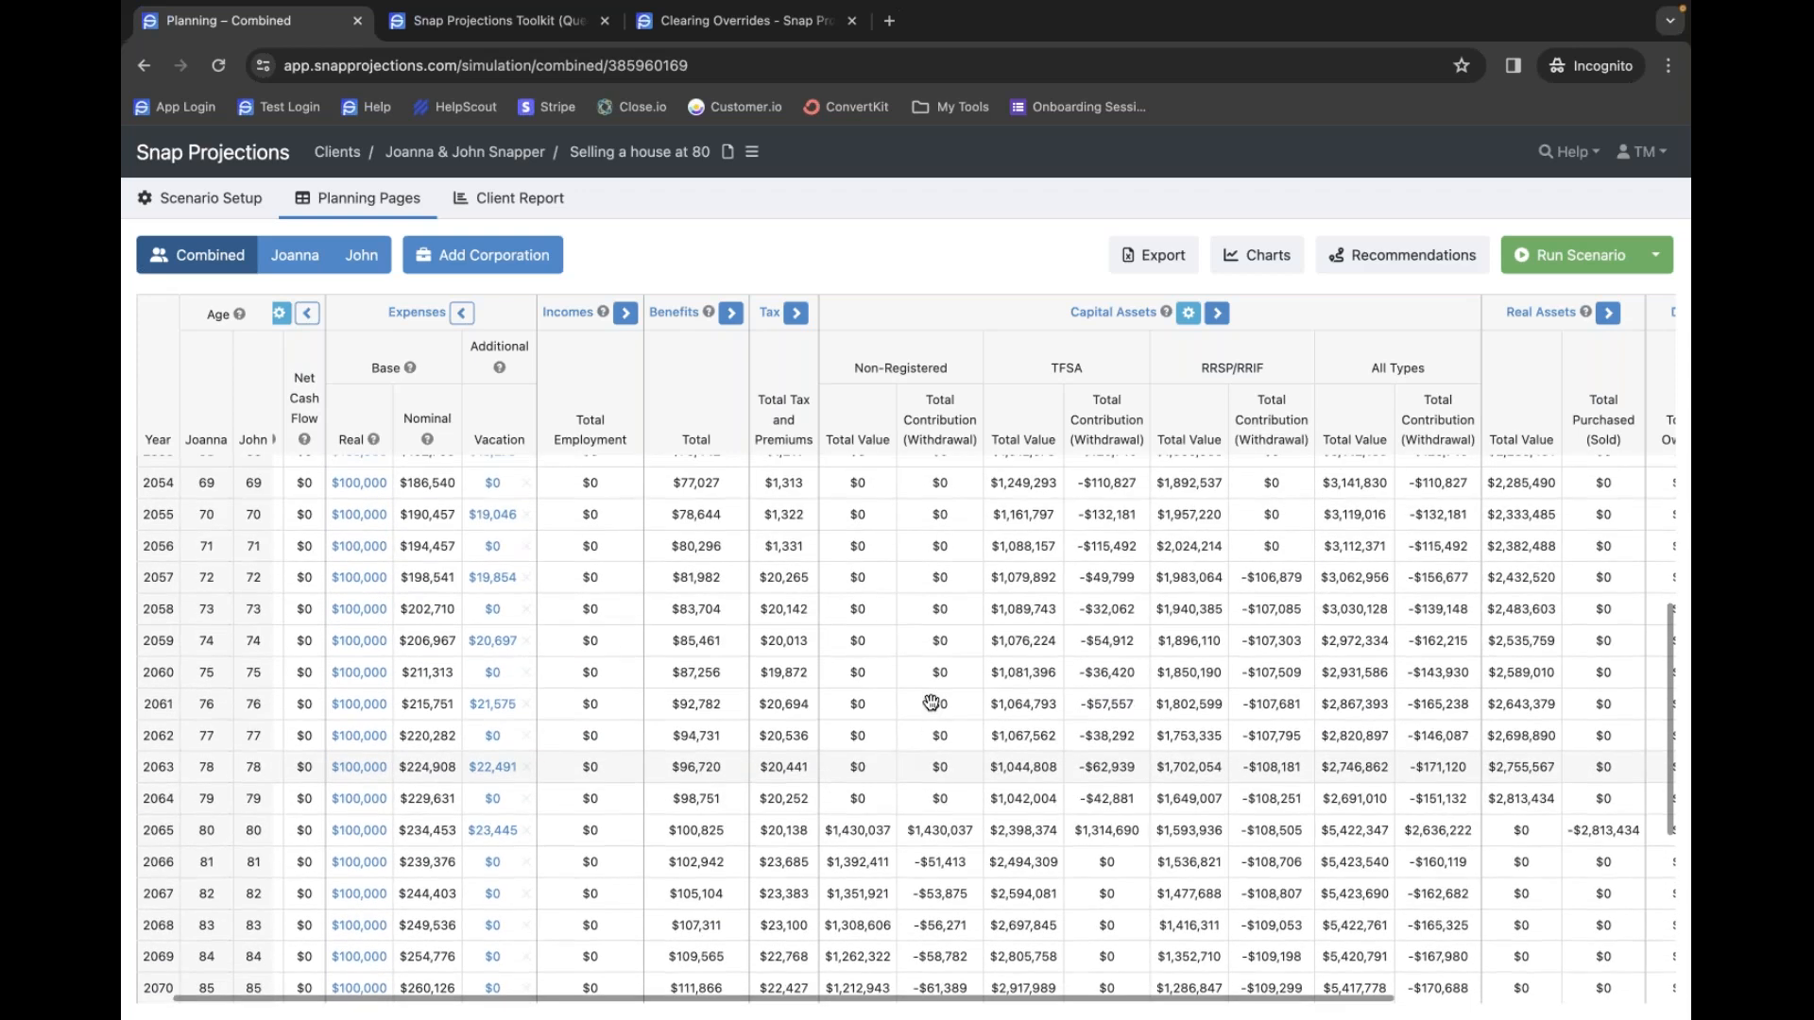
scroll(931, 701, "down", 2)
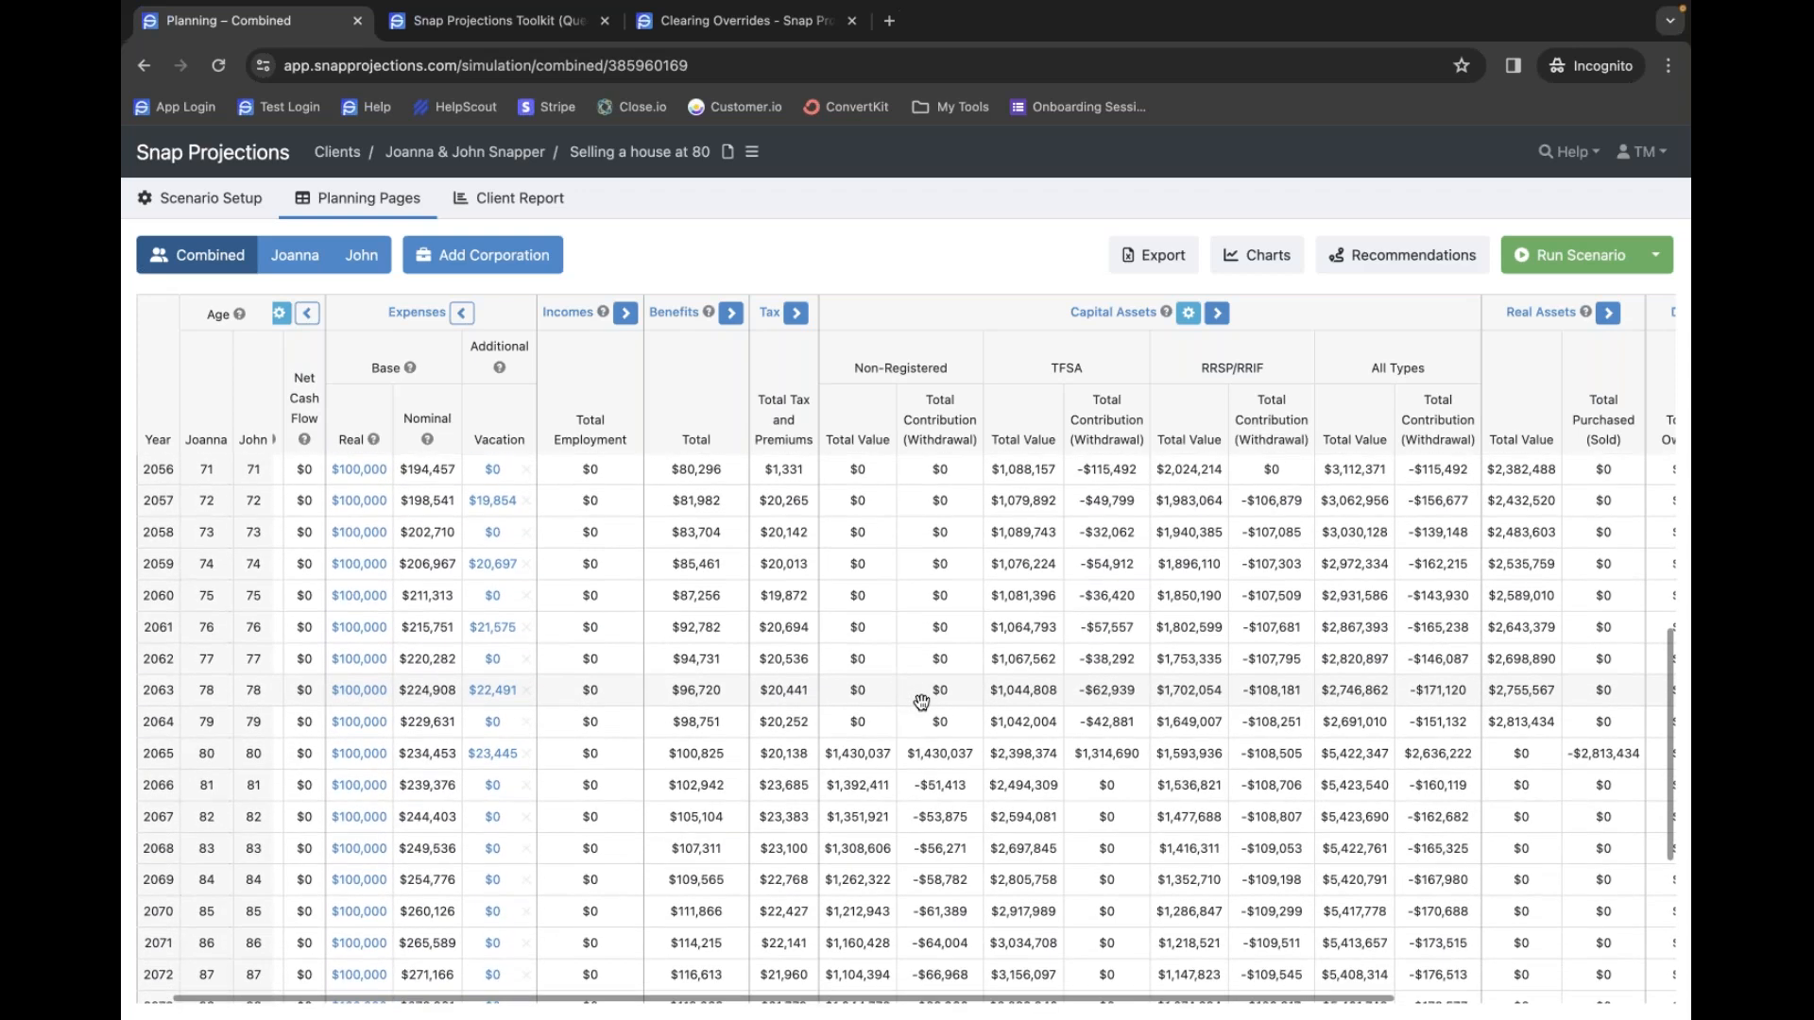
scroll(921, 701, "up", 2)
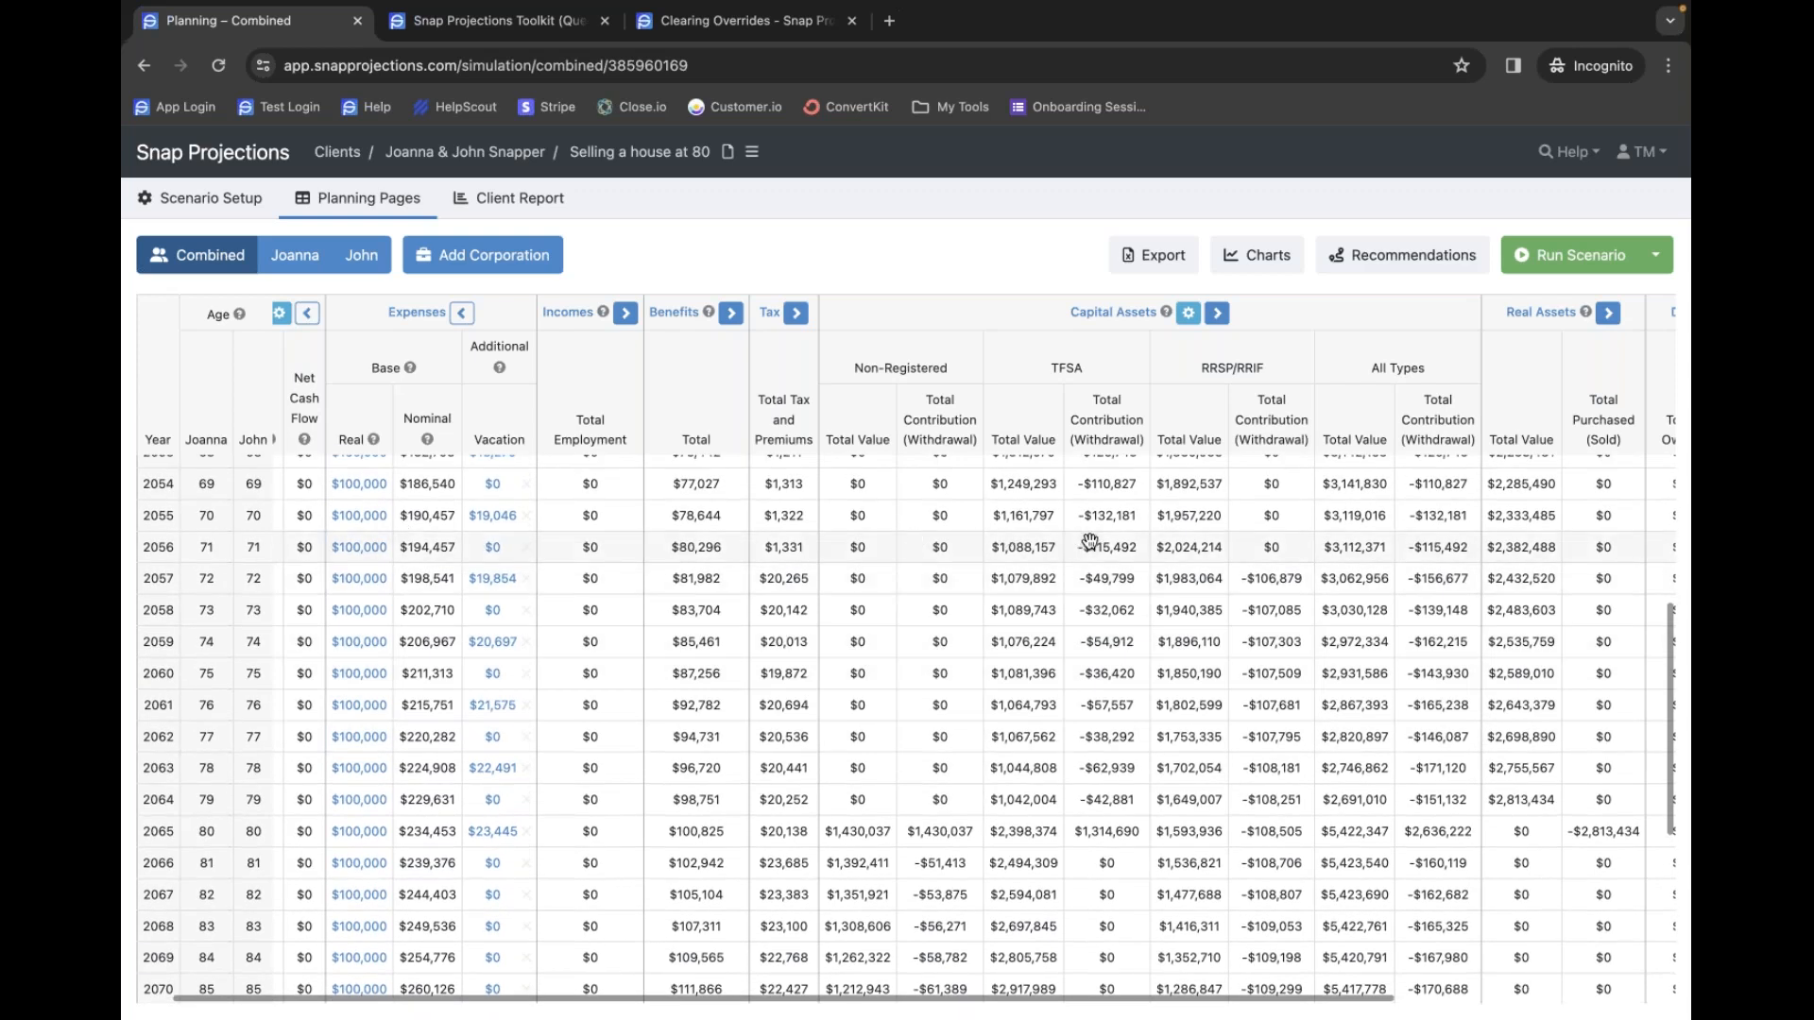
- Expand the combined capital assets into individual accounts and review their values and withdrawals through age 100
left_click(1217, 313)
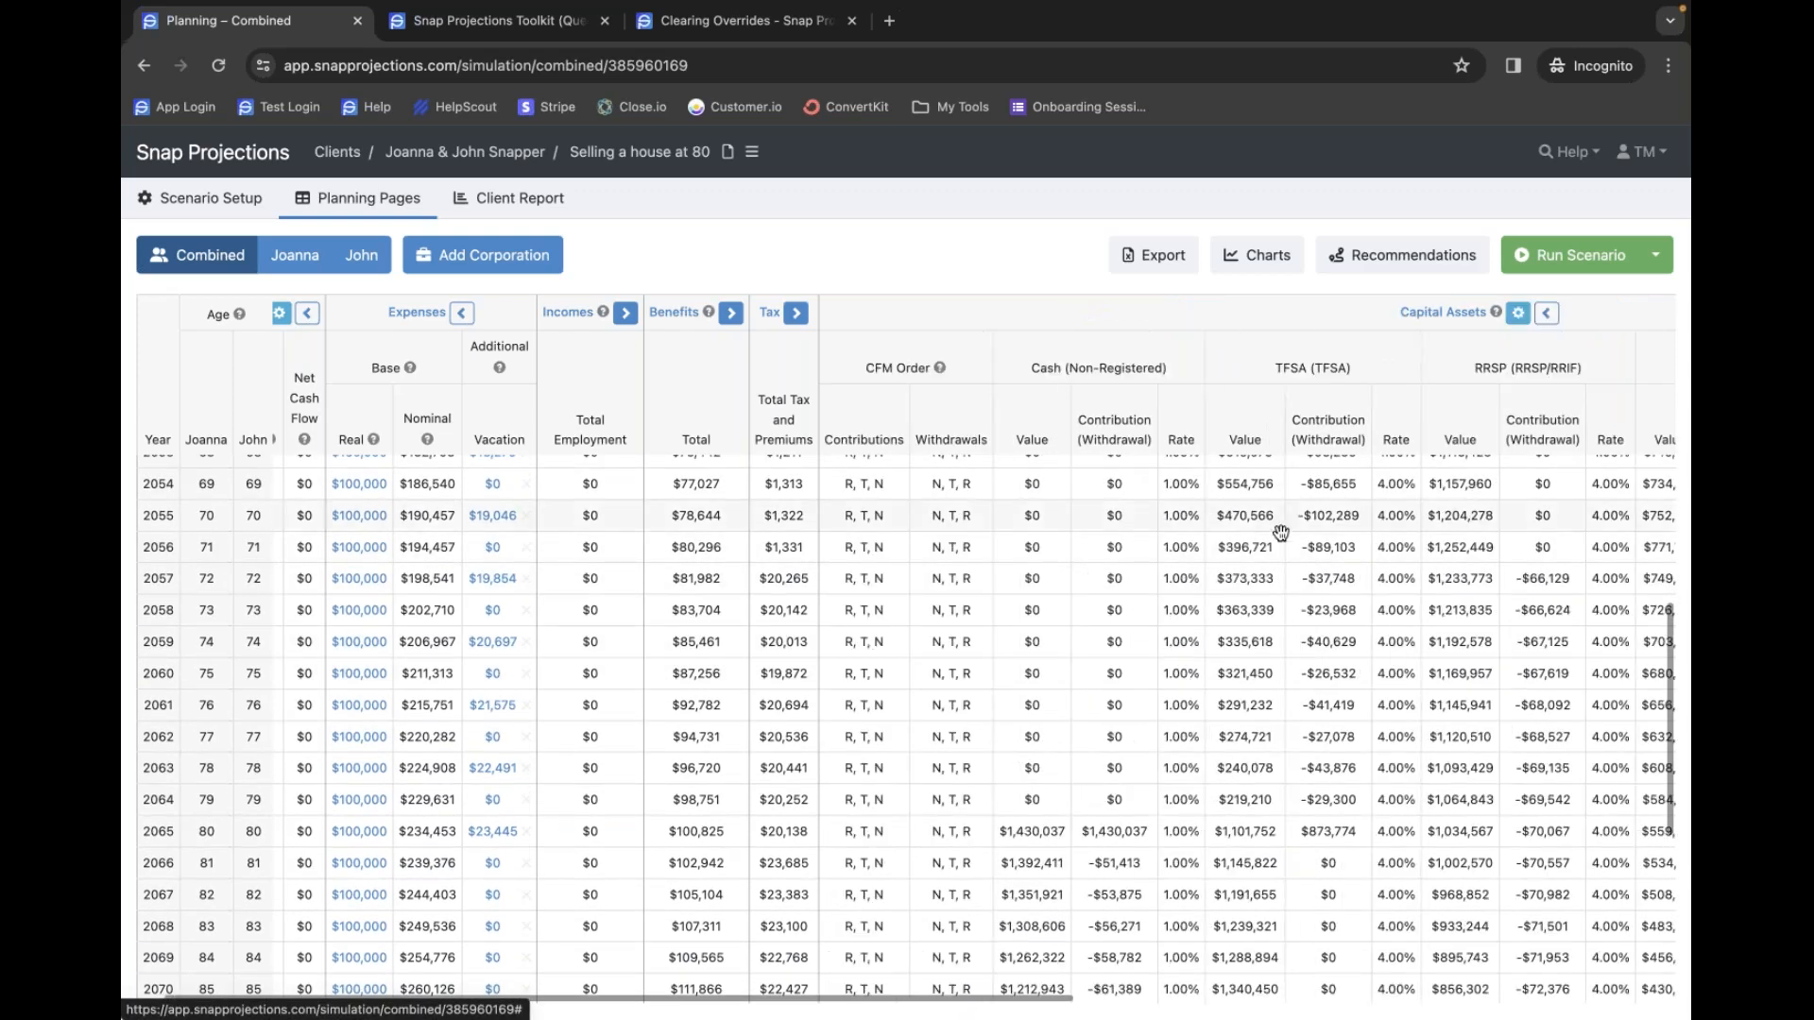
scroll(1325, 597, "down", 1)
scroll(1324, 597, "right", 1)
scroll(1324, 597, "right", 5)
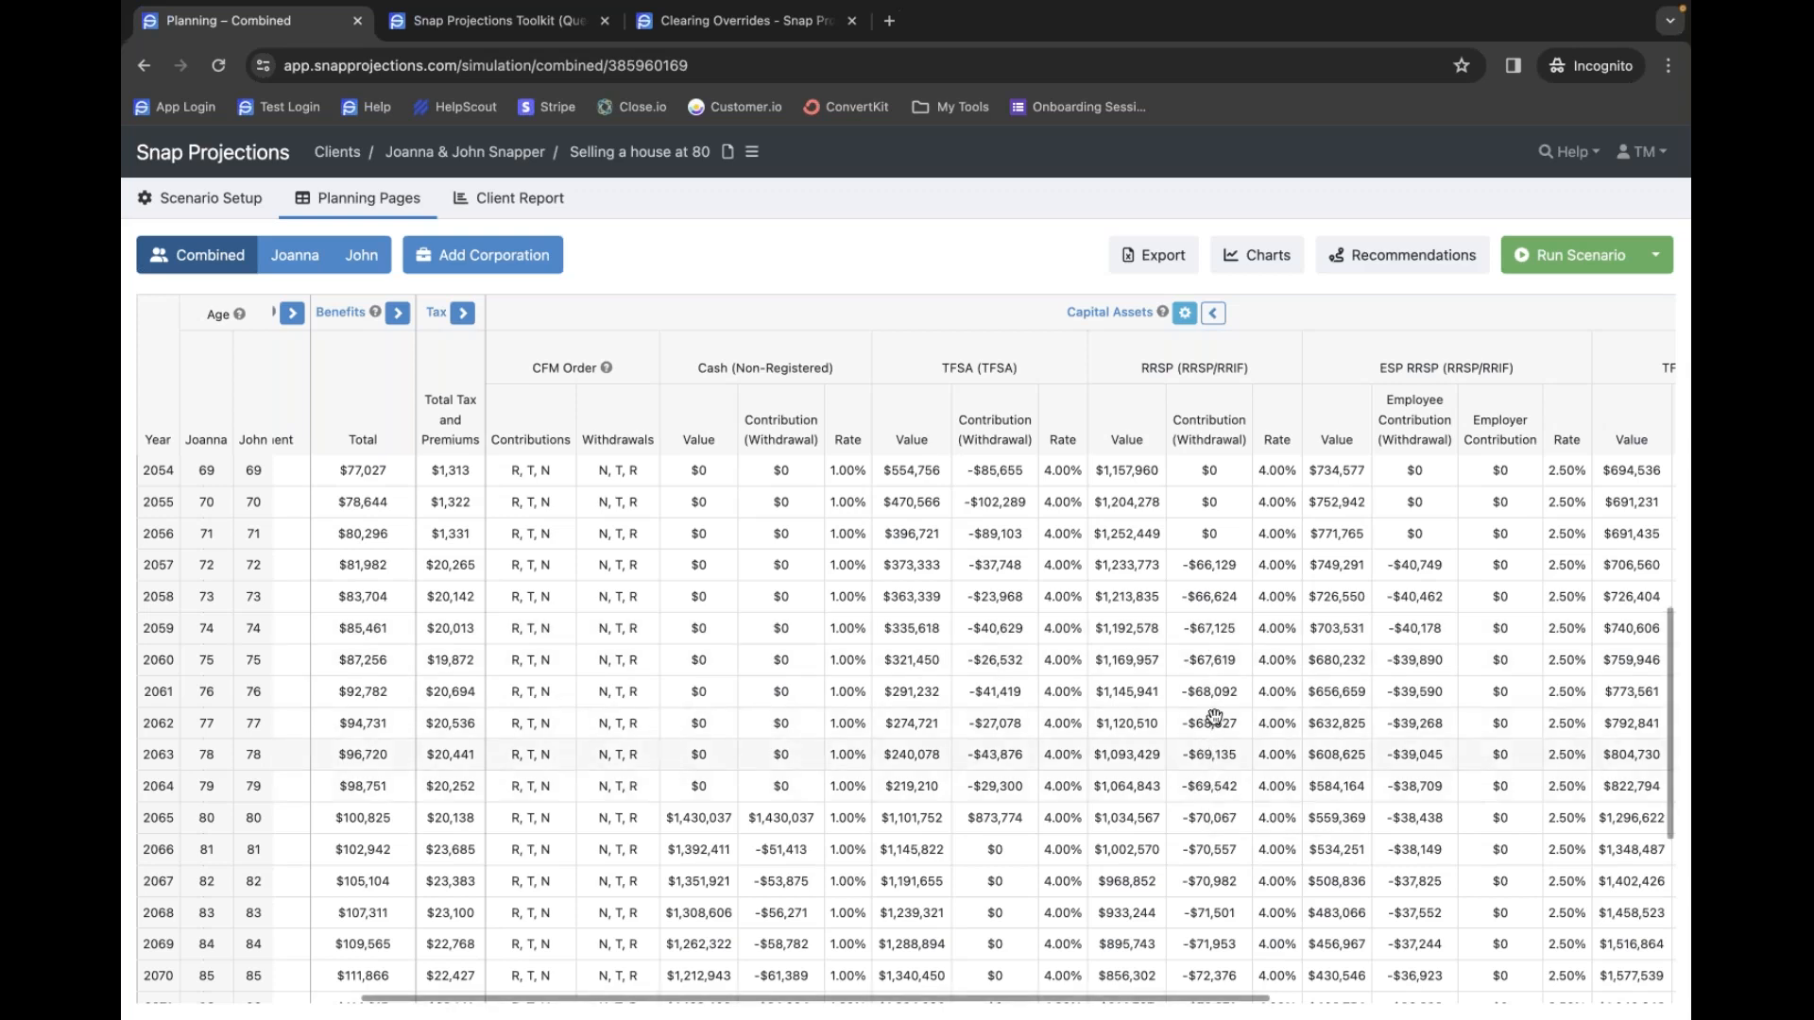
scroll(1218, 817, "down", 5)
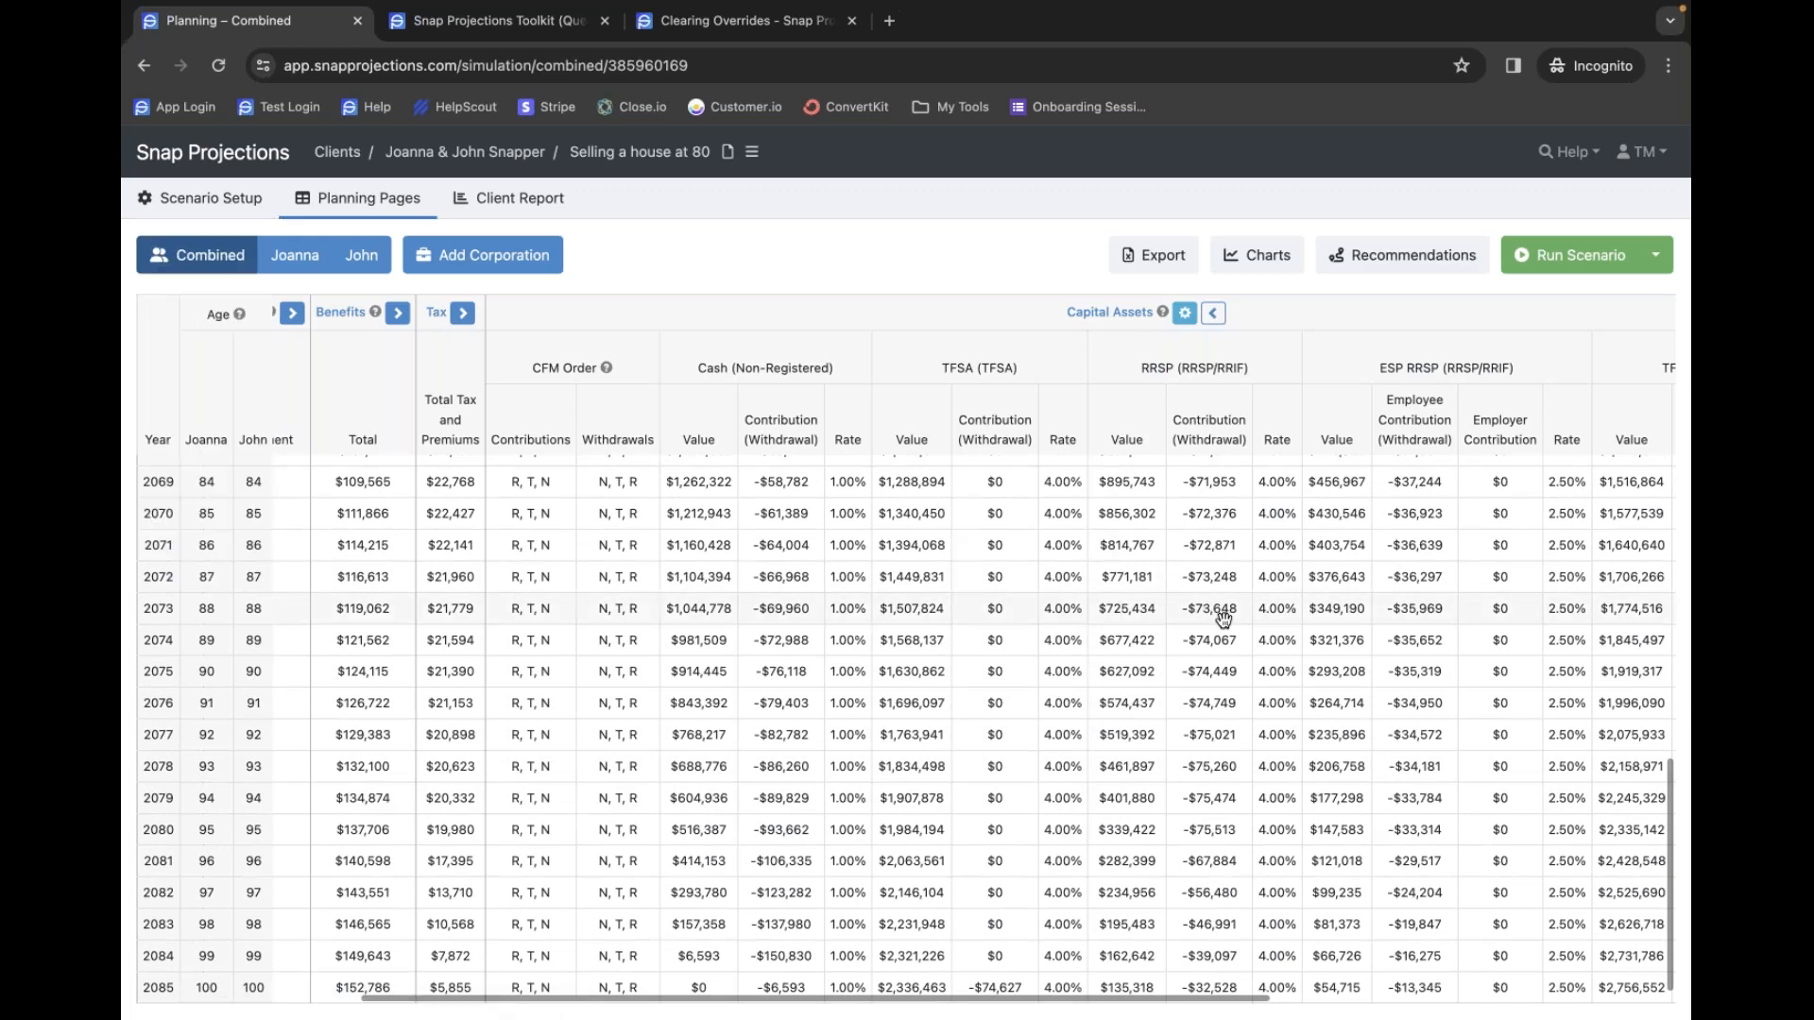
- Set the conversion age of the first spouse's RRSP and ESP RRSP accounts to 64
left_click(1104, 312)
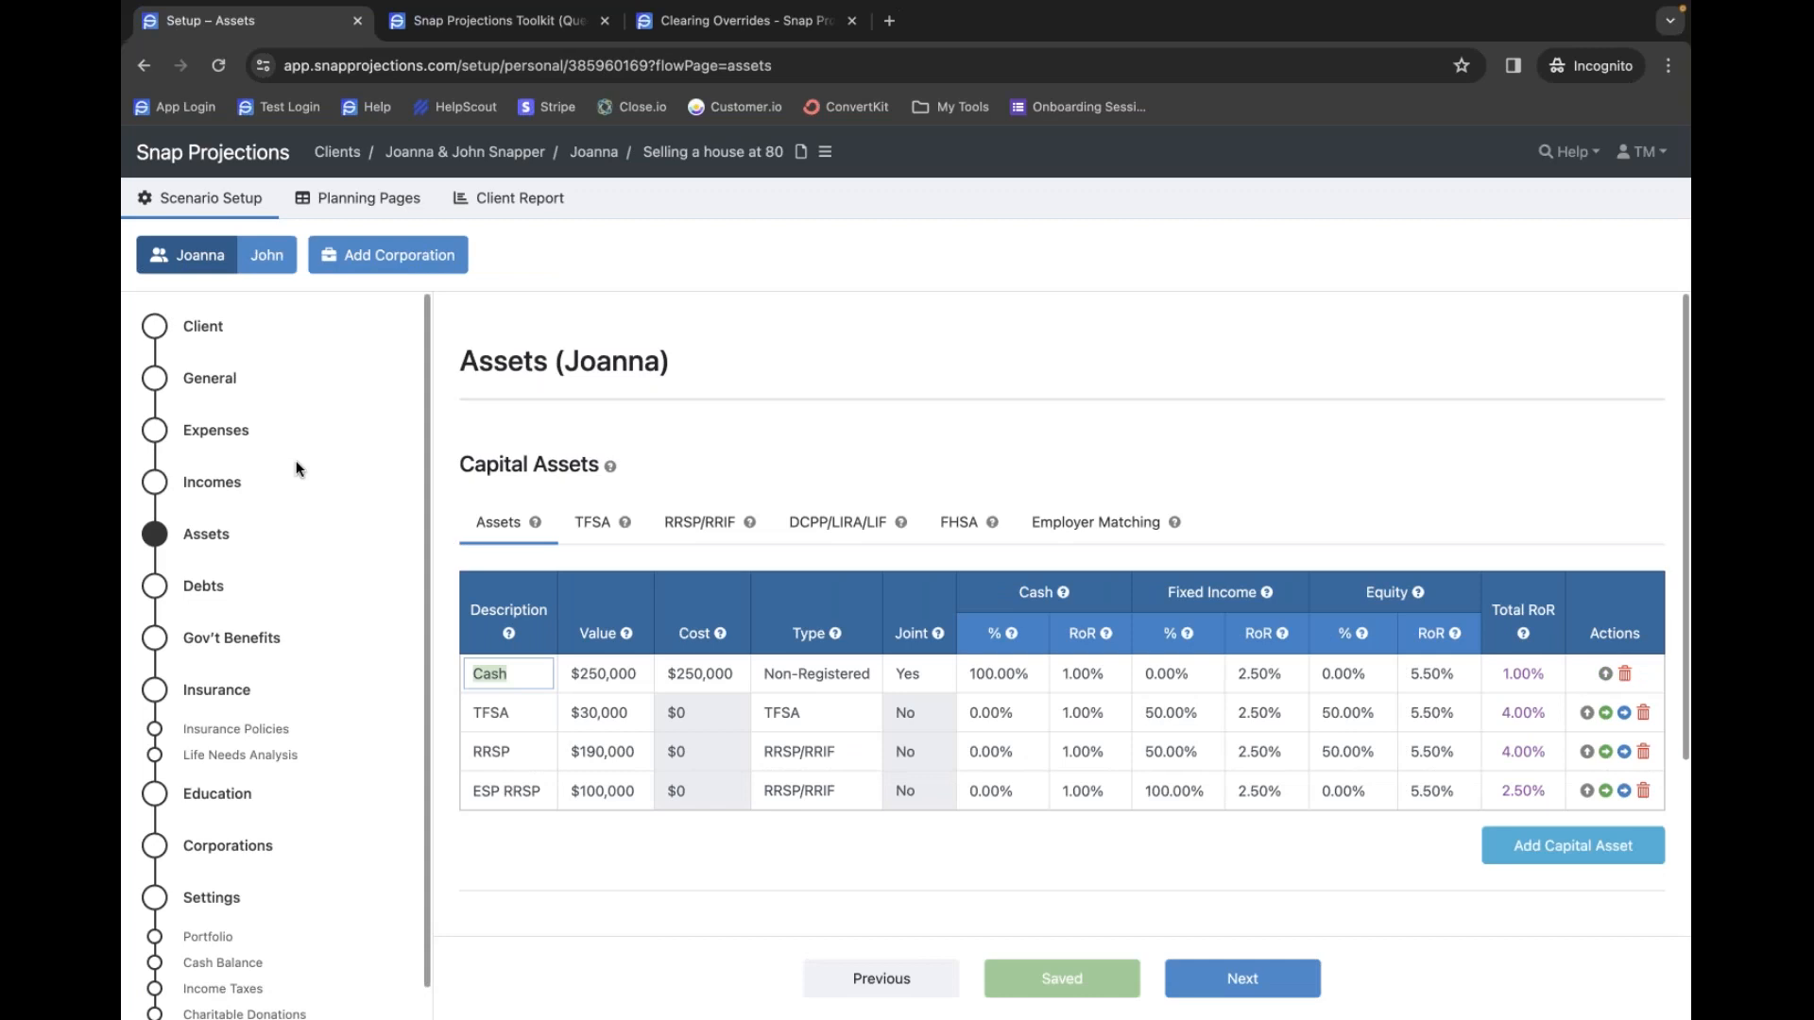
left_click(728, 531)
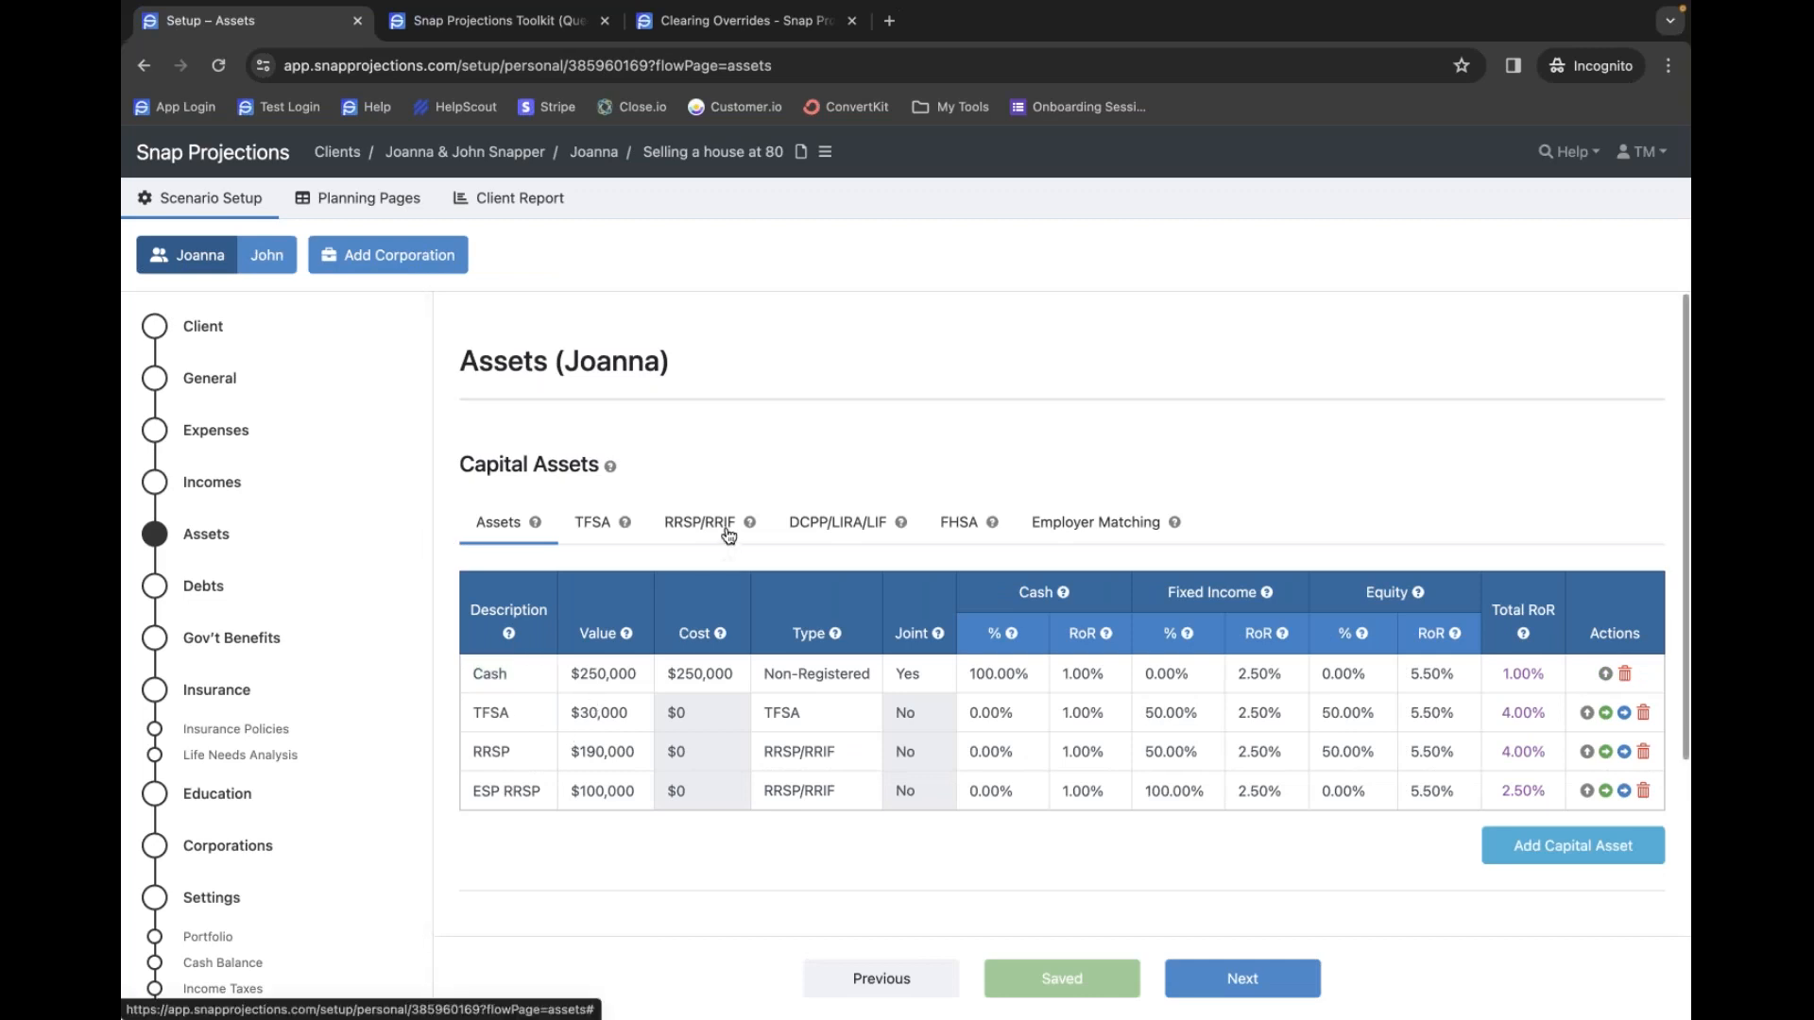
left_click(1327, 818)
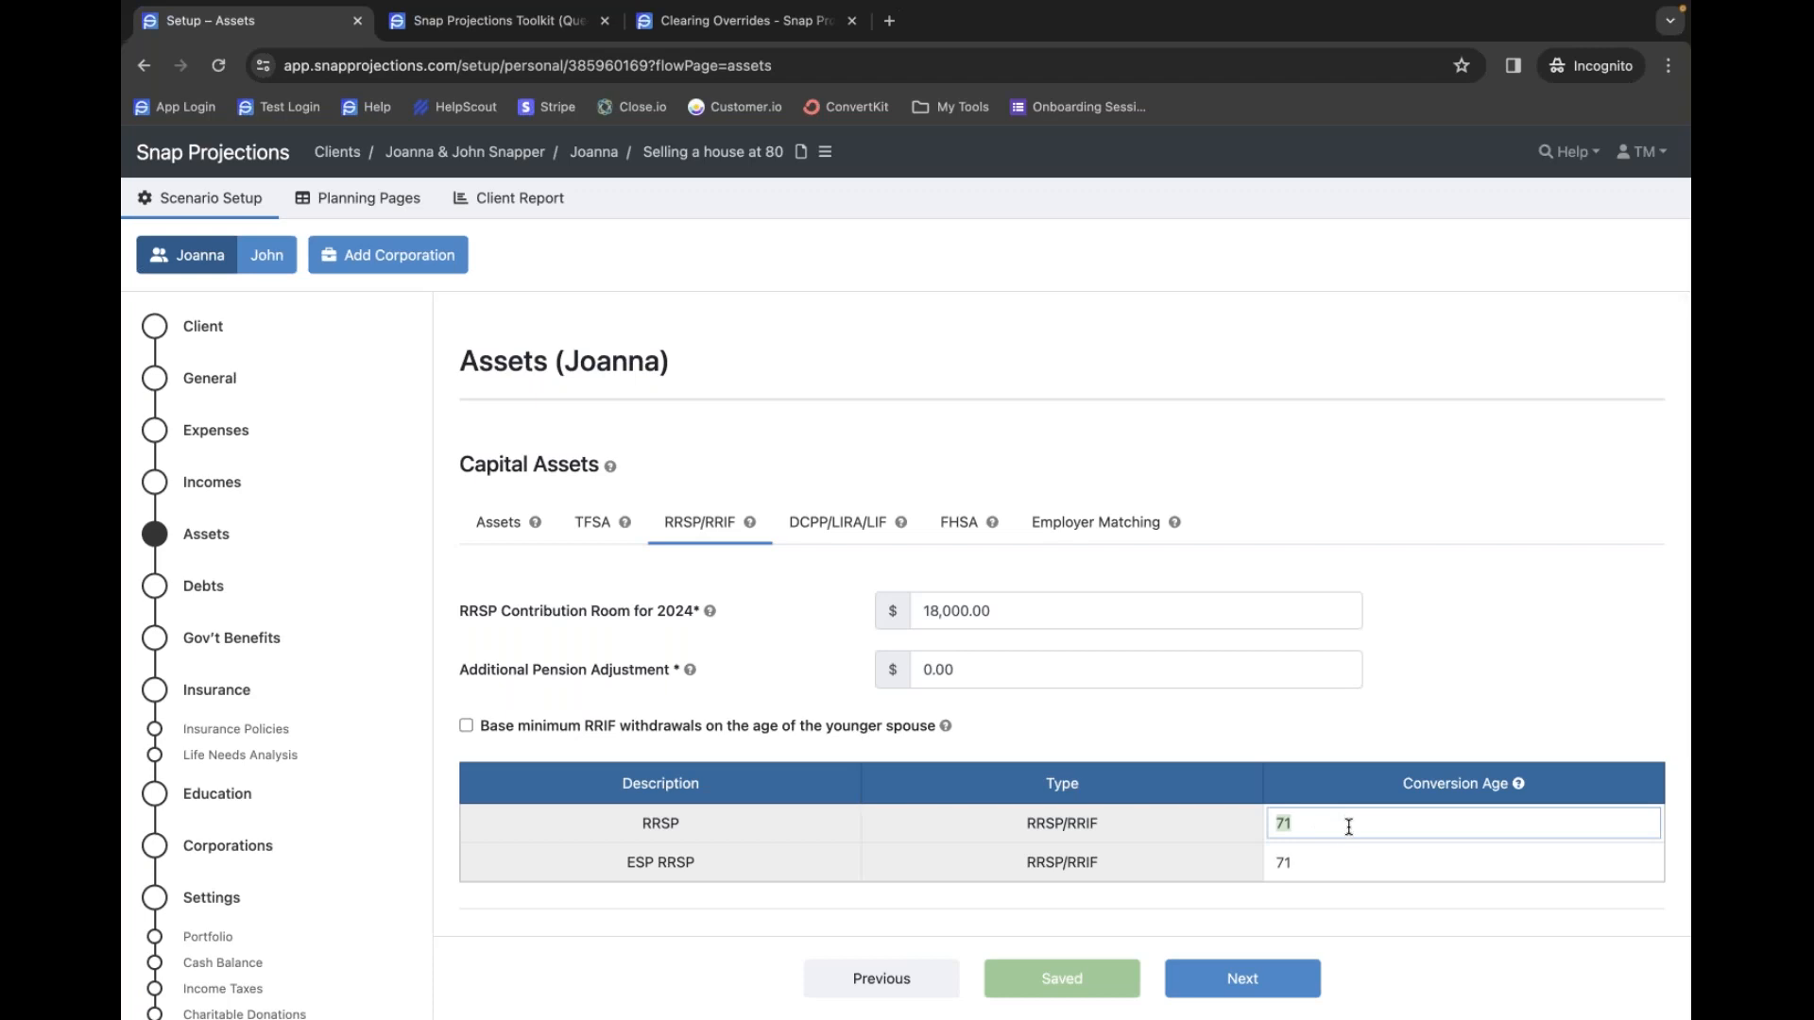
type("64")
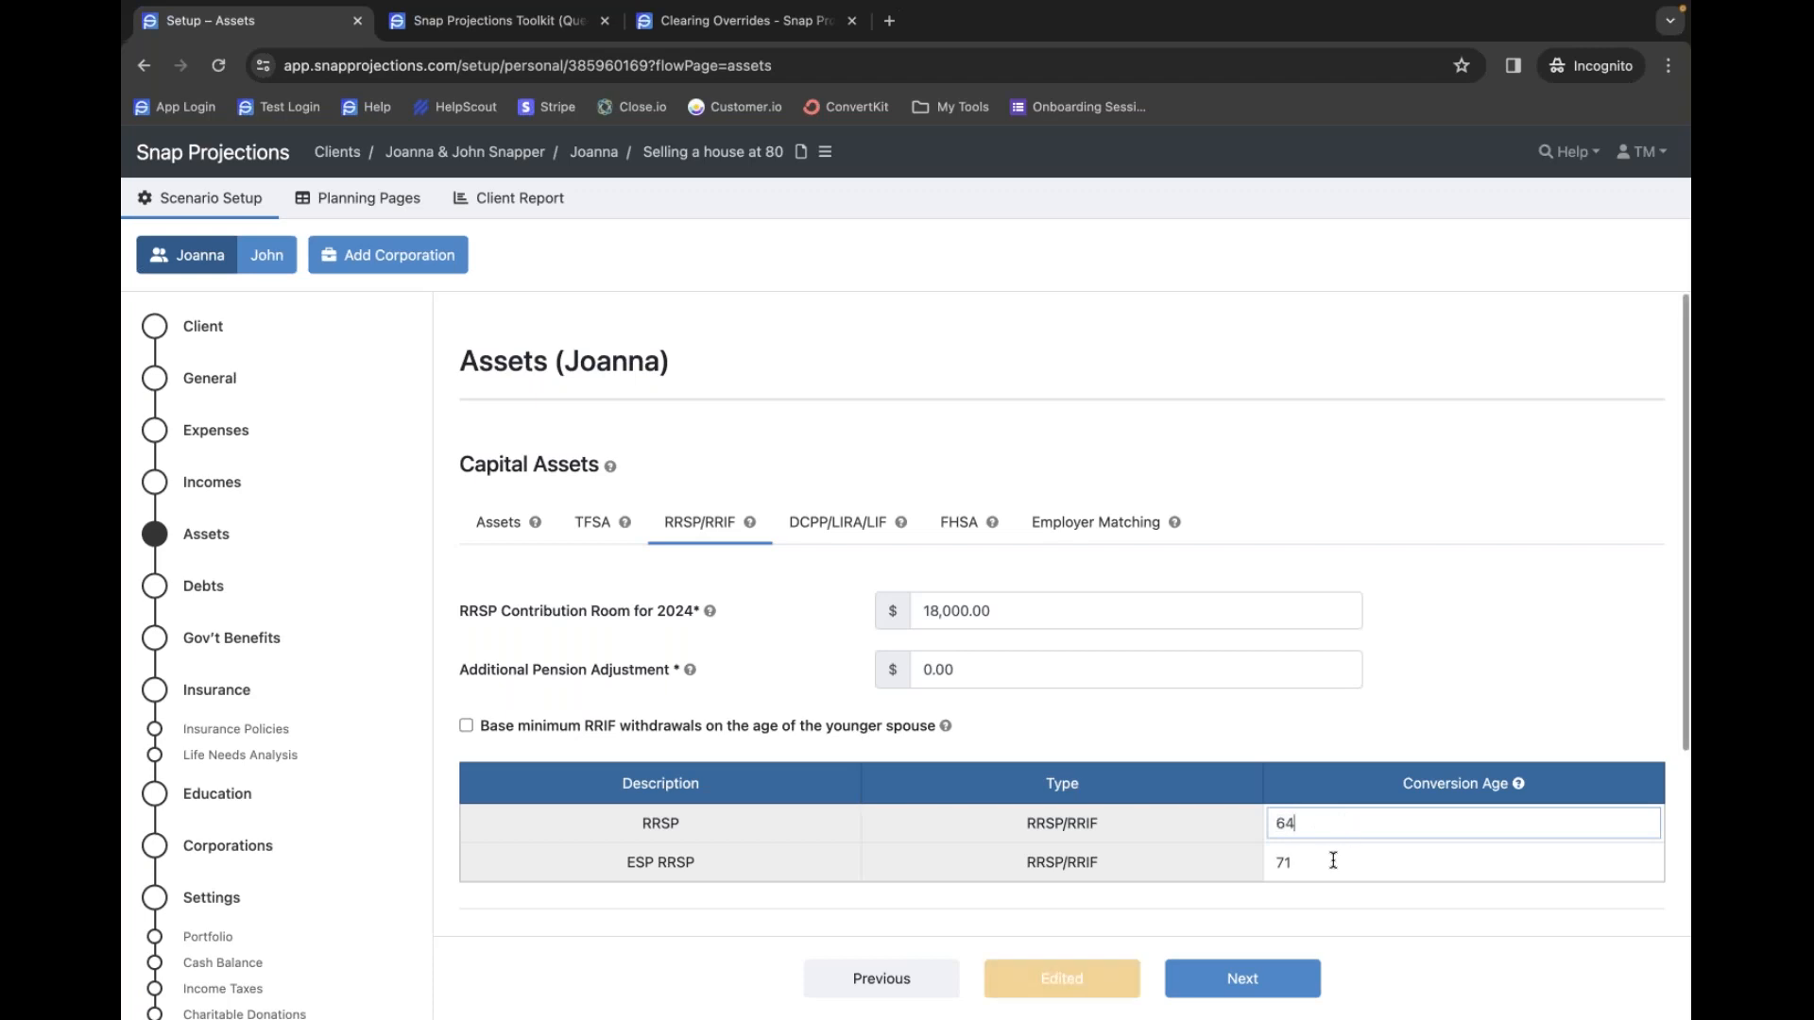
left_click(1333, 860)
type("64")
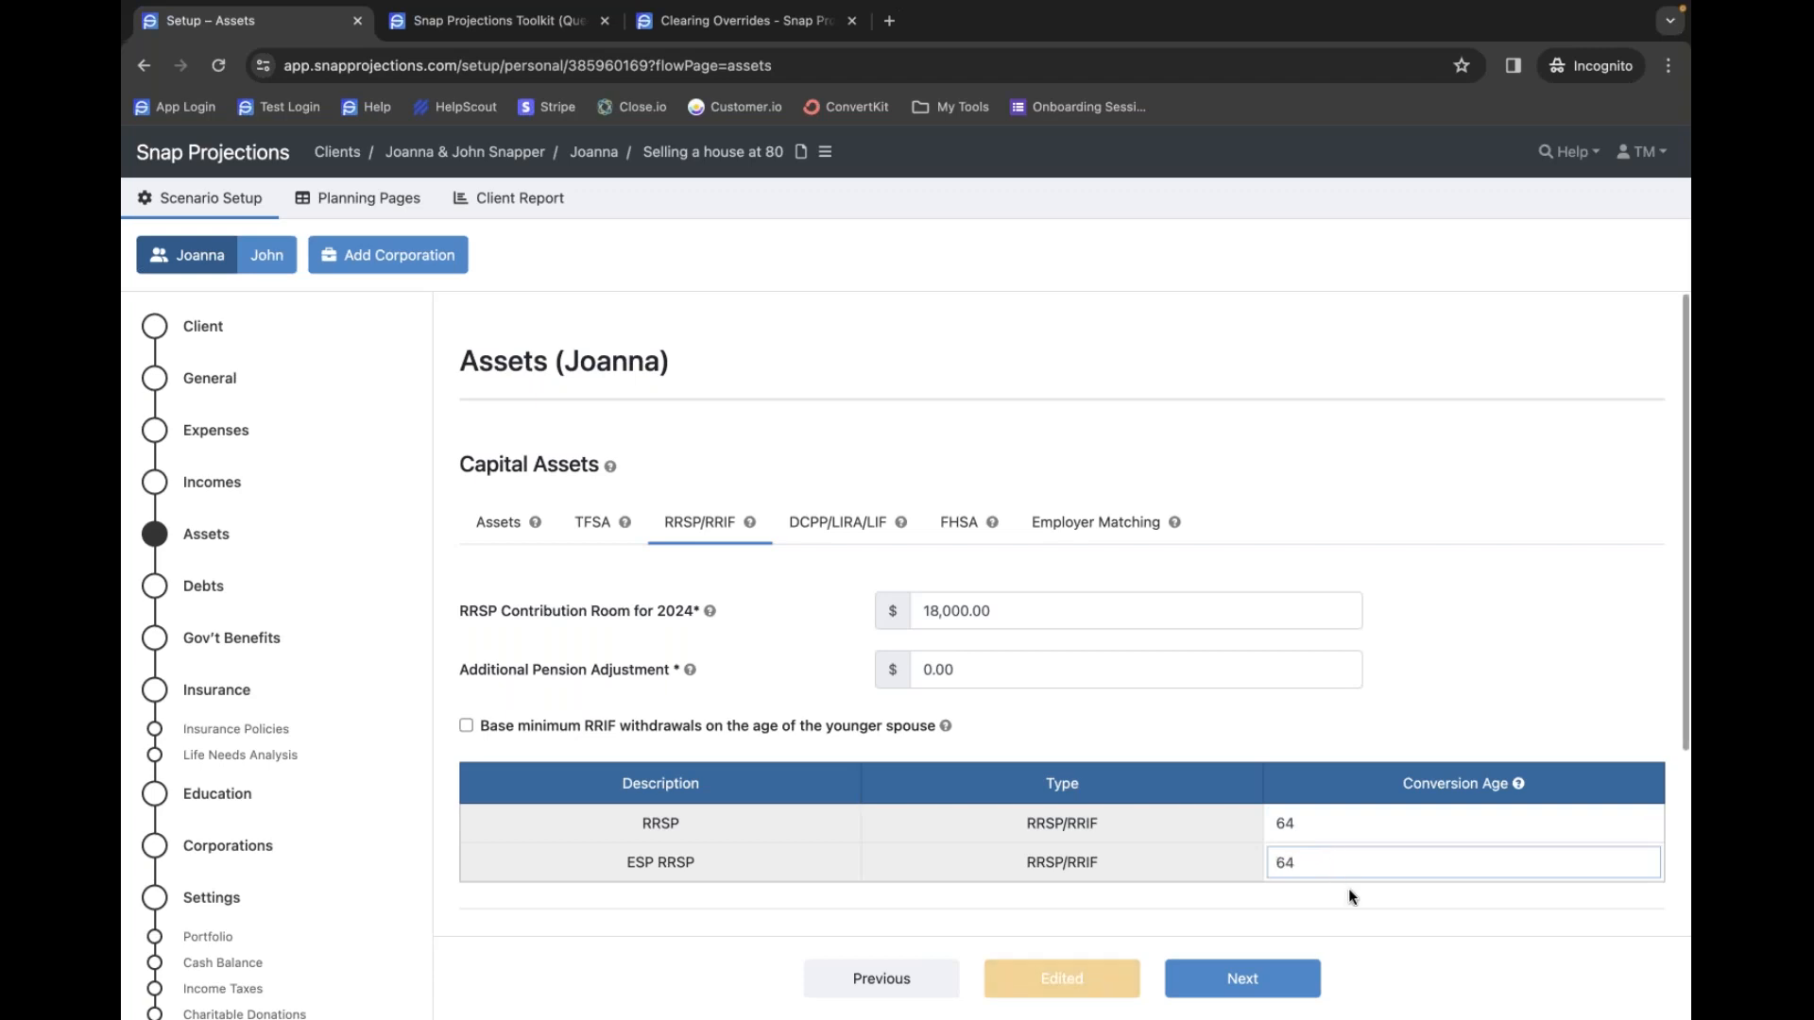
left_click(1345, 890)
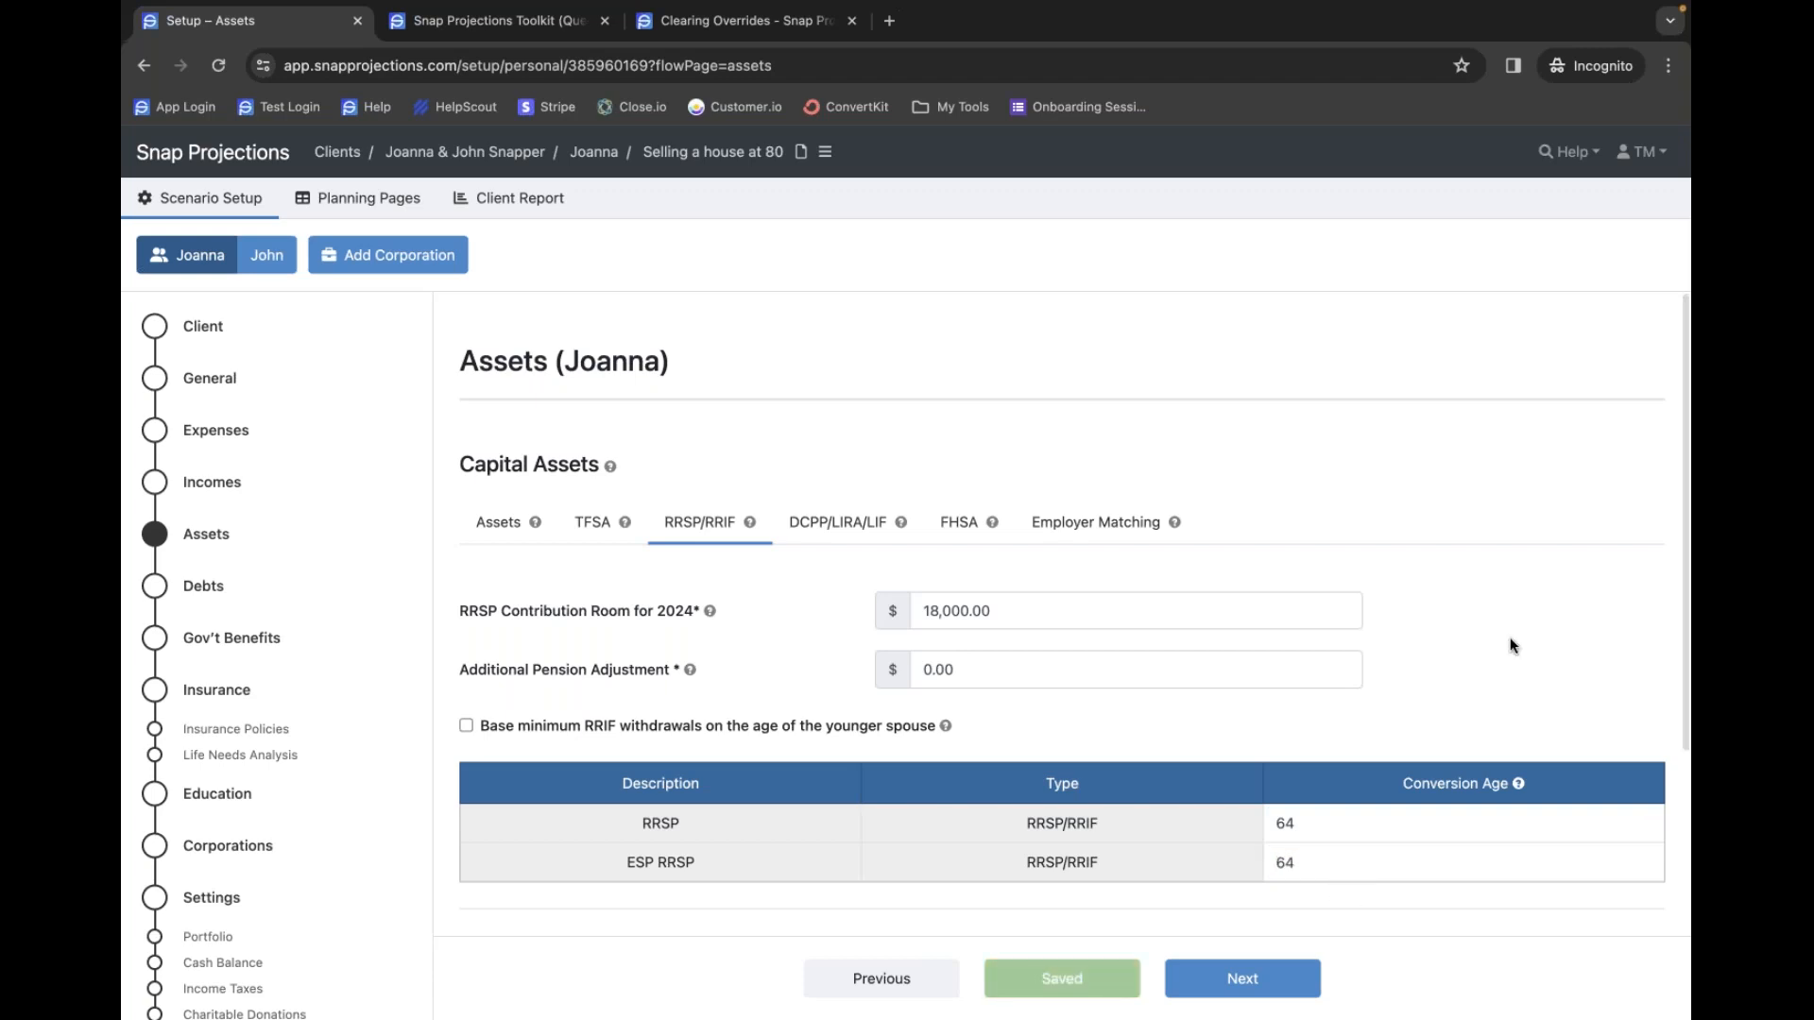
scroll(1495, 699, "down", 2)
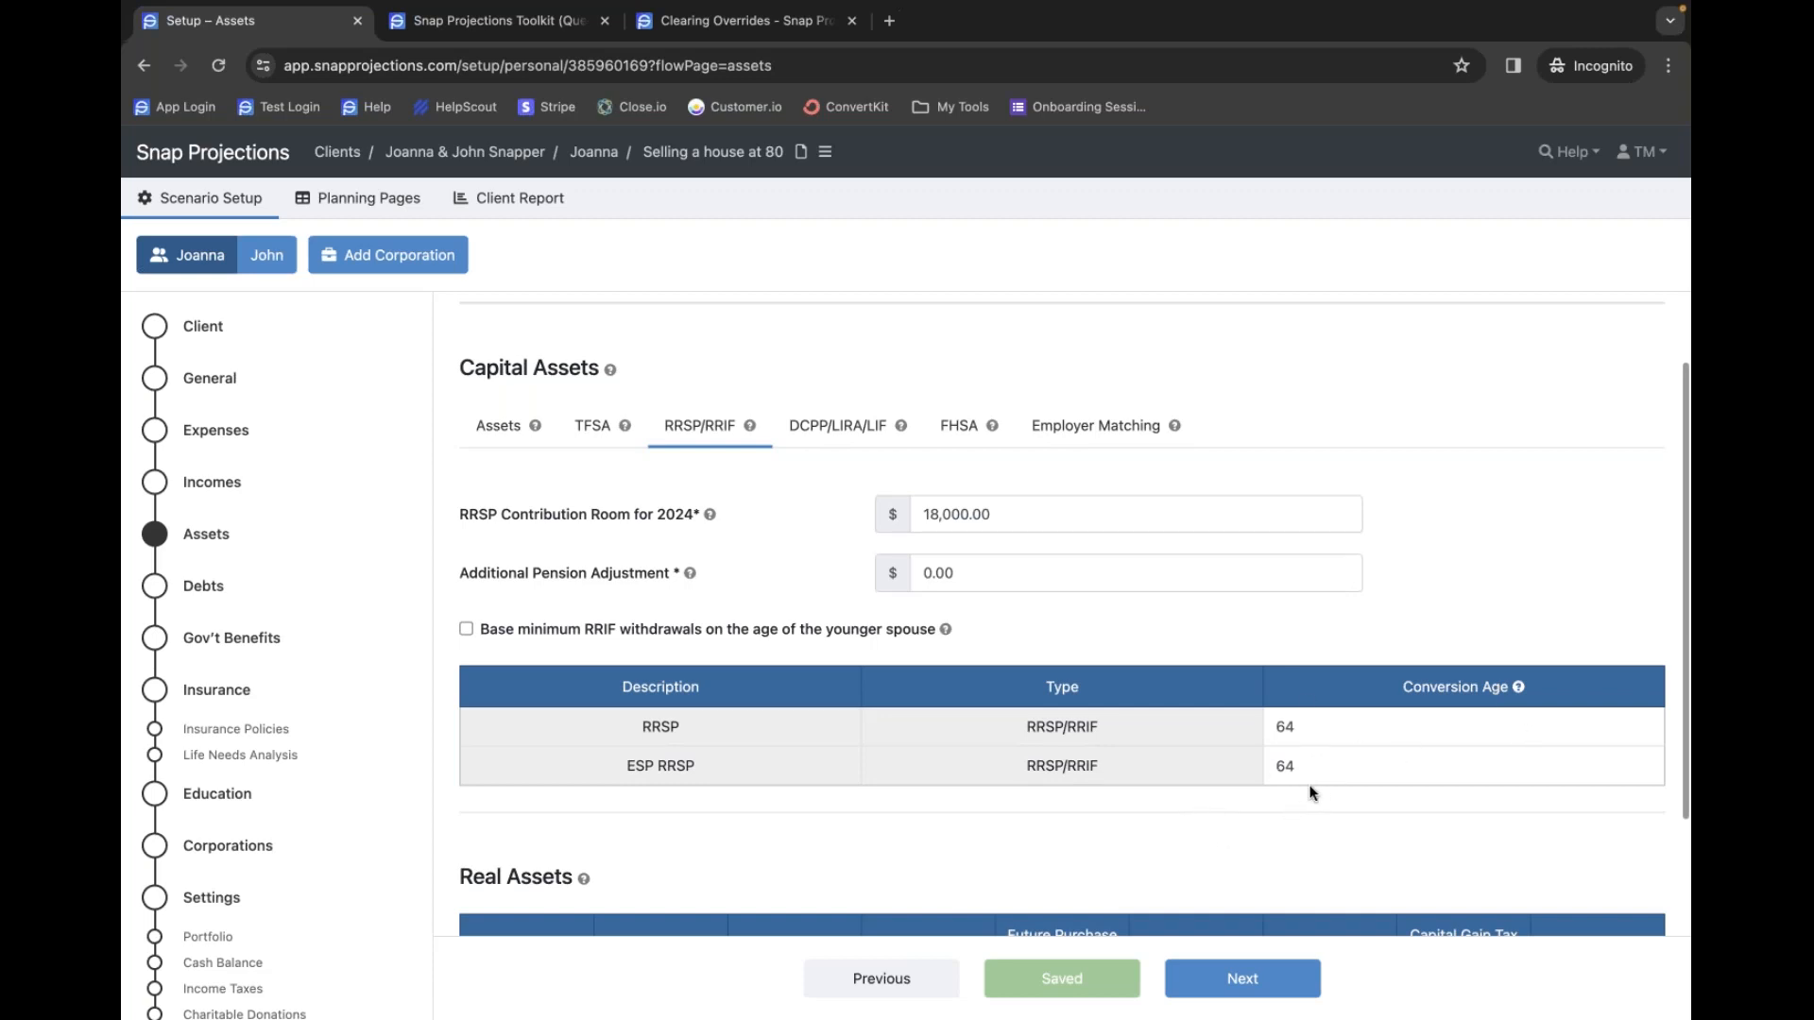
- Check the minimum RRSP/RRIF withdrawals from age 65 onward in the first spouse's individual projection
left_click(348, 196)
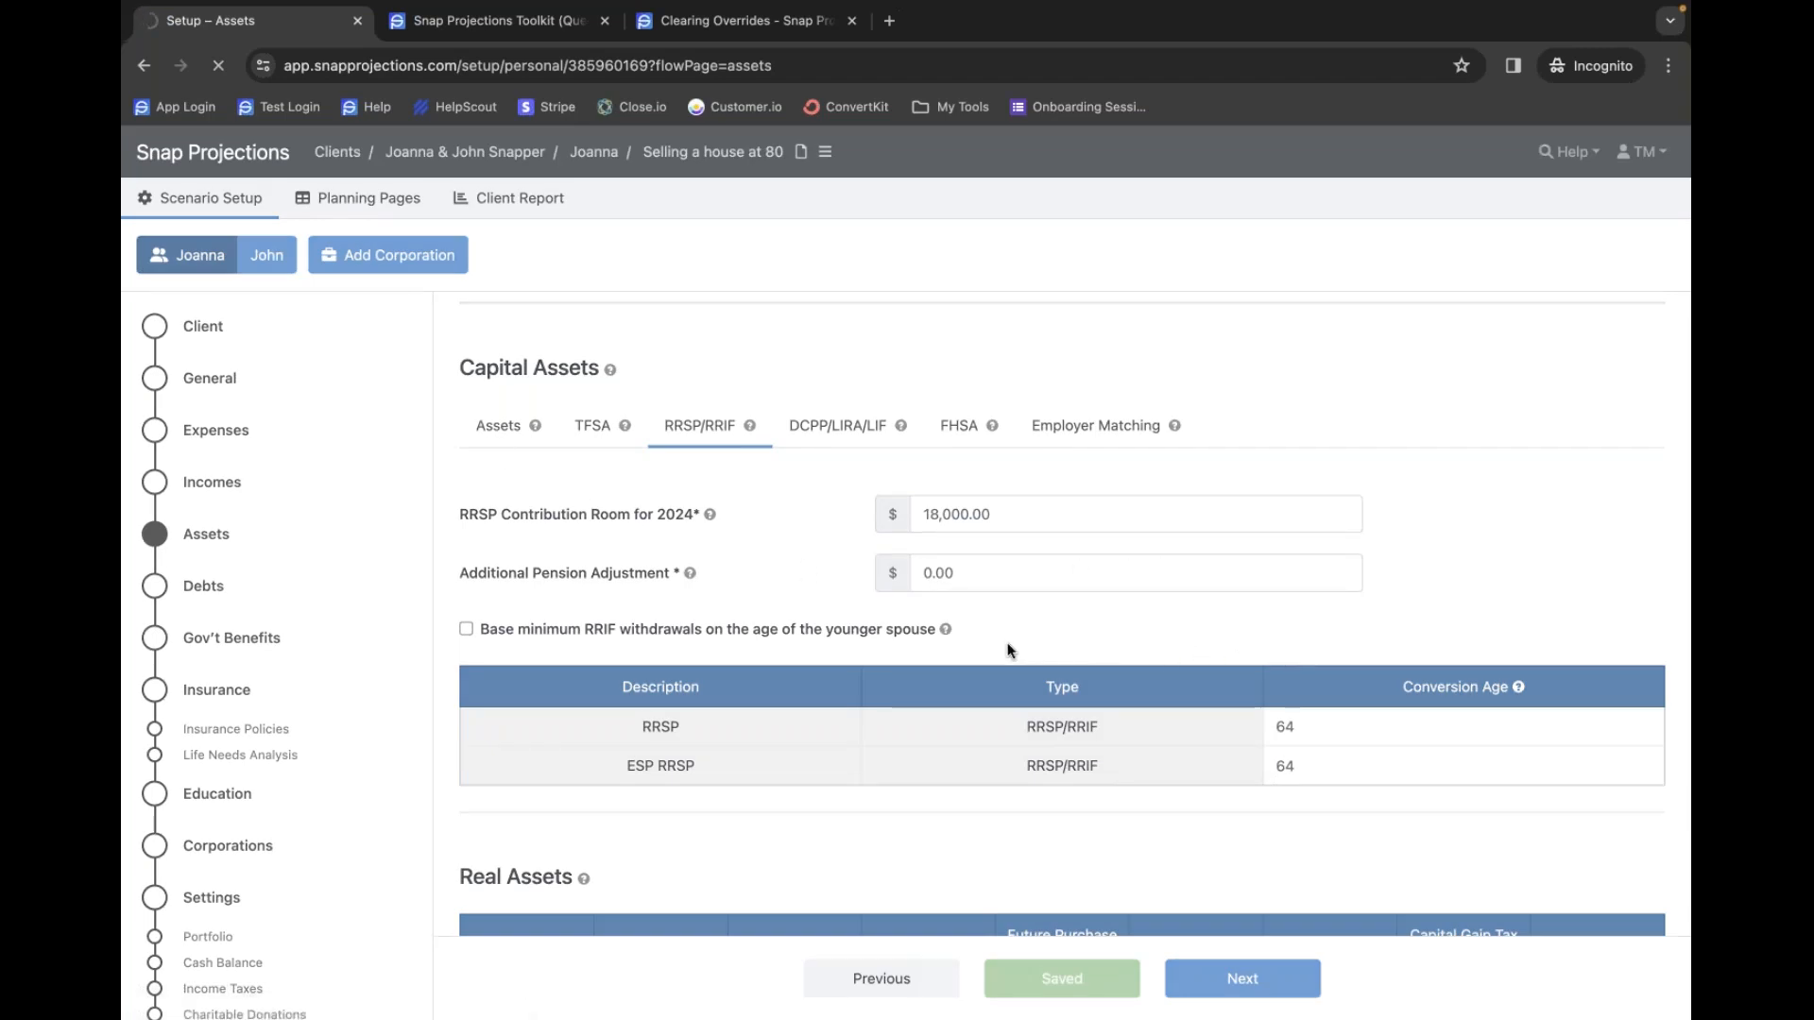
scroll(1145, 636, "right", 10)
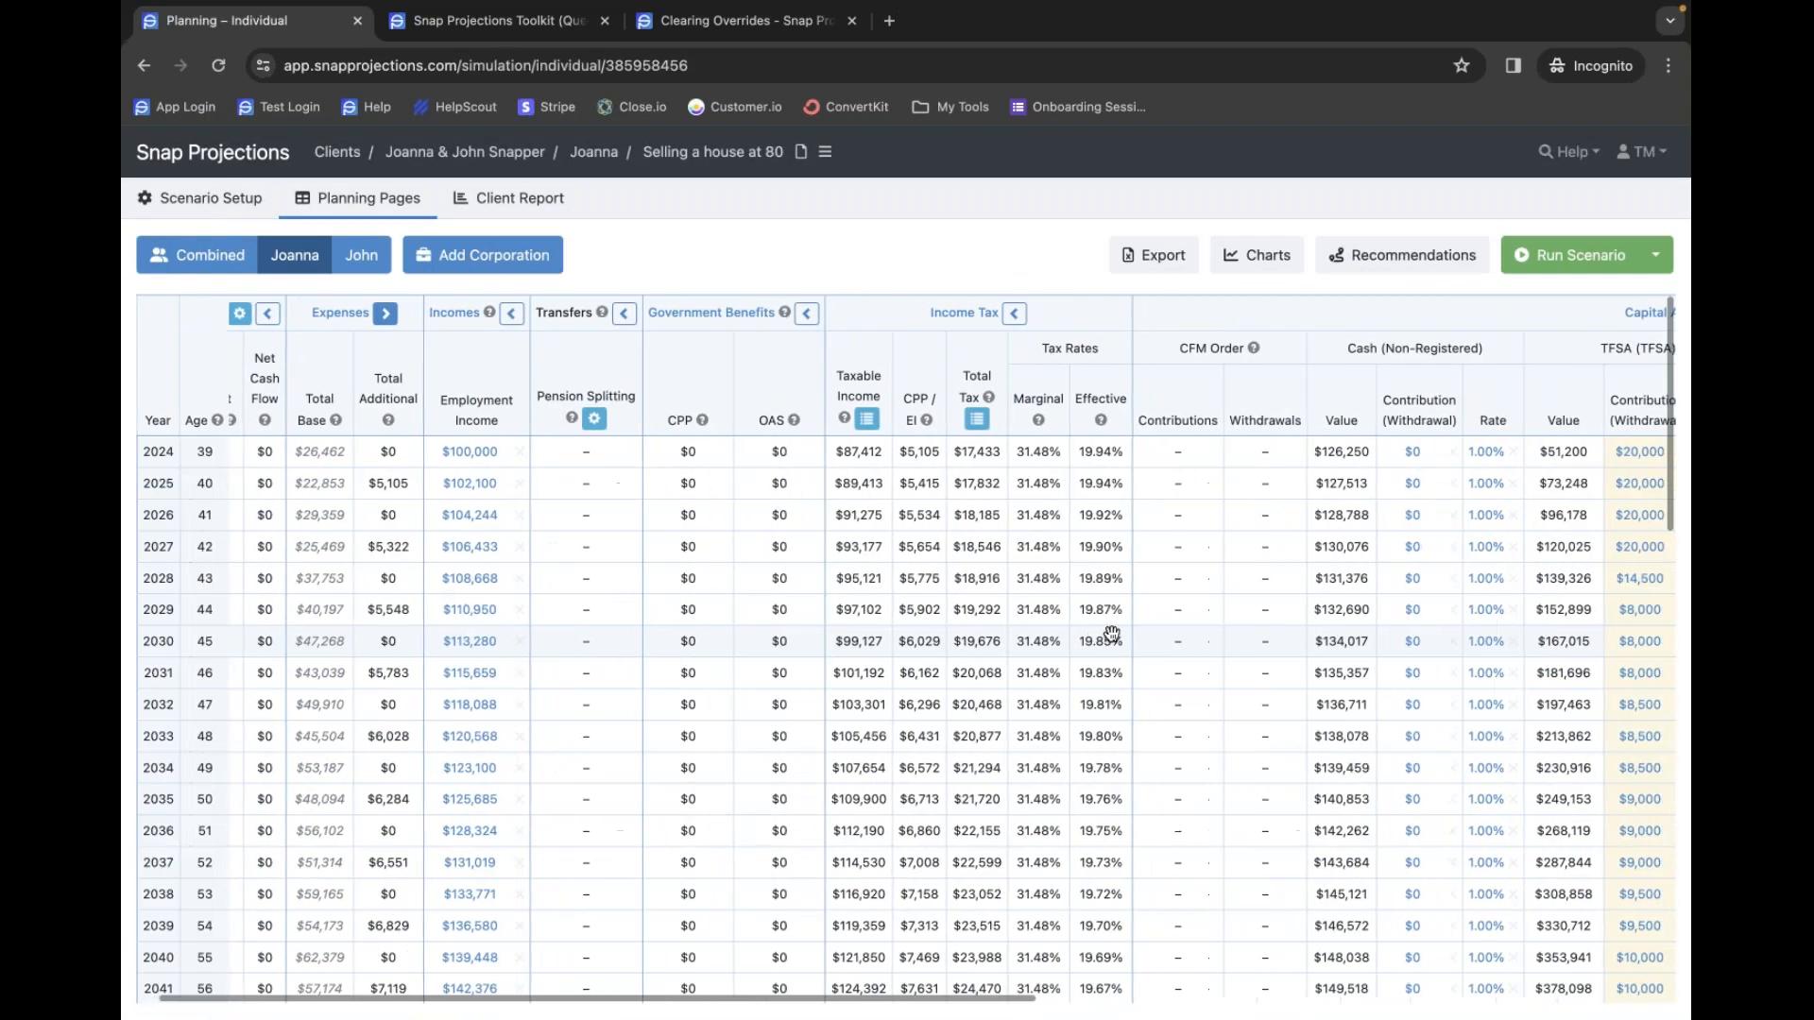
scroll(1114, 633, "down", 10)
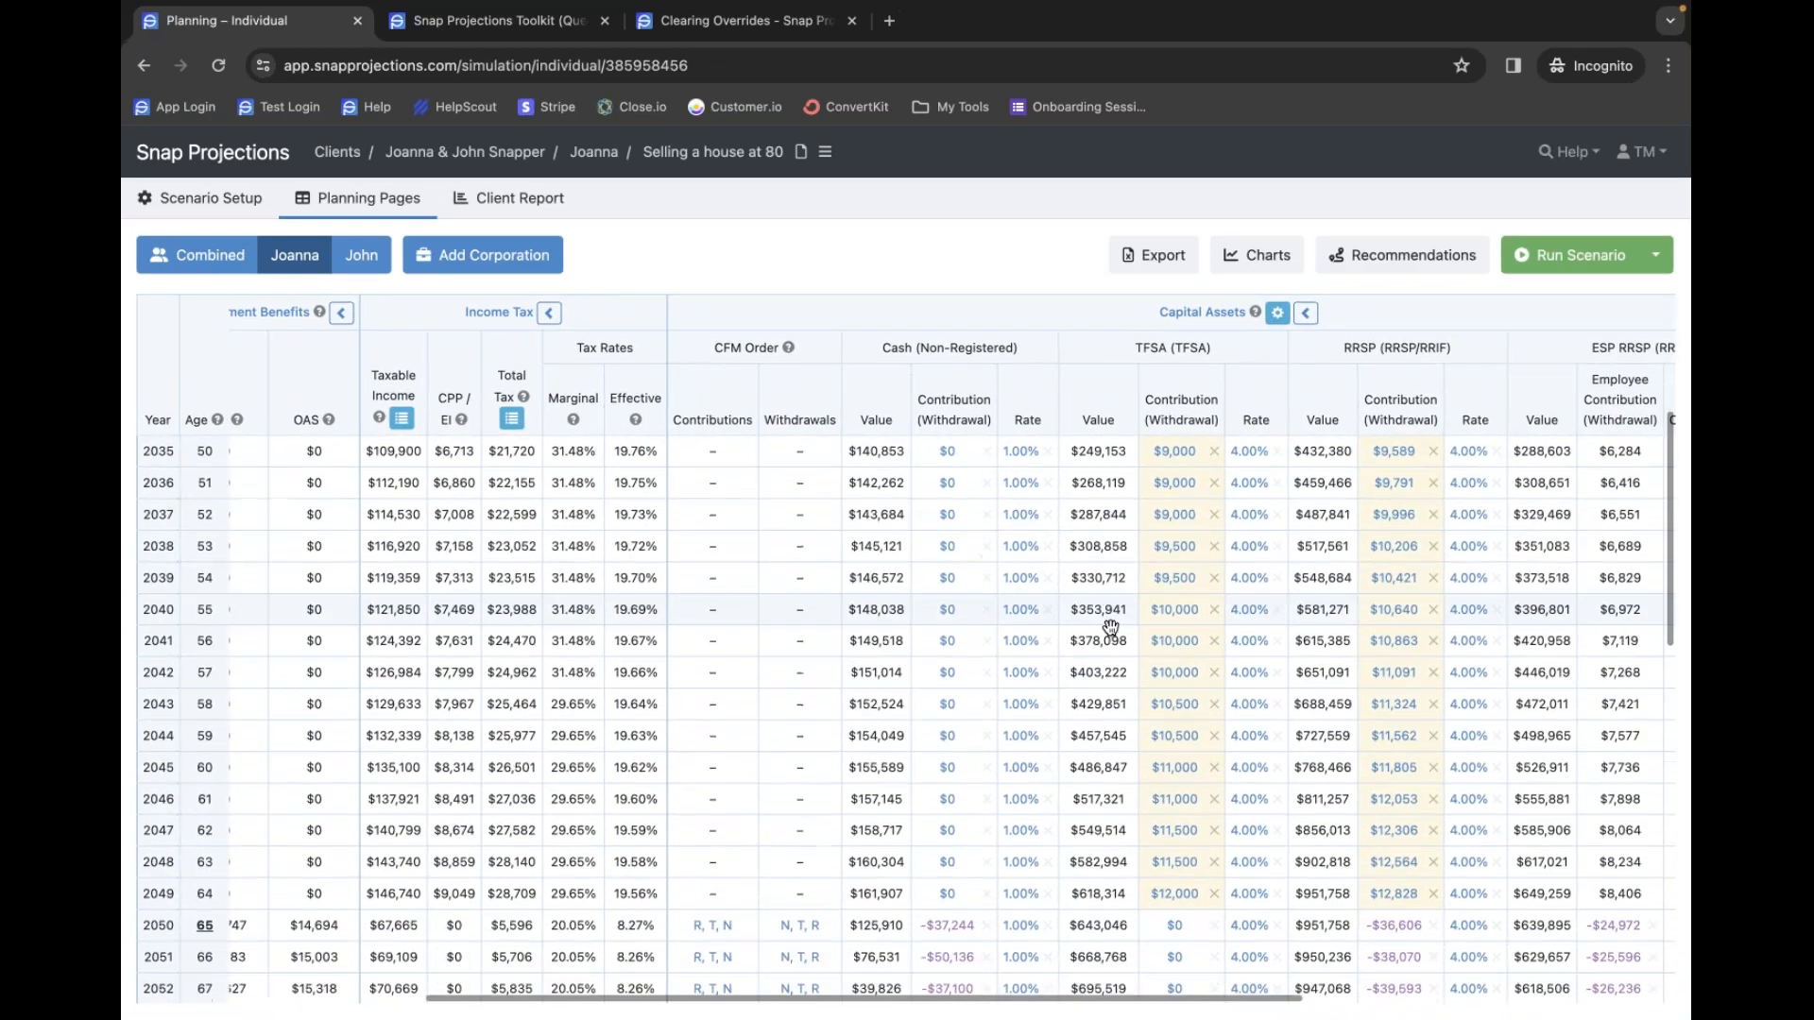
scroll(1171, 621, "right", 2)
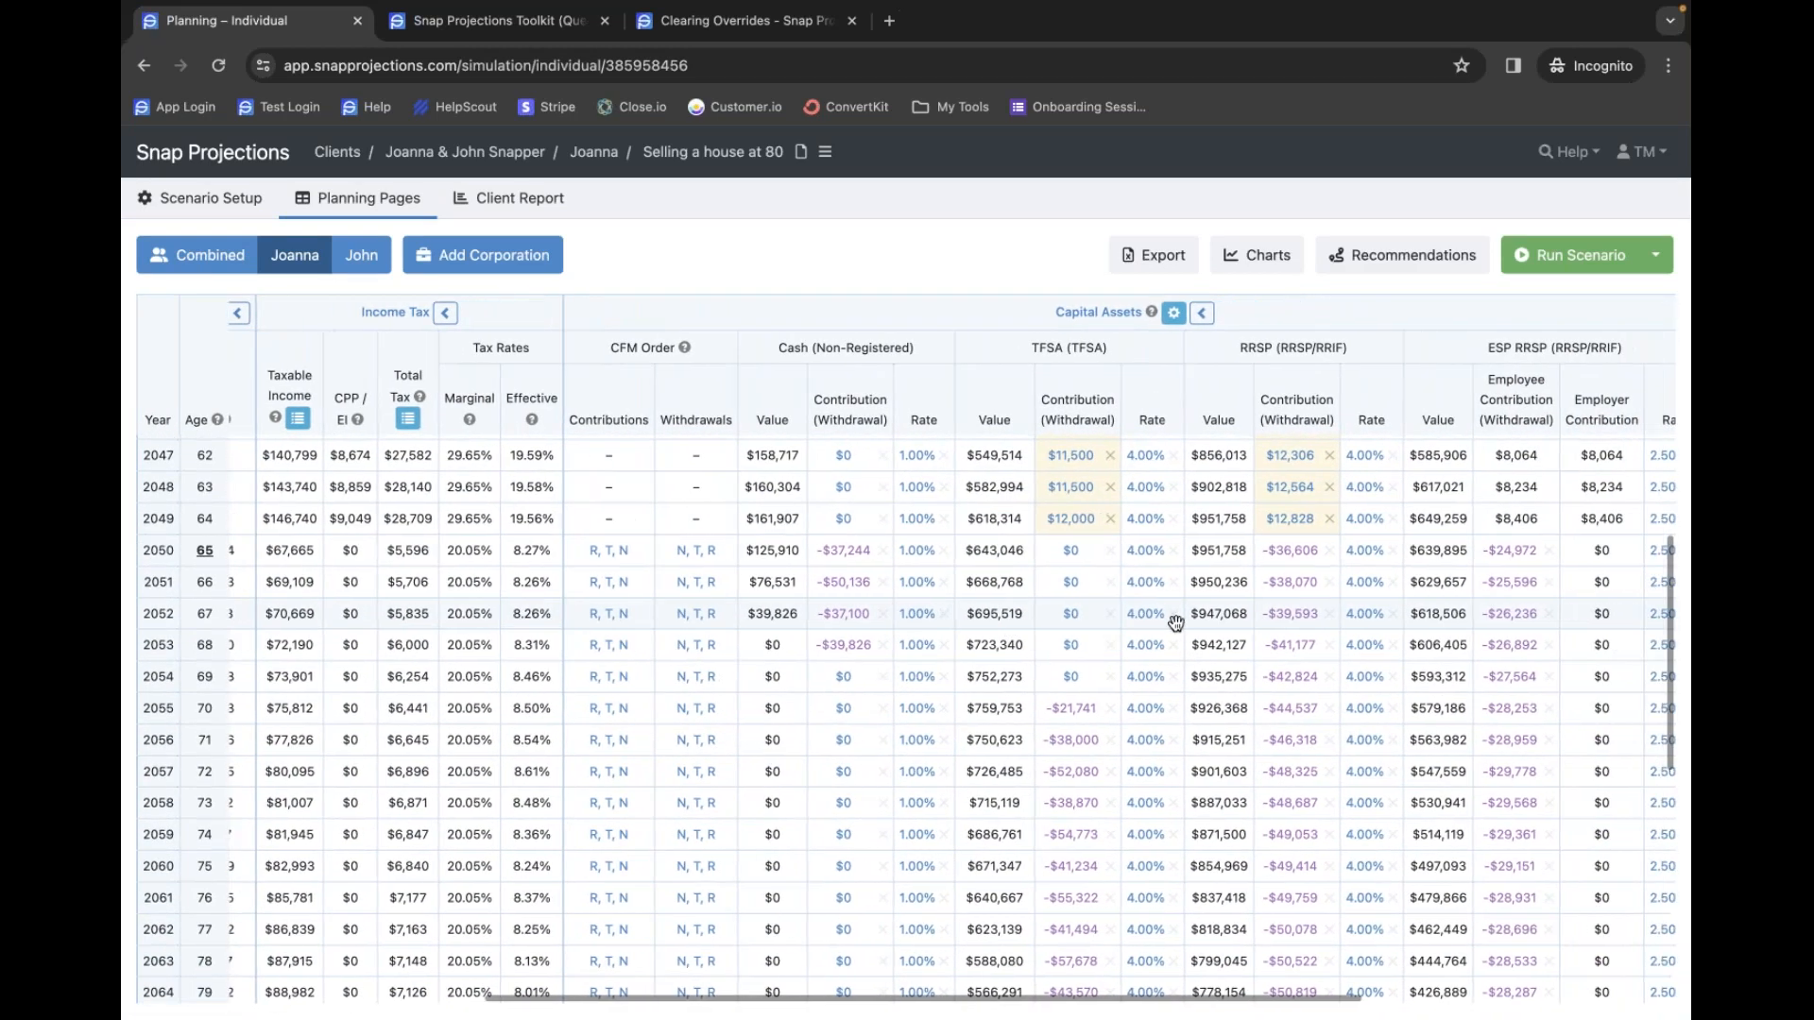
mouse_move(1294, 556)
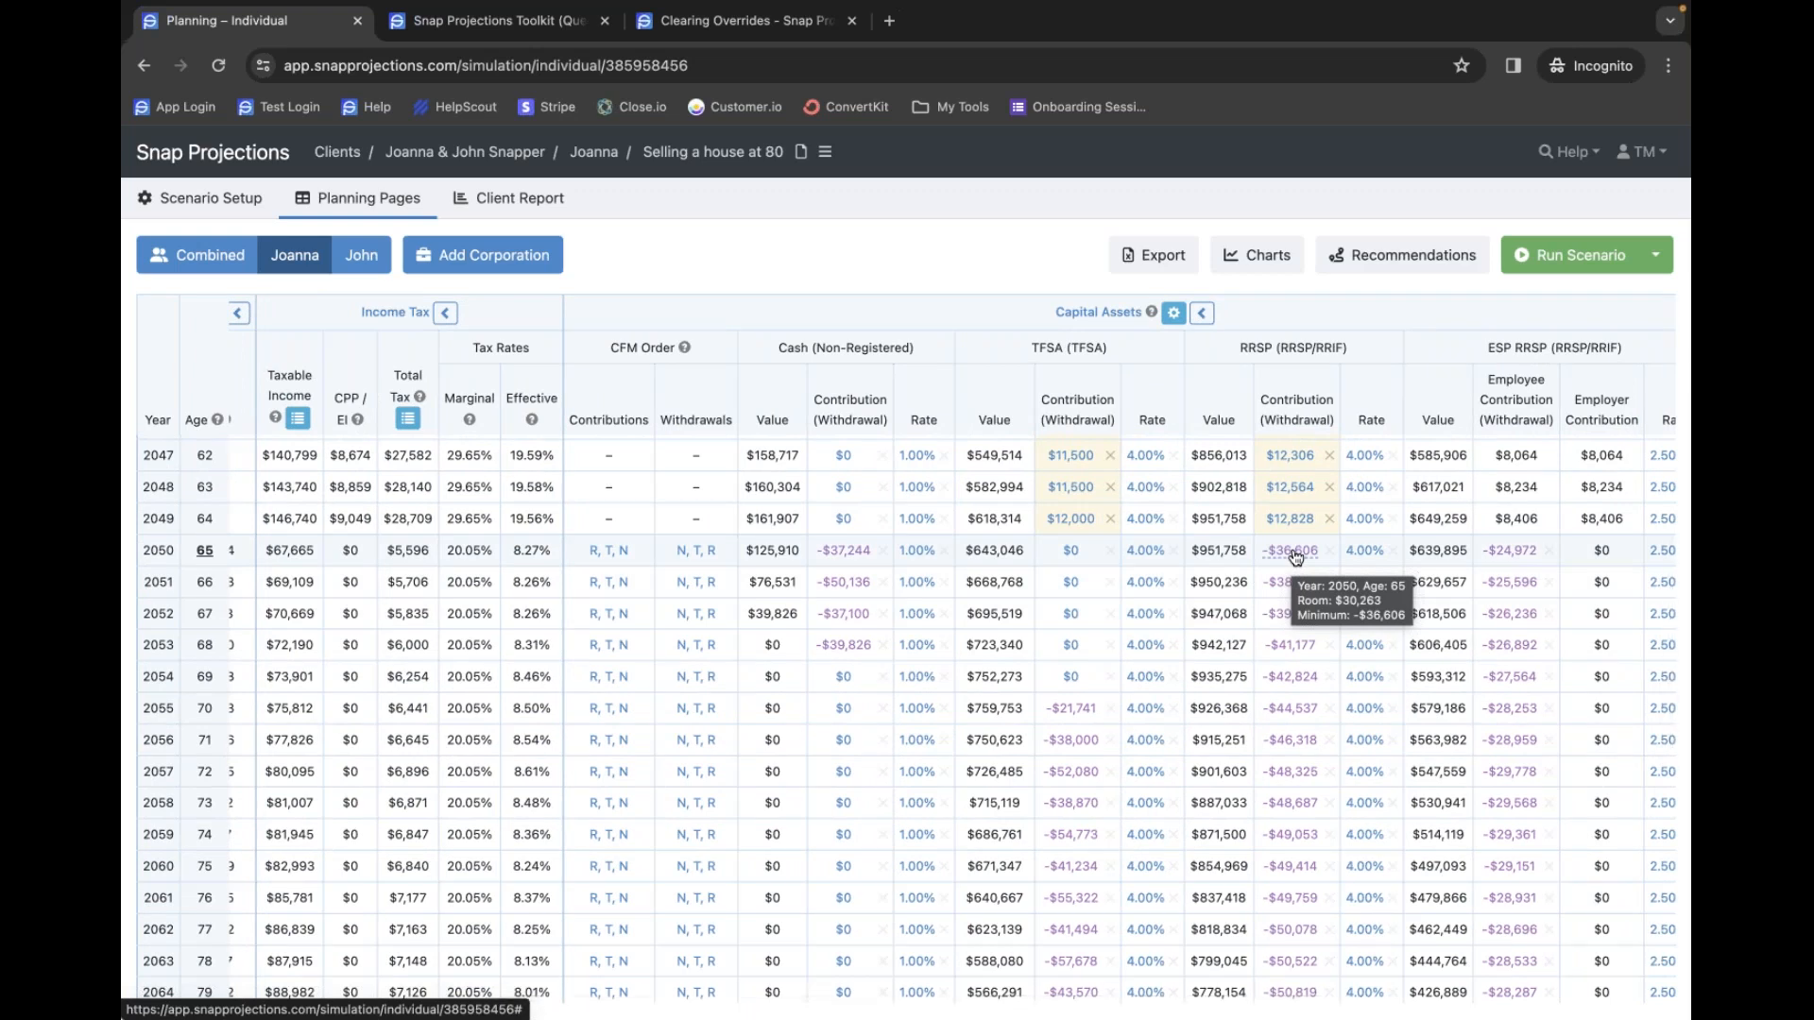
mouse_move(1291, 616)
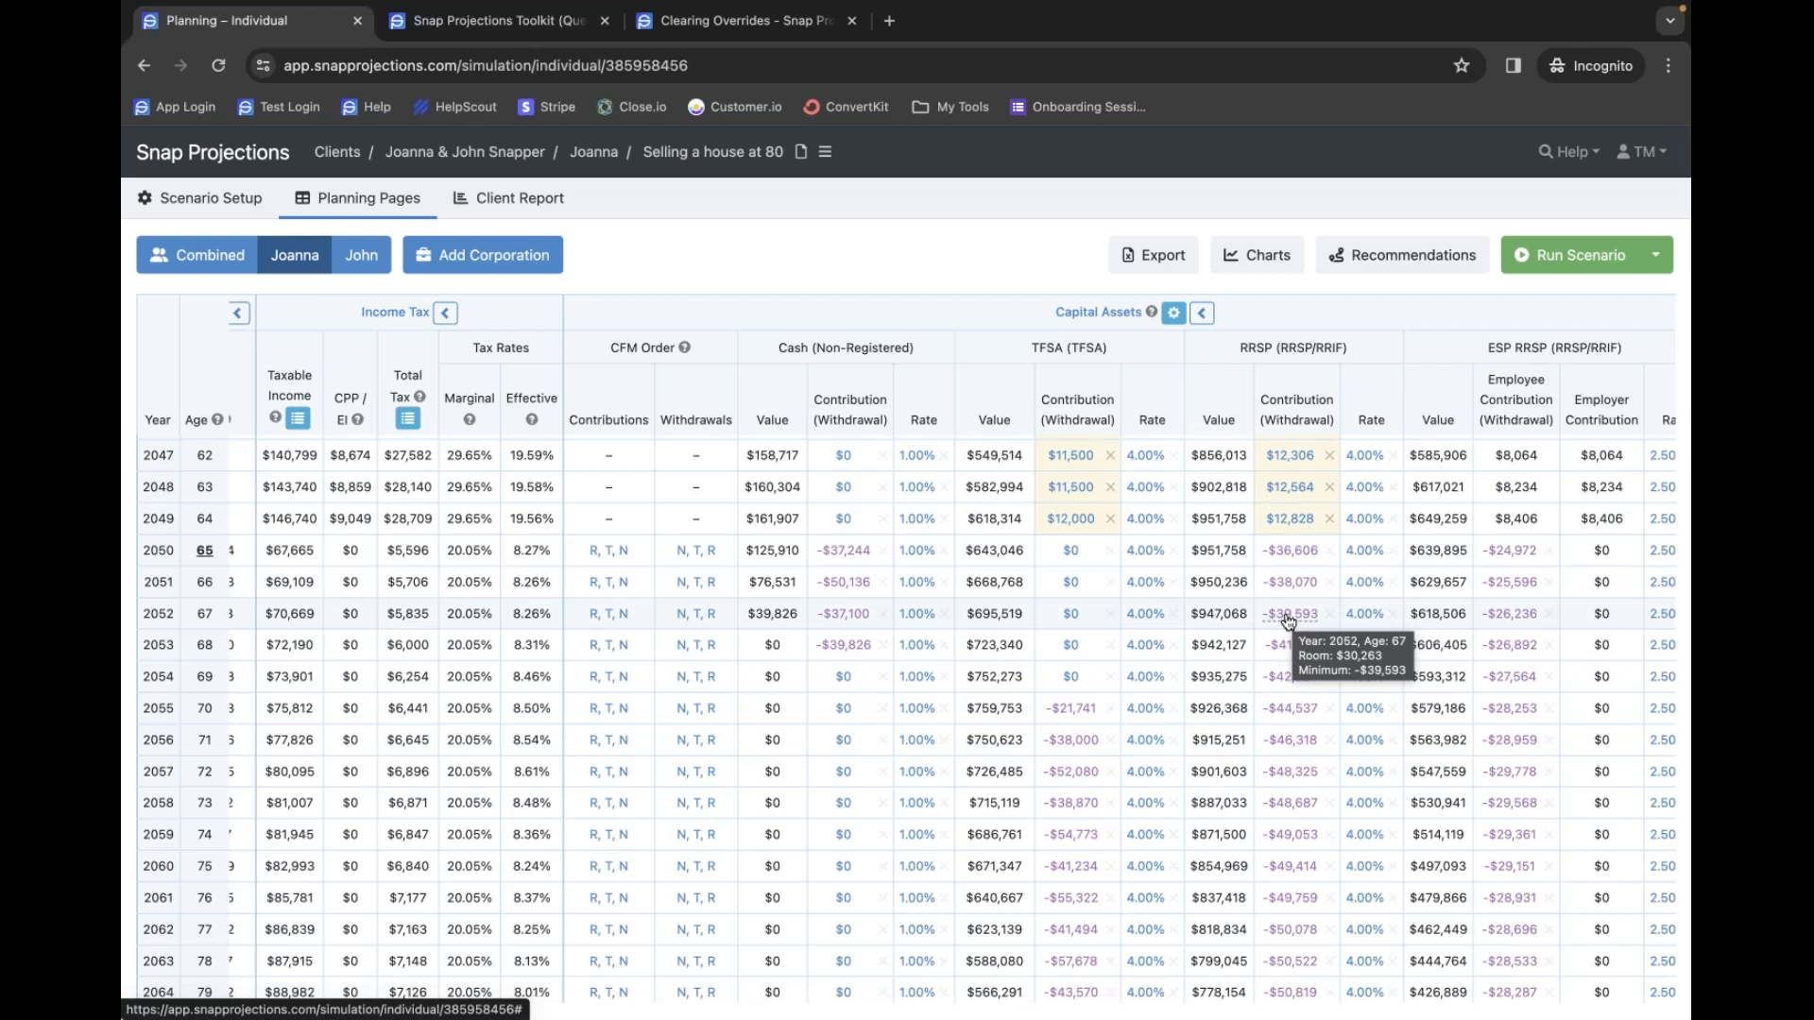
scroll(1287, 618, "down", 5)
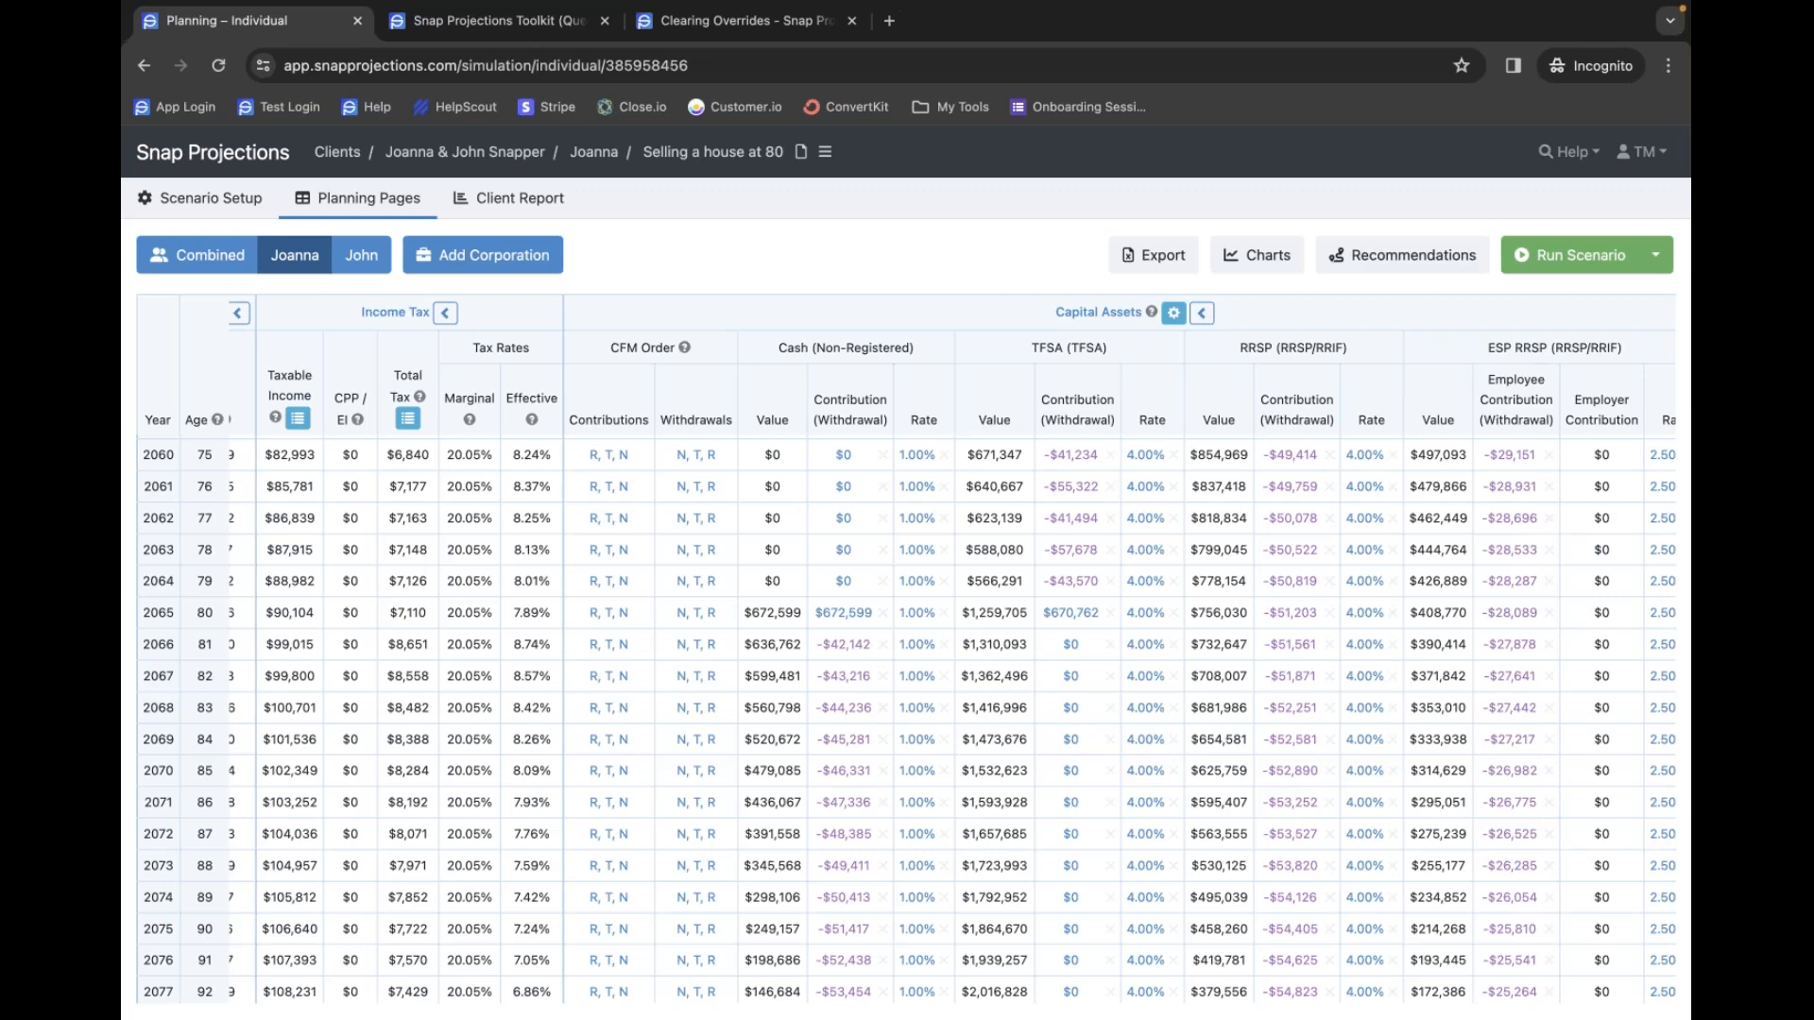
- View the first spouse's cash outflows chart with the Capital Assets and Total Inflow series hidden, and close the charts
left_click(1240, 259)
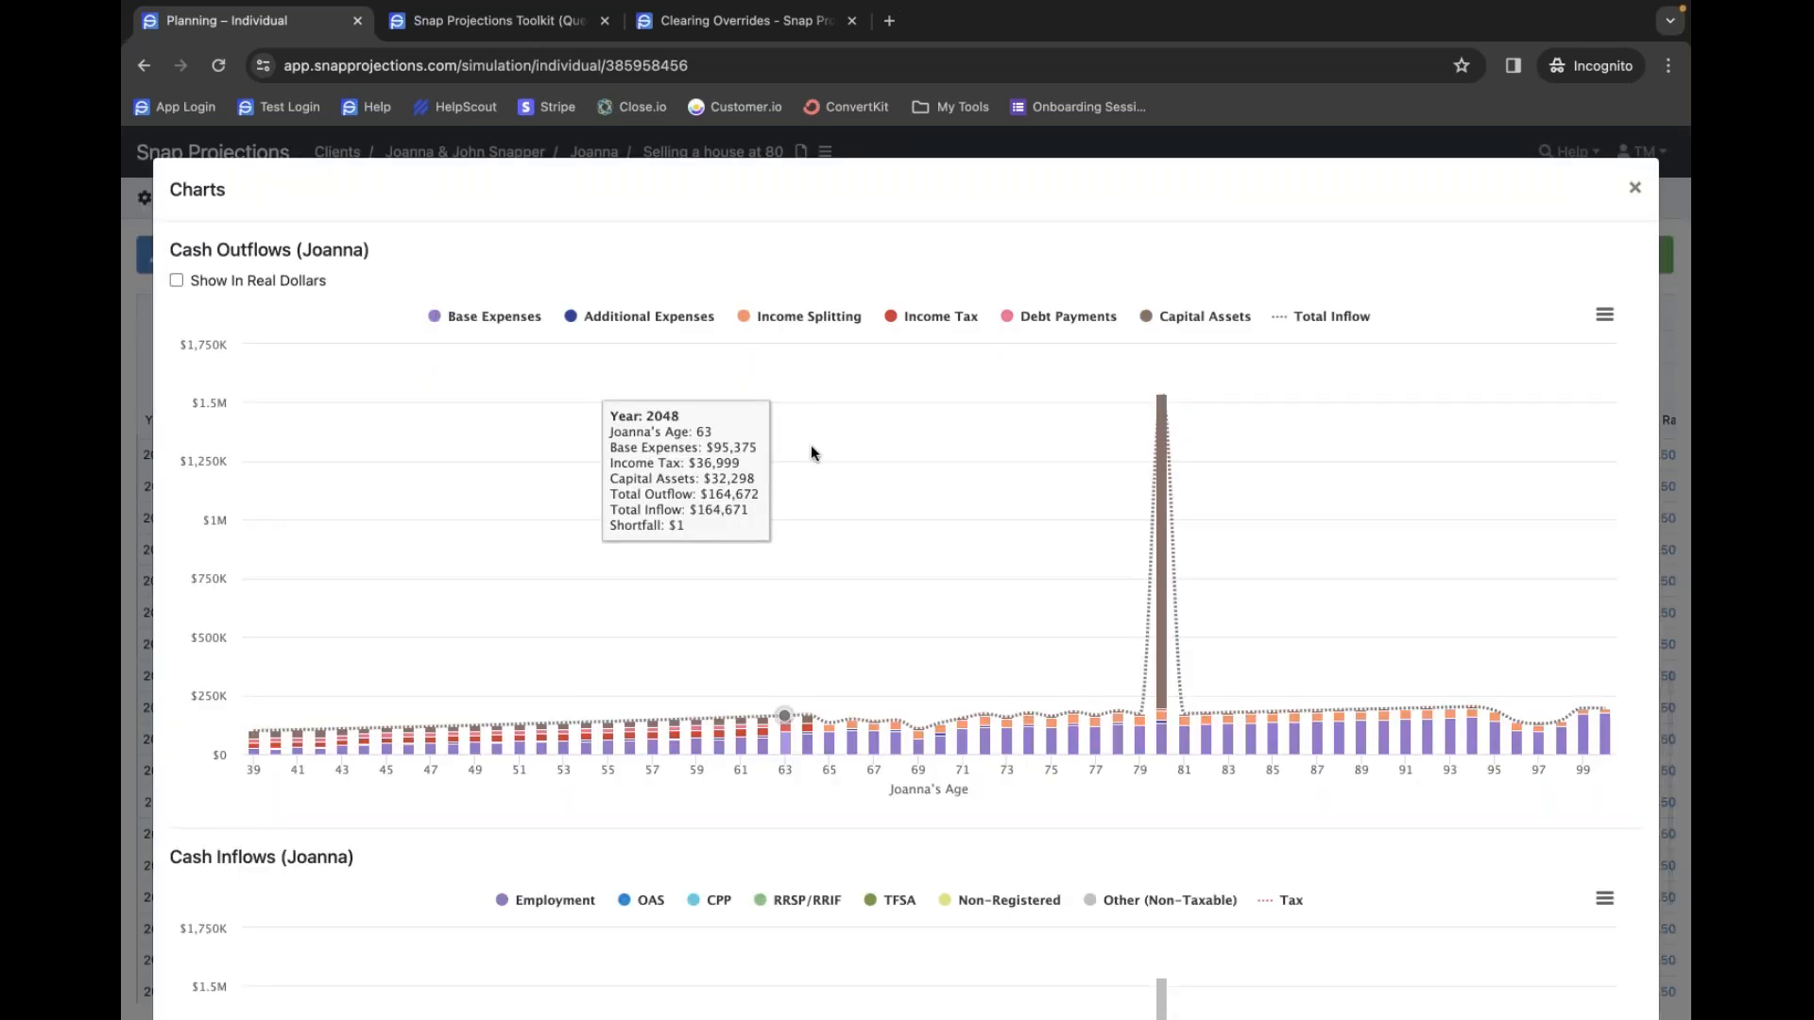
left_click(1188, 316)
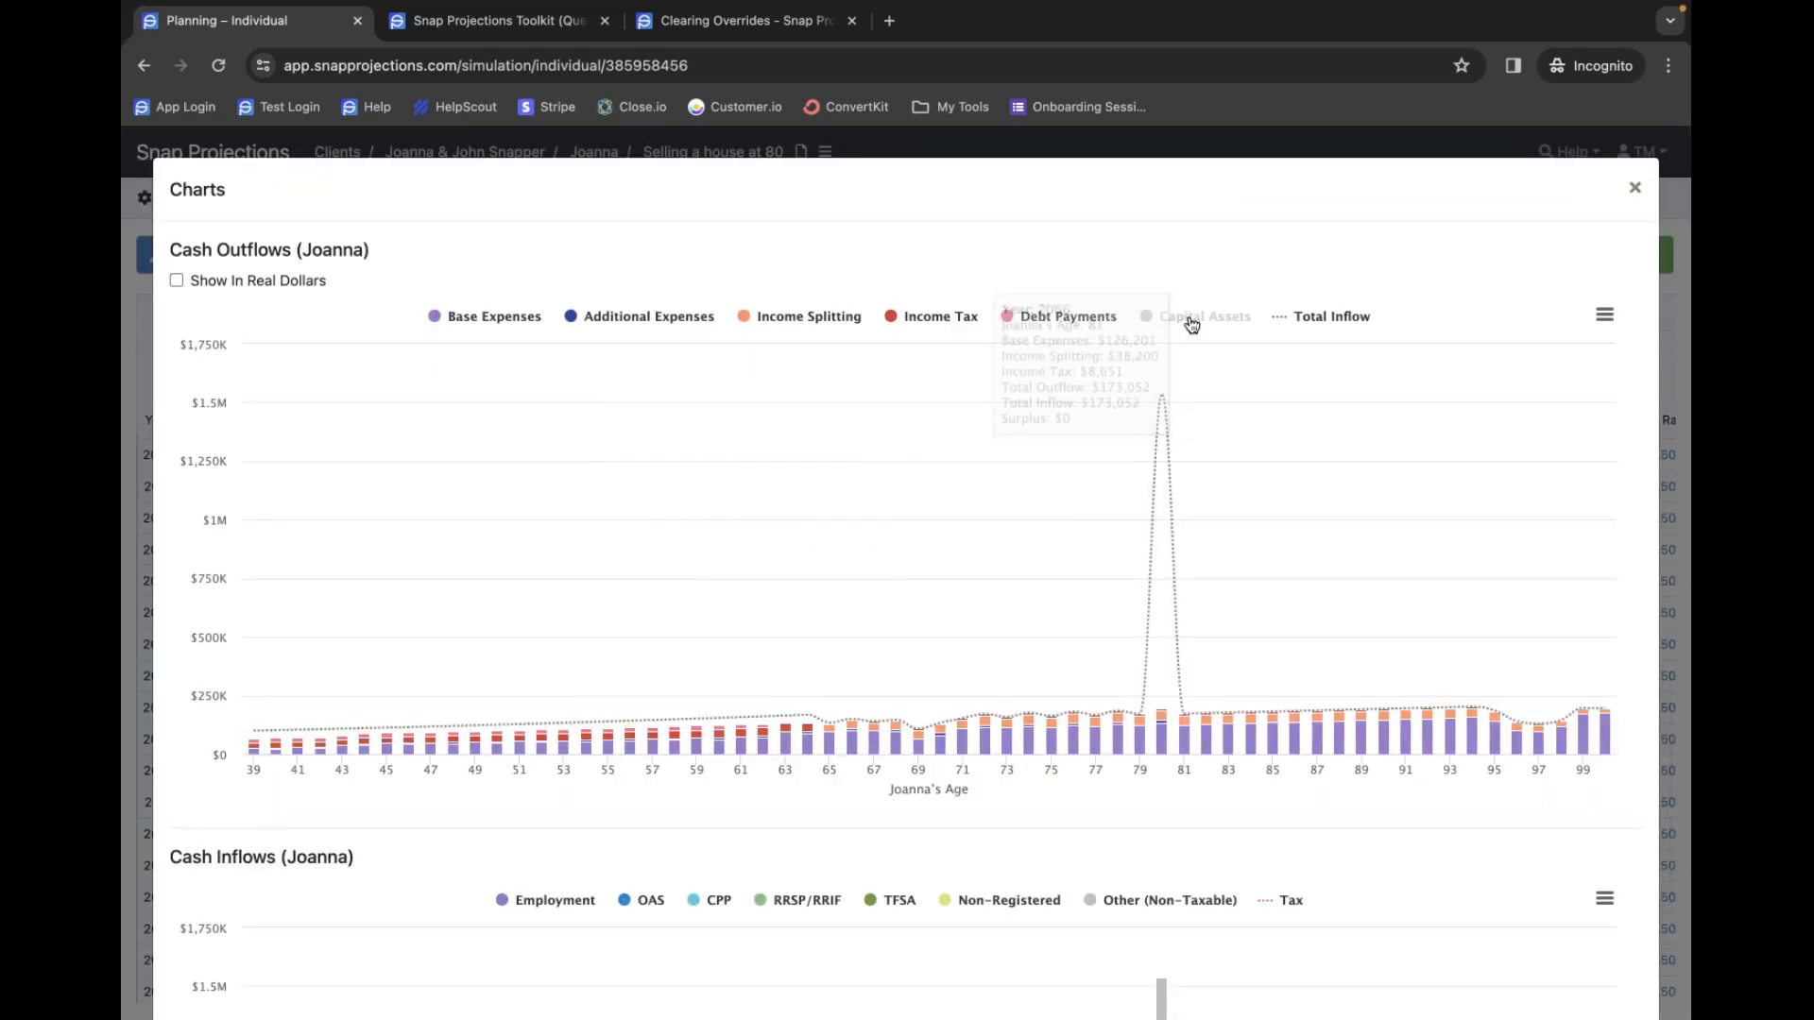
left_click(1315, 318)
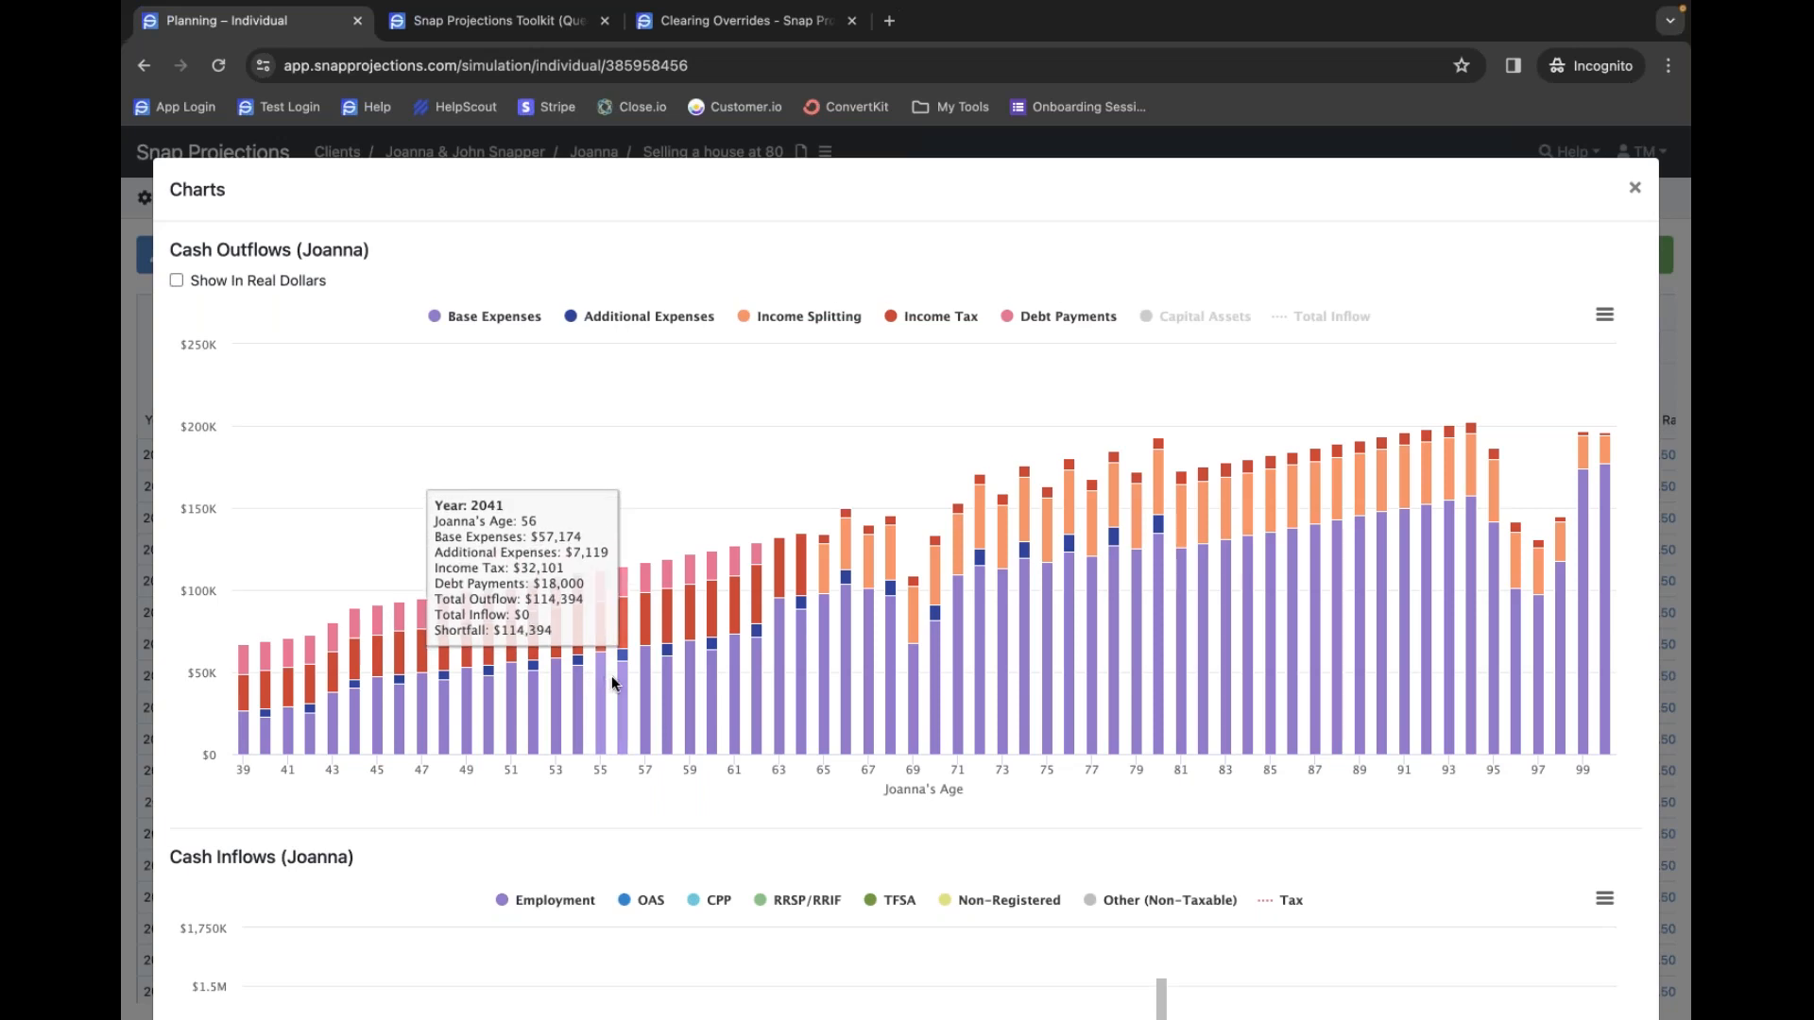
scroll(610, 674, "down", 3)
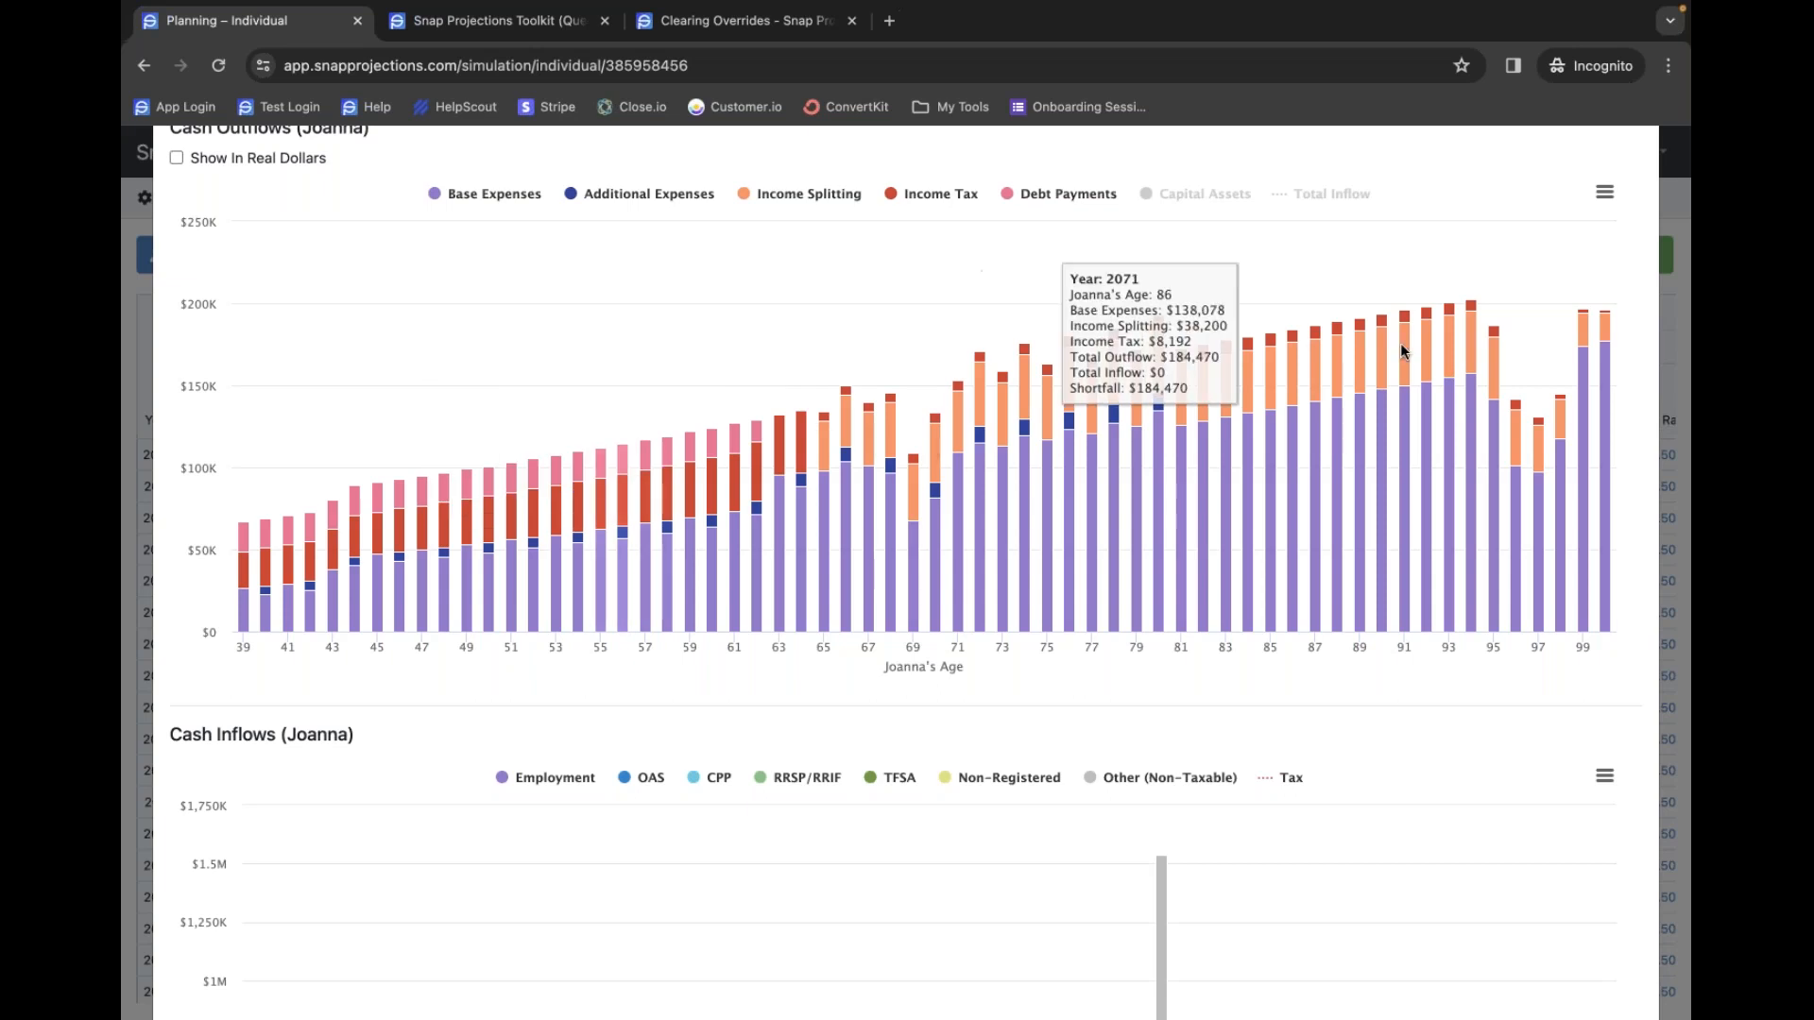
left_click(1670, 252)
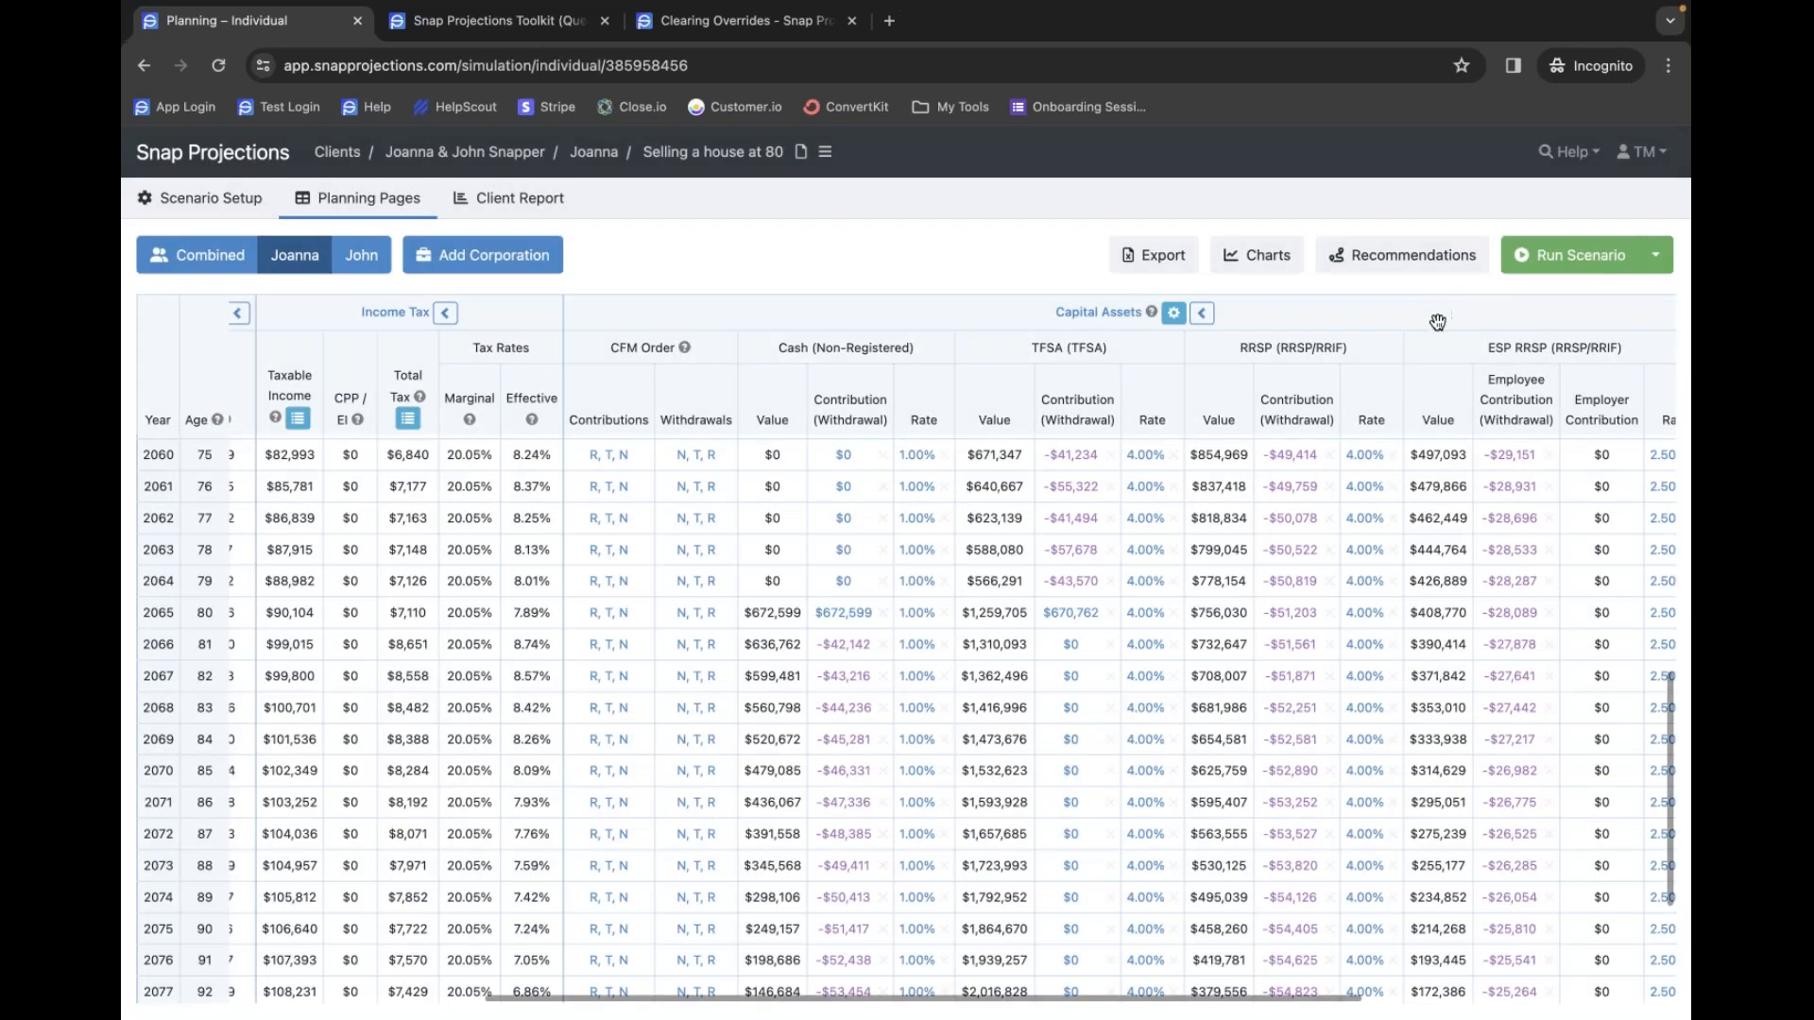
- Review the first spouse's TFSA and RRSP contributions in the working years leading up to retirement at 65
scroll(1286, 553, "up", 7)
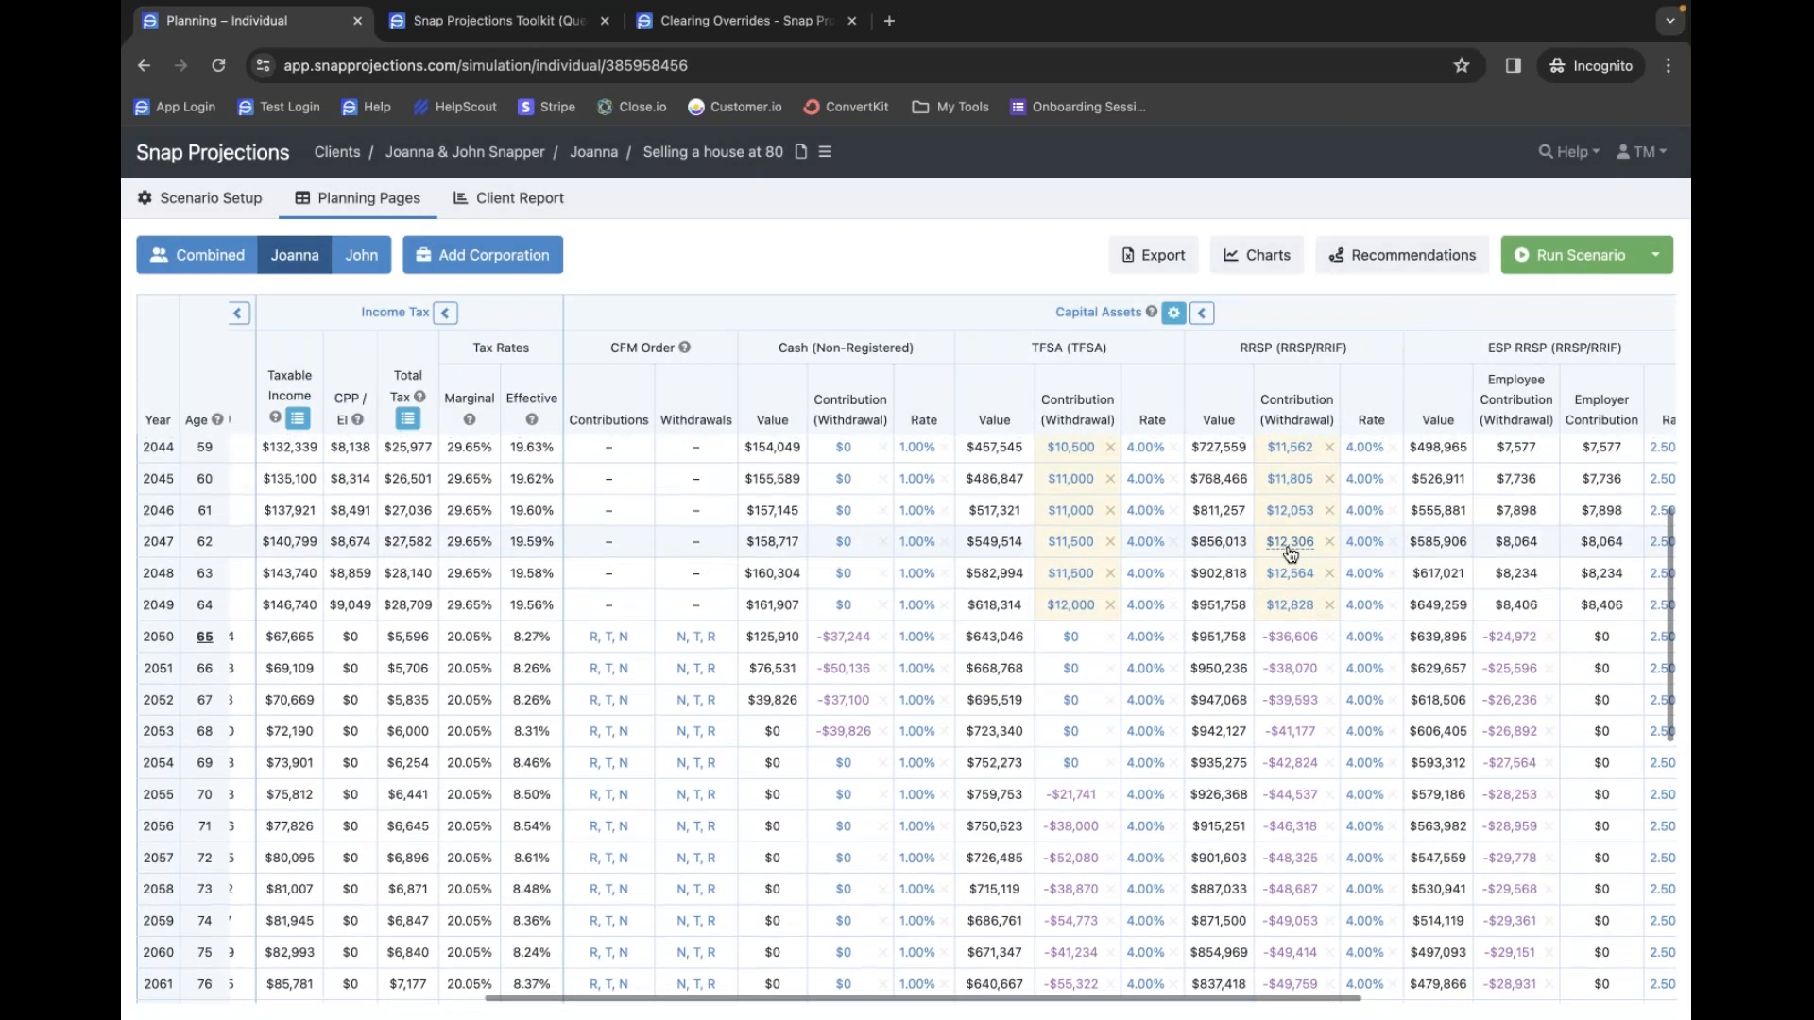
scroll(1287, 532, "up", 1)
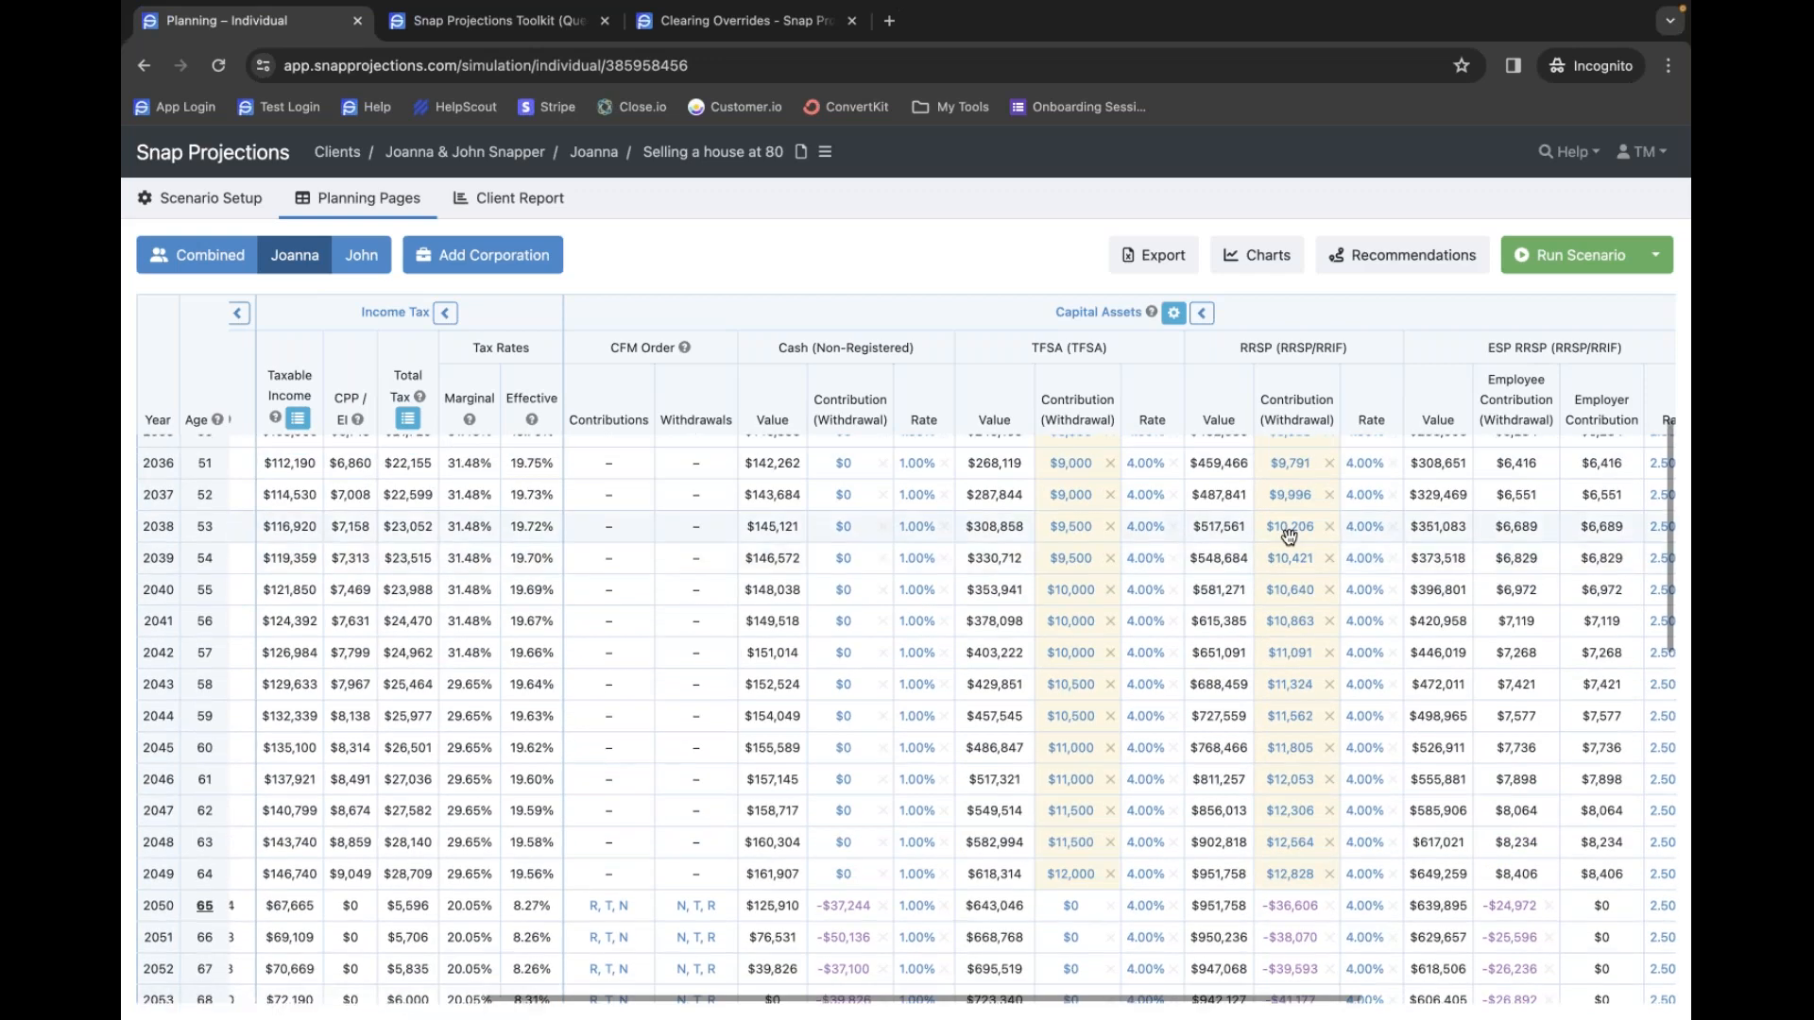
scroll(1289, 535, "up", 1)
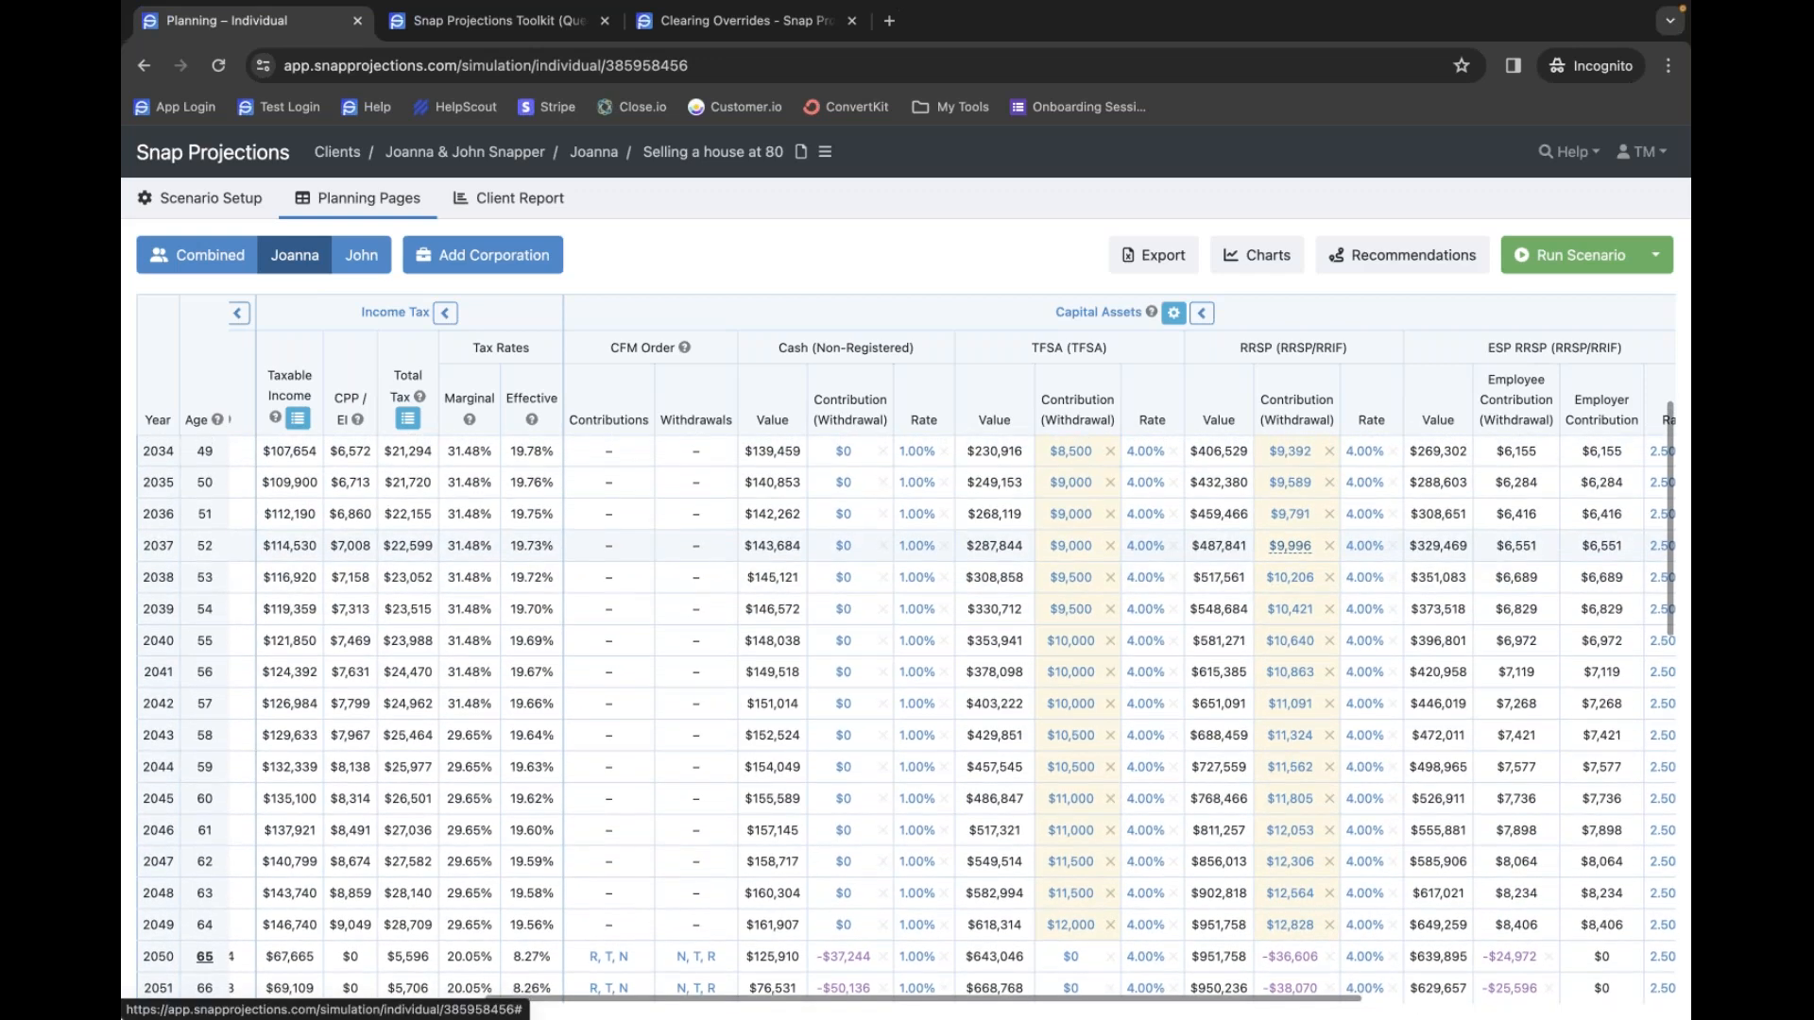
scroll(1290, 545, "down", 1)
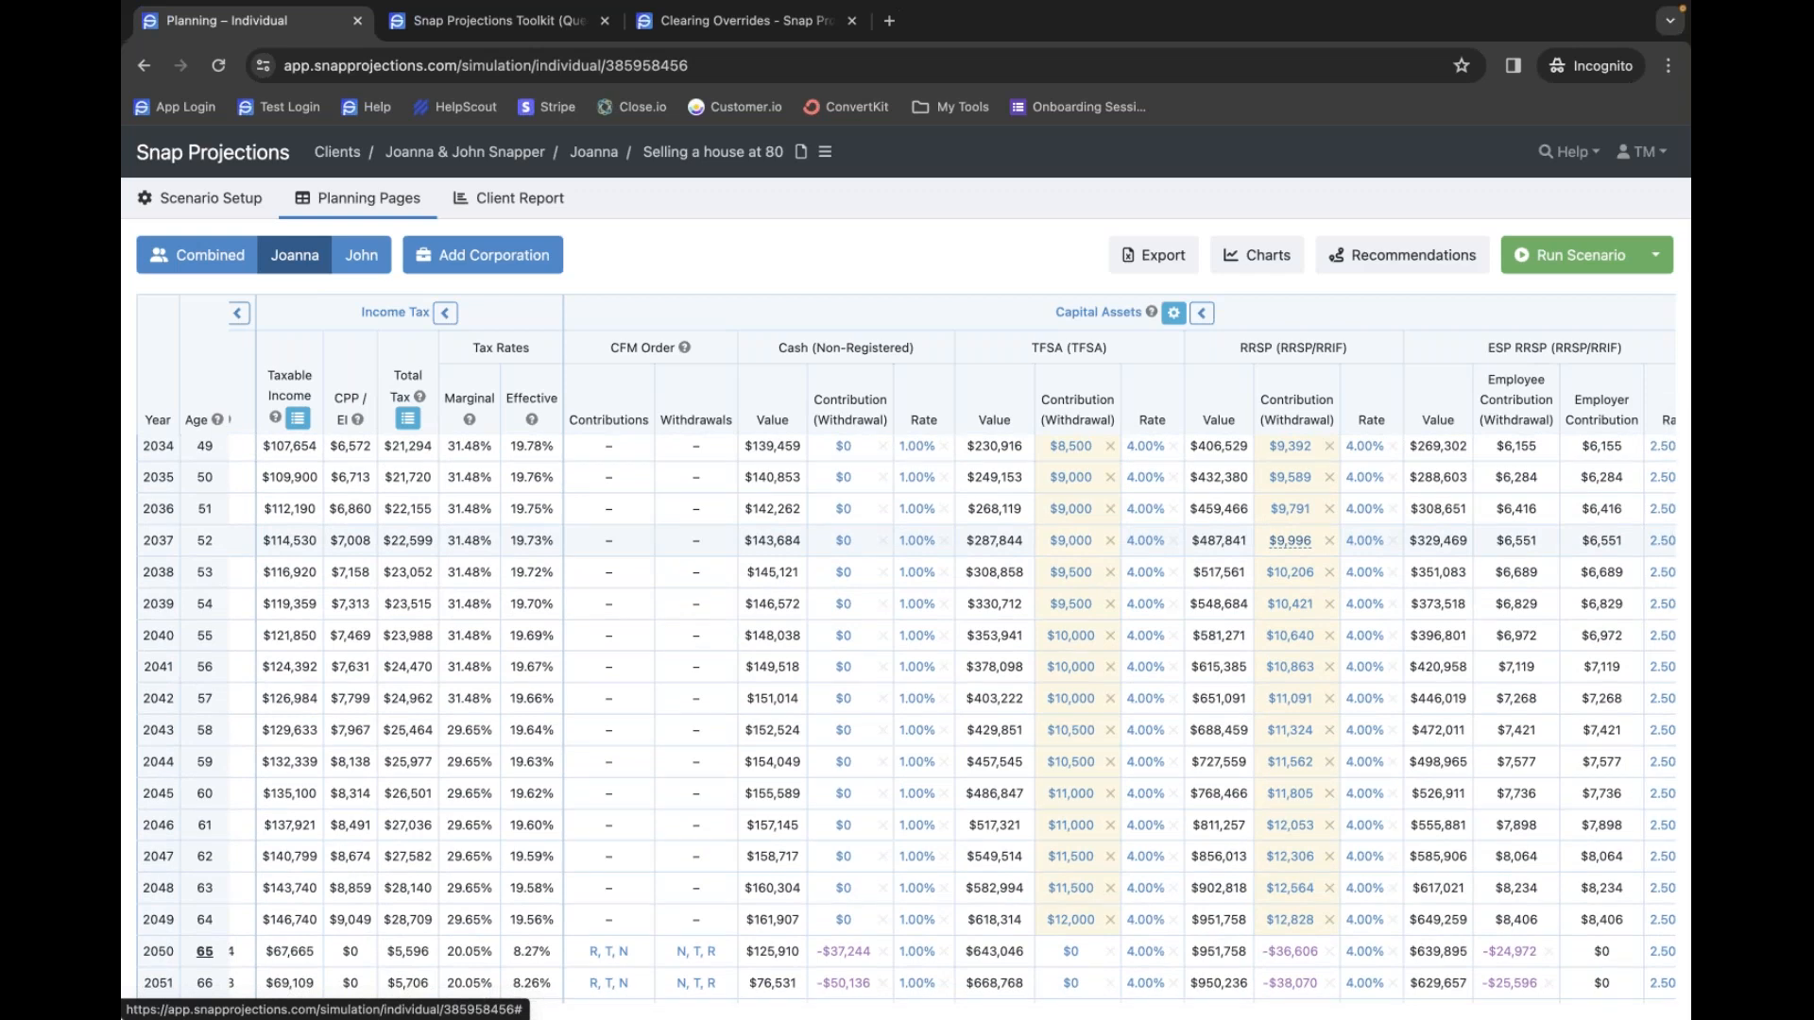
scroll(1290, 545, "right", 1)
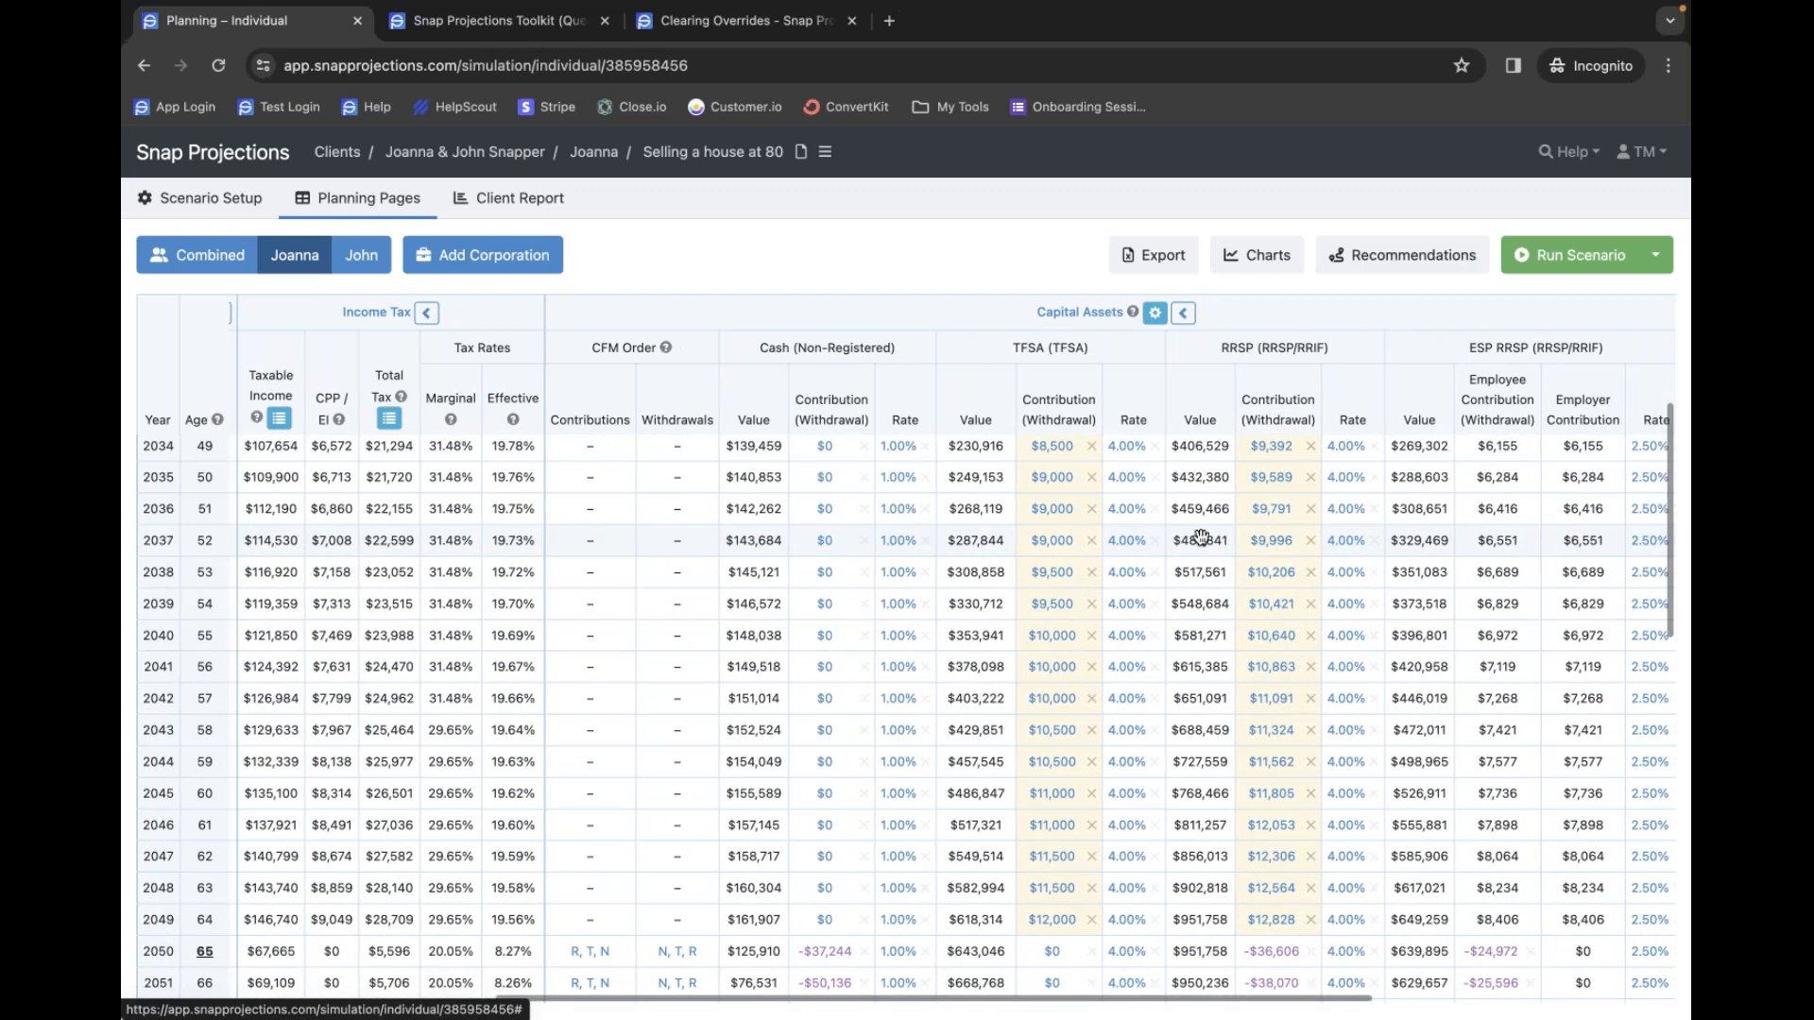
scroll(970, 596, "down", 3)
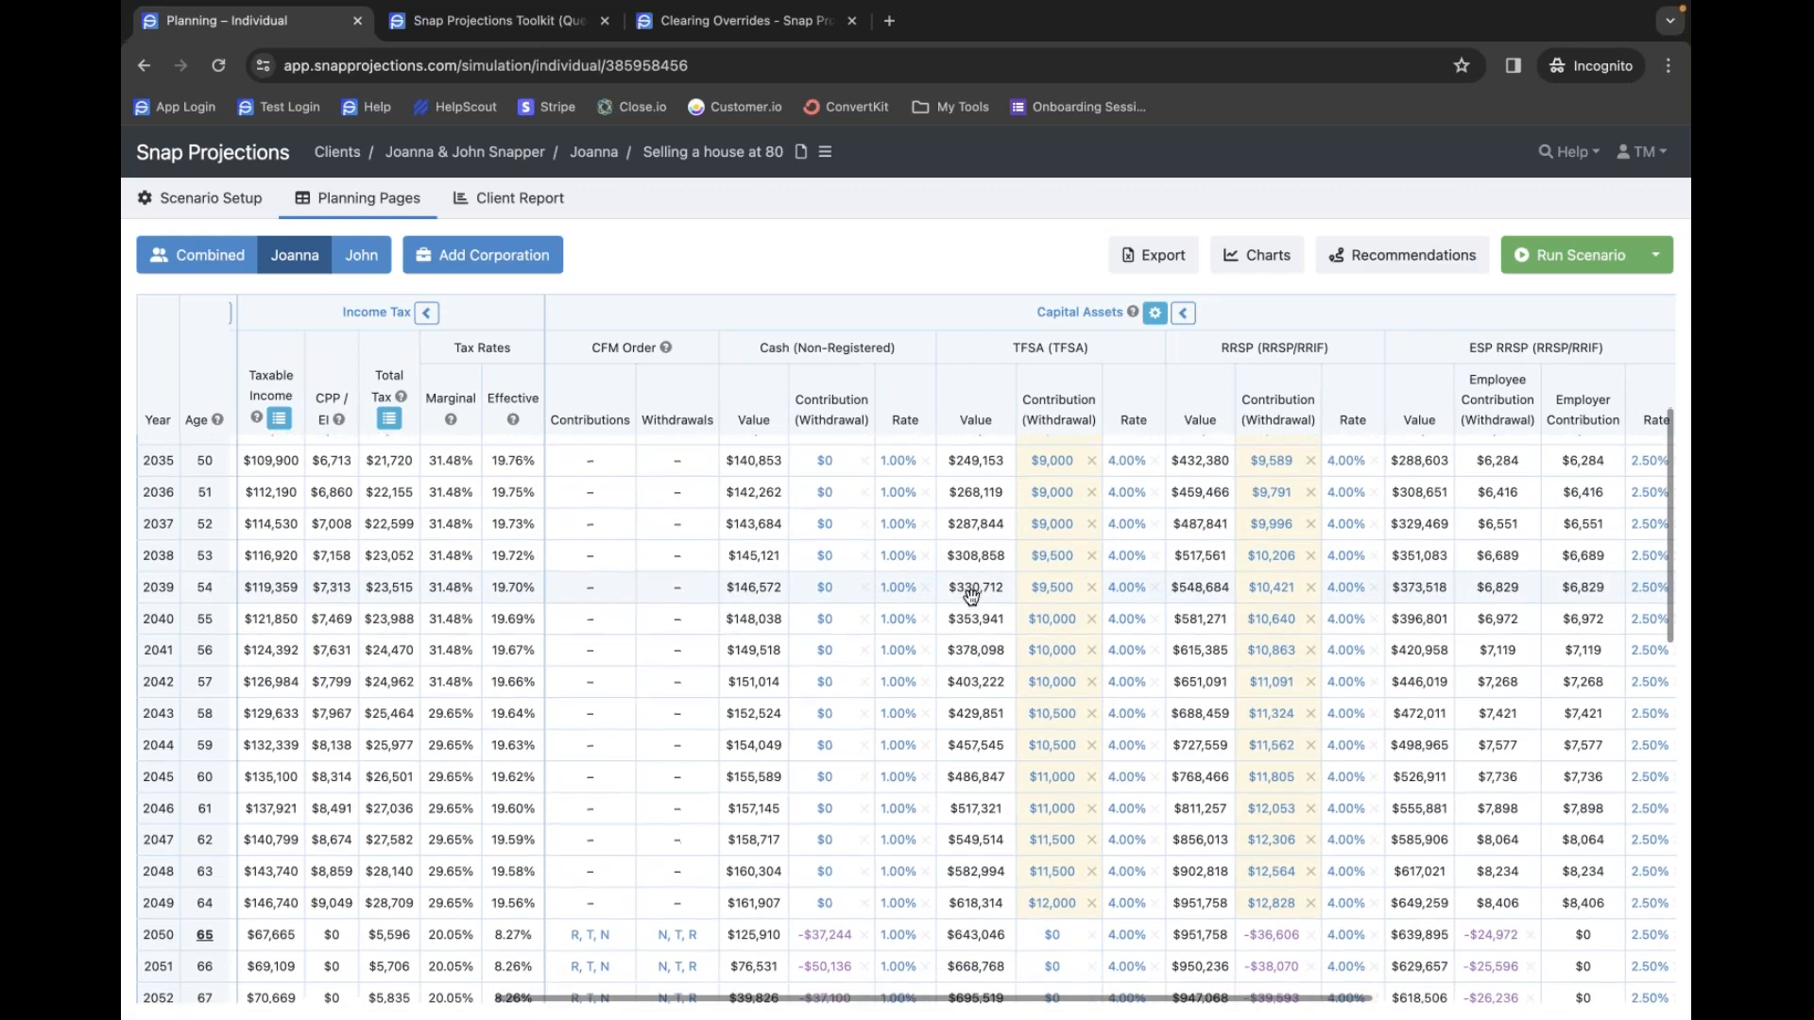
- Compare the first spouse's TFSA and RRSP flows around retirement and check the minimum RRSP withdrawal at age 67
scroll(970, 595, "down", 3)
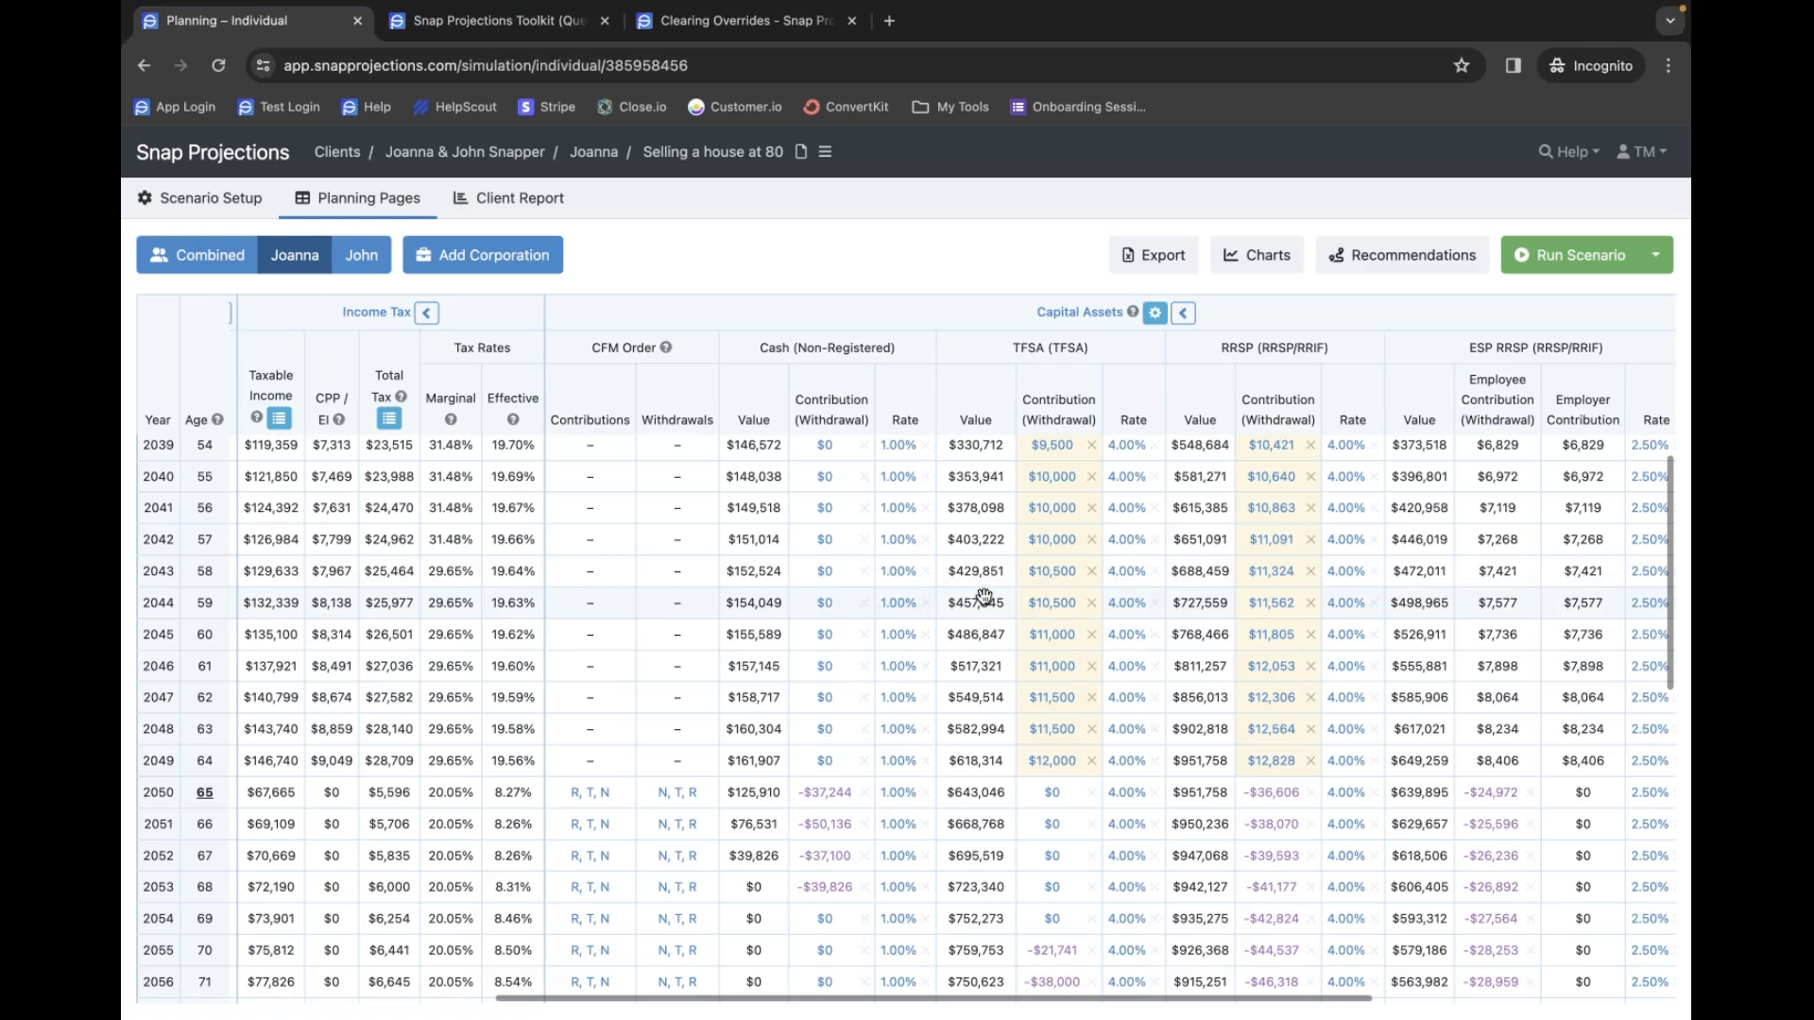
scroll(983, 597, "down", 4)
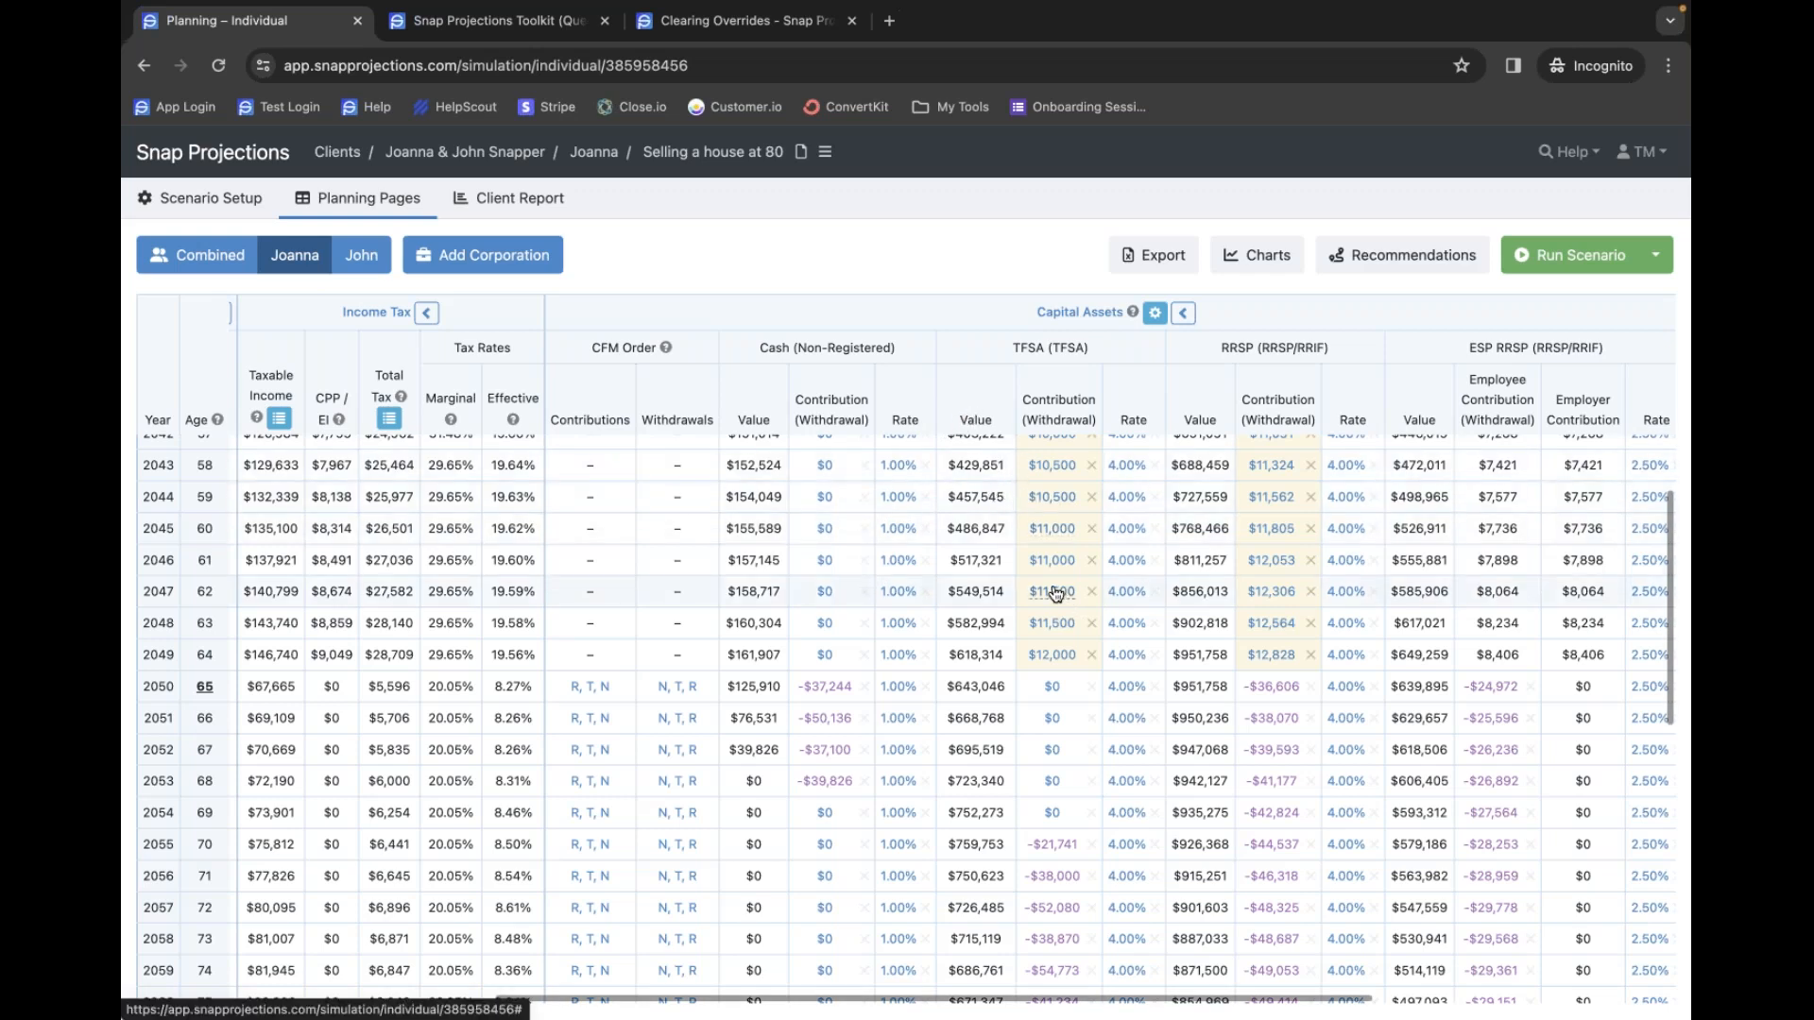
mouse_move(1055, 593)
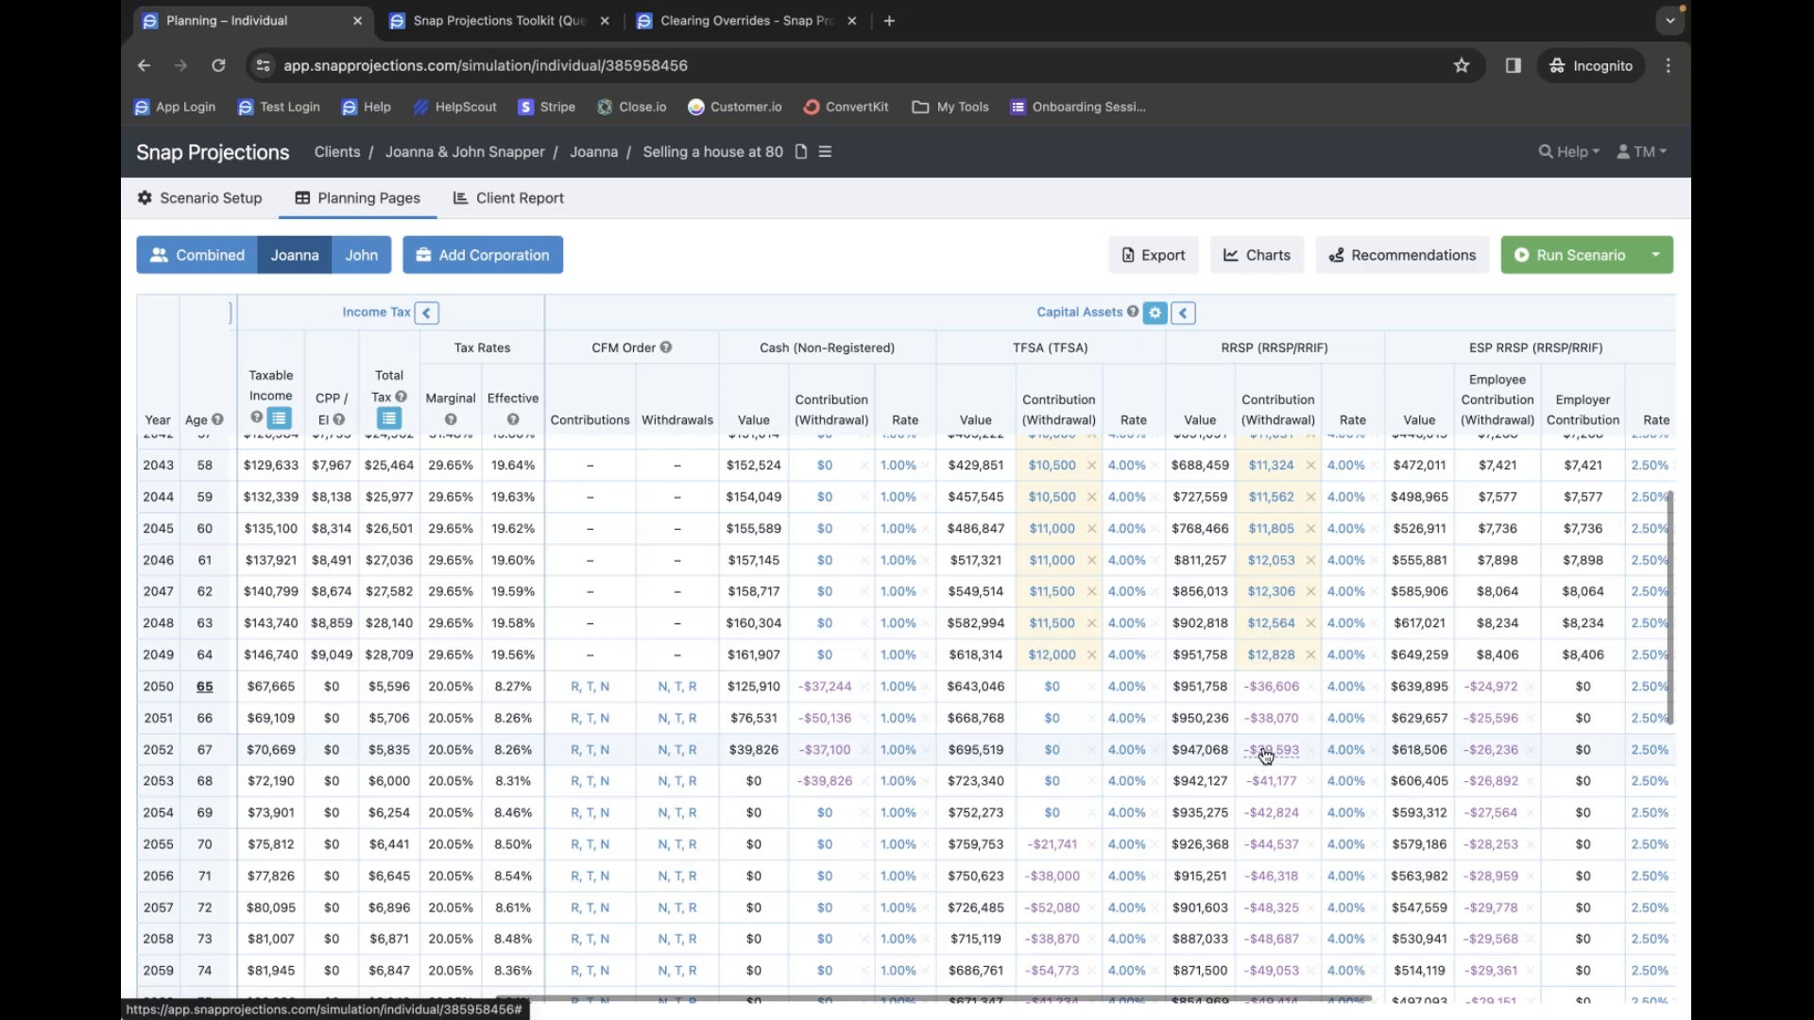
mouse_move(1266, 753)
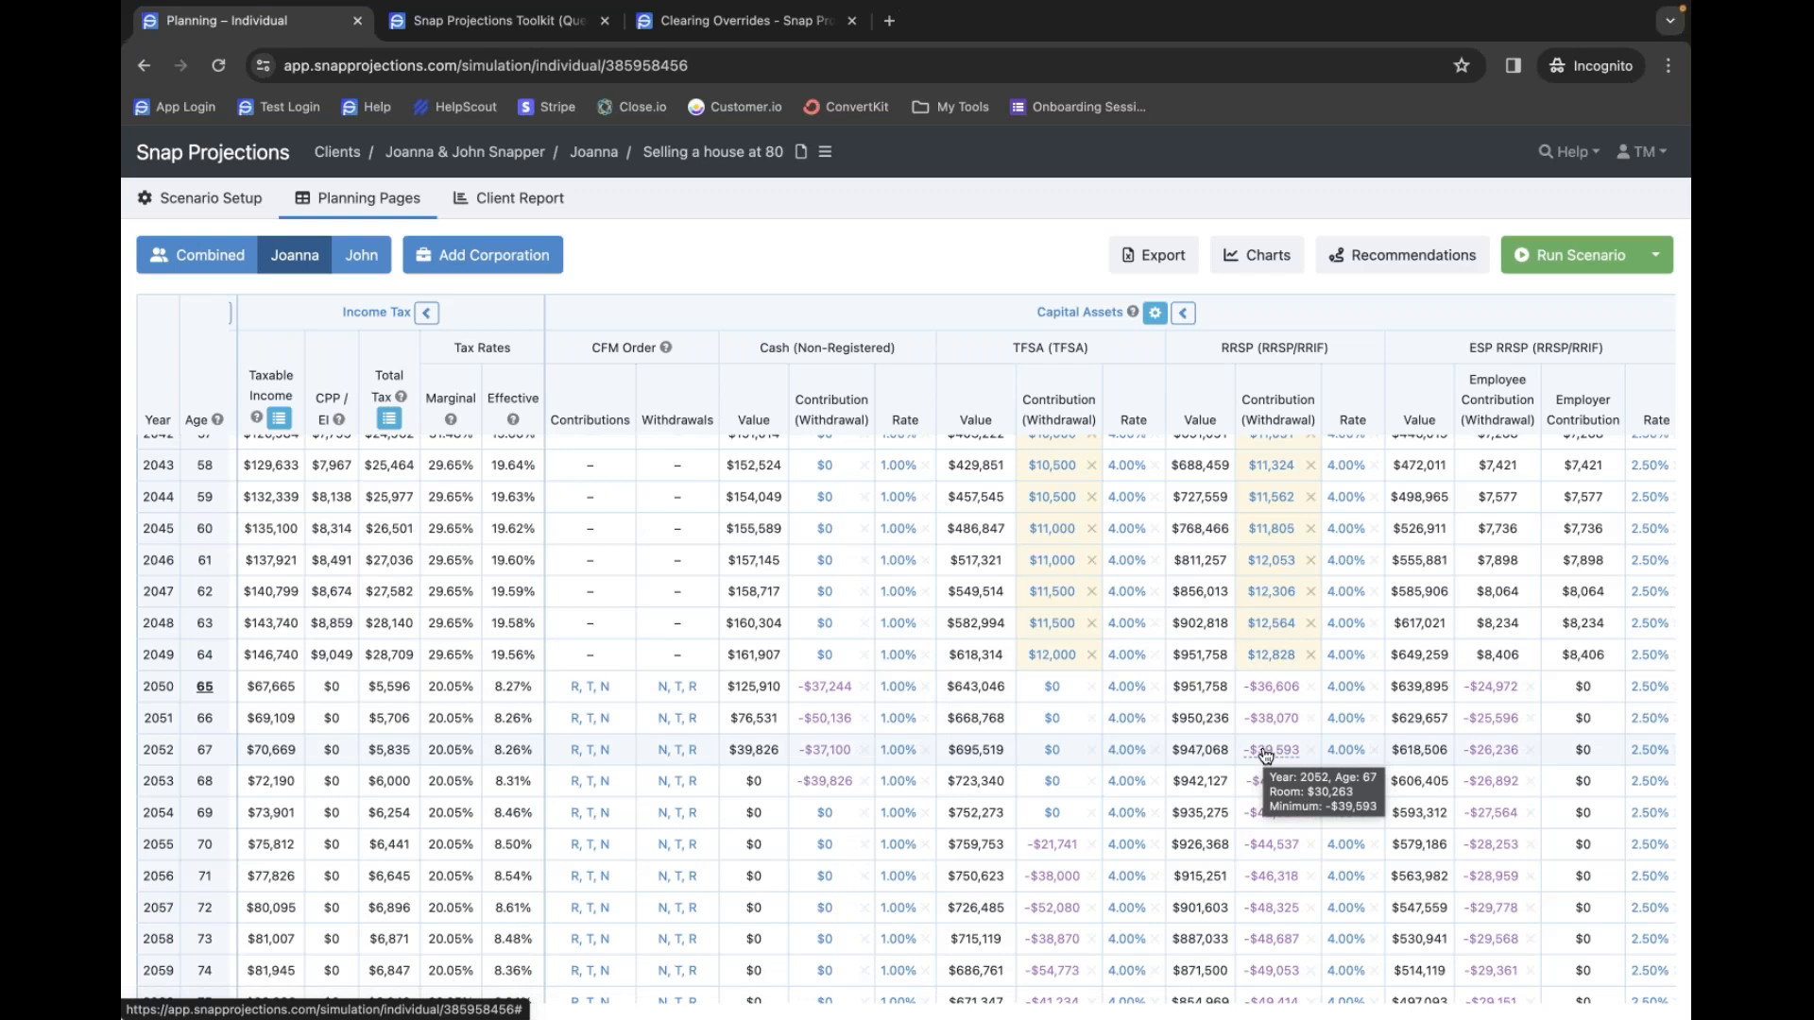
- View the first spouse's cash contribution override options at age 70 and the asset mix and rates of return at age 68
scroll(972, 710, "right", 5)
scroll(972, 710, "down", 1)
left_click_drag(863, 593, 751, 410)
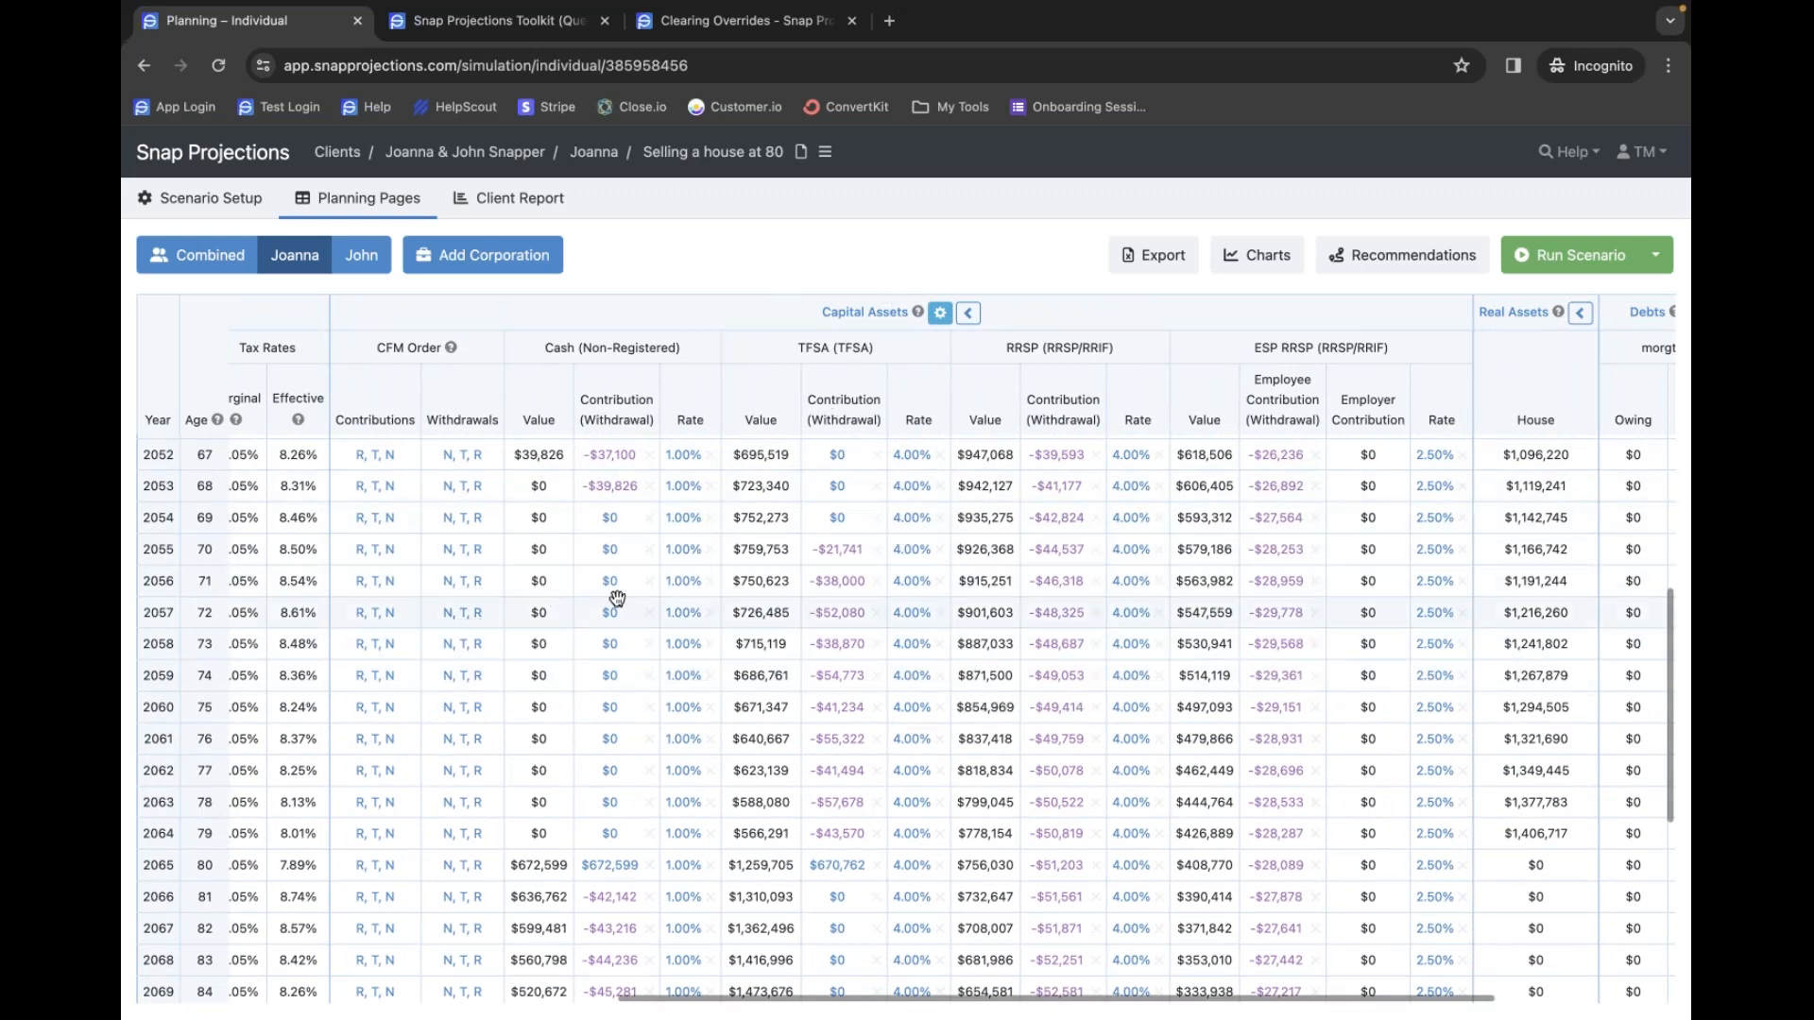
left_click(611, 551)
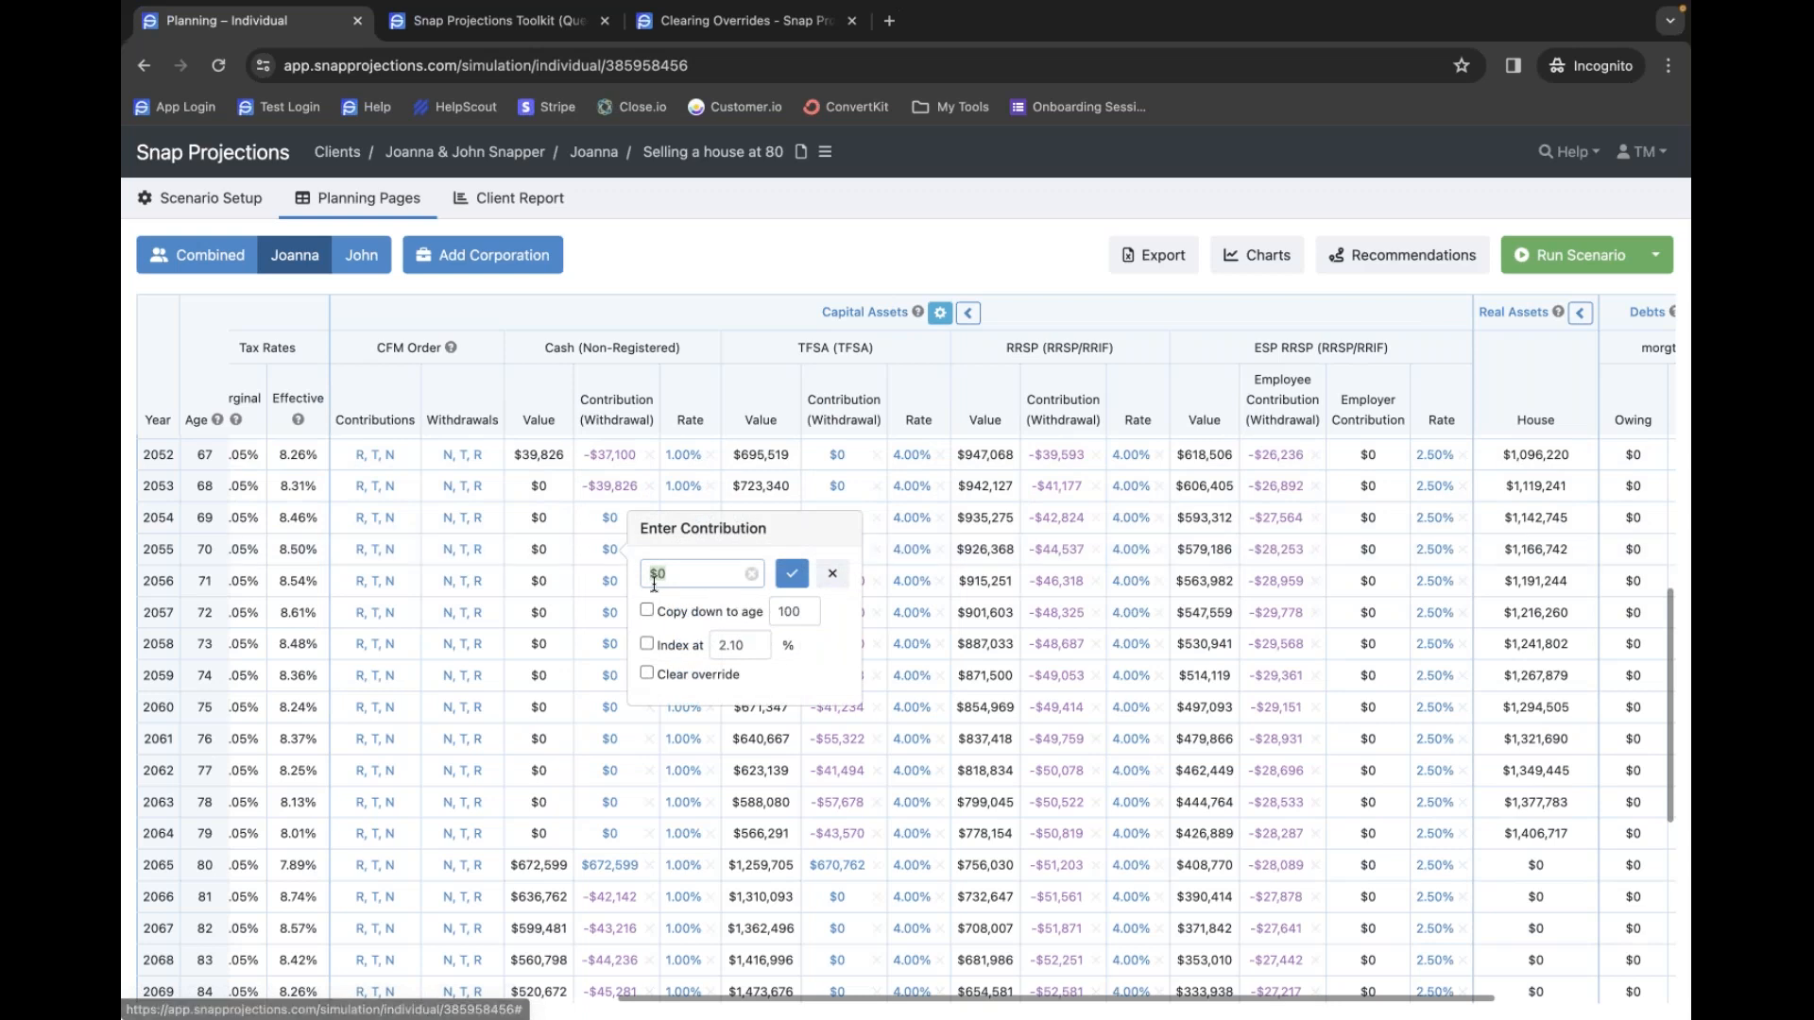
left_click(688, 489)
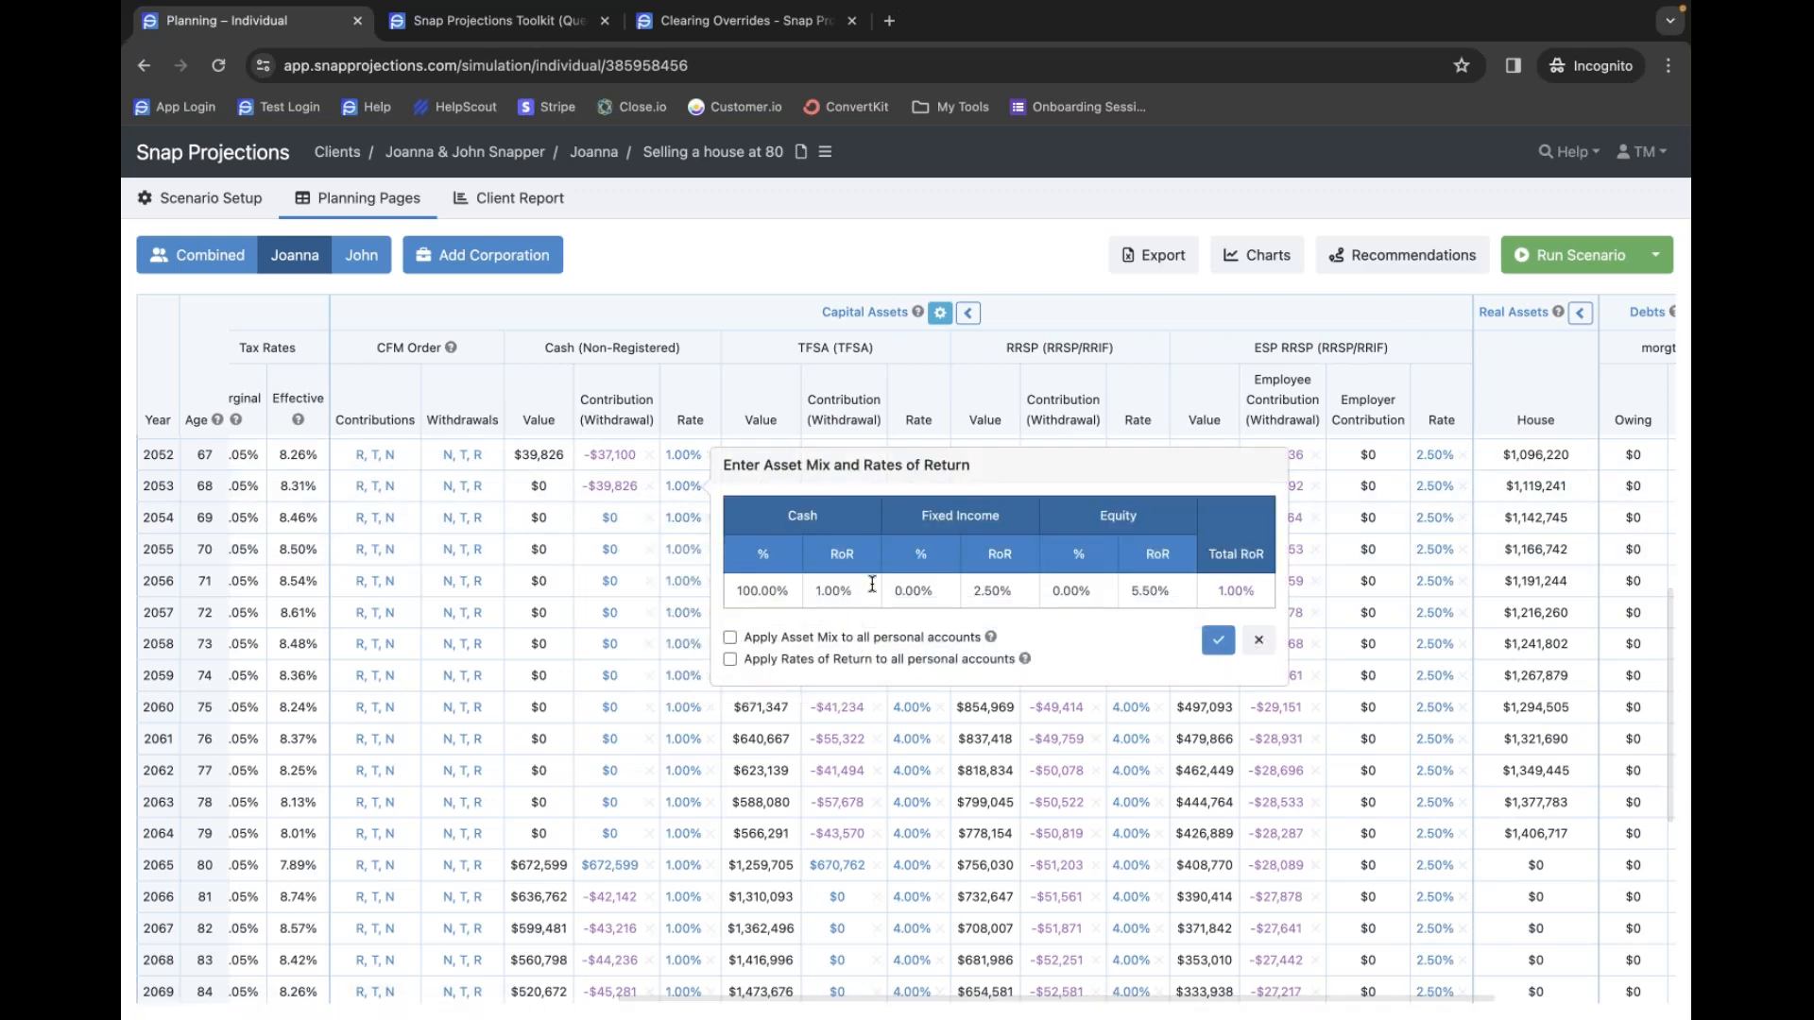
left_click(772, 591)
left_click(834, 591)
left_click(918, 592)
left_click(997, 591)
left_click(1091, 591)
left_click(1116, 558)
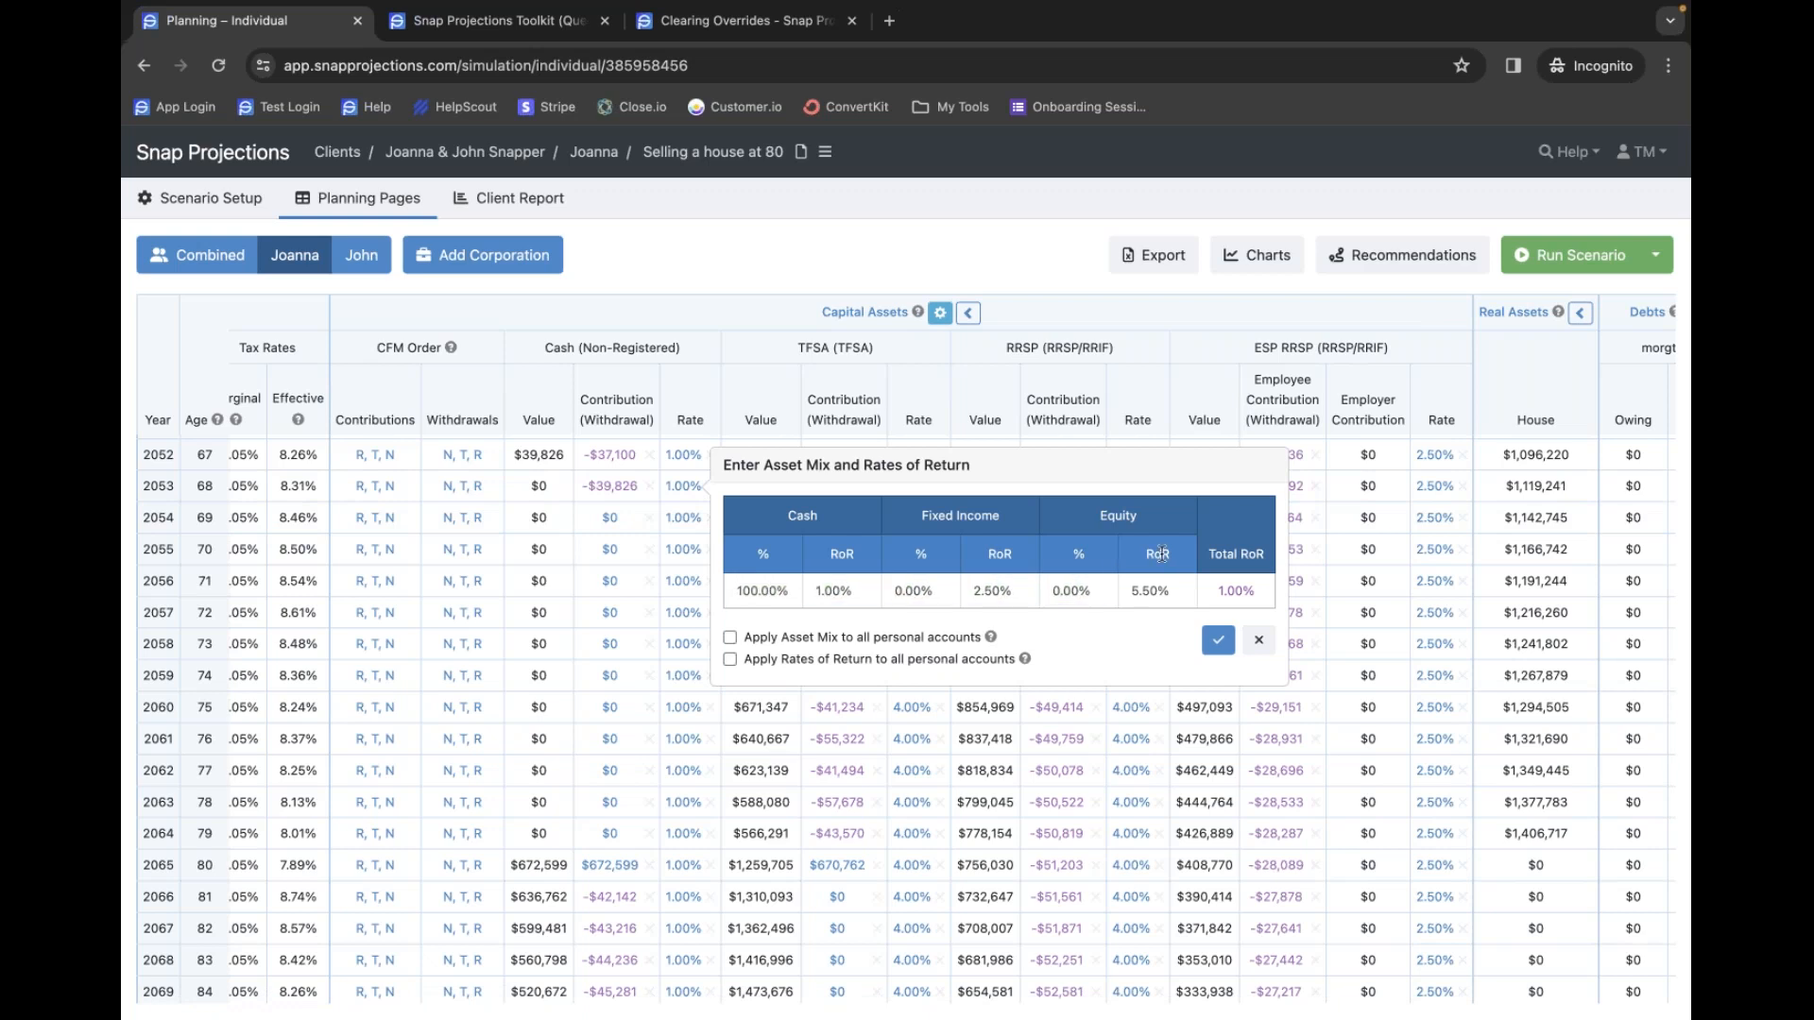
left_click(1117, 408)
- View the Capital Assets cash flow management settings and the first spouse's Estate Before Tax details without changing anything
left_click(941, 313)
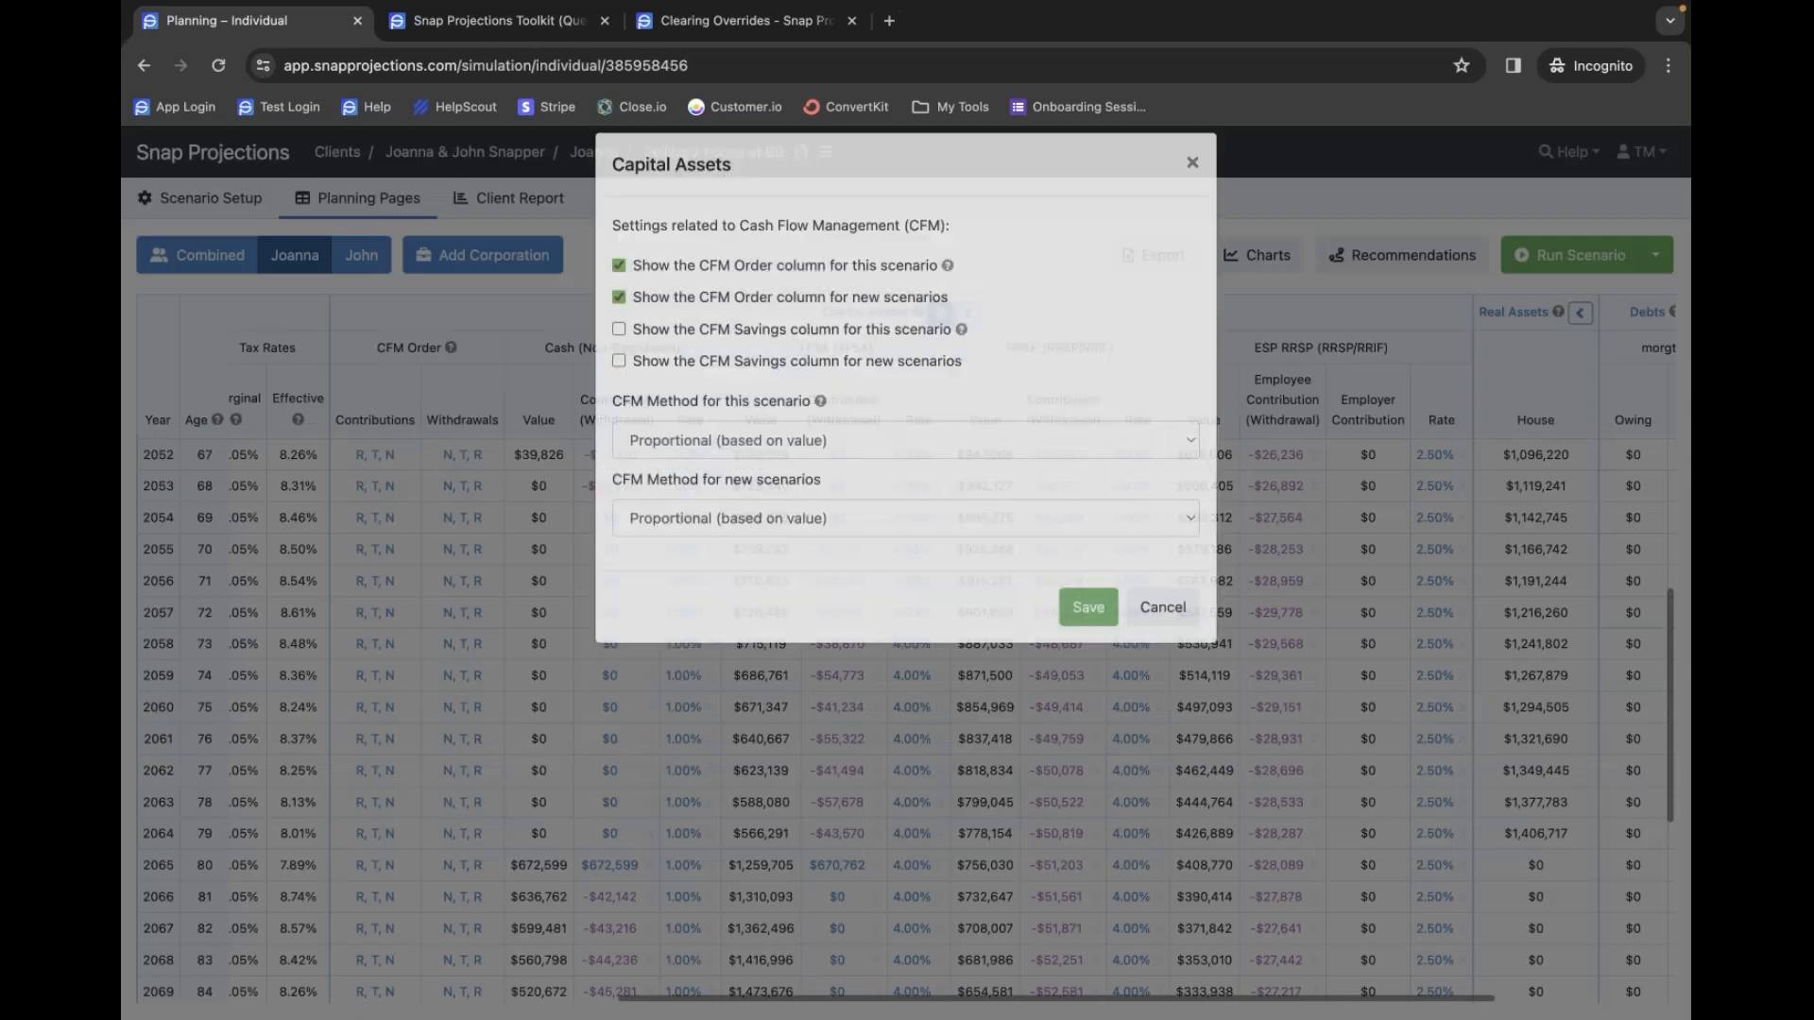
left_click(1273, 406)
scroll(1322, 425, "right", 5)
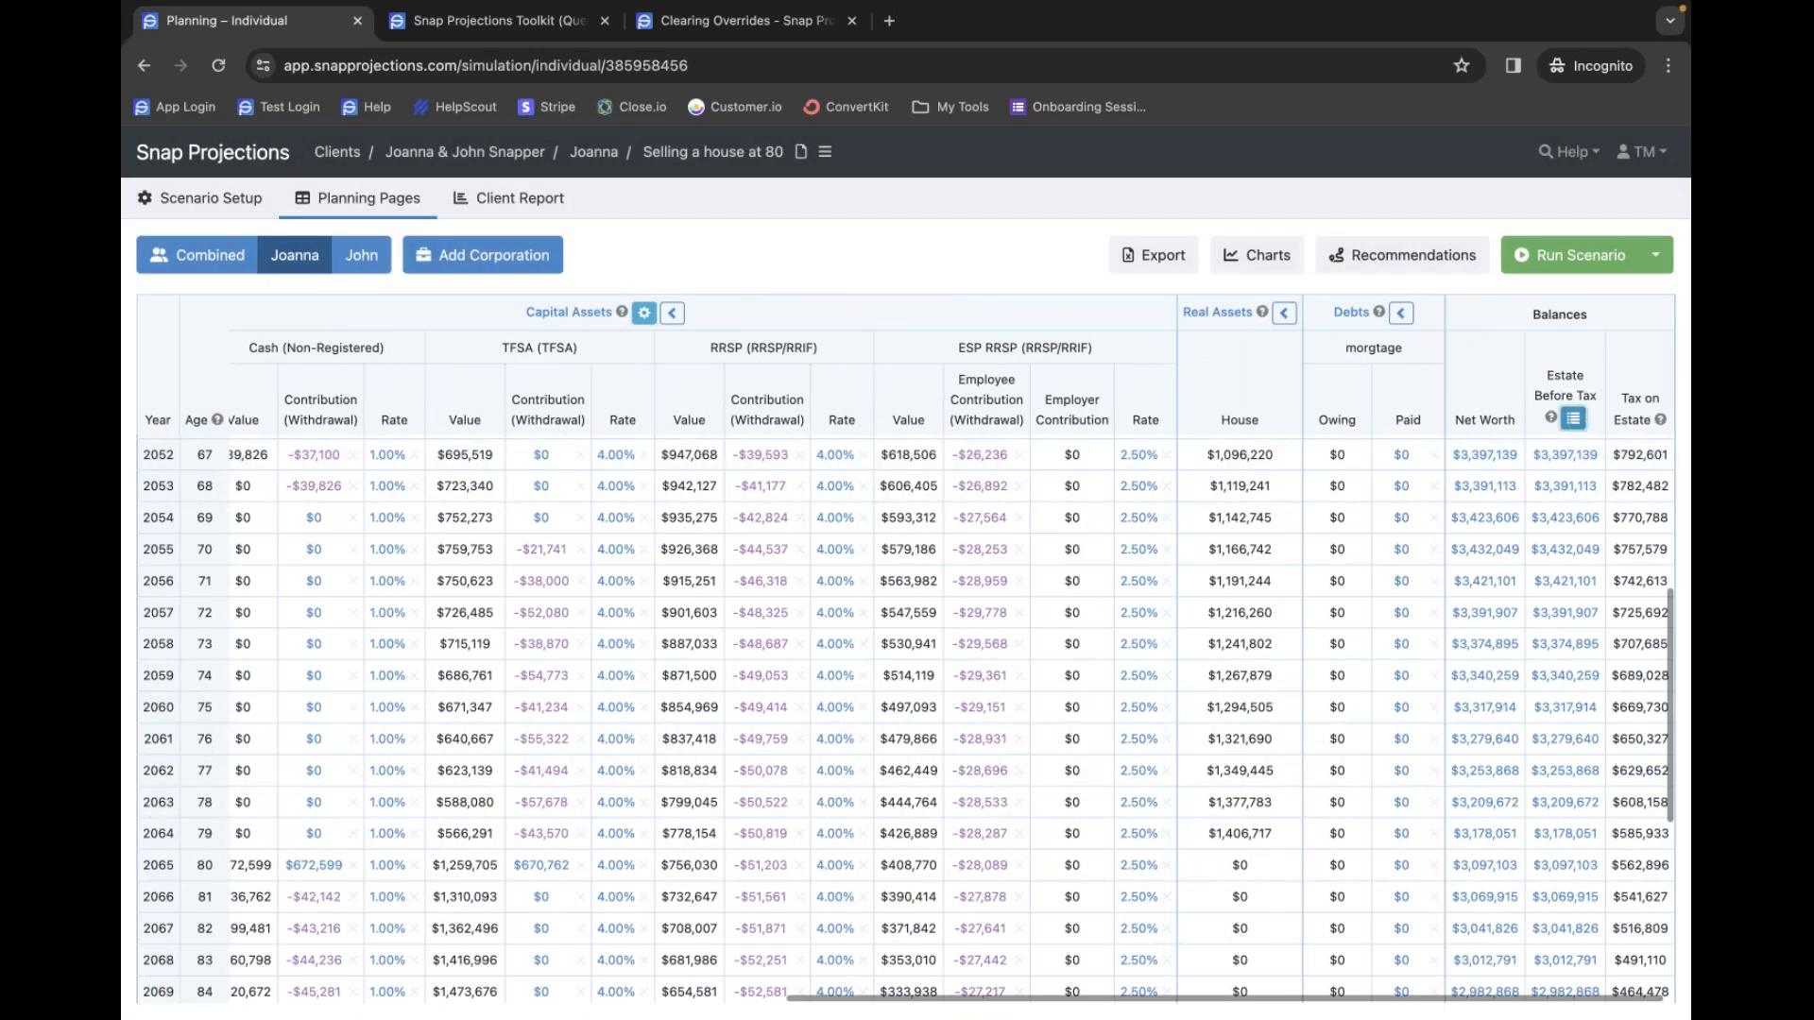
left_click(1574, 414)
left_click(1621, 804)
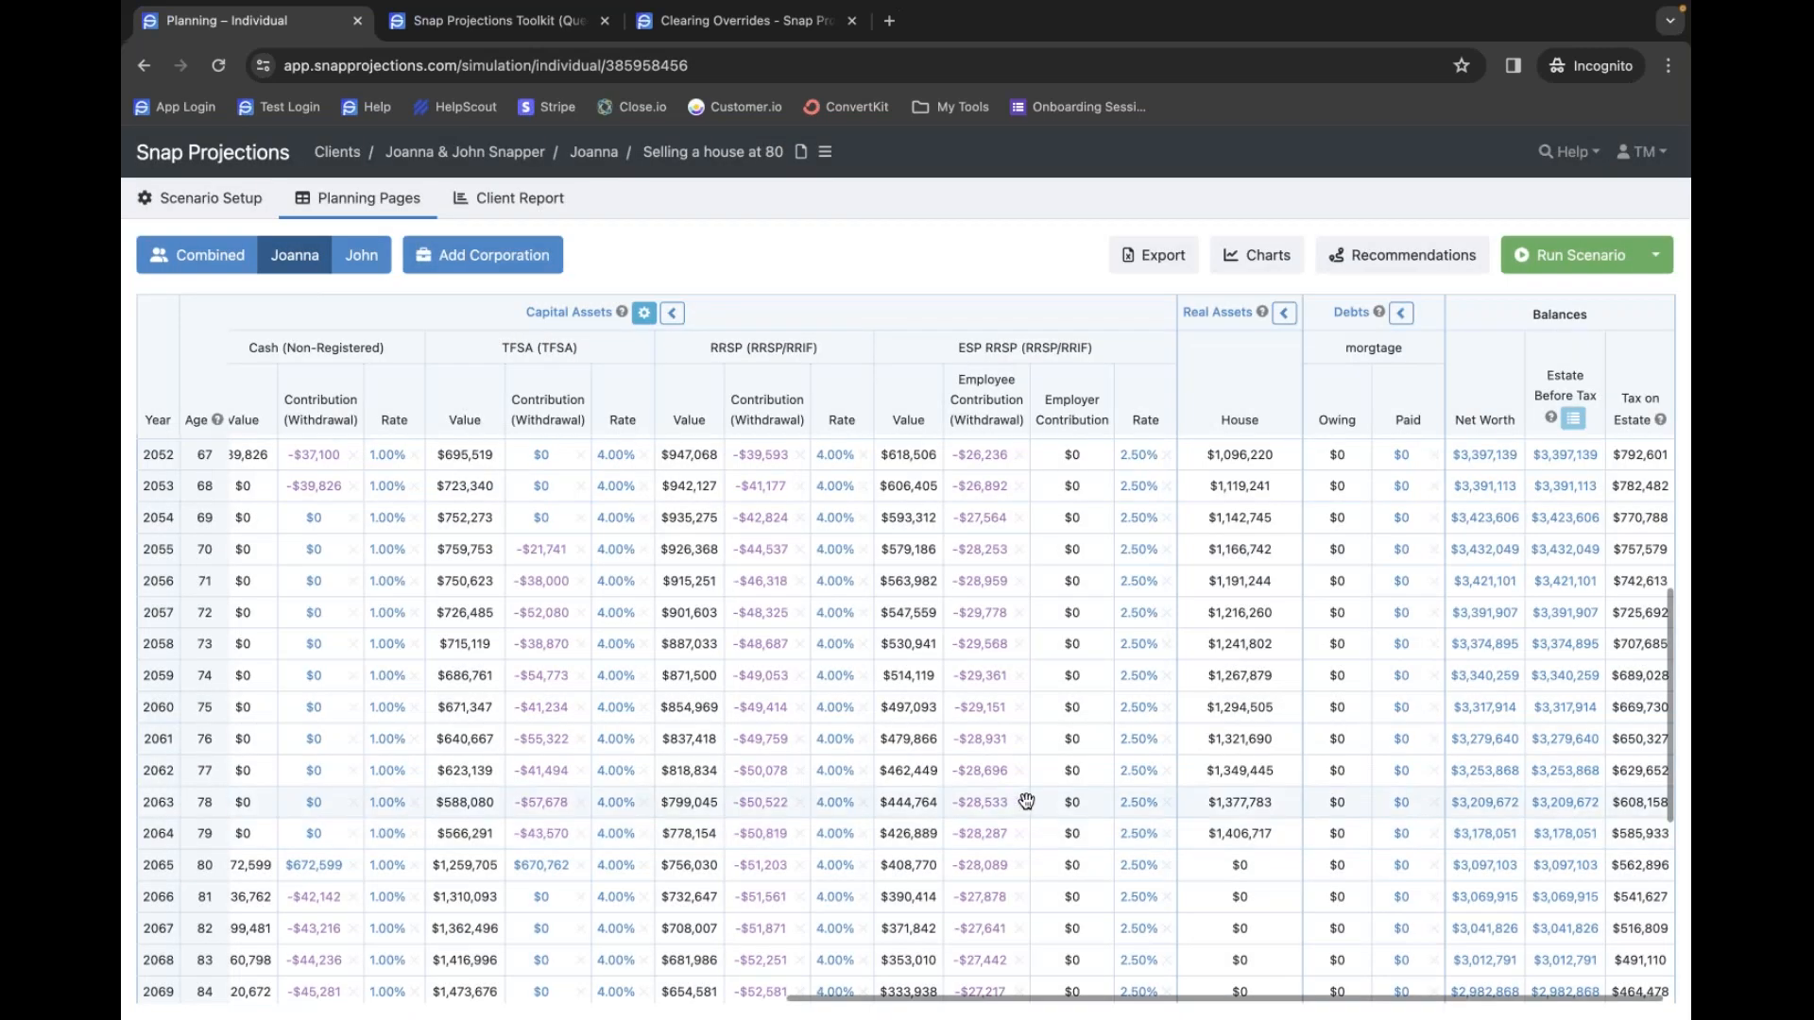
mouse_move(1026, 801)
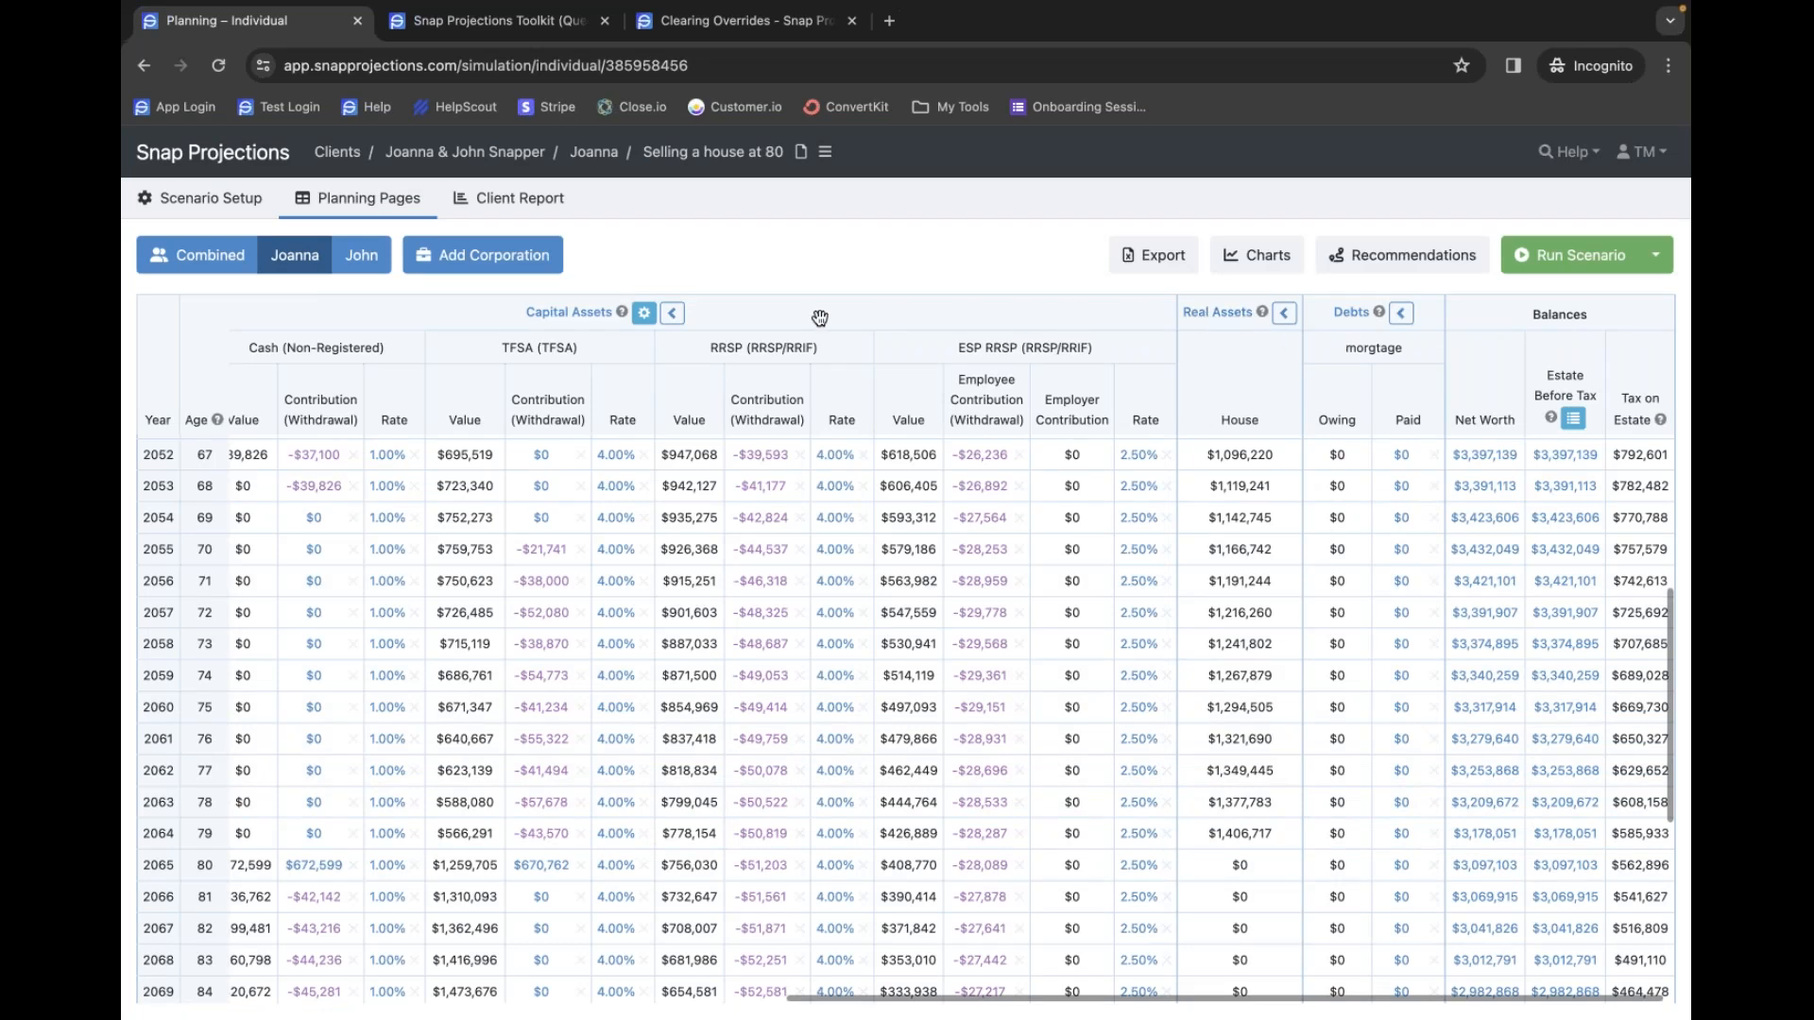
- Open the first spouse's debt setup from the projection and review the mortgage entry and its field explanations
left_click(1349, 318)
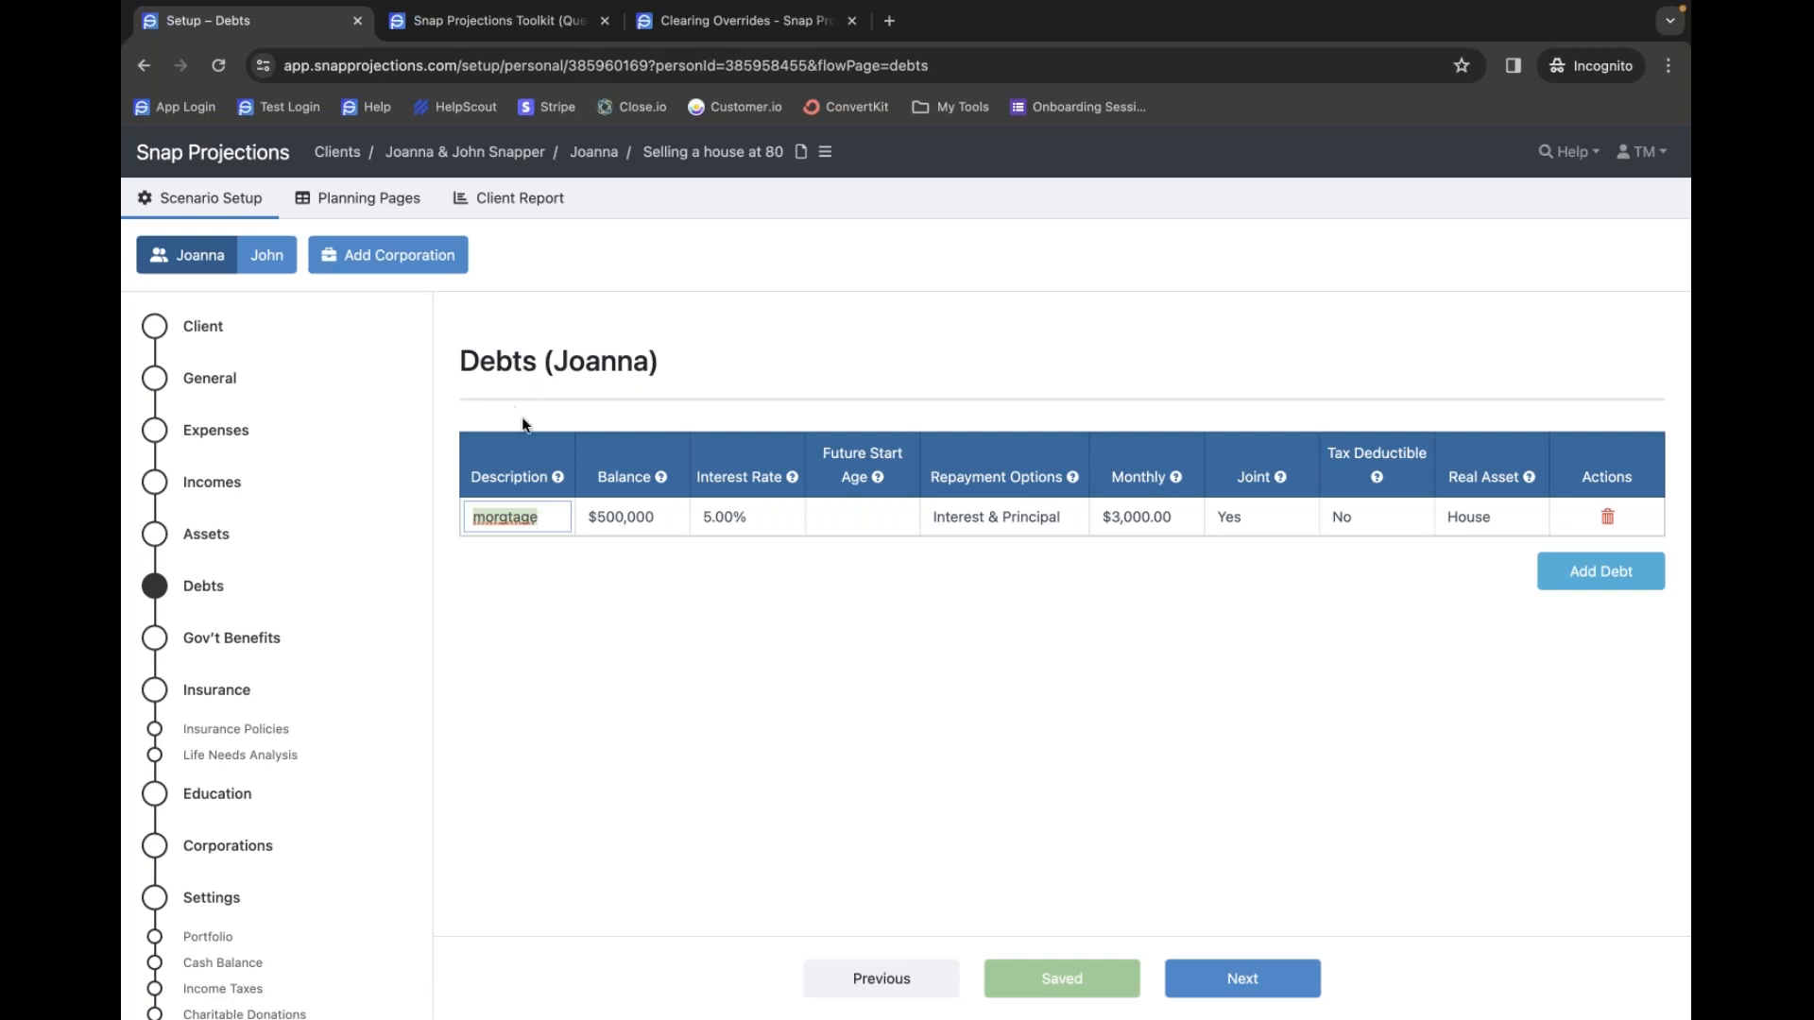
mouse_move(556, 479)
mouse_move(661, 483)
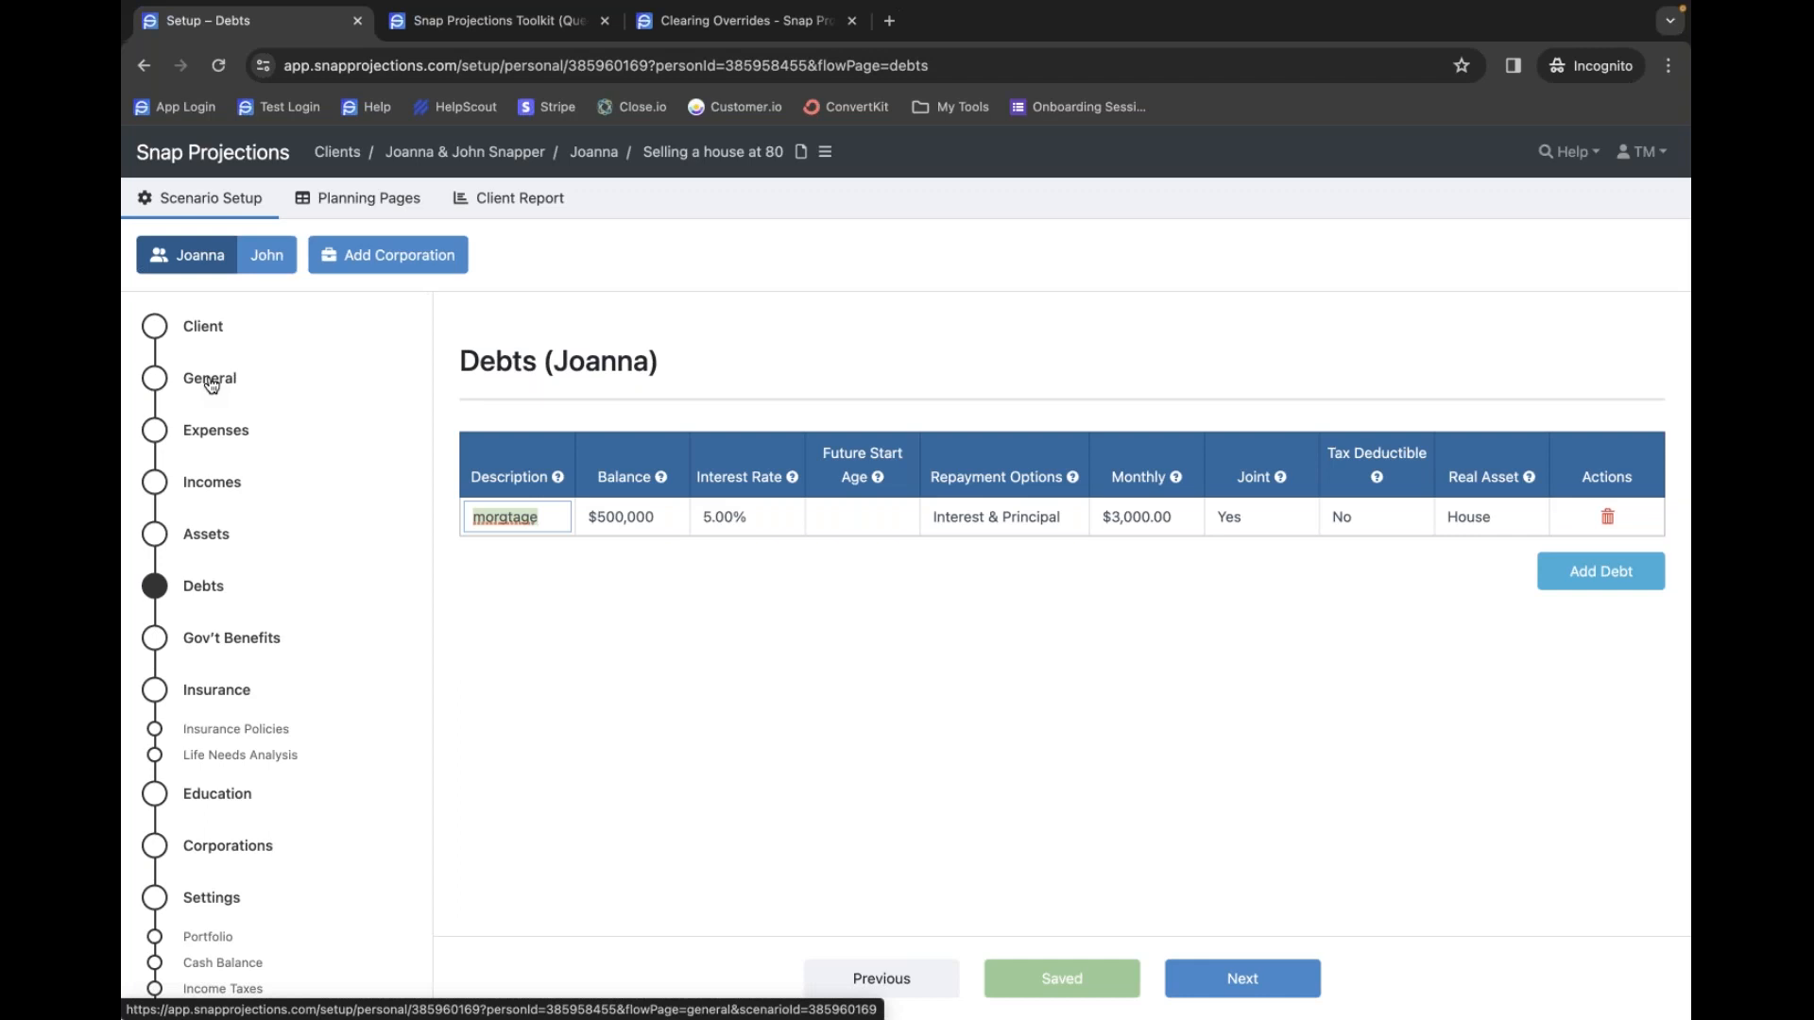
left_click(793, 649)
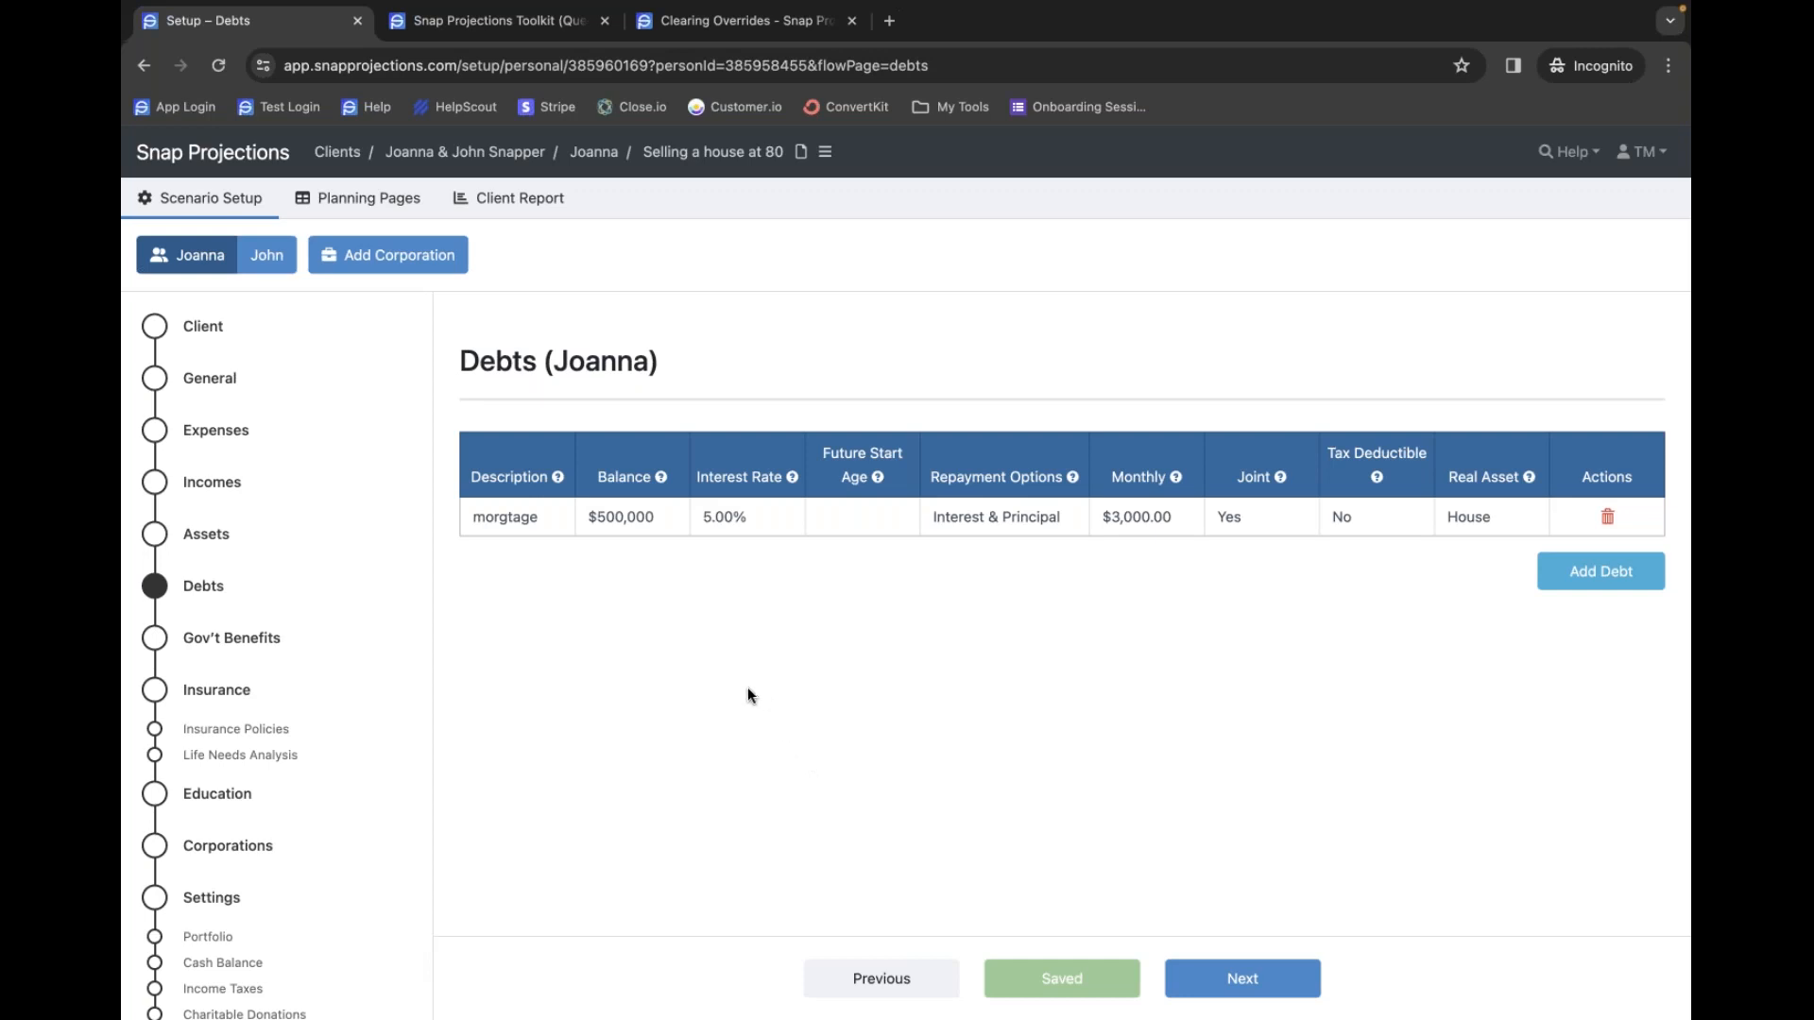
- Return to the first spouse's individual projection and review the house value, debts and estate balances from the seventies onward
left_click(351, 198)
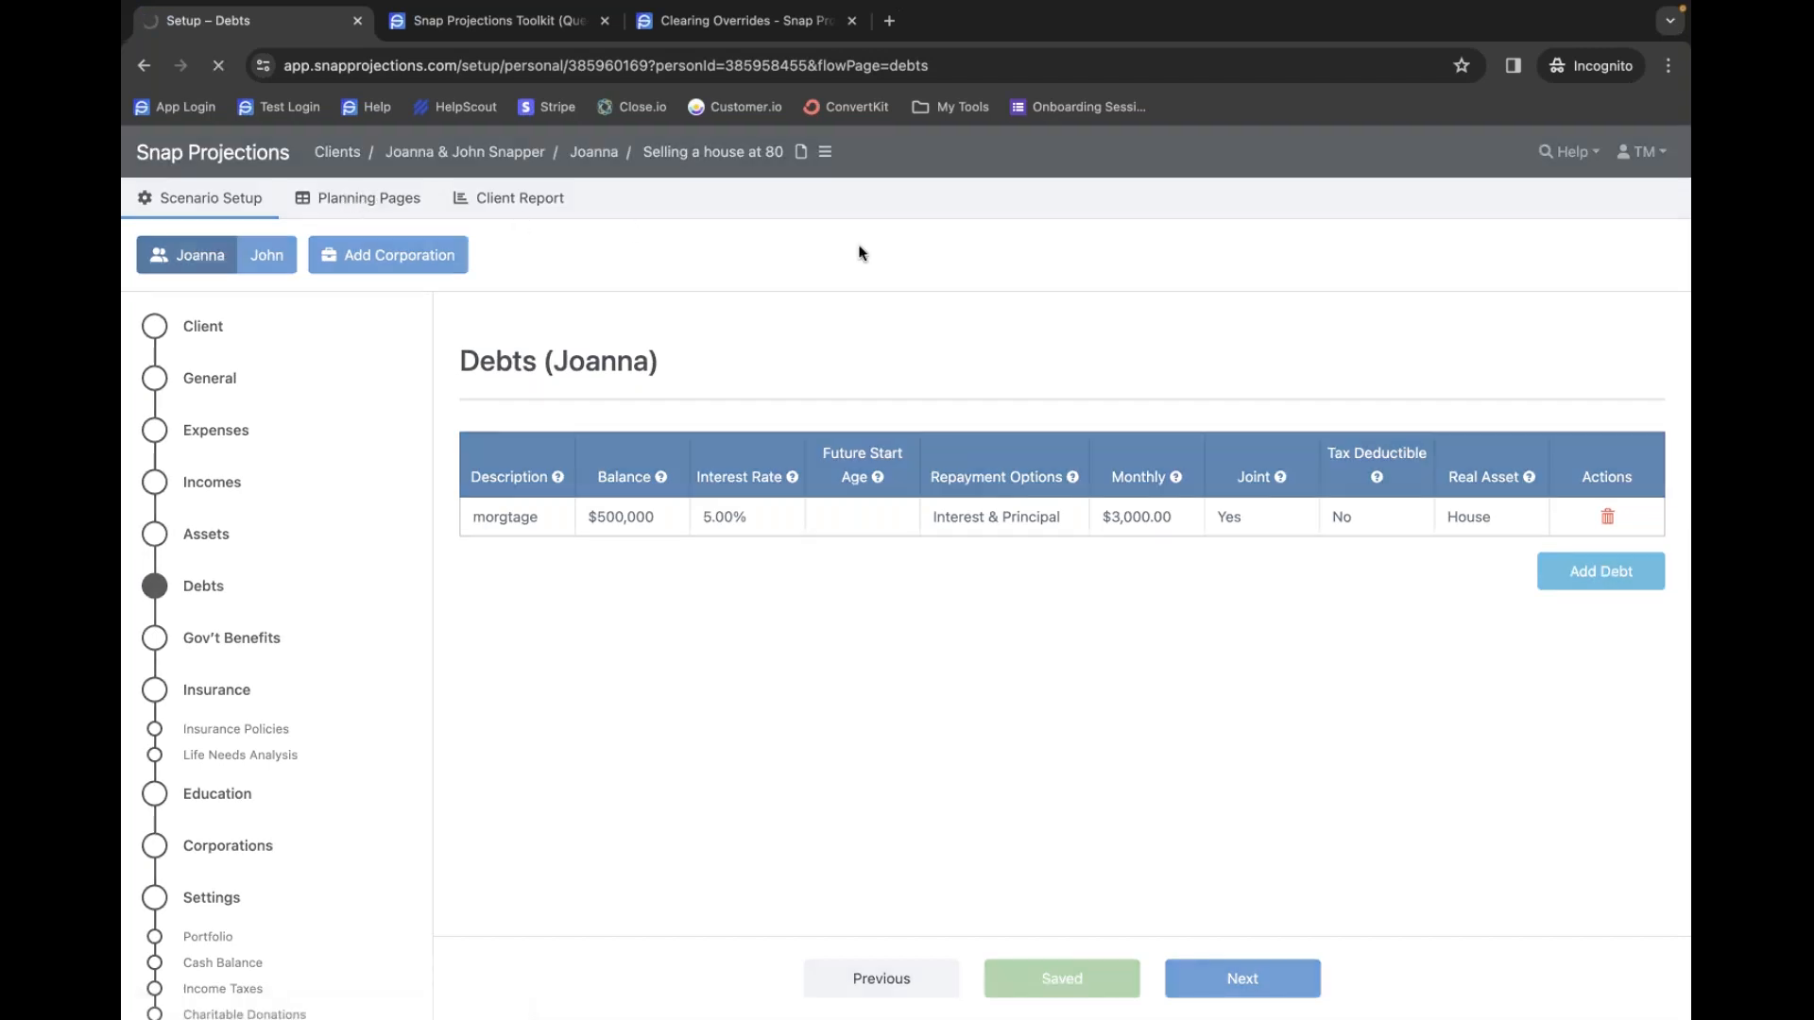
scroll(1128, 581, "down", 10)
scroll(1153, 564, "right", 4)
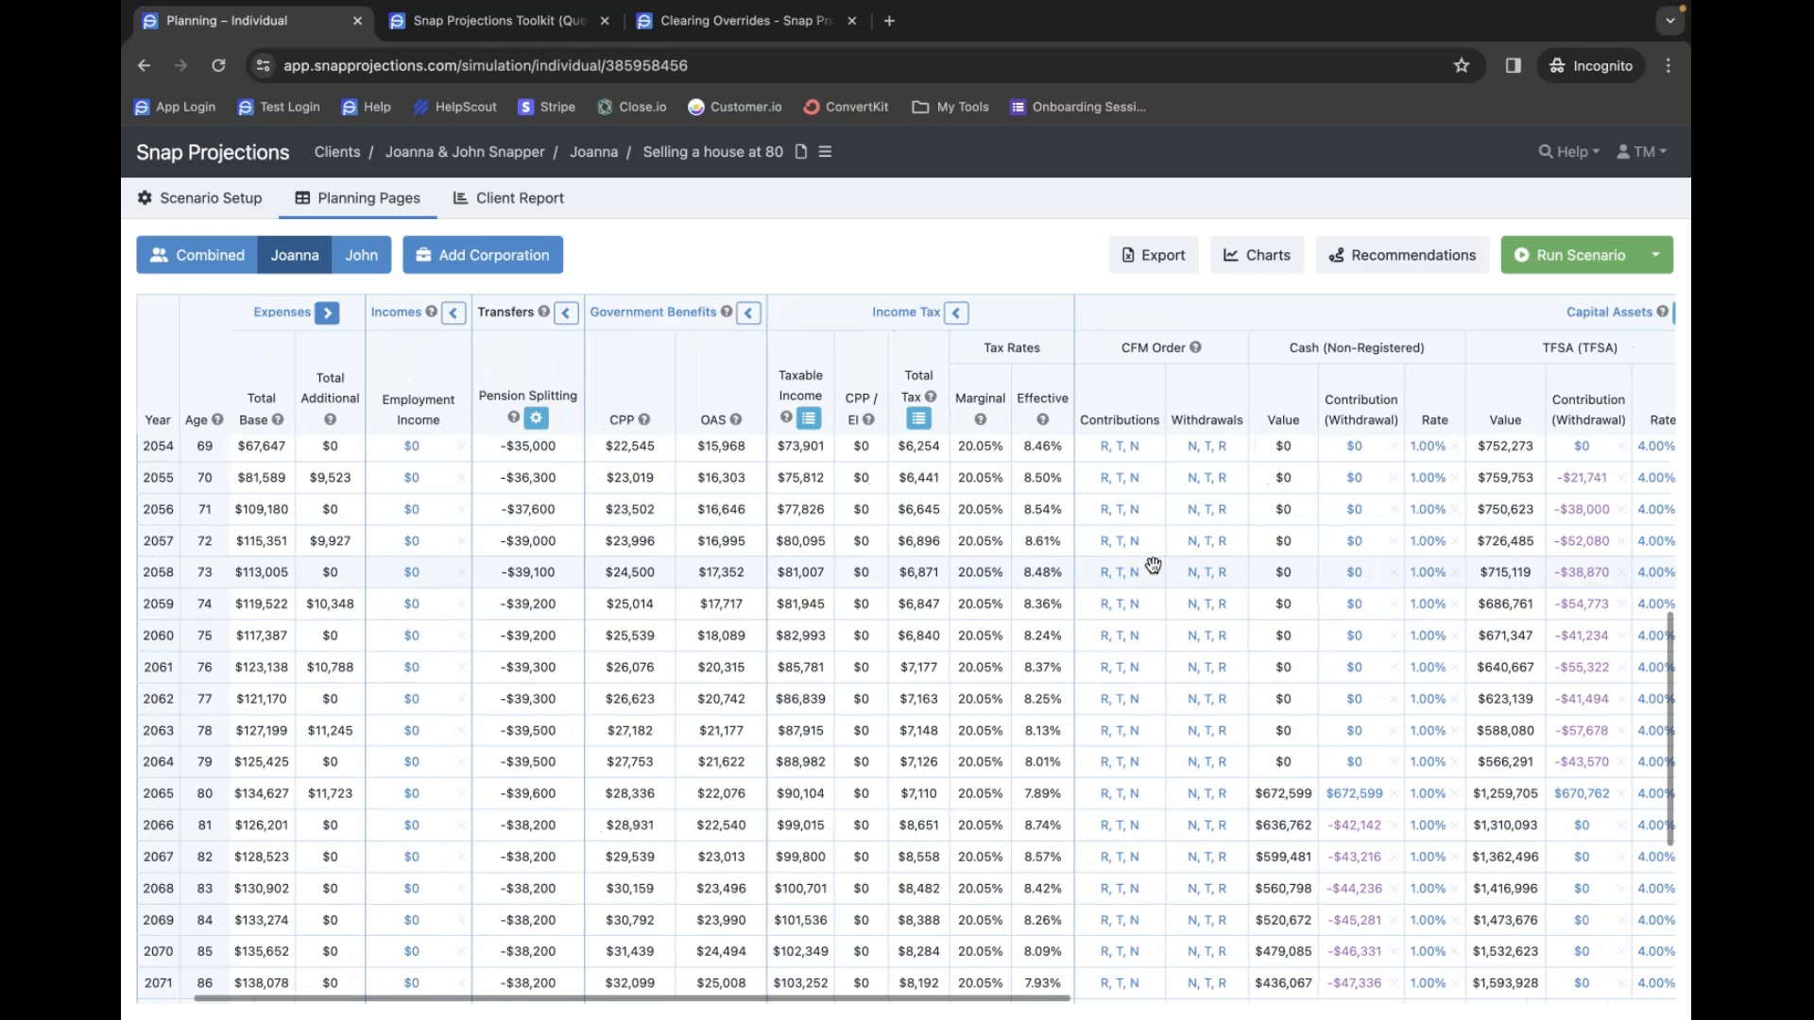
scroll(1110, 544, "right", 8)
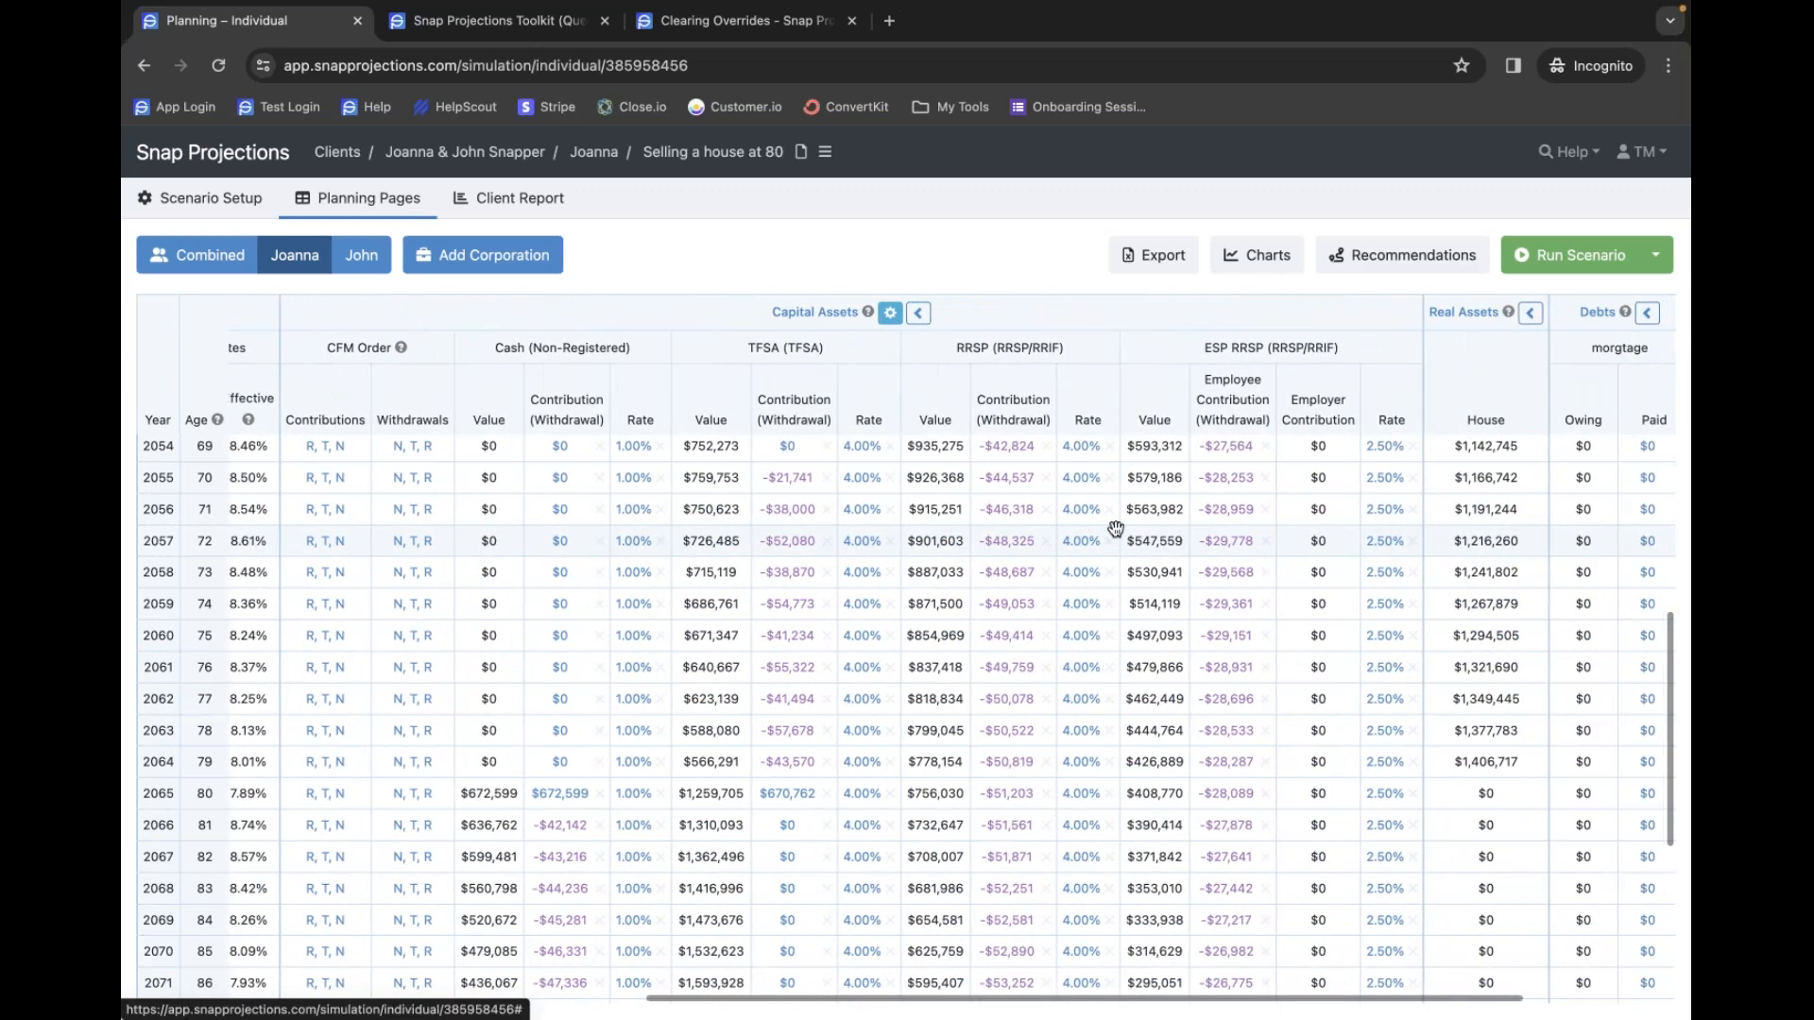
scroll(1271, 576, "down", 3)
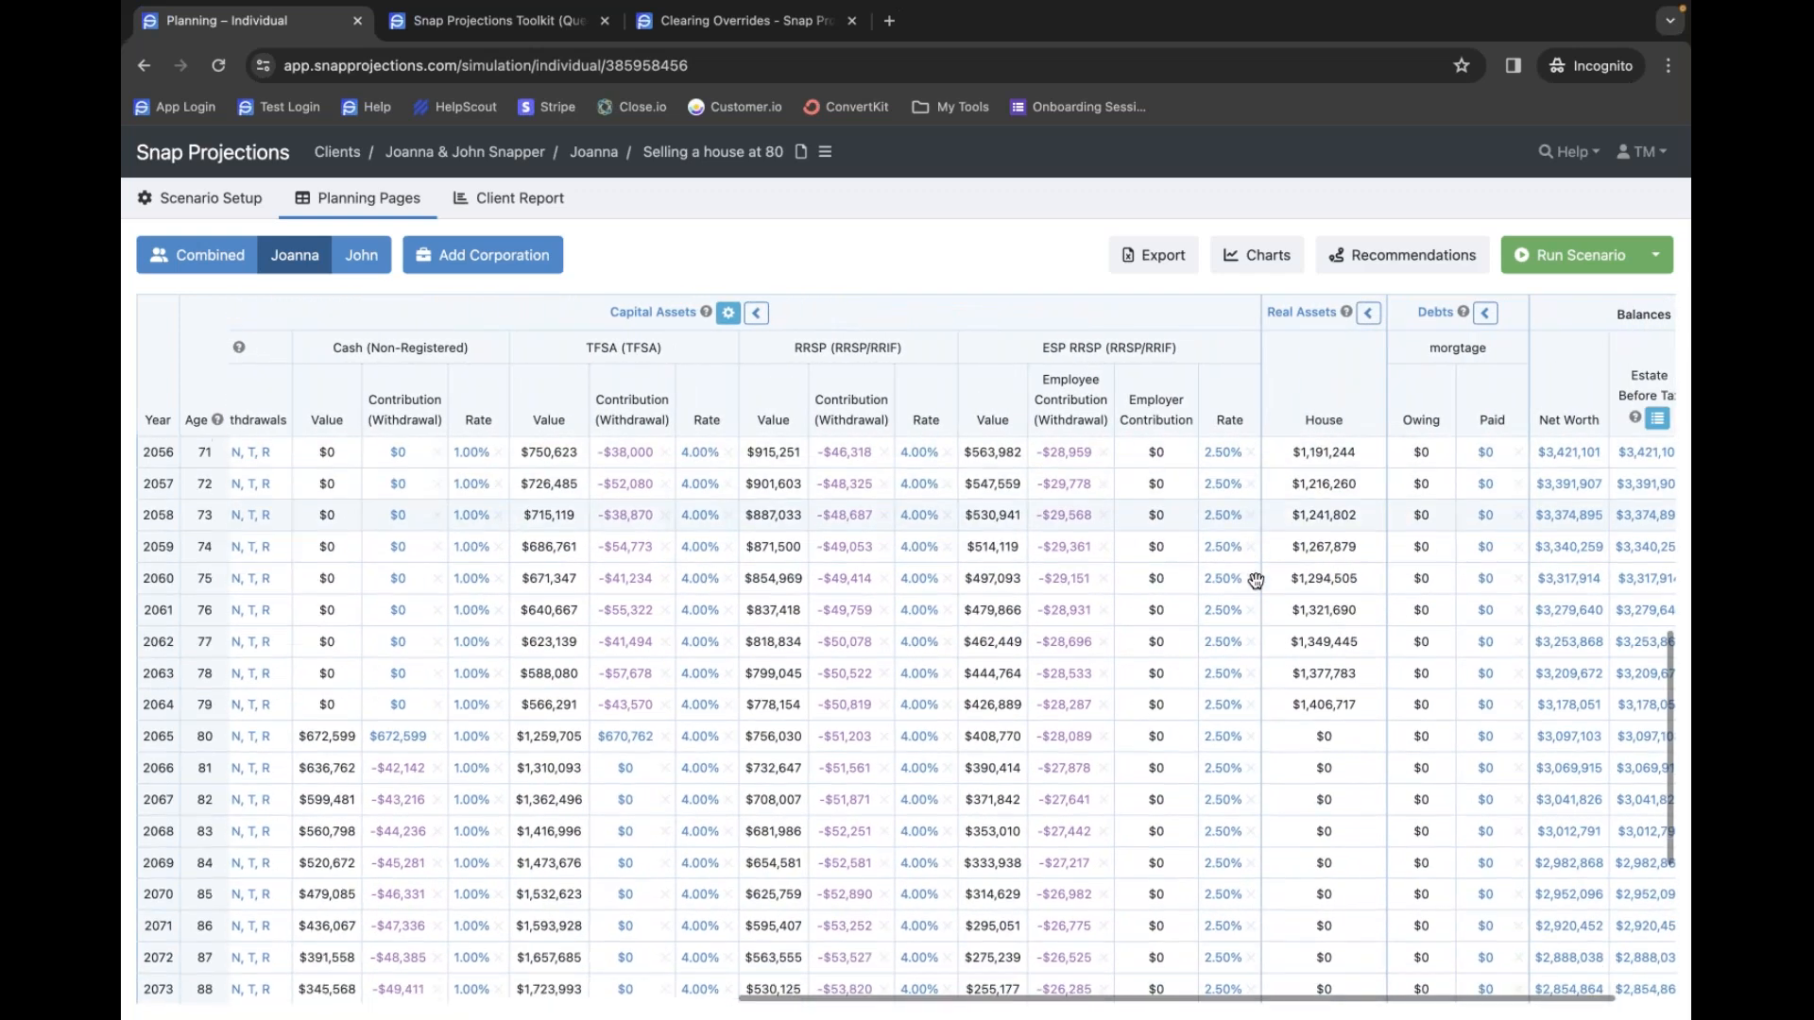
scroll(1277, 579, "right", 2)
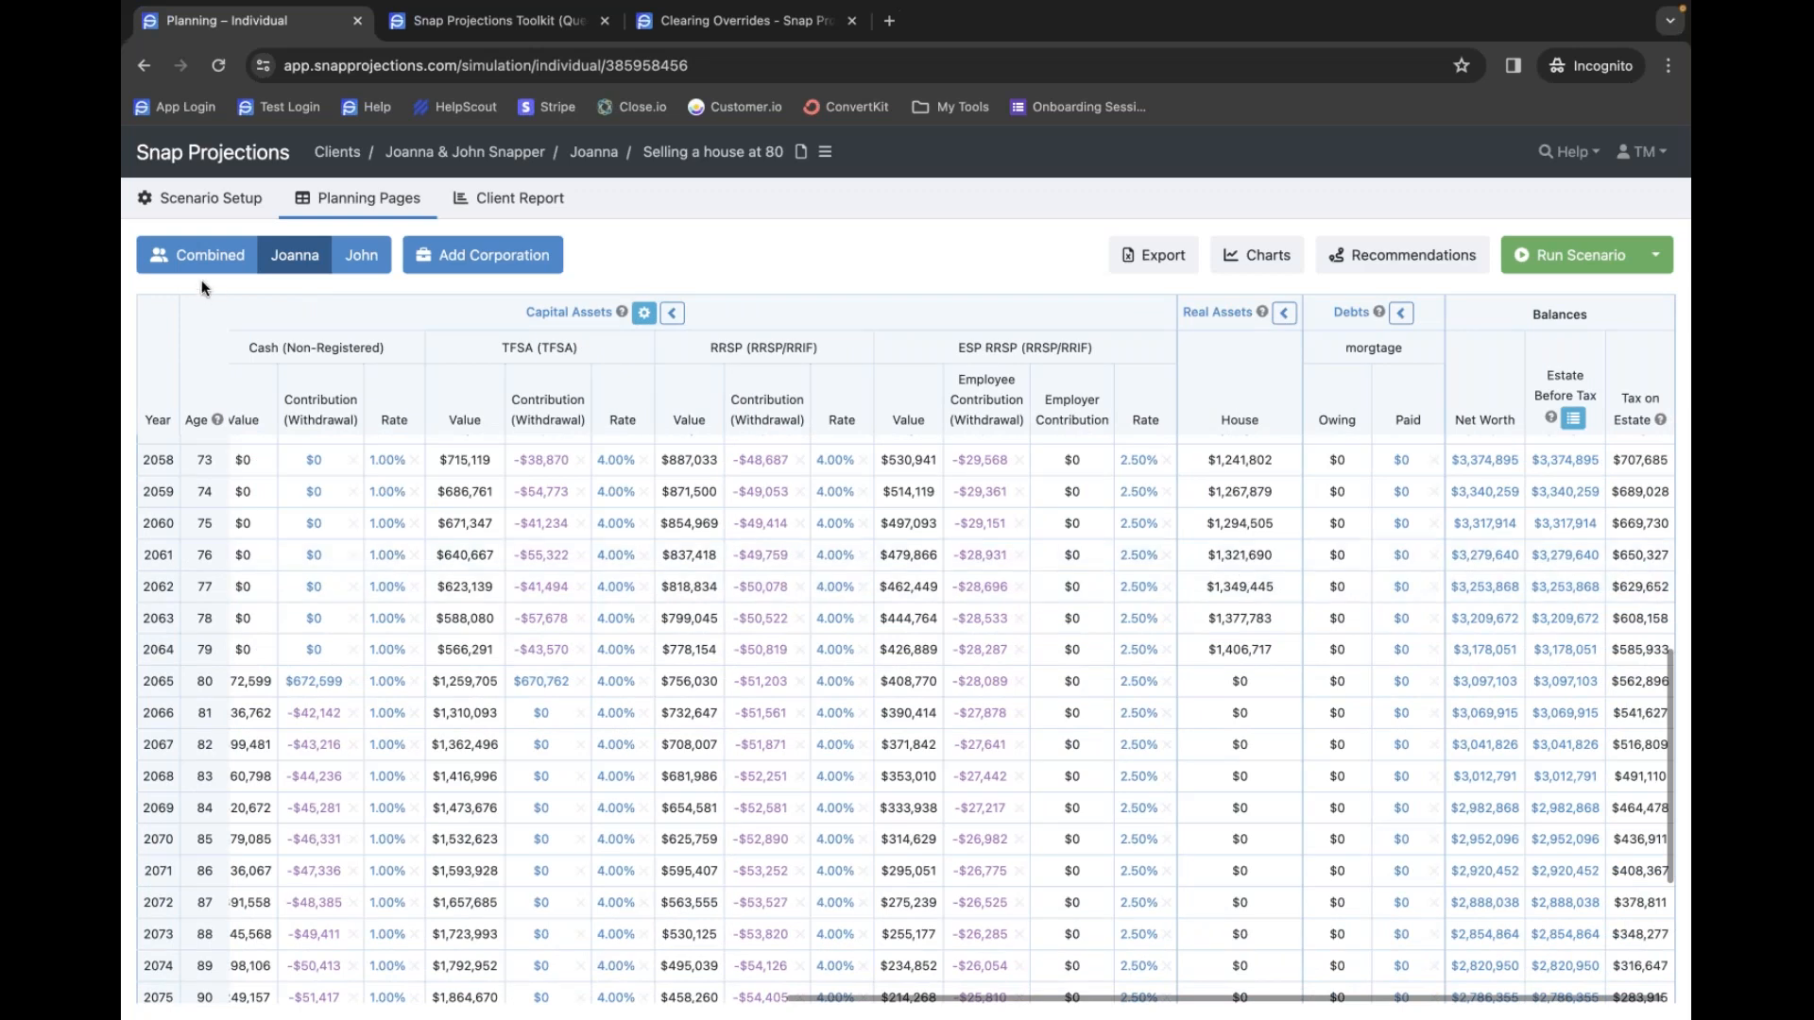
- Open the couple's combined projection and check the real asset sale and net worth at age 80
left_click(192, 256)
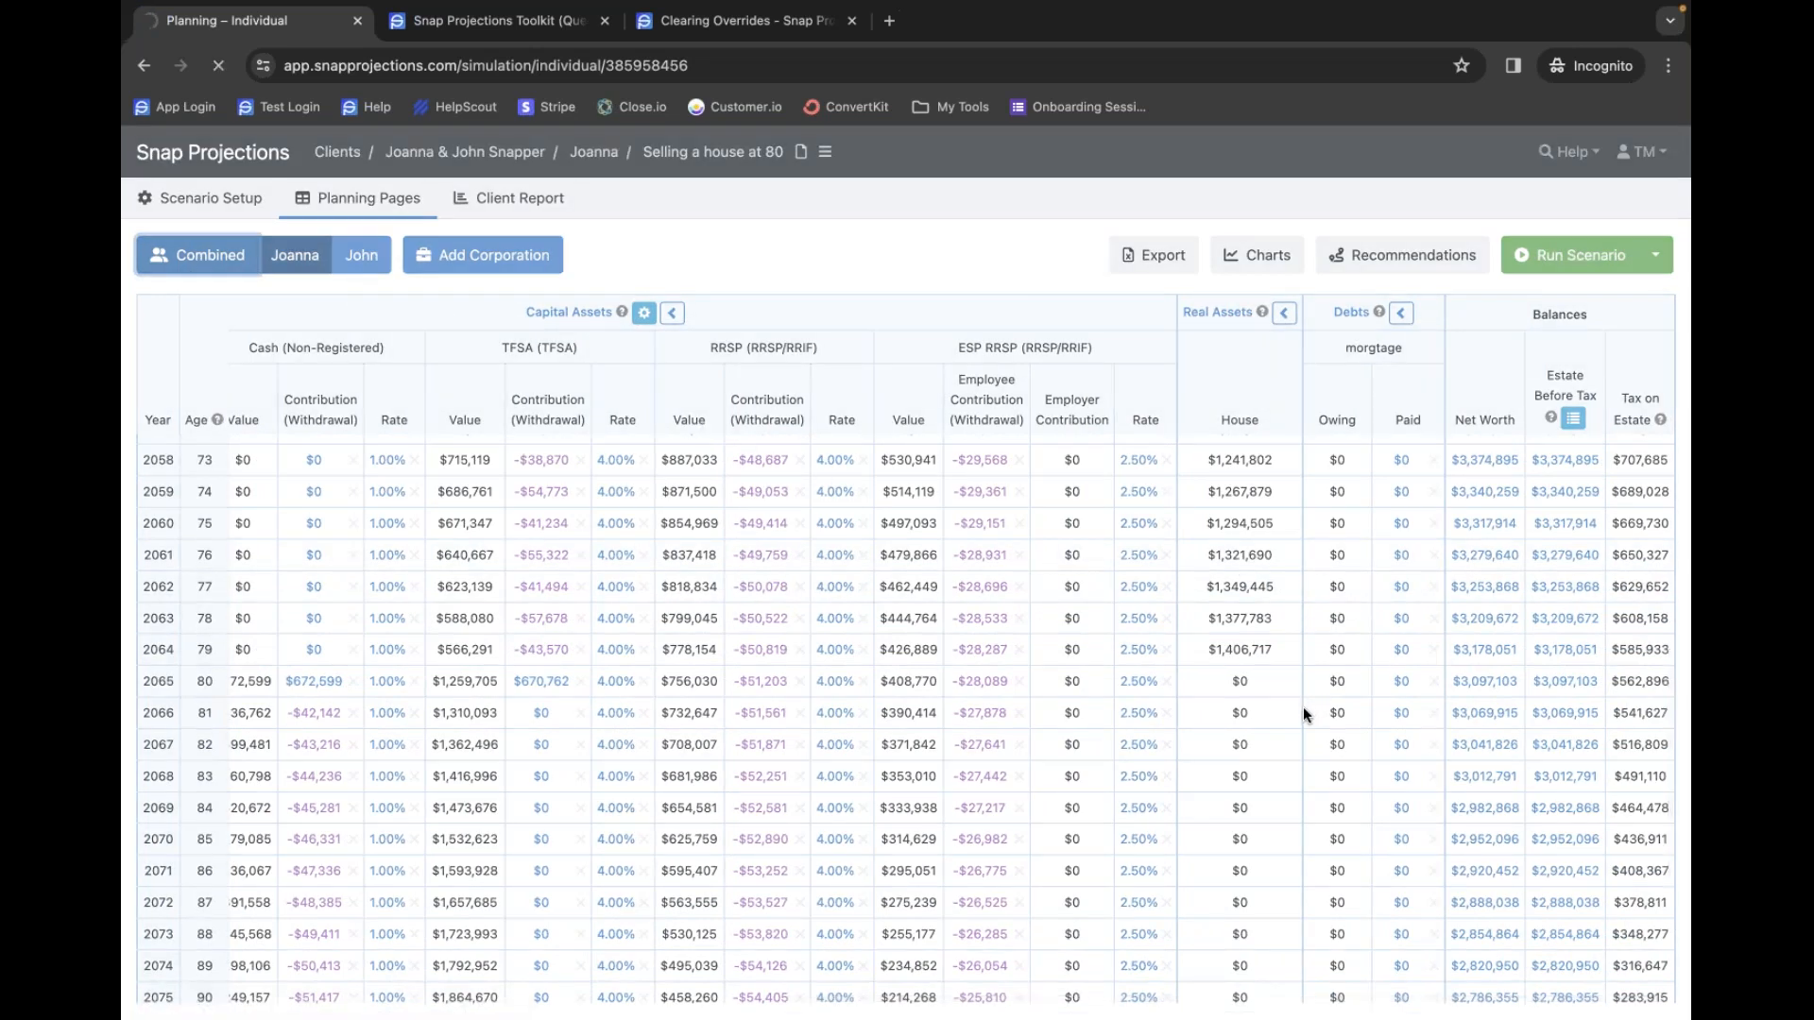
scroll(1346, 728, "right", 1)
scroll(1183, 645, "right", 5)
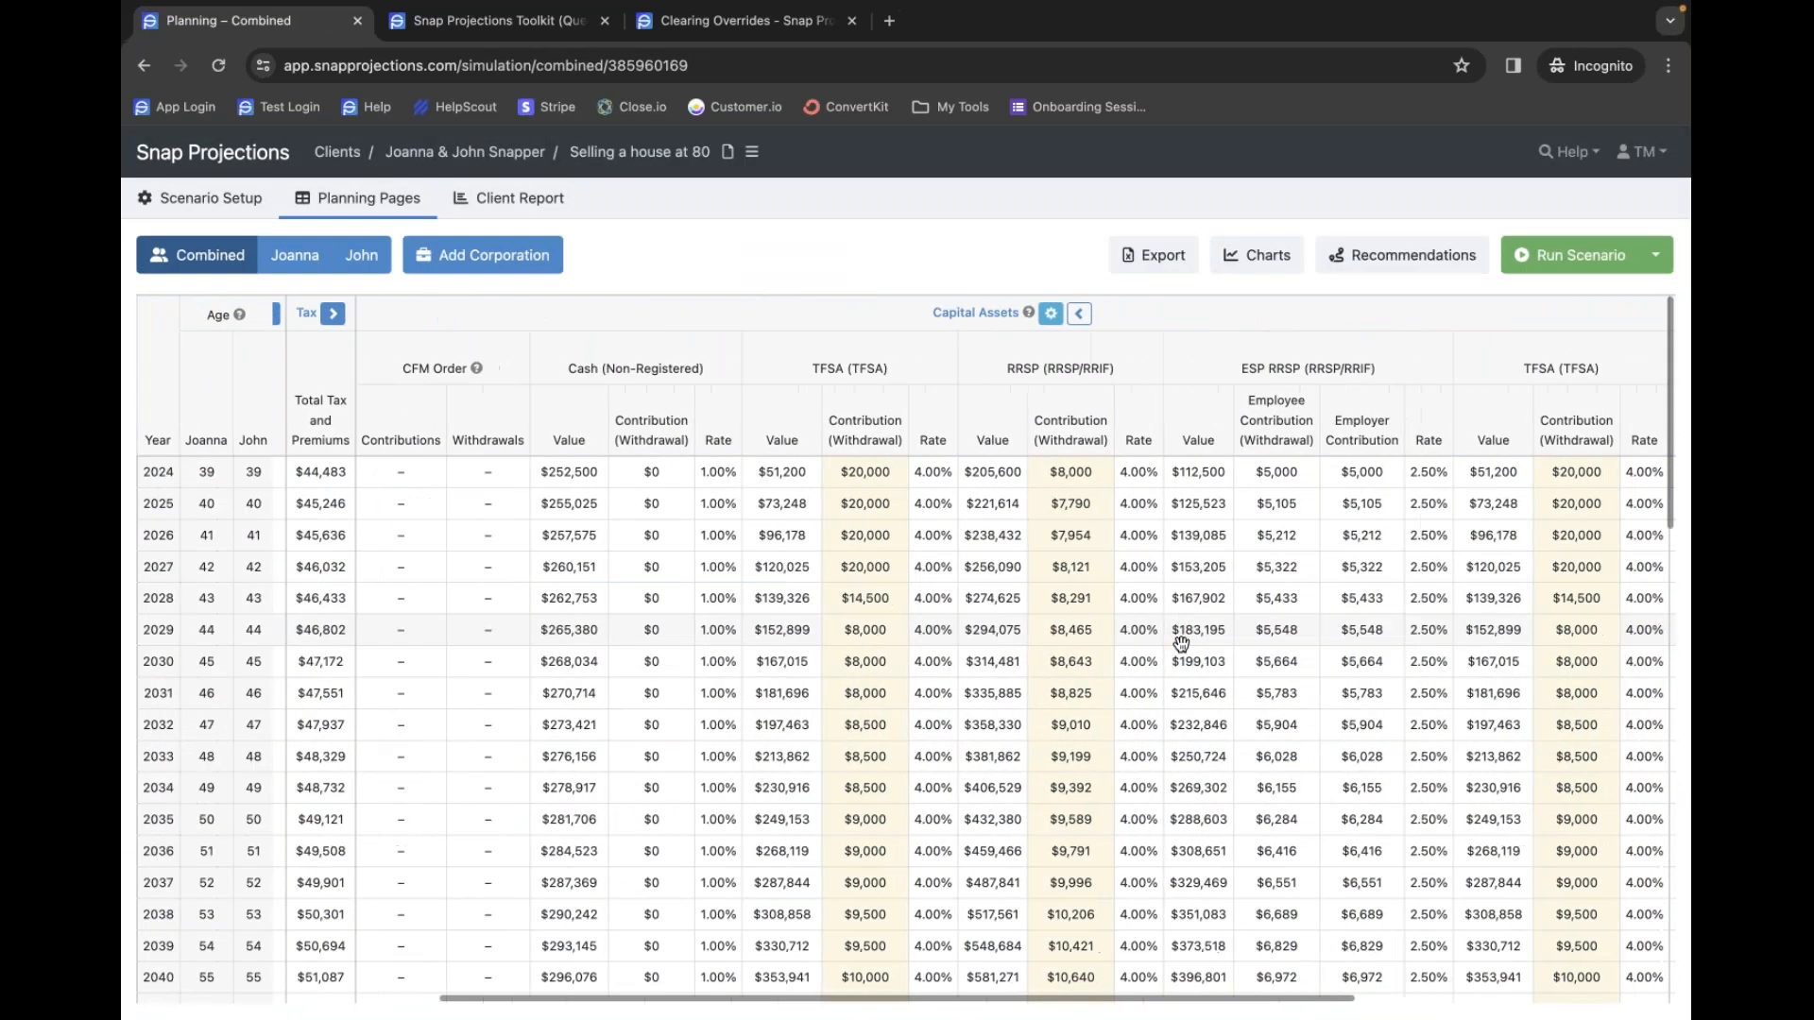
scroll(1181, 644, "right", 4)
scroll(1162, 627, "down", 5)
scroll(1040, 582, "down", 8)
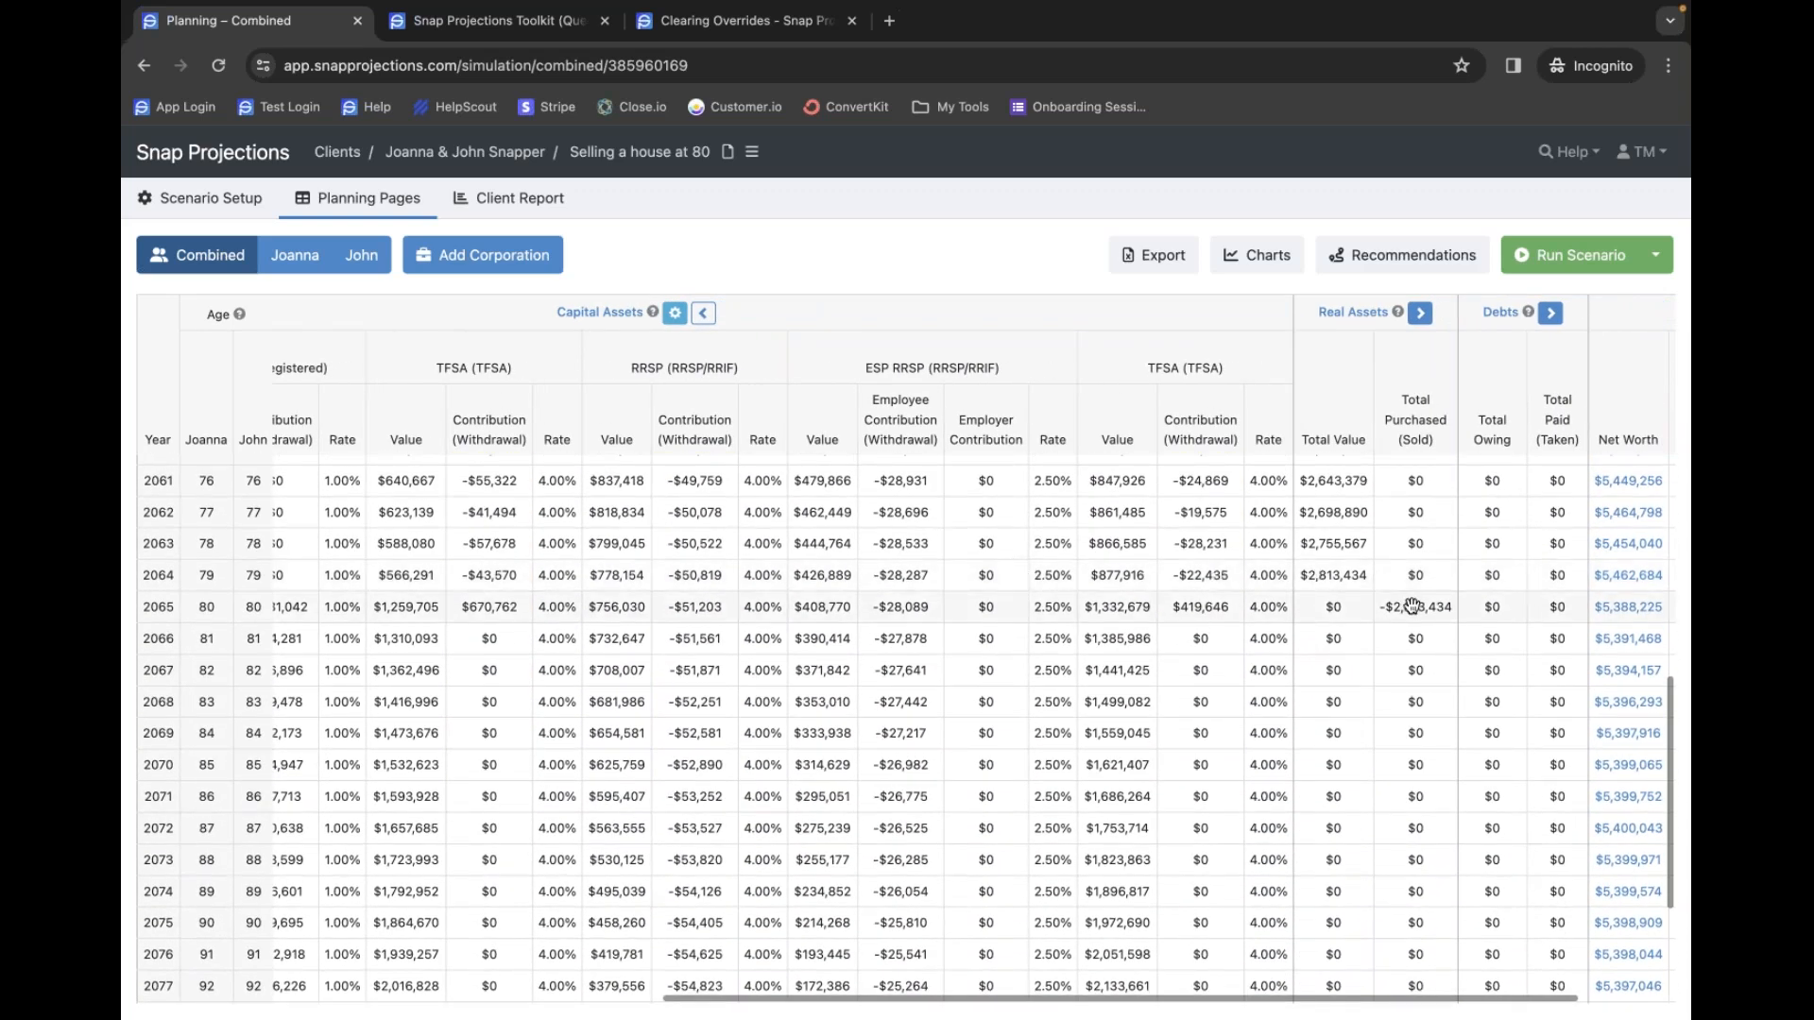
scroll(1412, 606, "right", 2)
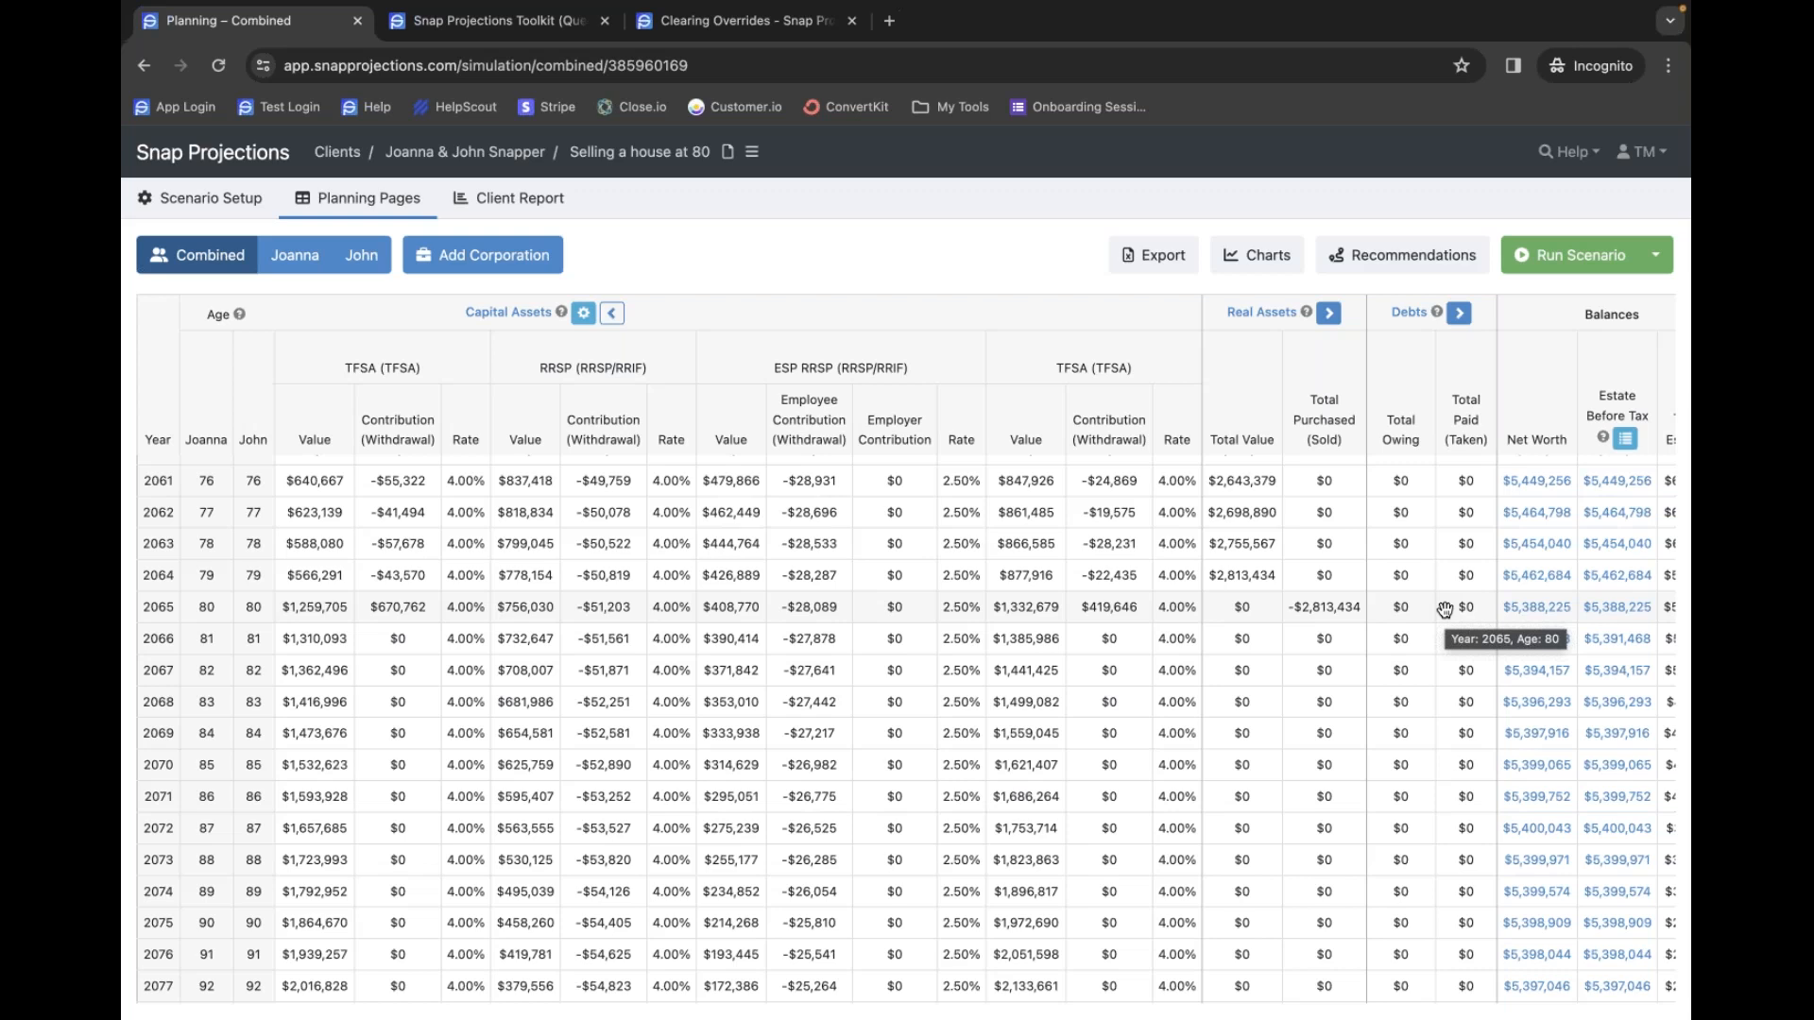
- Check the couple's combined cash contribution at age 80 and each spouse's share of that year's nominal base expenses
scroll(1332, 607, "left", 3)
scroll(1323, 607, "left", 4)
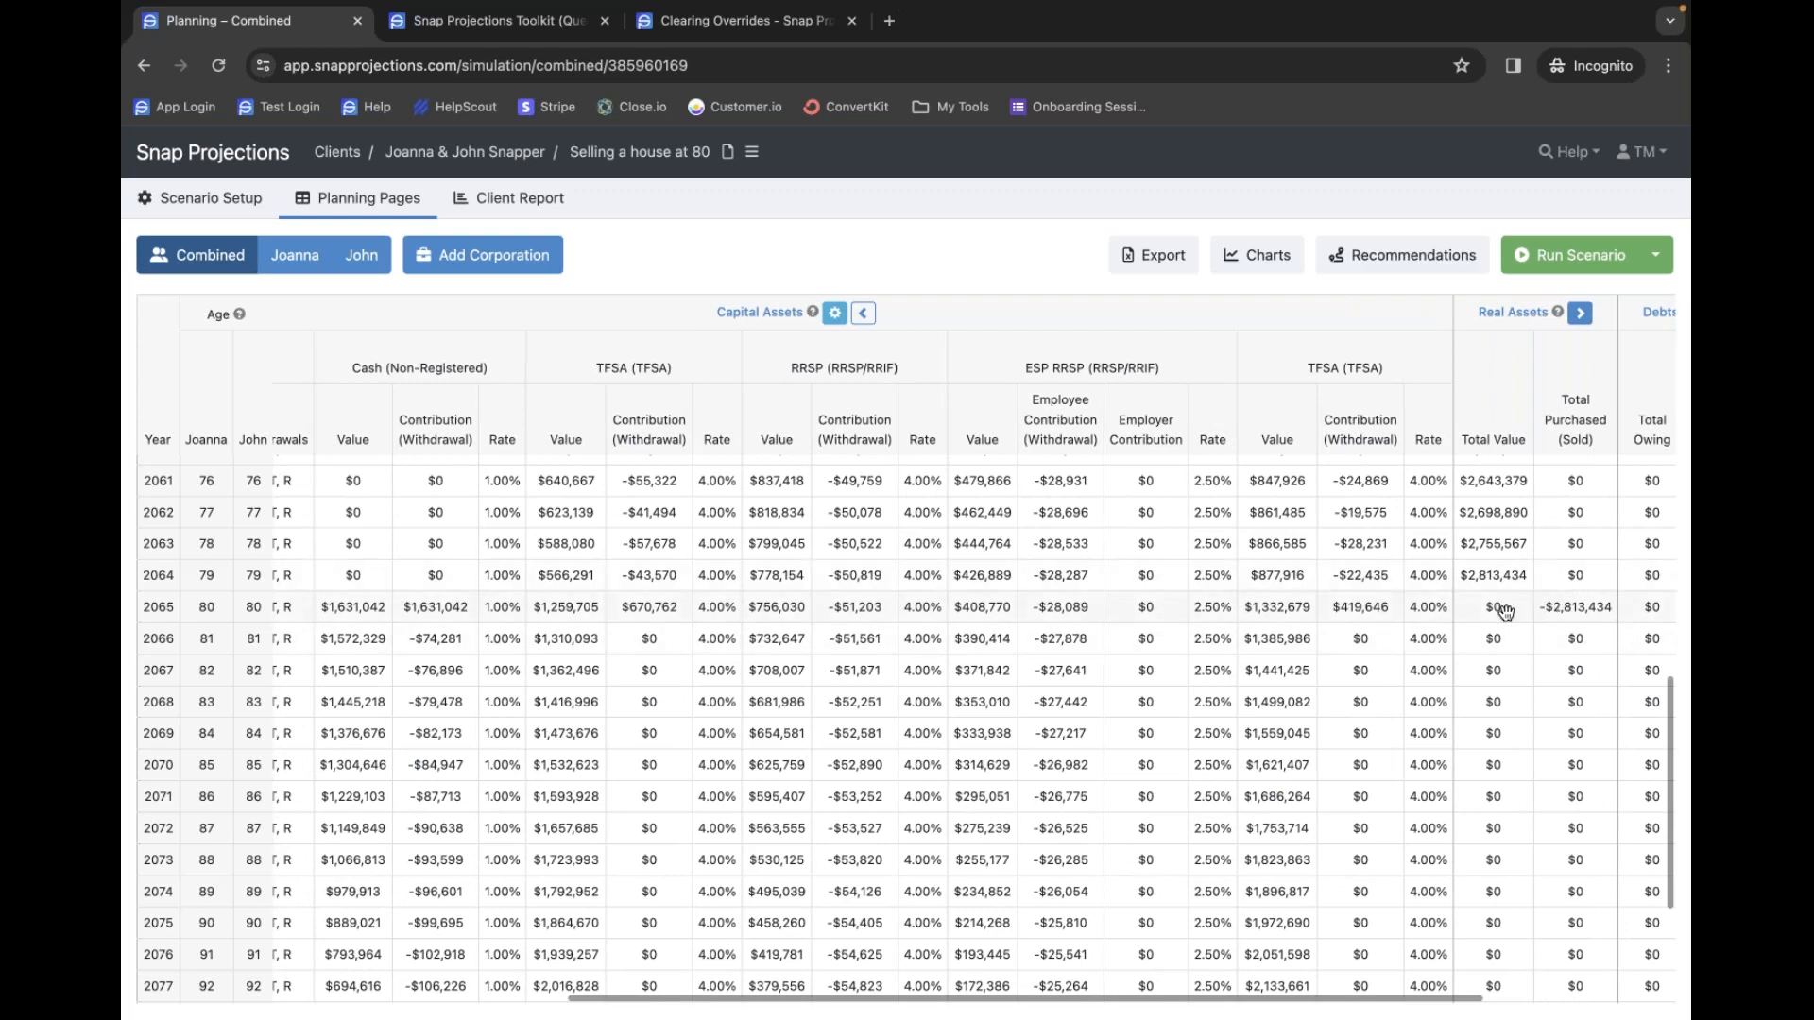
scroll(1505, 612, "left", 10)
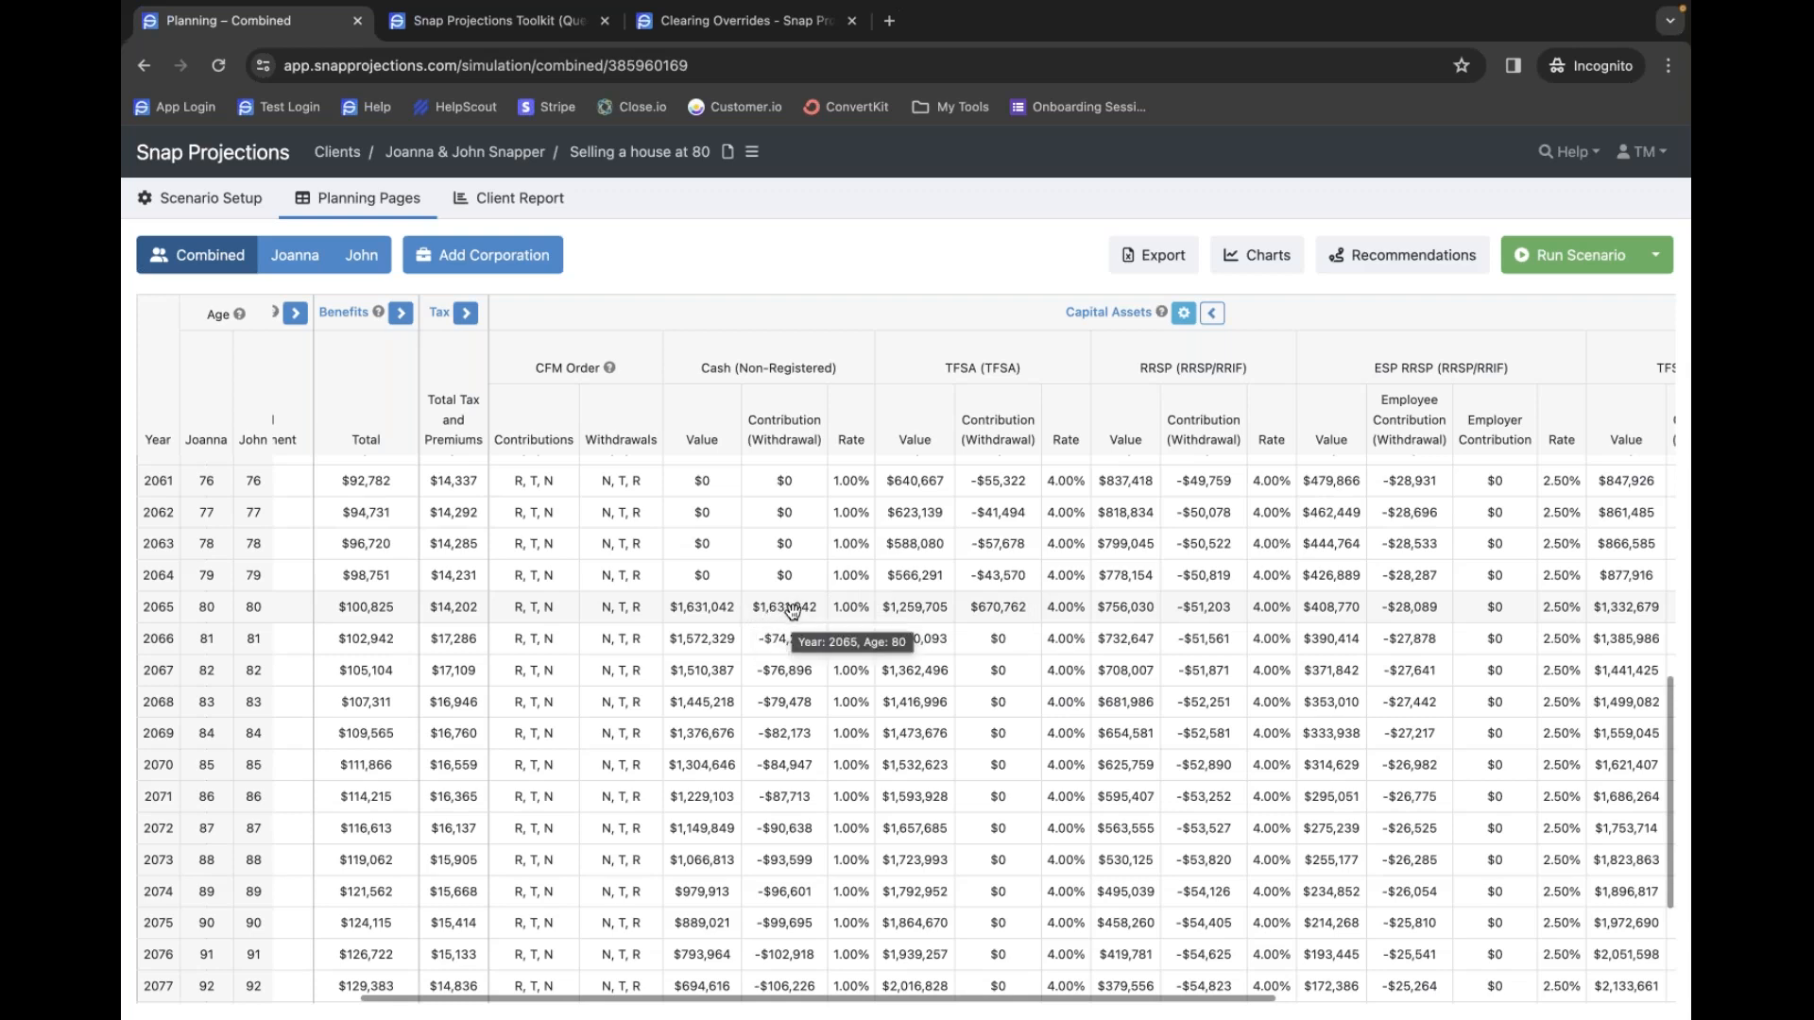
scroll(791, 611, "left", 8)
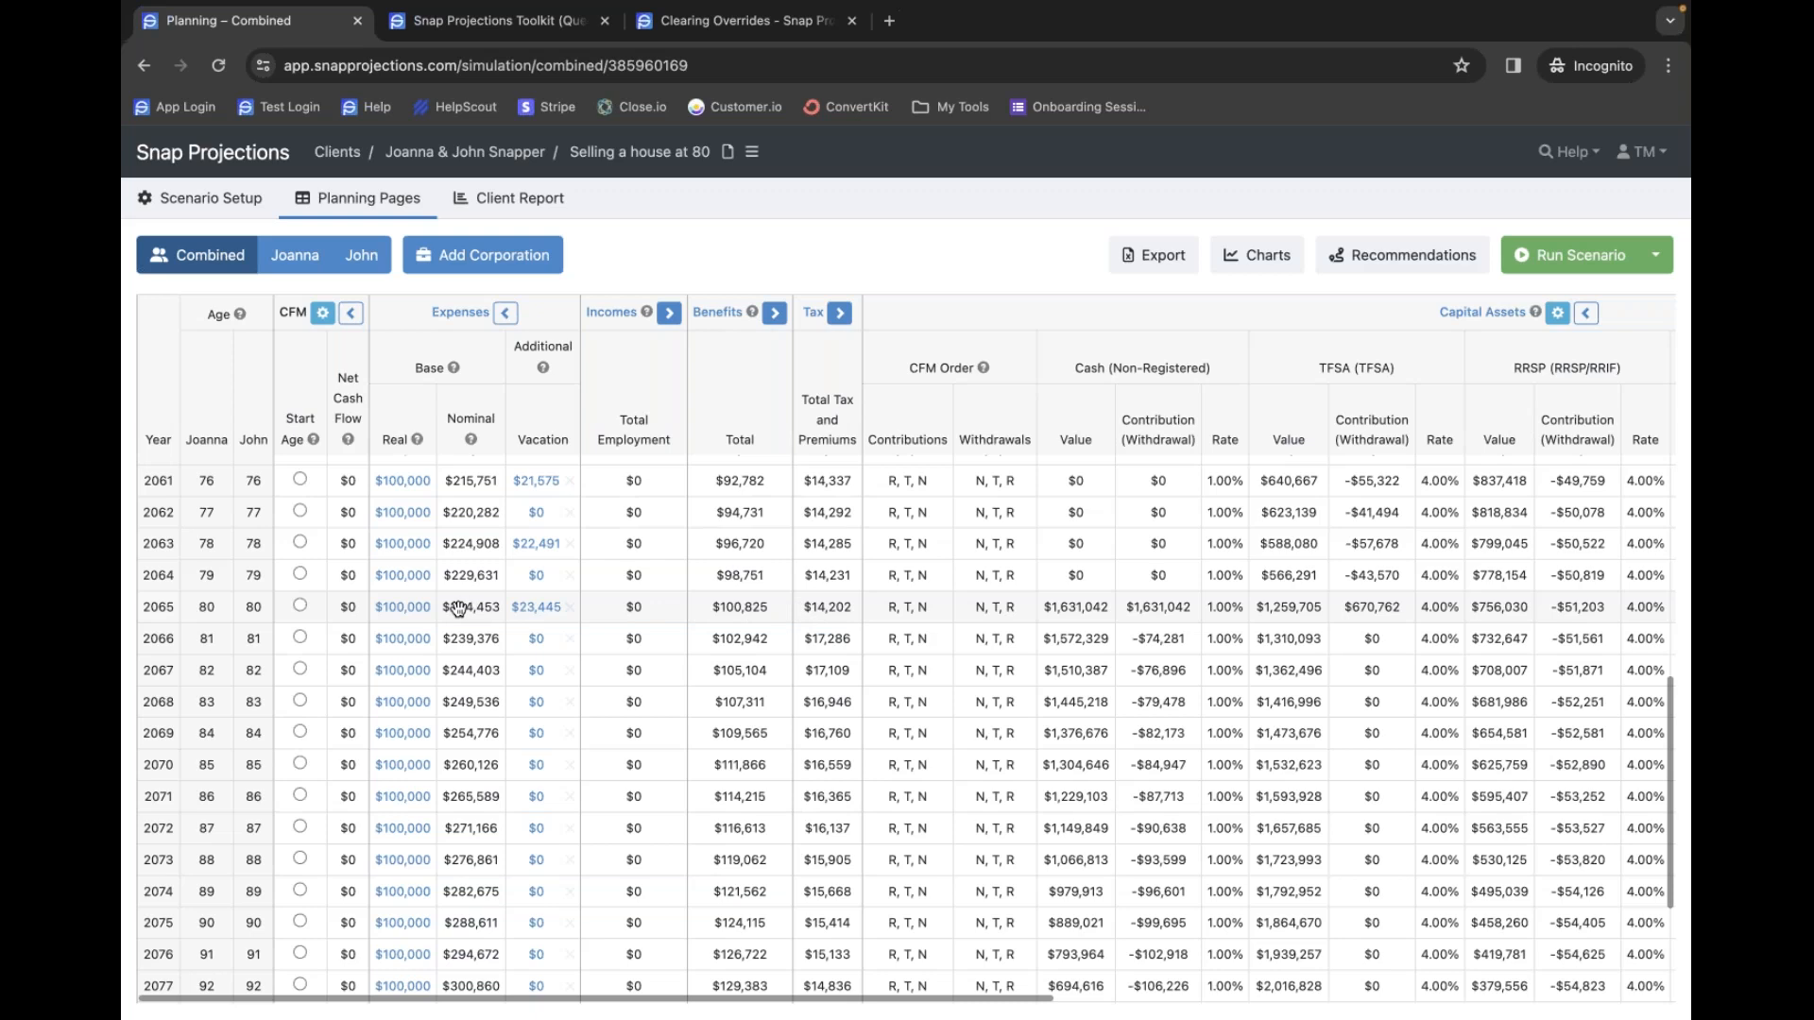
mouse_move(456, 609)
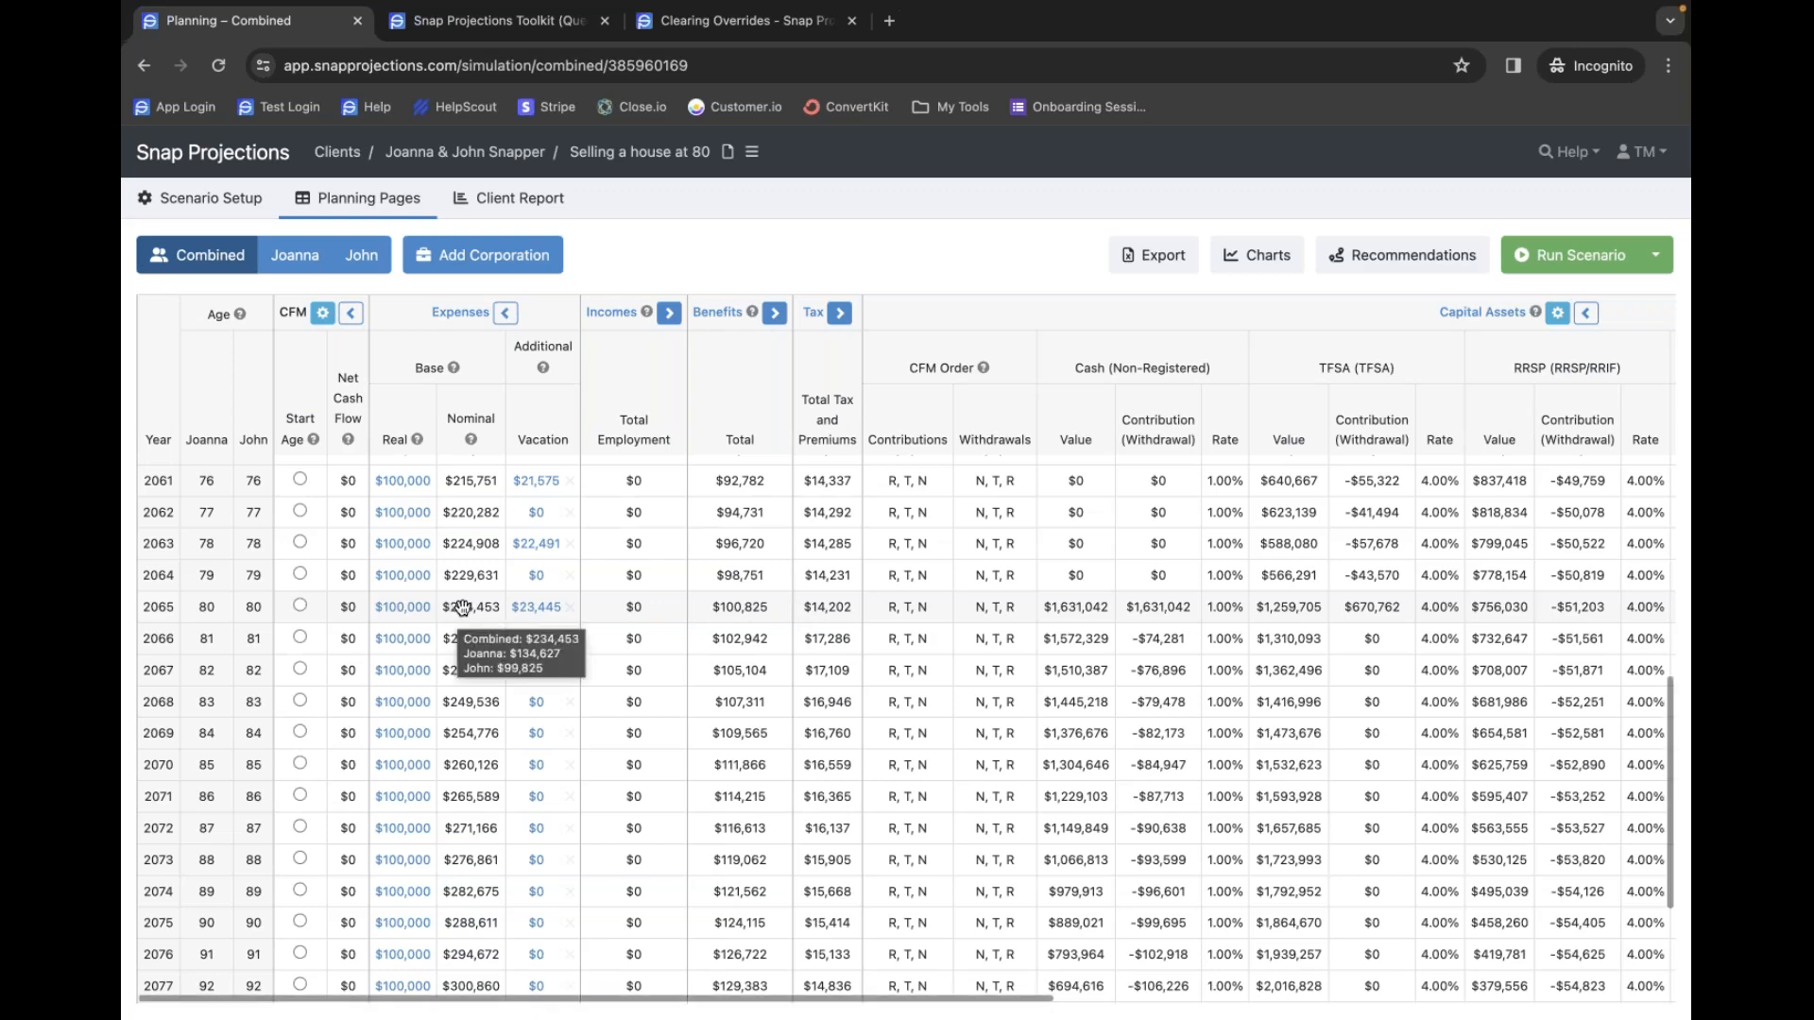
- Review the couple's base expenses back through the working years, checking each spouse's share at ages 64, 58 and 50
scroll(463, 603, "up", 3)
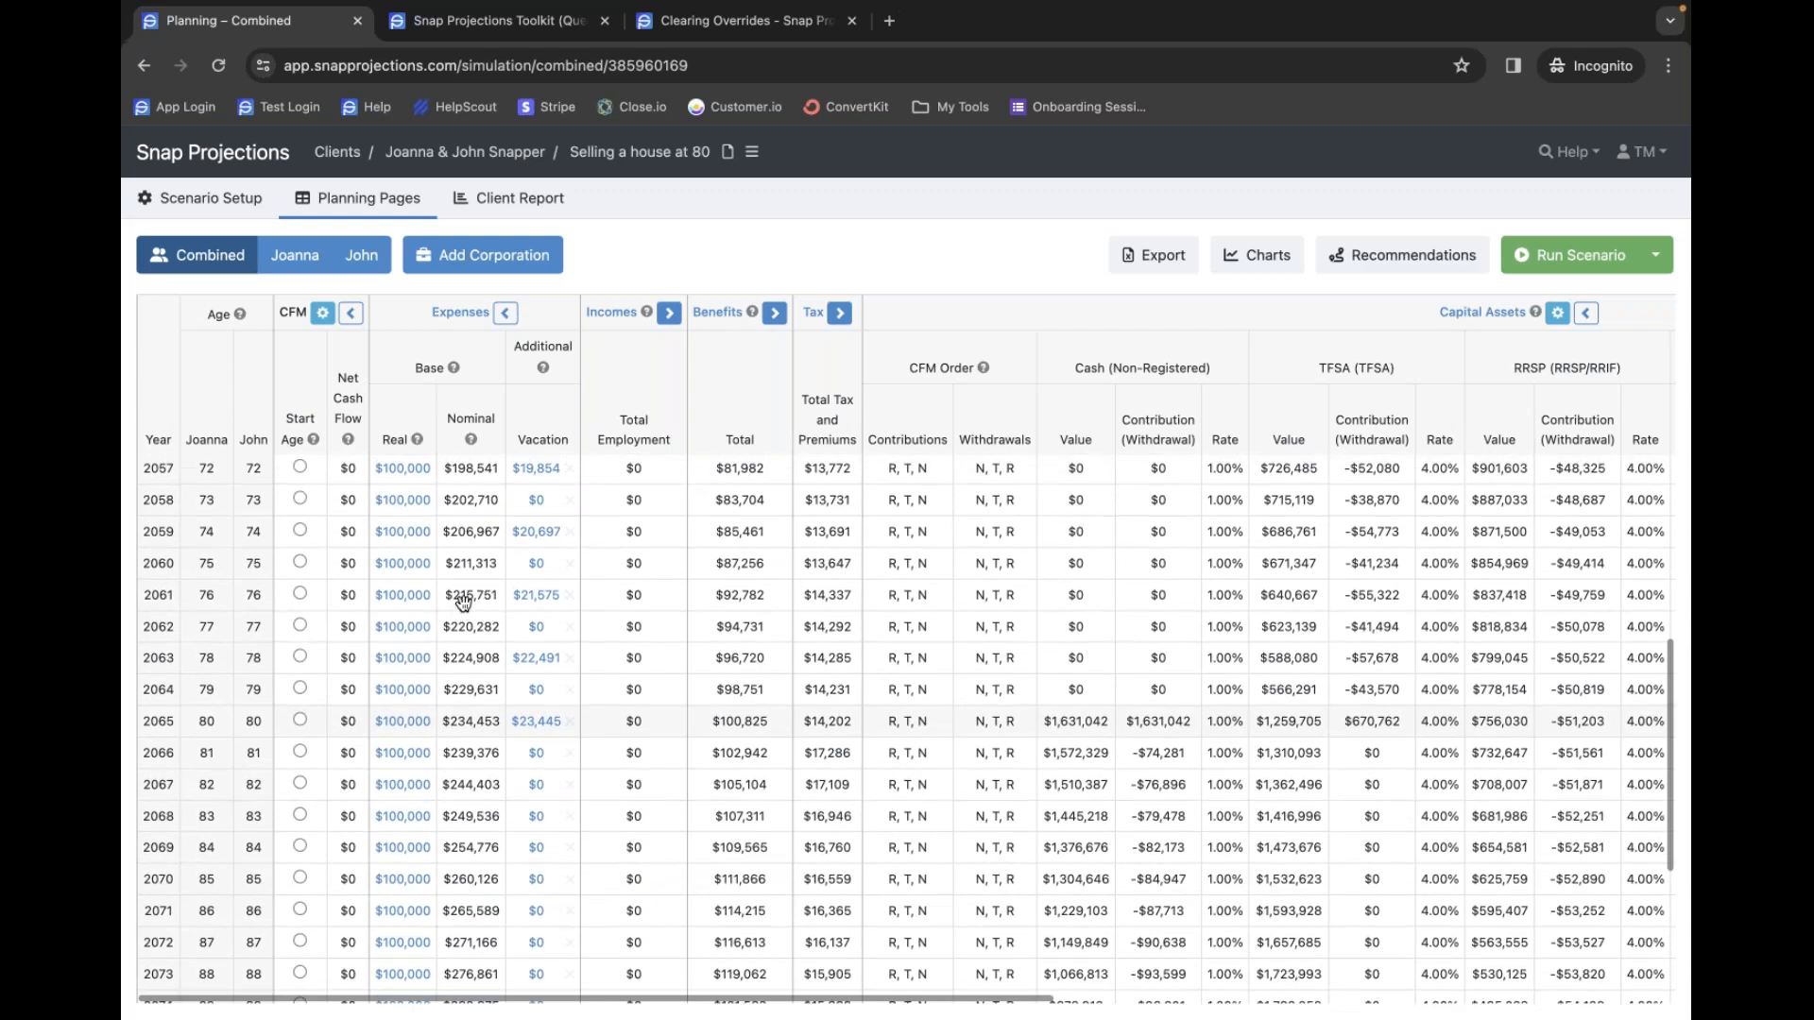
scroll(463, 601, "up", 5)
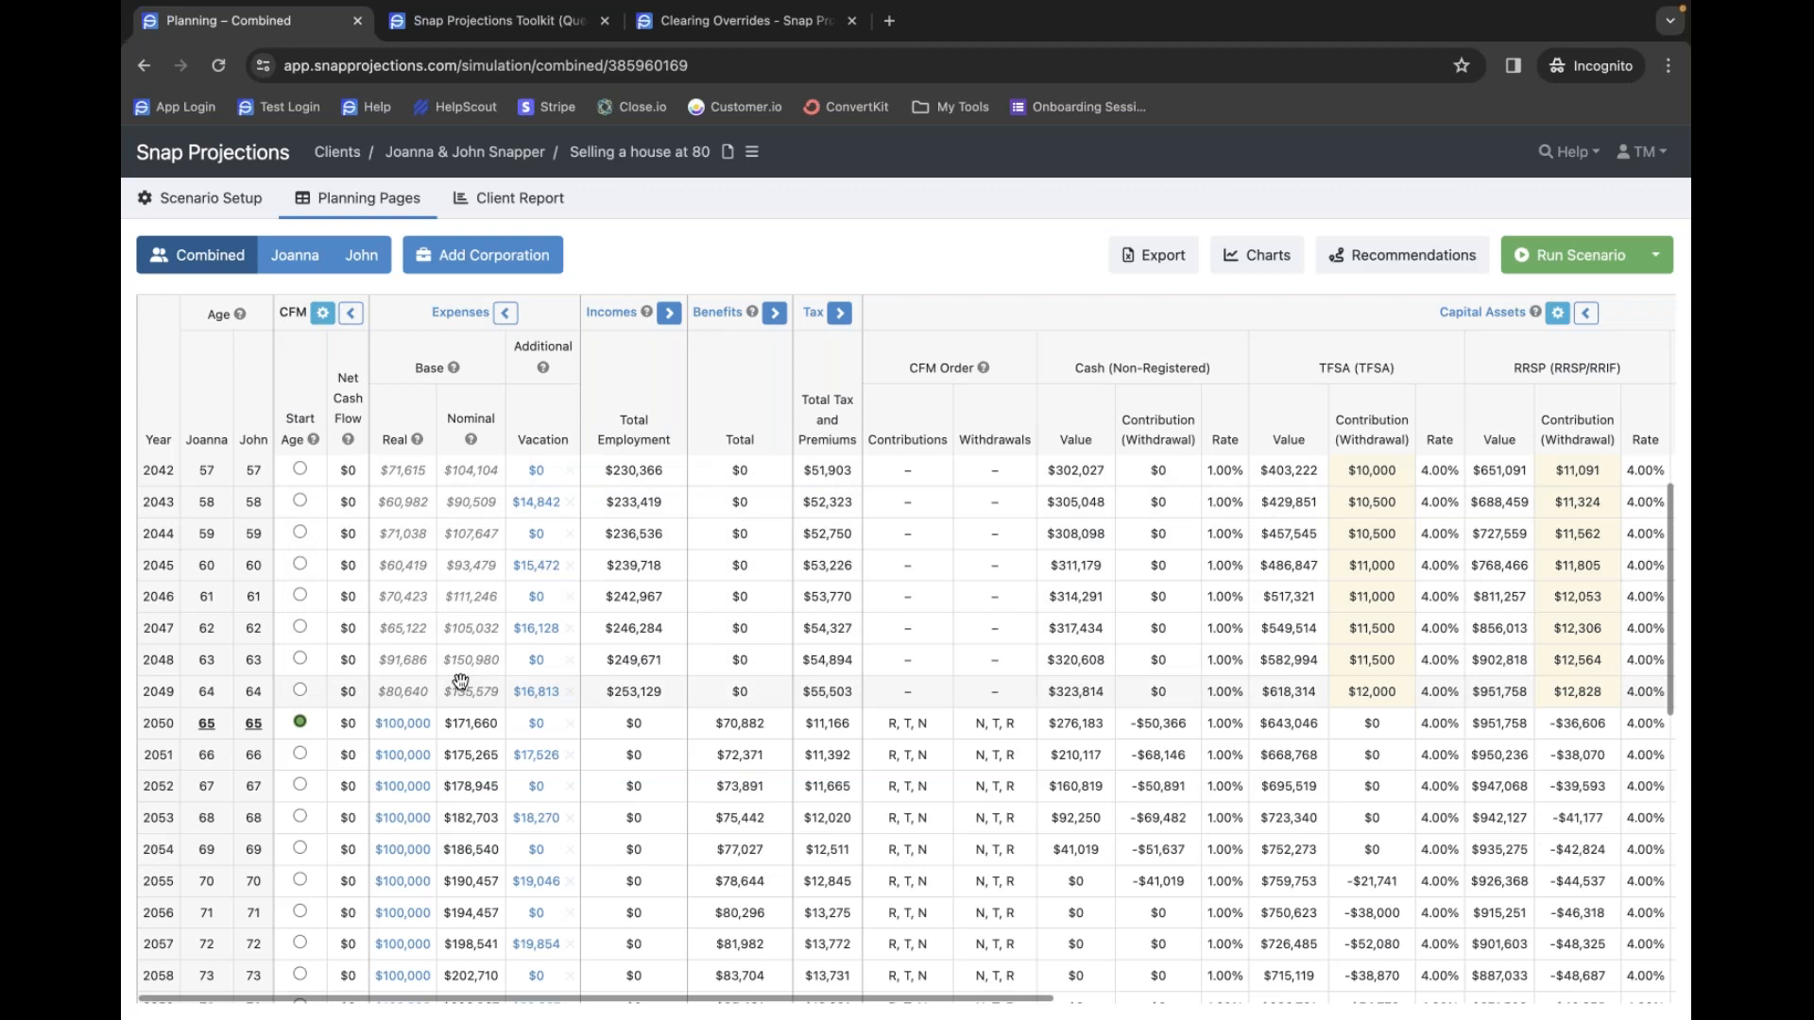
mouse_move(459, 682)
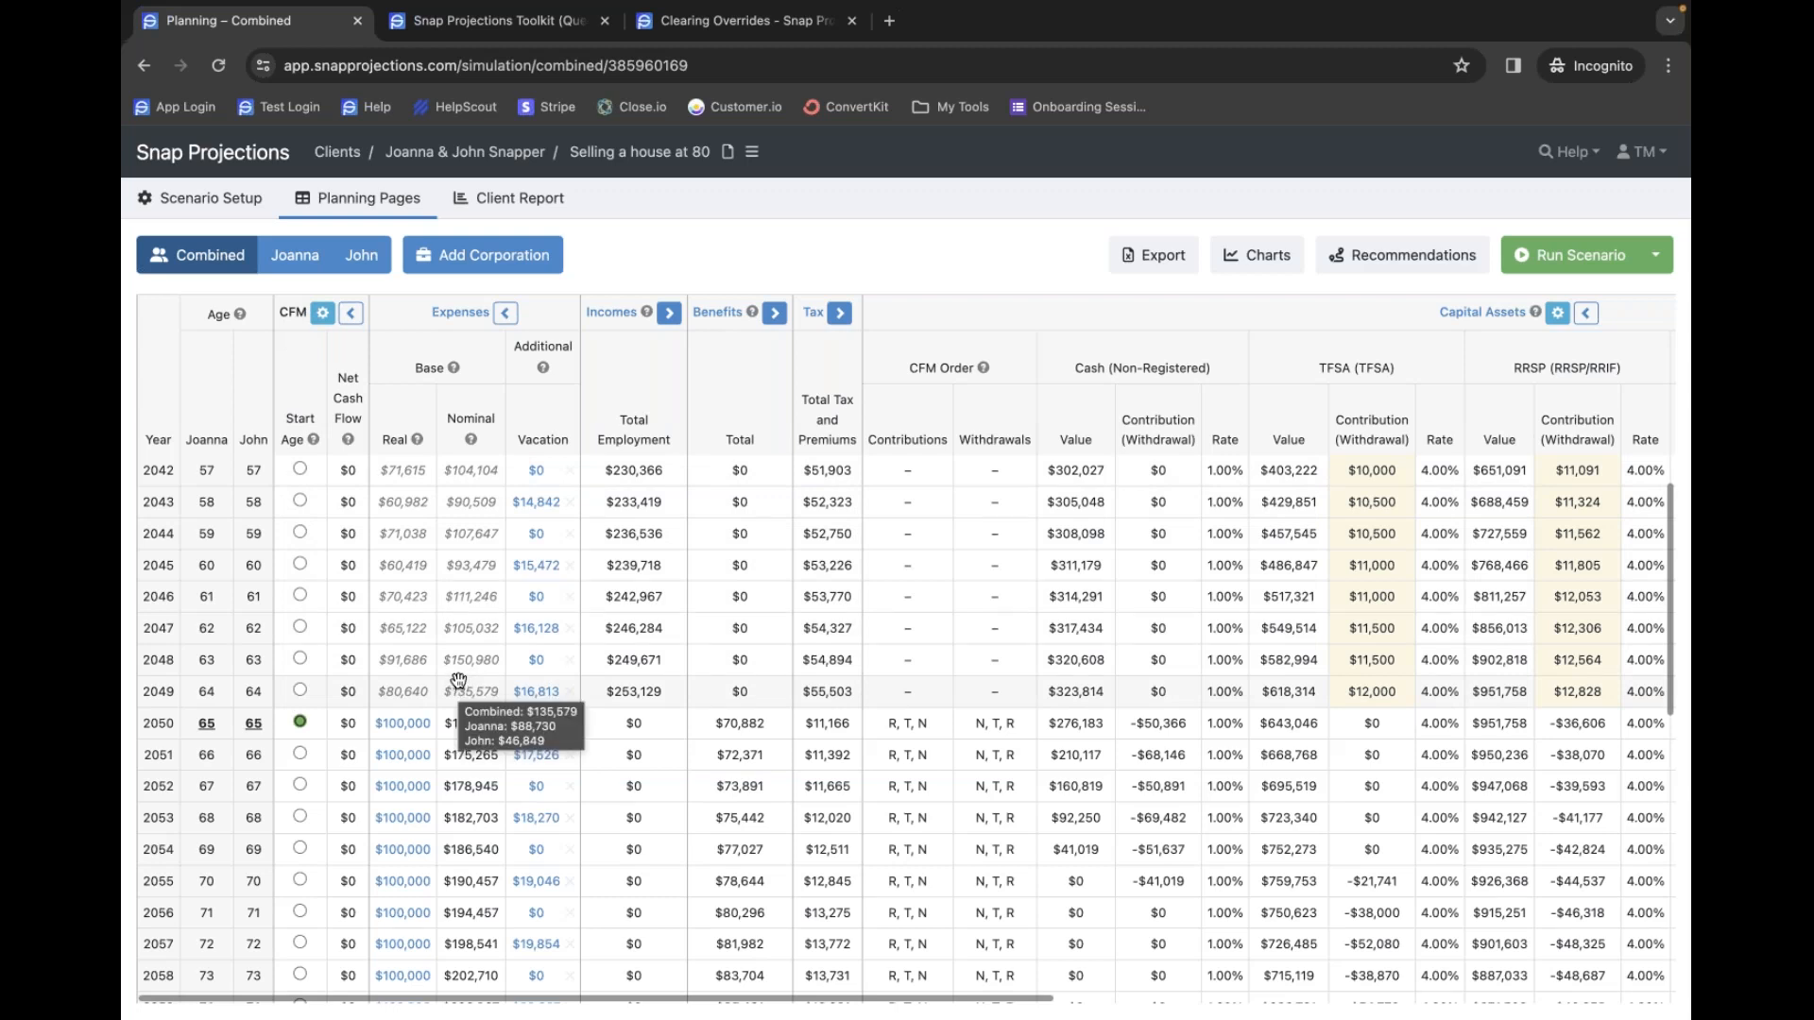
scroll(459, 681, "up", 3)
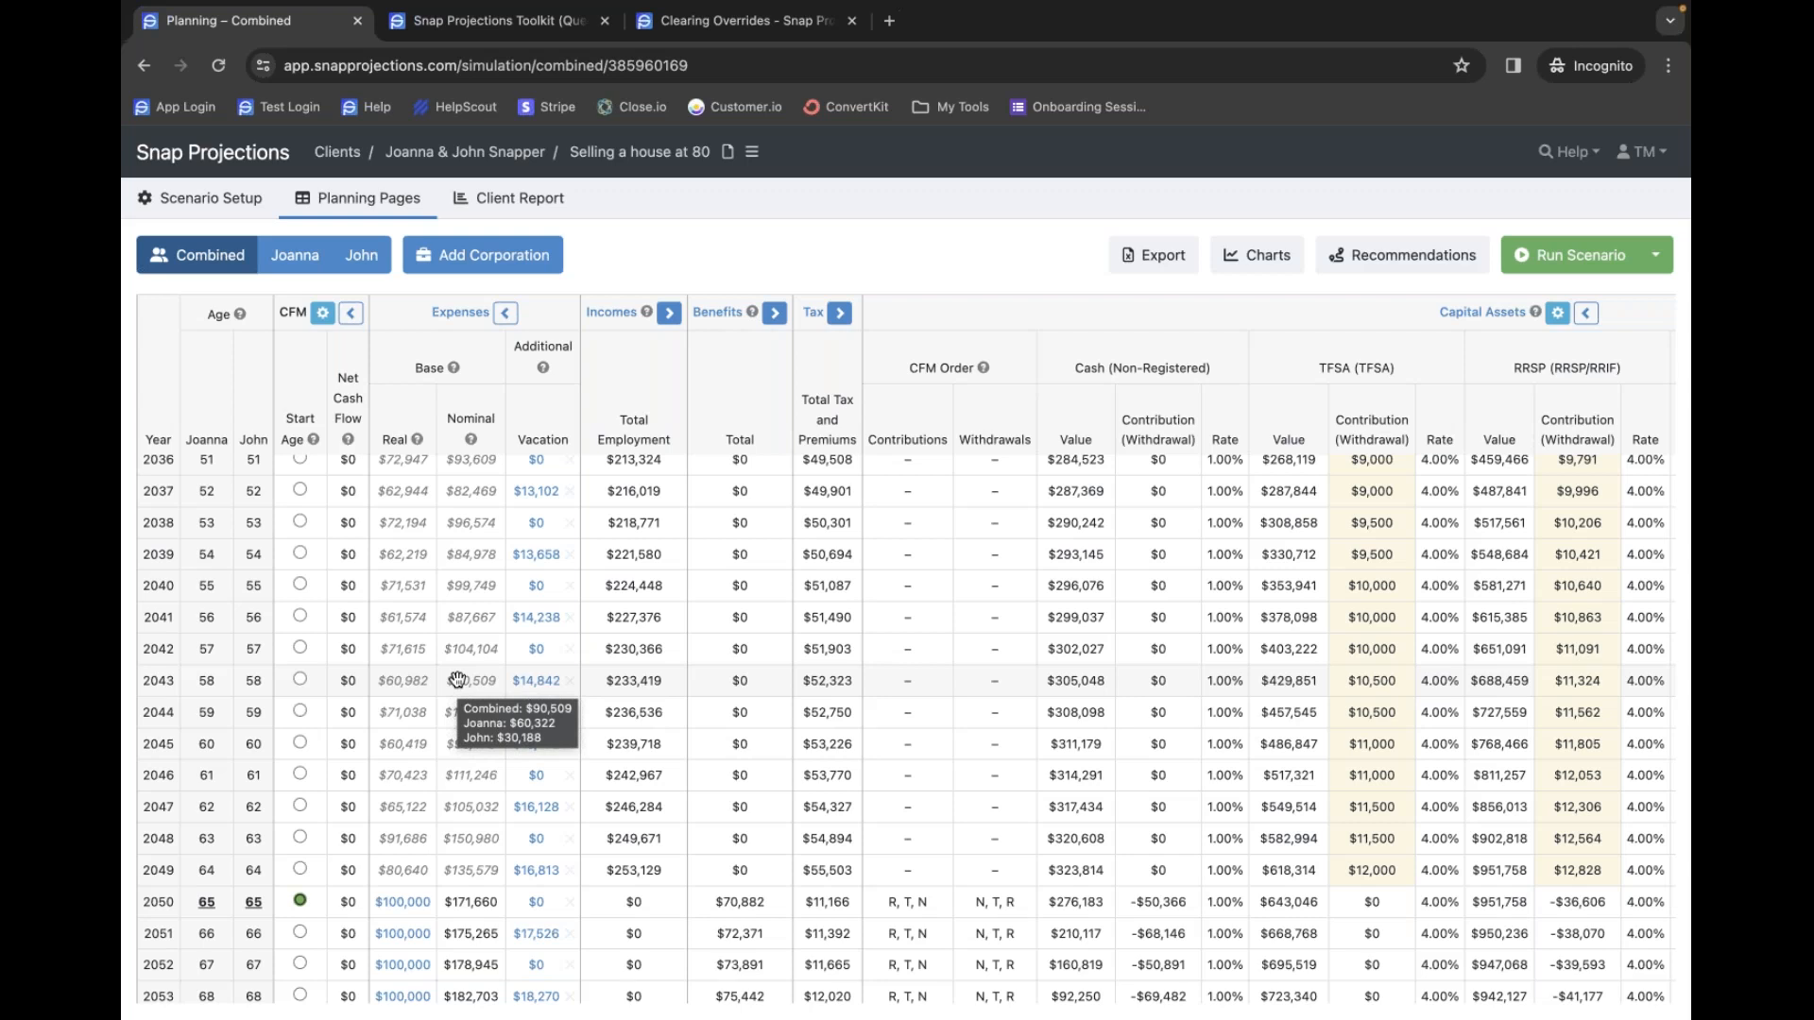
scroll(416, 605, "up", 5)
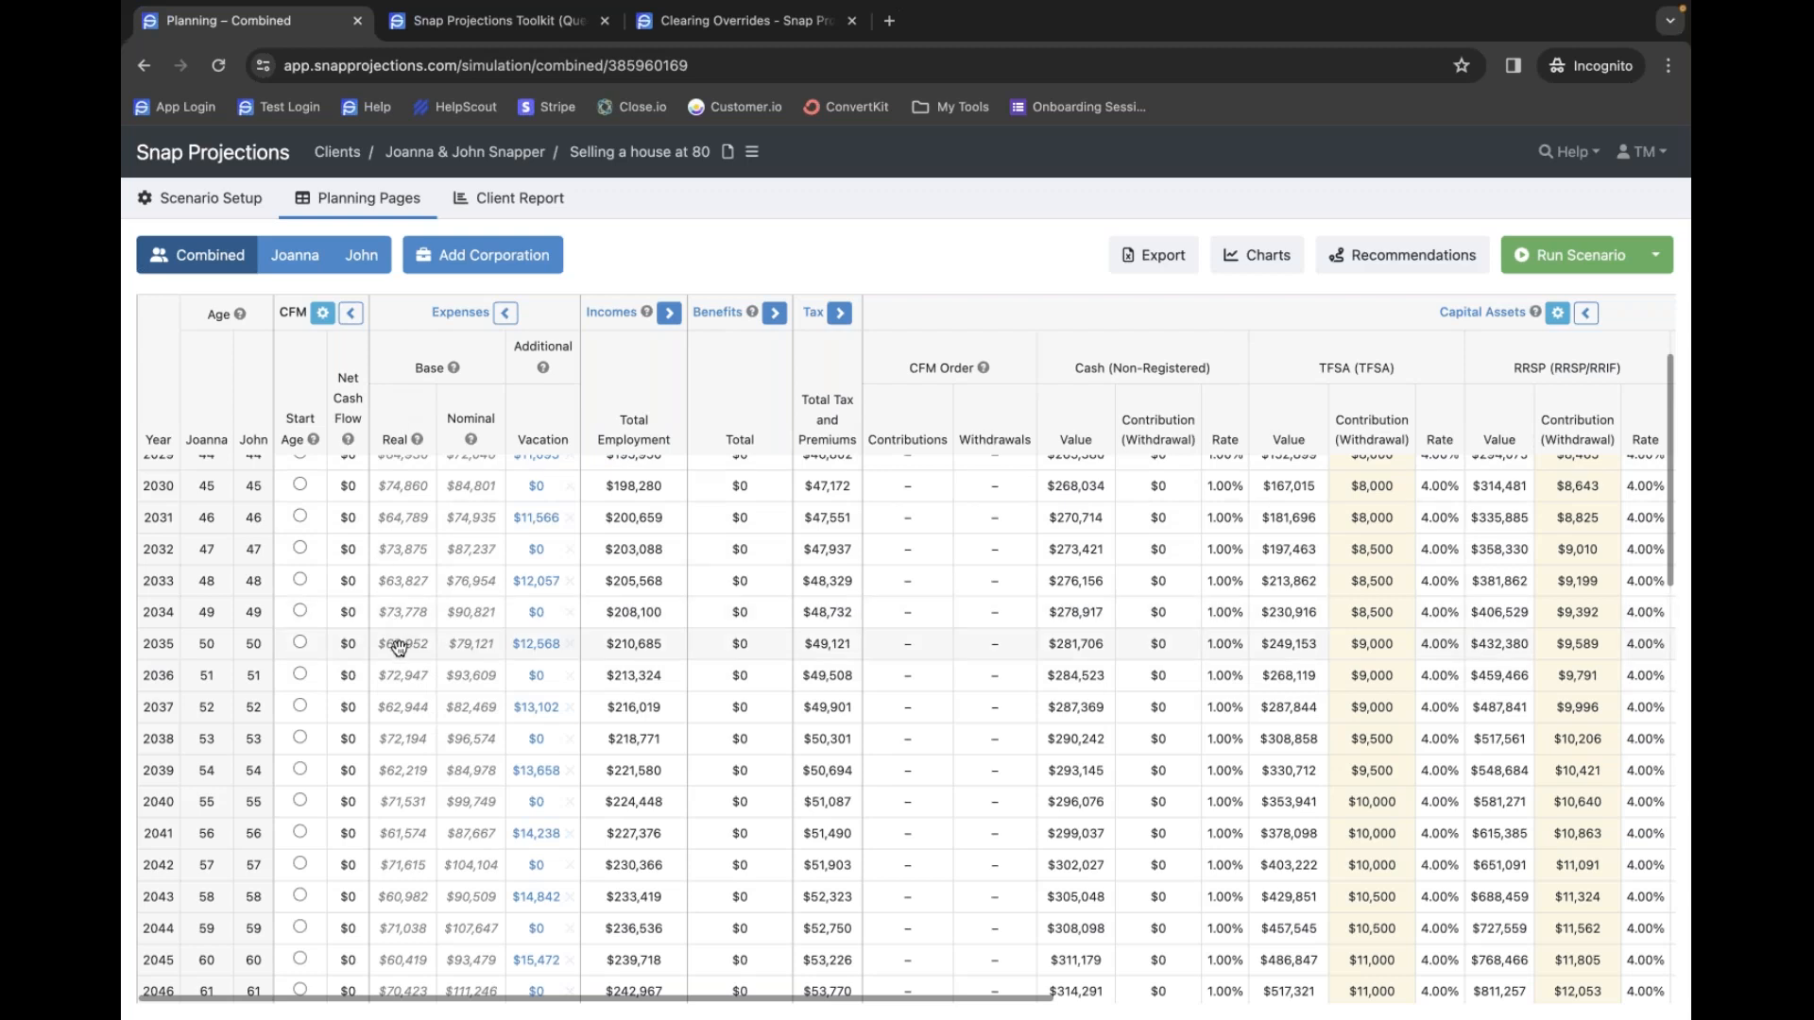
mouse_move(399, 647)
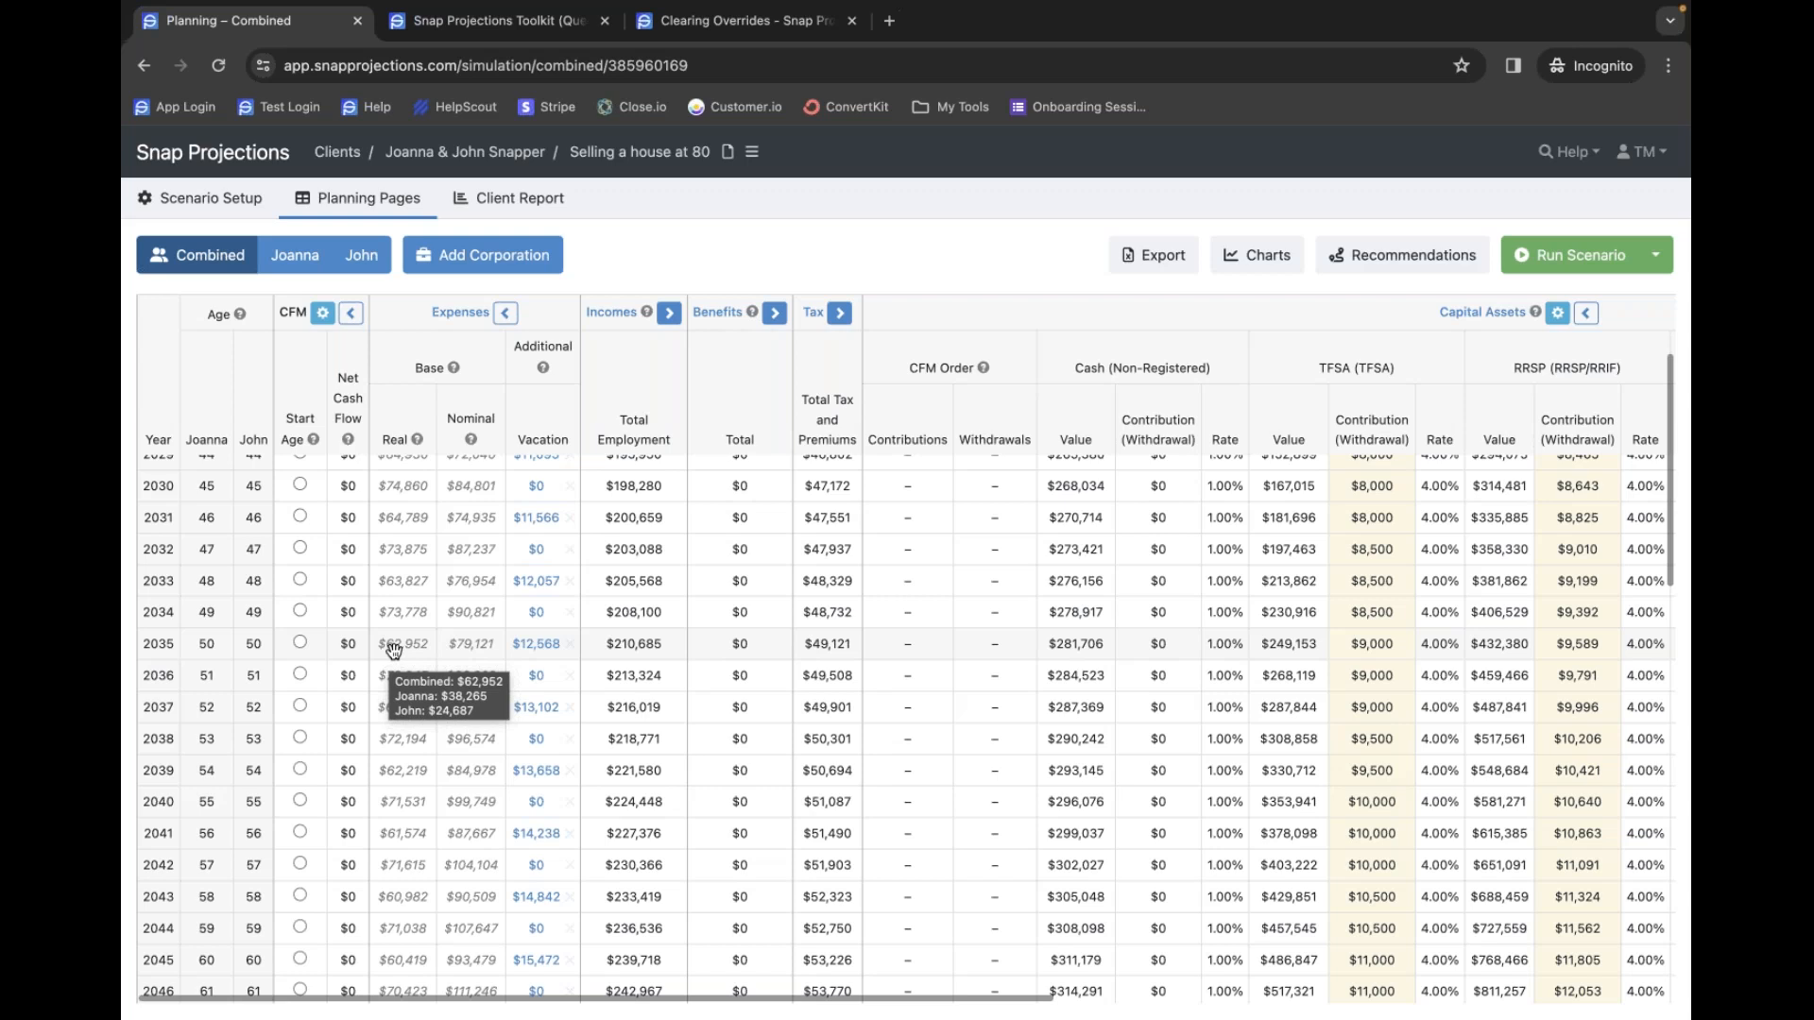
scroll(1228, 636, "right", 3)
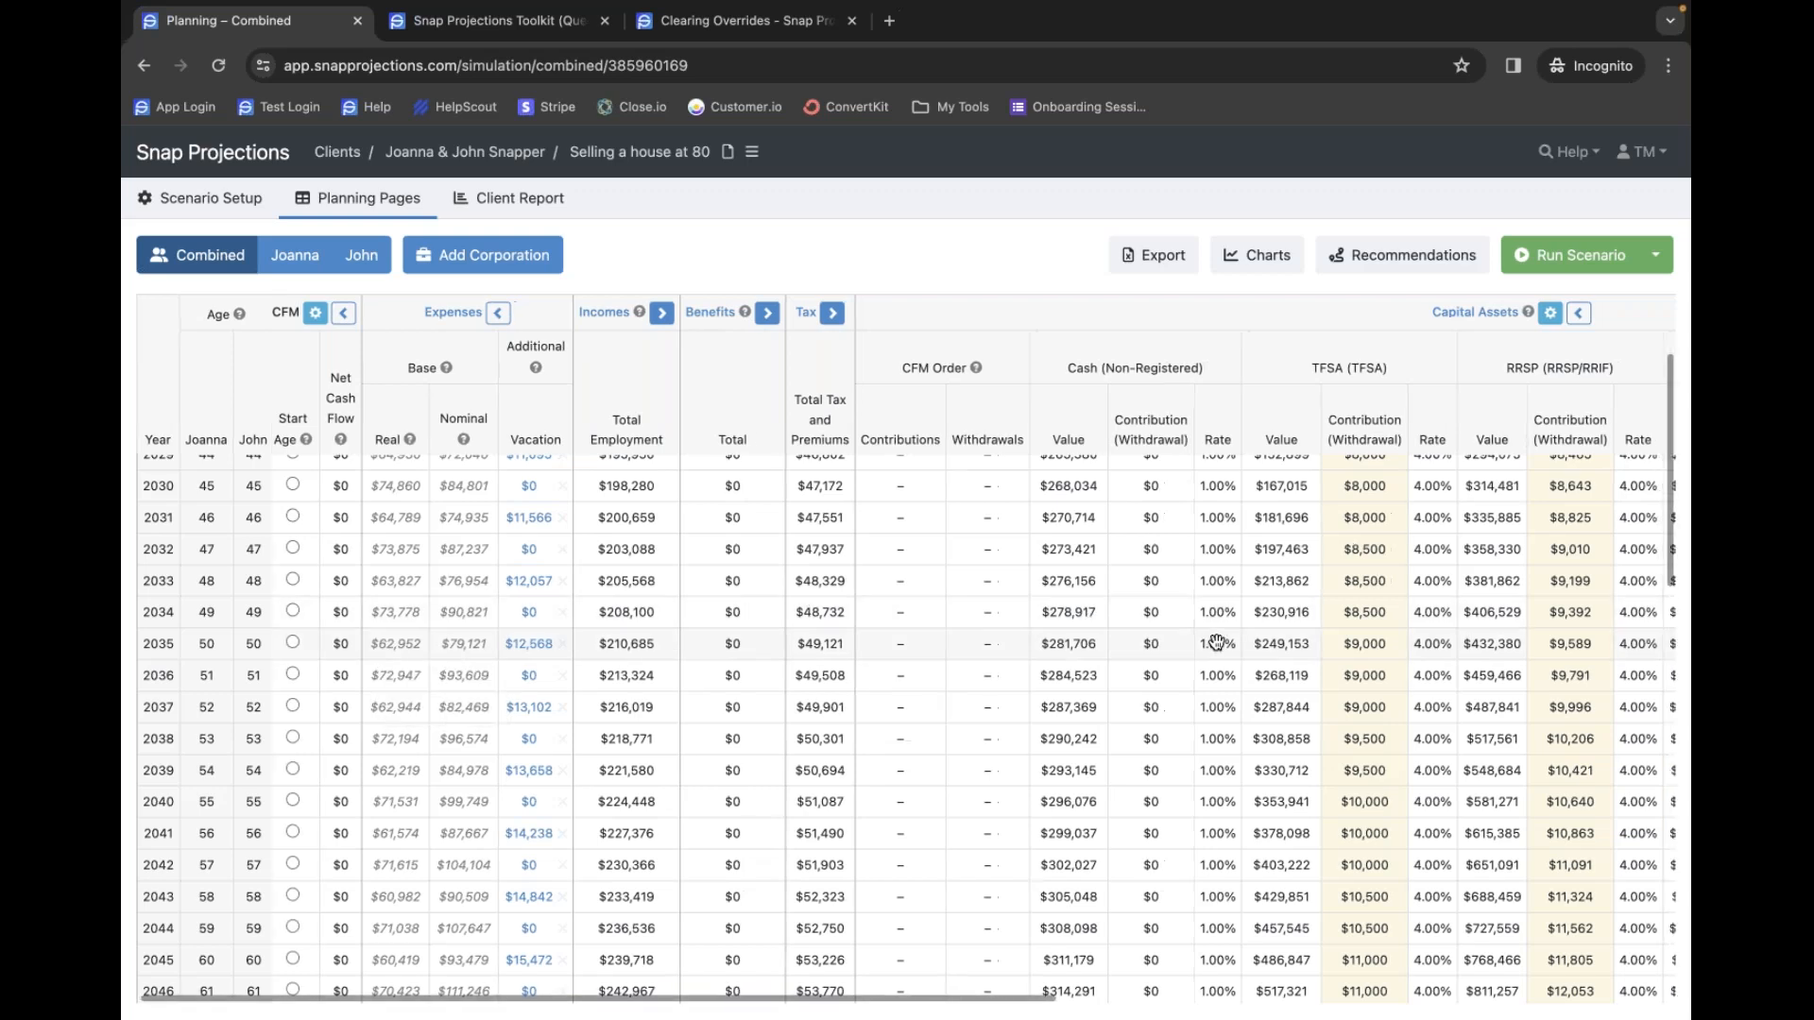
- Review the couple's combined capital asset values and contributions, real assets, debts and net worth through the working years
scroll(1266, 636, "right", 7)
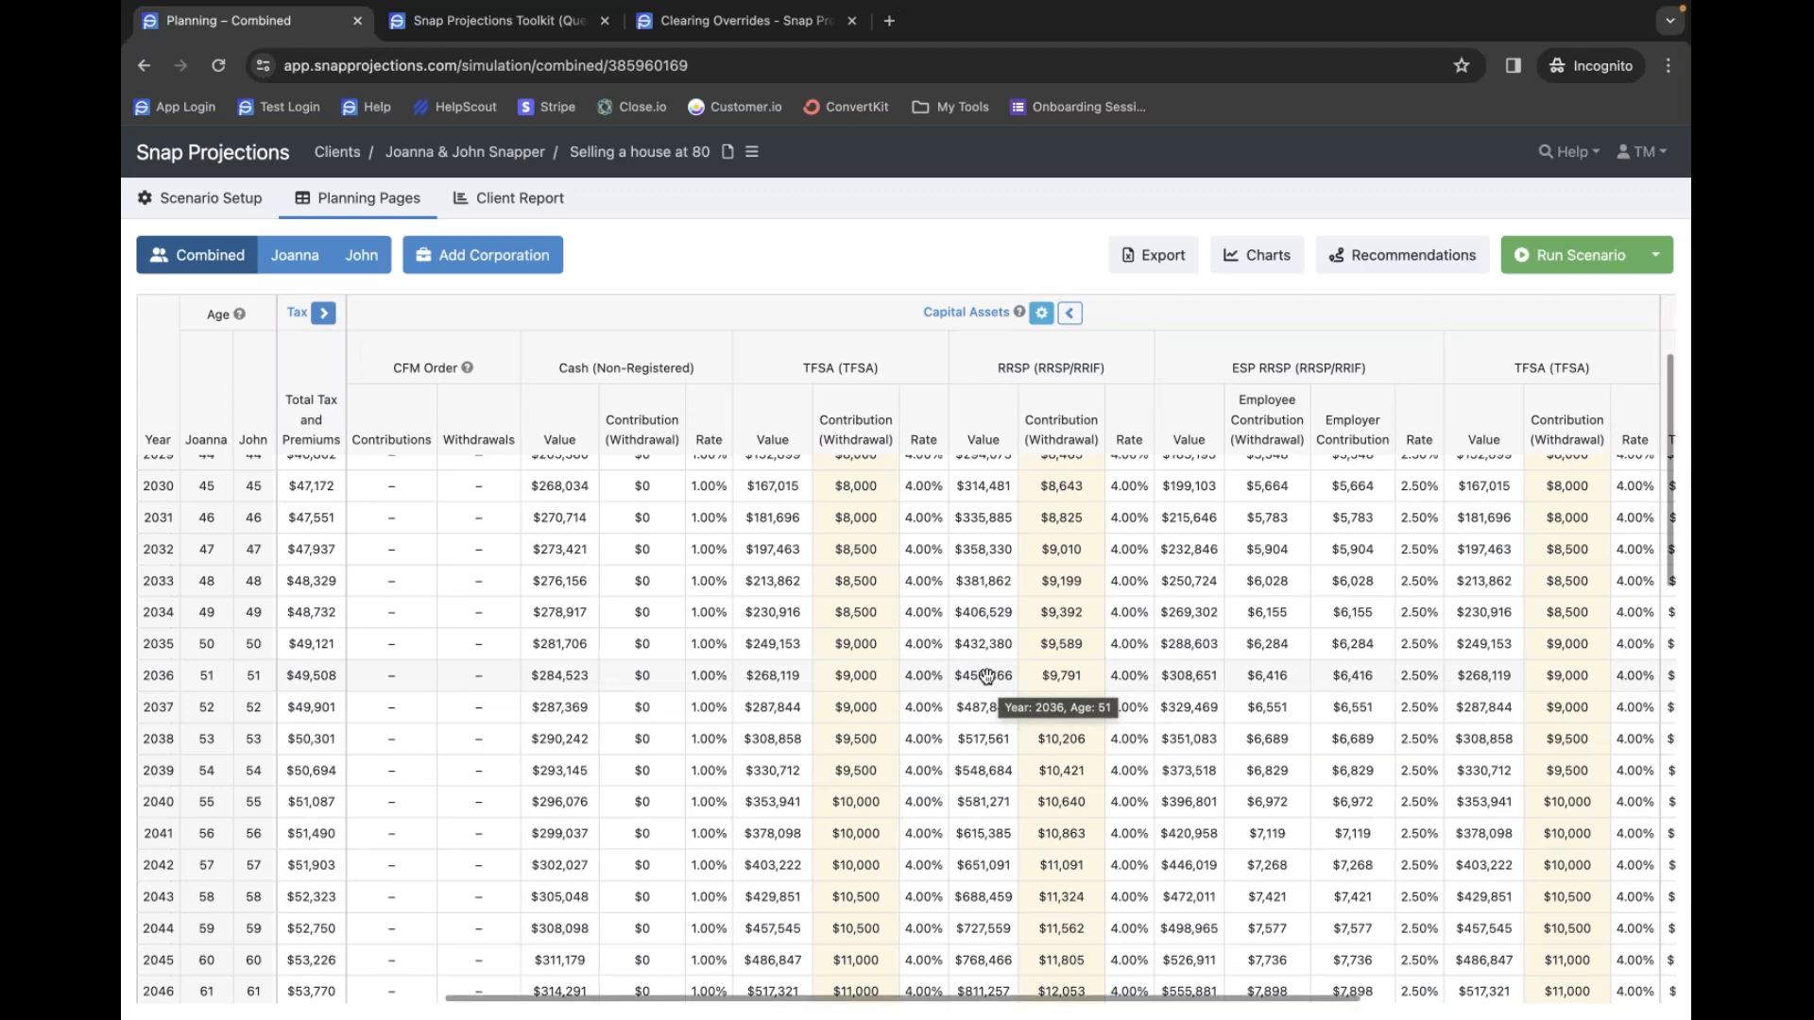
scroll(987, 675, "right", 6)
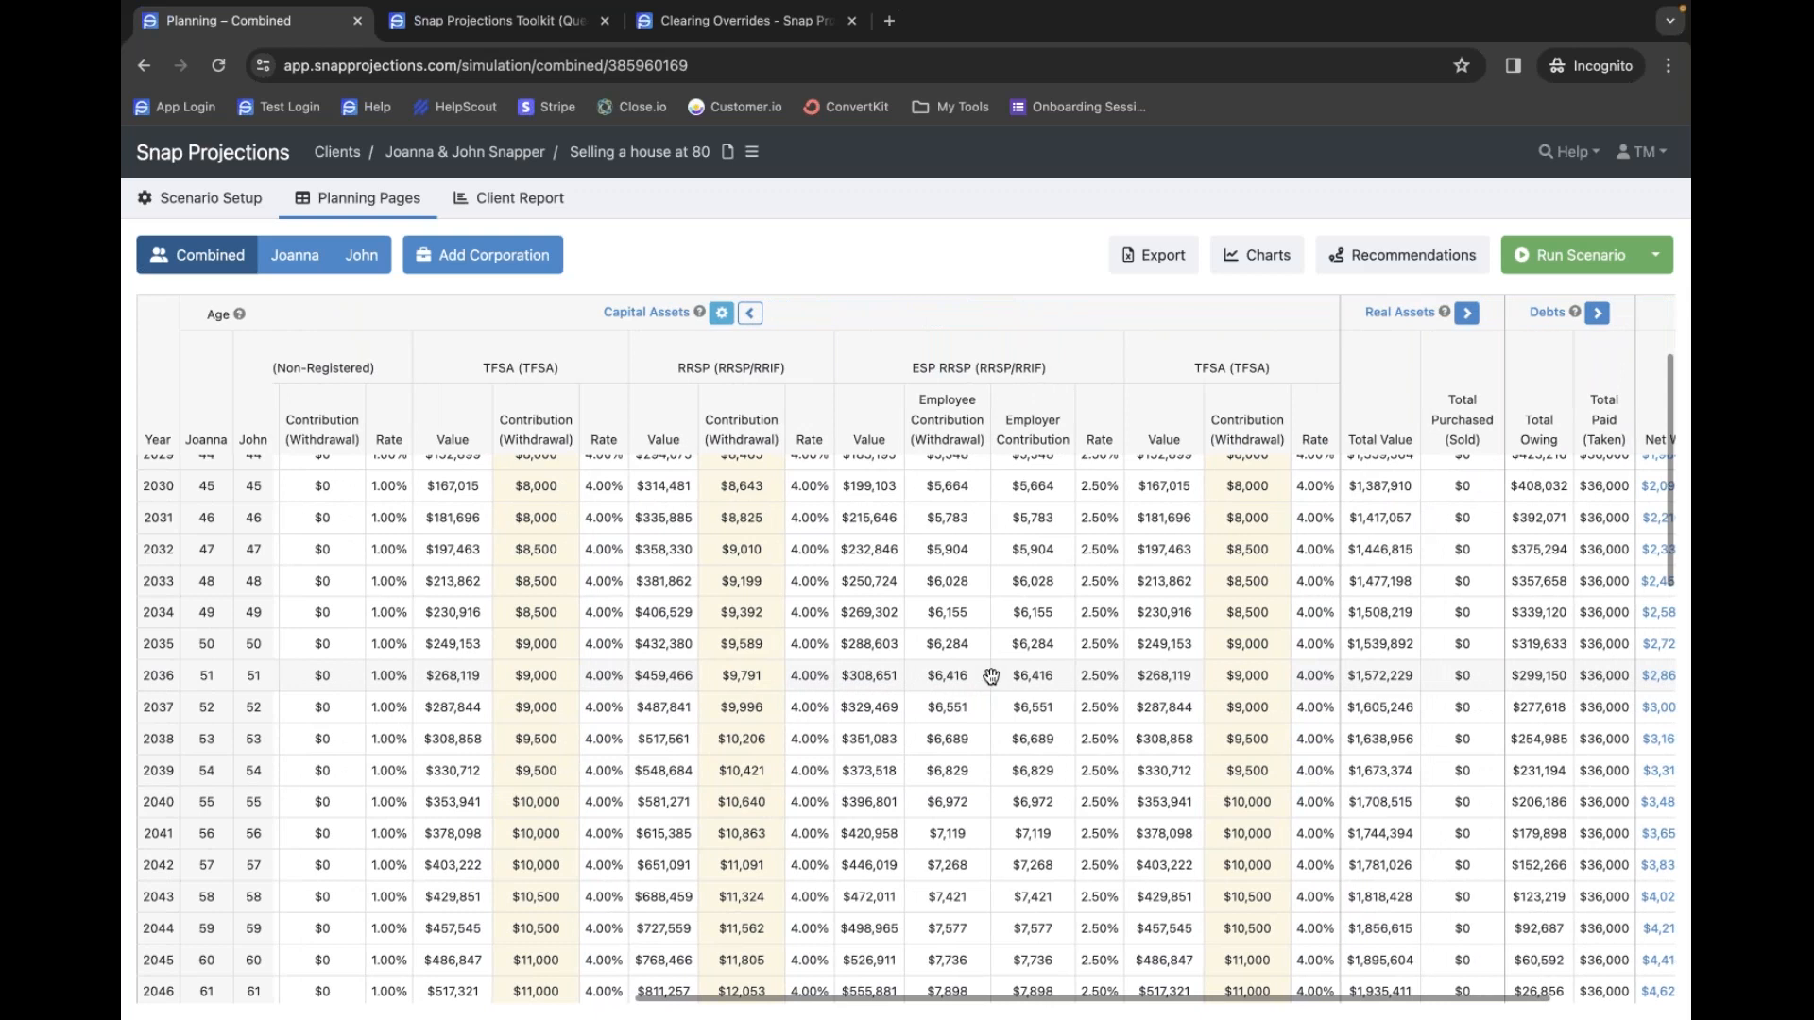
scroll(991, 676, "left", 2)
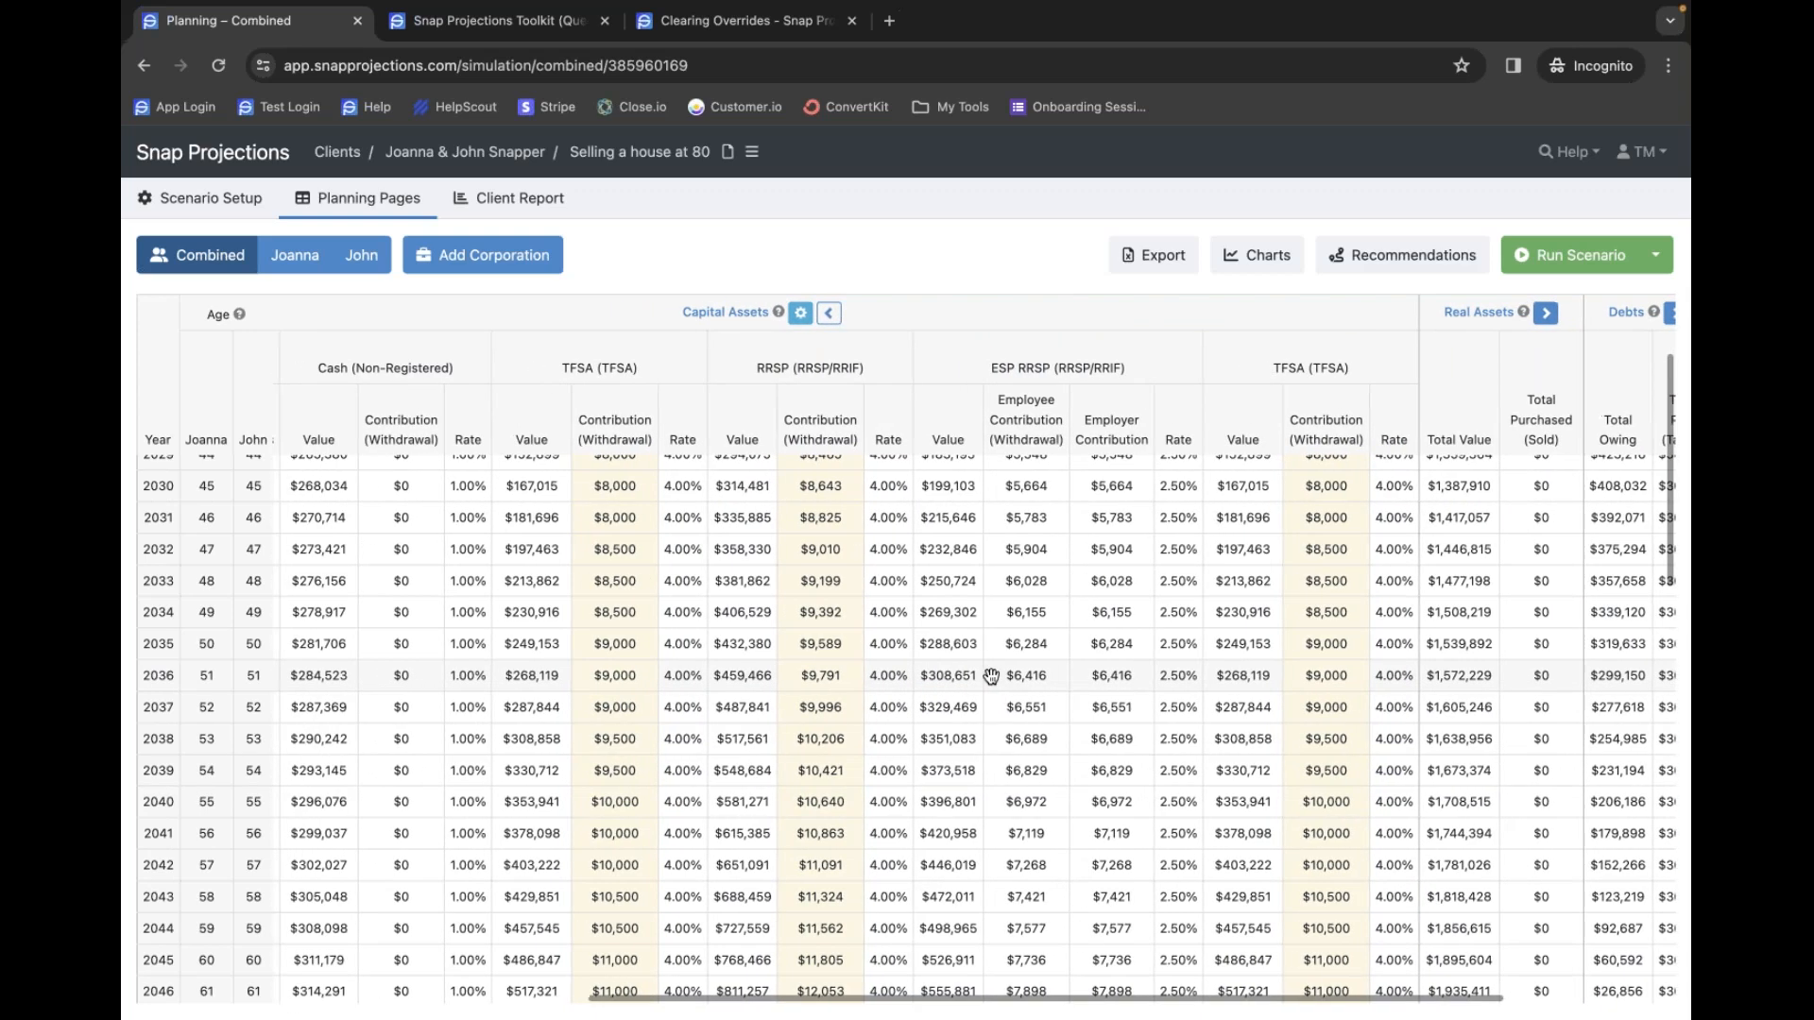
scroll(991, 676, "left", 2)
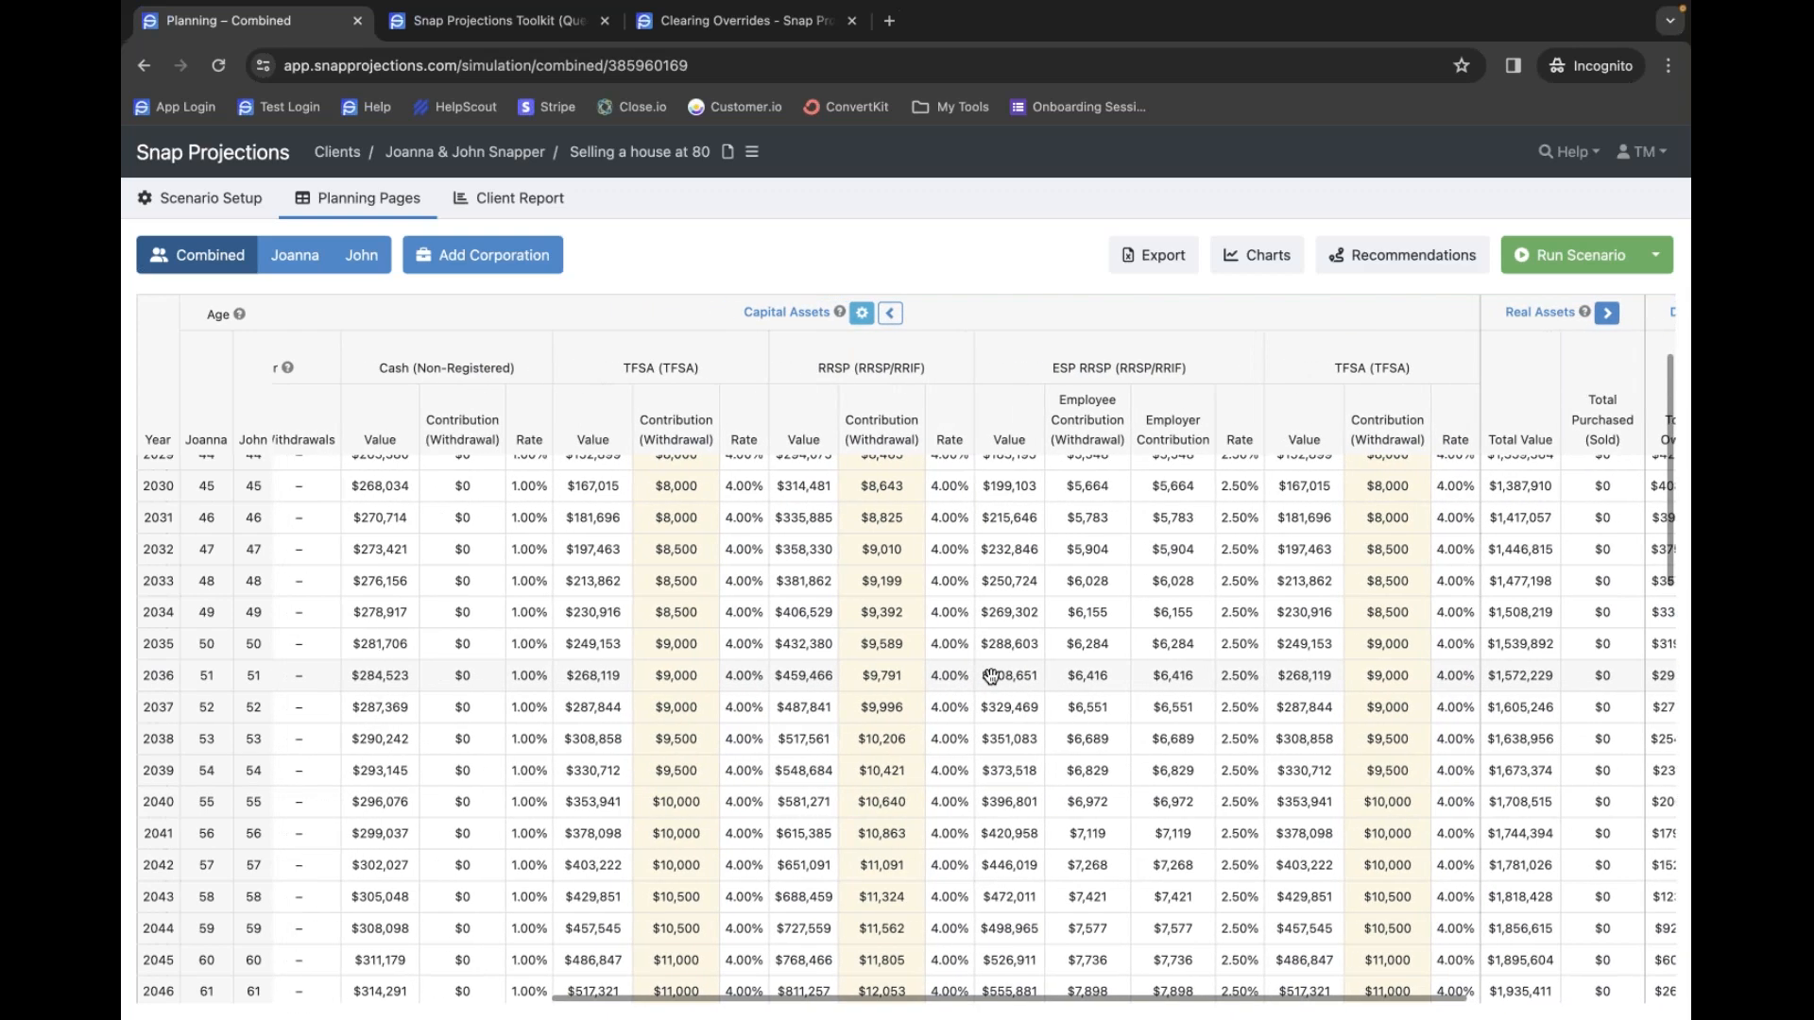
scroll(991, 676, "right", 5)
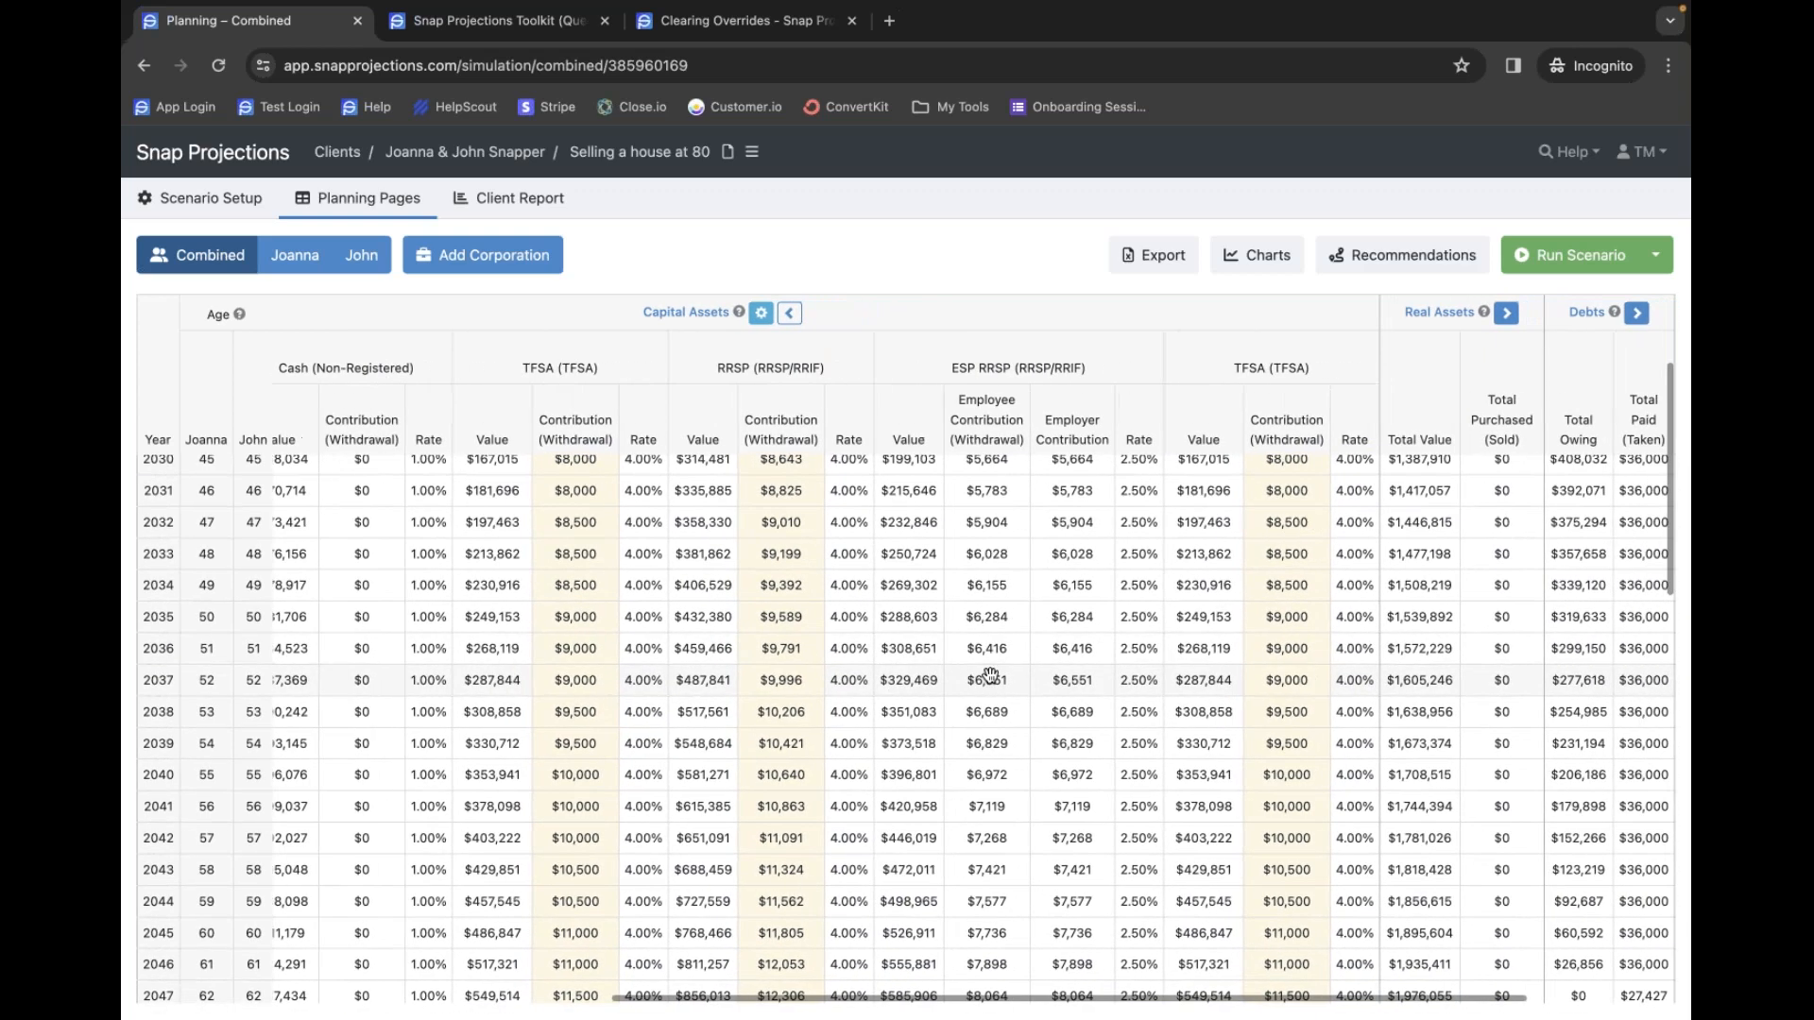
scroll(991, 676, "left", 1)
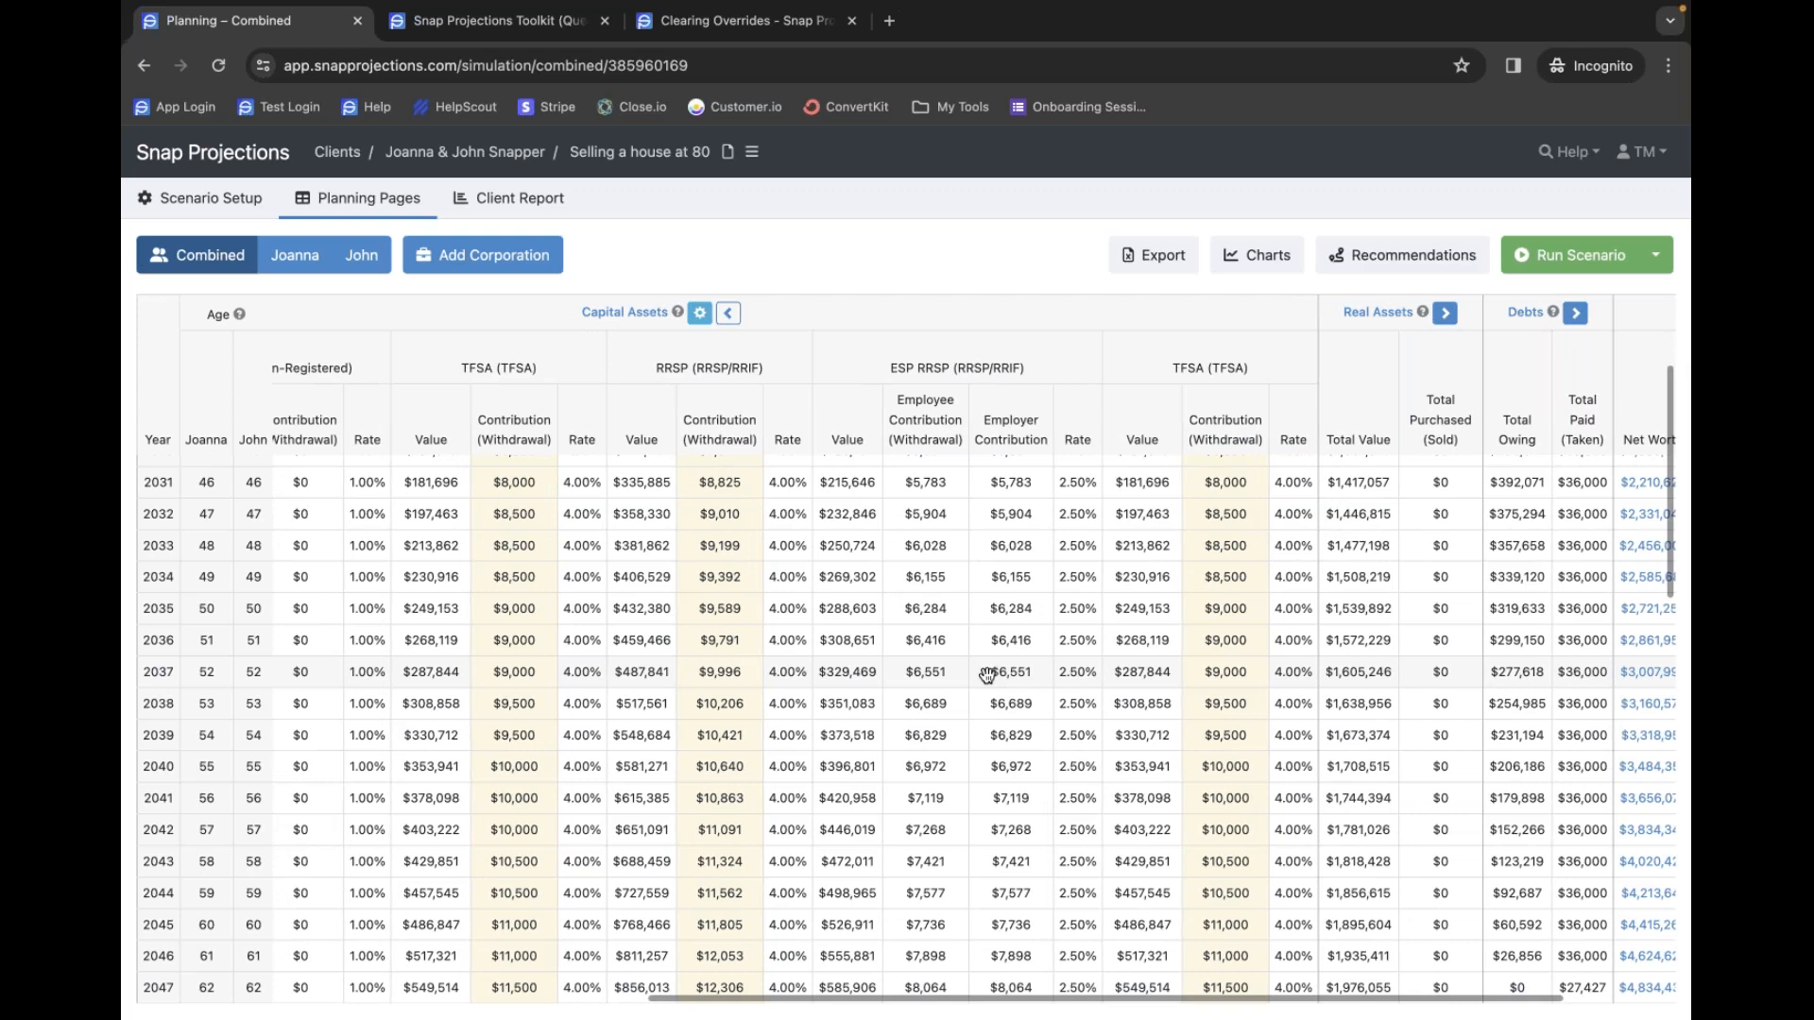
scroll(983, 677, "right", 2)
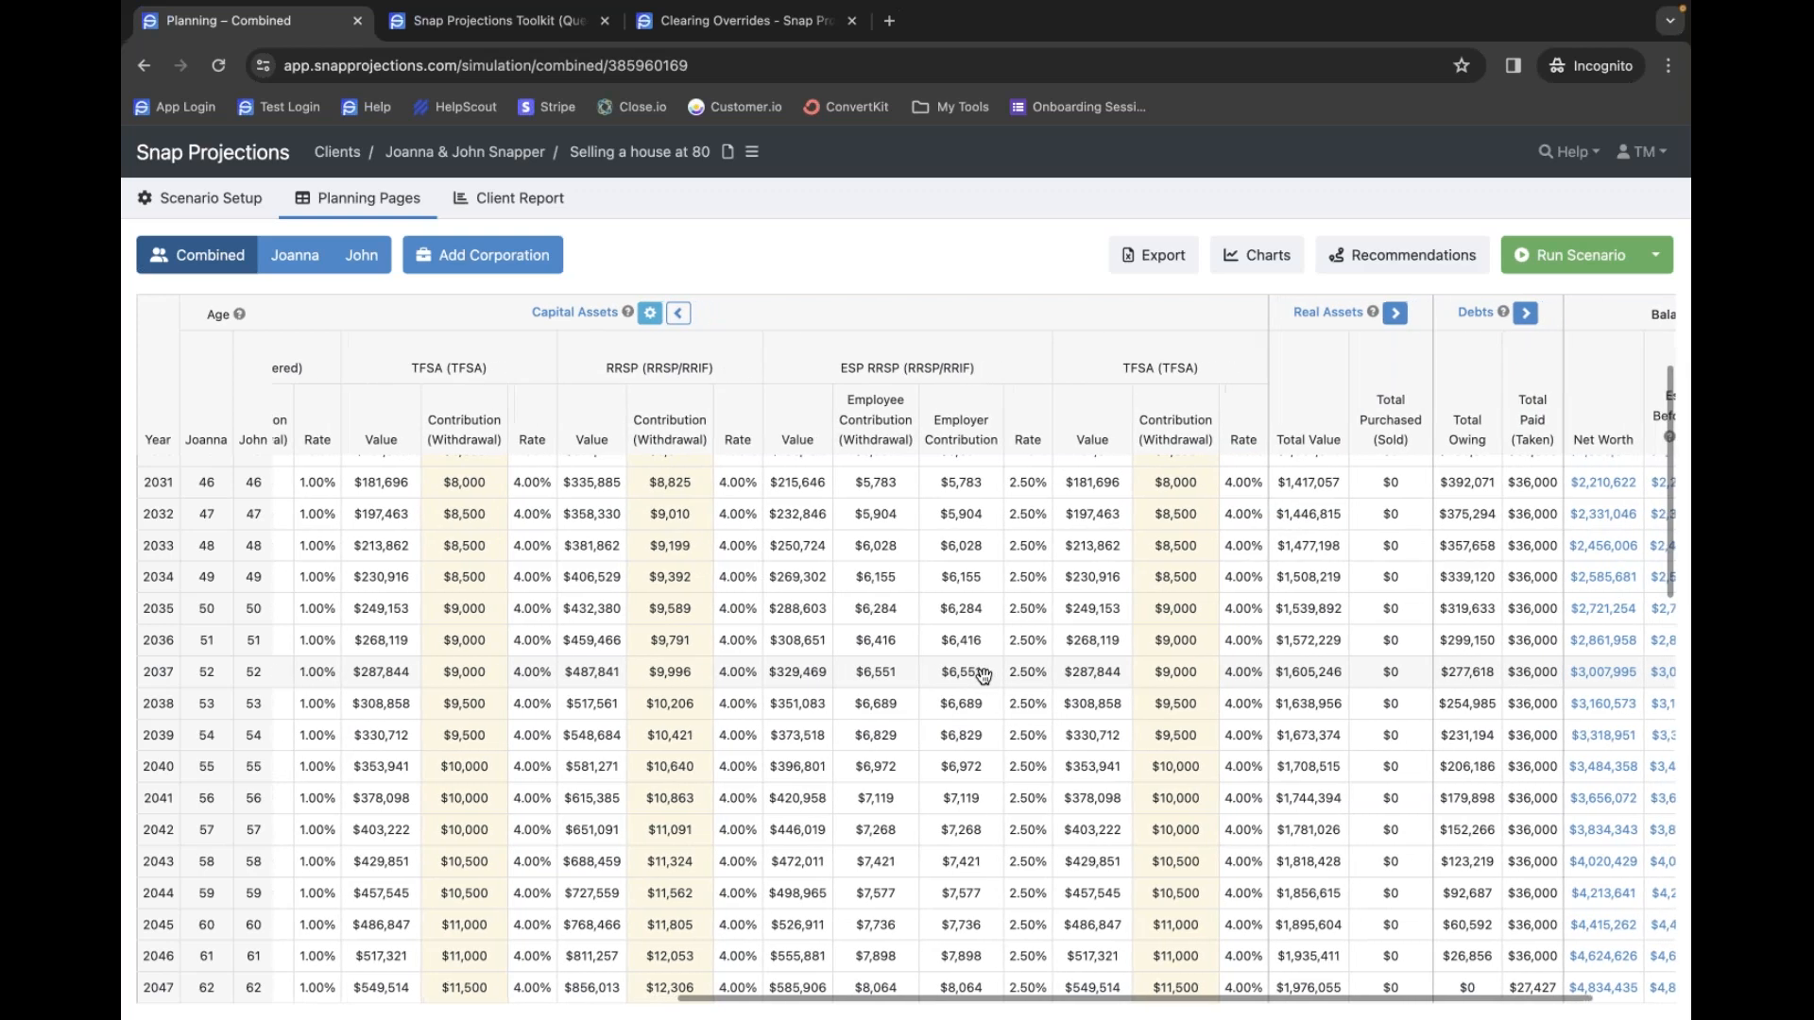
scroll(984, 677, "down", 1)
scroll(983, 677, "up", 1)
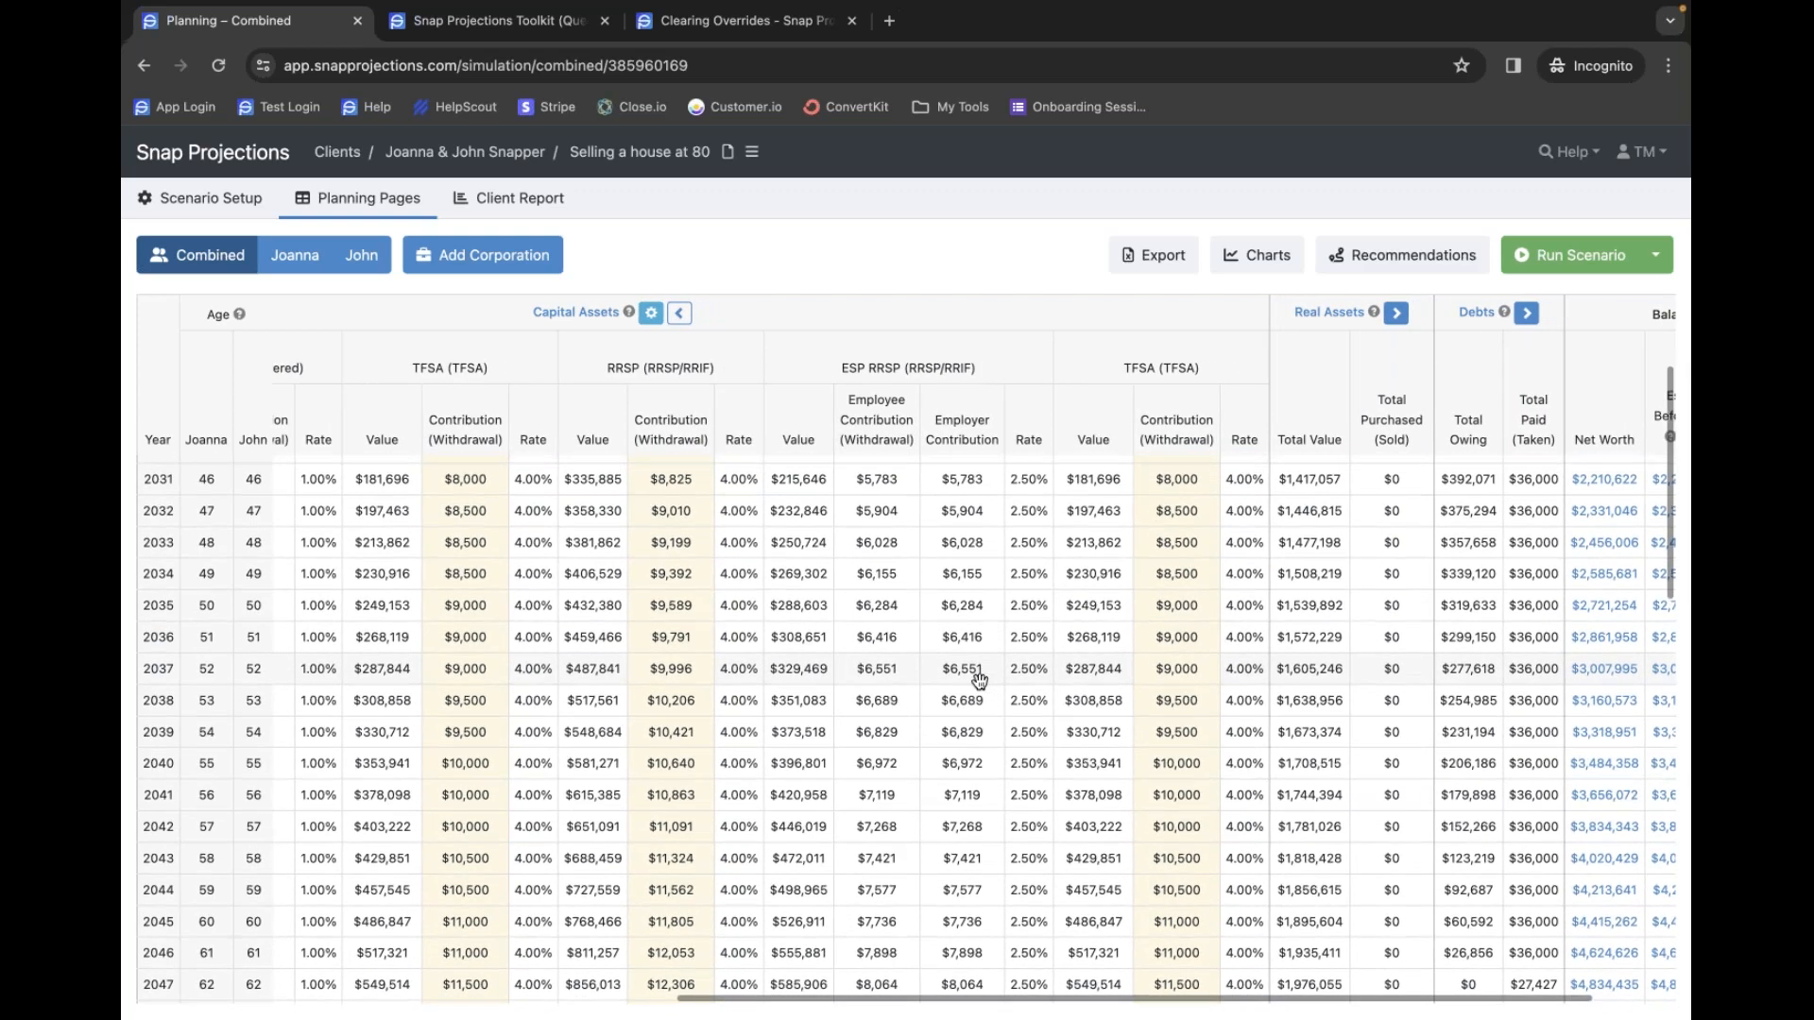
scroll(599, 700, "left", 6)
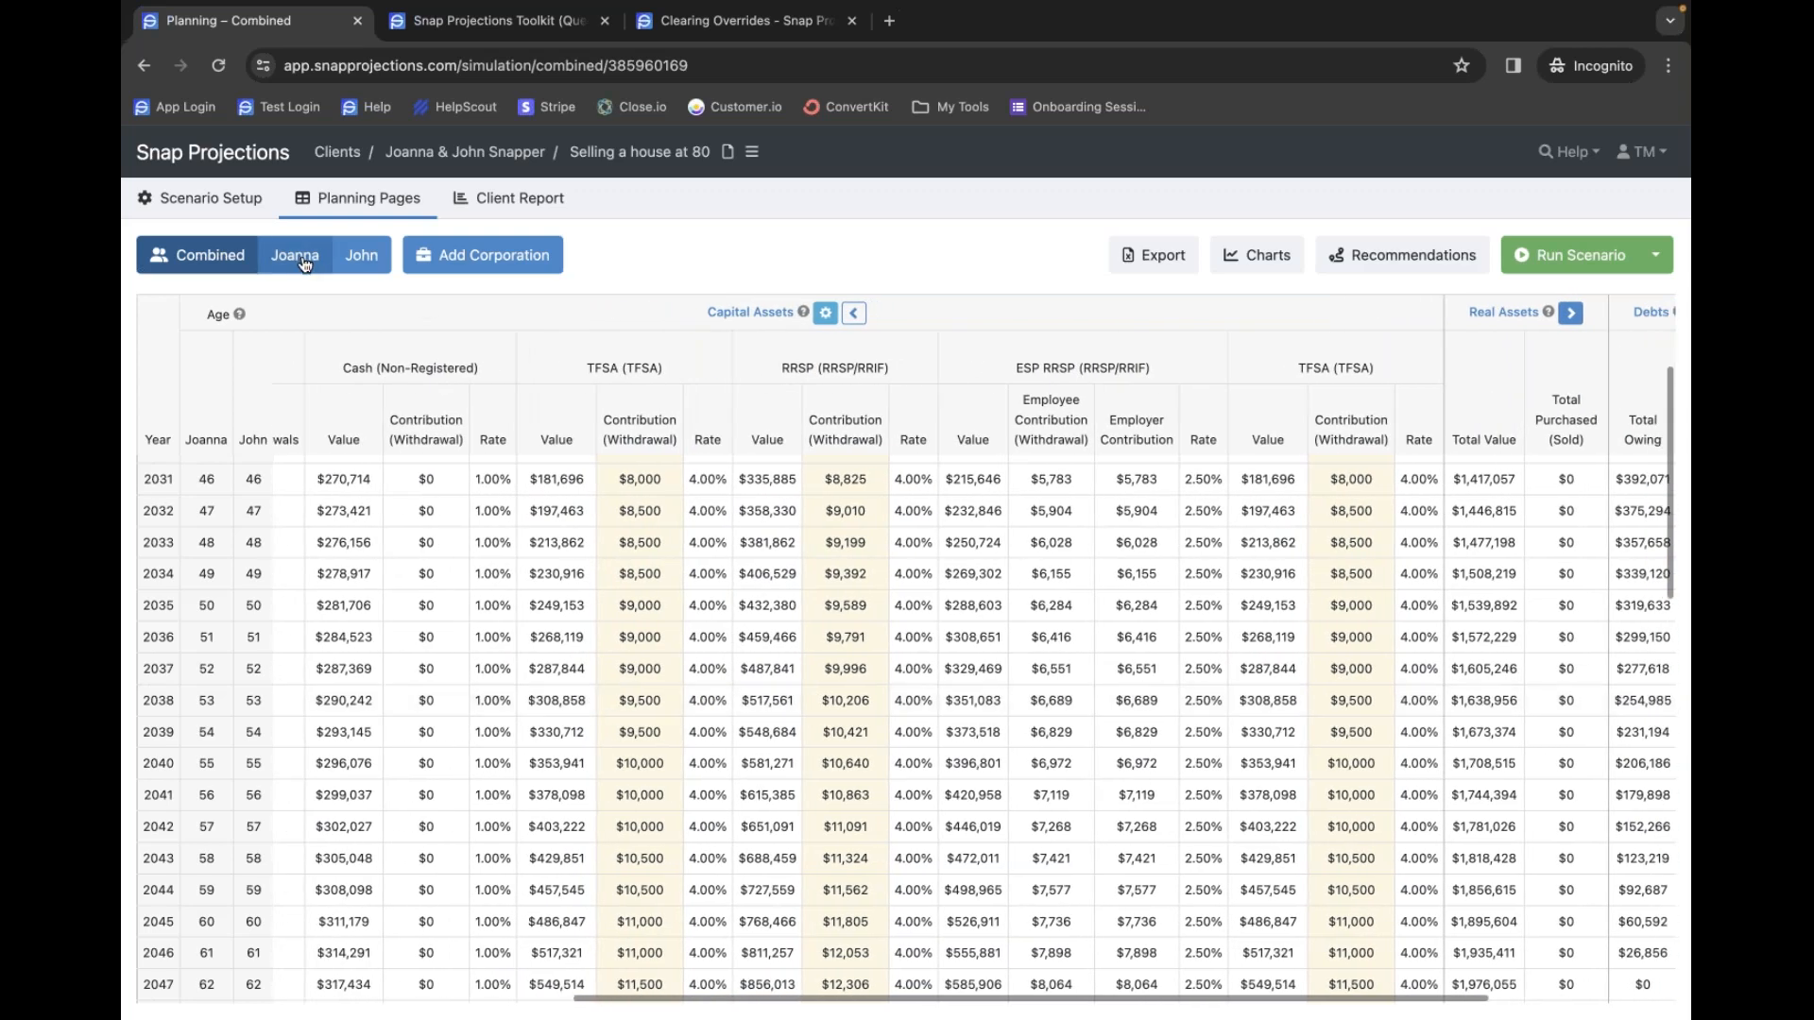
- Open the first spouse's individual projection and find the non-registered cash account's entries at age 80
left_click(305, 264)
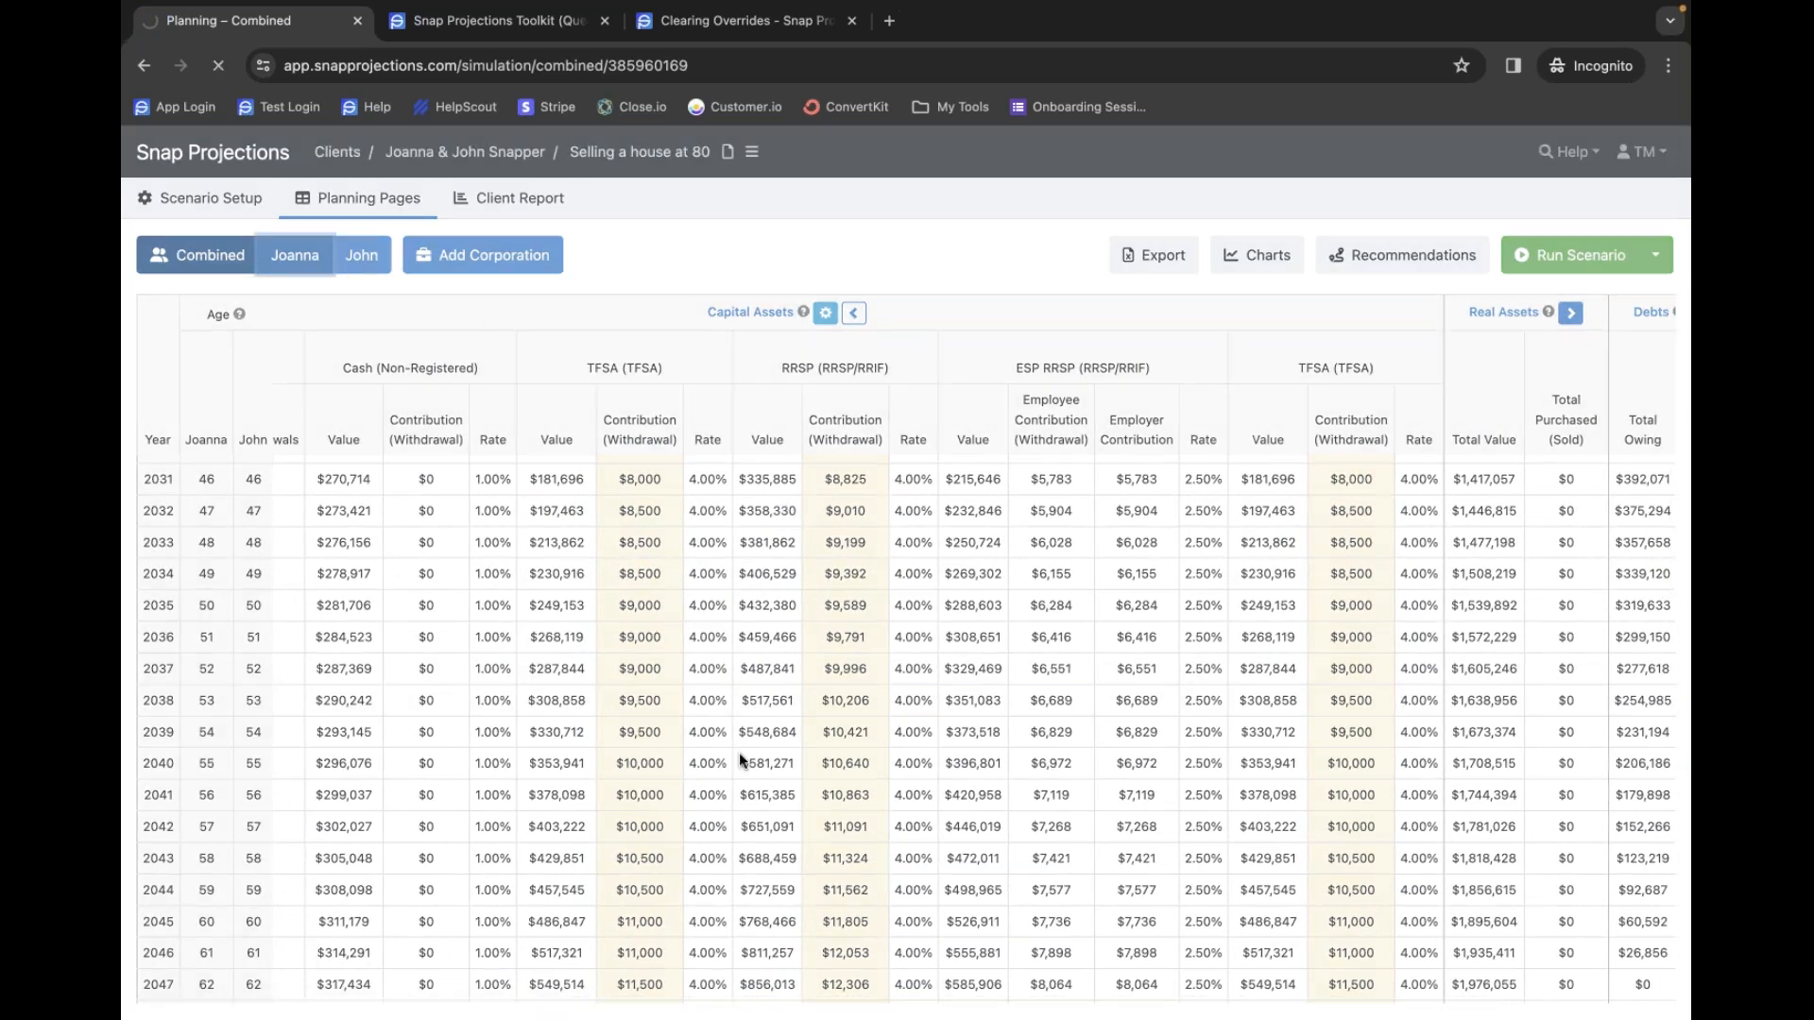
scroll(950, 709, "right", 10)
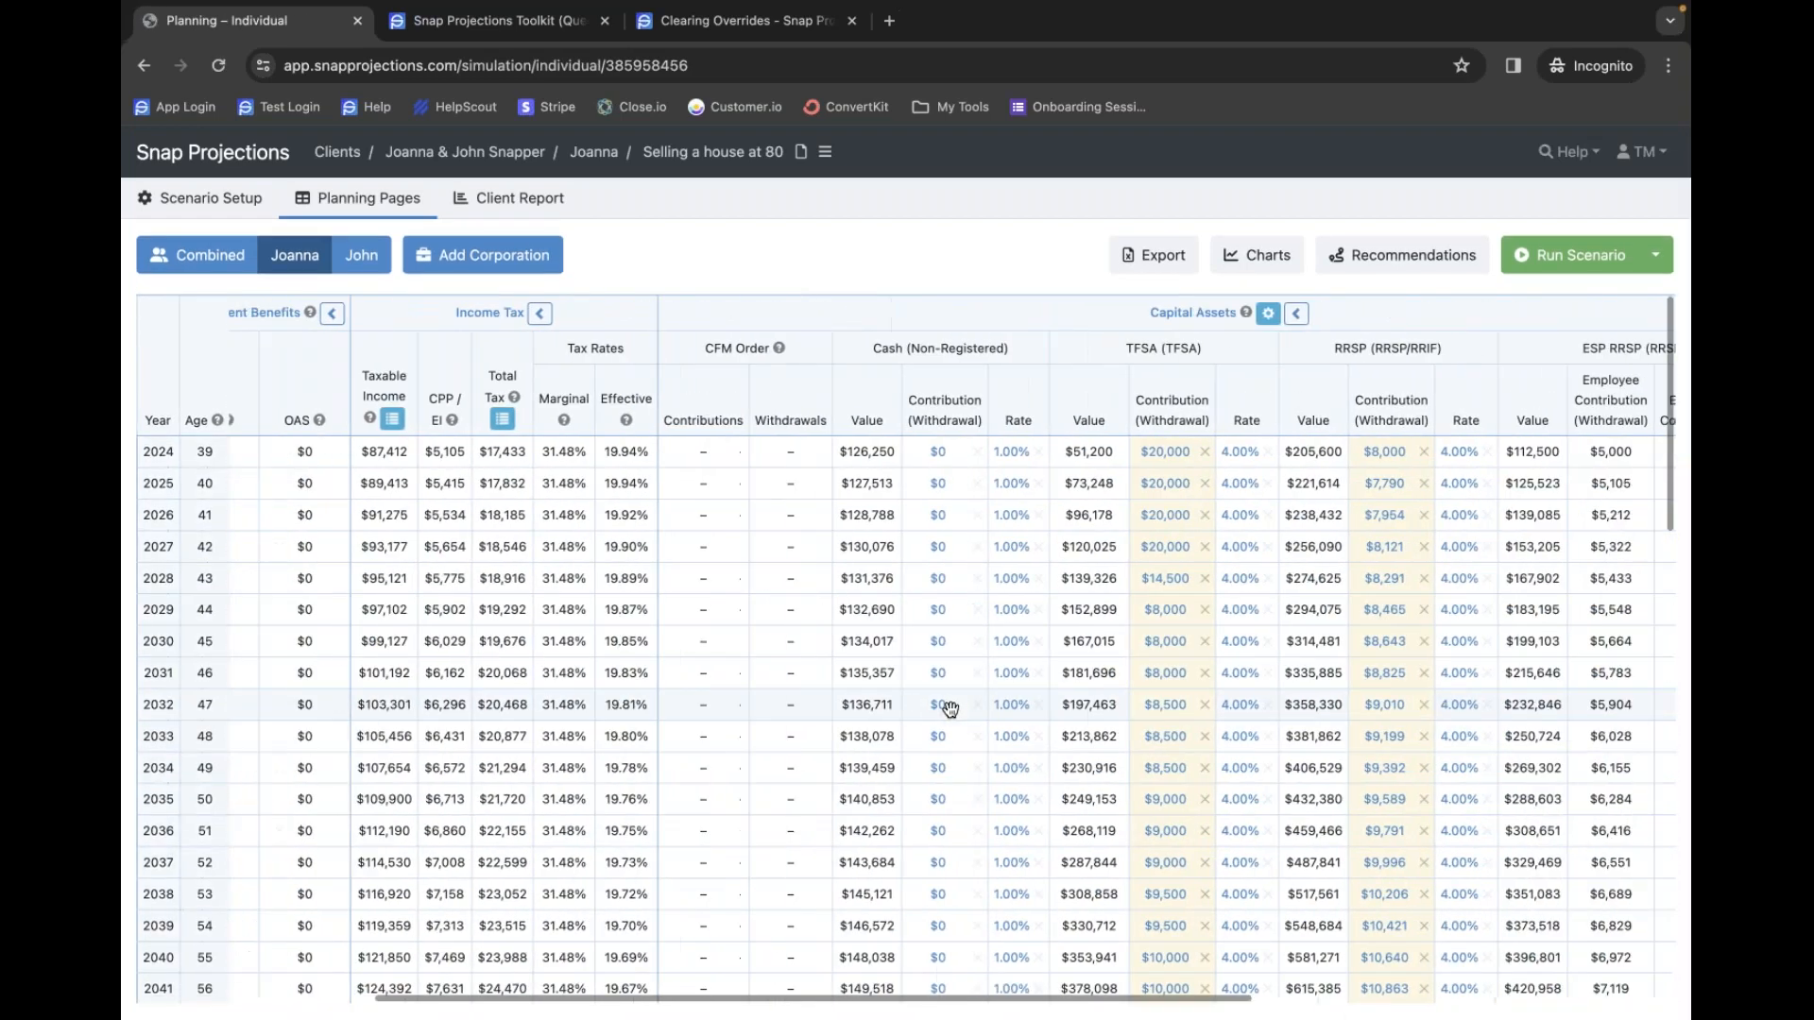
scroll(949, 708, "down", 10)
scroll(950, 708, "right", 2)
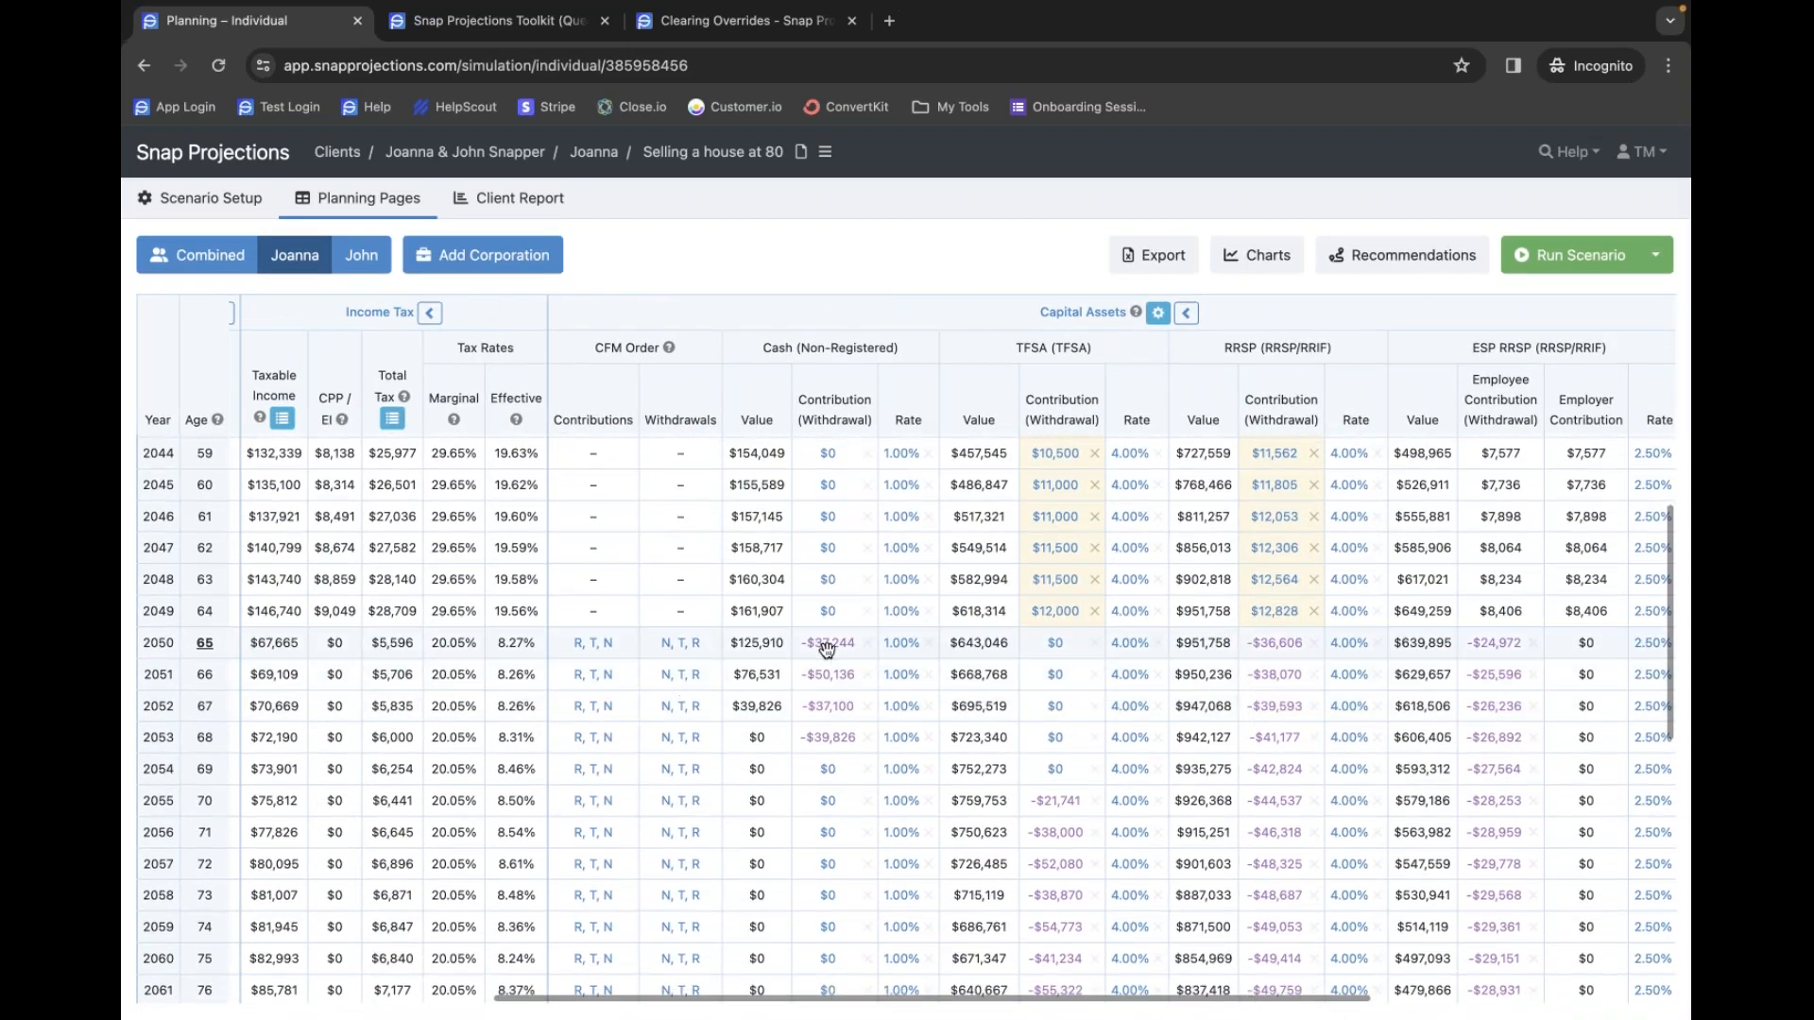
scroll(826, 648, "down", 5)
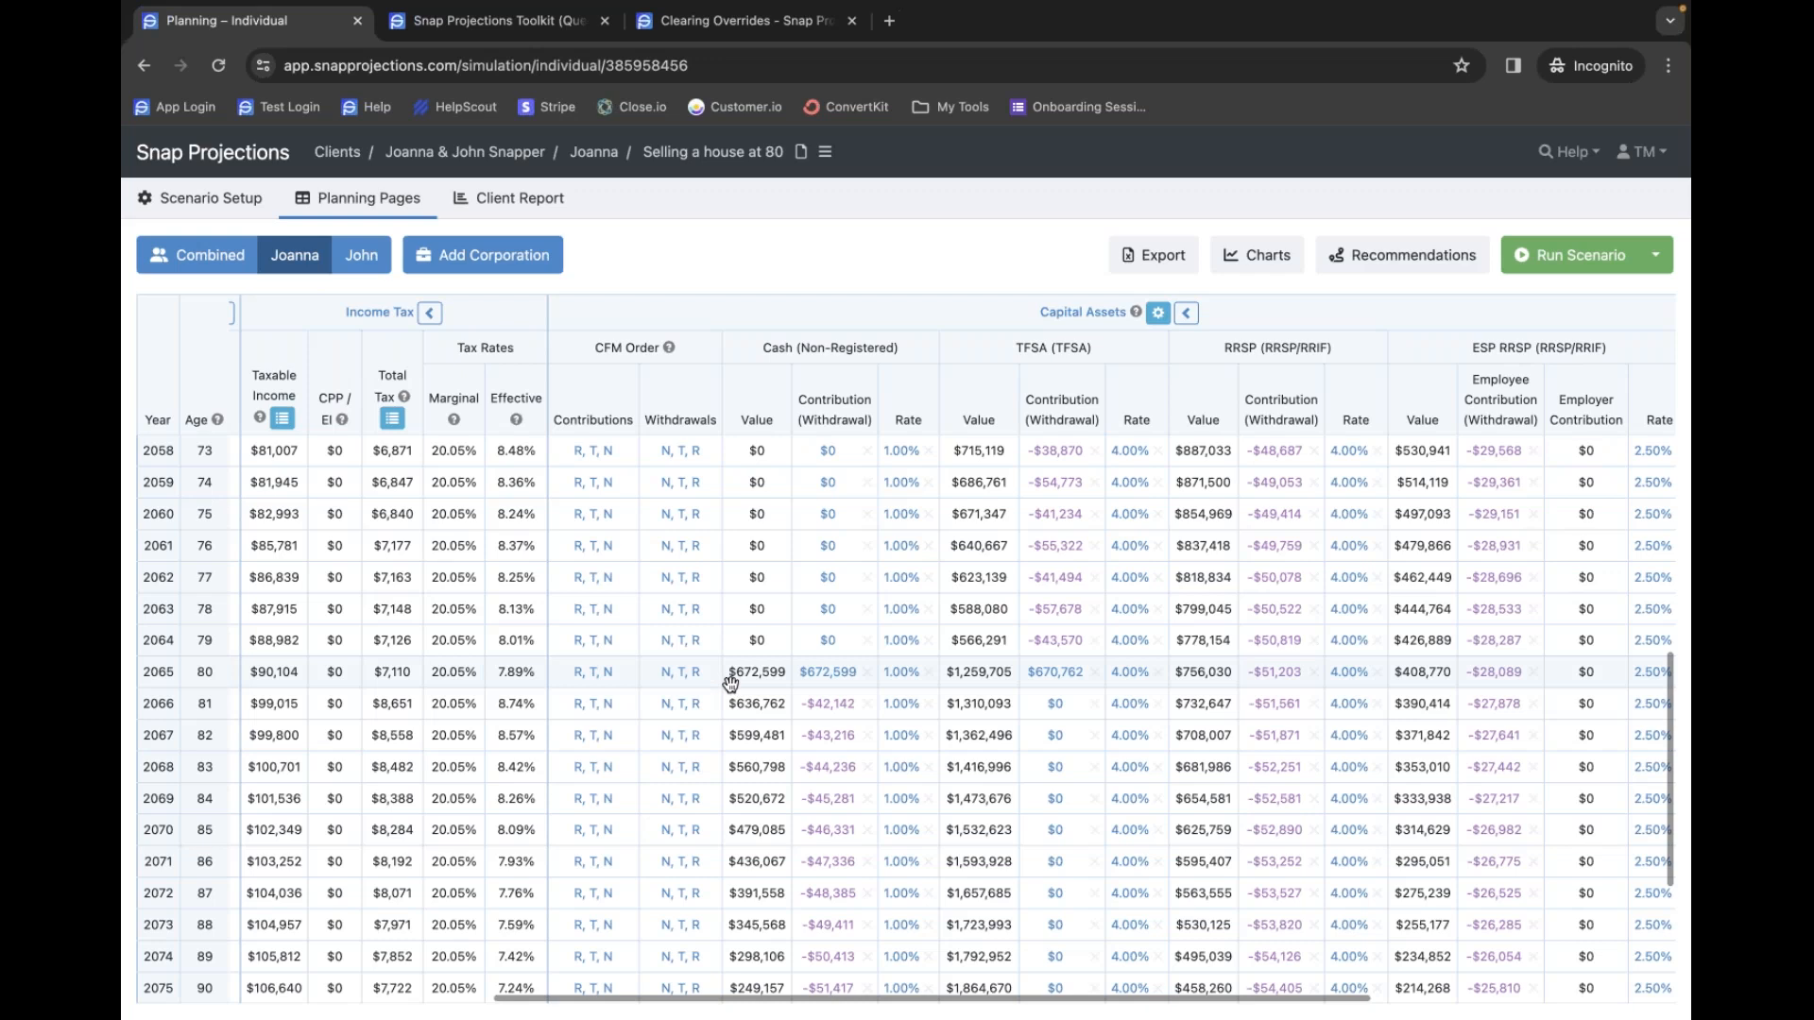
- Set the non-registered cash account's asset mix from age 80 to 20% cash, 20% fixed income and 60% equity
left_click(901, 672)
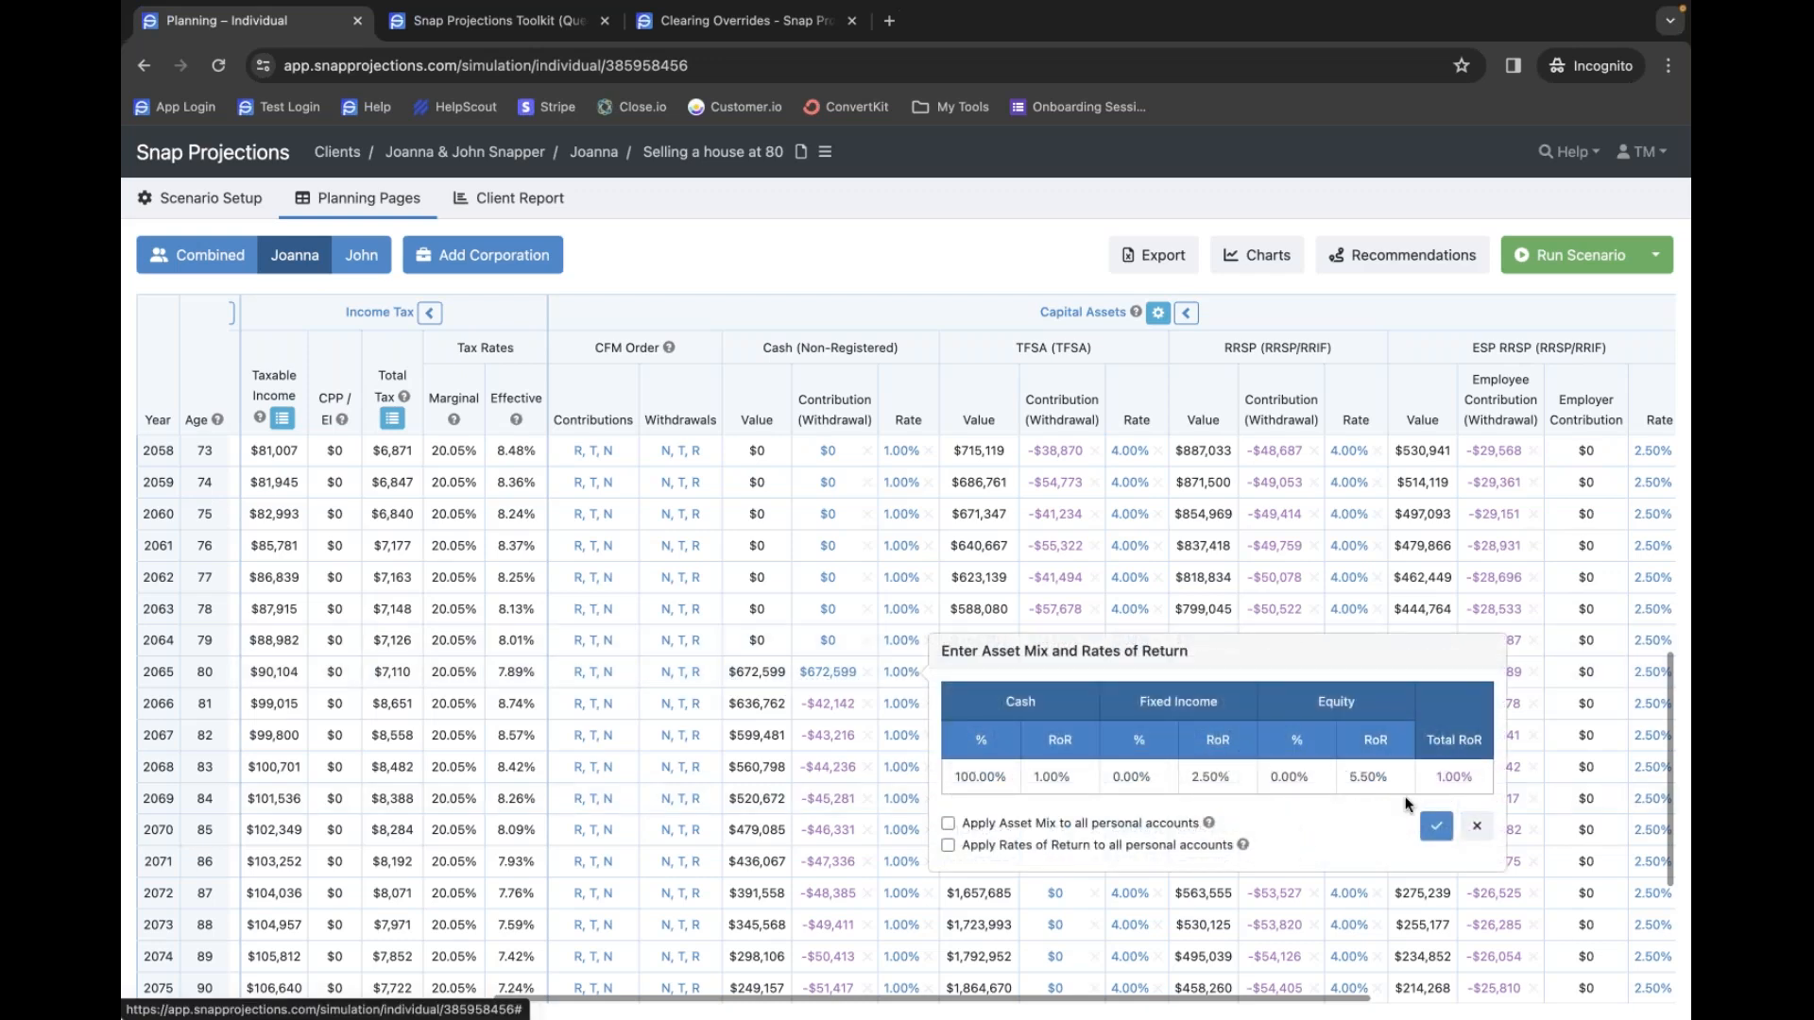
left_click_drag(1049, 777, 938, 771)
left_click(973, 776)
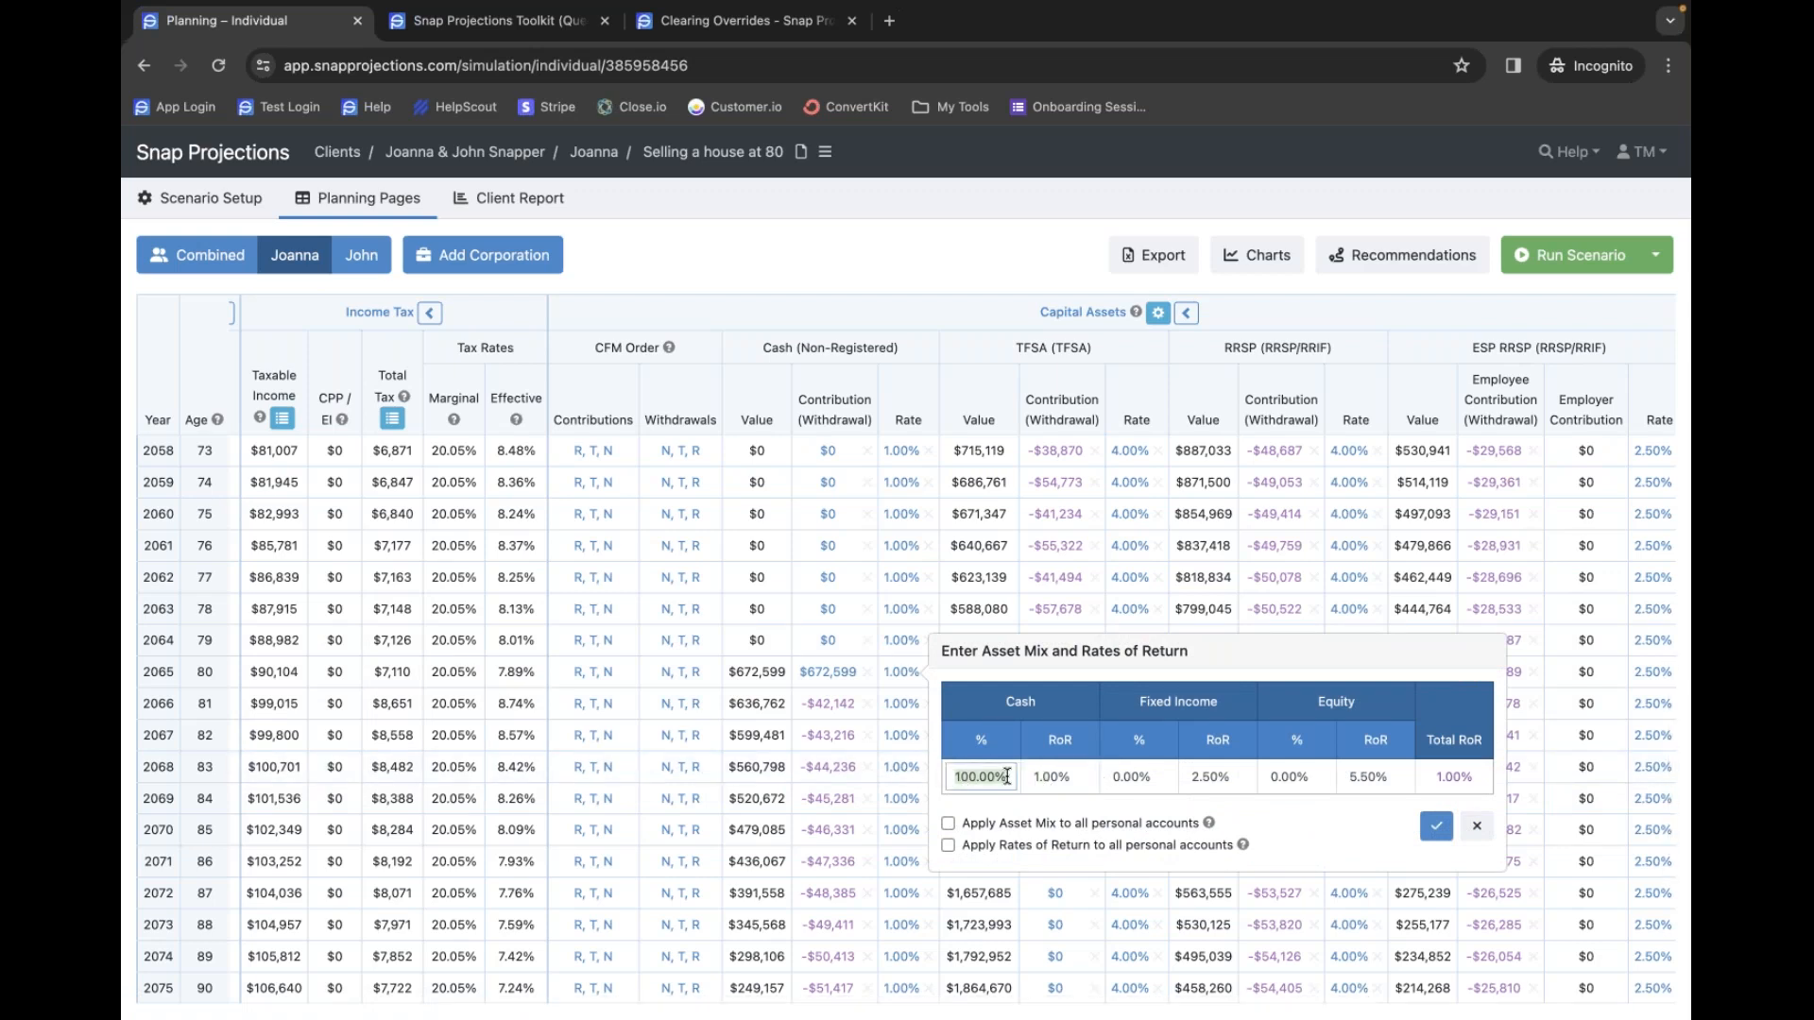
type("20")
left_click(1148, 776)
type("20")
left_click(1296, 776)
double_click(1296, 776)
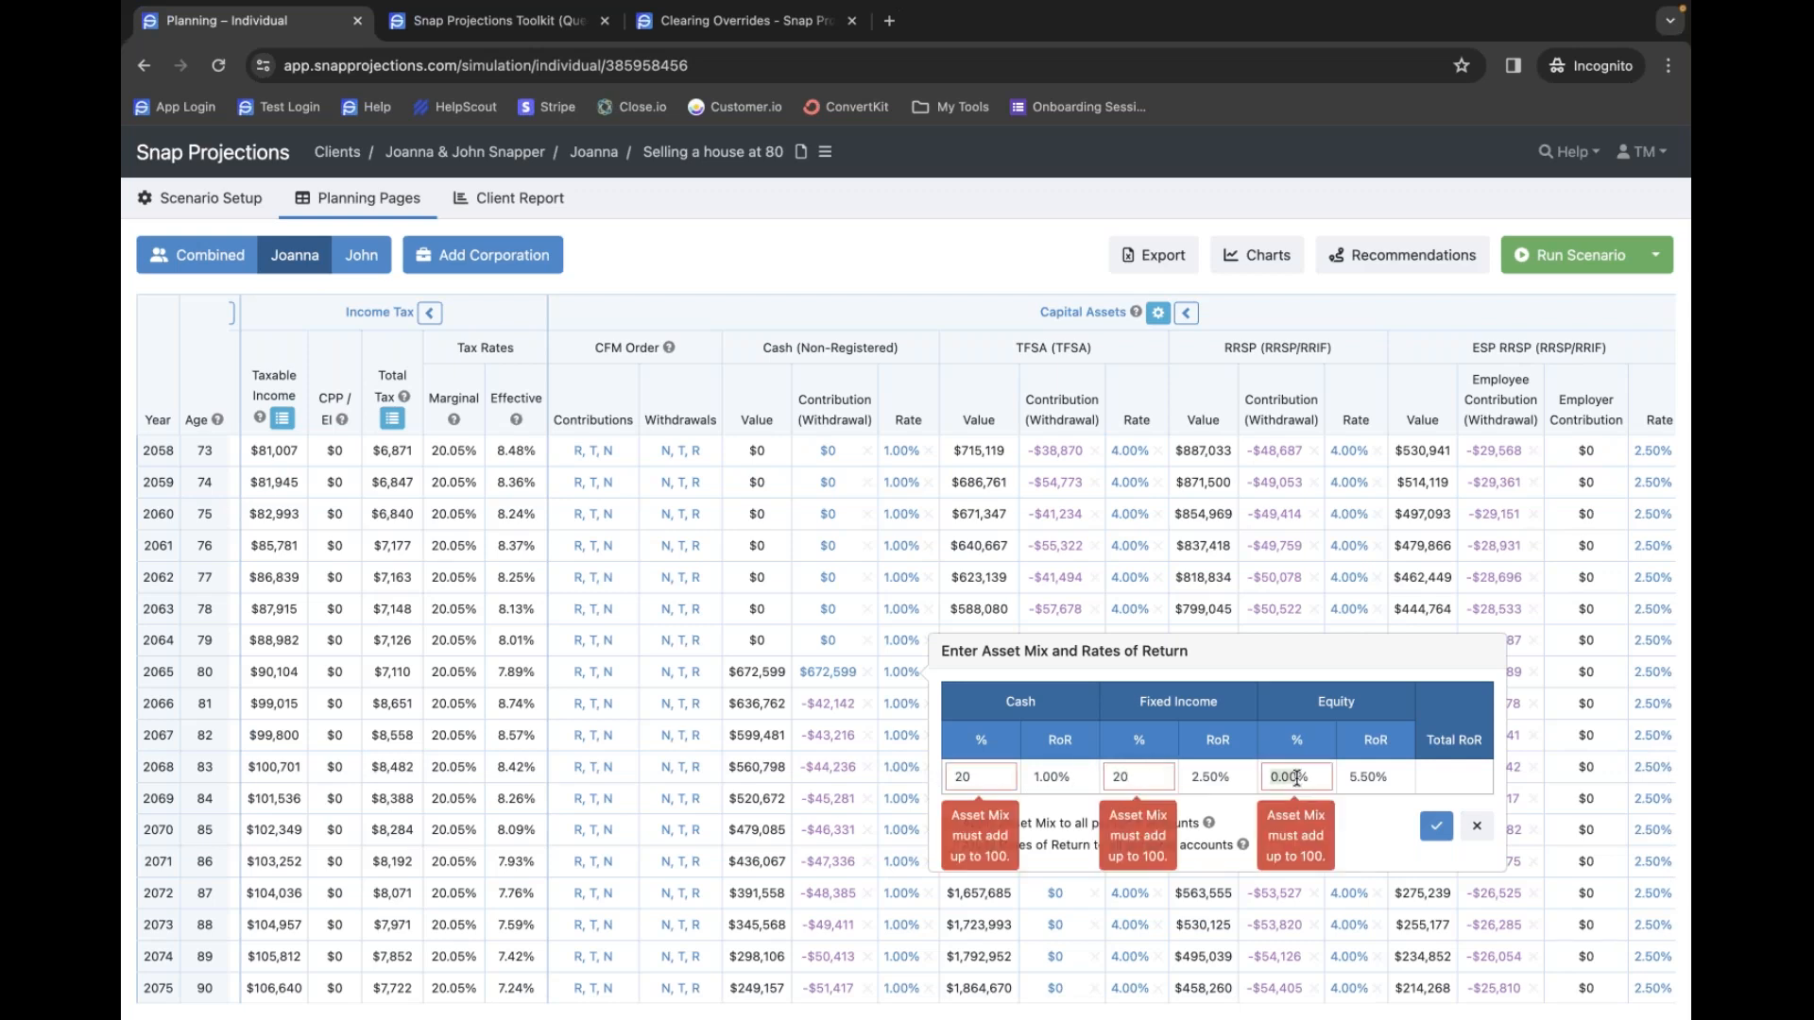
type("60")
left_click(1440, 778)
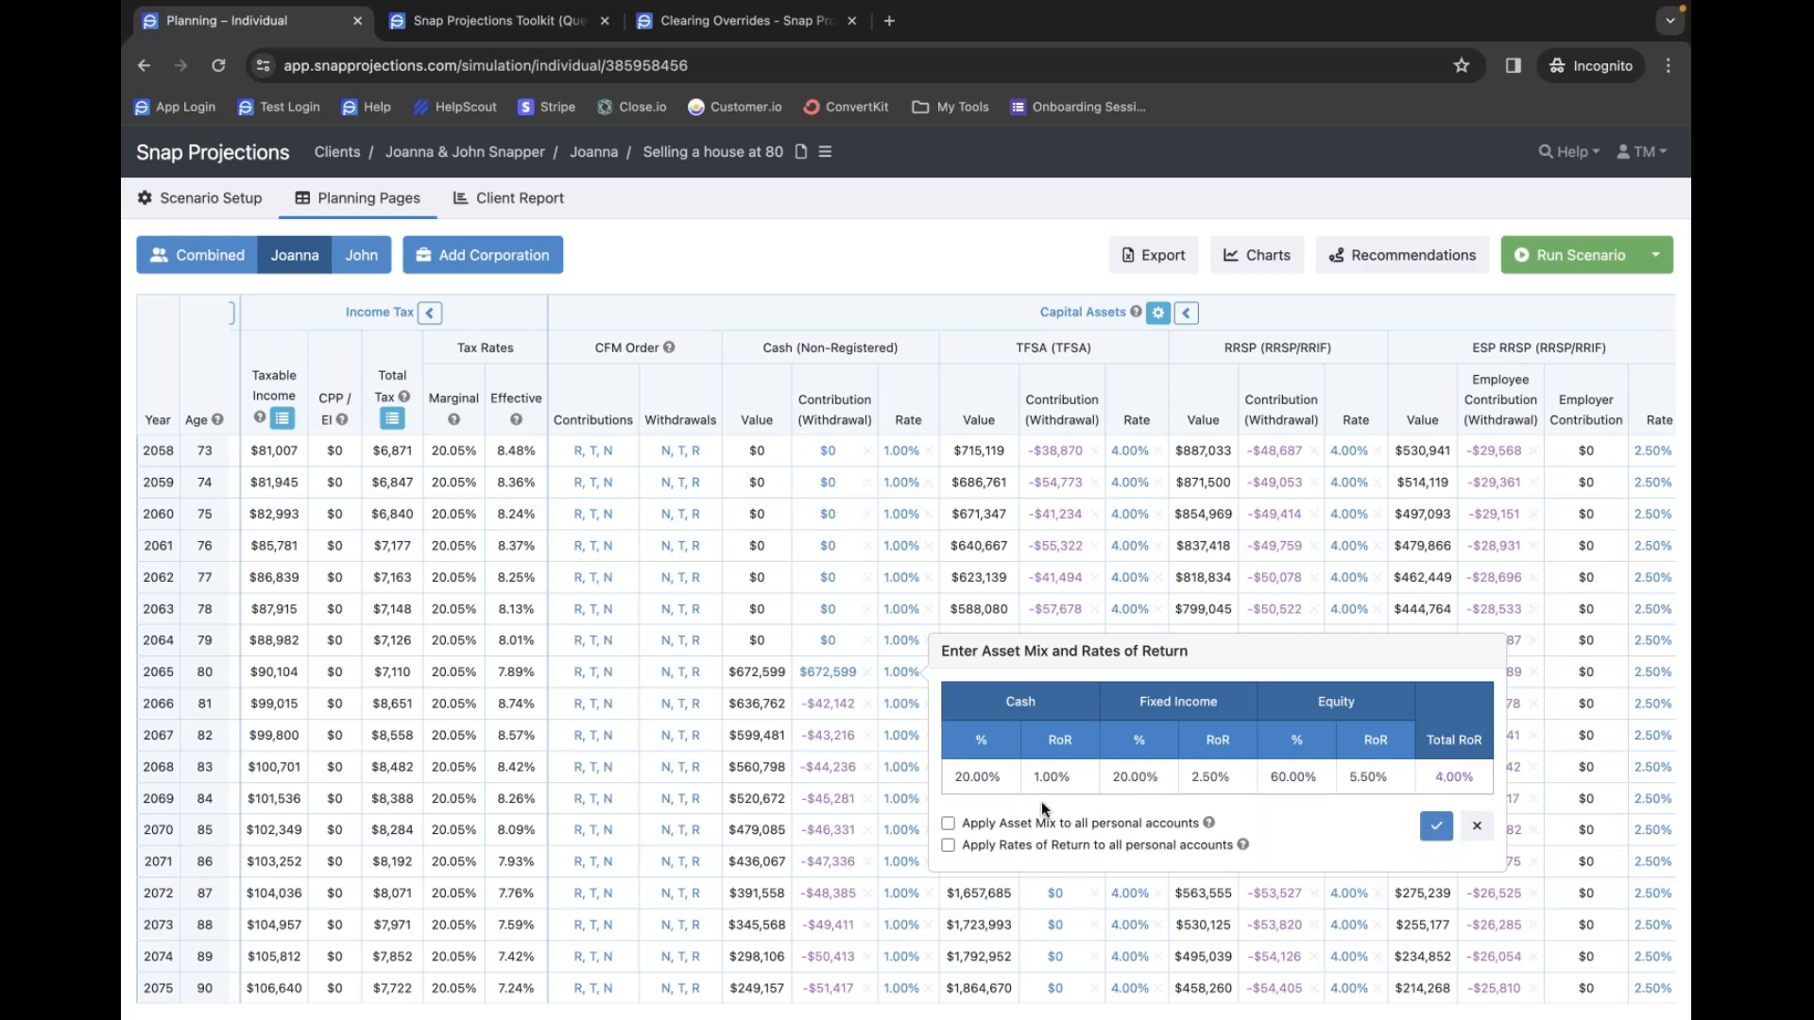
left_click(1437, 828)
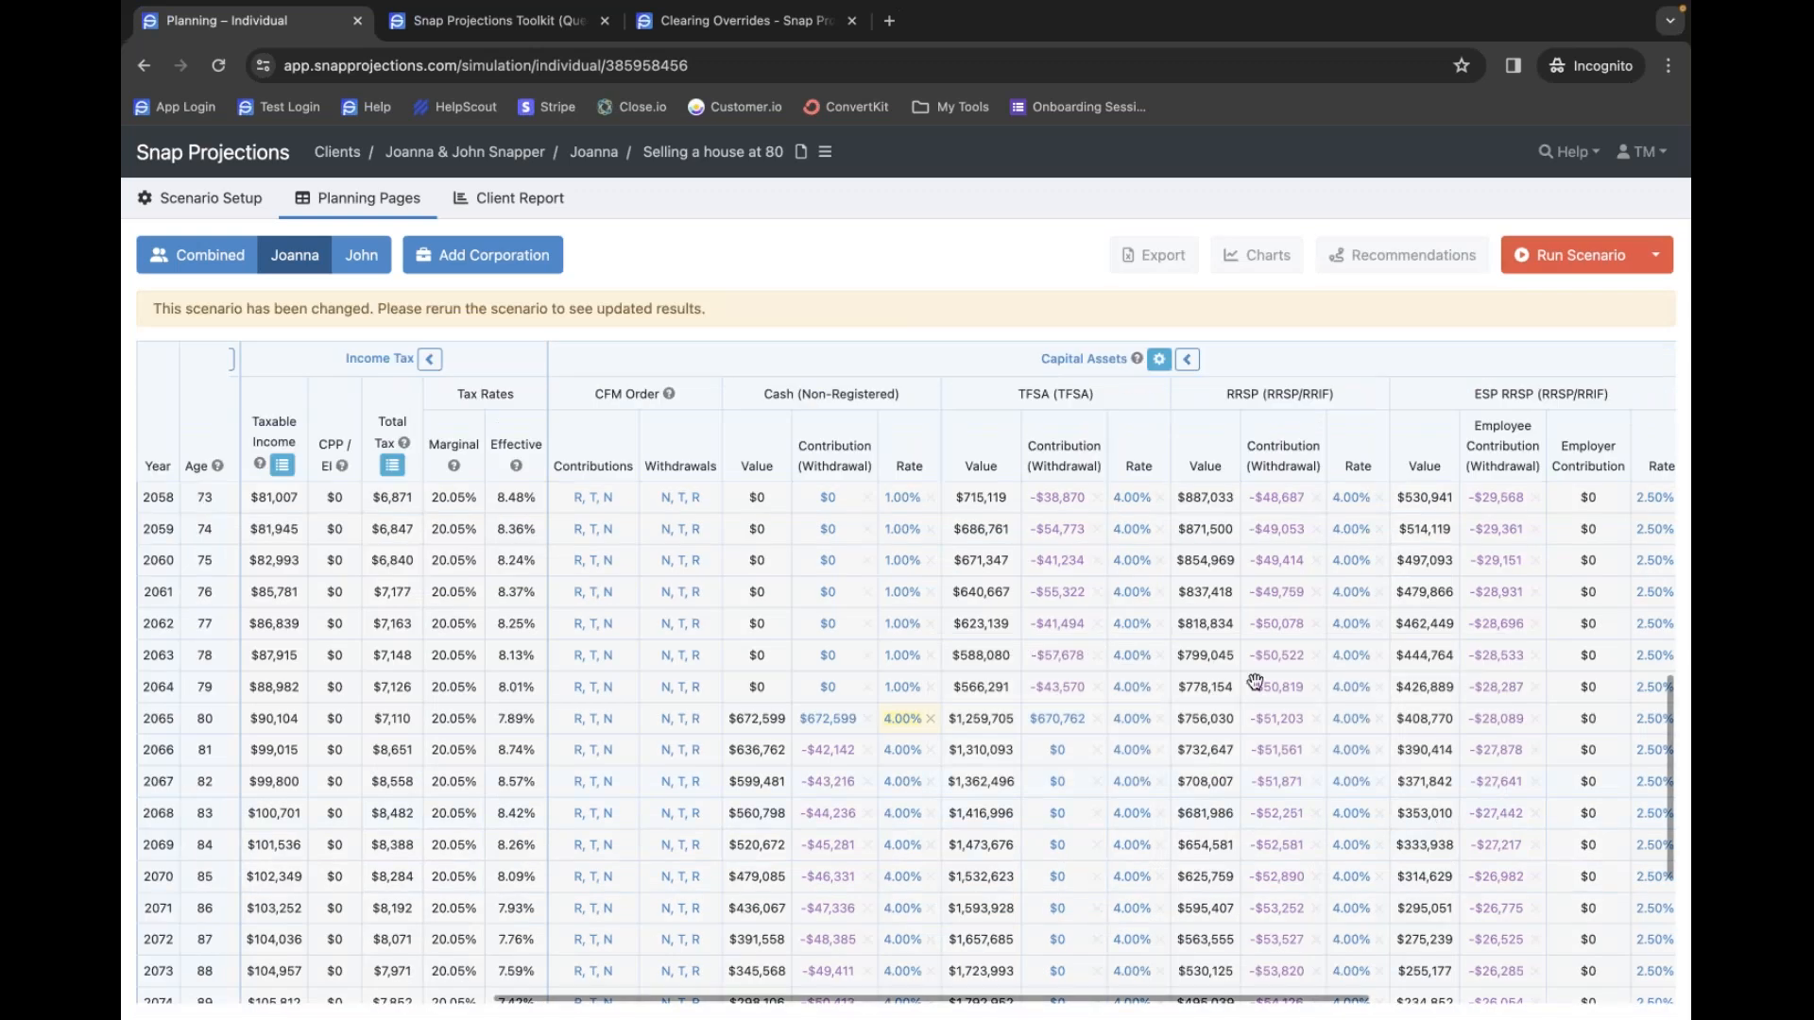
- Rerun the scenario and review the first spouse's account values, withdrawals and net worth from age 80 onward
scroll(911, 907, "down", 2)
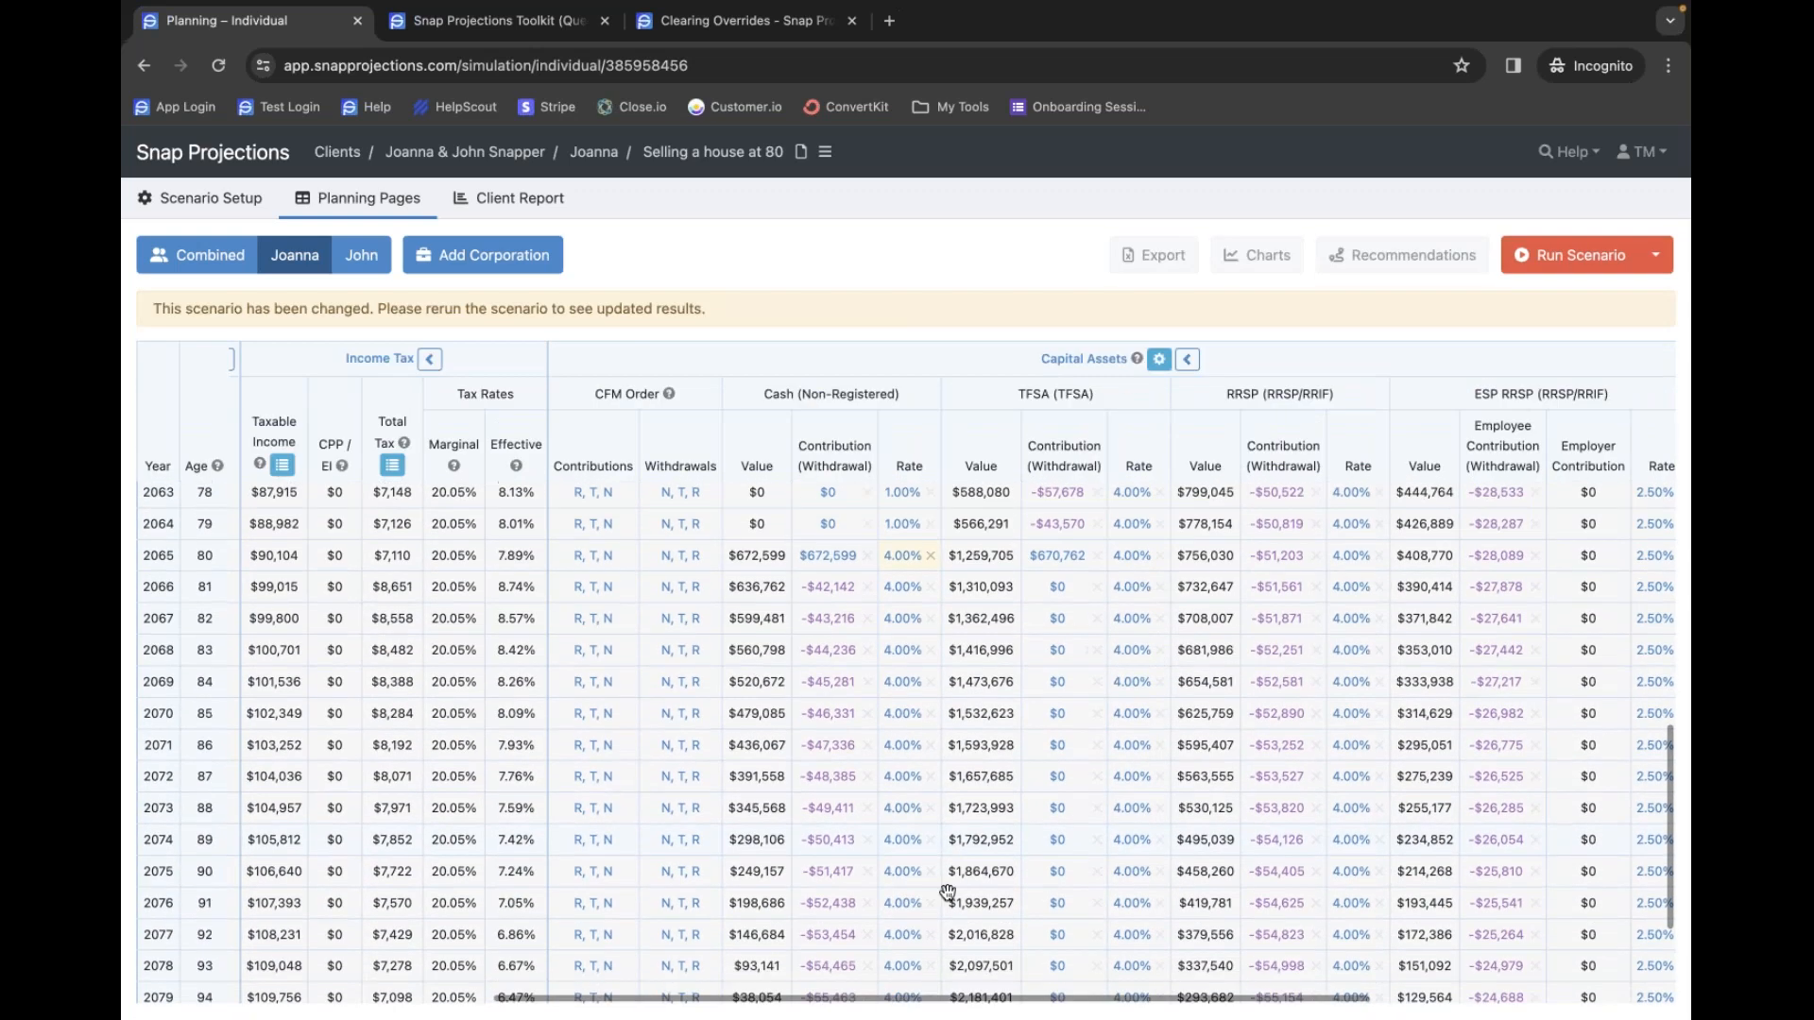
left_click(1554, 269)
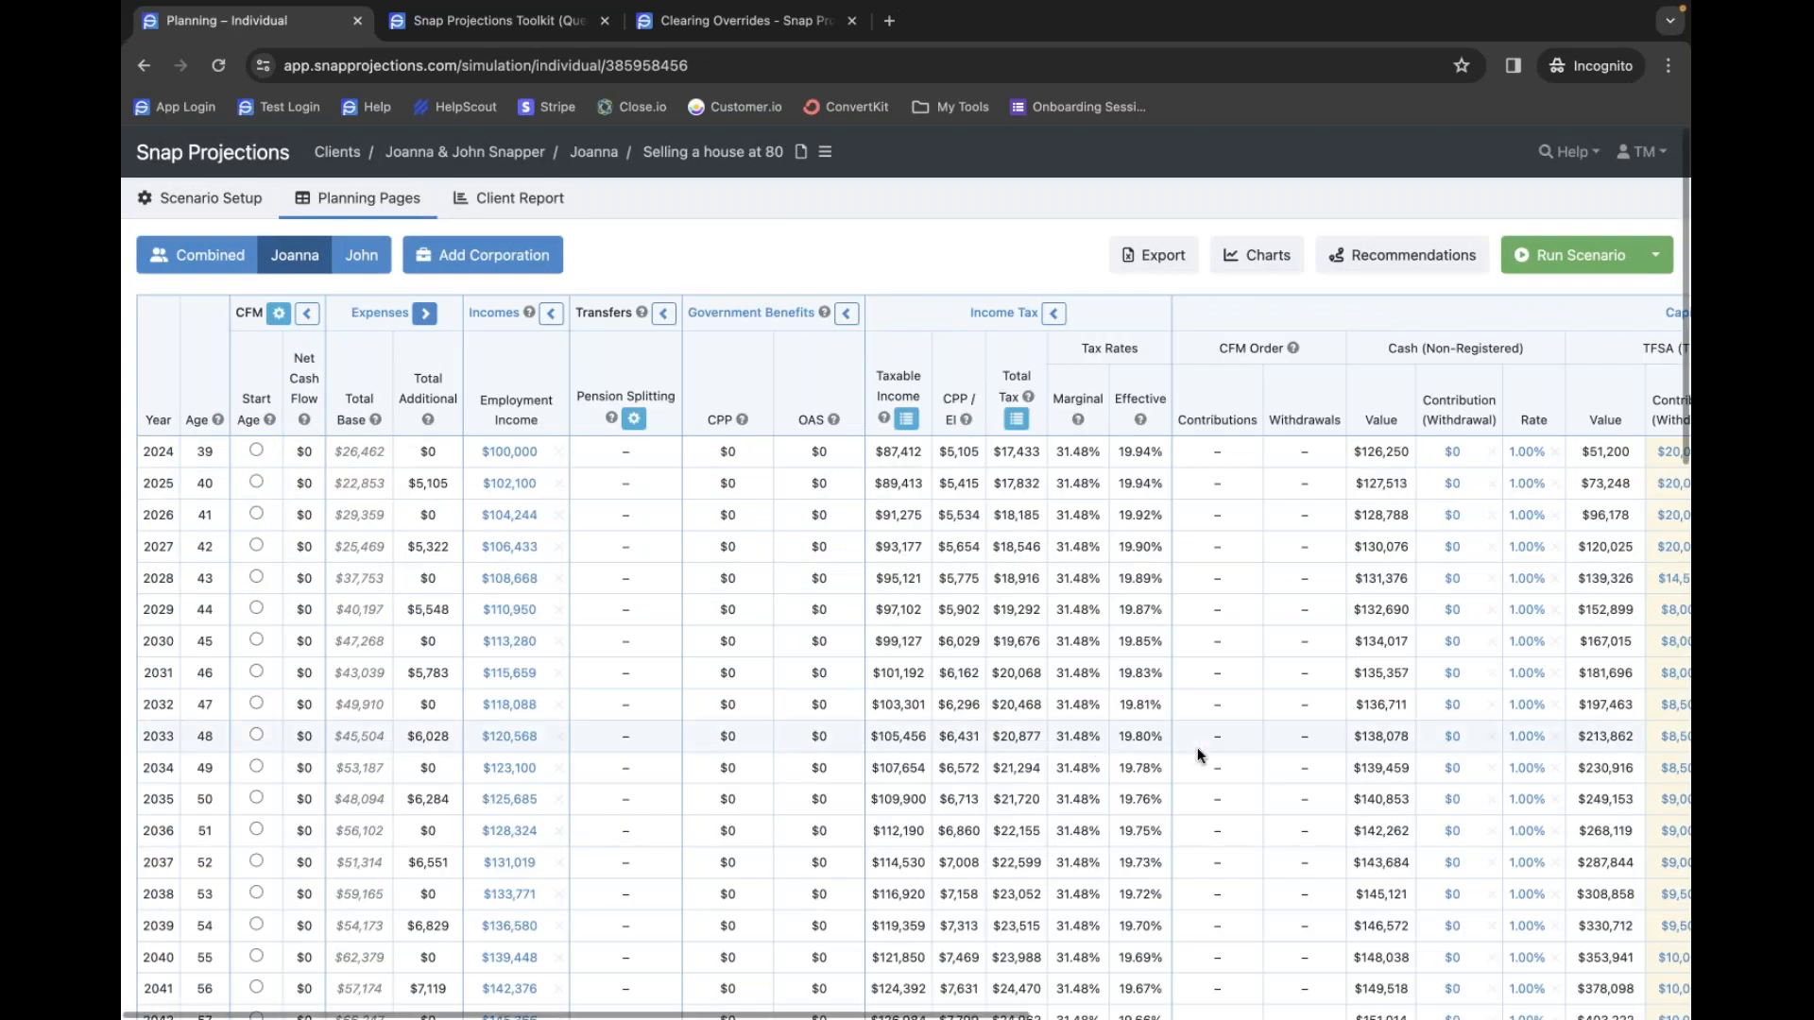
scroll(1140, 740, "right", 10)
scroll(1133, 737, "down", 2)
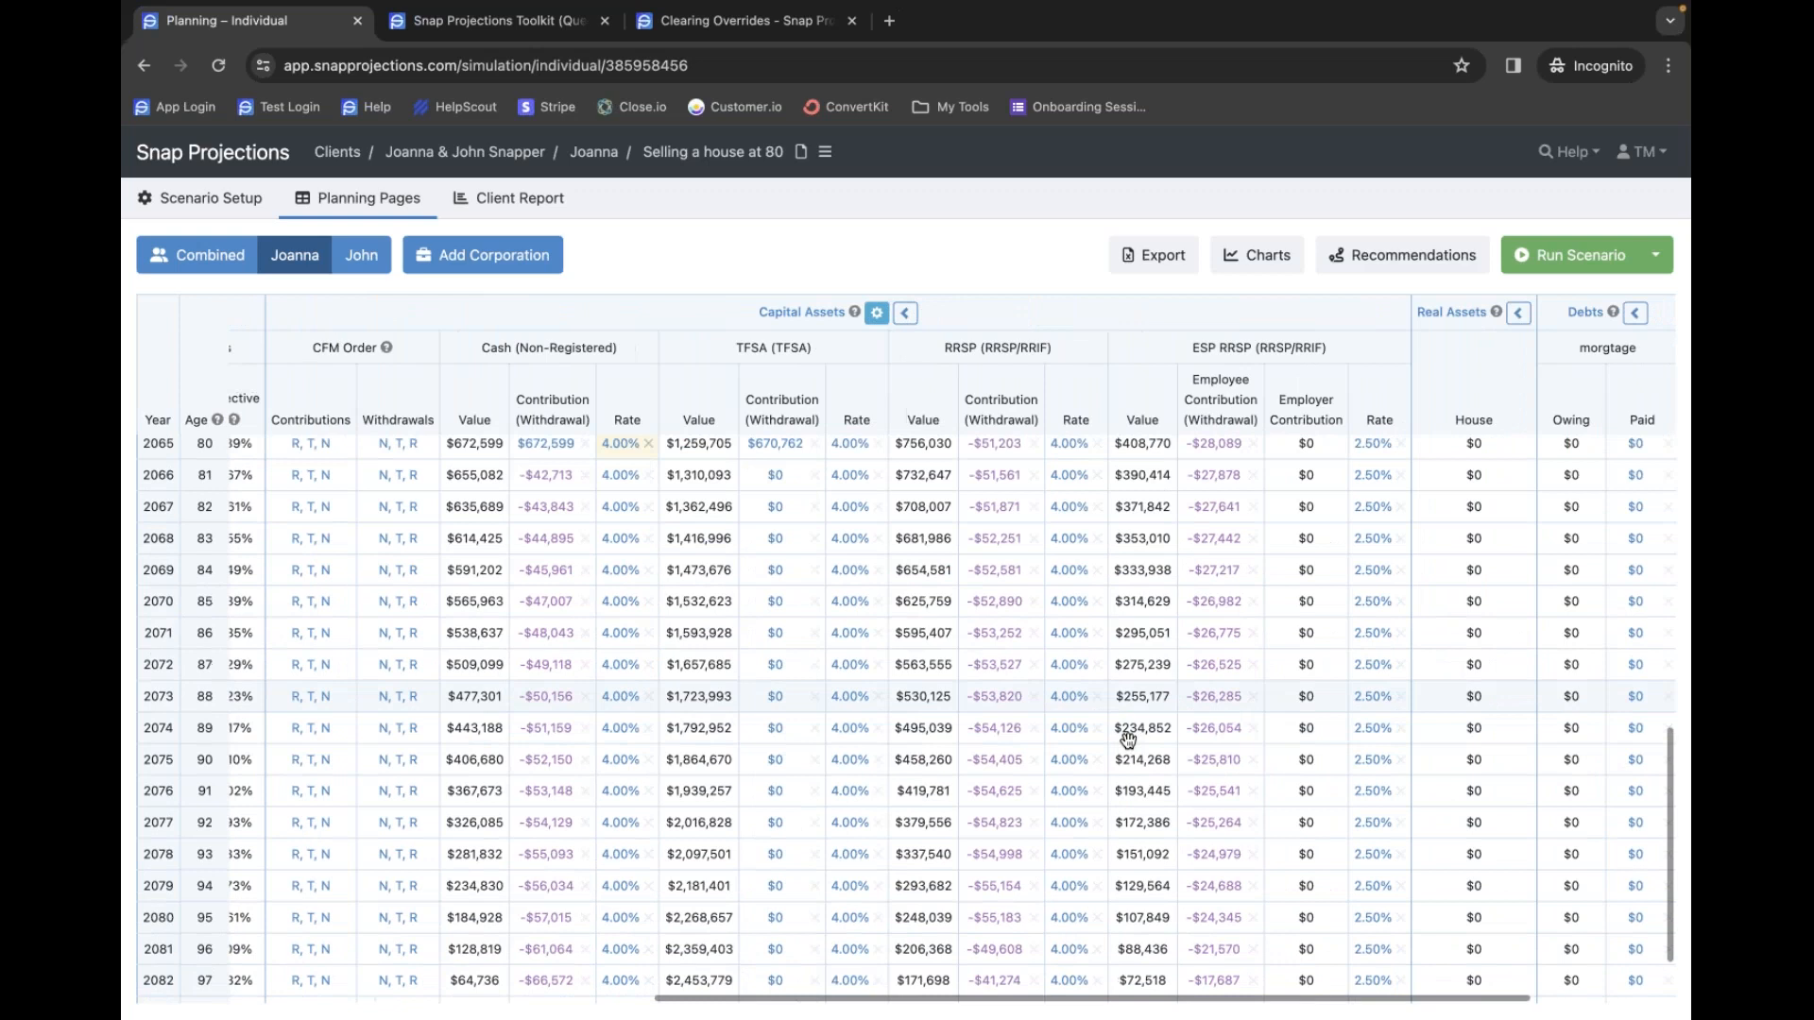
scroll(1124, 737, "right", 3)
scroll(1127, 732, "up", 2)
scroll(1127, 730, "left", 3)
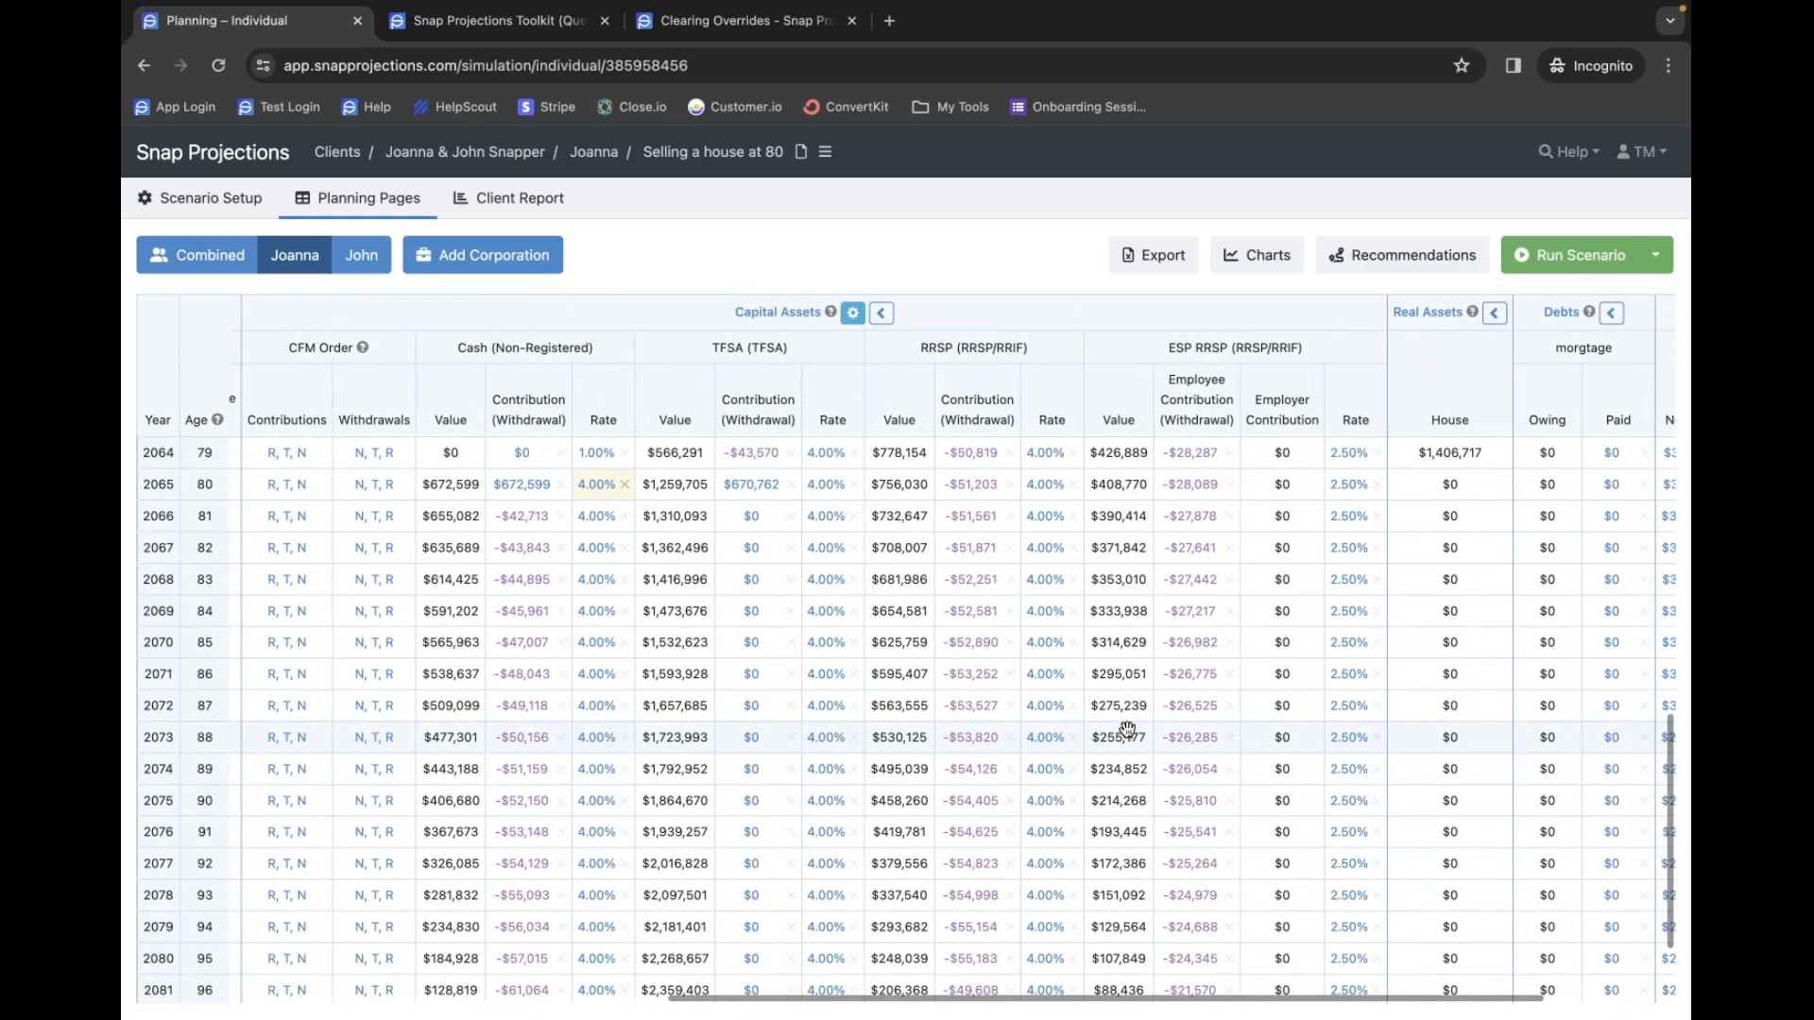
scroll(1127, 730, "right", 2)
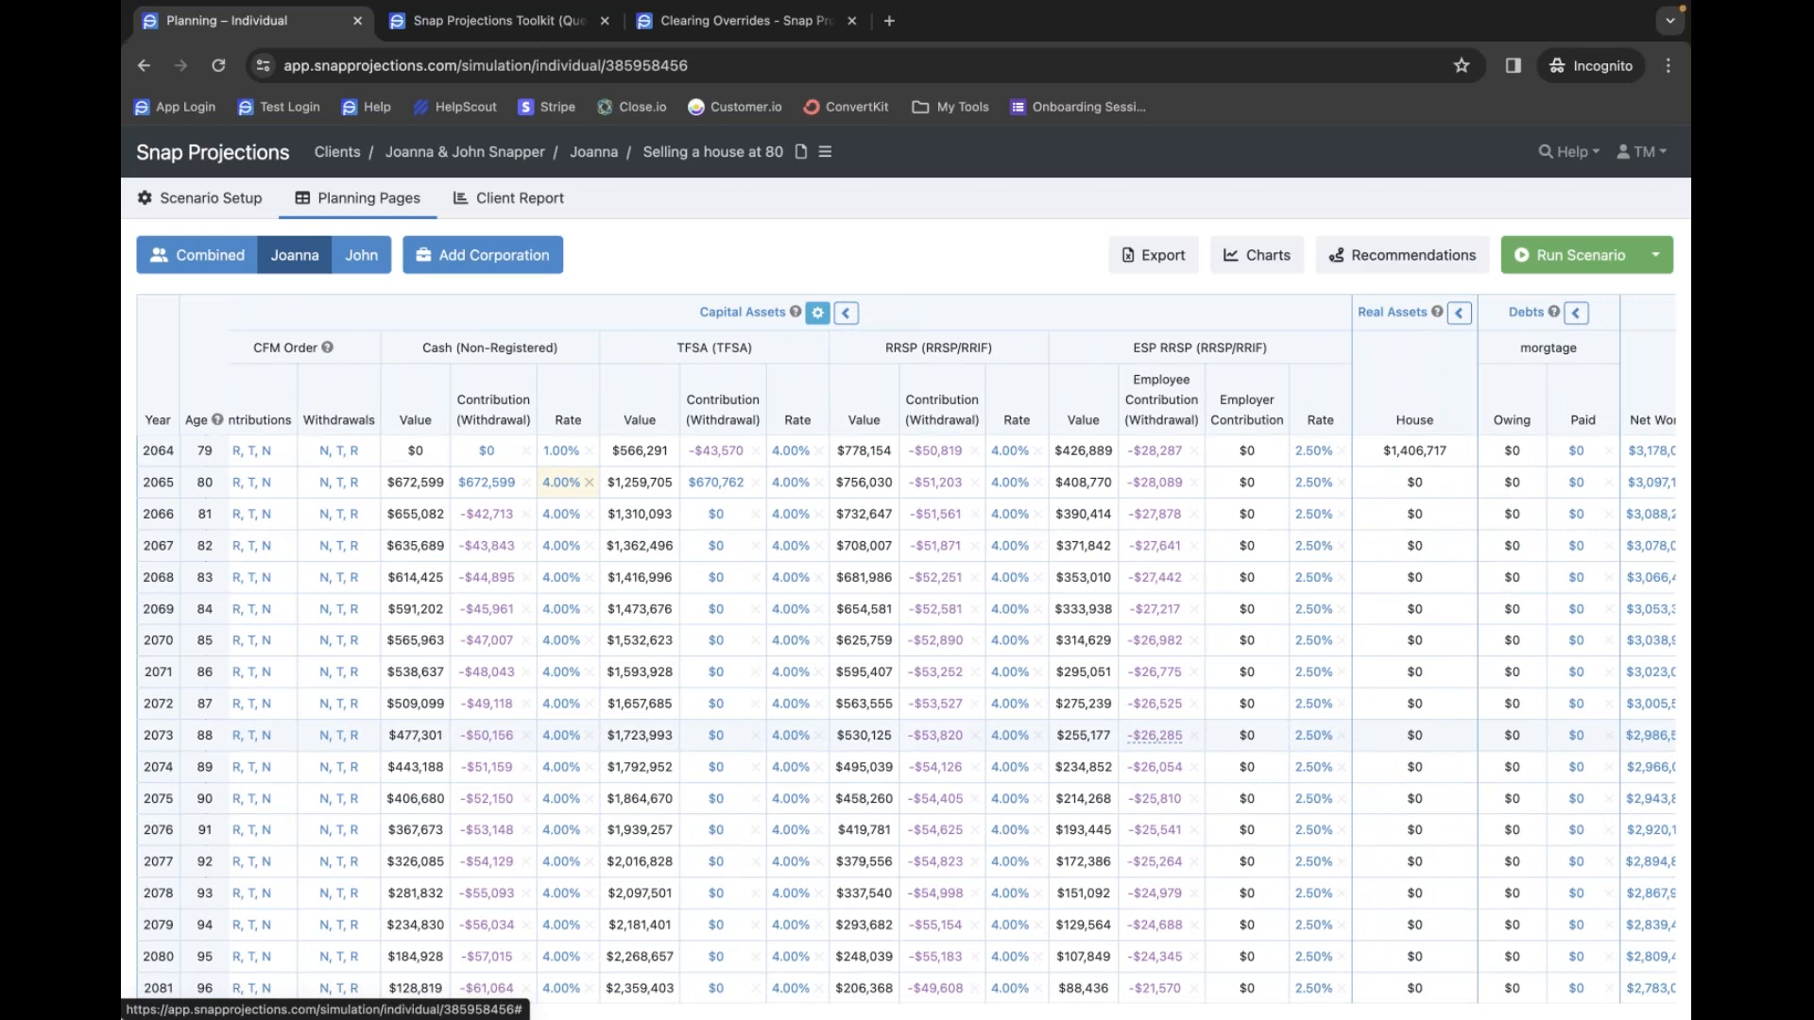
scroll(1105, 725, "down", 1)
scroll(1106, 724, "right", 2)
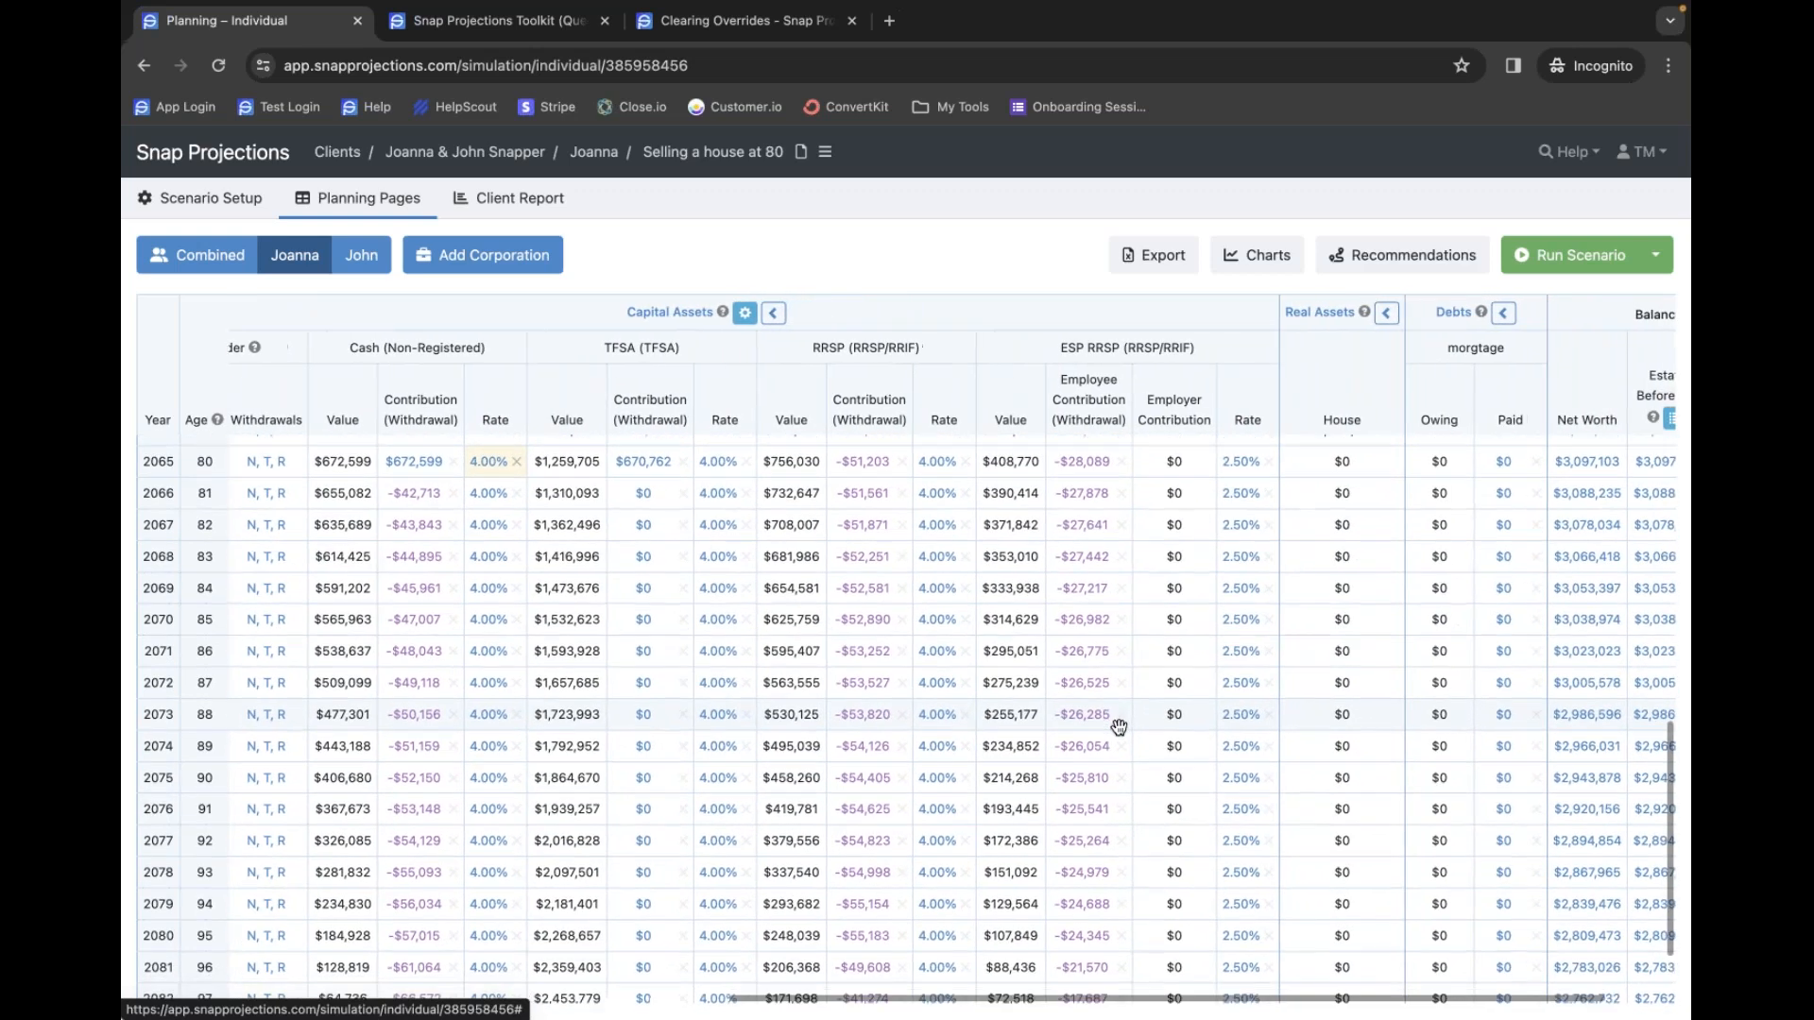
mouse_move(1089, 723)
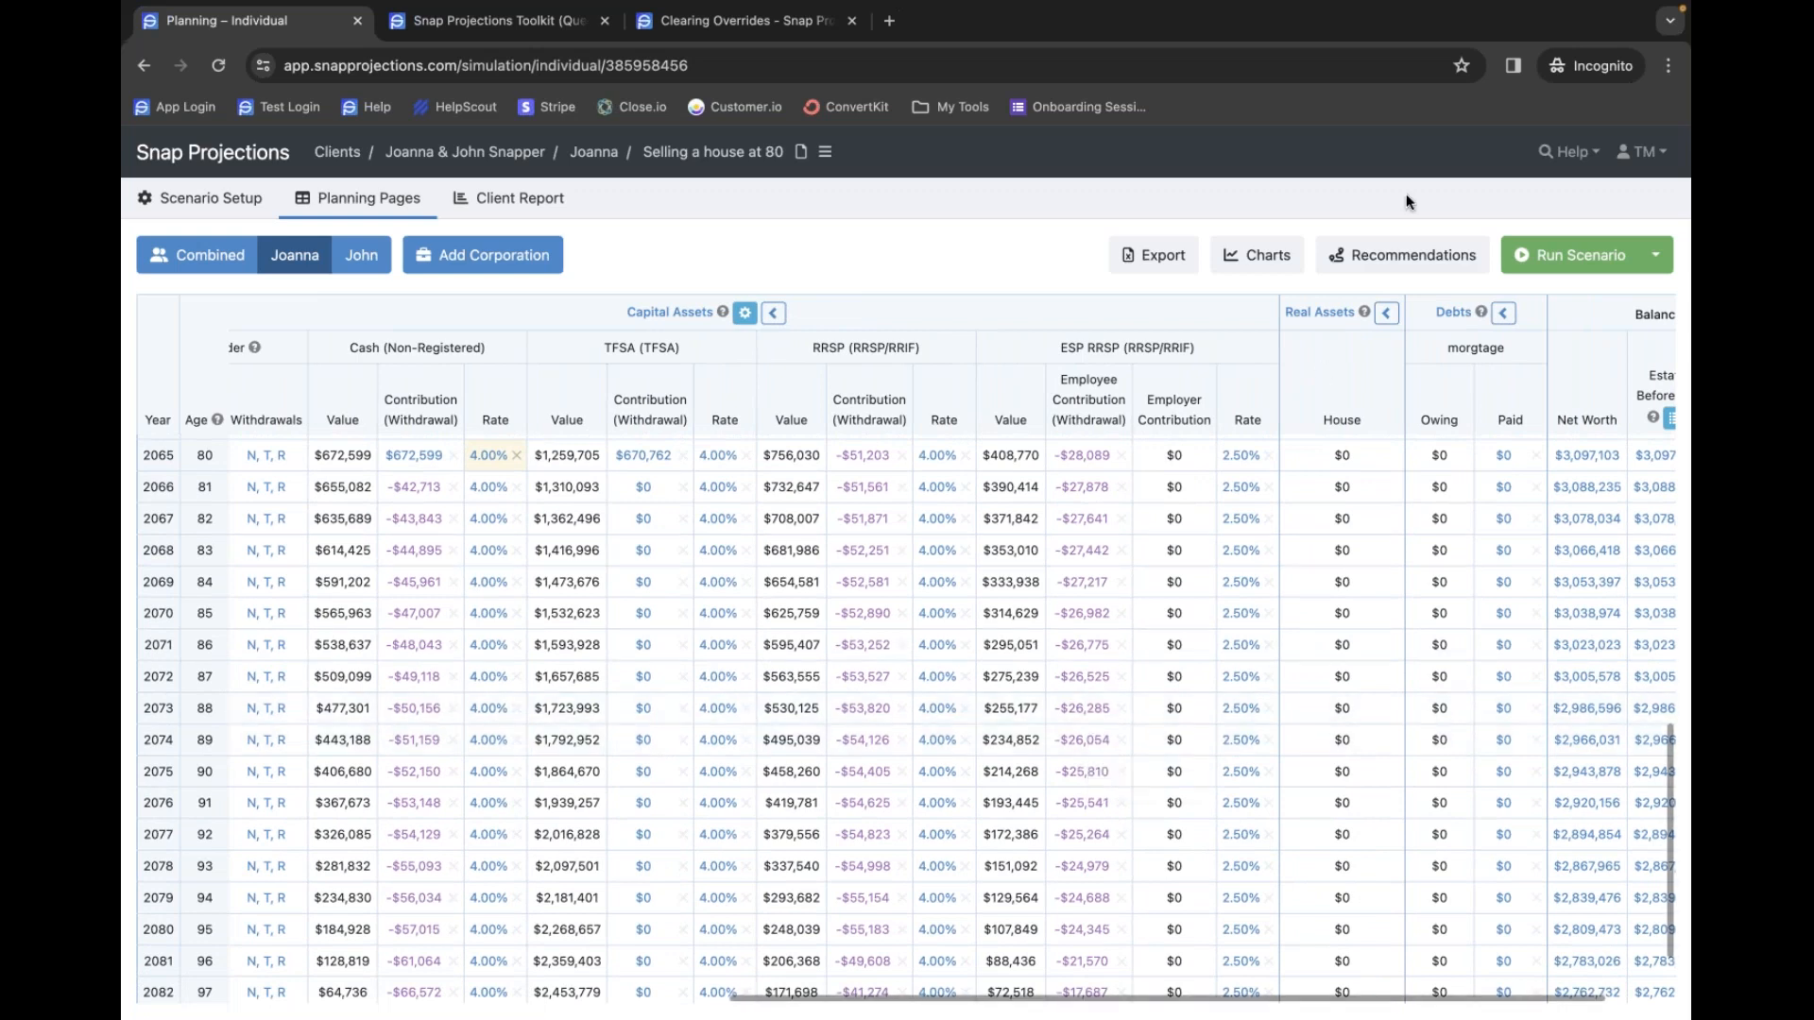
- Open the Help Center to view its knowledge base, and return to the individual projection
left_click(1563, 153)
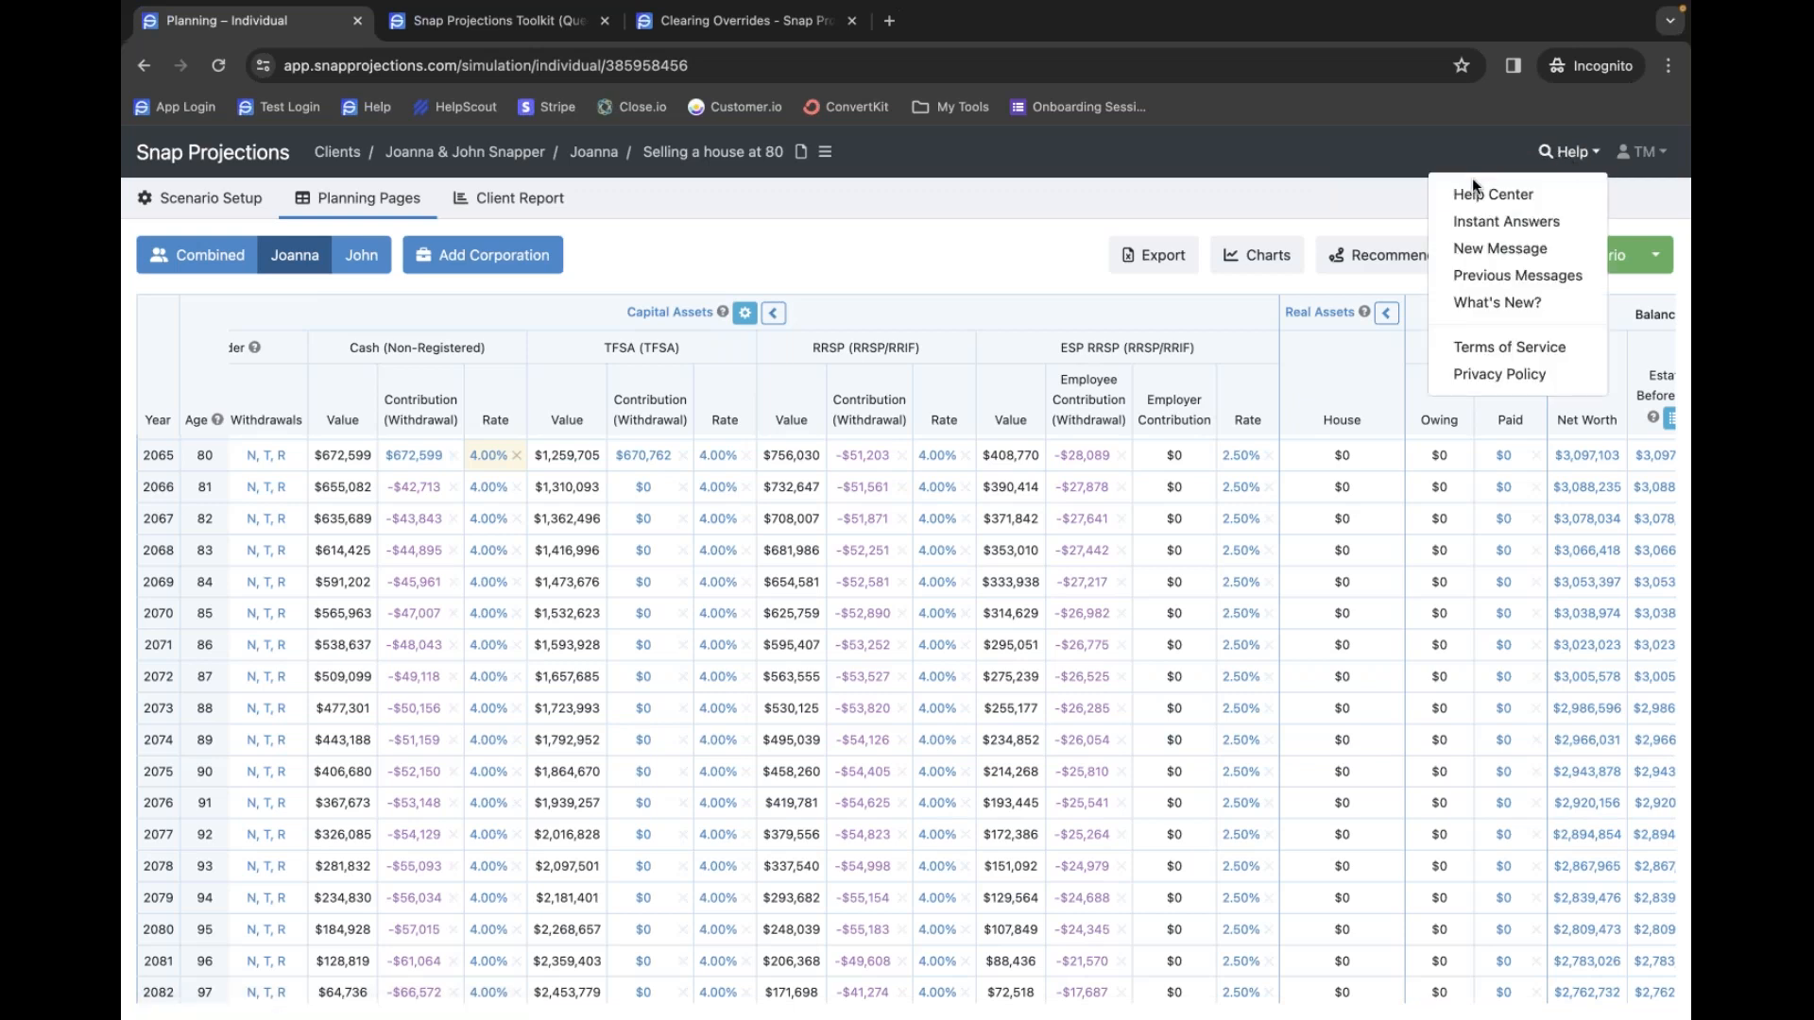
left_click(1493, 194)
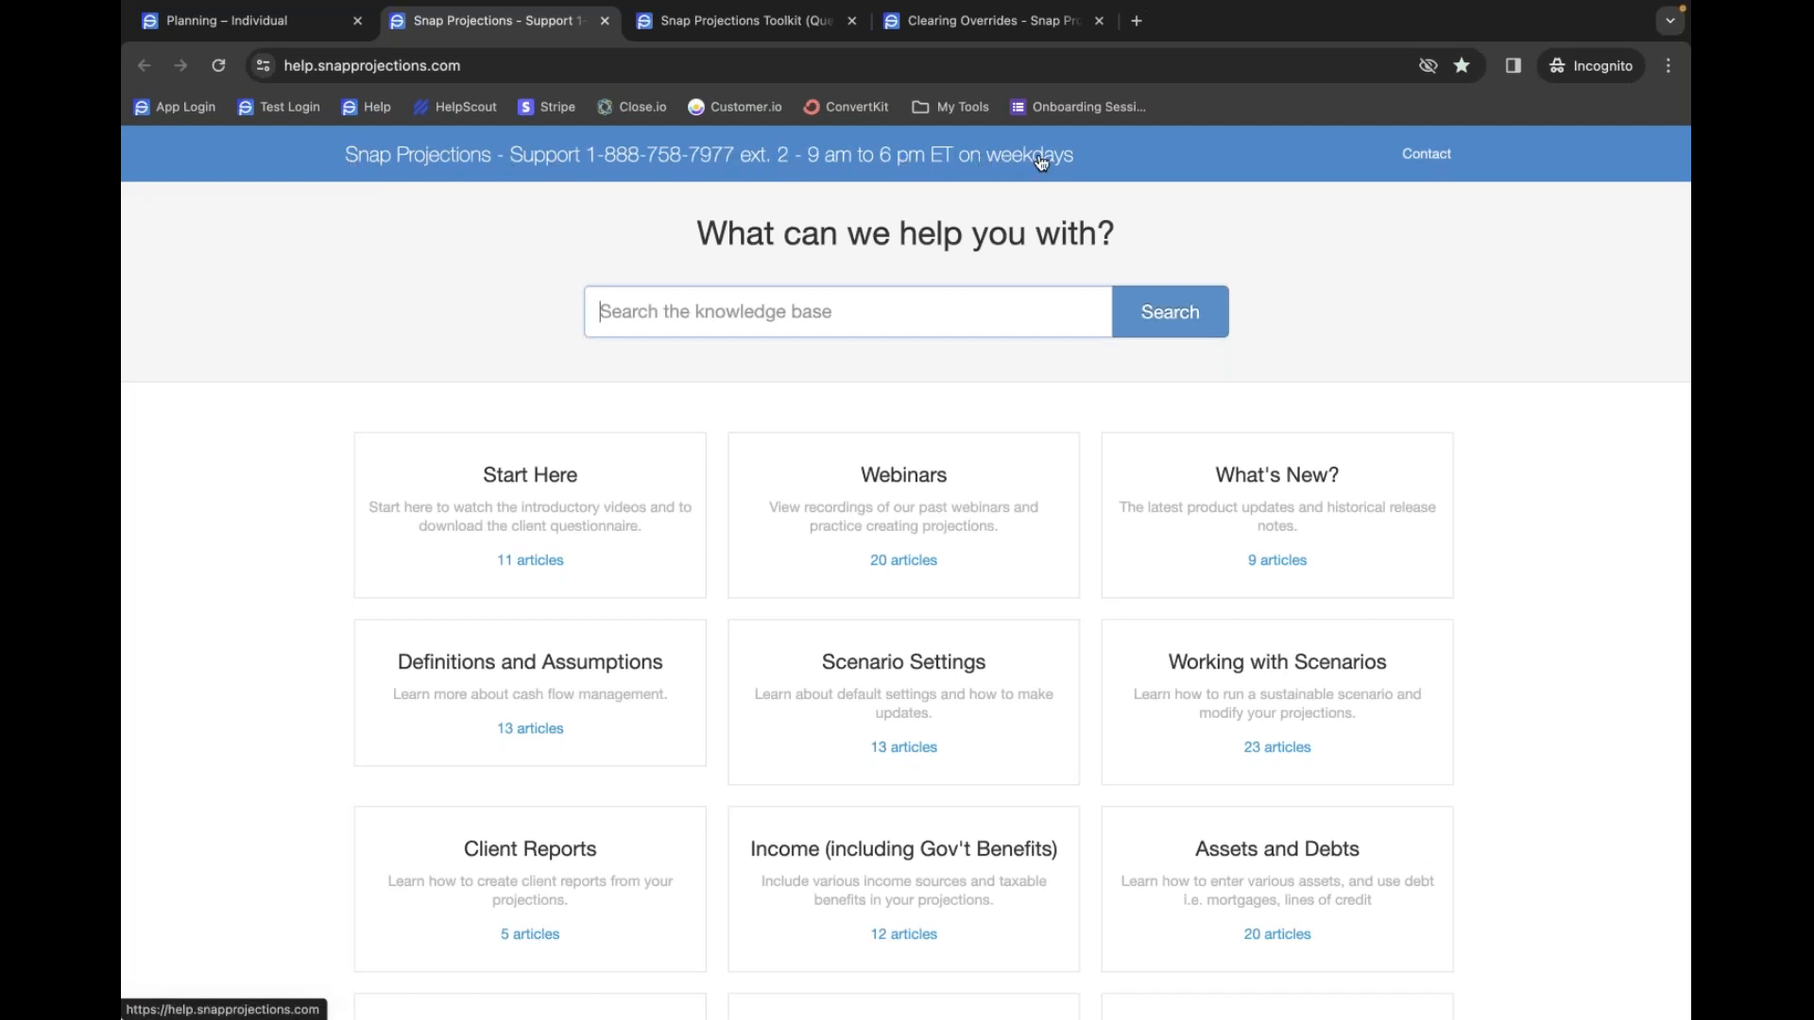
left_click(242, 28)
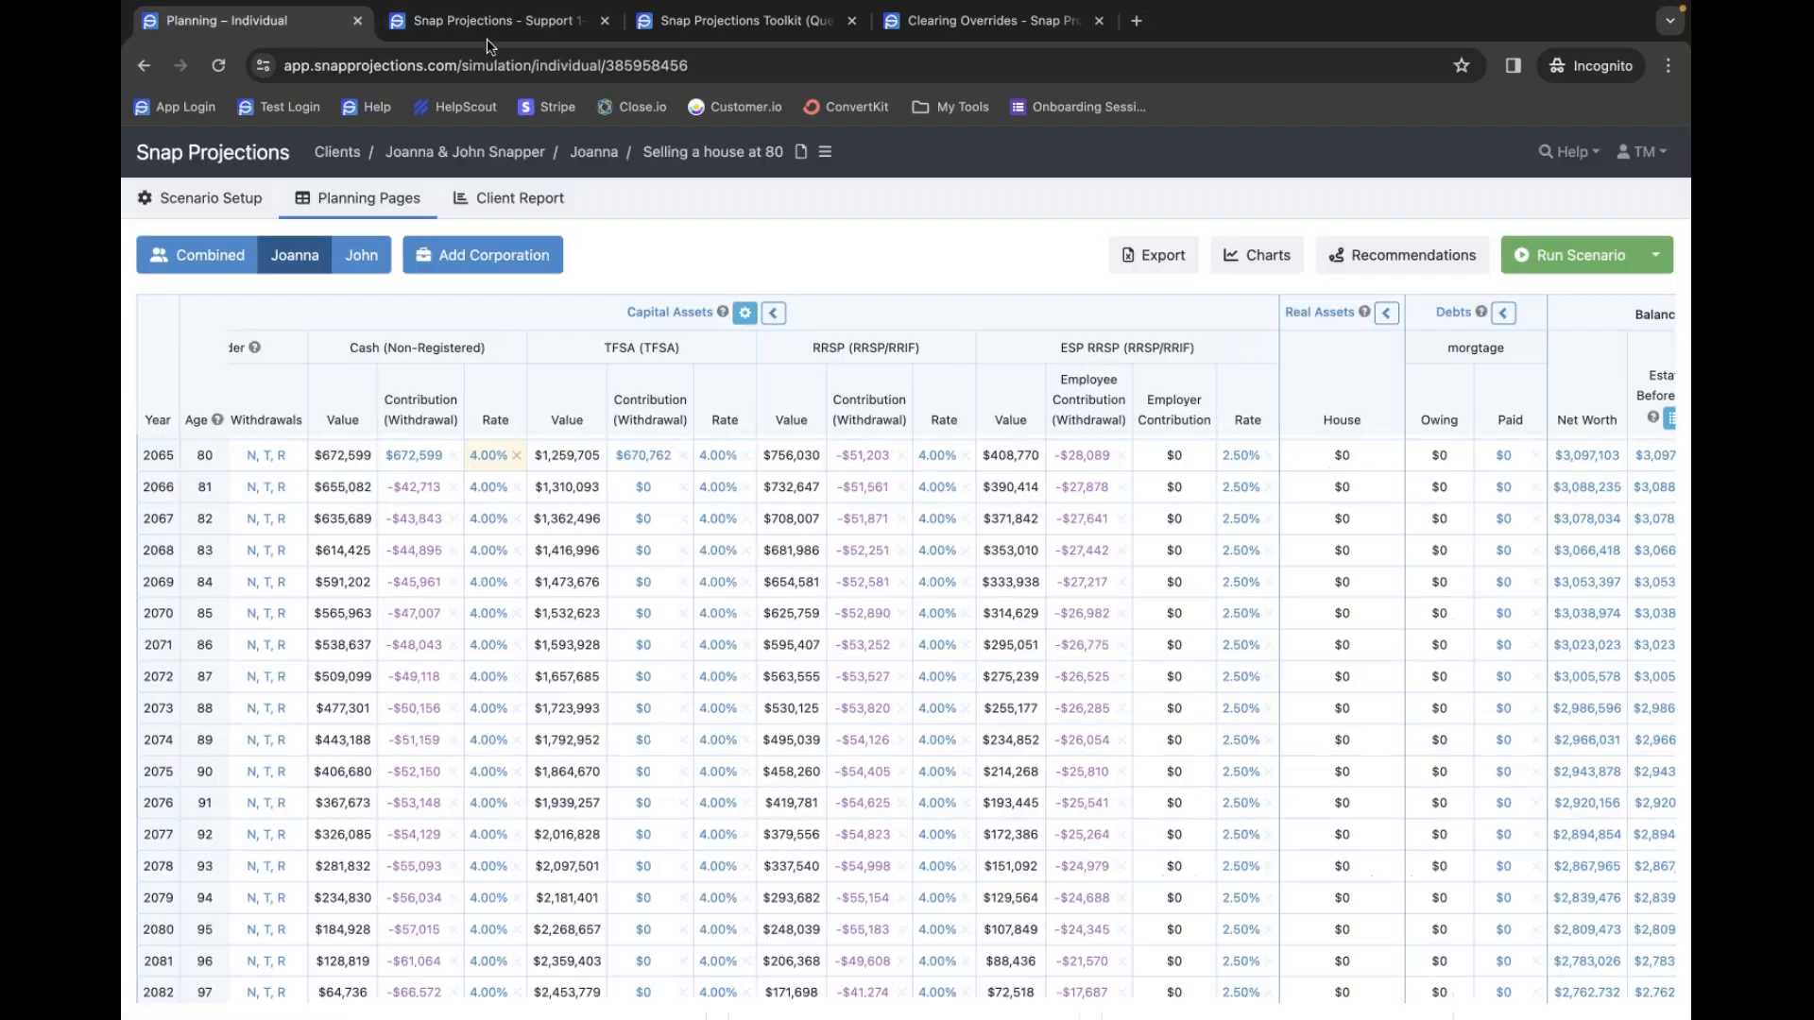
- Open a new support message form and check its subject and message fields without sending anything
left_click(1556, 154)
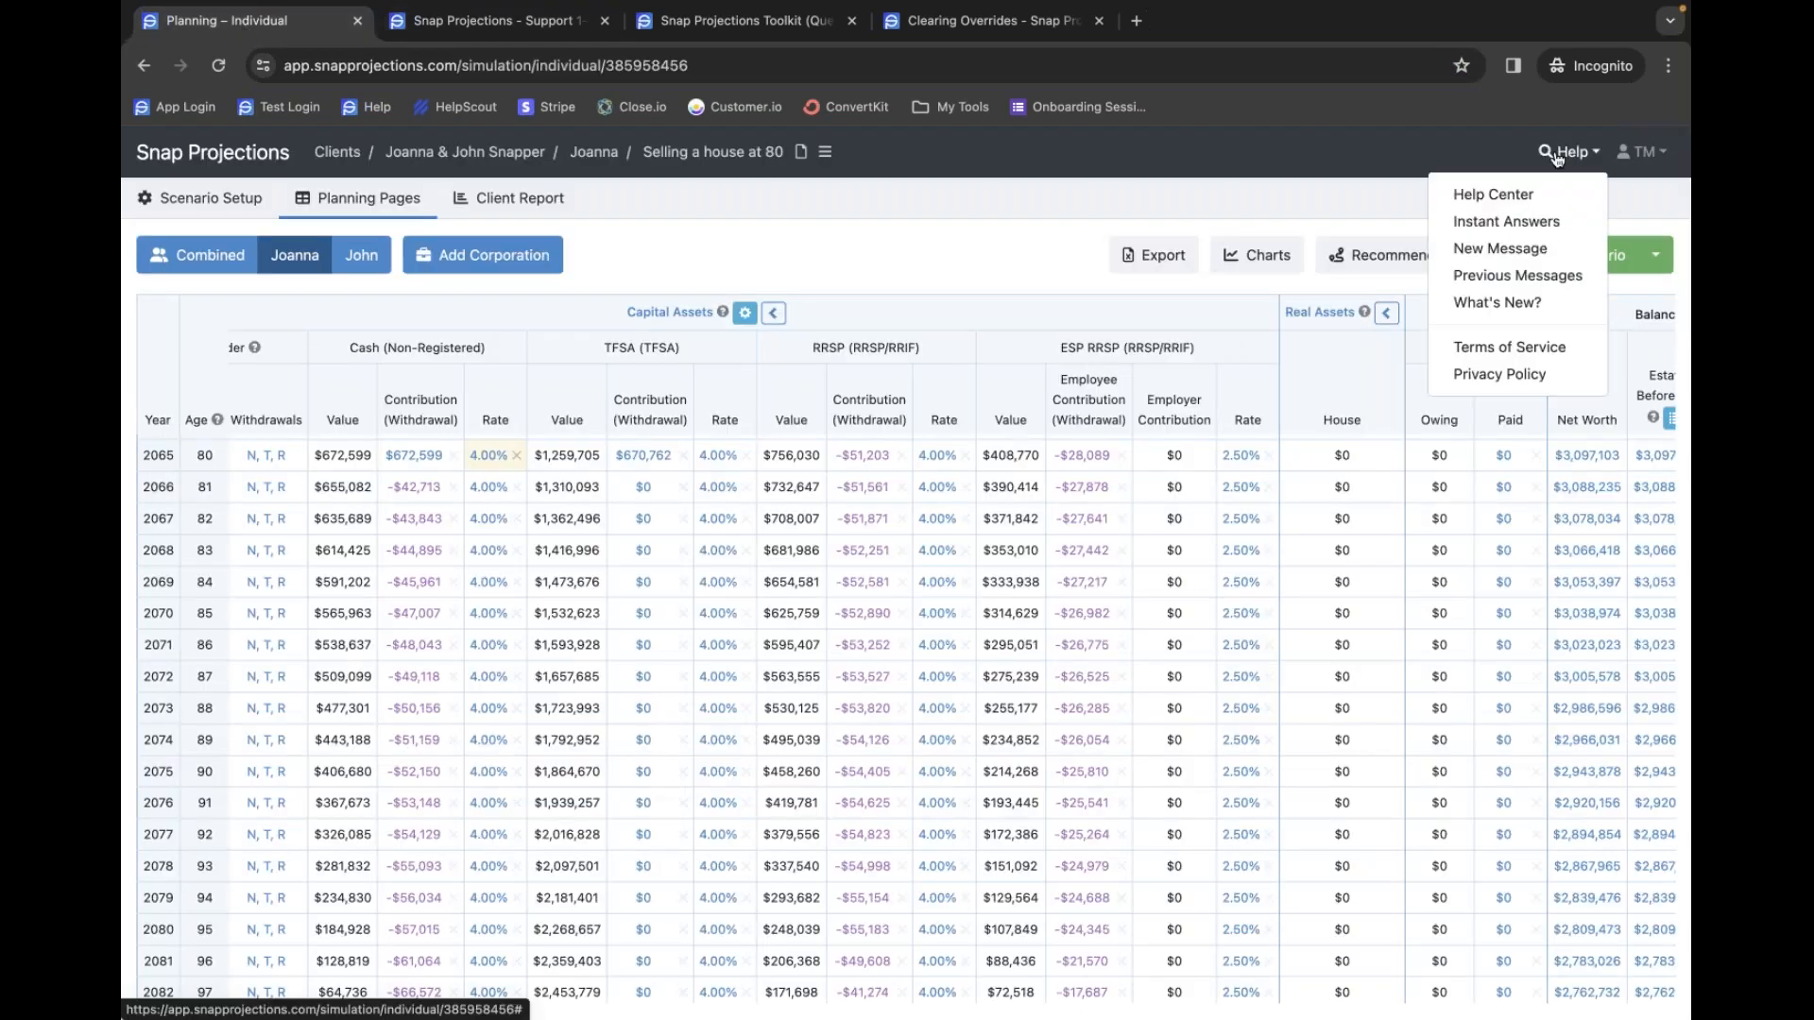
left_click(1530, 250)
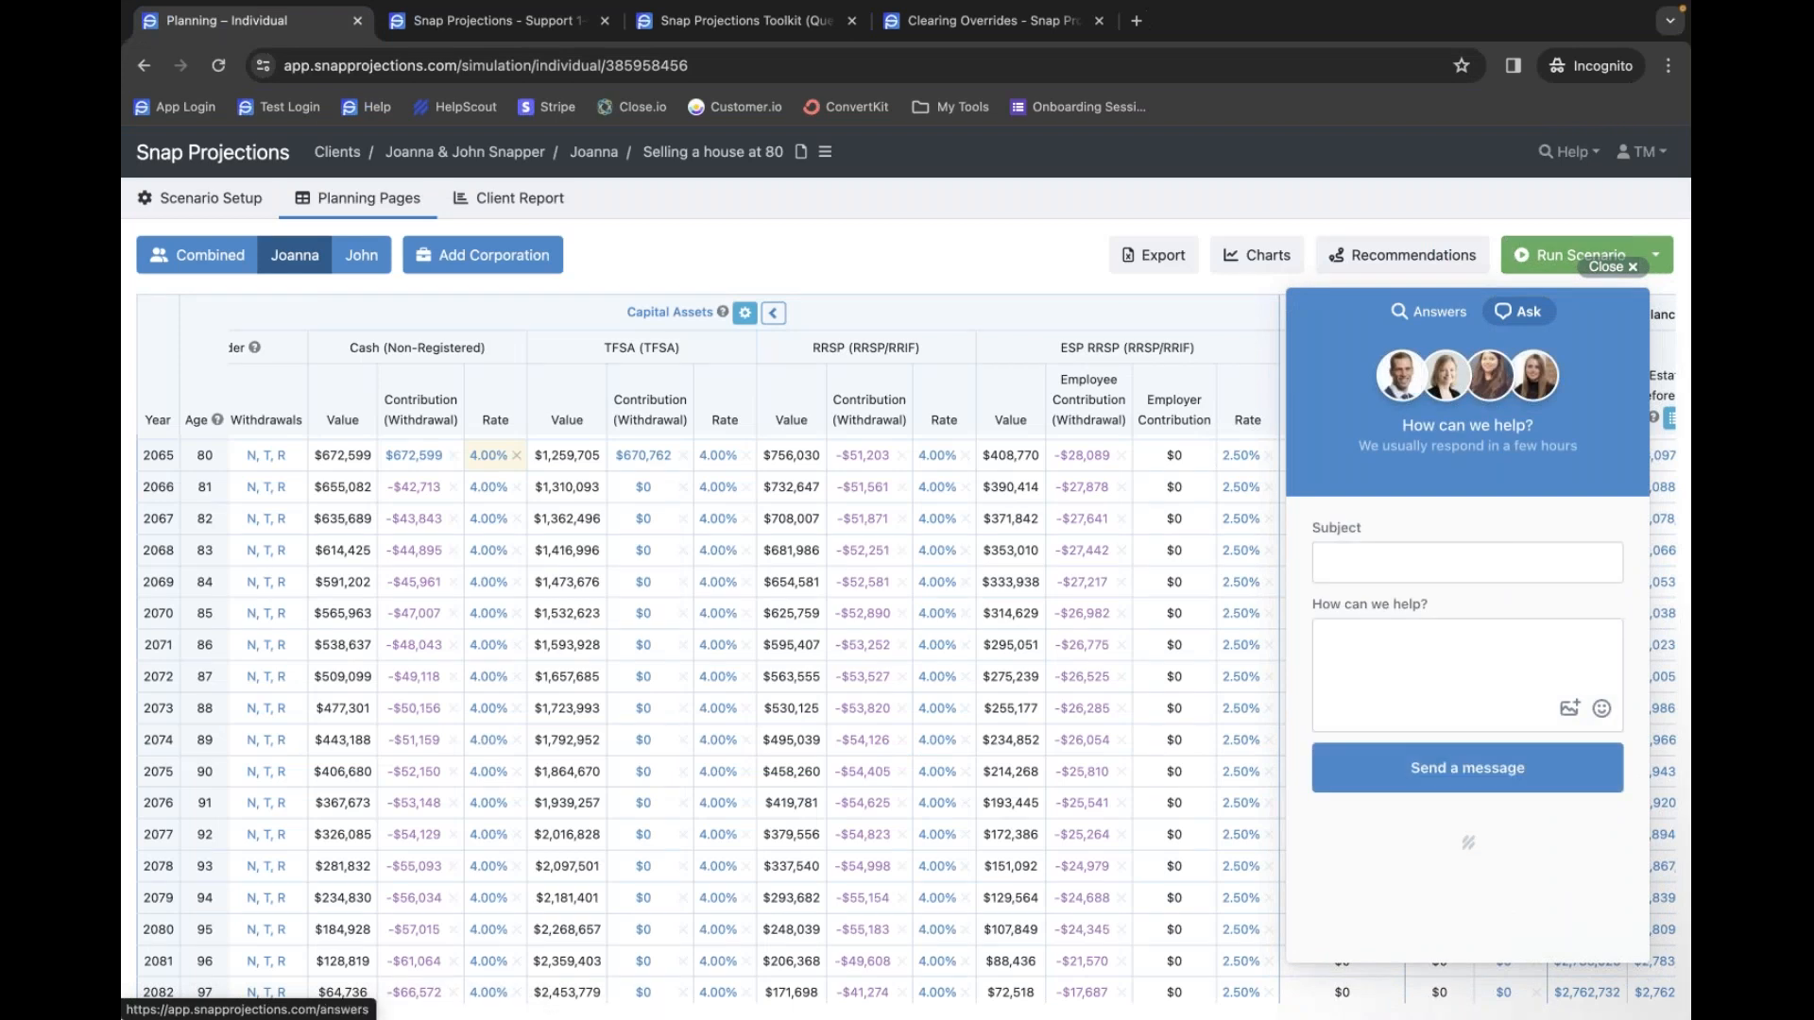
left_click(1436, 567)
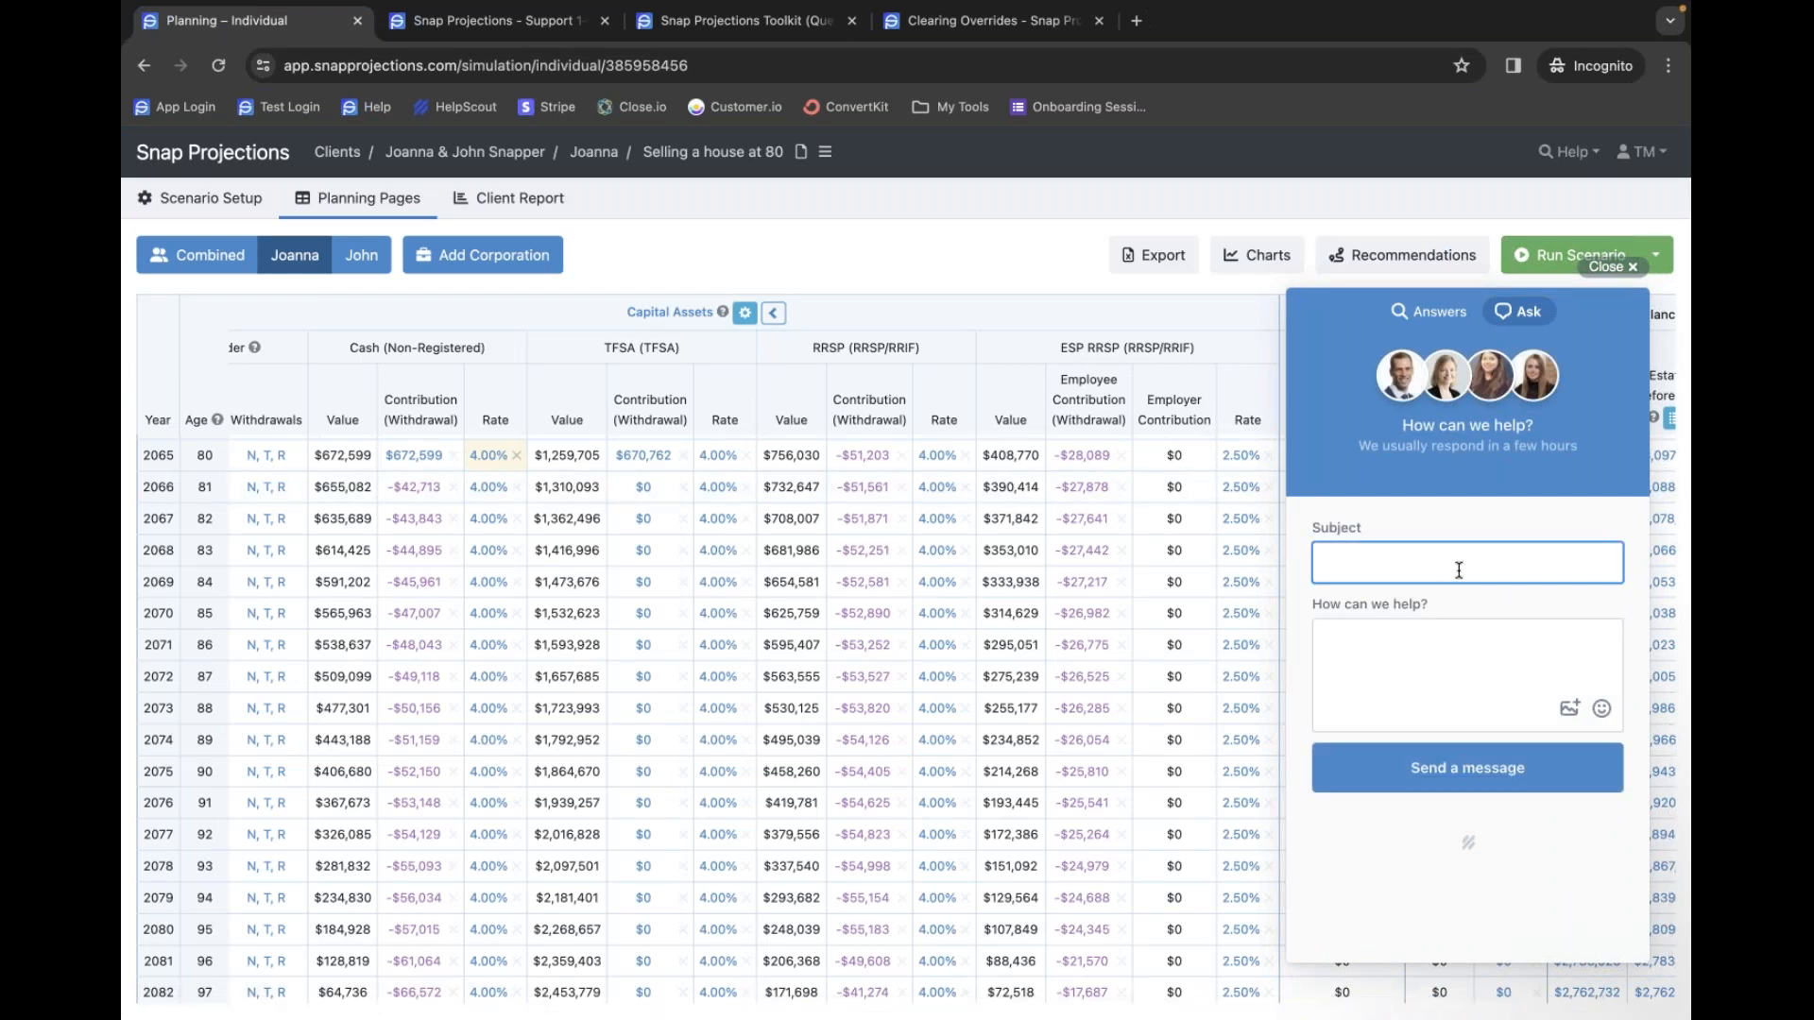
left_click(1453, 660)
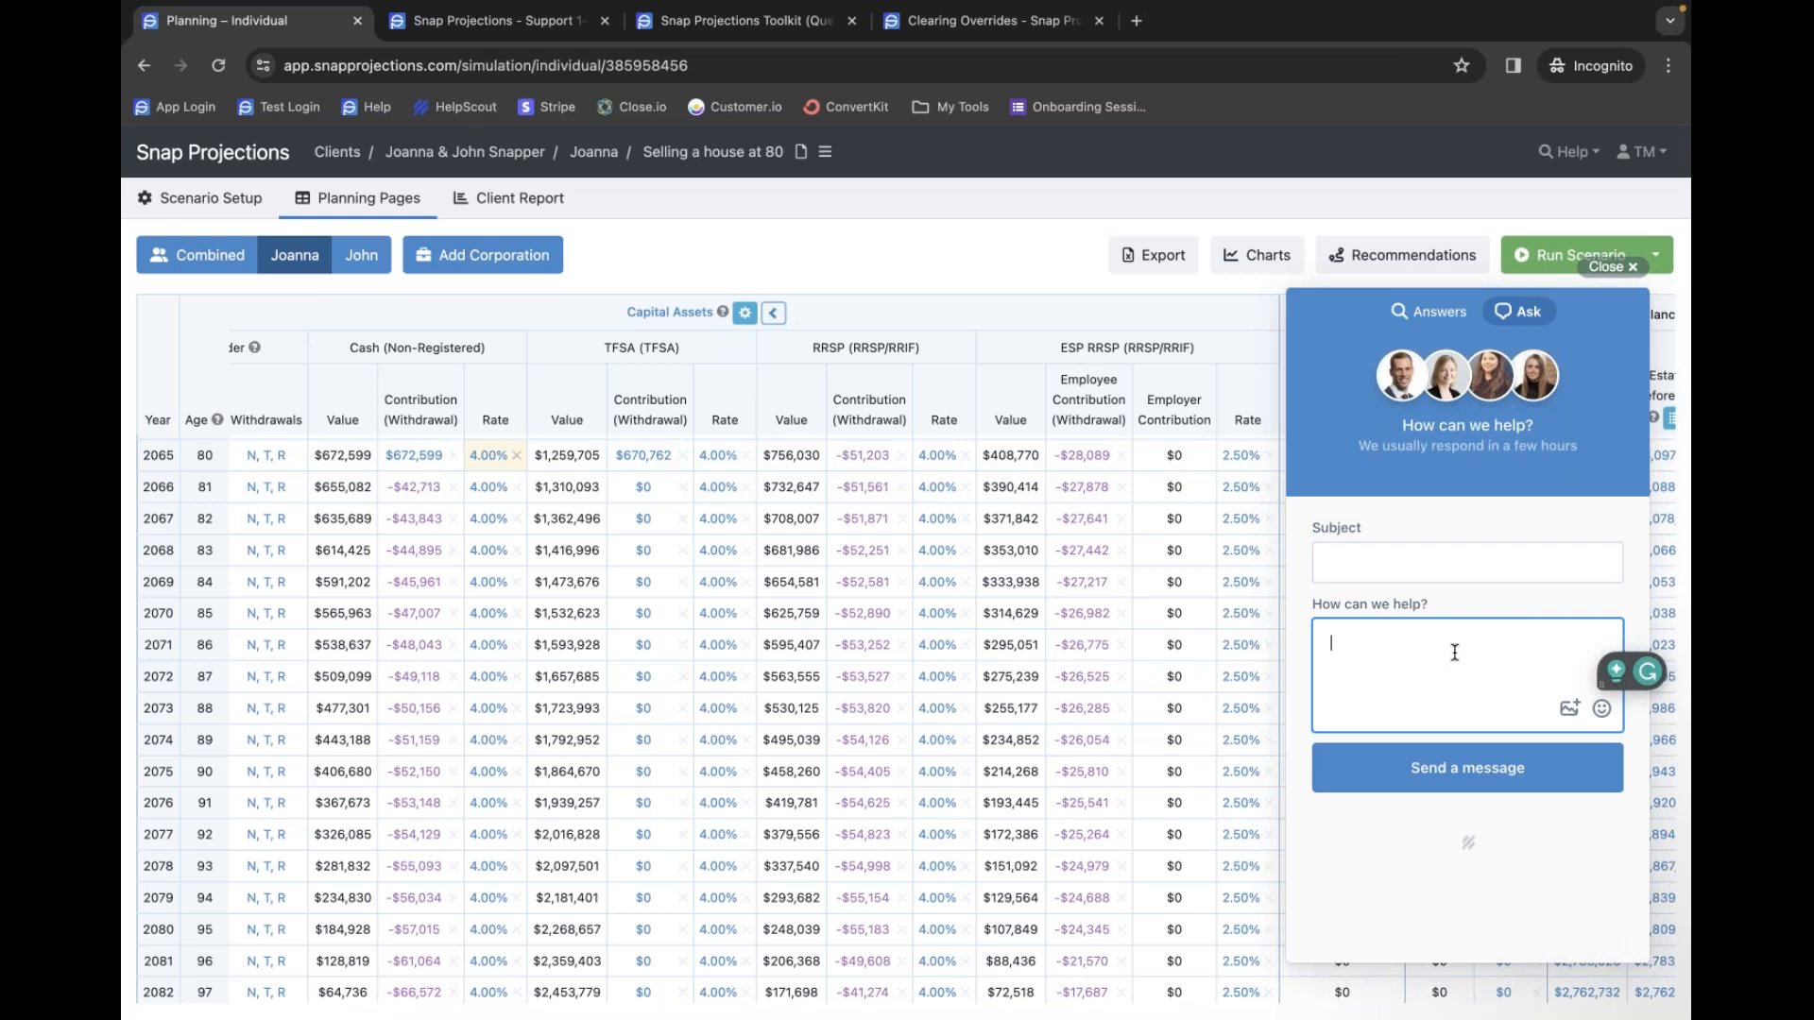
left_click(913, 252)
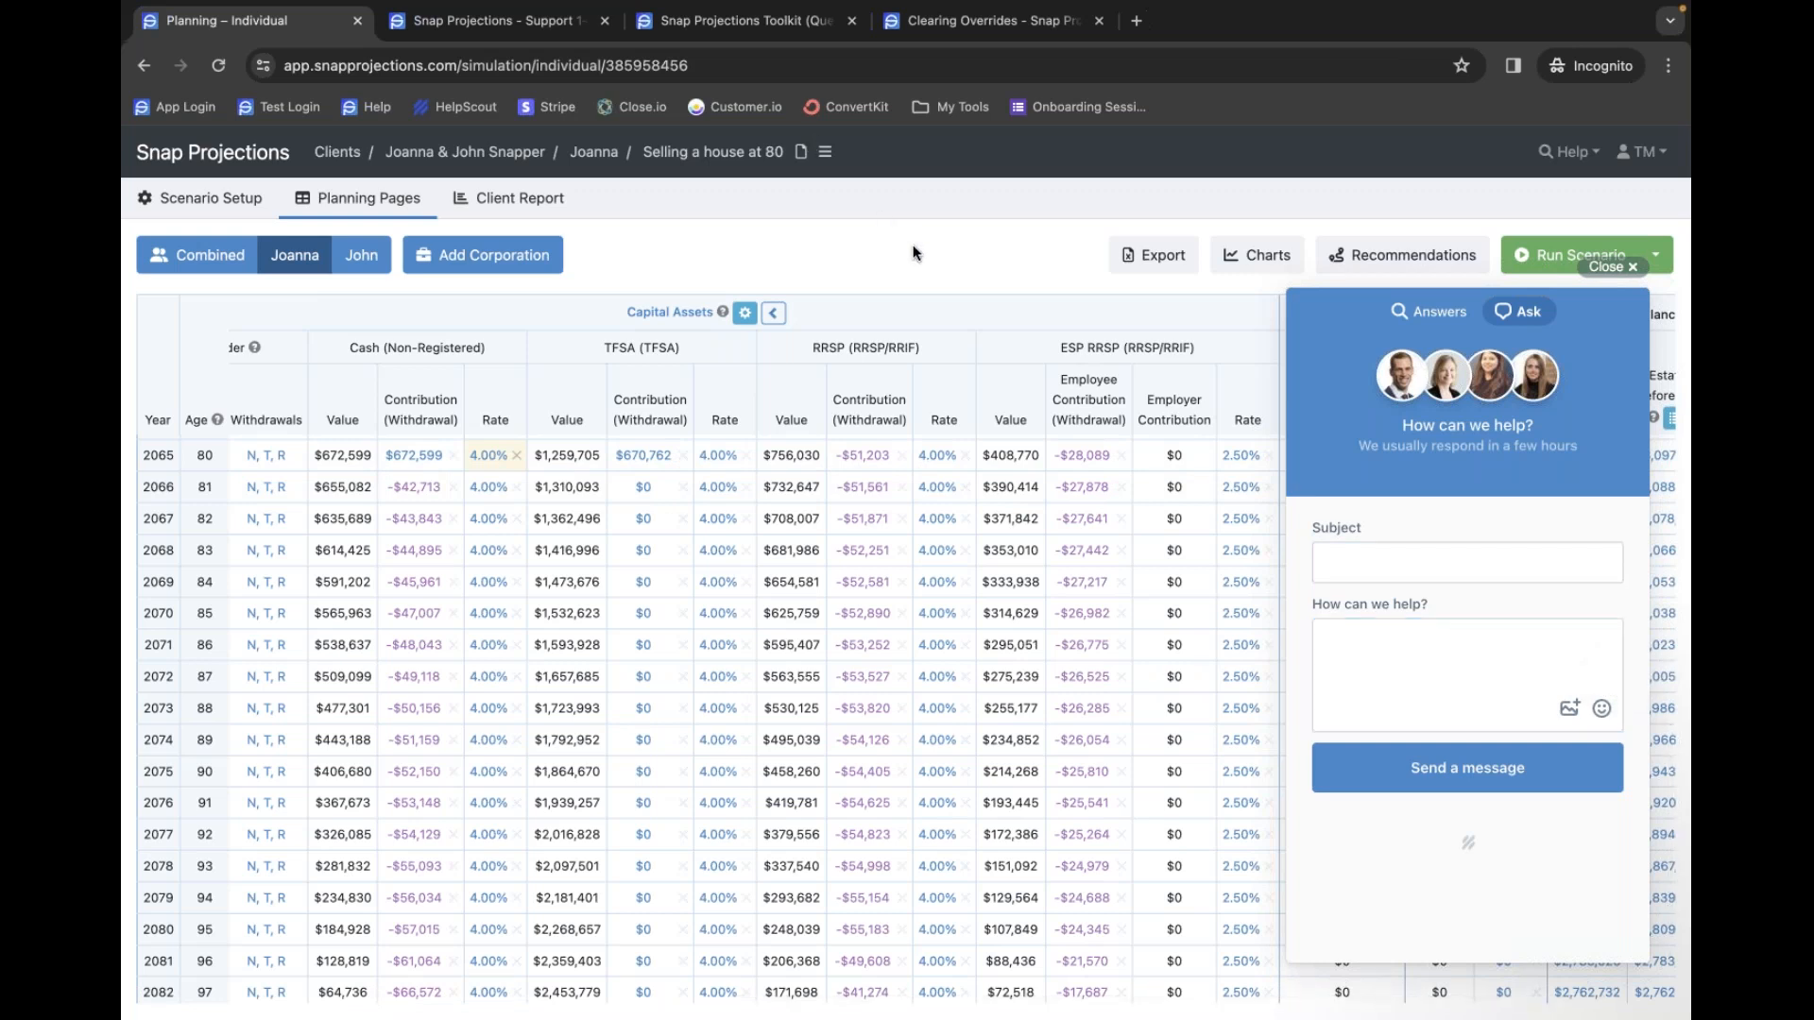